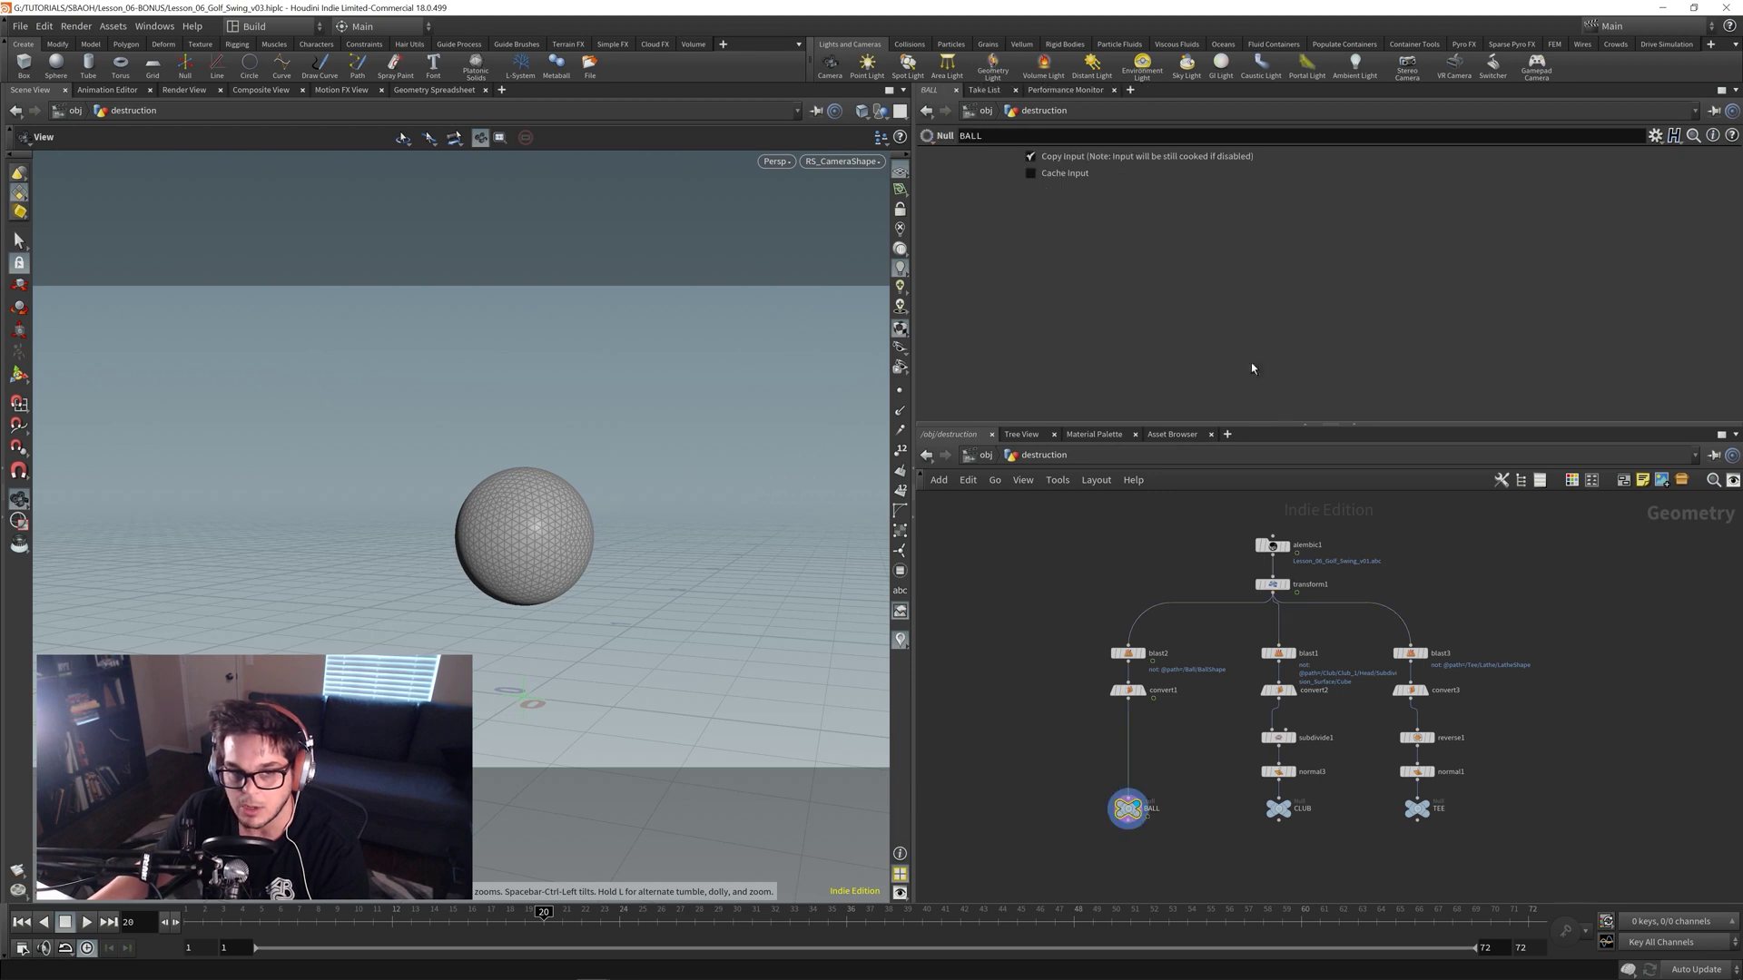
# - Check the Alembic import node, display the BALL, CLUB and TEE outputs in turn, and save the scene
pyautogui.click(1272, 545)
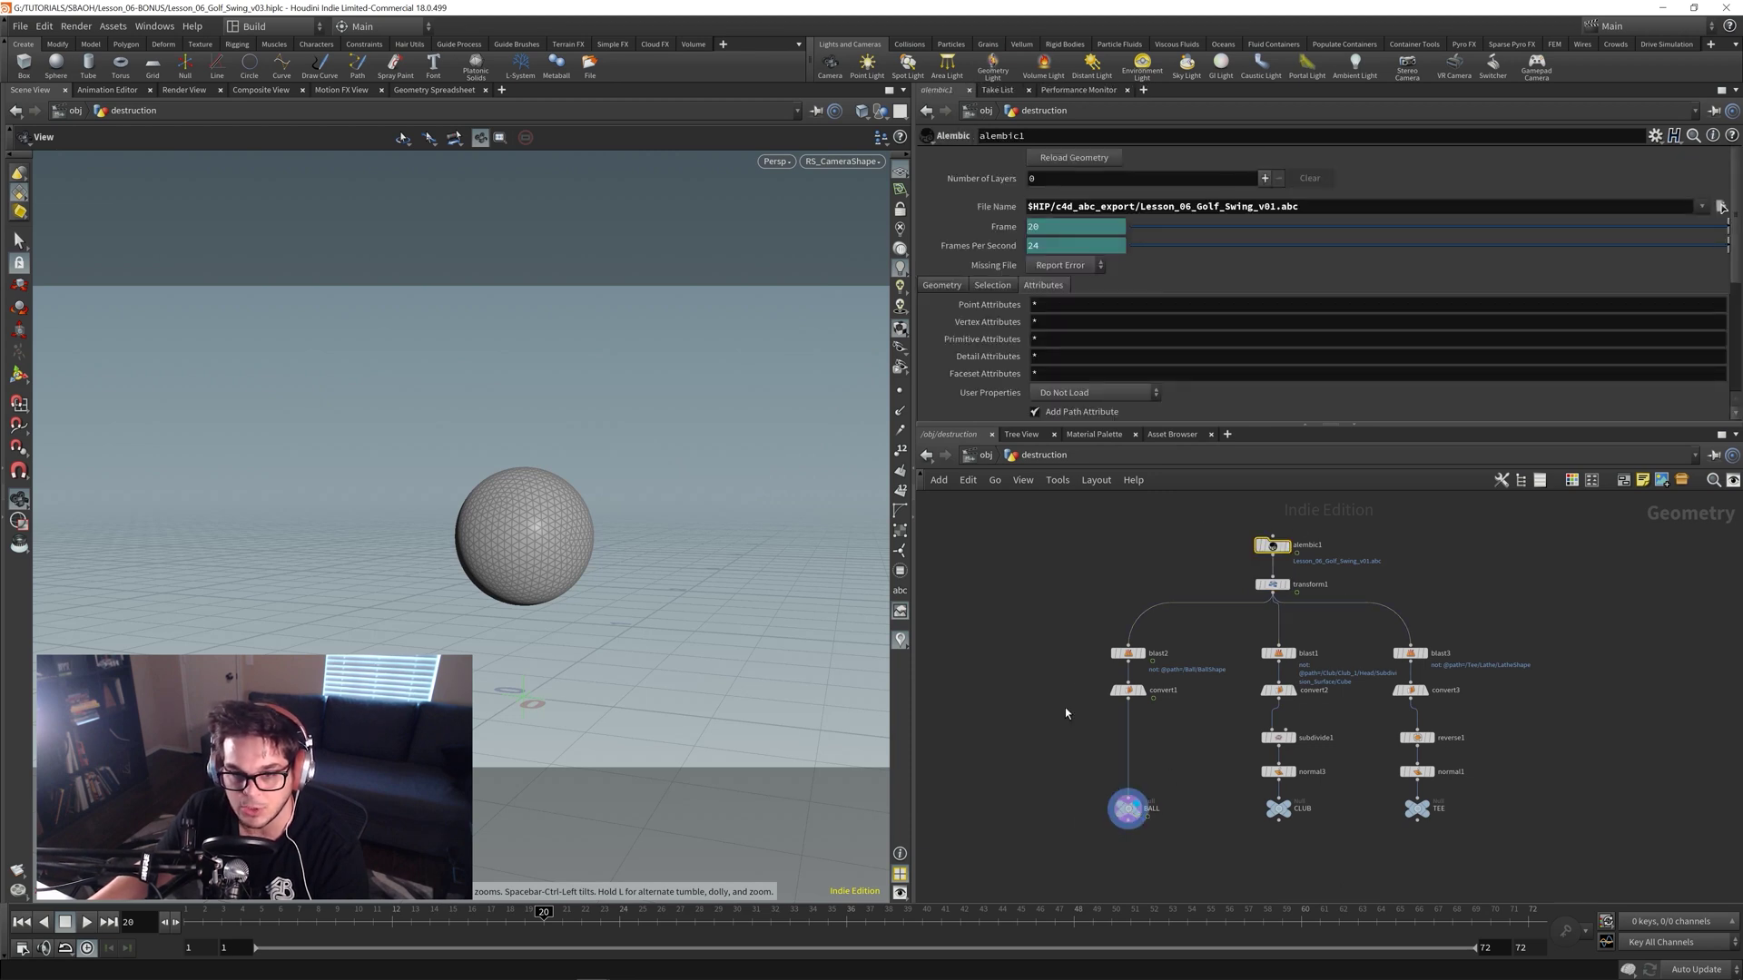
pyautogui.click(1128, 808)
pyautogui.click(1280, 809)
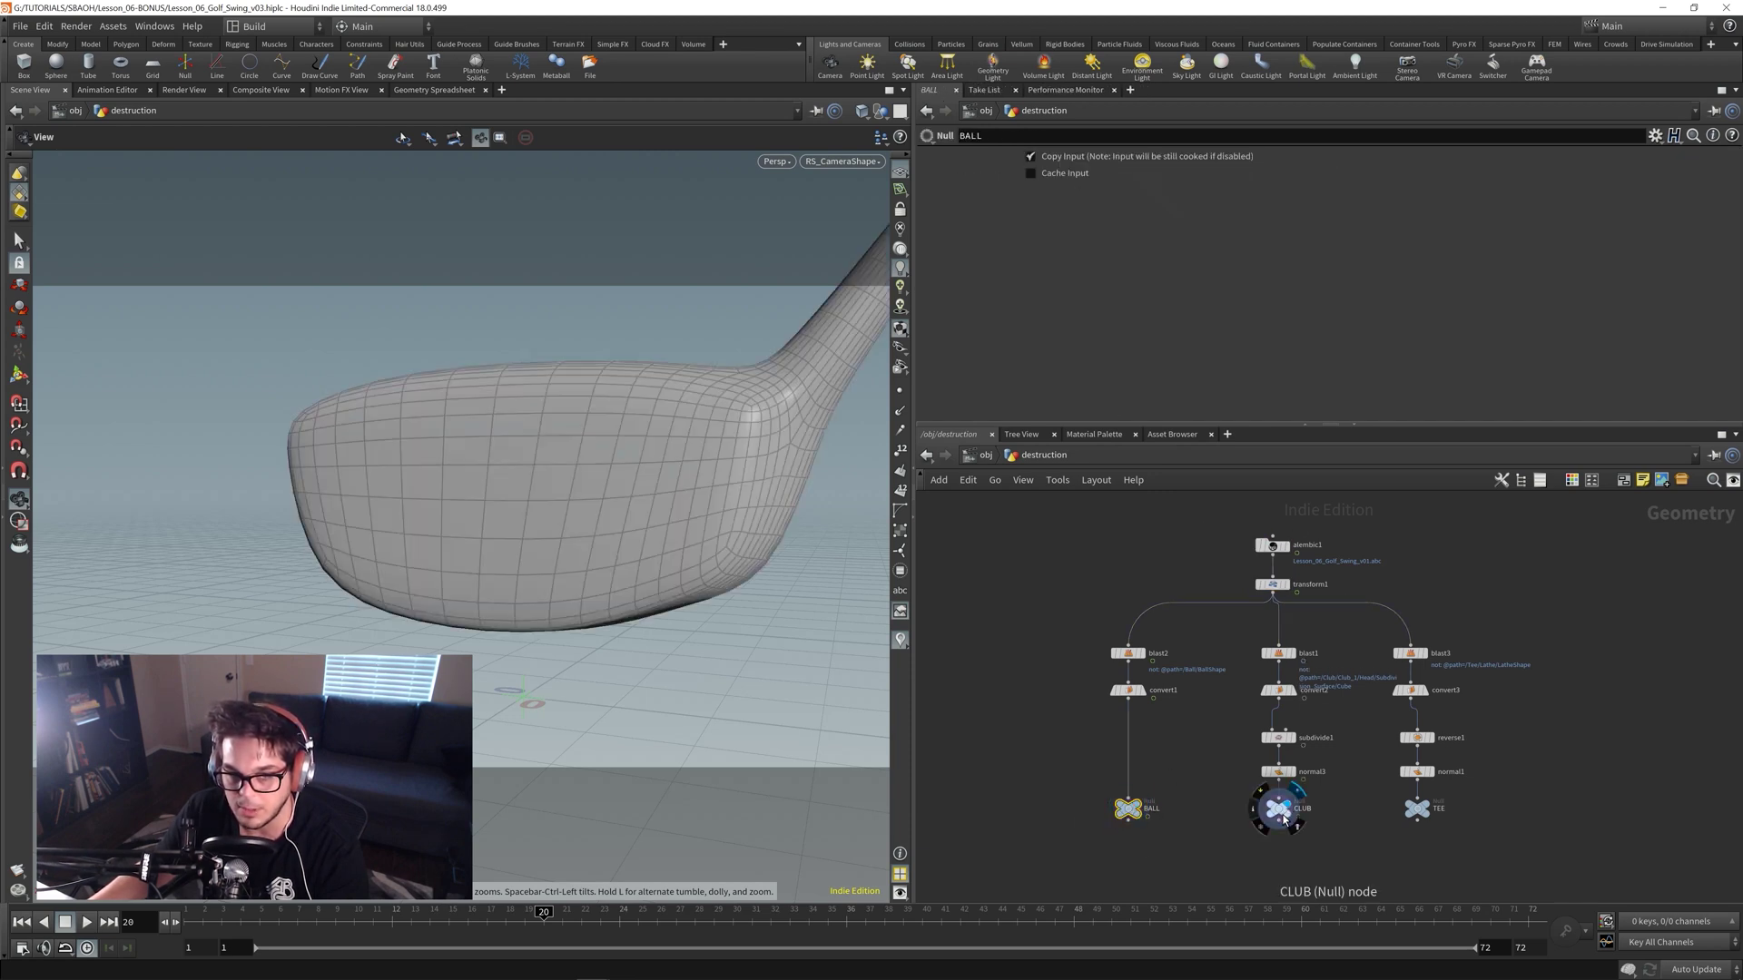
pyautogui.click(1419, 811)
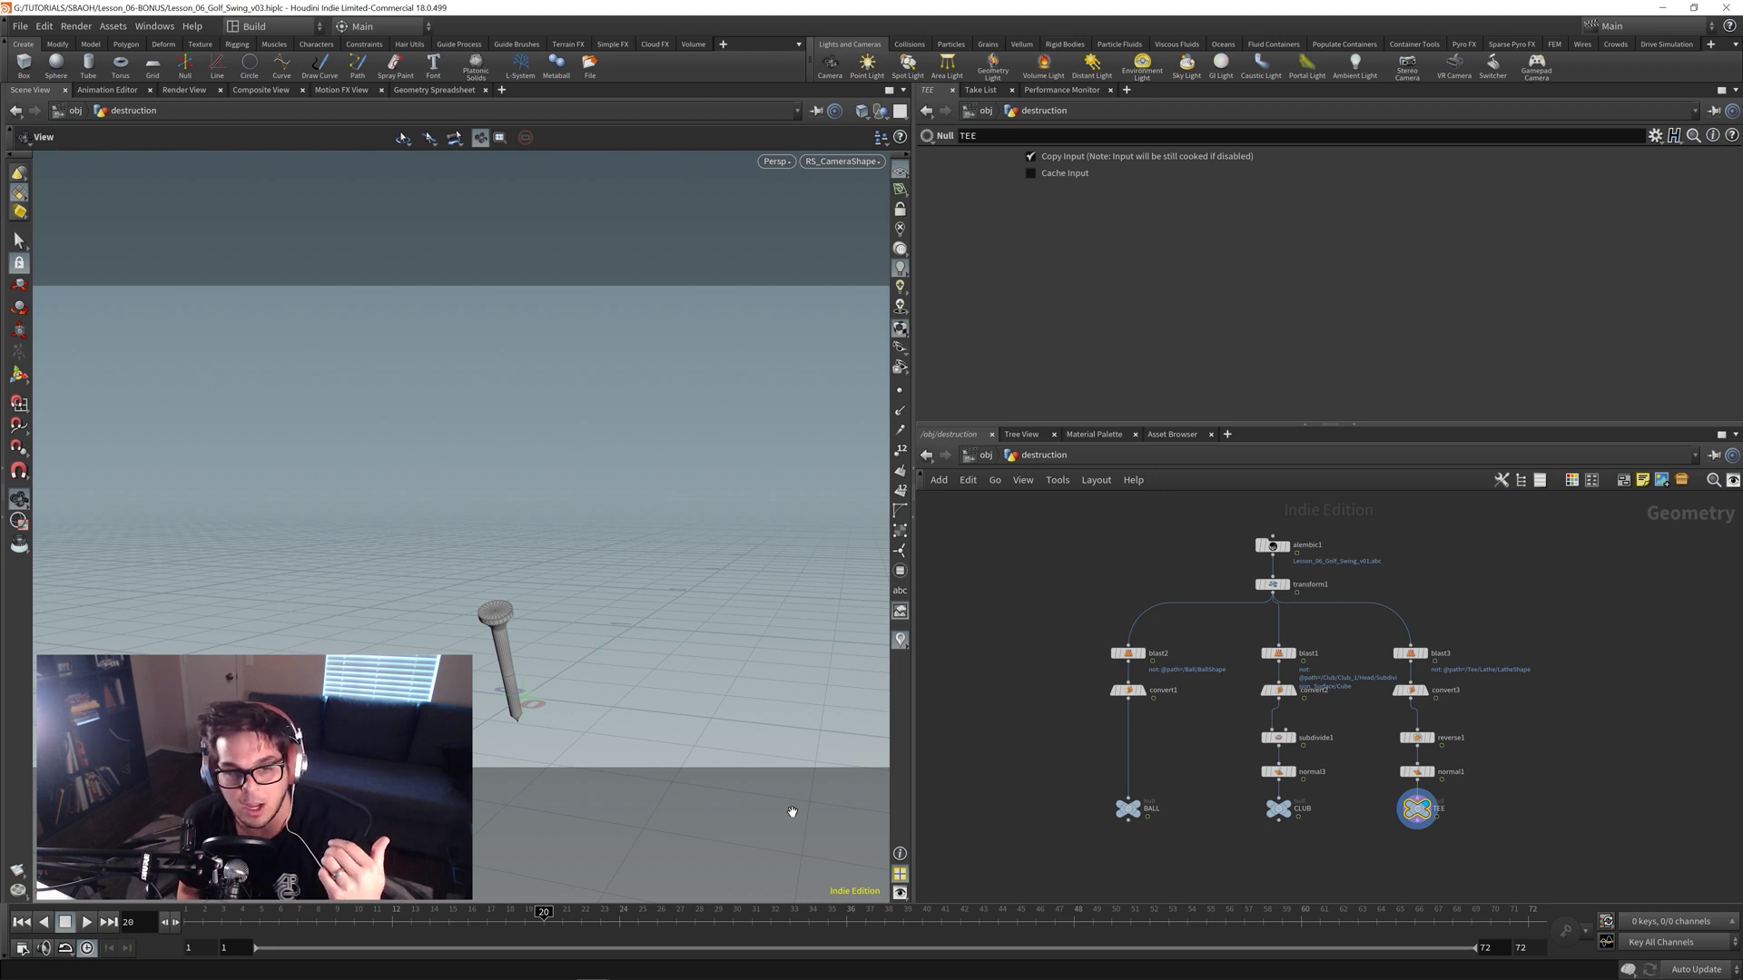
pyautogui.hotkey('ctrl', 's')
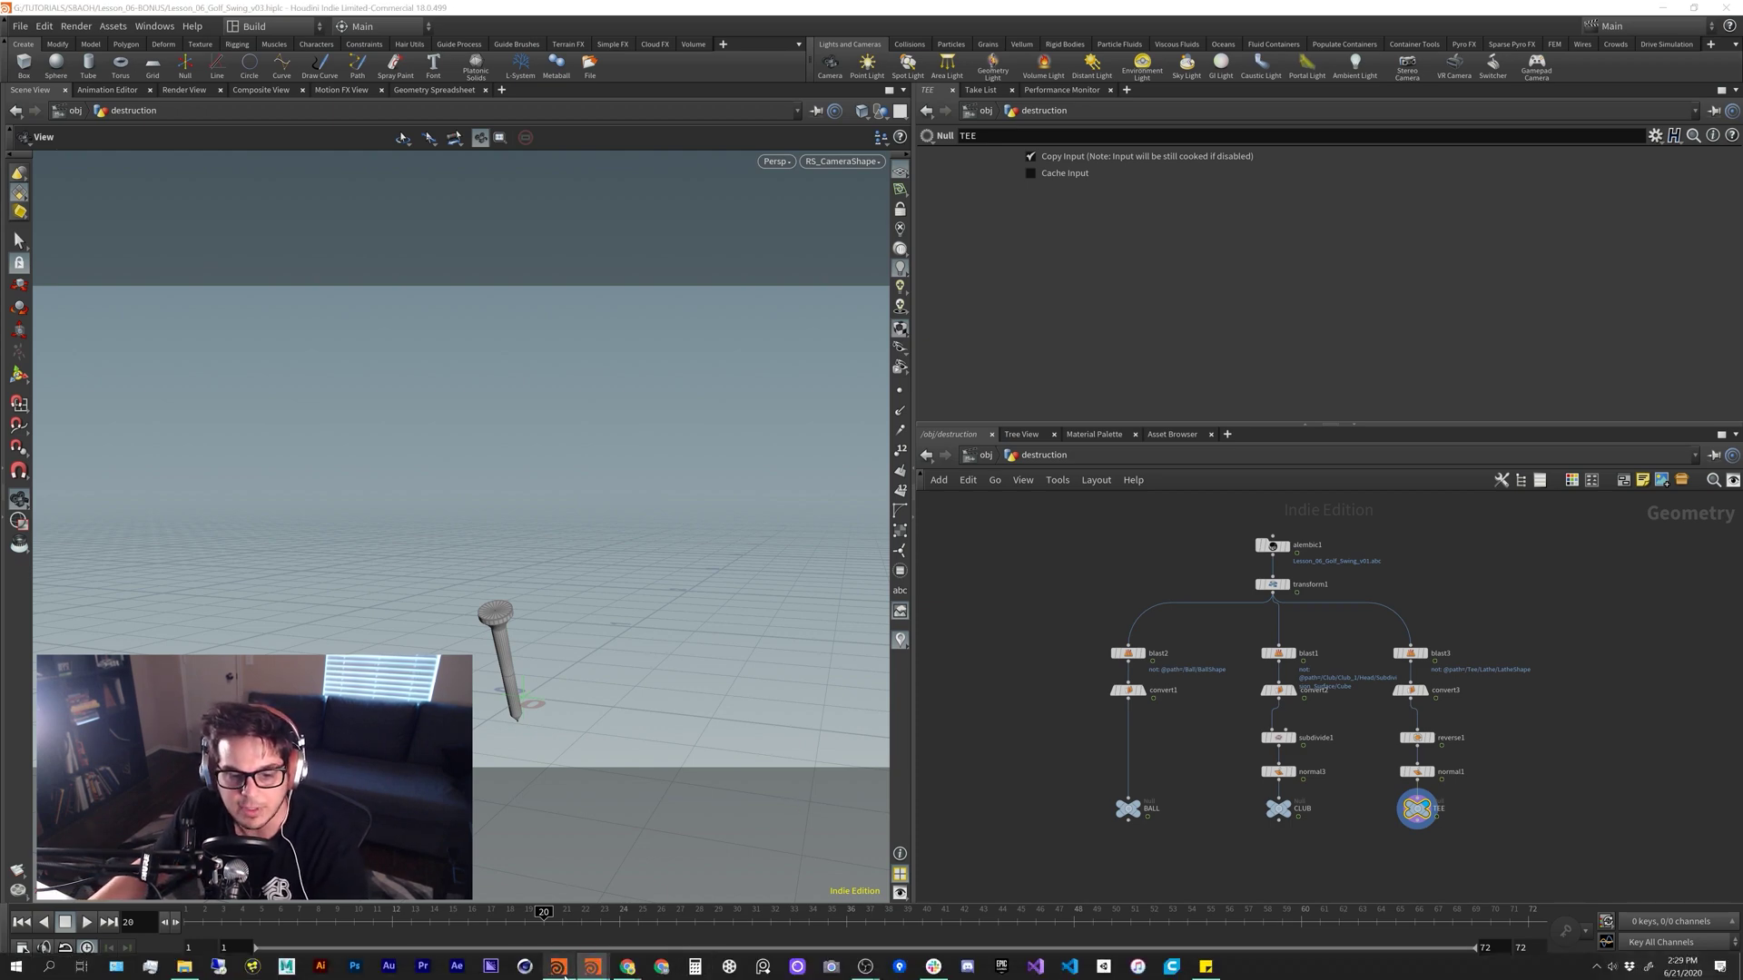
# - Switch to the finished Lesson_06_Golf_Swing_v01_END scene and examine how its rbd, pyro and particles nodes are grouped
pyautogui.click(561, 971)
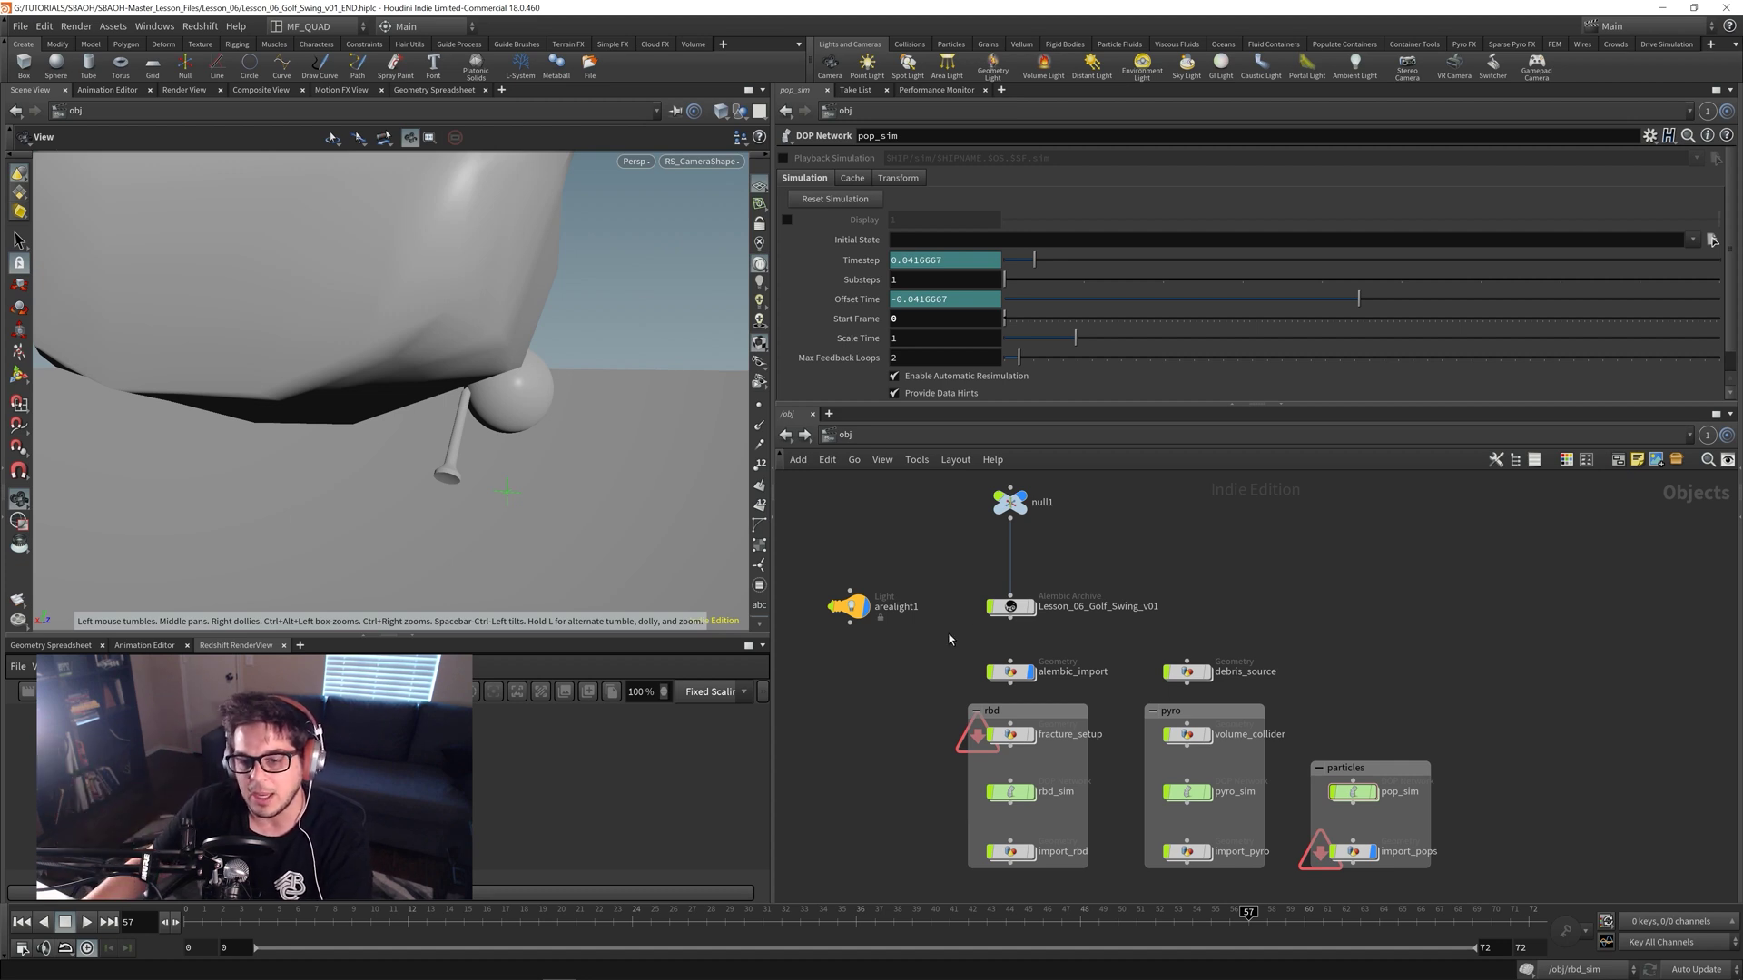
pyautogui.moveTo(923, 668); pyautogui.dragTo(1269, 642)
pyautogui.moveTo(1277, 521); pyautogui.dragTo(1437, 867)
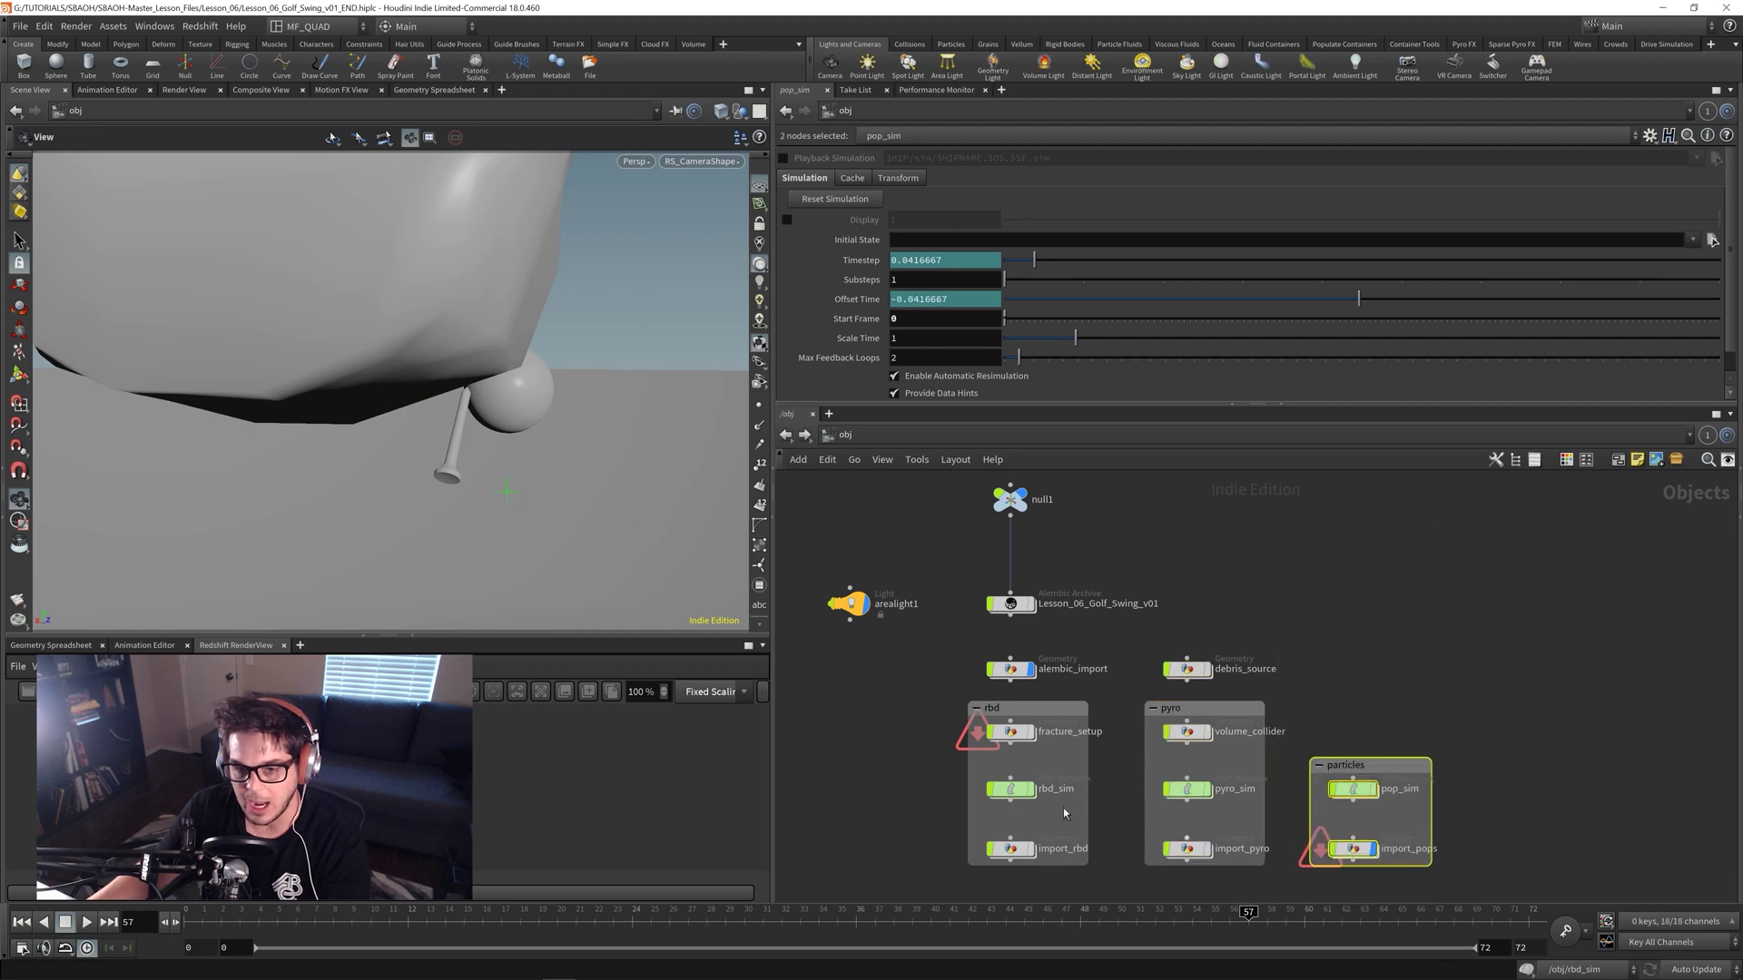
pyautogui.moveTo(920, 643); pyautogui.dragTo(1090, 894)
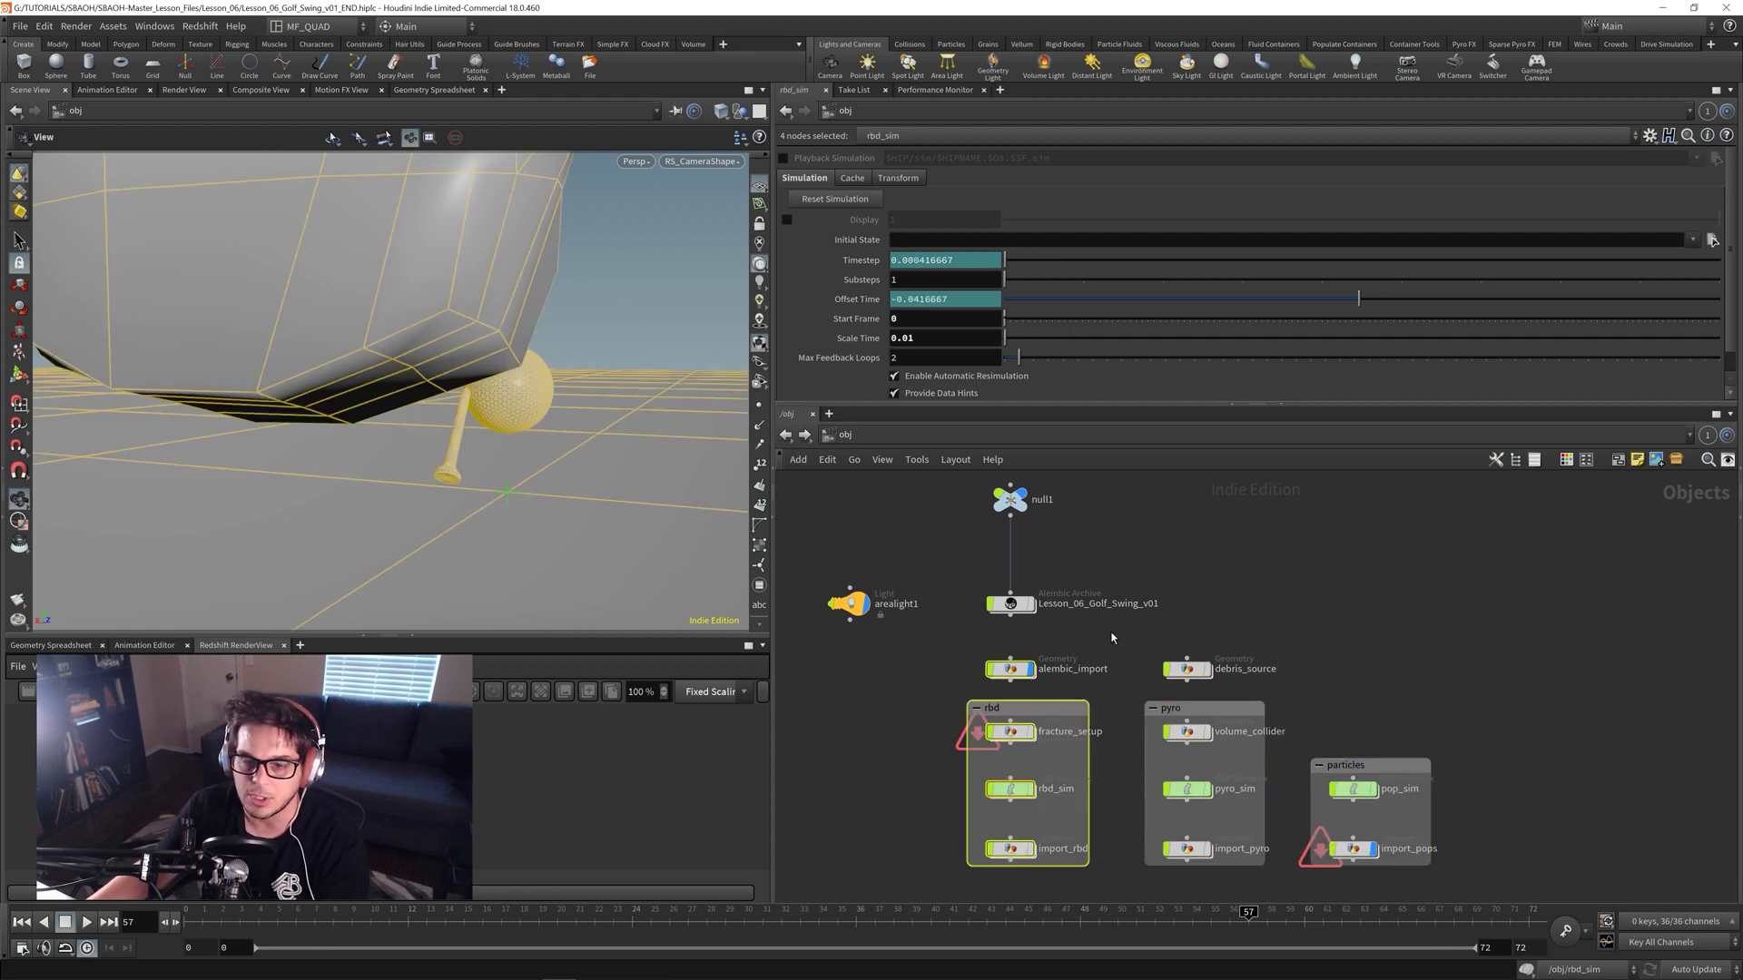
pyautogui.moveTo(1112, 638); pyautogui.dragTo(1434, 607)
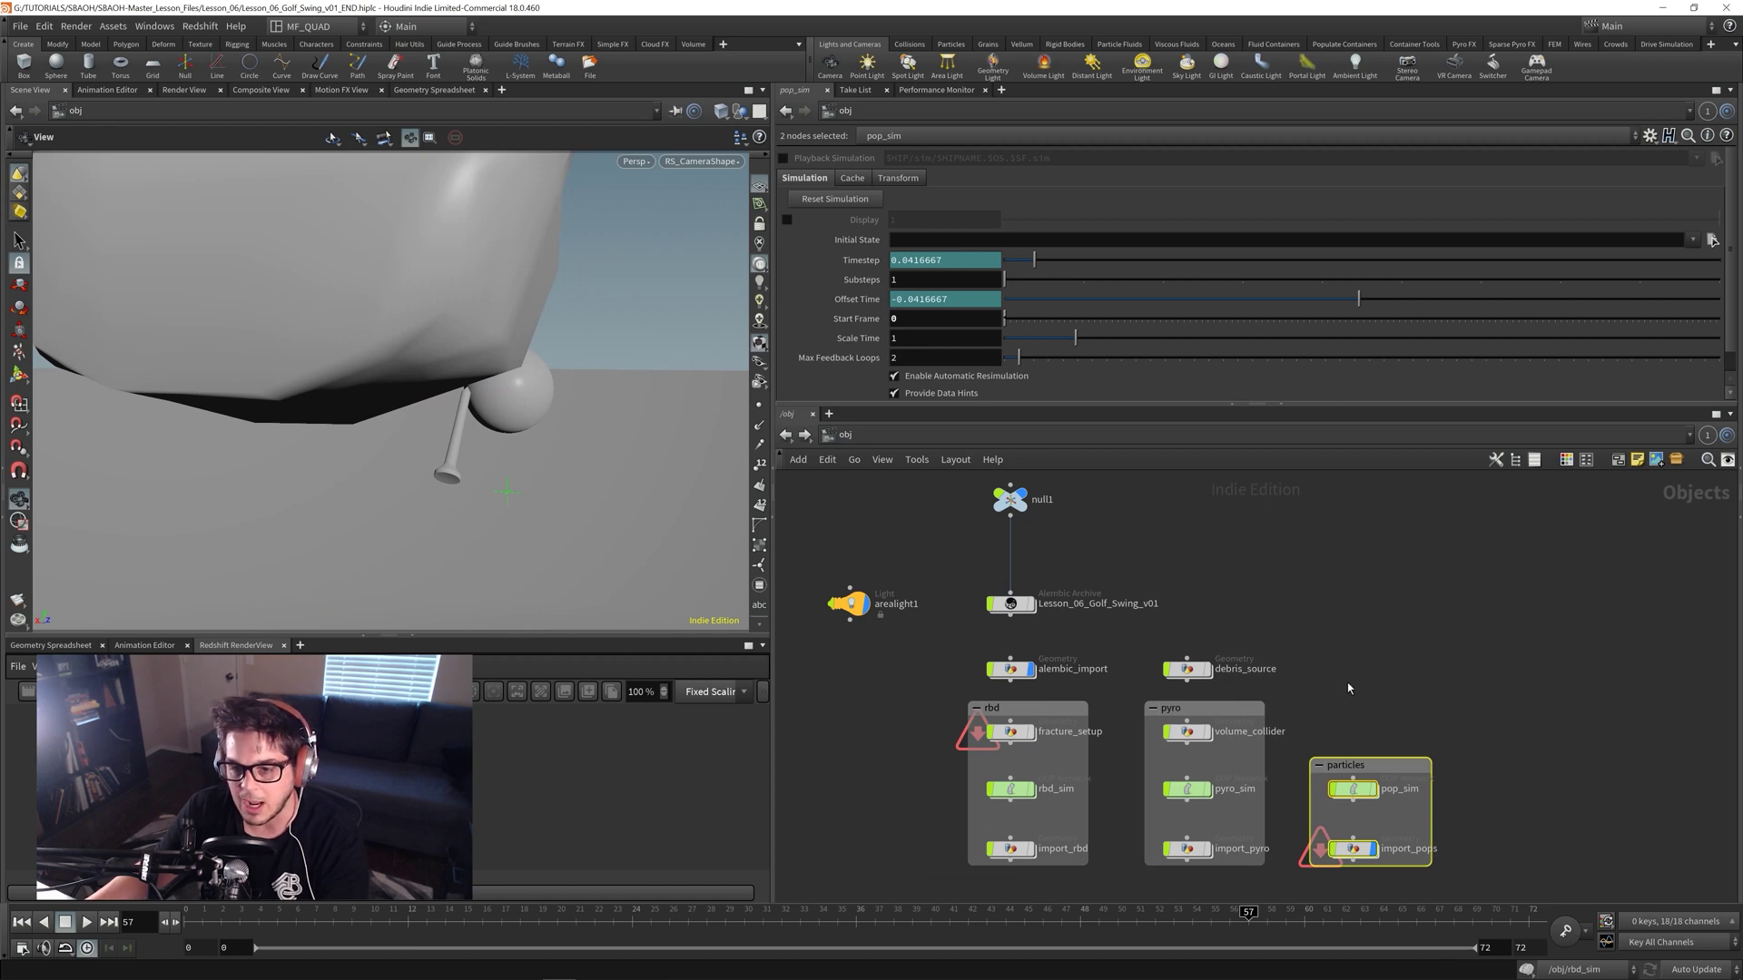
pyautogui.click(940, 861)
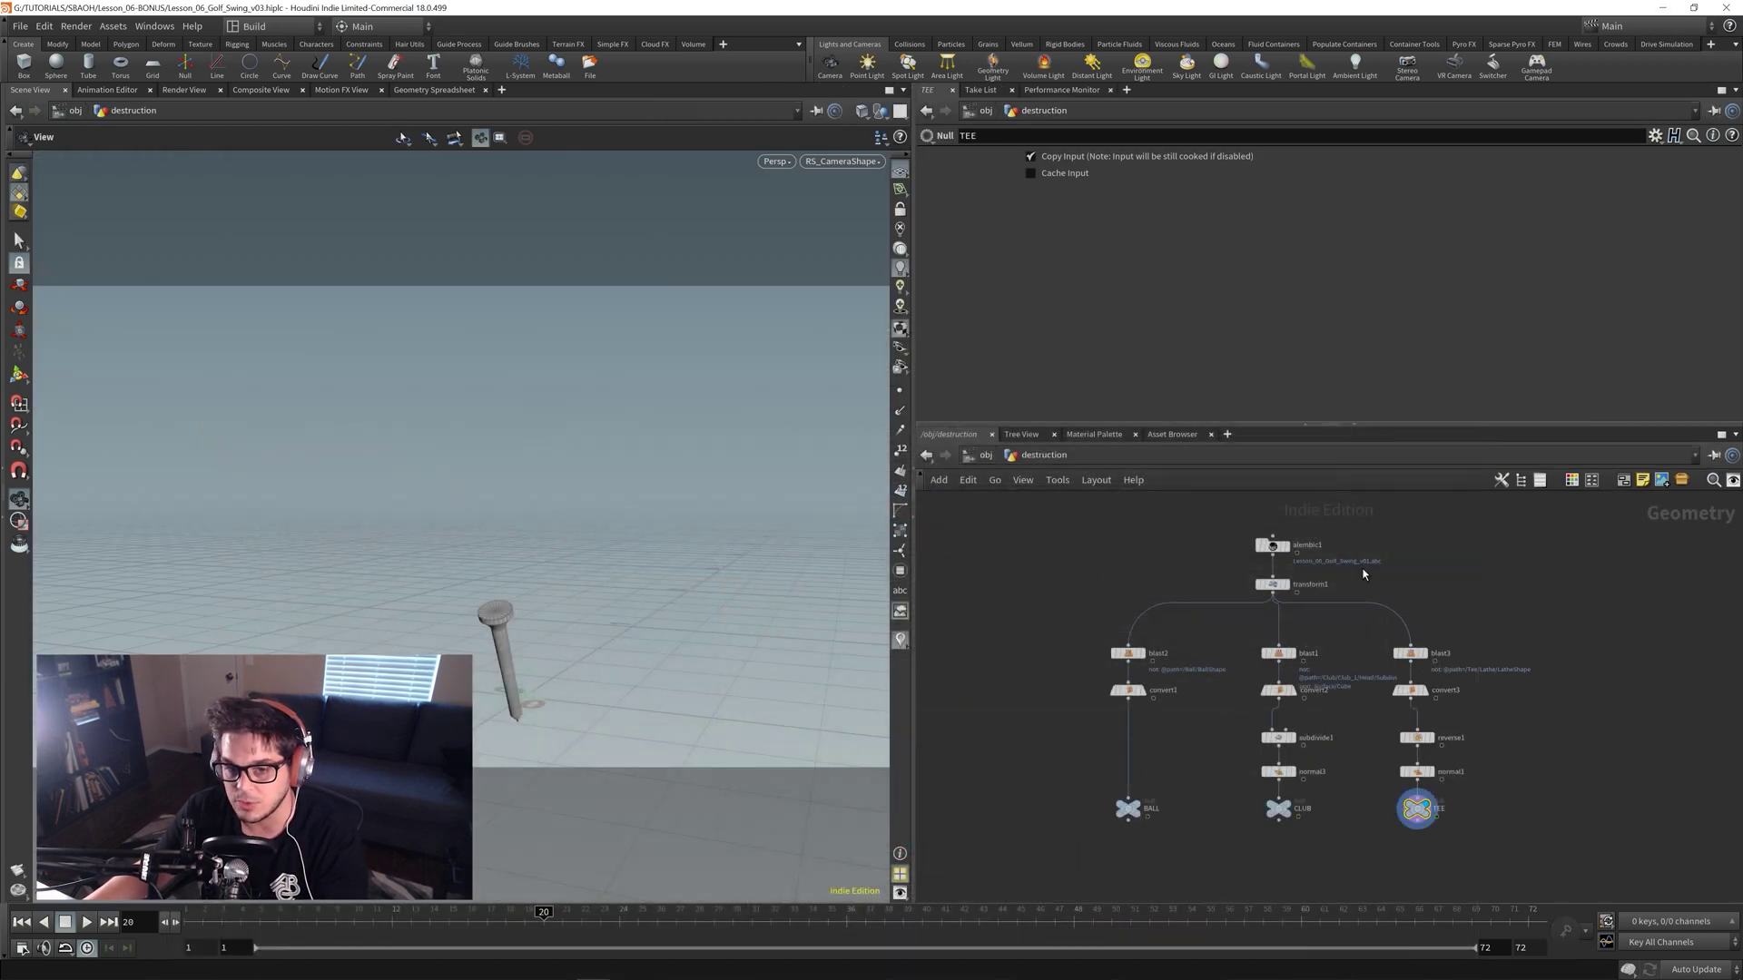
# - Look over the working scene's object-level network and re-enter the destruction geometry node
pyautogui.moveTo(1585, 855); pyautogui.dragTo(1501, 816, button='middle')
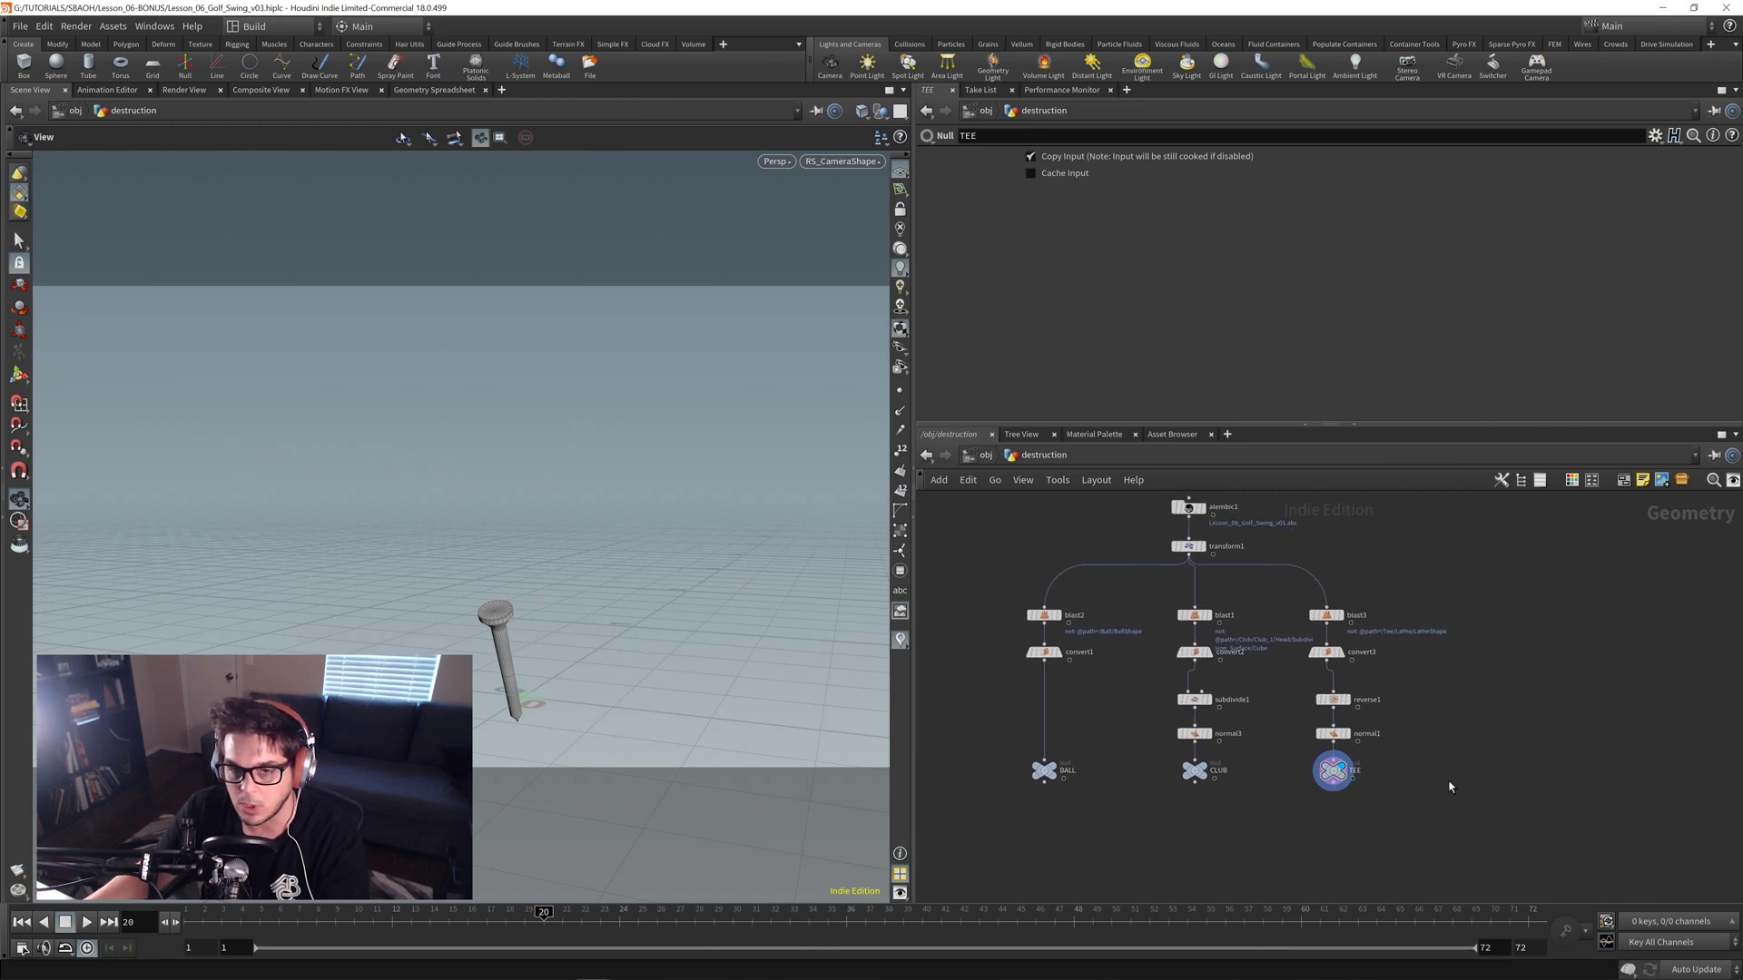
pyautogui.click(983, 455)
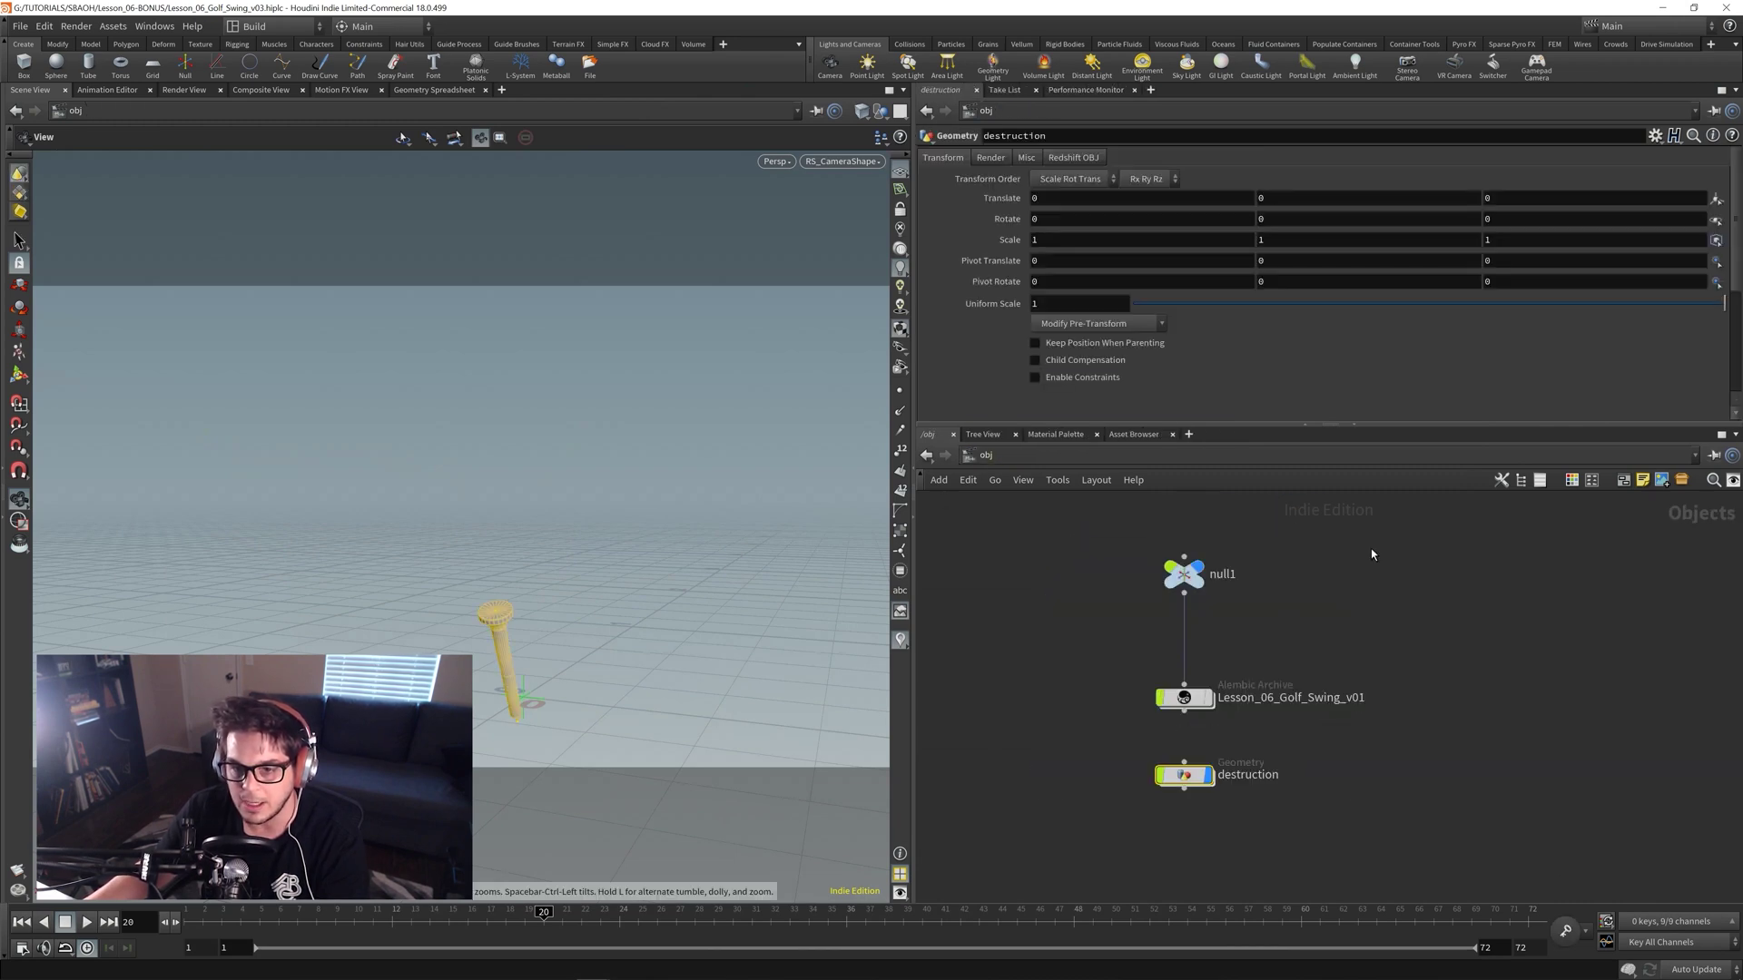
pyautogui.doubleClick(1187, 776)
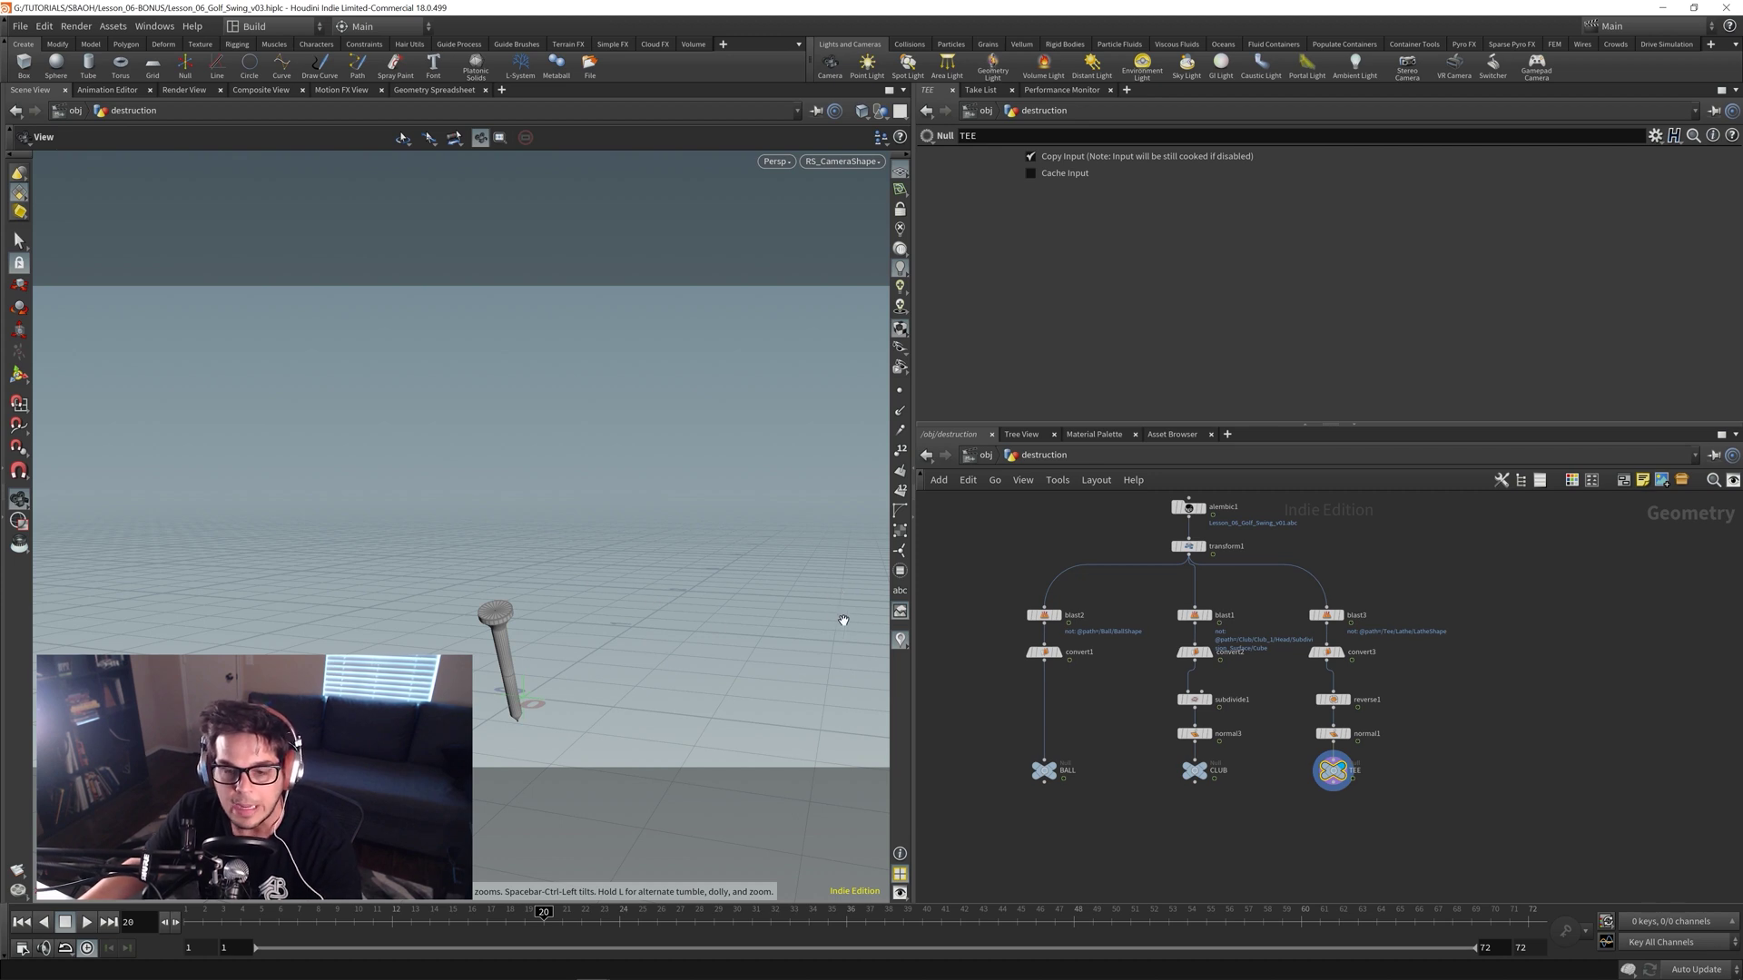
# - Display the BALL output with CLUB shown as a wireframe template, and move the timeline to frame 14
pyautogui.click(1053, 768)
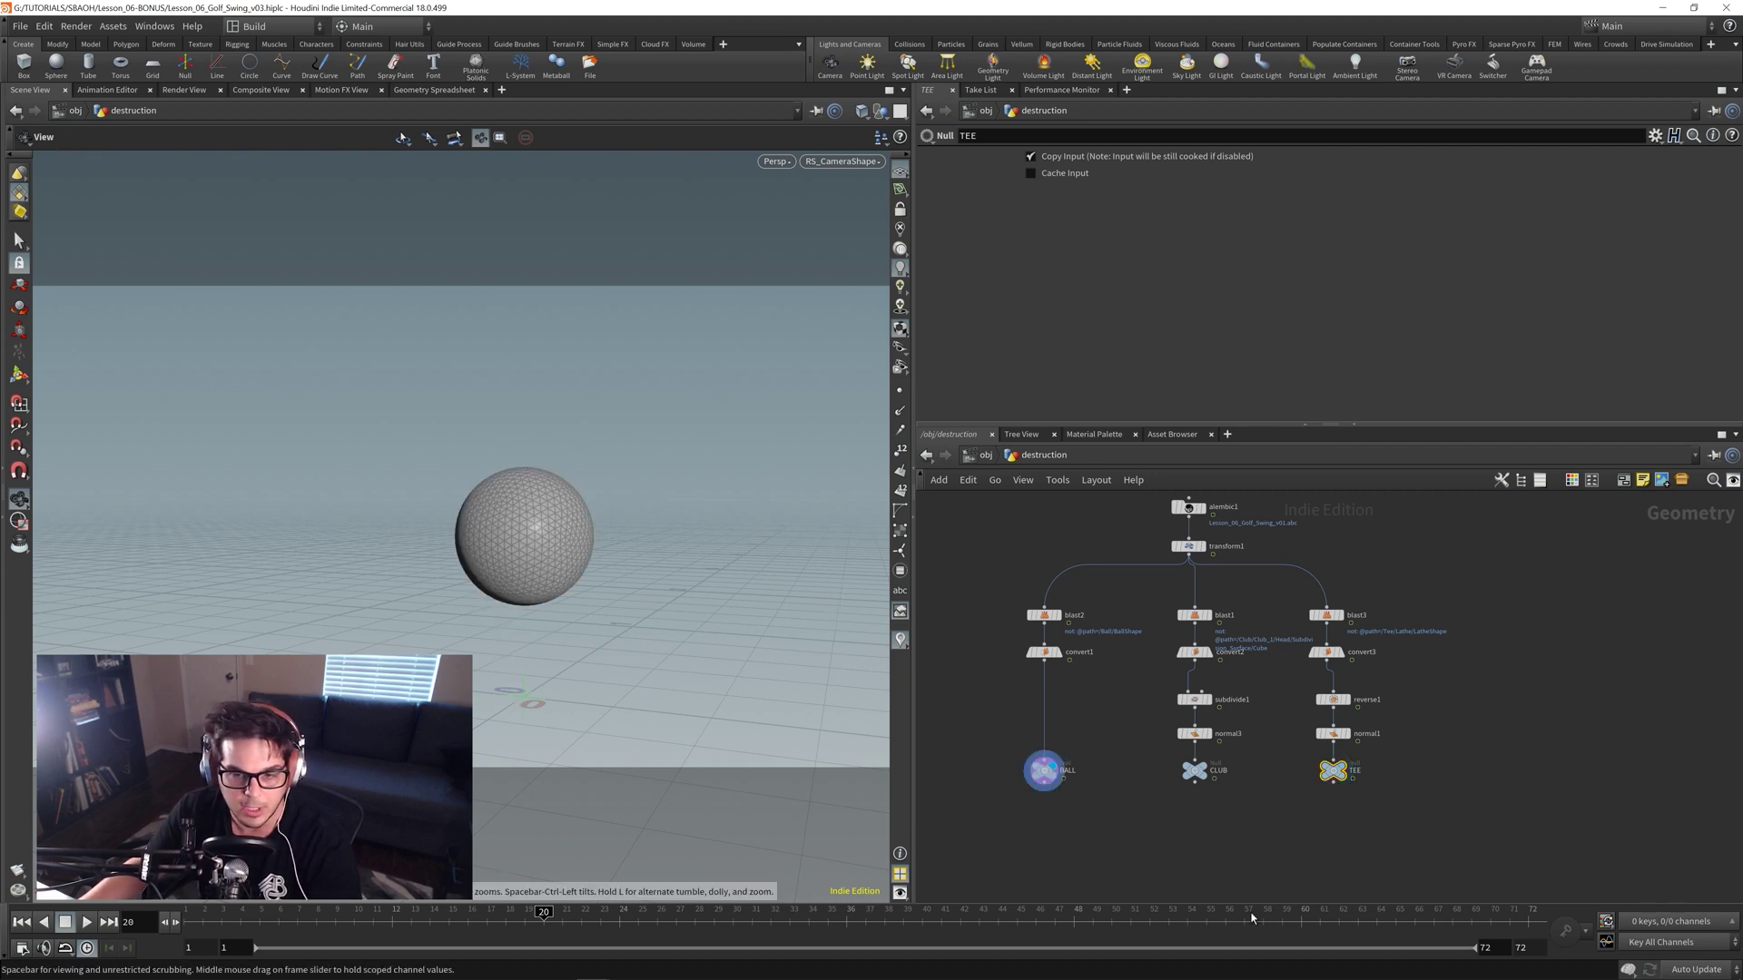
pyautogui.moveTo(1174, 811); pyautogui.dragTo(1378, 767)
pyautogui.click(1182, 777)
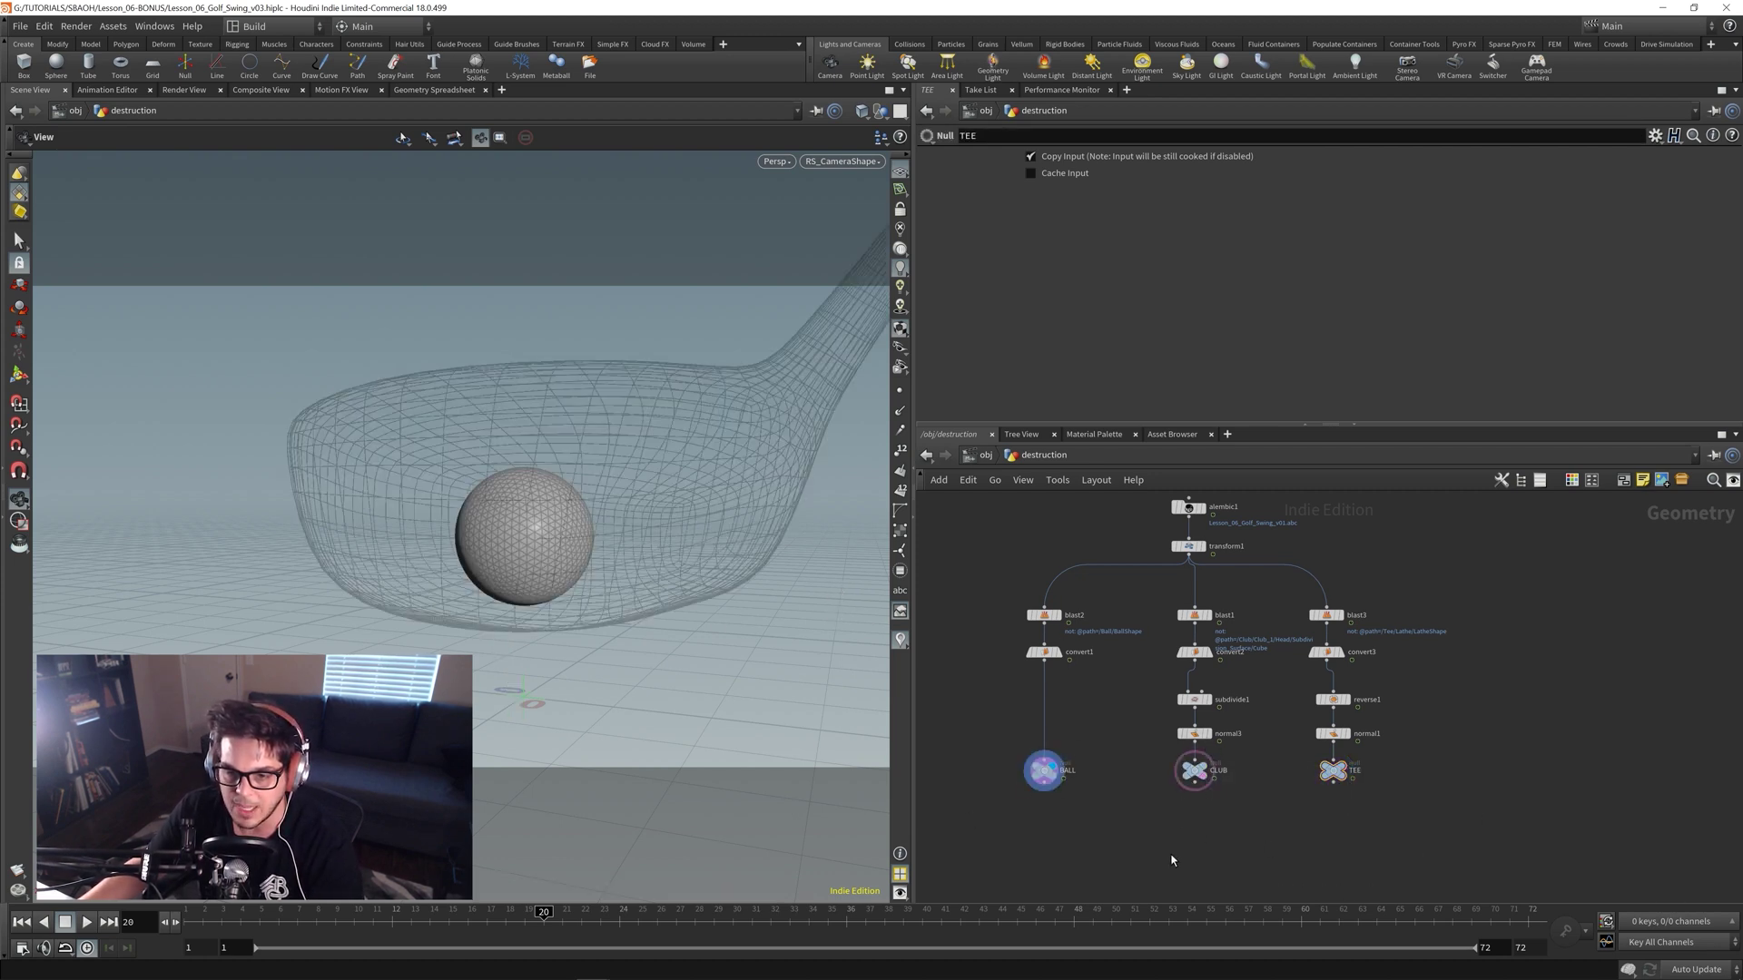
pyautogui.click(363, 915)
pyautogui.moveTo(359, 916); pyautogui.dragTo(429, 917)
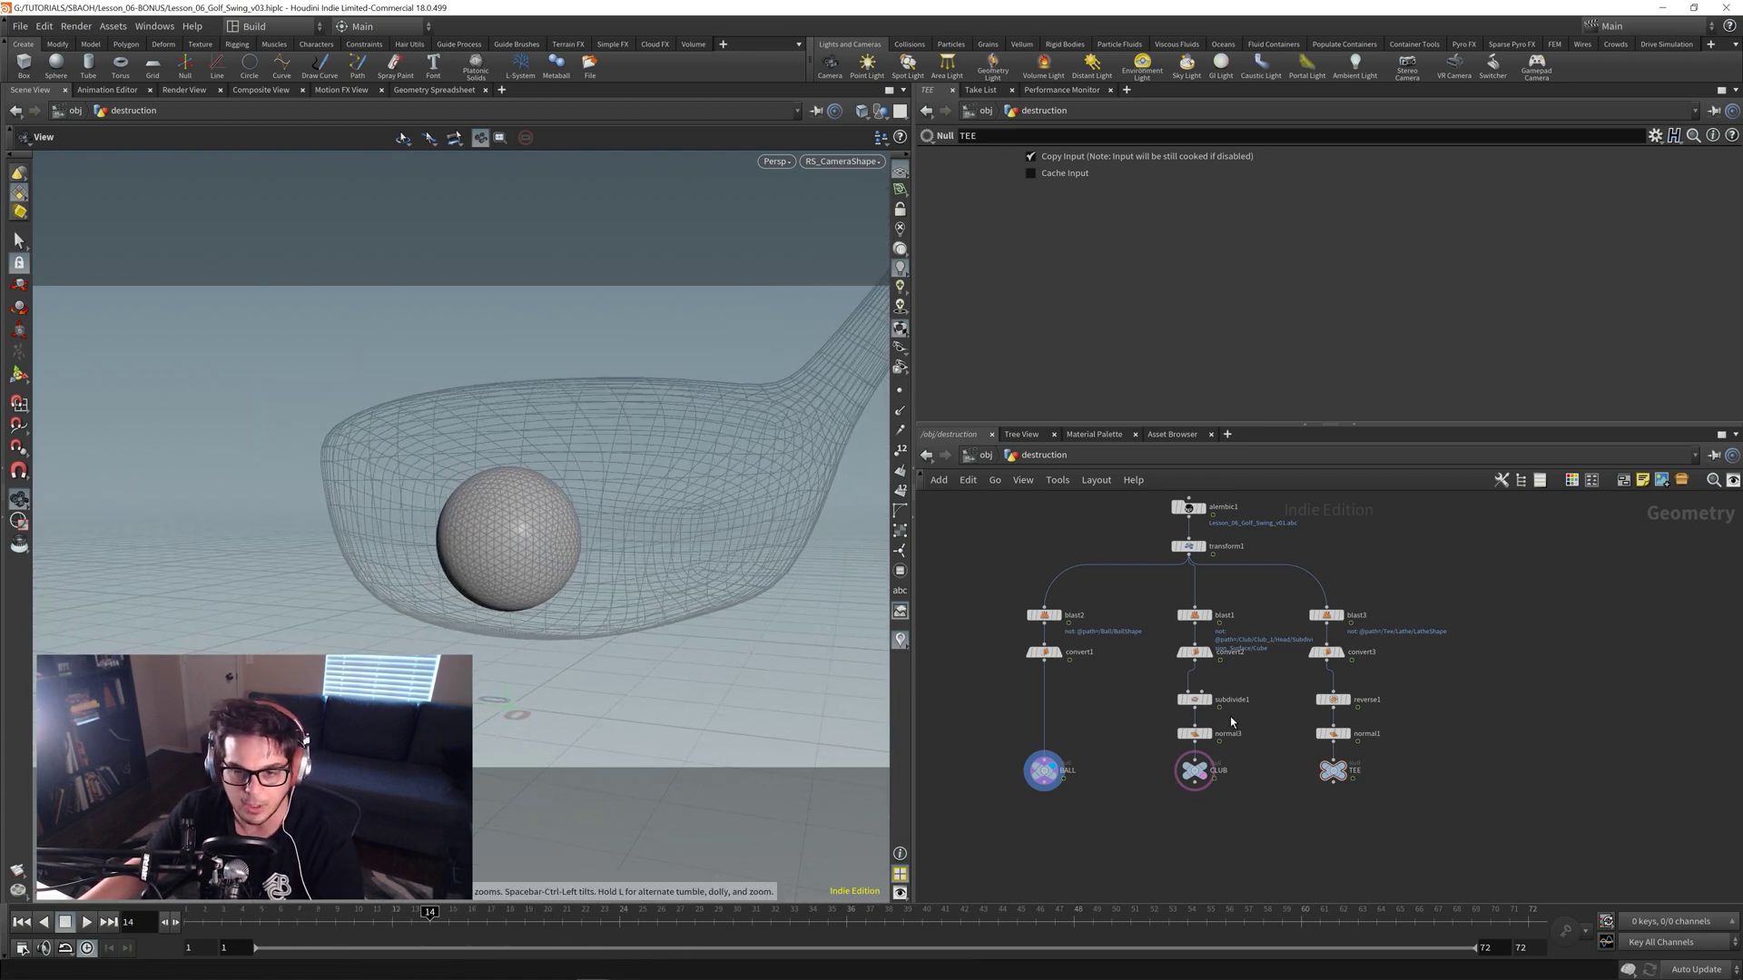
# - Add an RBD Material Fracture node below the BALL null, connect BALL to its first input, and display it
pyautogui.moveTo(1072, 894); pyautogui.dragTo(1095, 731, button='middle')
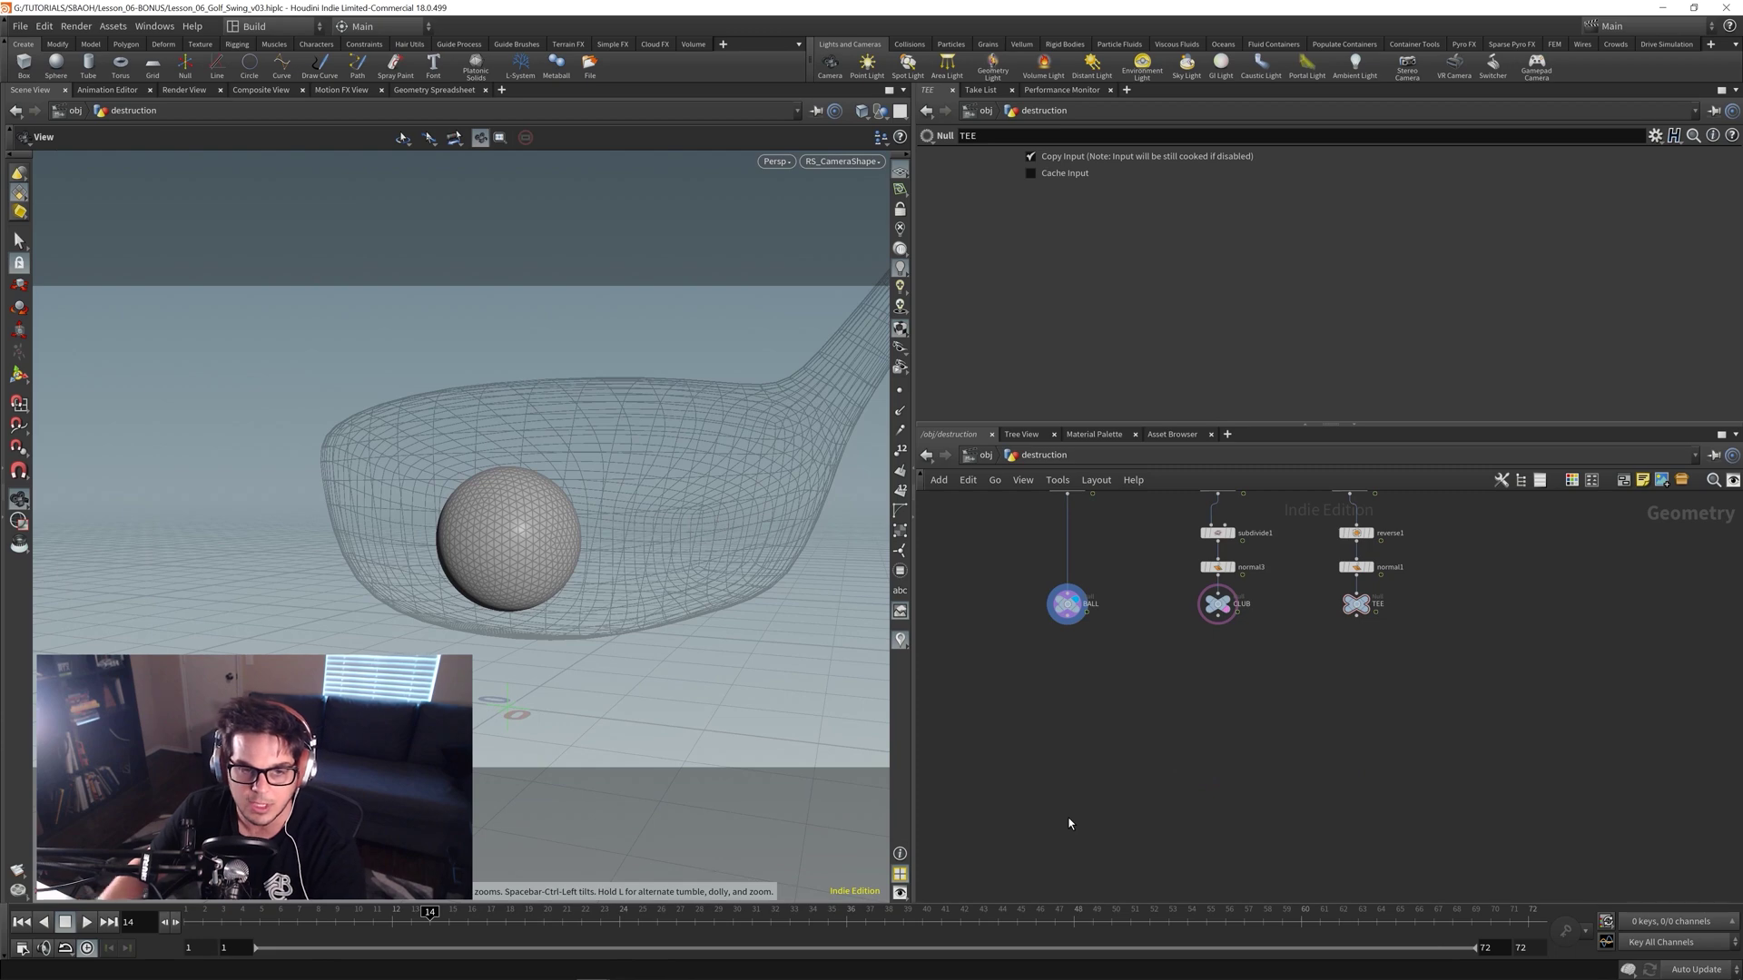
pyautogui.press('Tab')
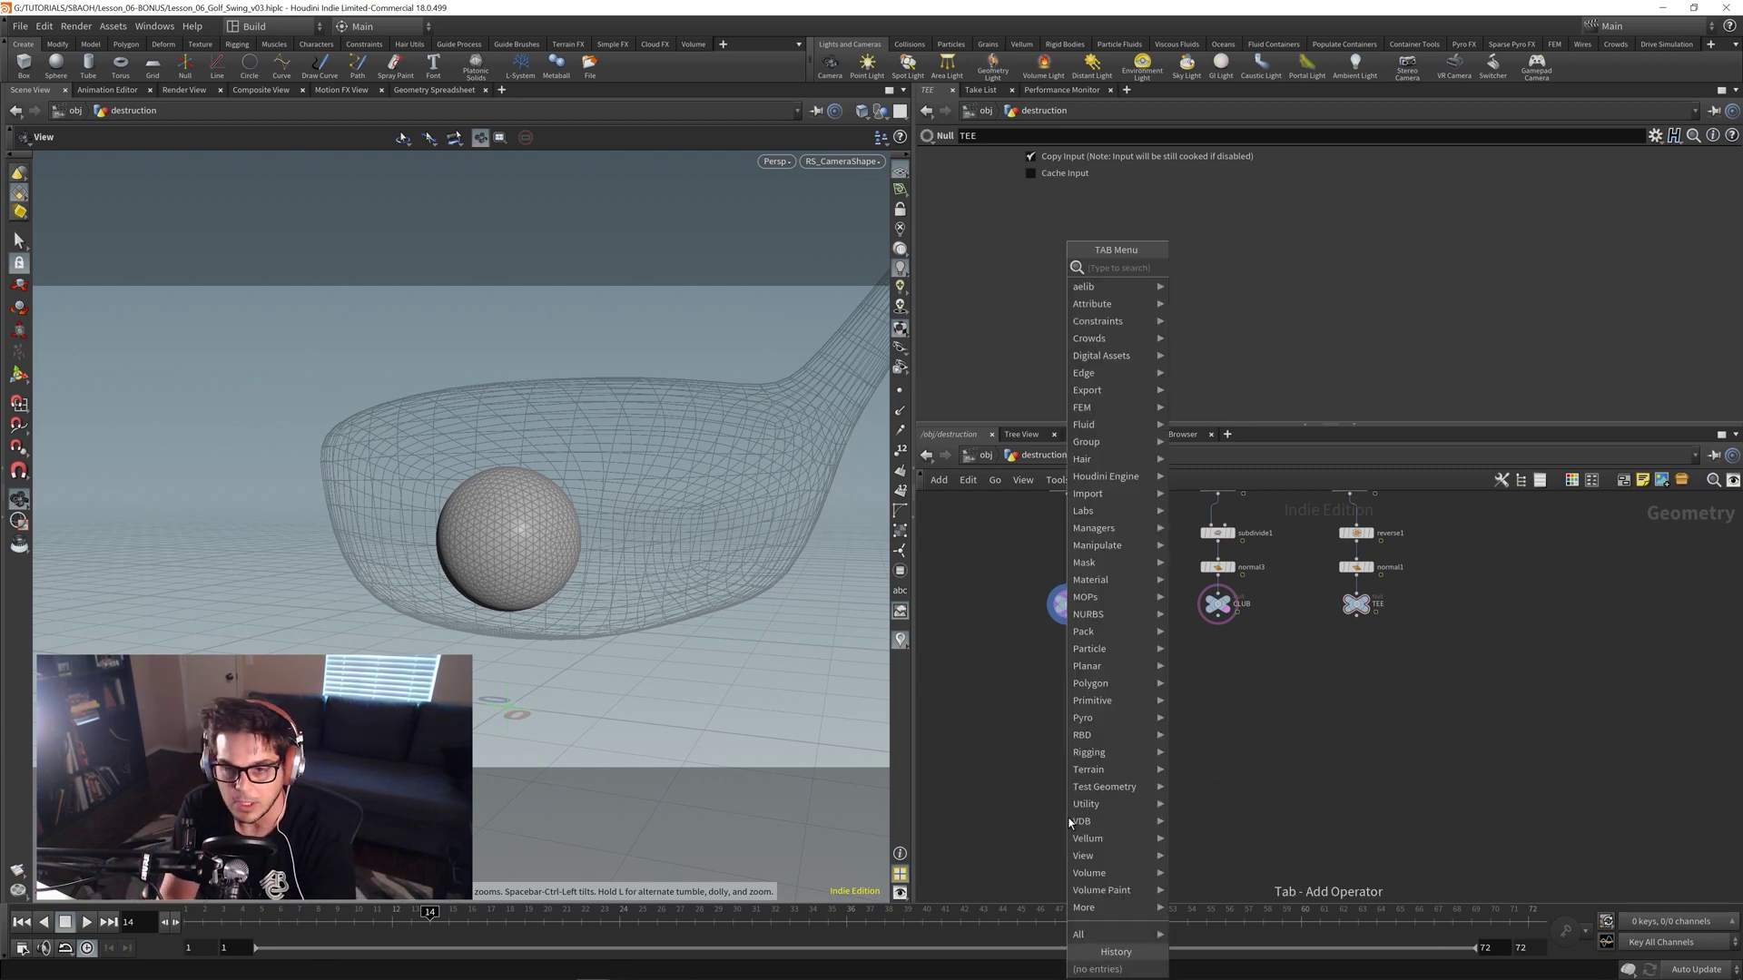
pyautogui.write('rbd mat')
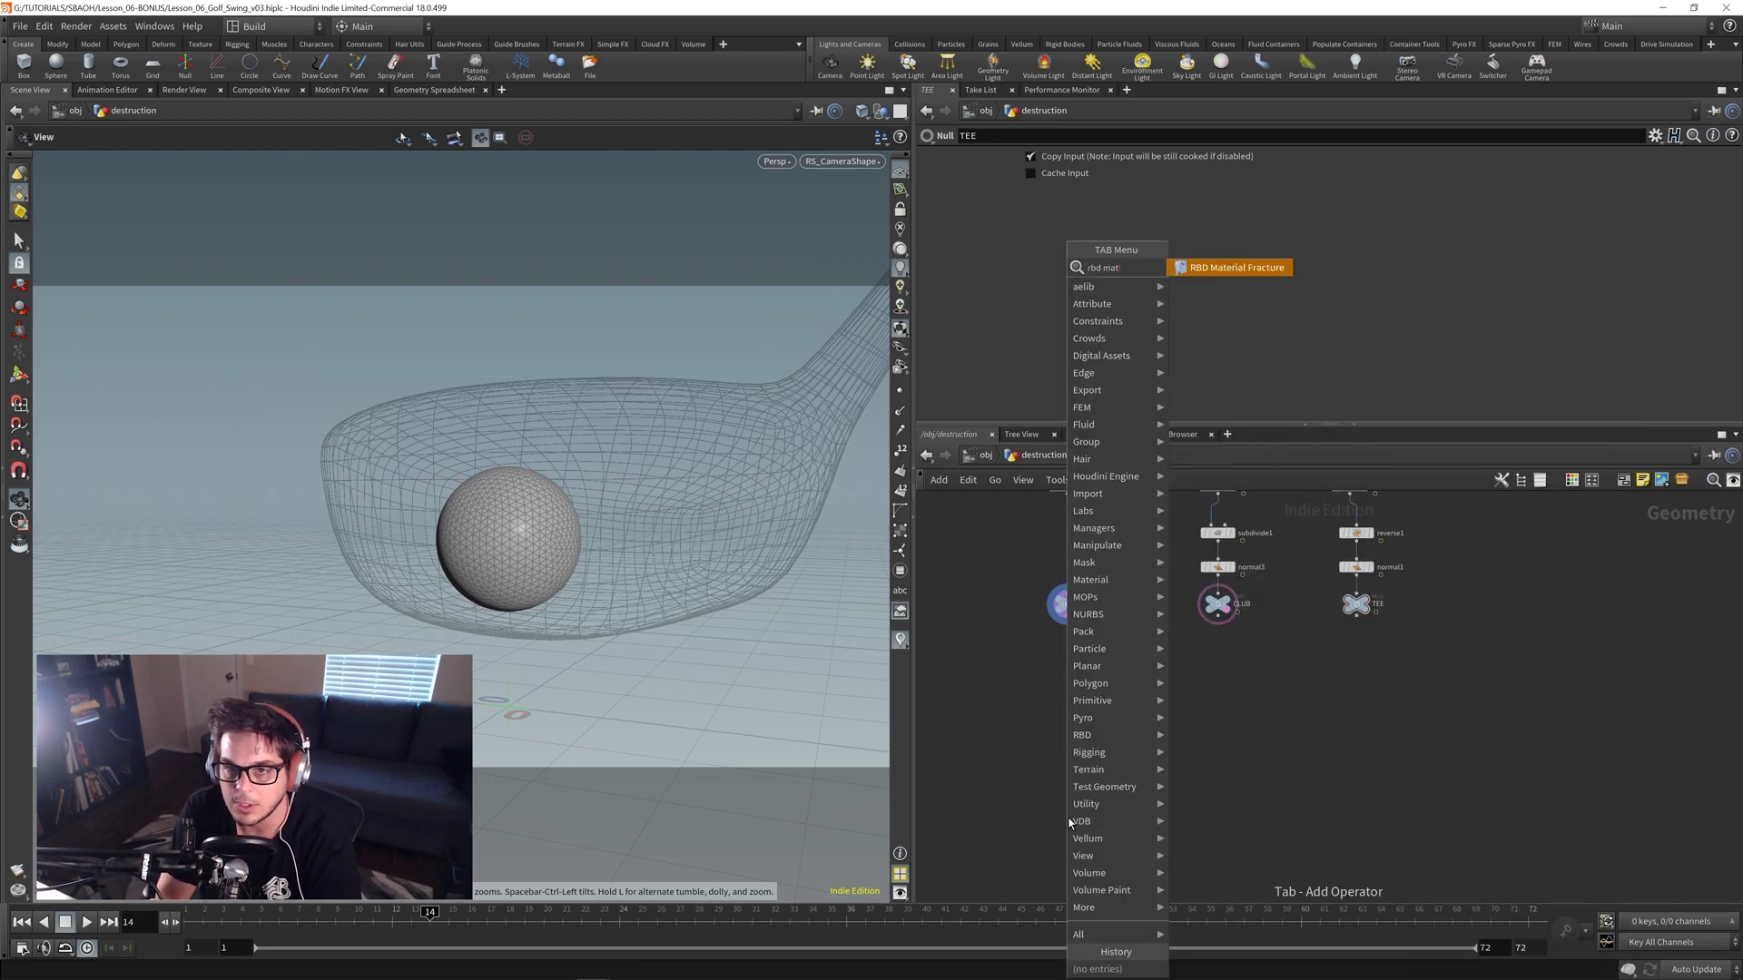
pyautogui.press('Return')
pyautogui.click(1074, 698)
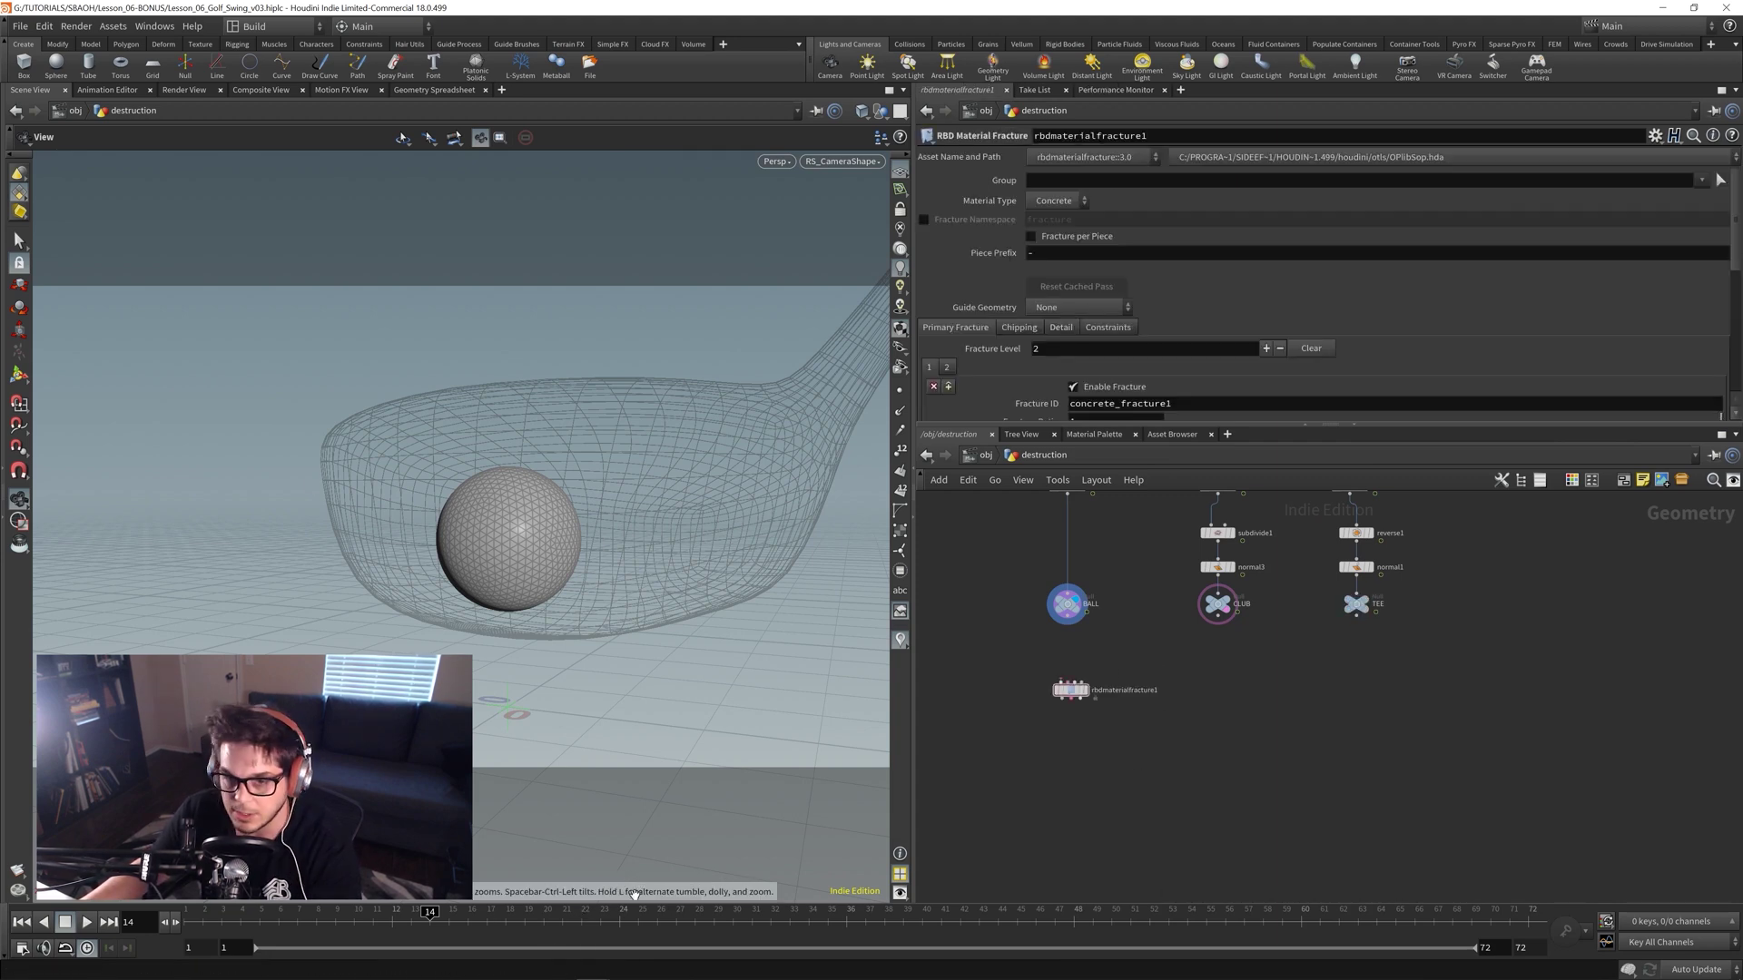
pyautogui.scroll(4, 1055, 646)
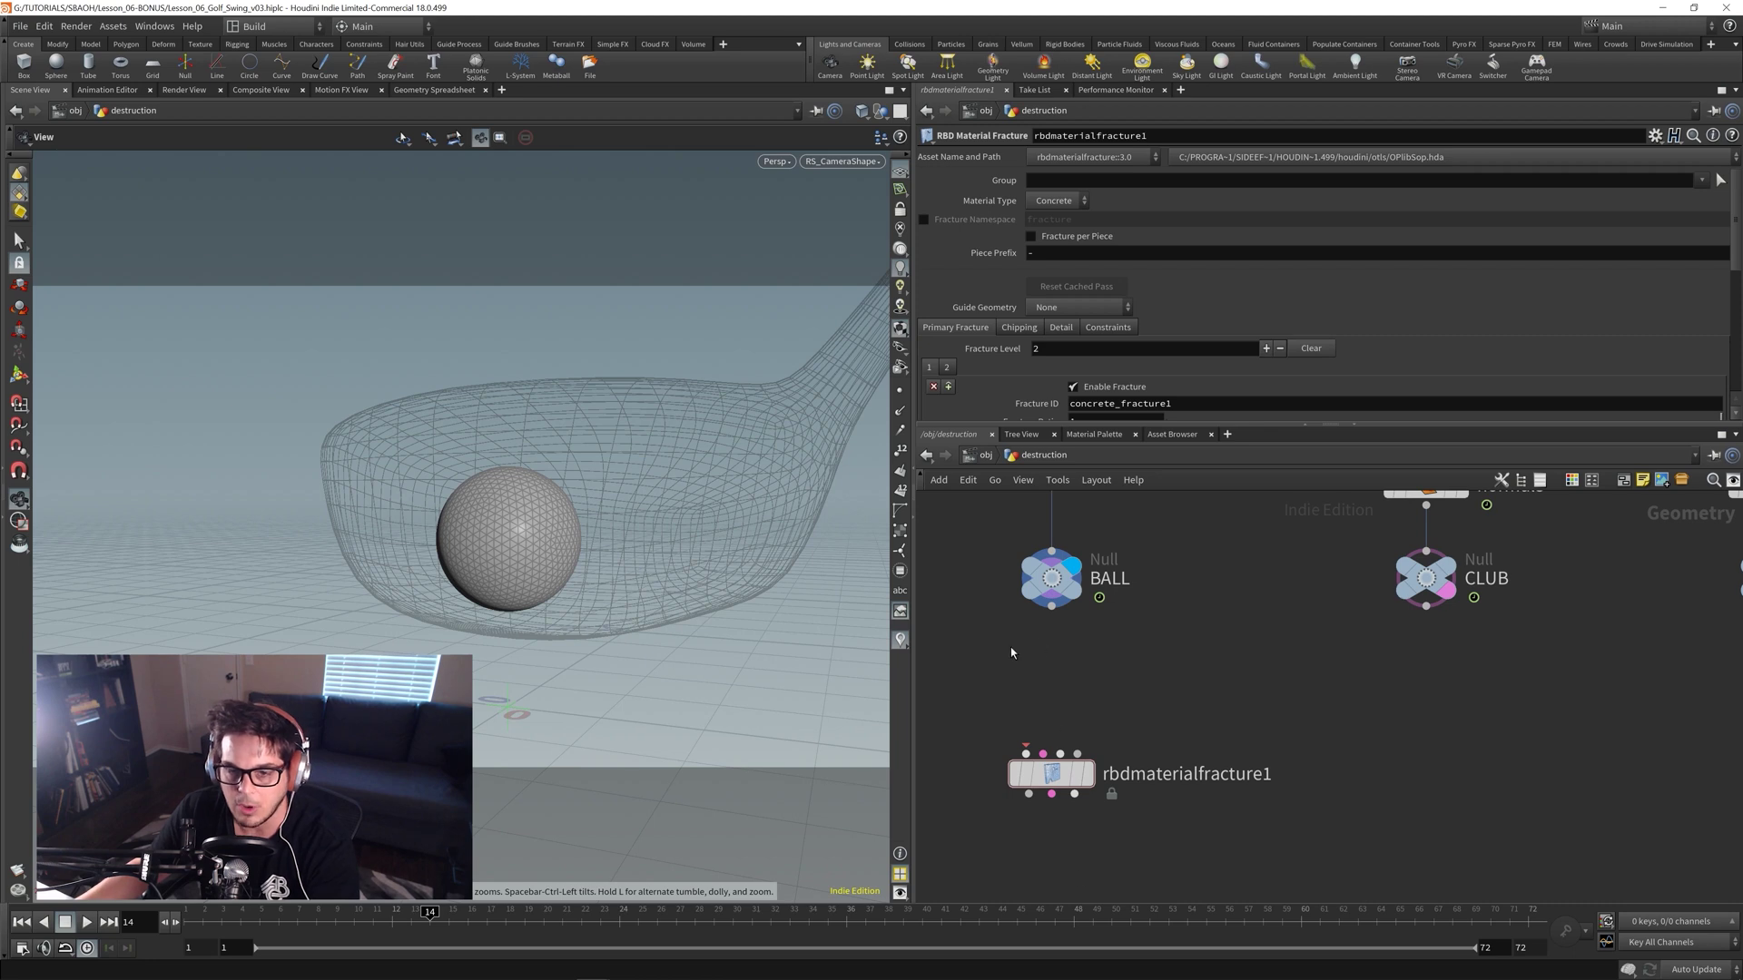
pyautogui.moveTo(1053, 608); pyautogui.dragTo(1026, 754)
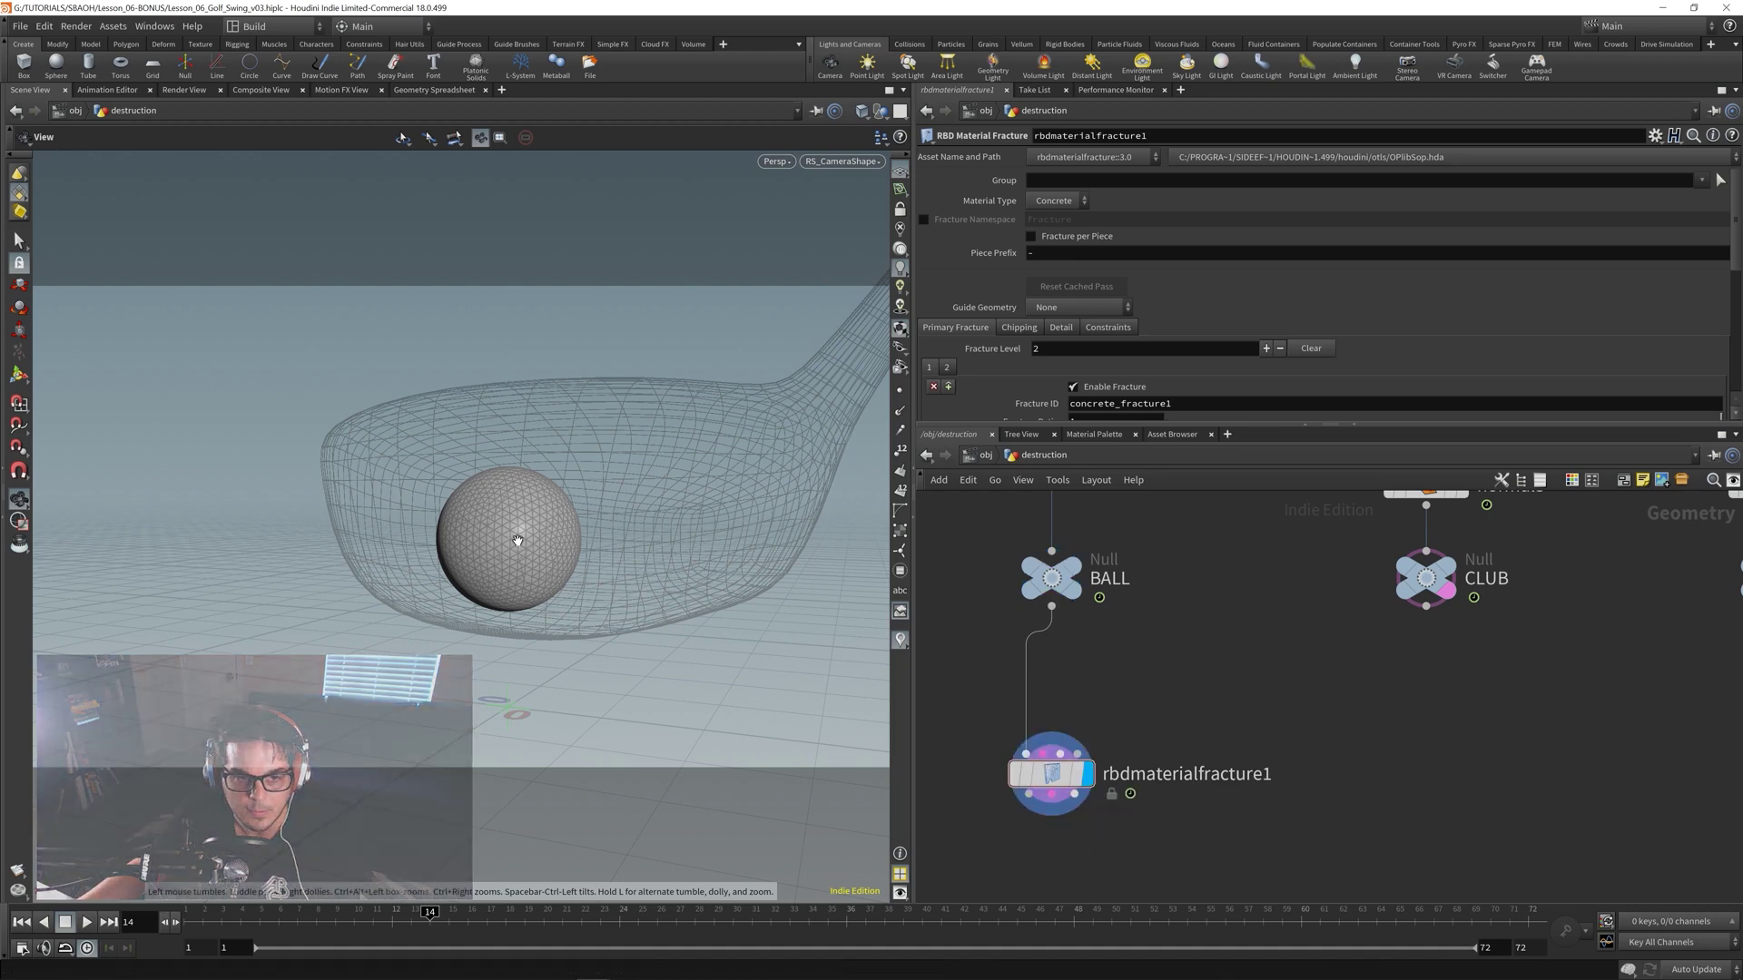
# - Examine the ball up close and review the material types offered by the RBD Material Fracture node
pyautogui.moveTo(513, 541); pyautogui.dragTo(853, 540, button='right')
pyautogui.moveTo(600, 593); pyautogui.dragTo(564, 517)
pyautogui.moveTo(554, 585)
pyautogui.mouseDown()
pyautogui.moveTo(636, 611)
pyautogui.moveTo(583, 591)
pyautogui.mouseUp()
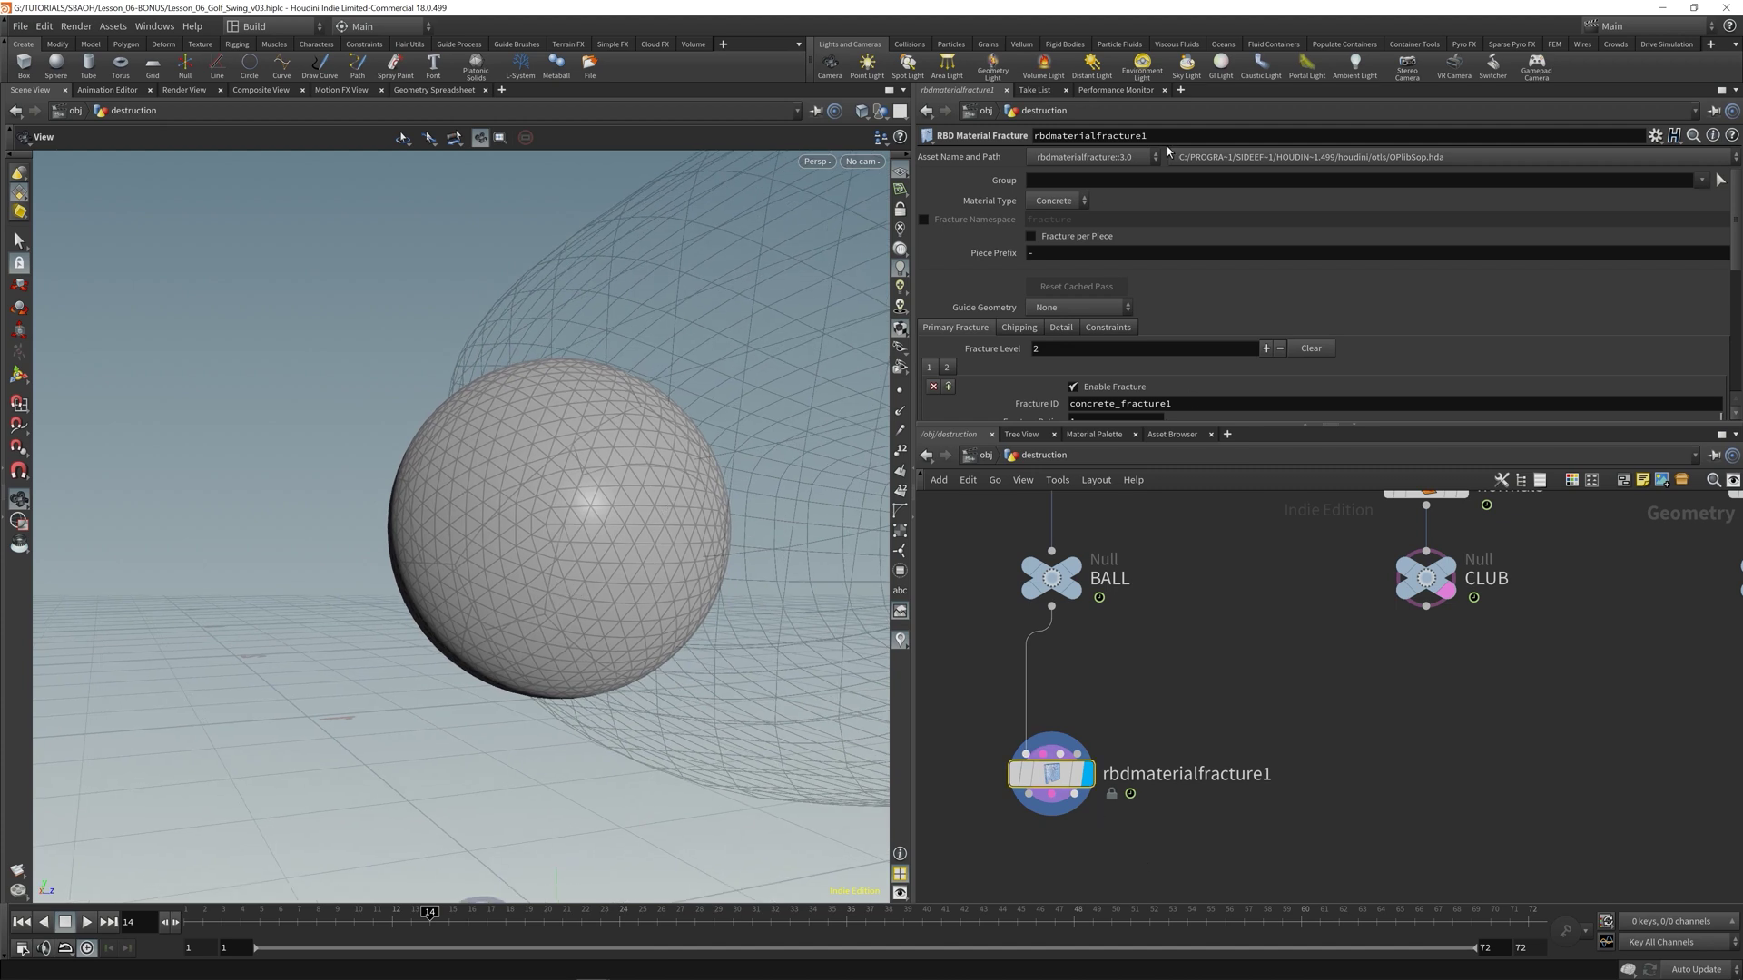
pyautogui.click(1067, 199)
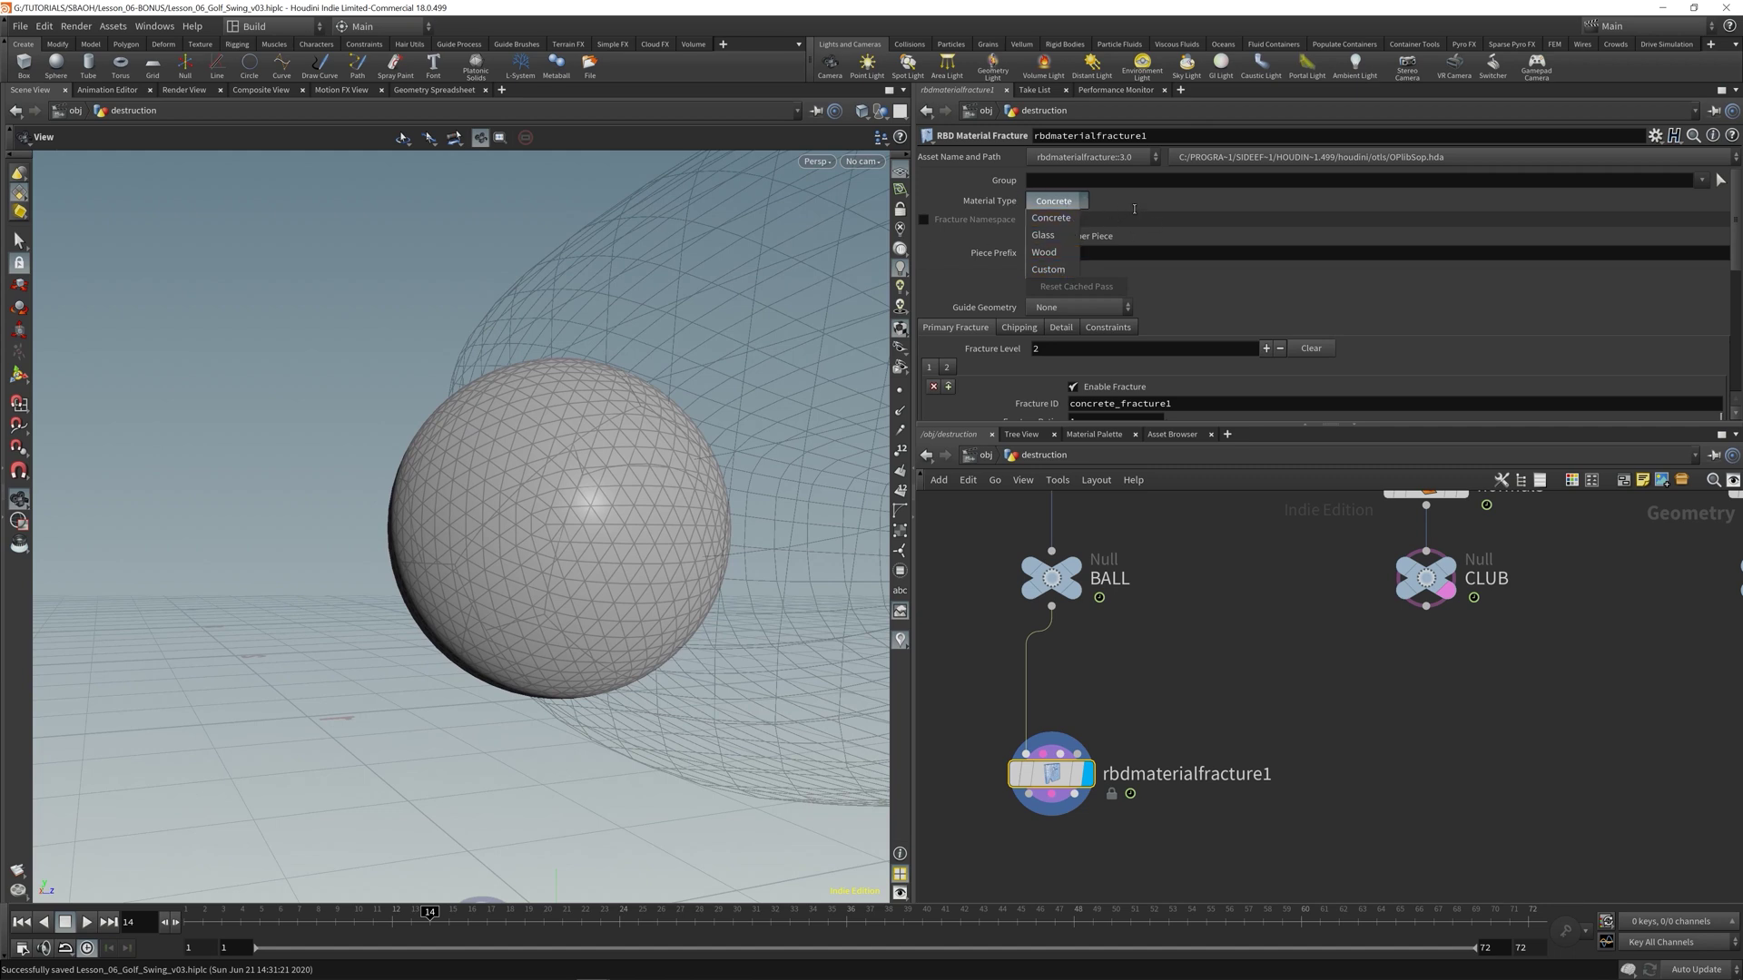
pyautogui.press('Escape')
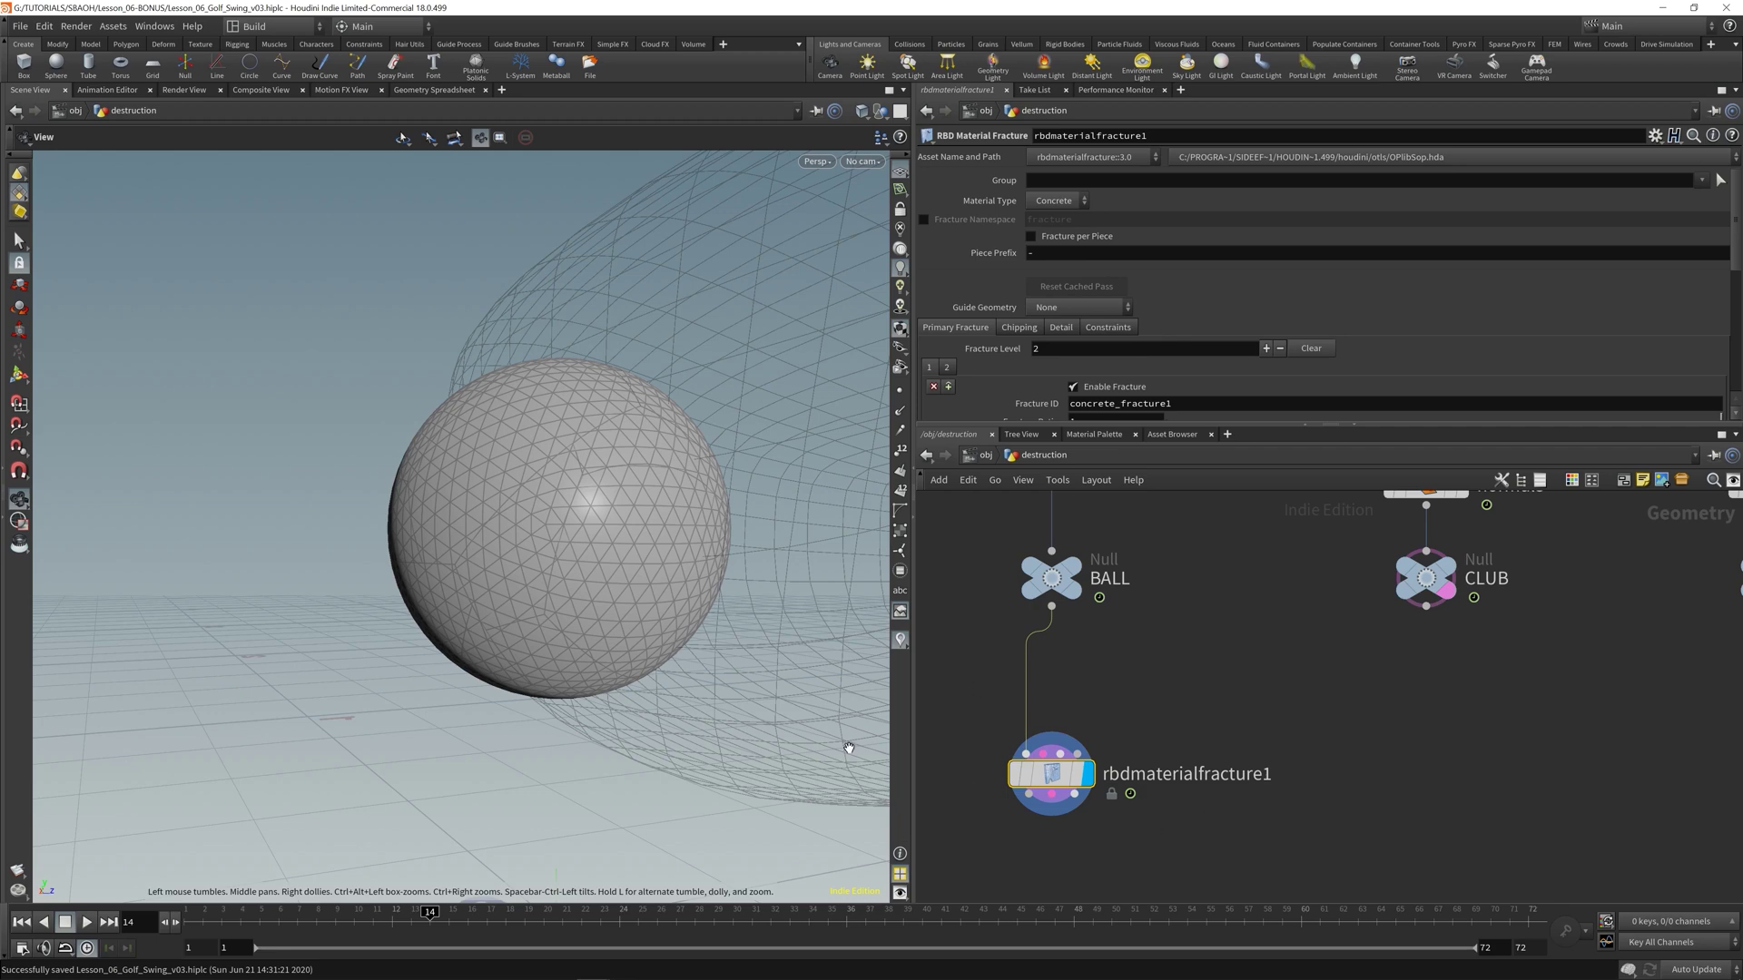
# - Add an Exploded View node fed by the fracture node's first output and display it to spread the ball pieces apart
pyautogui.moveTo(962, 817); pyautogui.dragTo(1077, 704, button='middle')
pyautogui.press('Tab')
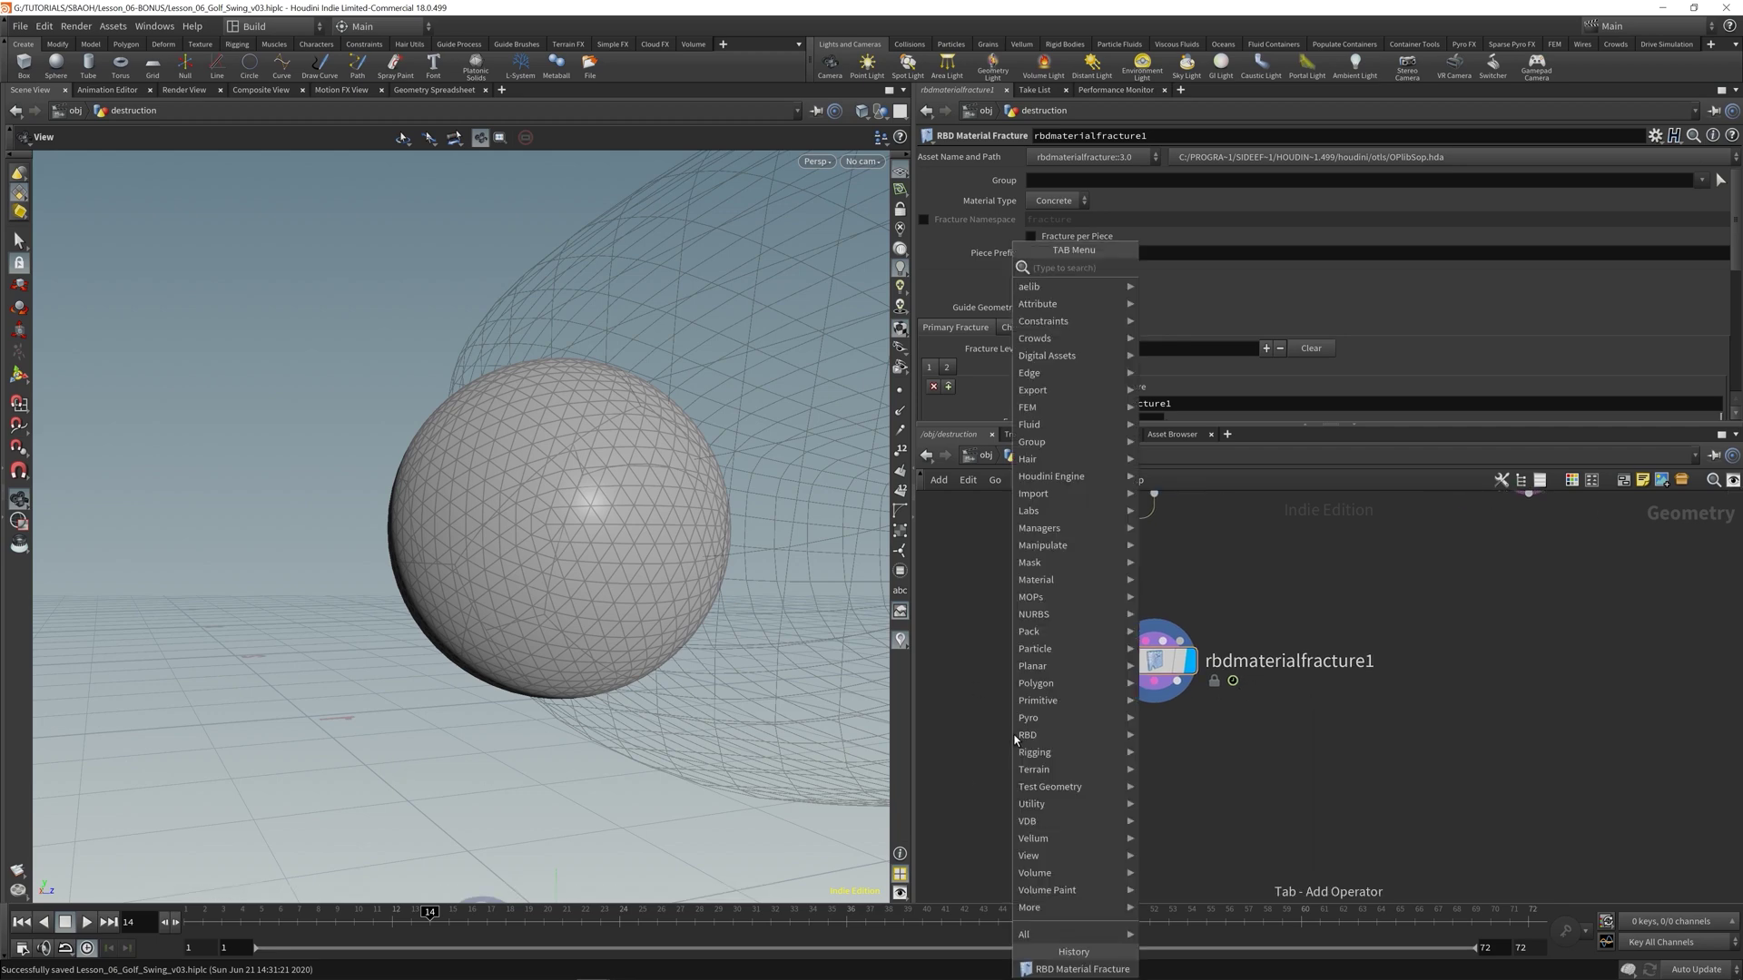
pyautogui.write('explode')
pyautogui.press('Return')
pyautogui.click(1021, 796)
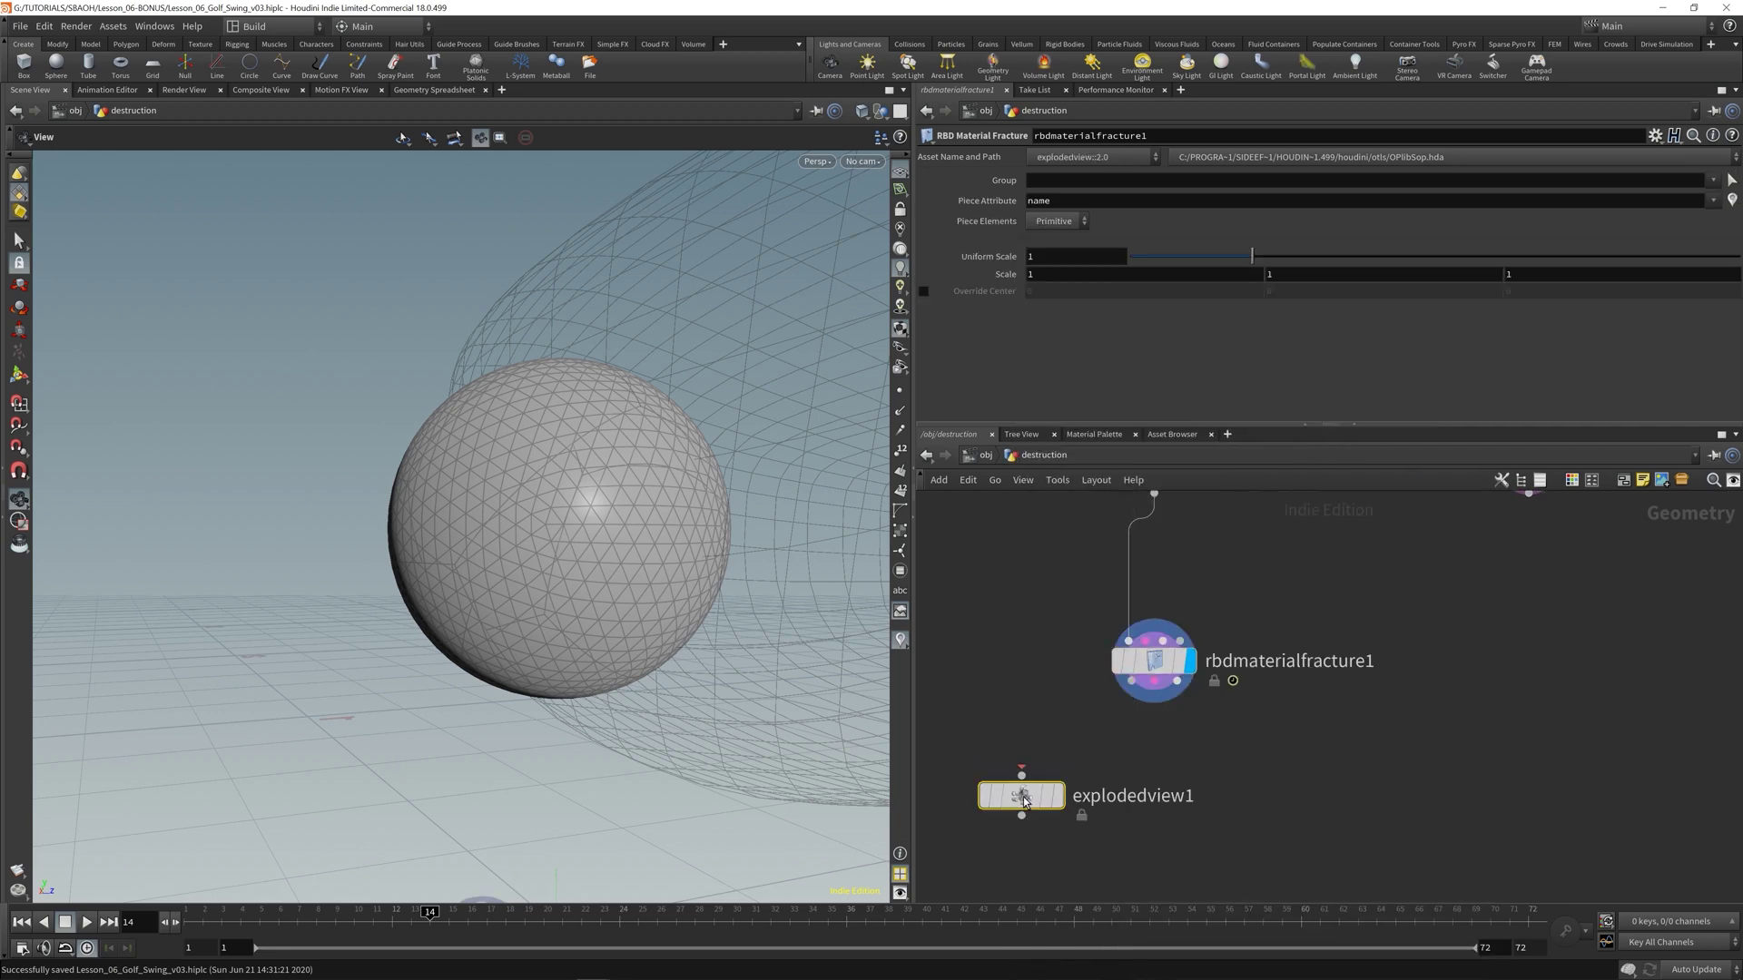
pyautogui.moveTo(1021, 774); pyautogui.dragTo(1131, 680)
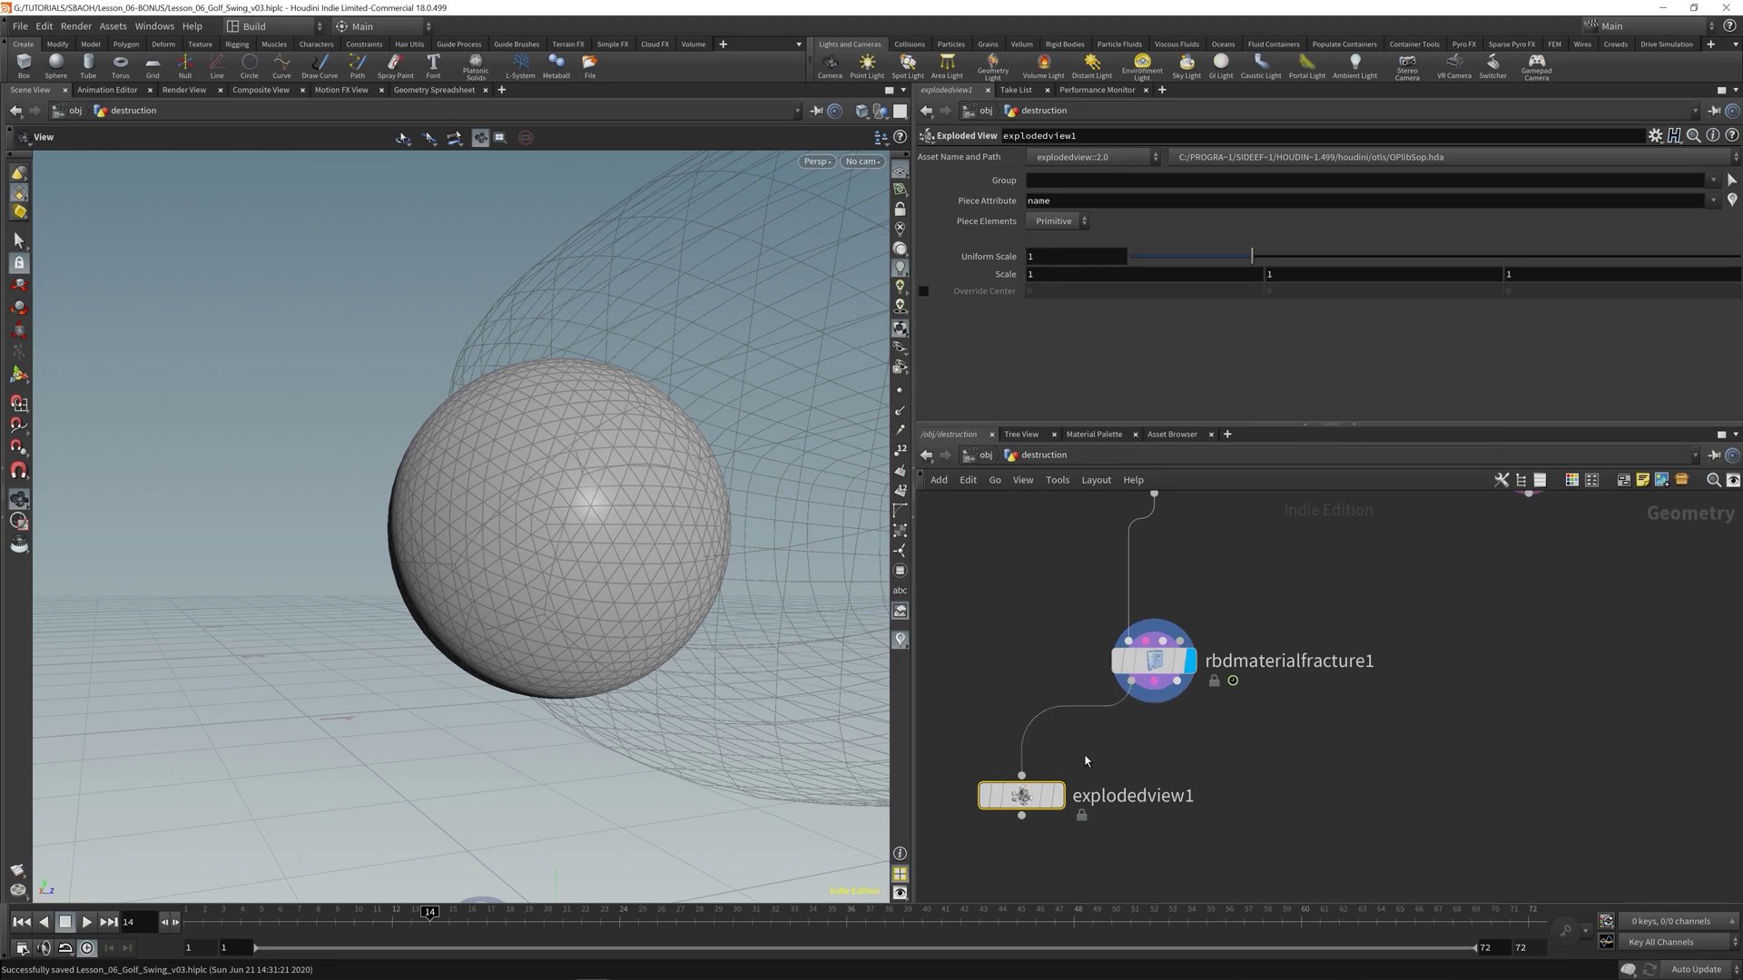
pyautogui.click(1058, 795)
pyautogui.scroll(5, 672, 545)
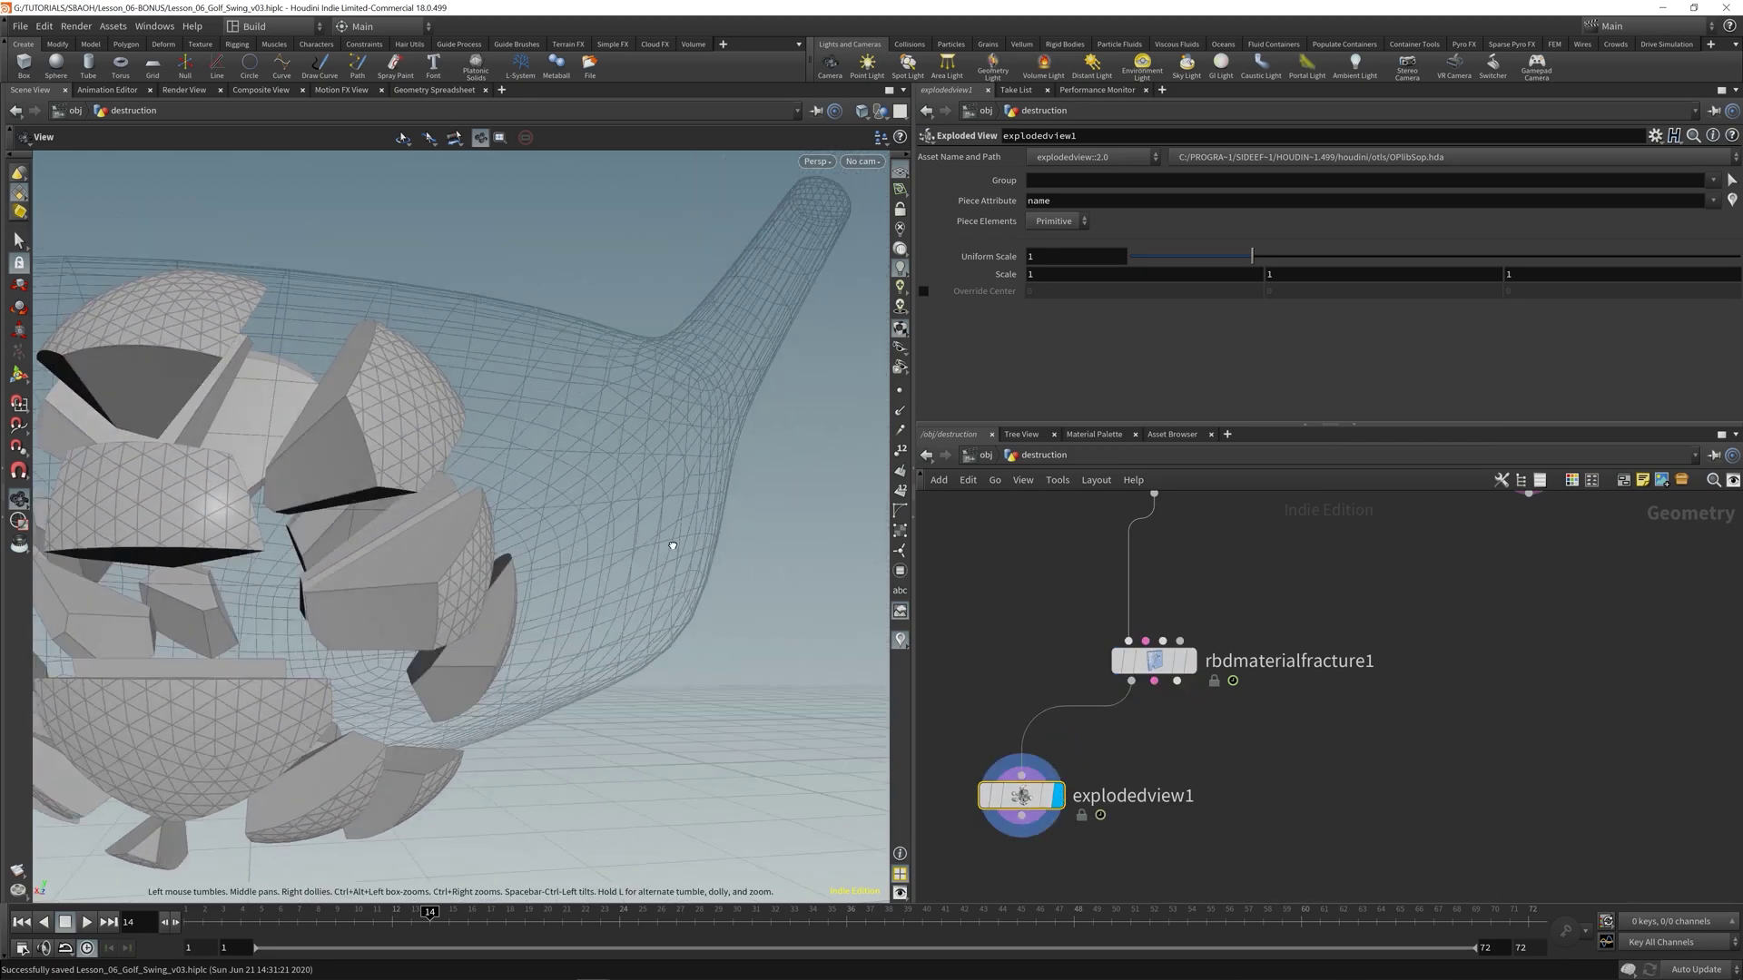
pyautogui.moveTo(672, 545); pyautogui.dragTo(538, 599)
pyautogui.moveTo(537, 599); pyautogui.dragTo(627, 567, button='middle')
pyautogui.moveTo(627, 567); pyautogui.dragTo(378, 603)
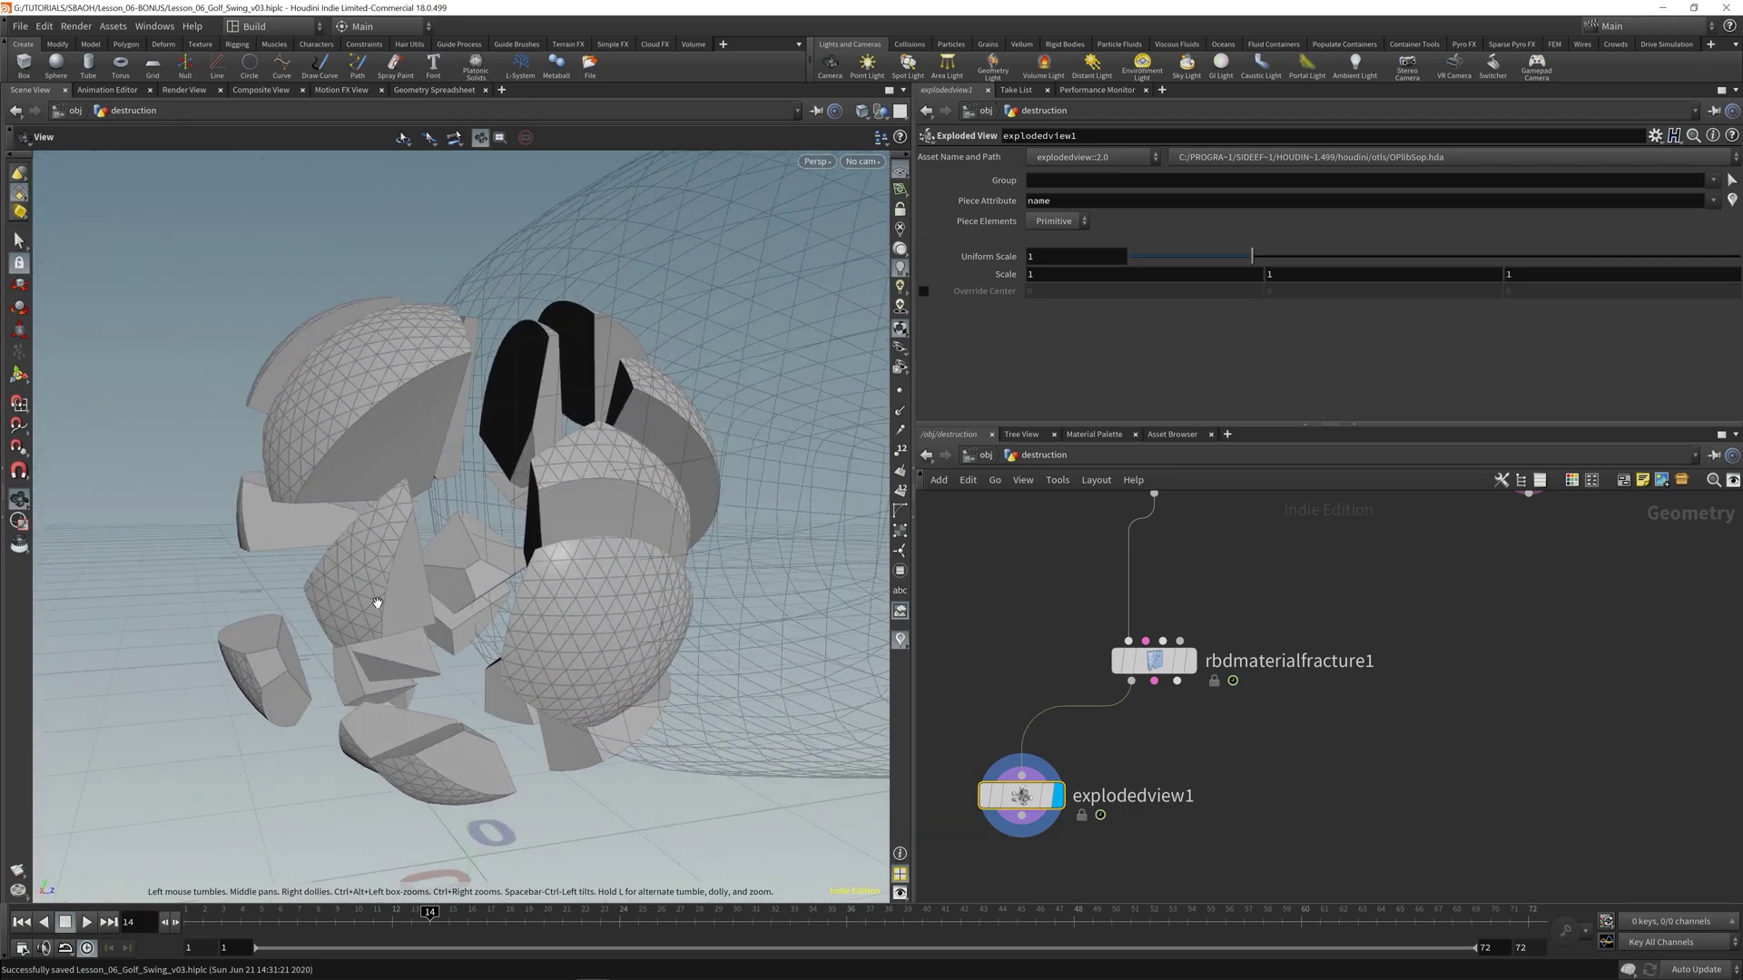
# - Enable Edge Detail on the RBD Material Fracture node
pyautogui.click(1168, 664)
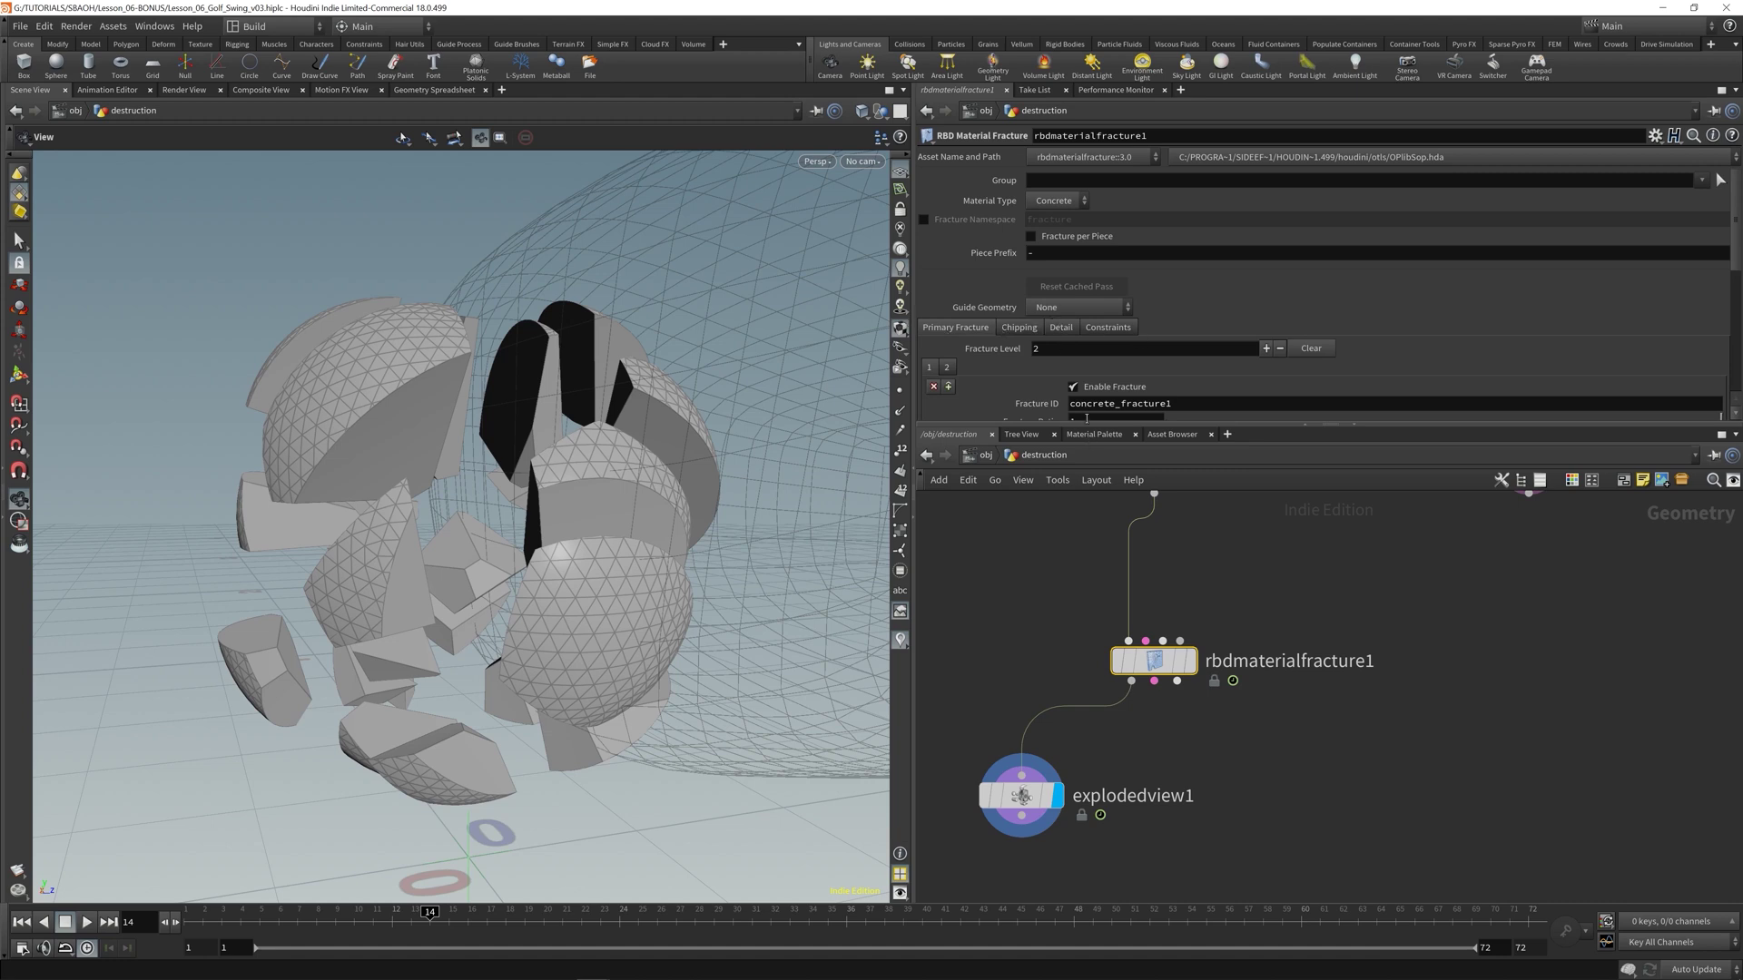
pyautogui.moveTo(1086, 423); pyautogui.dragTo(1085, 549)
pyautogui.click(1062, 329)
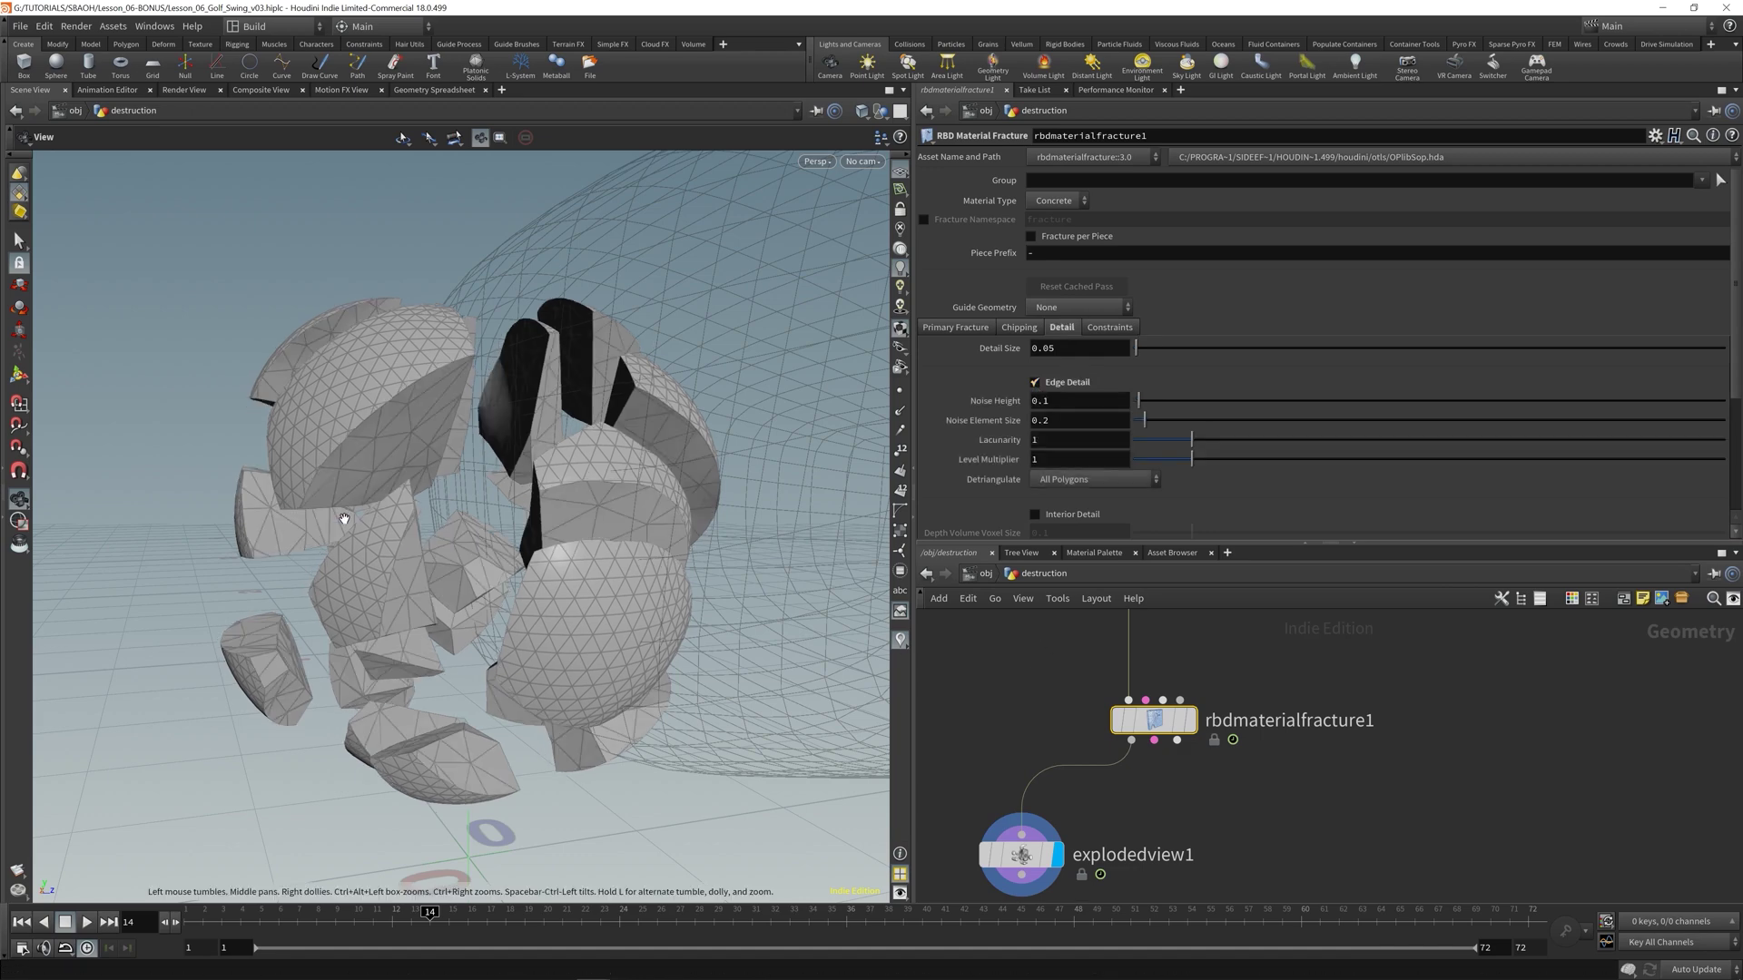
# - Examine the edges and inner faces of the exploded ball pieces from several angles
pyautogui.scroll(6, 373, 423)
pyautogui.scroll(-5, 315, 454)
pyautogui.moveTo(315, 455); pyautogui.dragTo(432, 556)
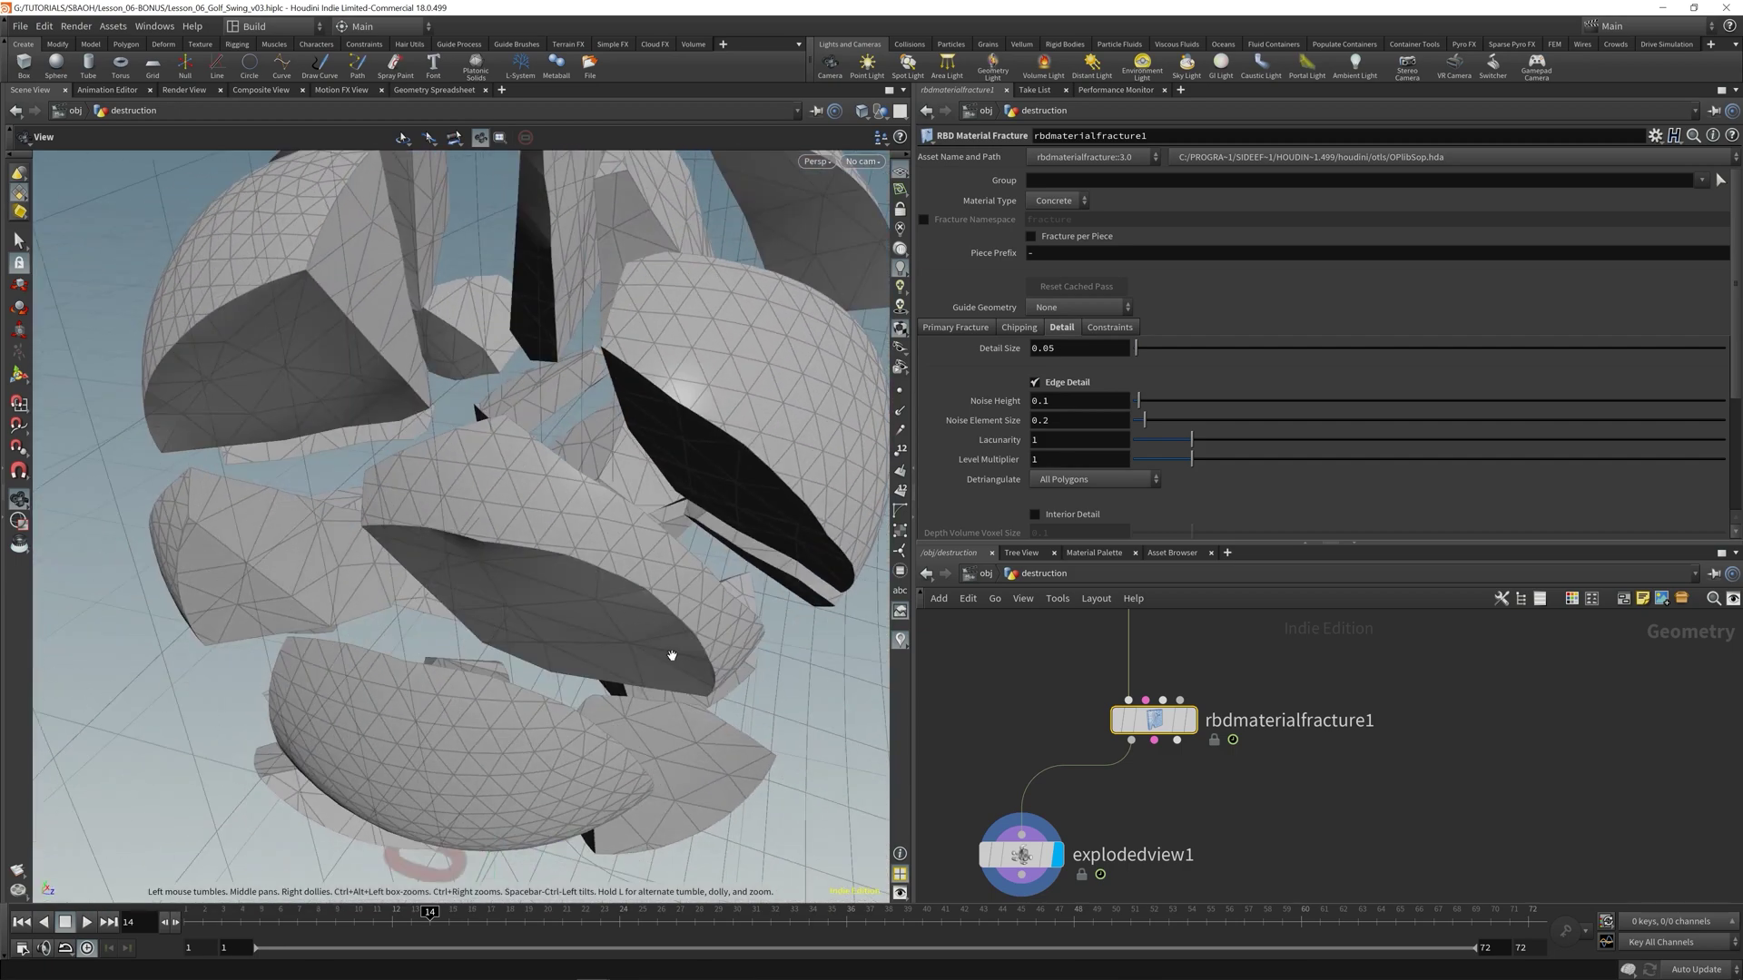
pyautogui.moveTo(669, 654); pyautogui.dragTo(470, 323)
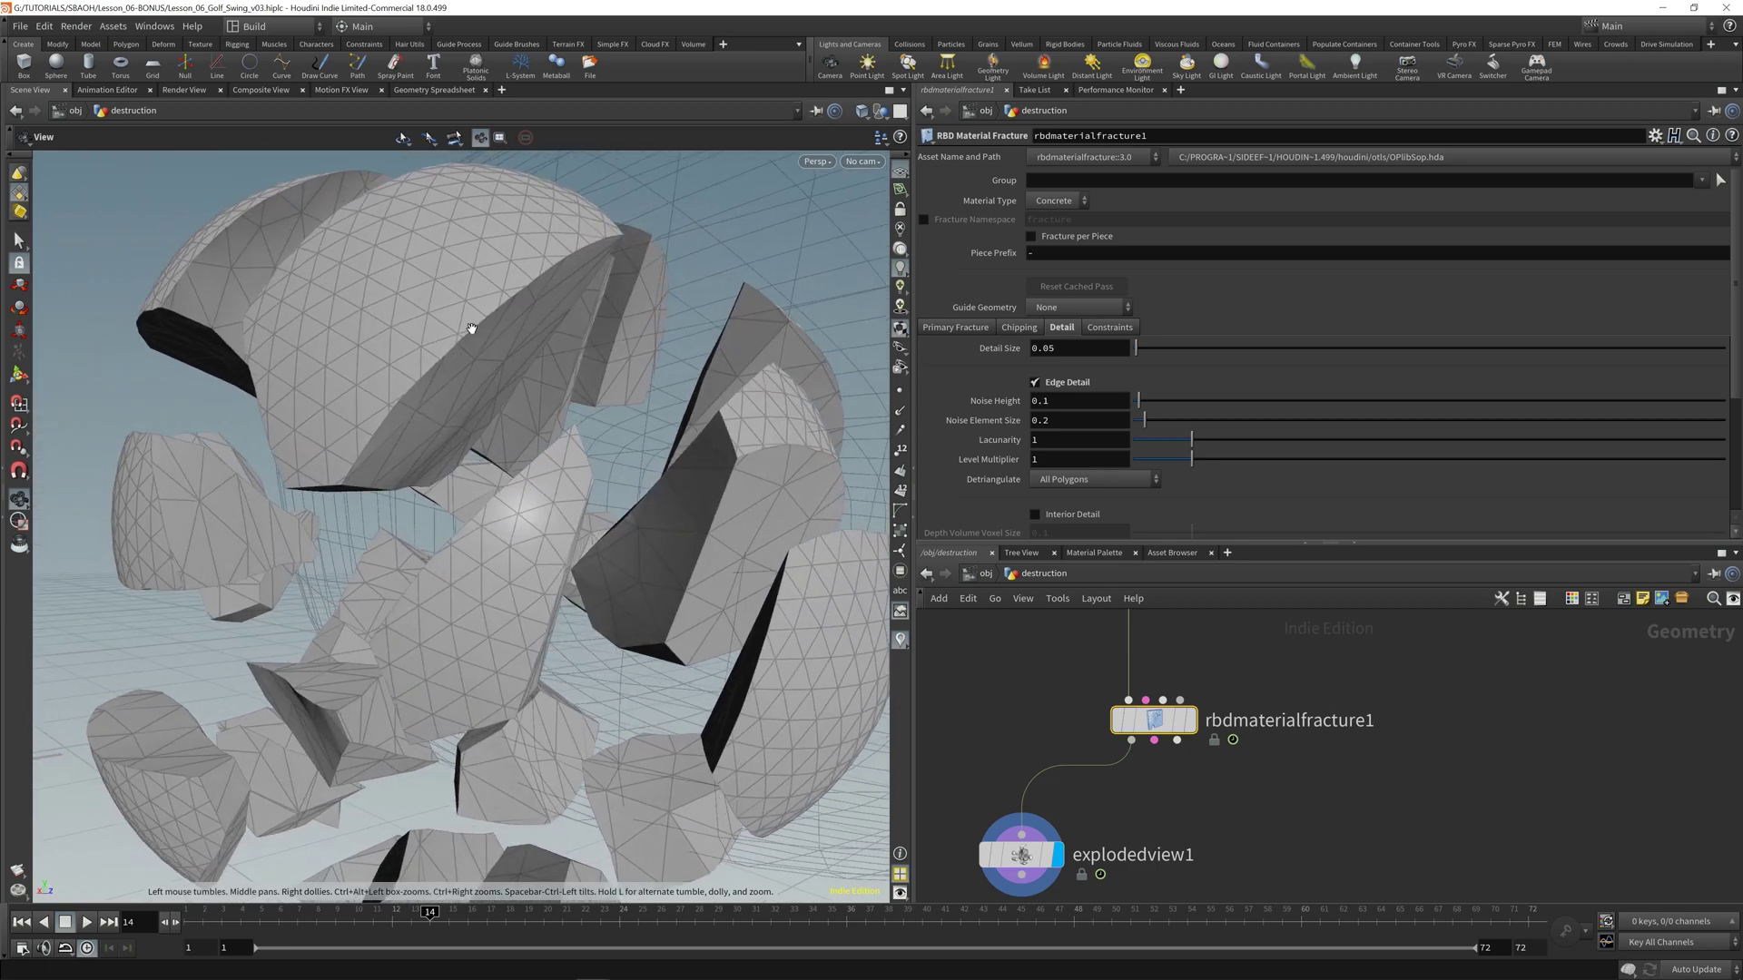
pyautogui.moveTo(440, 626); pyautogui.dragTo(404, 649)
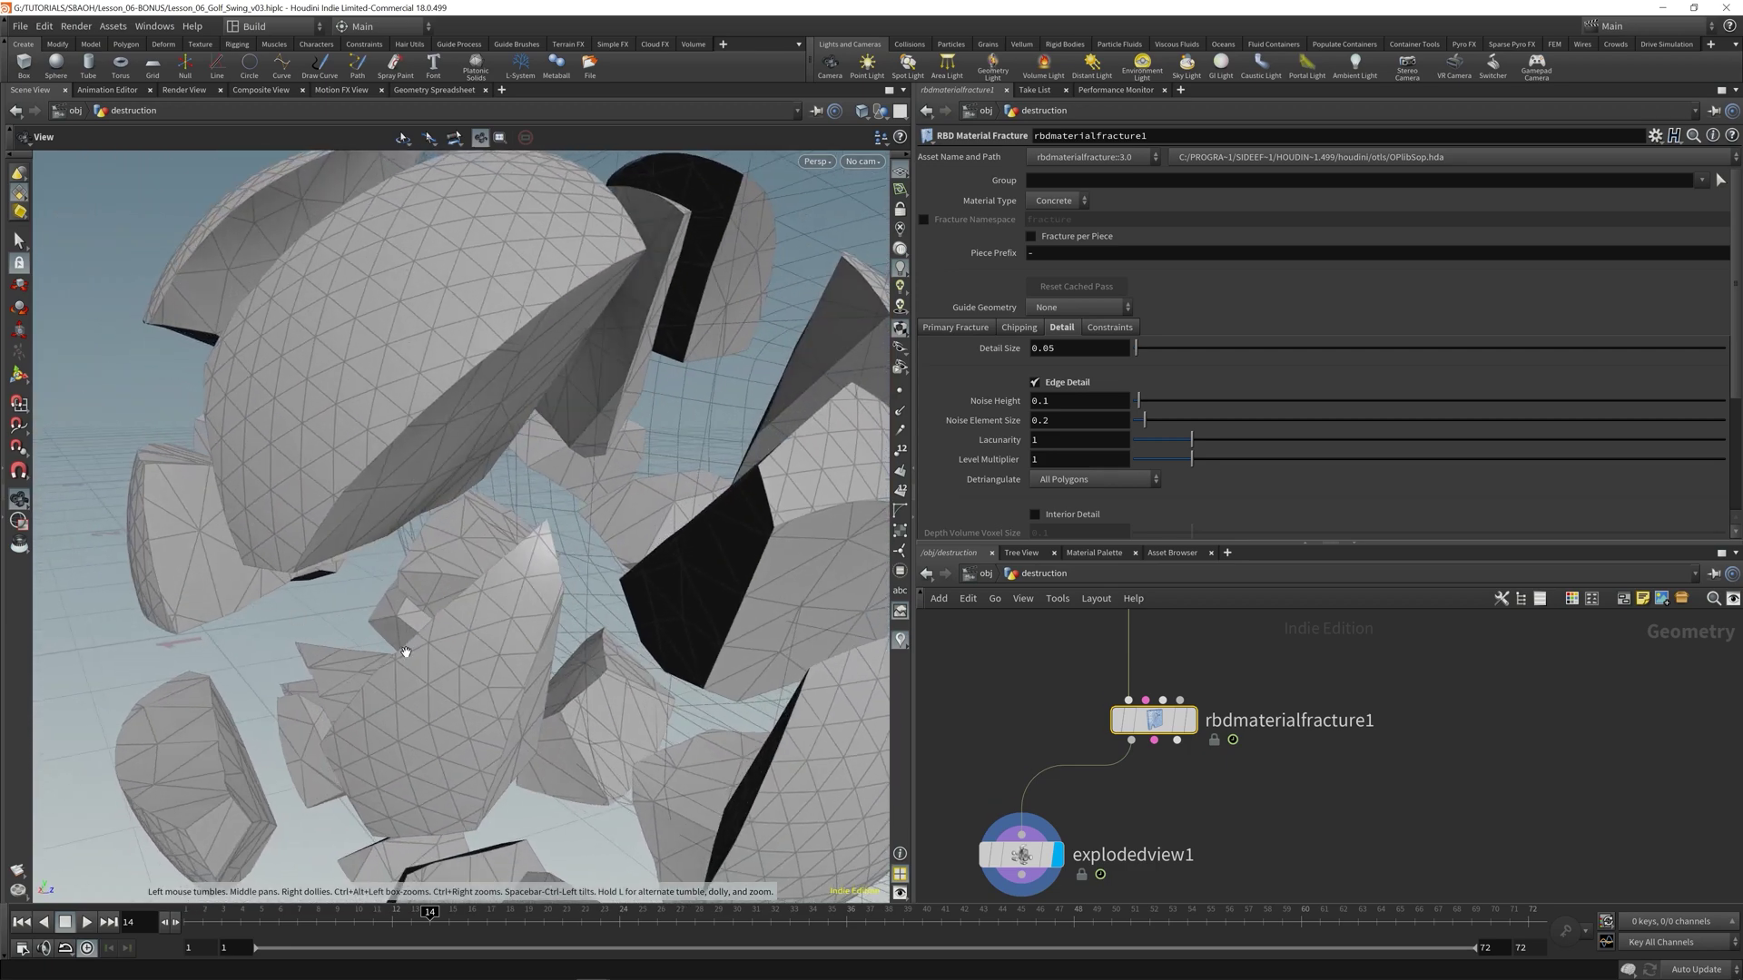
pyautogui.moveTo(404, 650); pyautogui.dragTo(342, 731, button='right')
pyautogui.moveTo(342, 732); pyautogui.dragTo(493, 648)
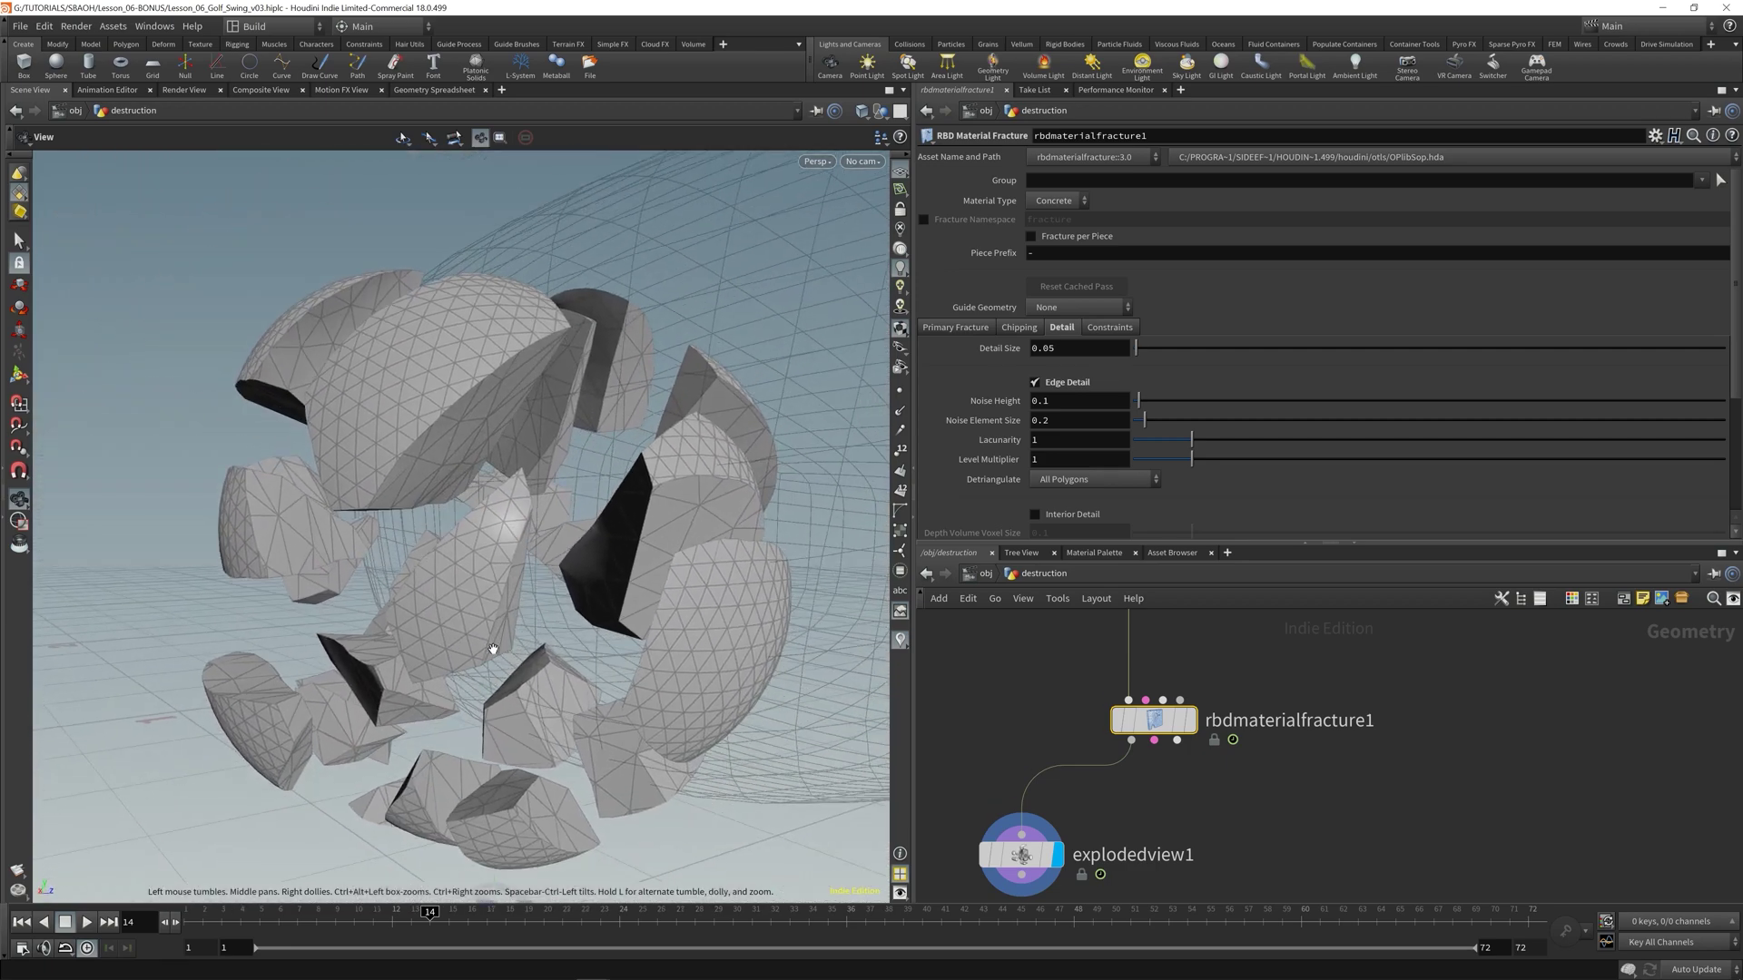
# - Set the Detail Size of the RBD Material Fracture node to 0.025
pyautogui.moveTo(494, 648); pyautogui.dragTo(517, 650, button='right')
pyautogui.moveTo(517, 649); pyautogui.dragTo(503, 675)
pyautogui.click(1244, 791)
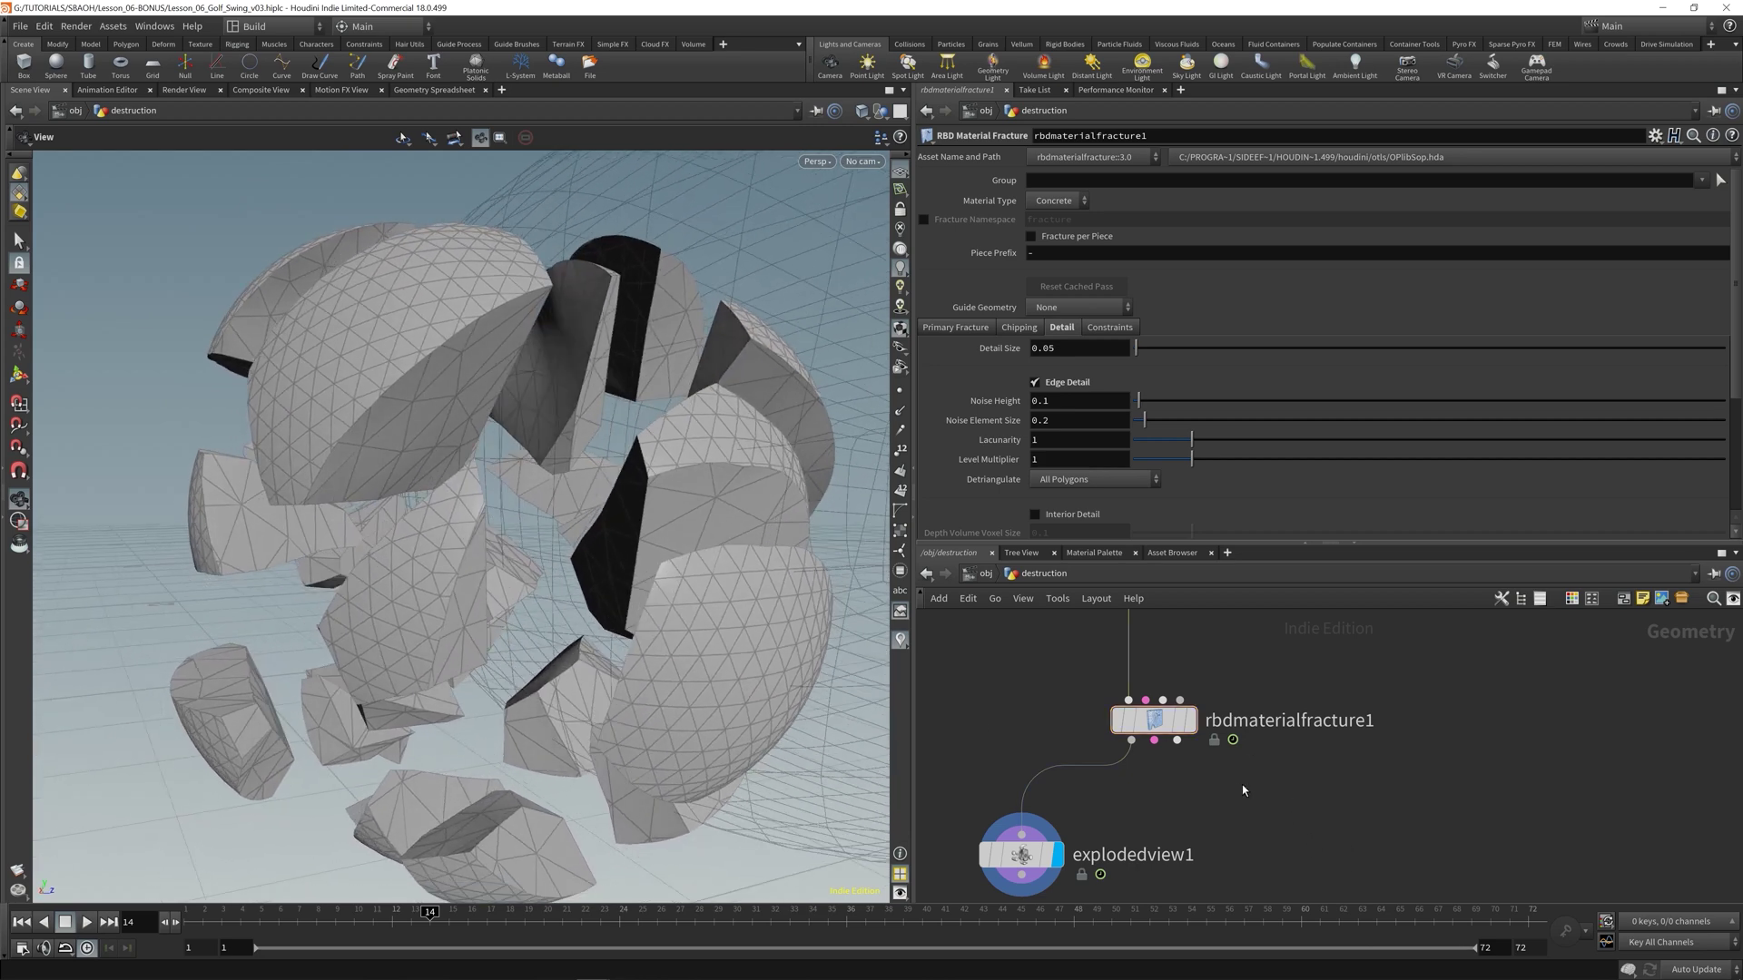
pyautogui.moveTo(1049, 352); pyautogui.dragTo(1146, 340)
pyautogui.press('Return')
pyautogui.scroll(1, 435, 413)
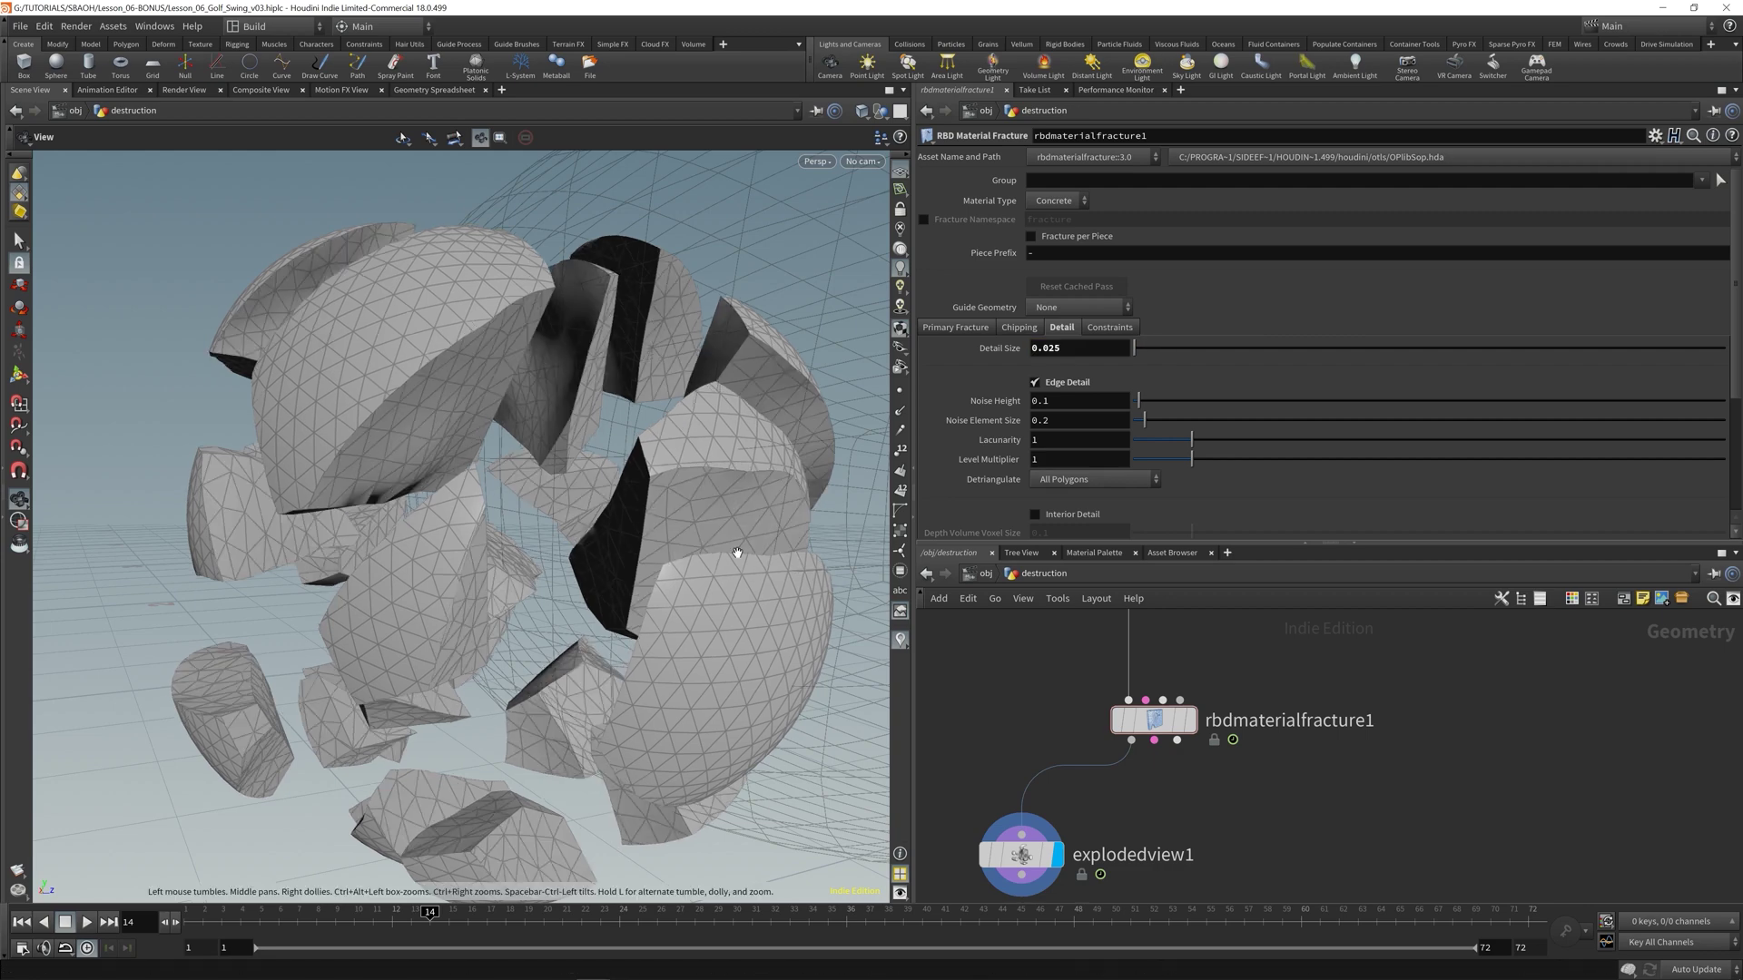
pyautogui.scroll(3, 741, 561)
pyautogui.moveTo(744, 569); pyautogui.dragTo(701, 541)
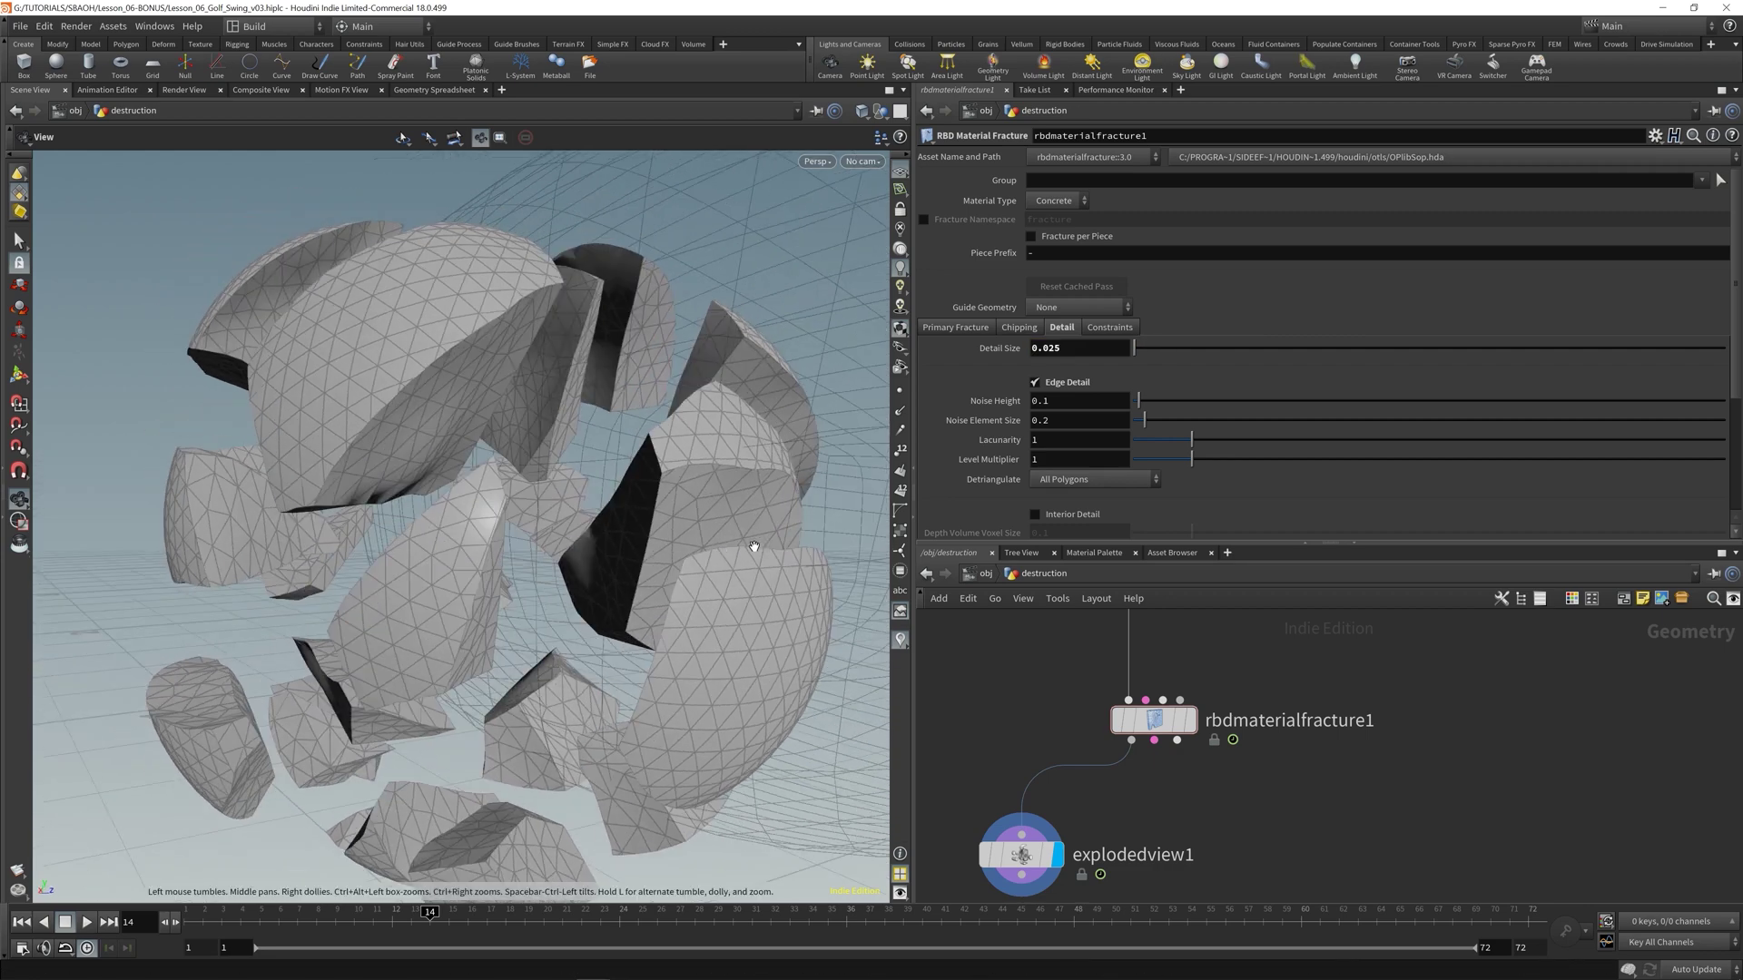
# - Set the fracture node's edge Noise Element Size to .05 and save the scene file
pyautogui.click(1069, 421)
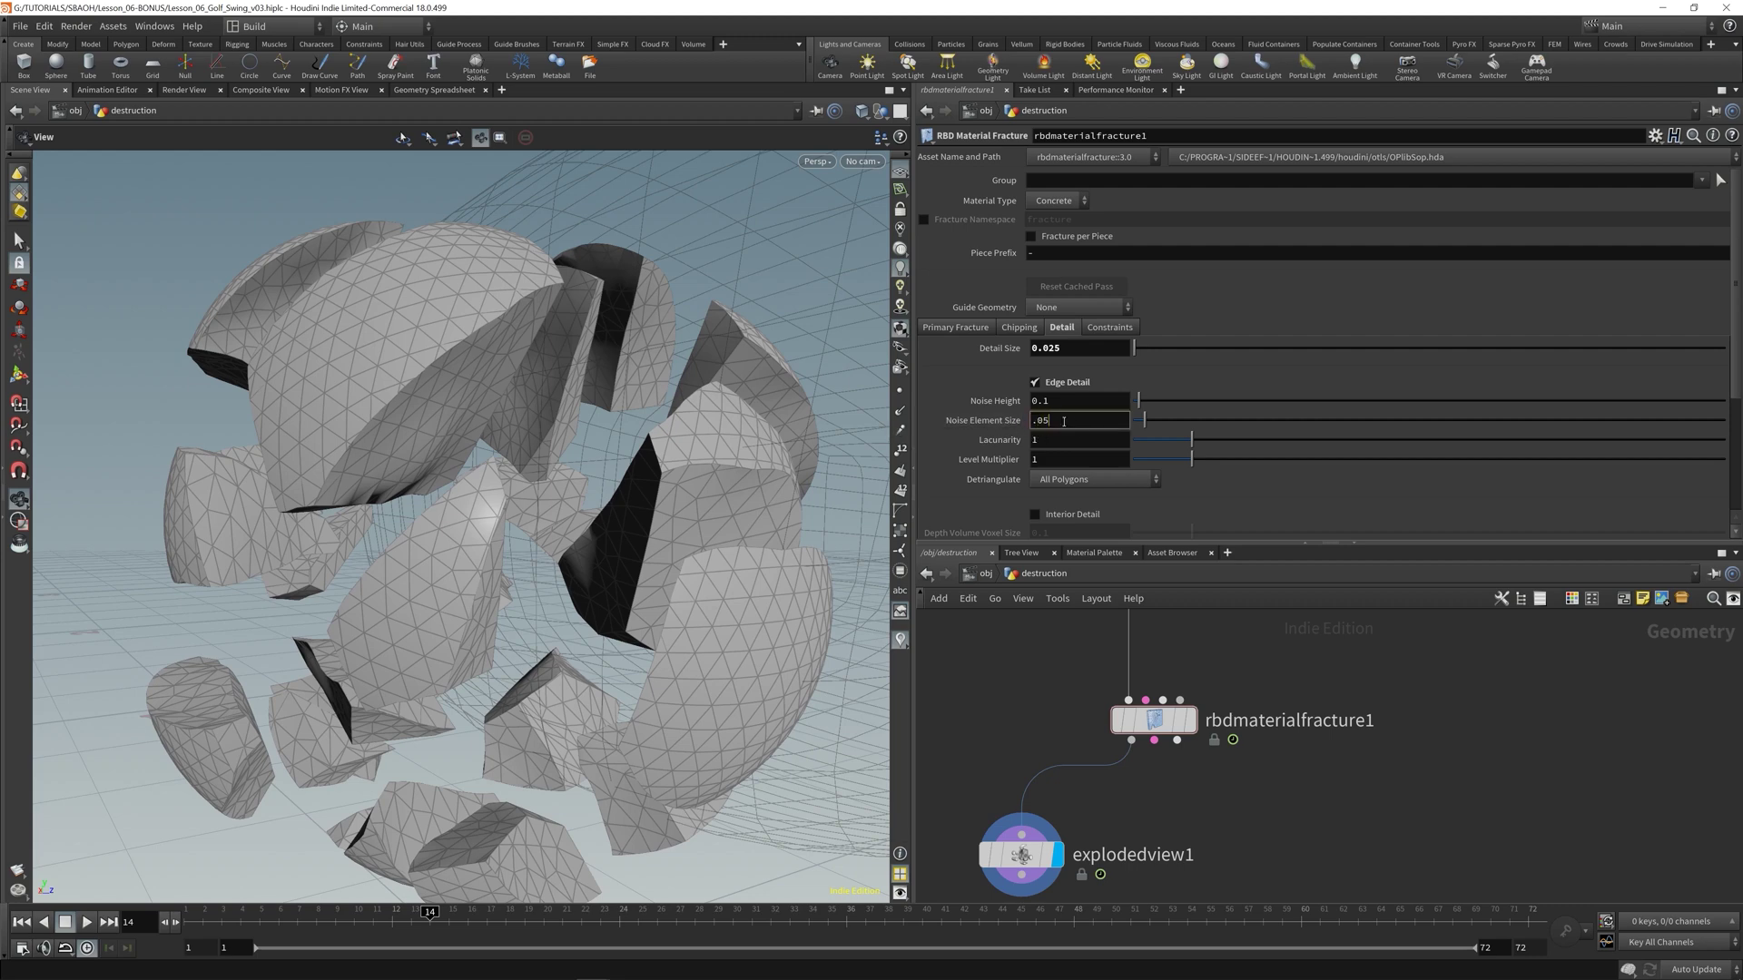
pyautogui.press('Return')
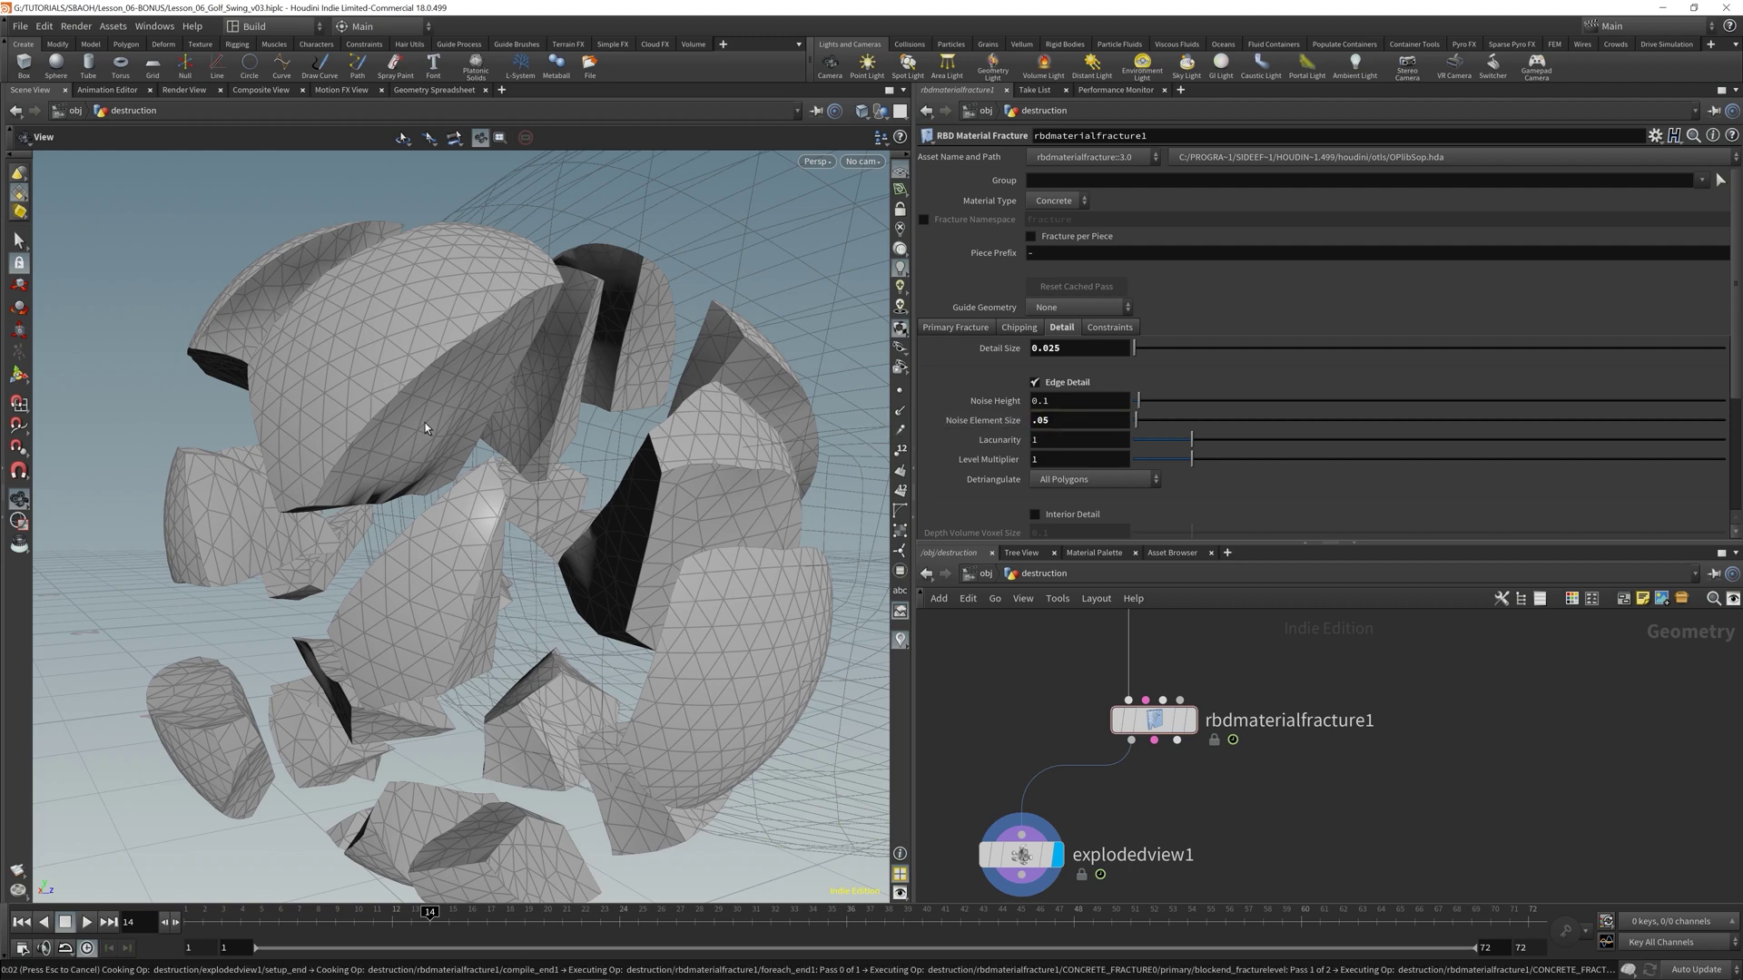
pyautogui.moveTo(520, 564); pyautogui.dragTo(391, 563)
pyautogui.hotkey('ctrl', 's')
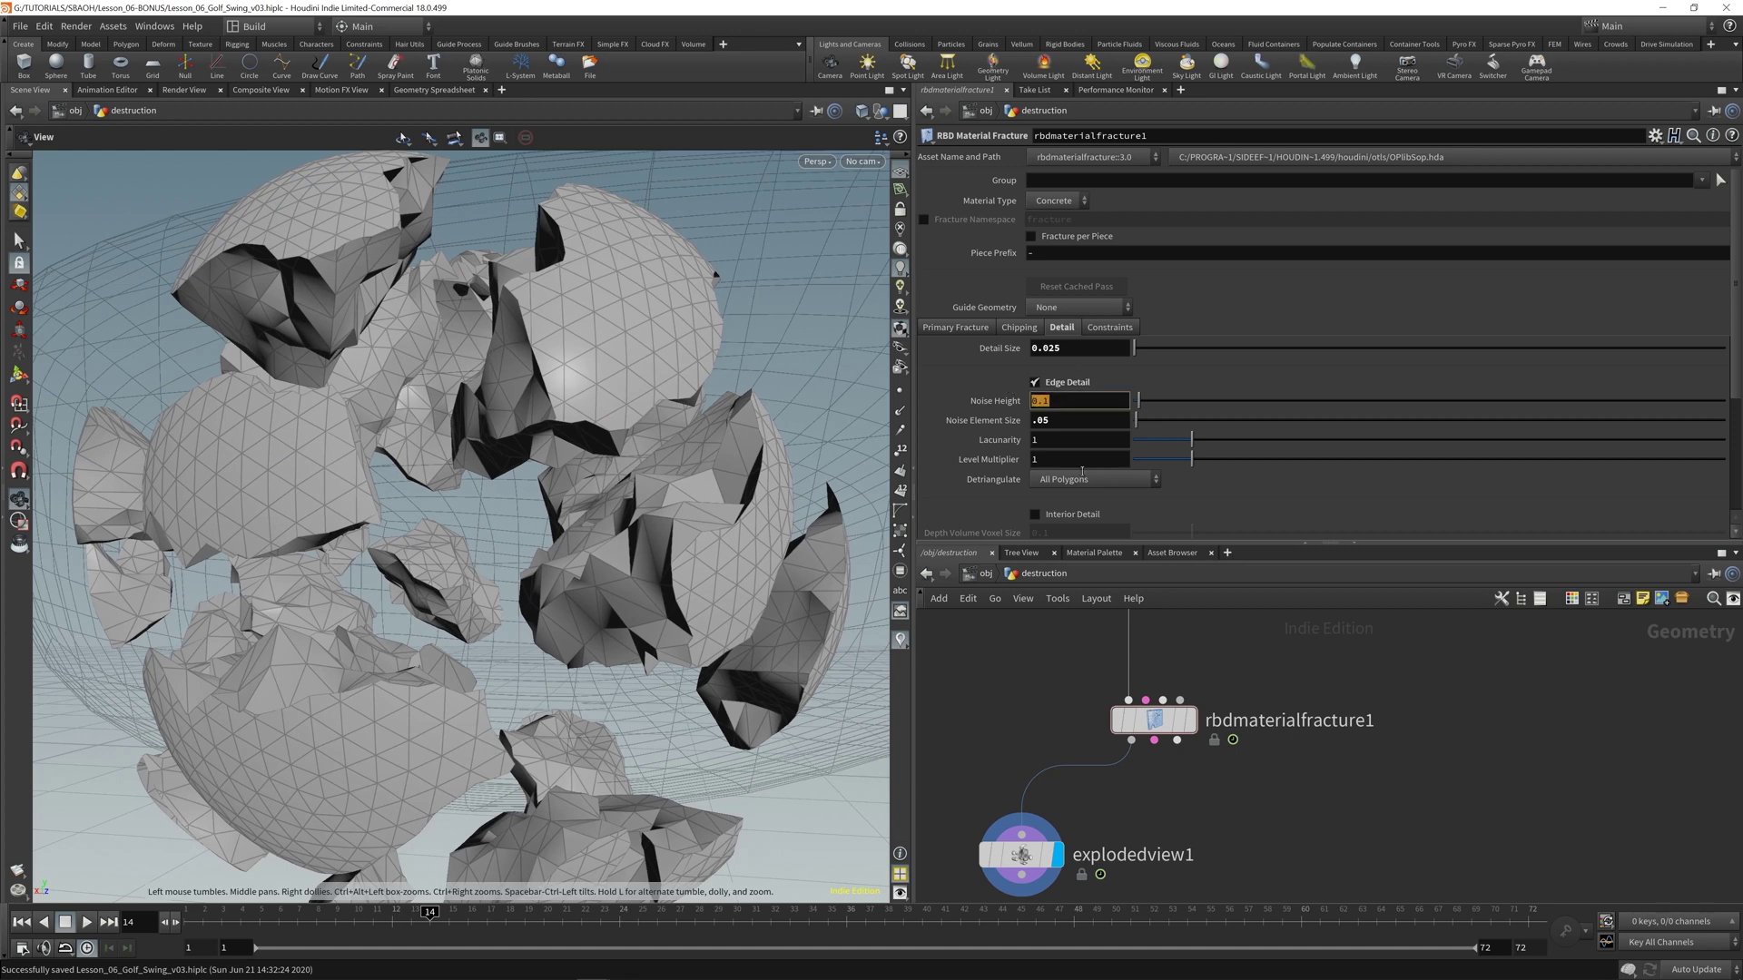
# - Set the edge Noise Height of the RBD Material Fracture node to .05
pyautogui.write('5')
pyautogui.press('Return')
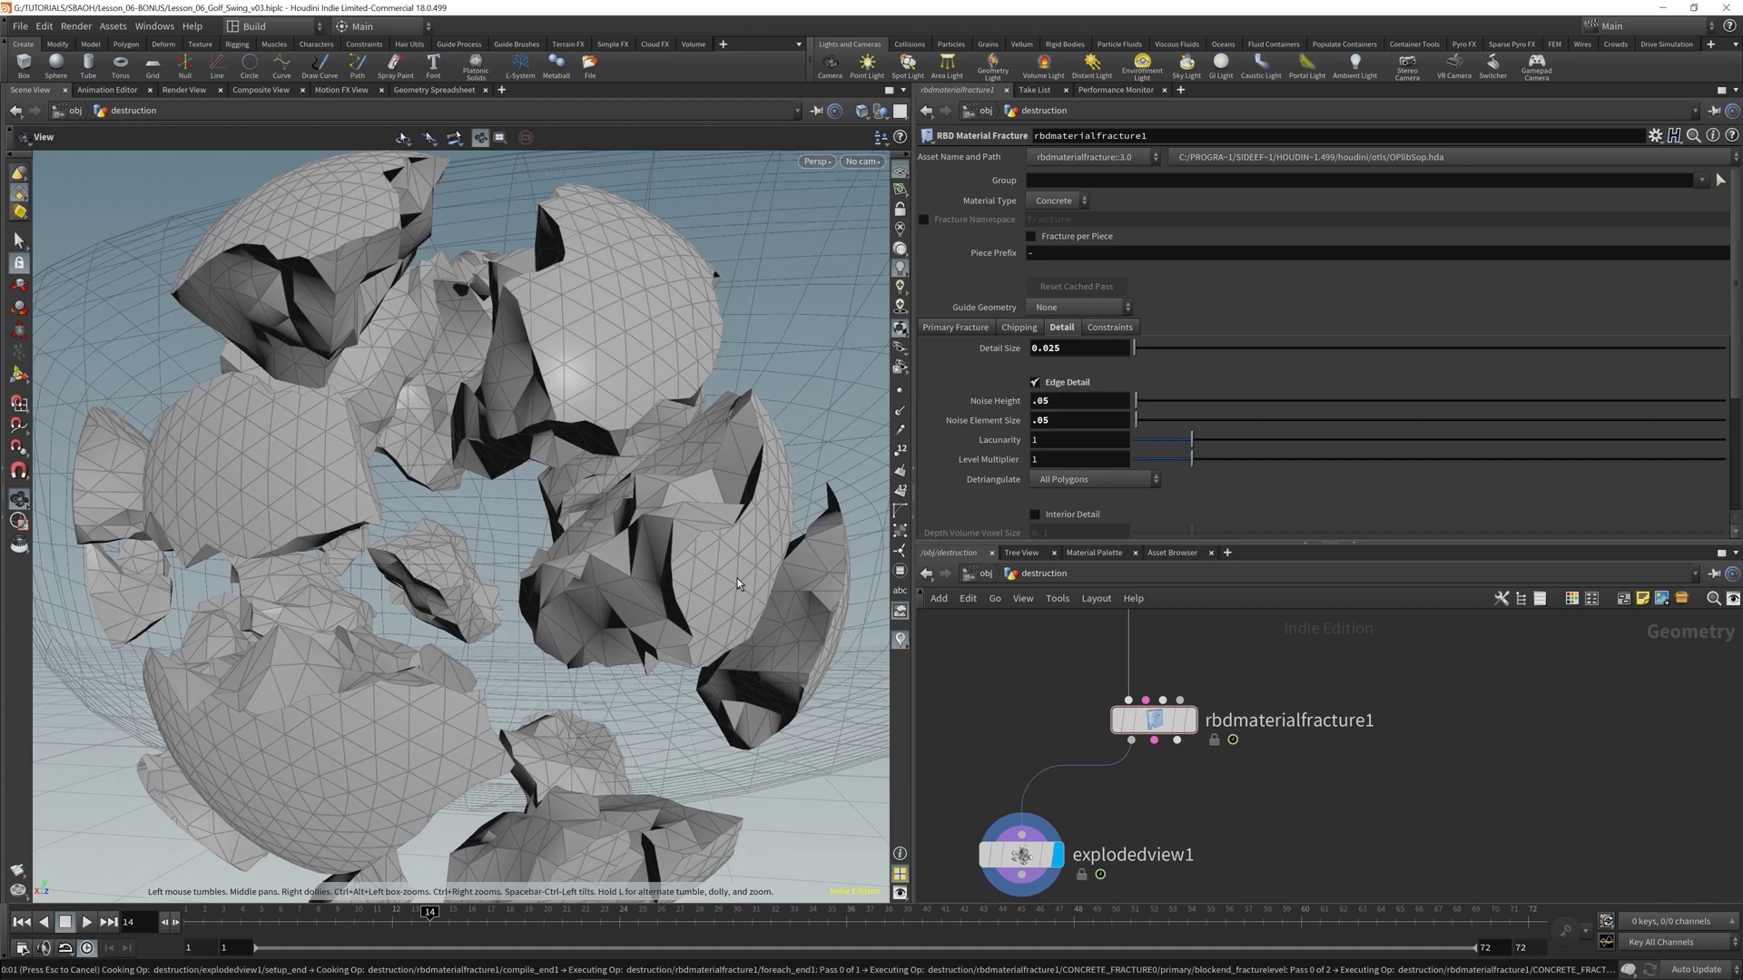
pyautogui.moveTo(549, 468); pyautogui.dragTo(689, 495)
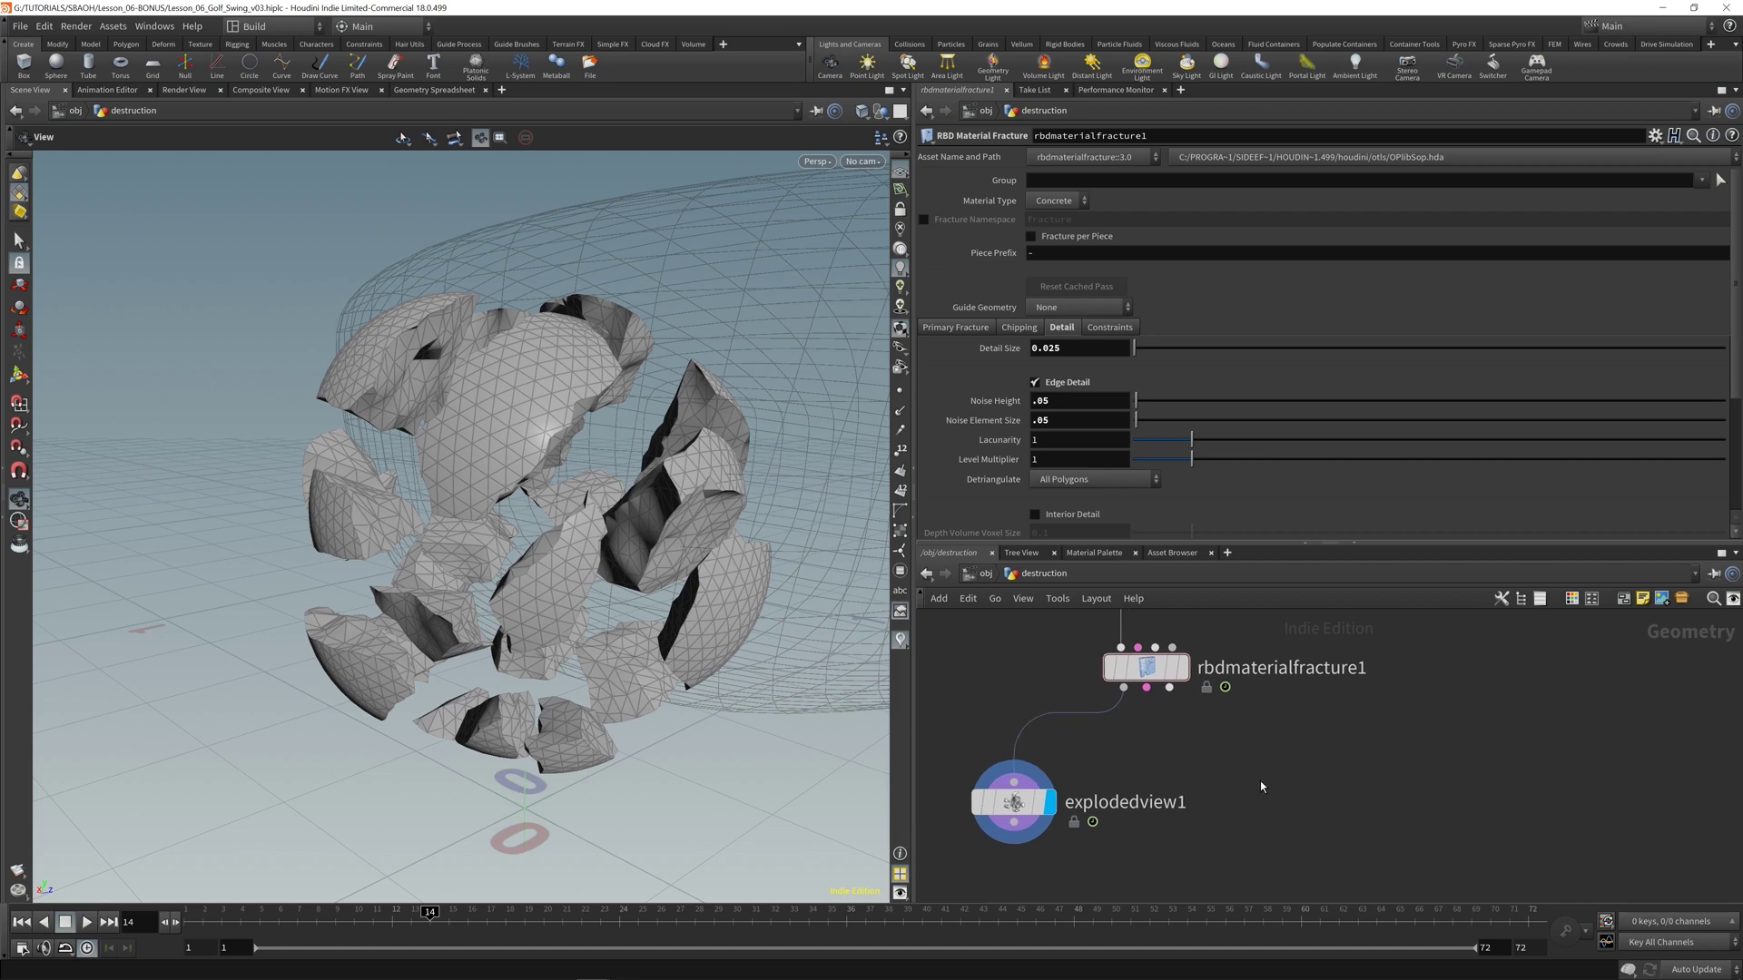
# - Add a Null node fed by the fracture node's second output and display it to view the constraint geometry
pyautogui.press('Tab')
pyautogui.write('null')
pyautogui.press('Return')
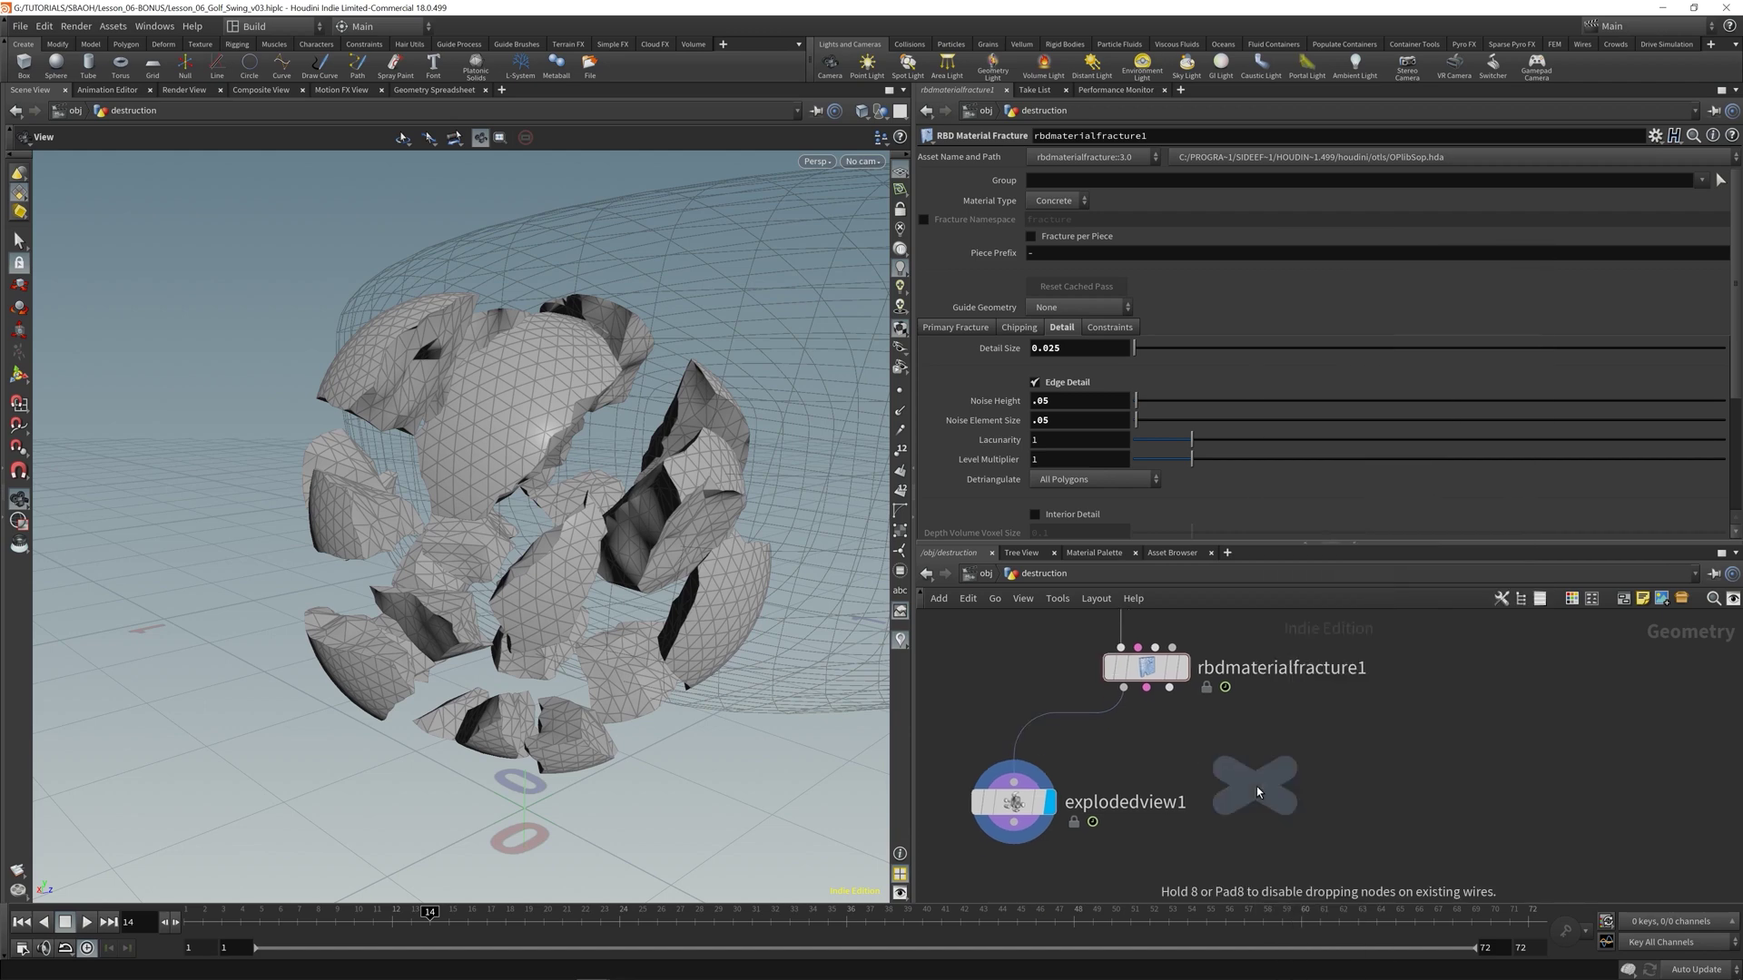
pyautogui.click(1257, 786)
pyautogui.click(1147, 689)
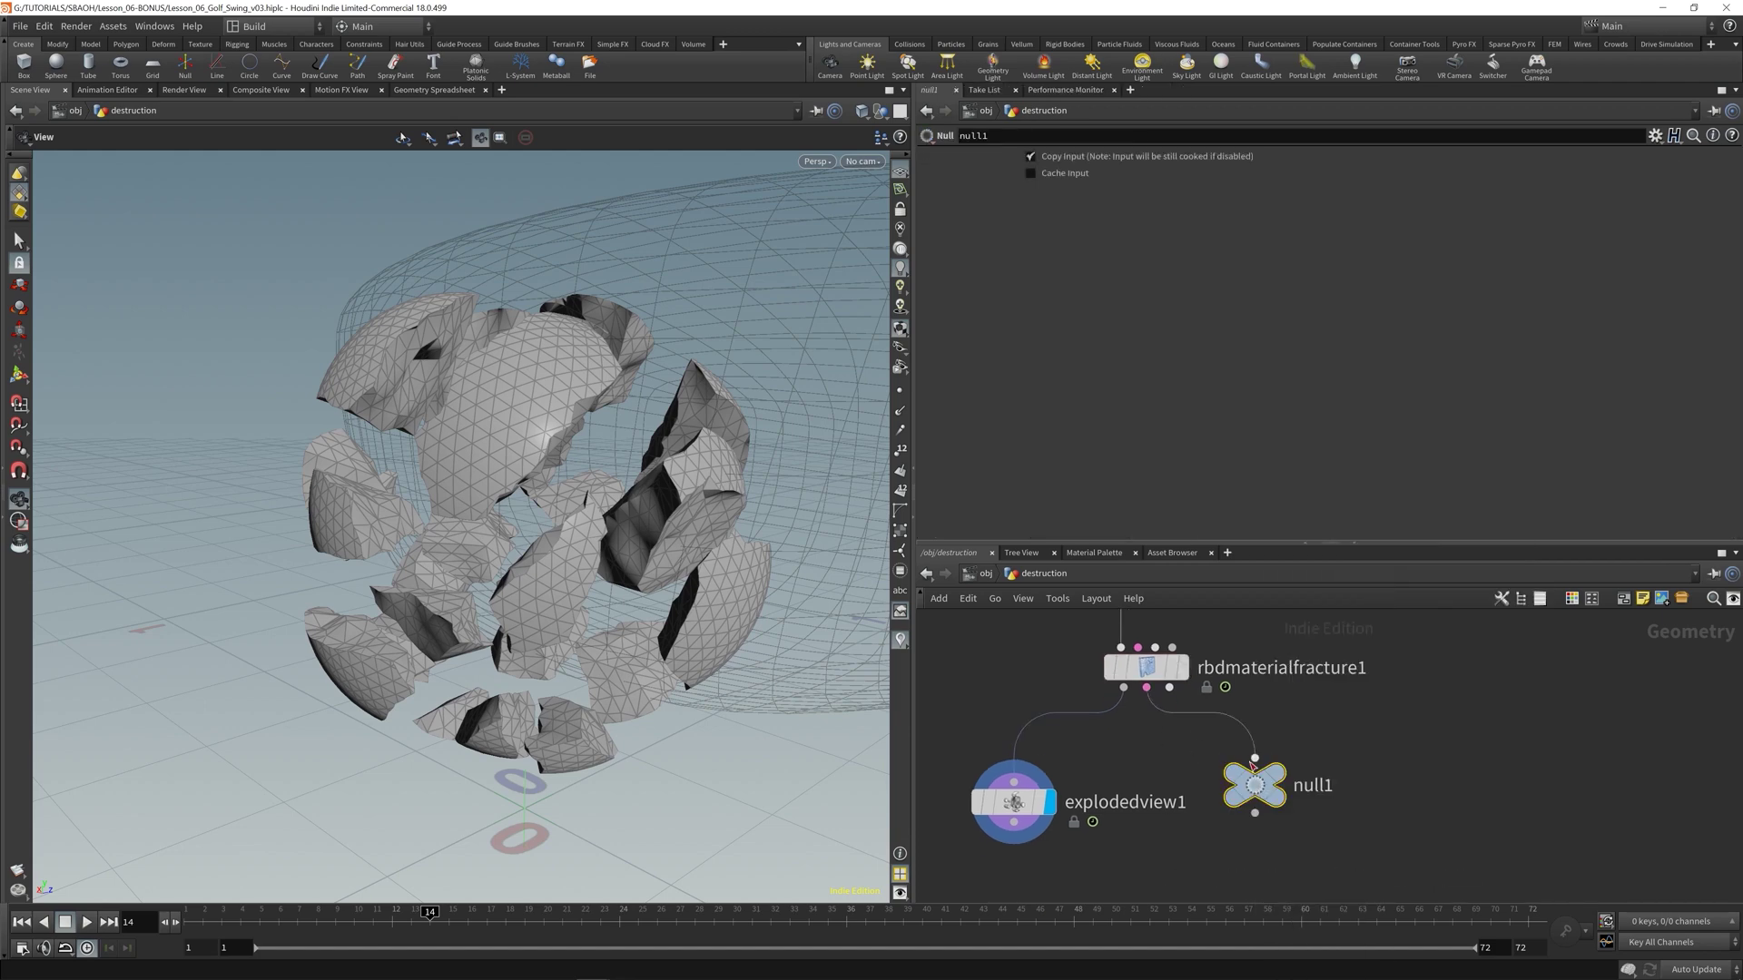
pyautogui.click(1254, 758)
pyautogui.click(1278, 786)
pyautogui.moveTo(386, 488); pyautogui.dragTo(407, 614)
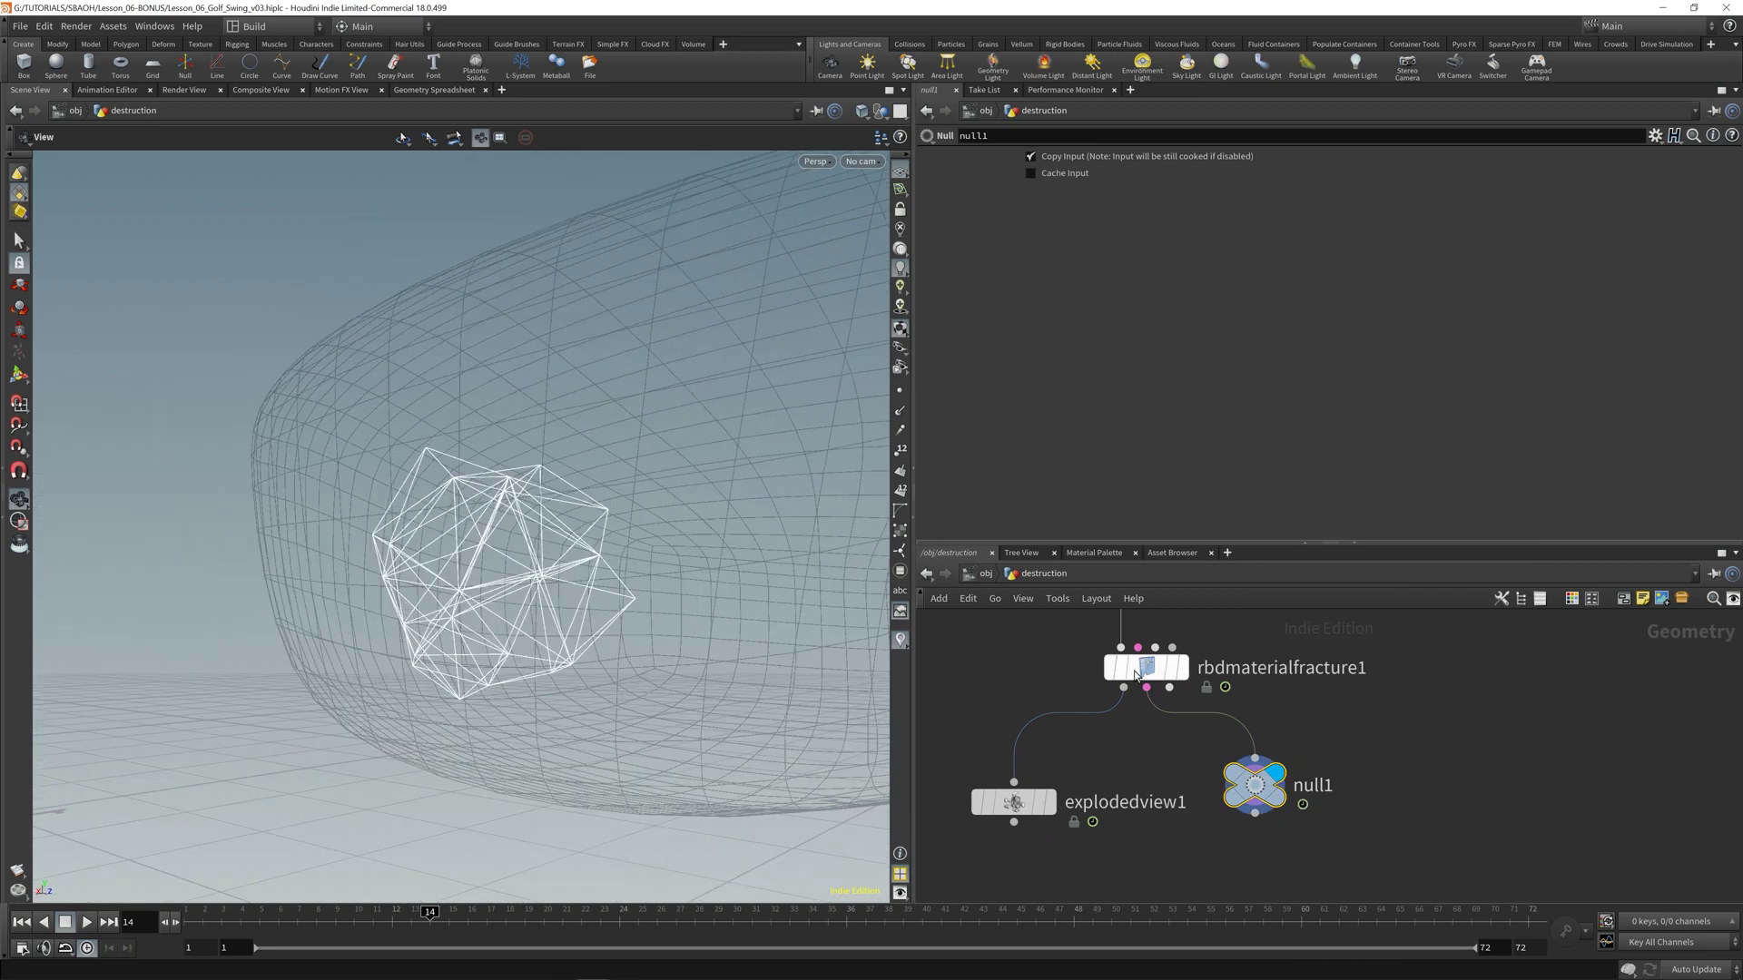
# - Rewire the null to the fracture node's third output, Proxy Geometry, and display the null
pyautogui.click(1182, 668)
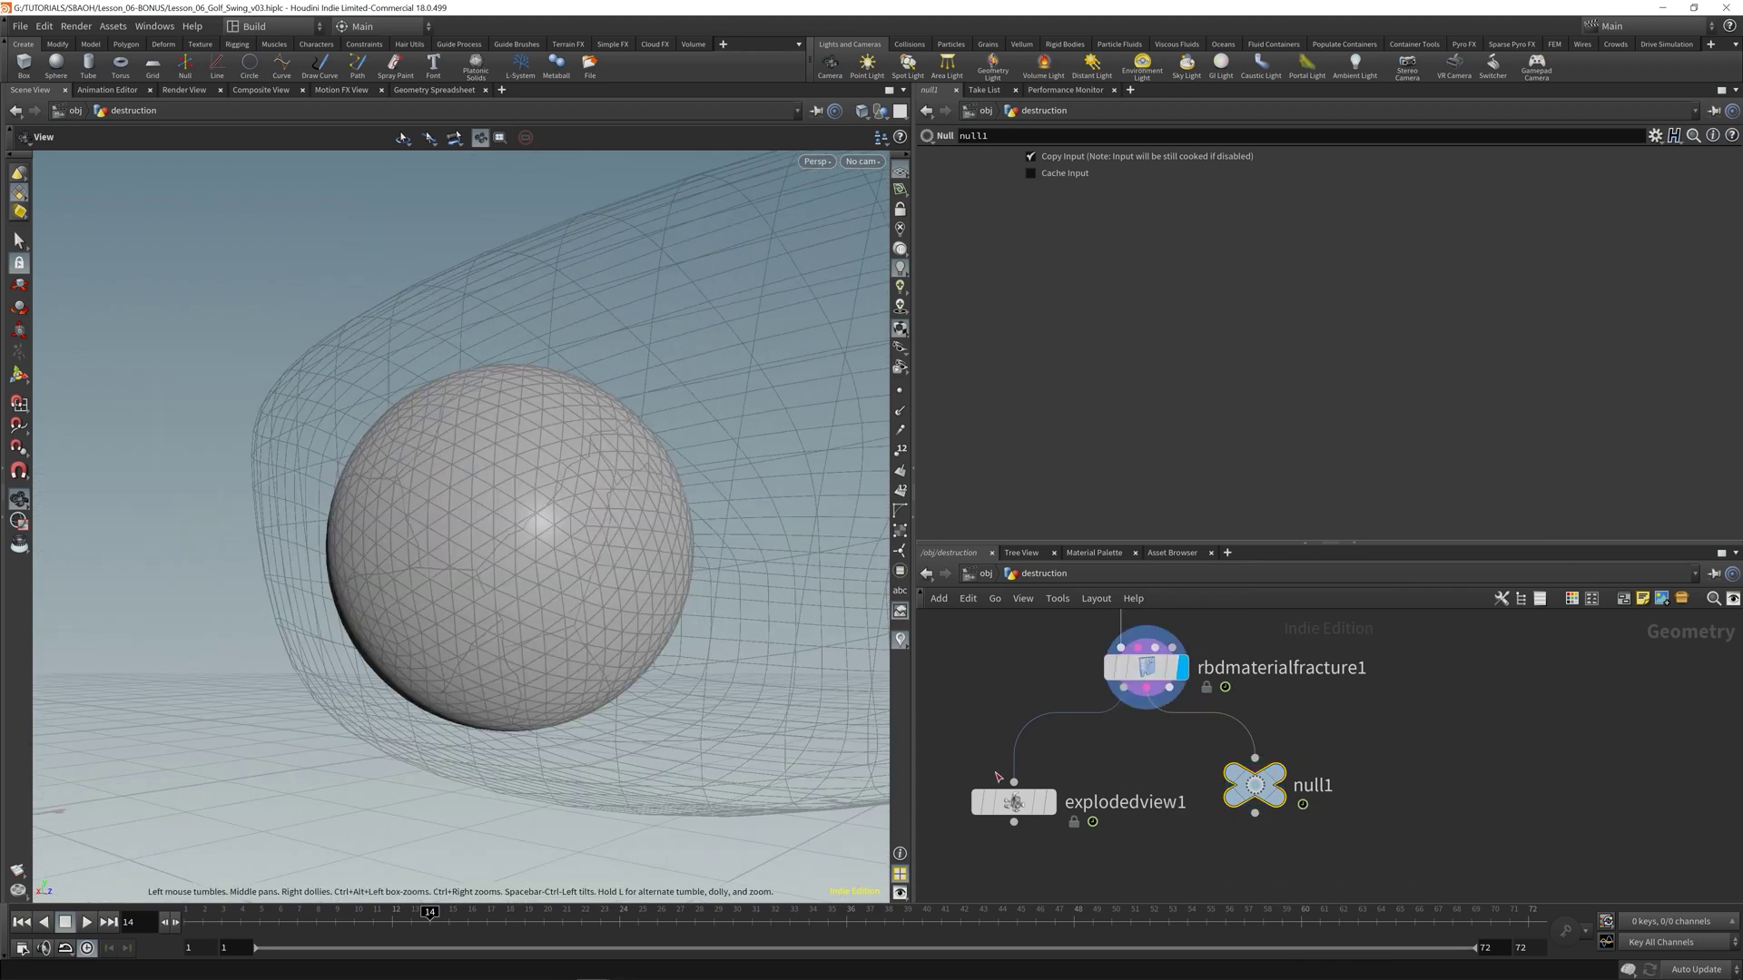
pyautogui.click(1147, 689)
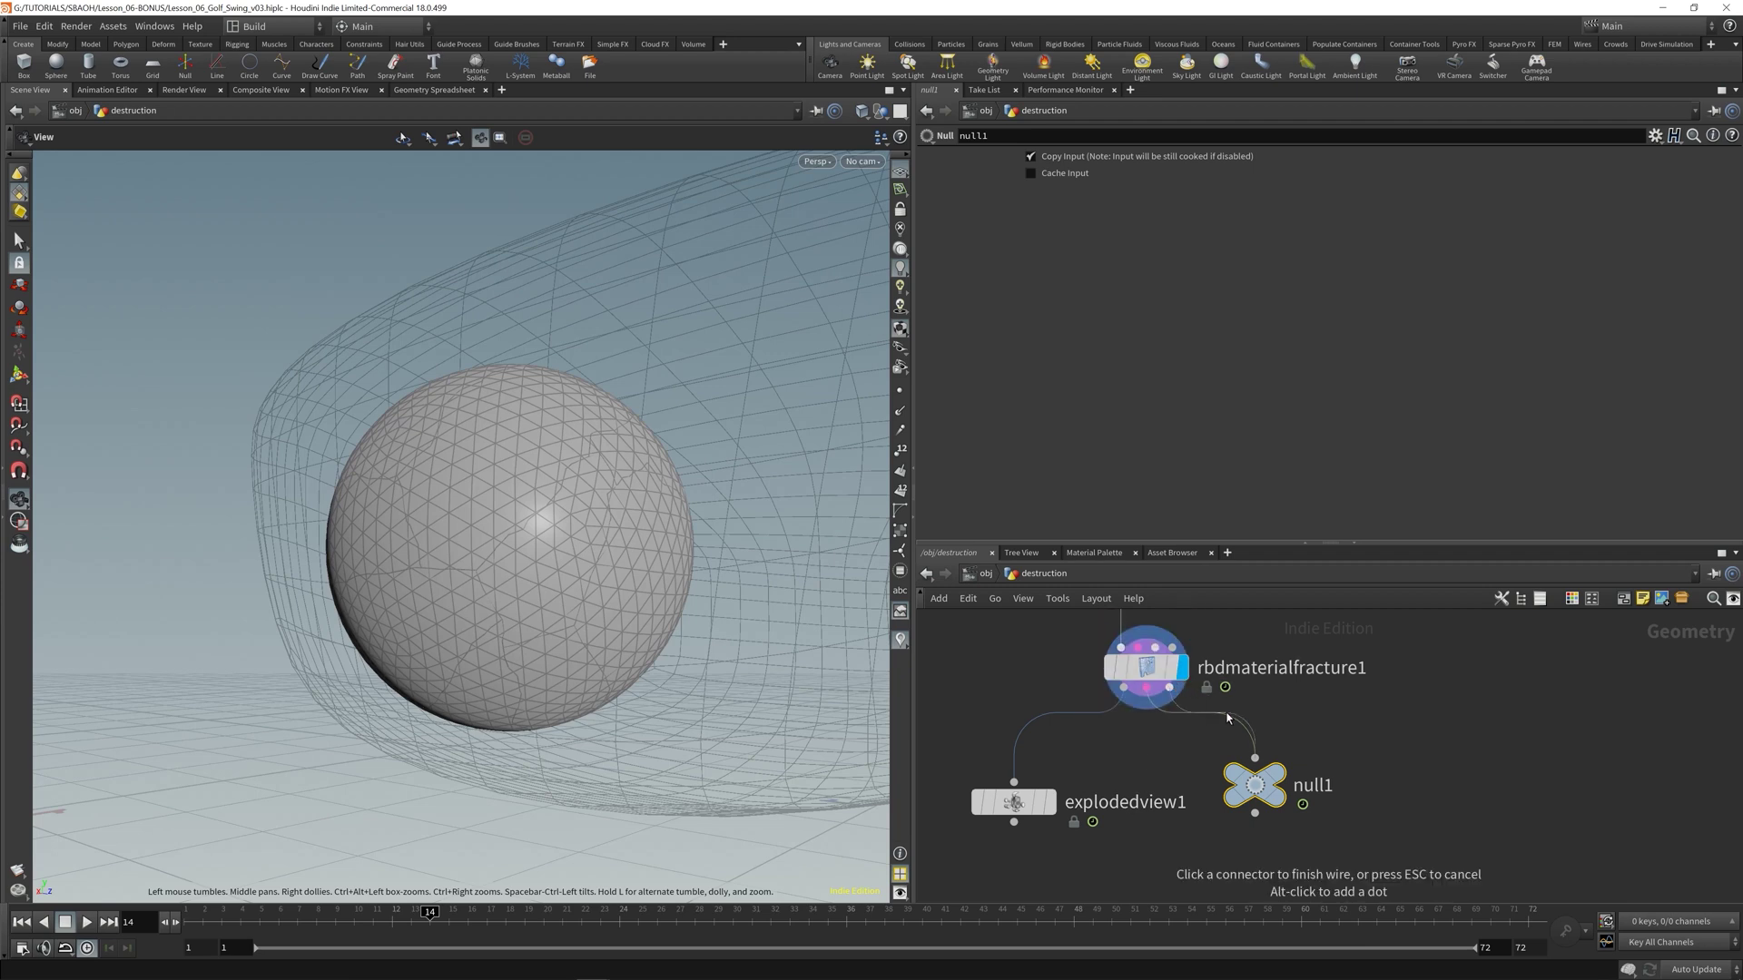
pyautogui.click(1256, 758)
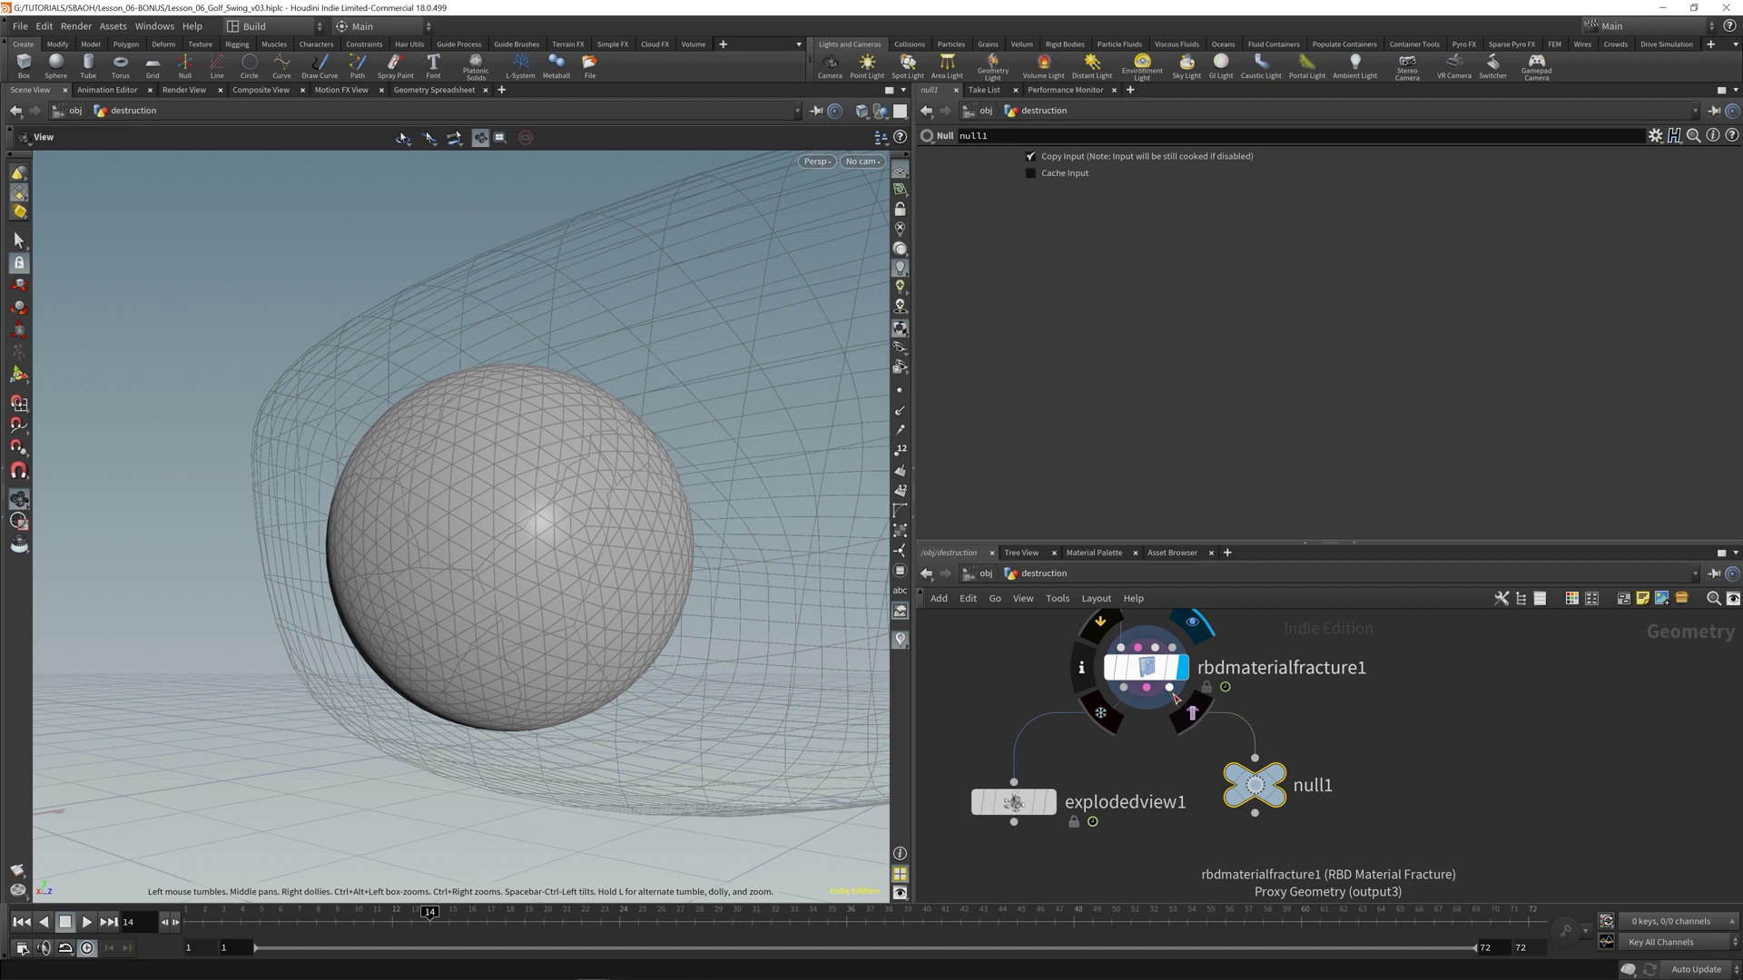
pyautogui.click(1276, 786)
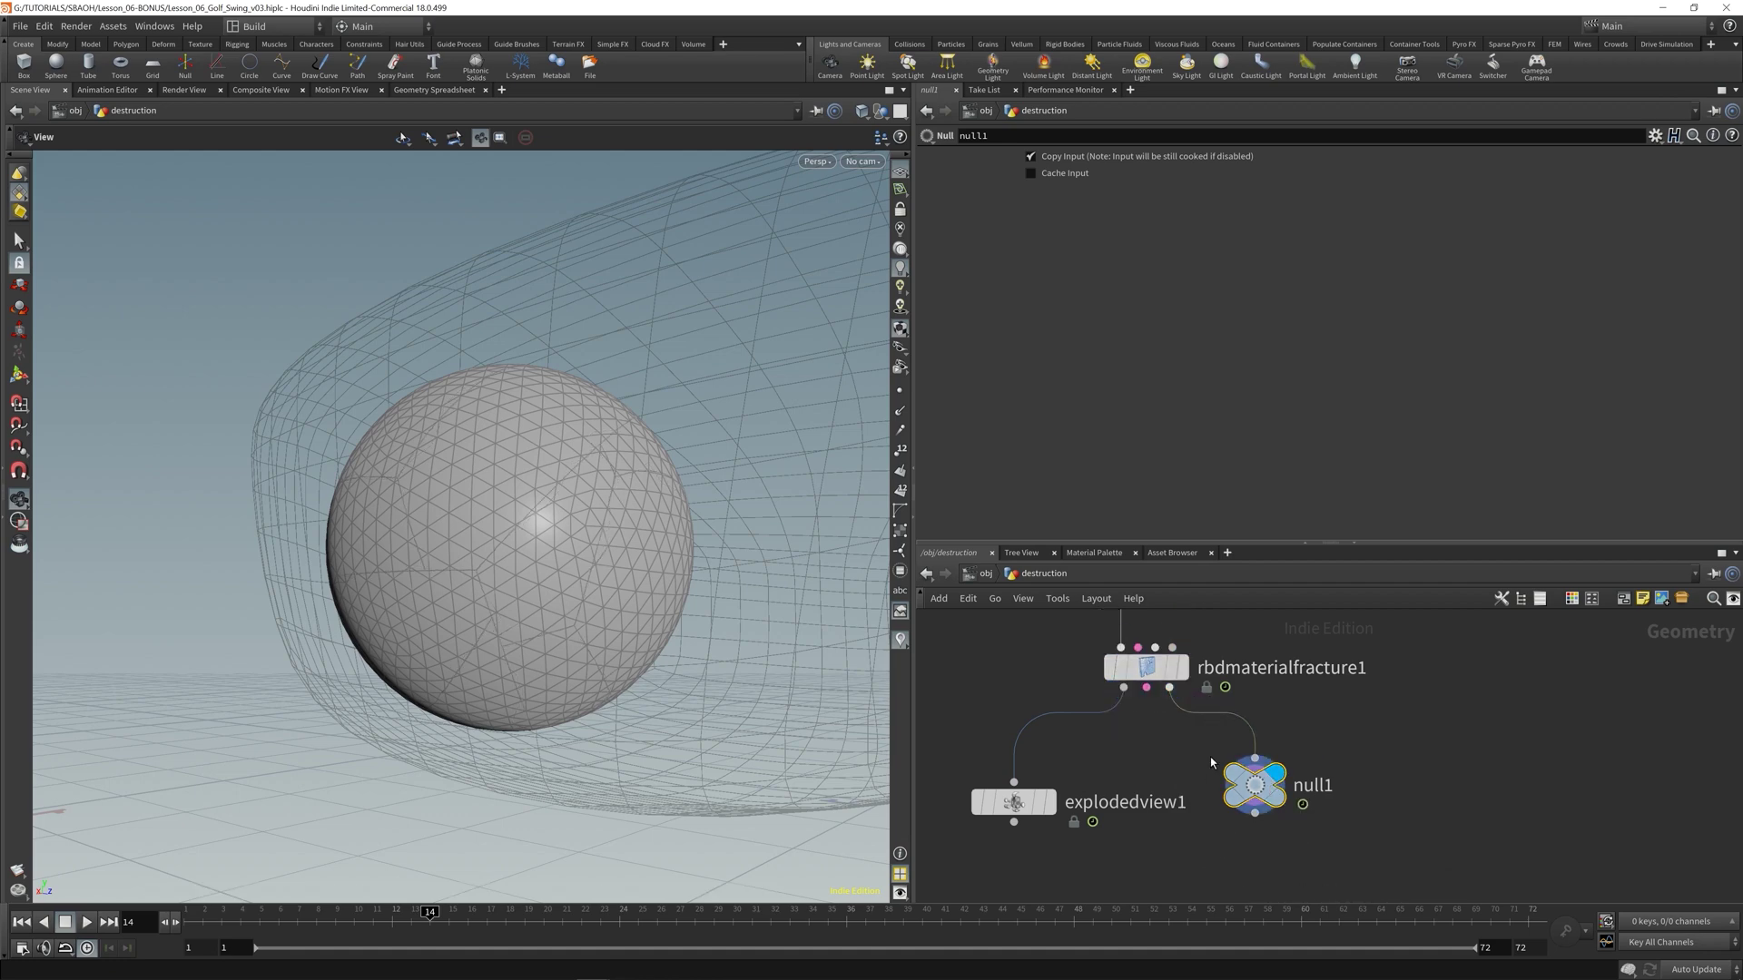
# - Feed the Exploded View node from the null and display it to spread the proxy pieces apart
pyautogui.click(1014, 782)
pyautogui.click(1255, 813)
pyautogui.click(1050, 802)
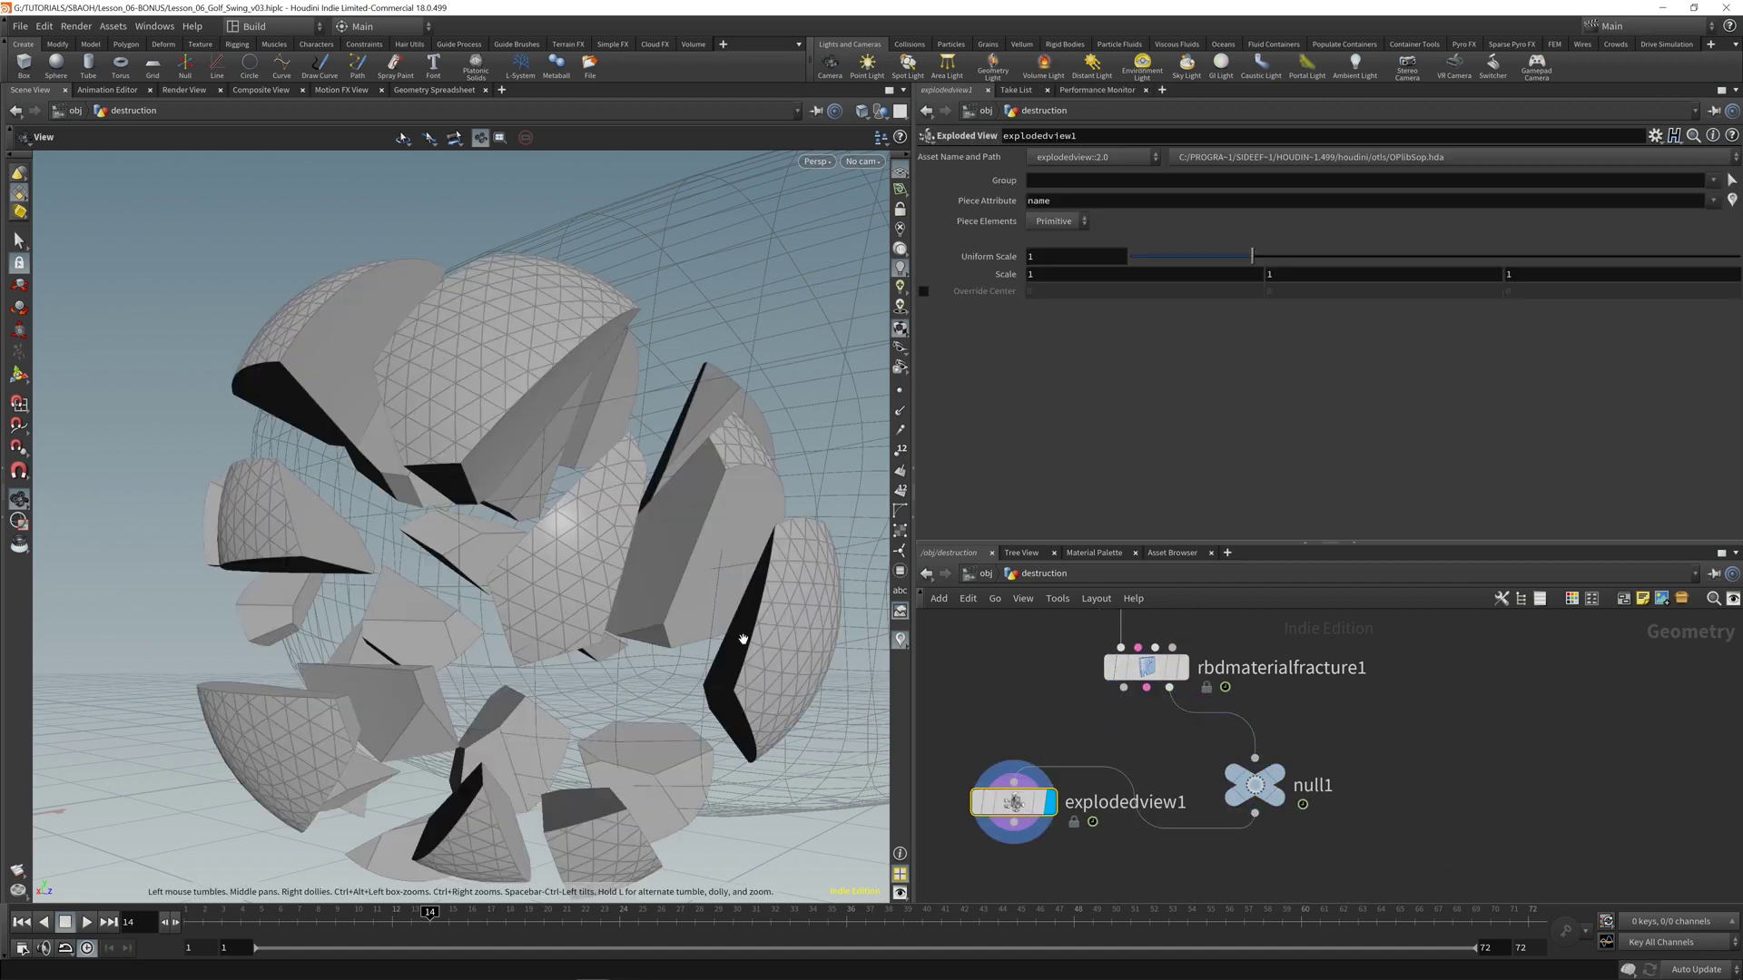
pyautogui.moveTo(742, 639); pyautogui.dragTo(671, 636)
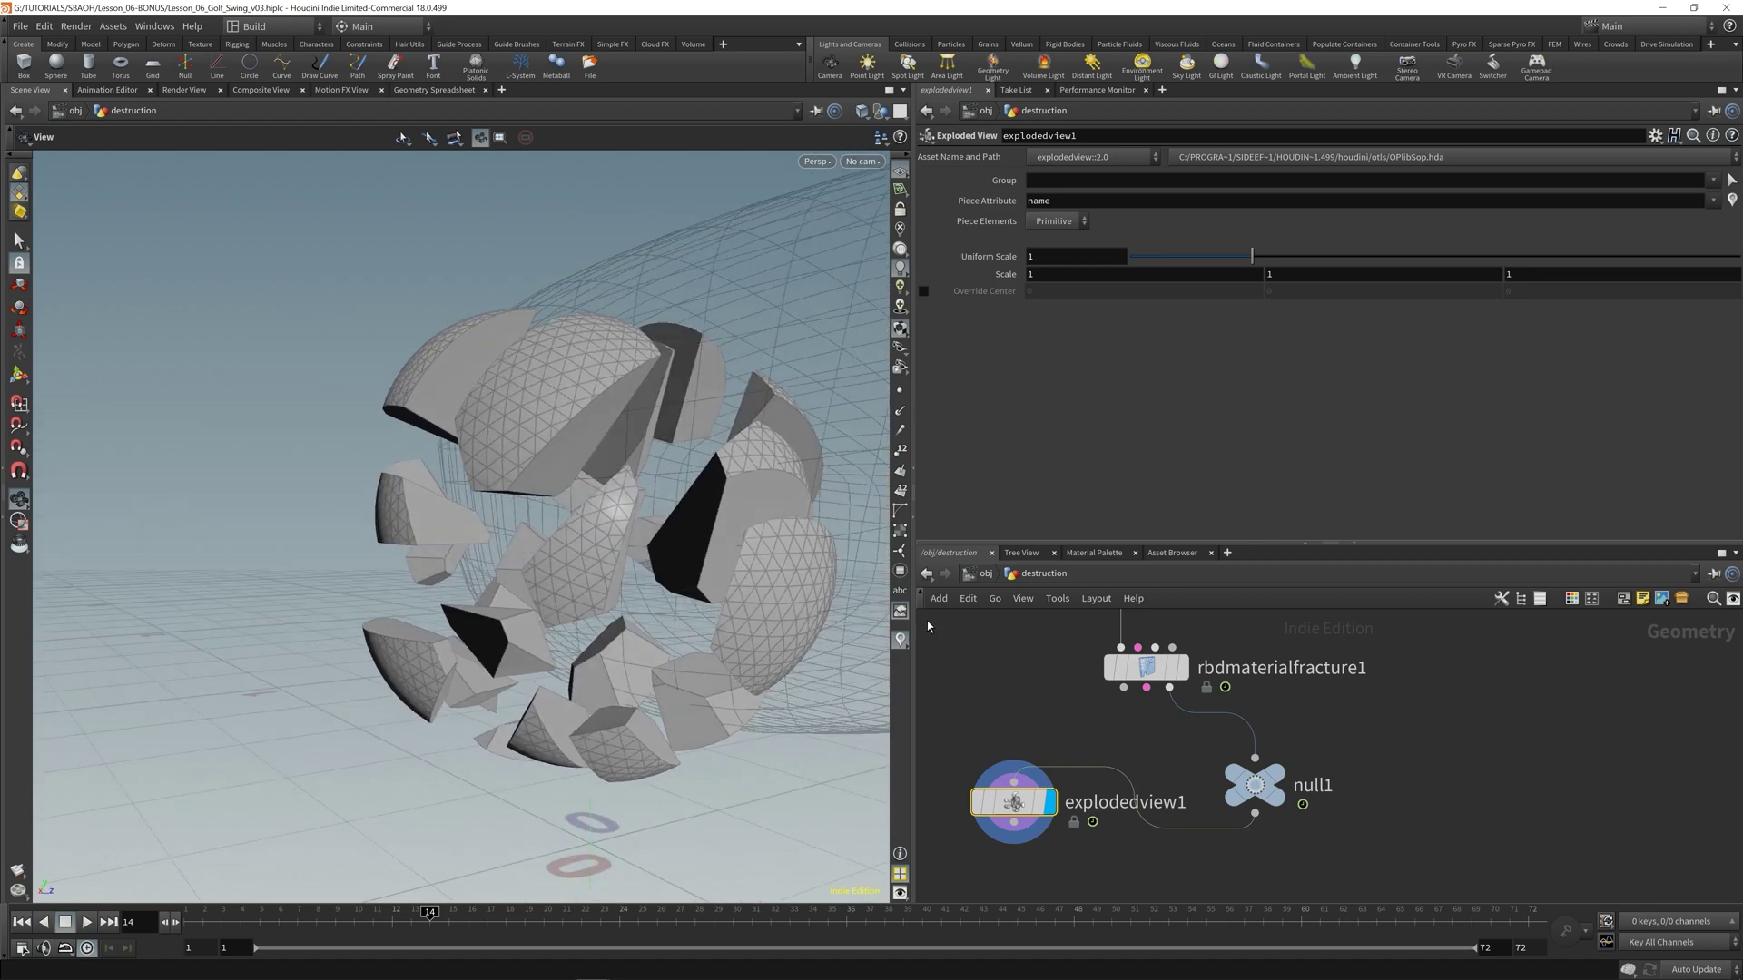
pyautogui.moveTo(928, 627); pyautogui.dragTo(1079, 537, button='middle')
pyautogui.press('Tab')
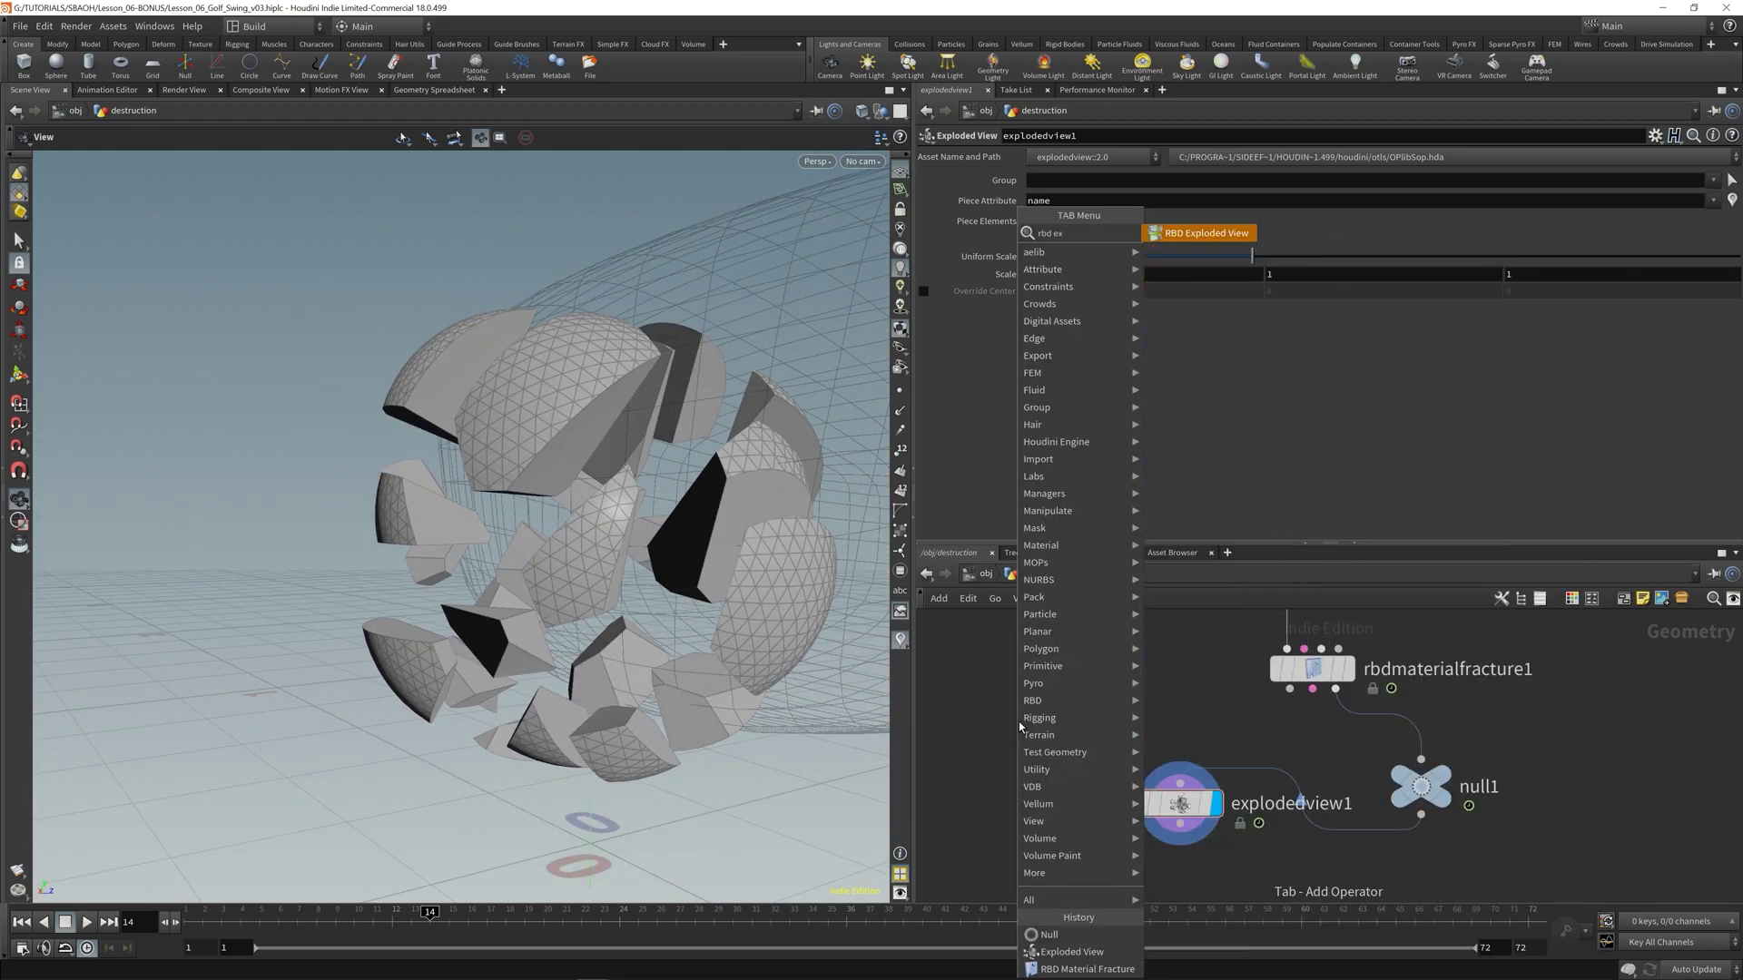
pyautogui.press('Return')
pyautogui.click(1021, 759)
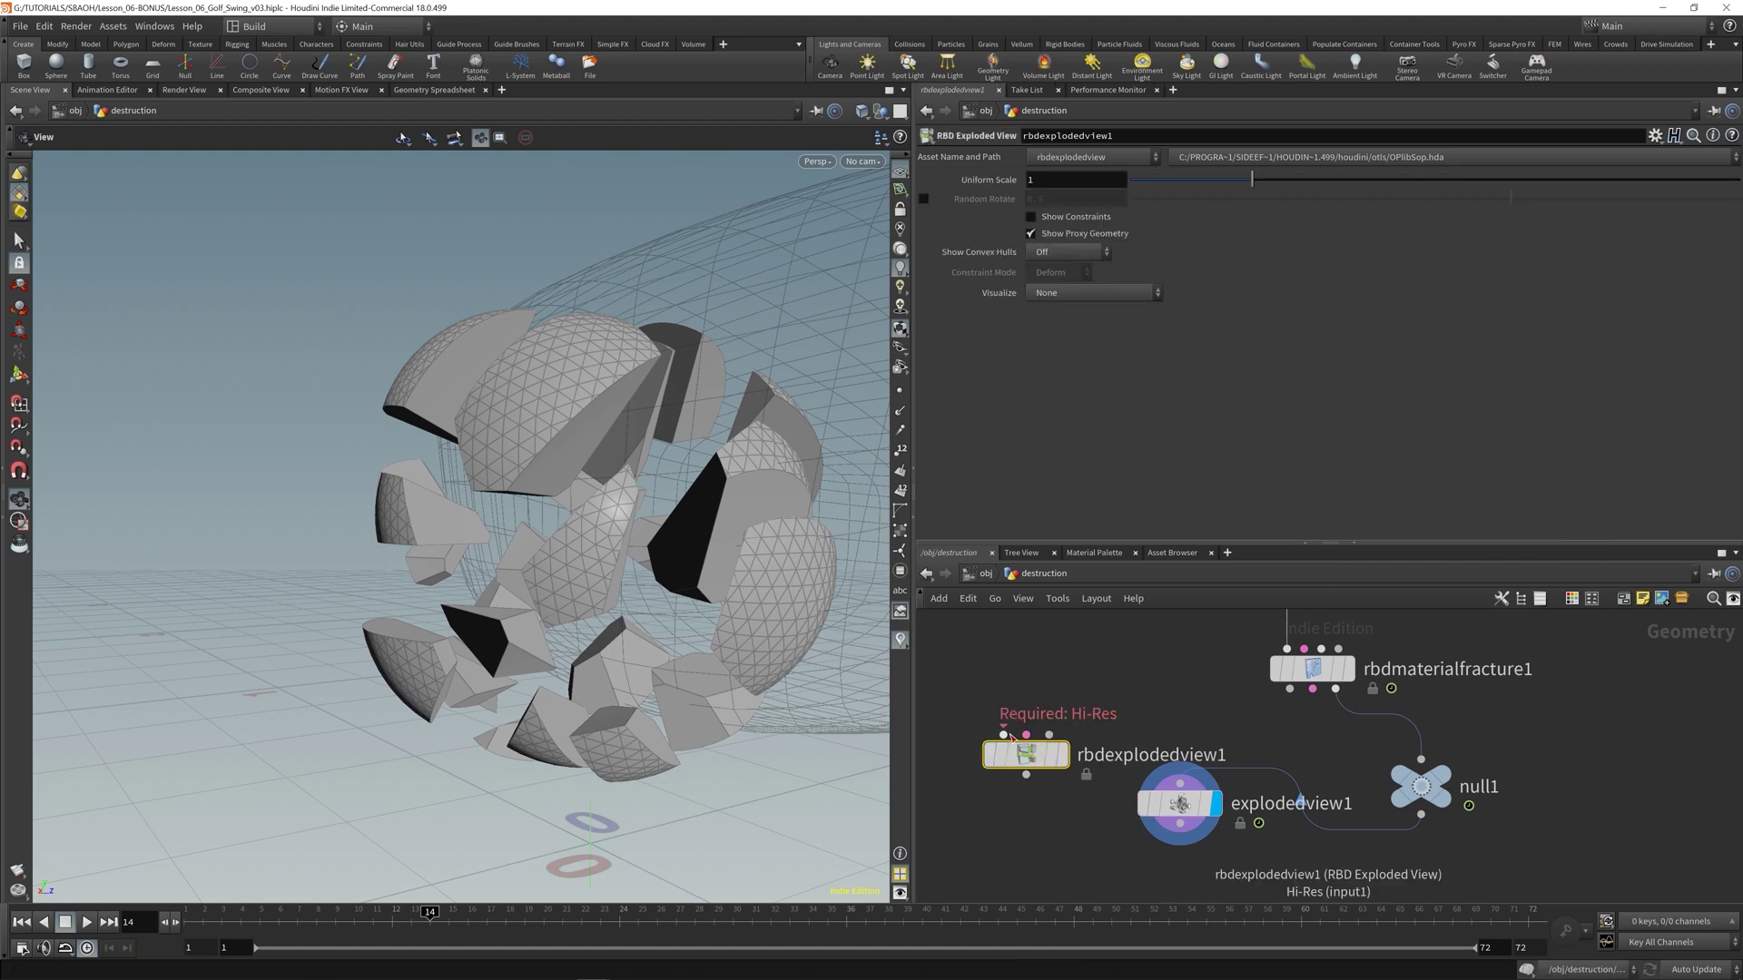
pyautogui.press('Delete')
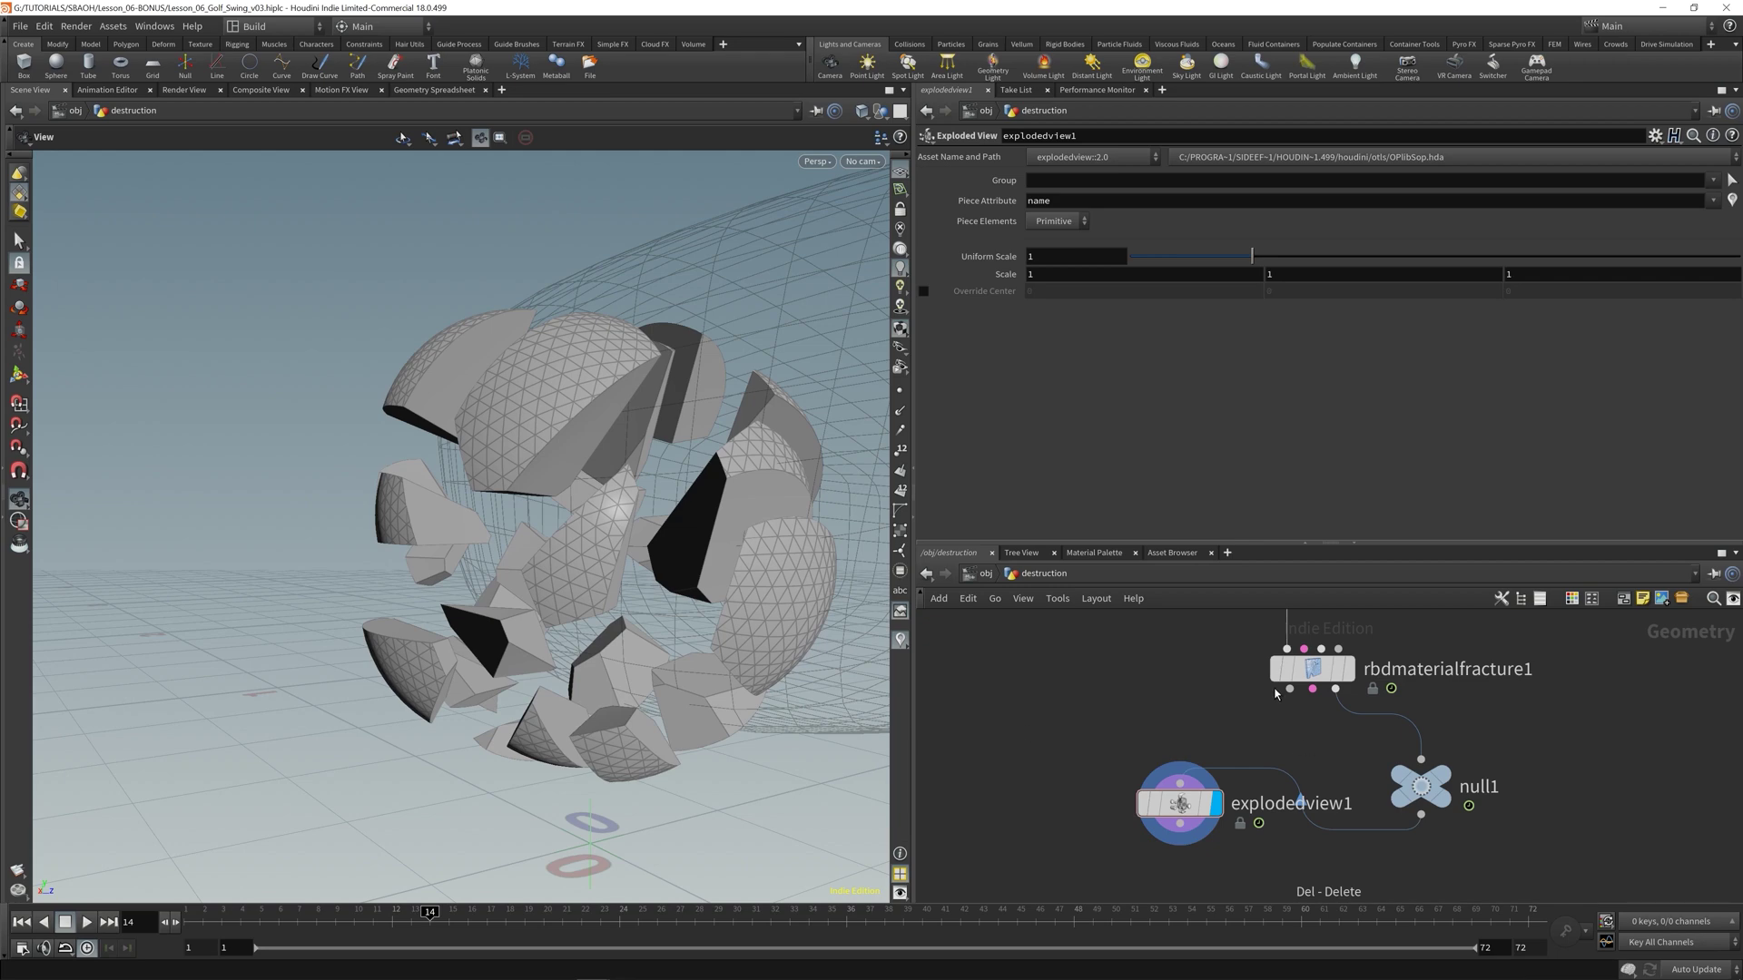
# - Add an RBD Exploded View node fed by all three outputs of the fracture node and display it
pyautogui.moveTo(1290, 689); pyautogui.dragTo(1012, 734)
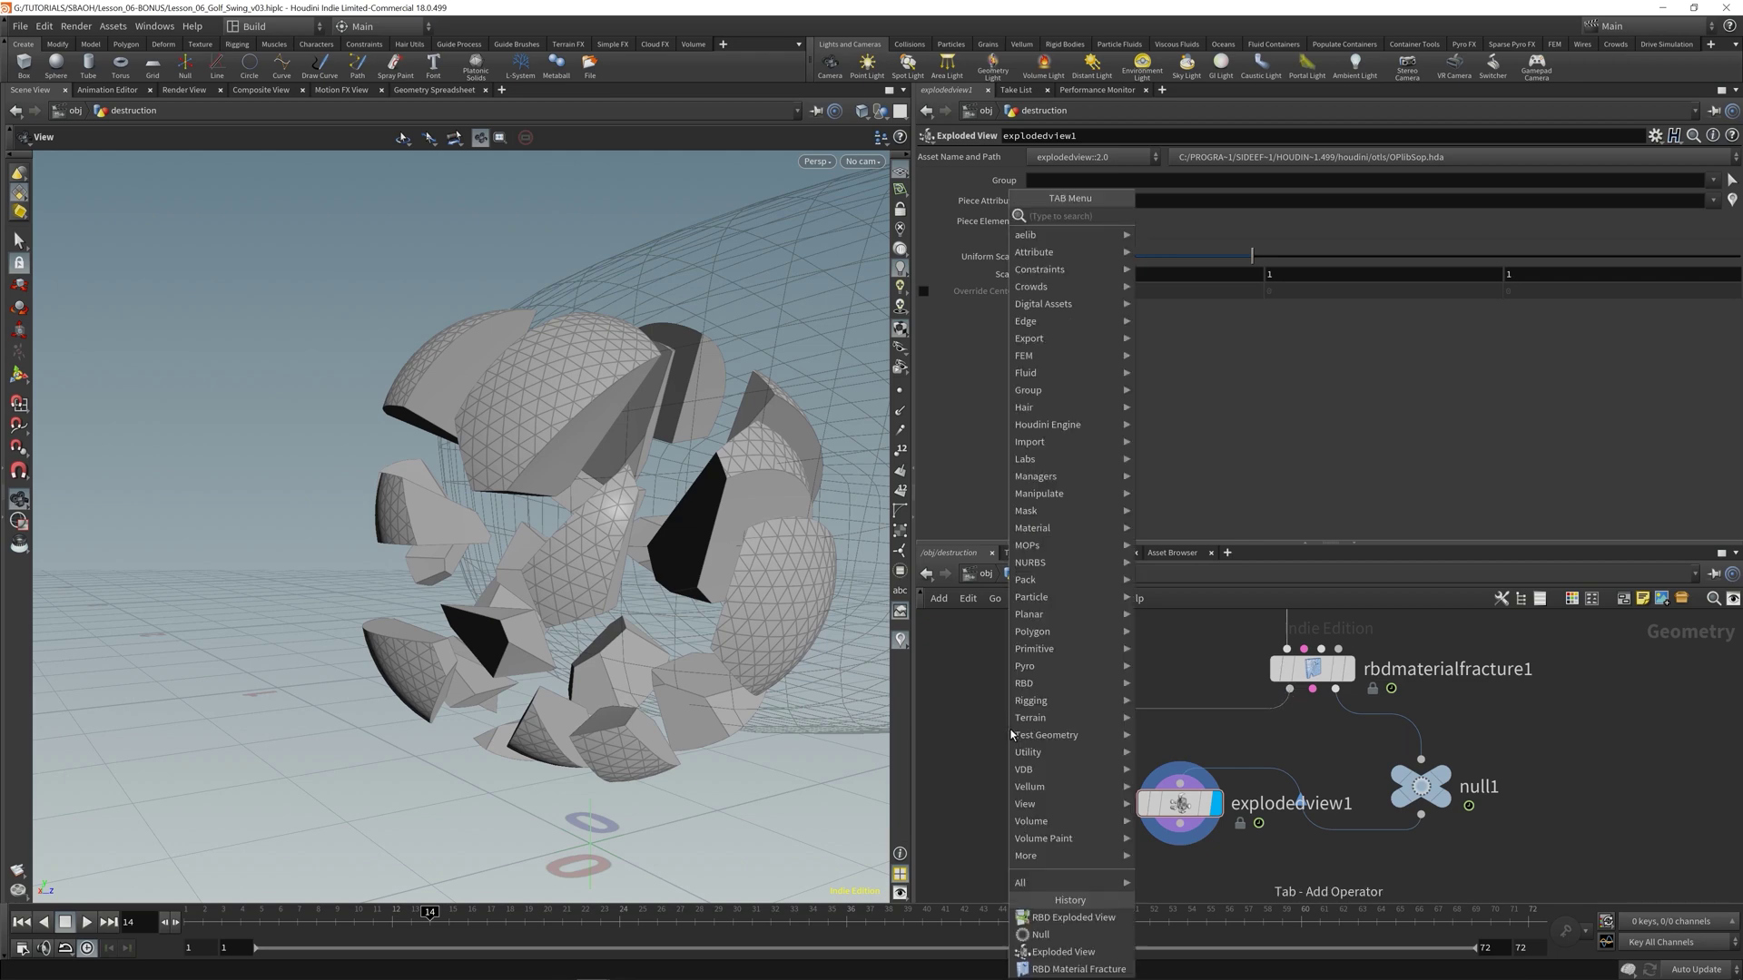
pyautogui.write('explode')
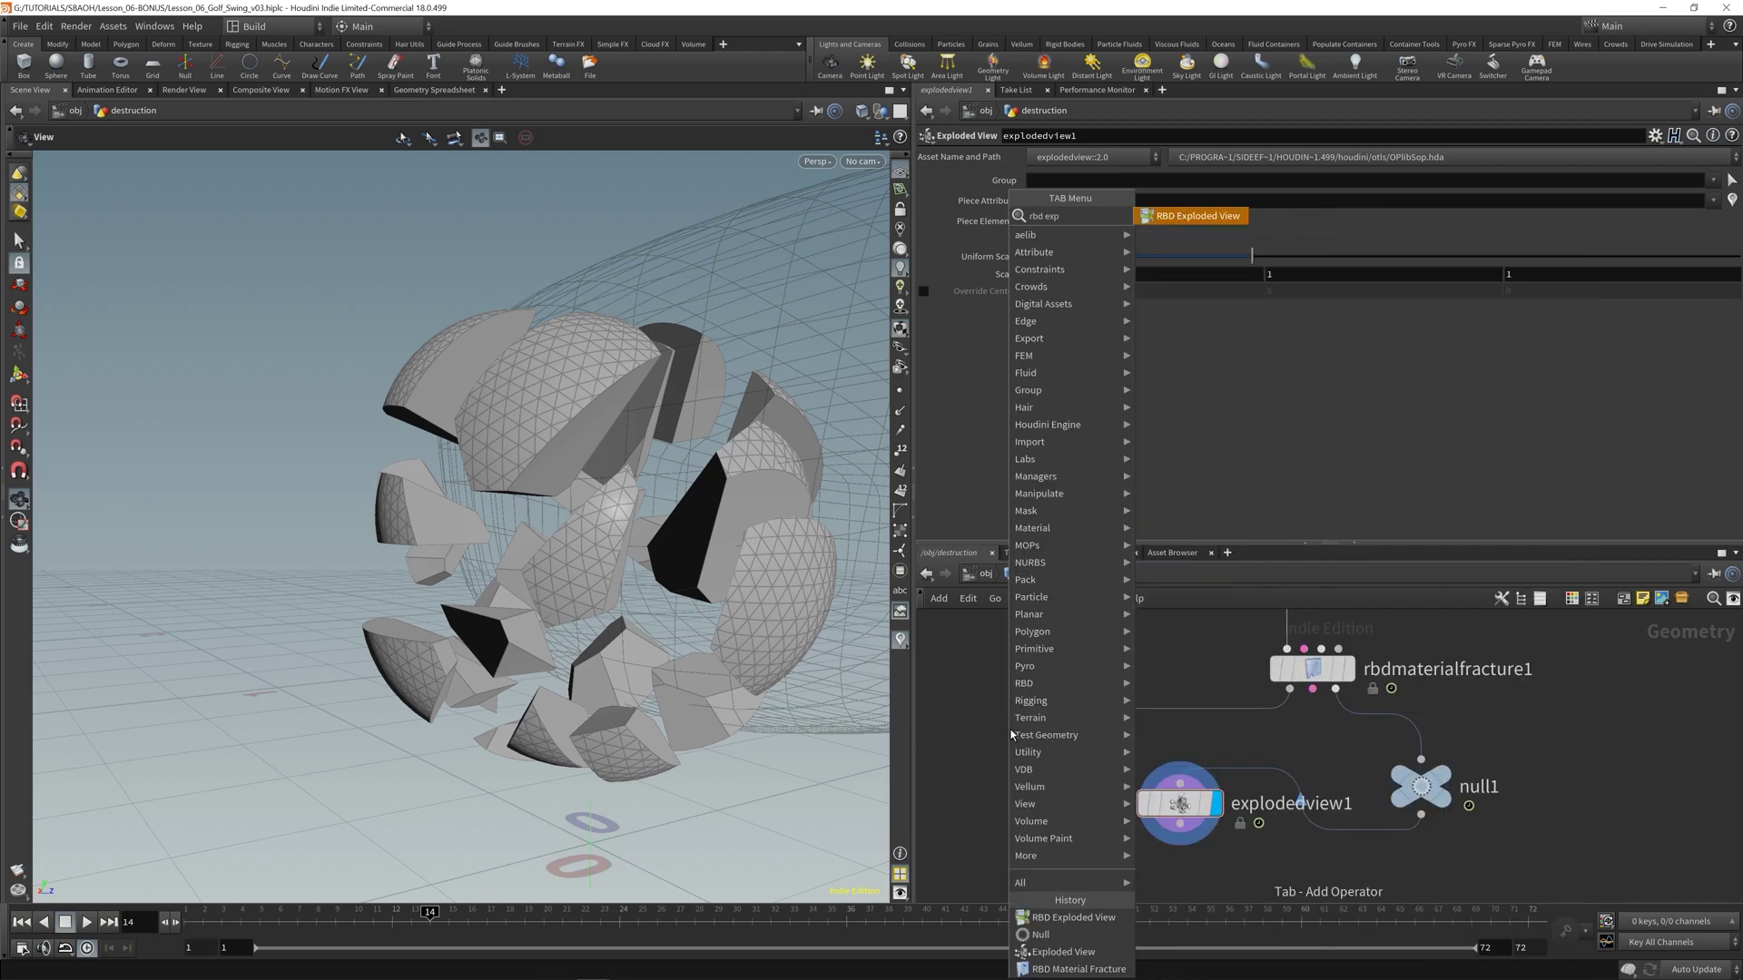
pyautogui.press('Return')
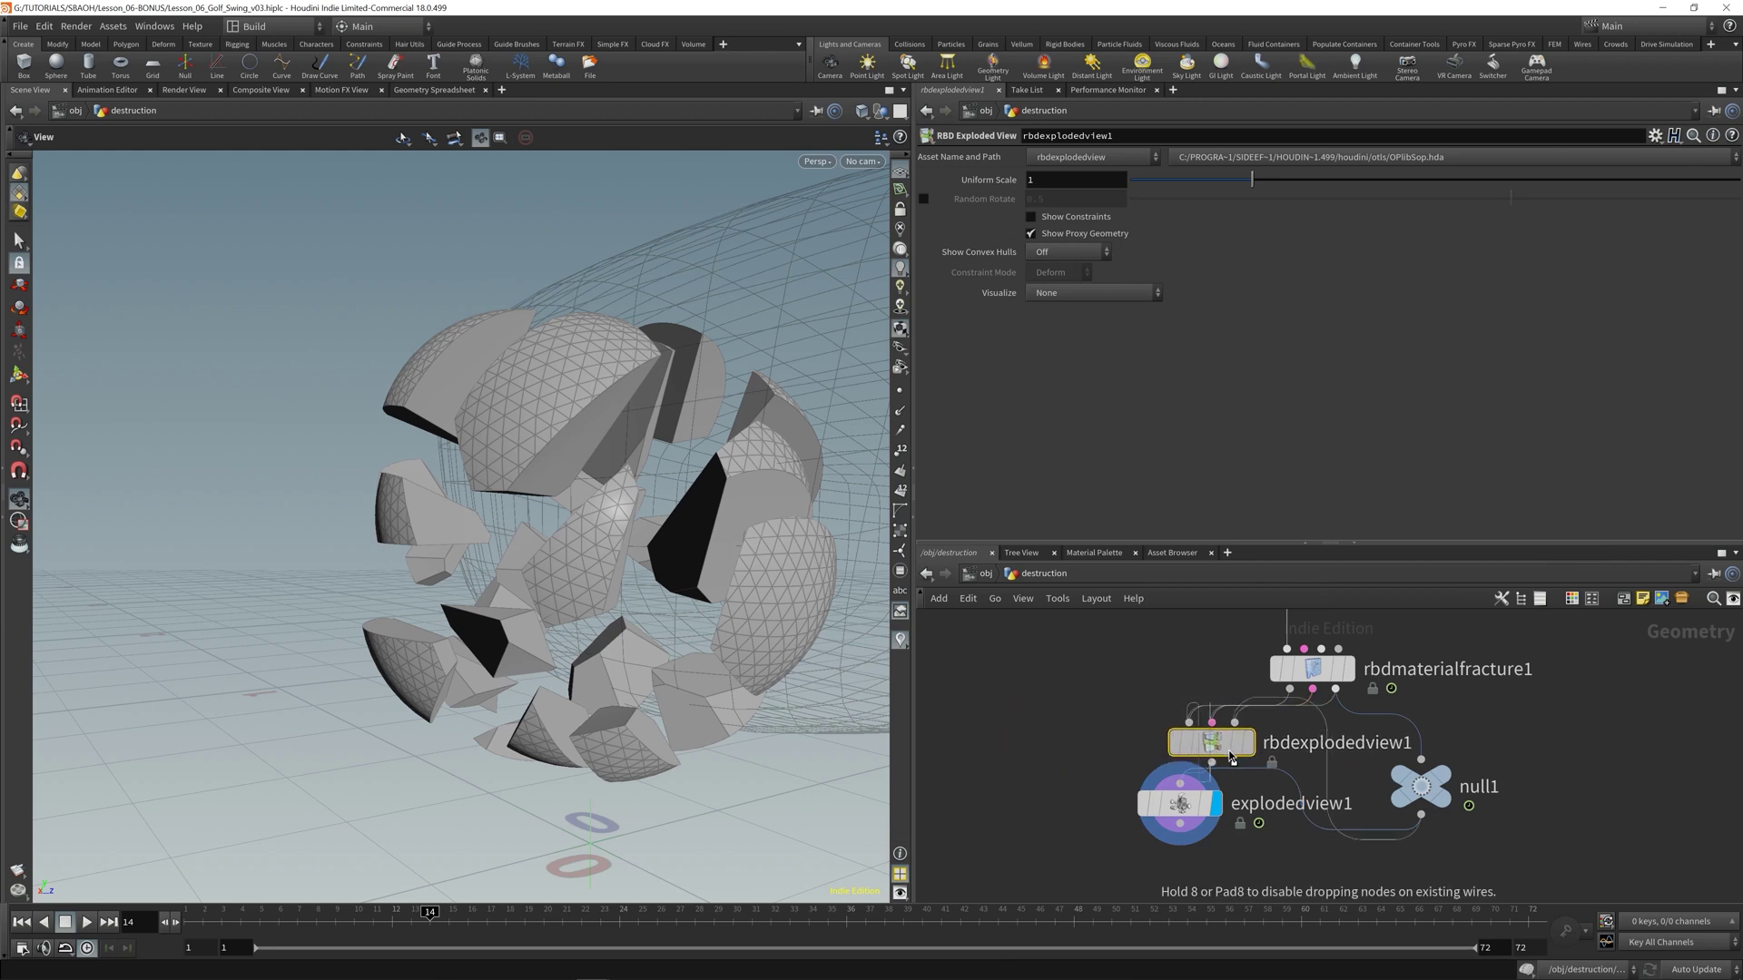
pyautogui.click(1137, 747)
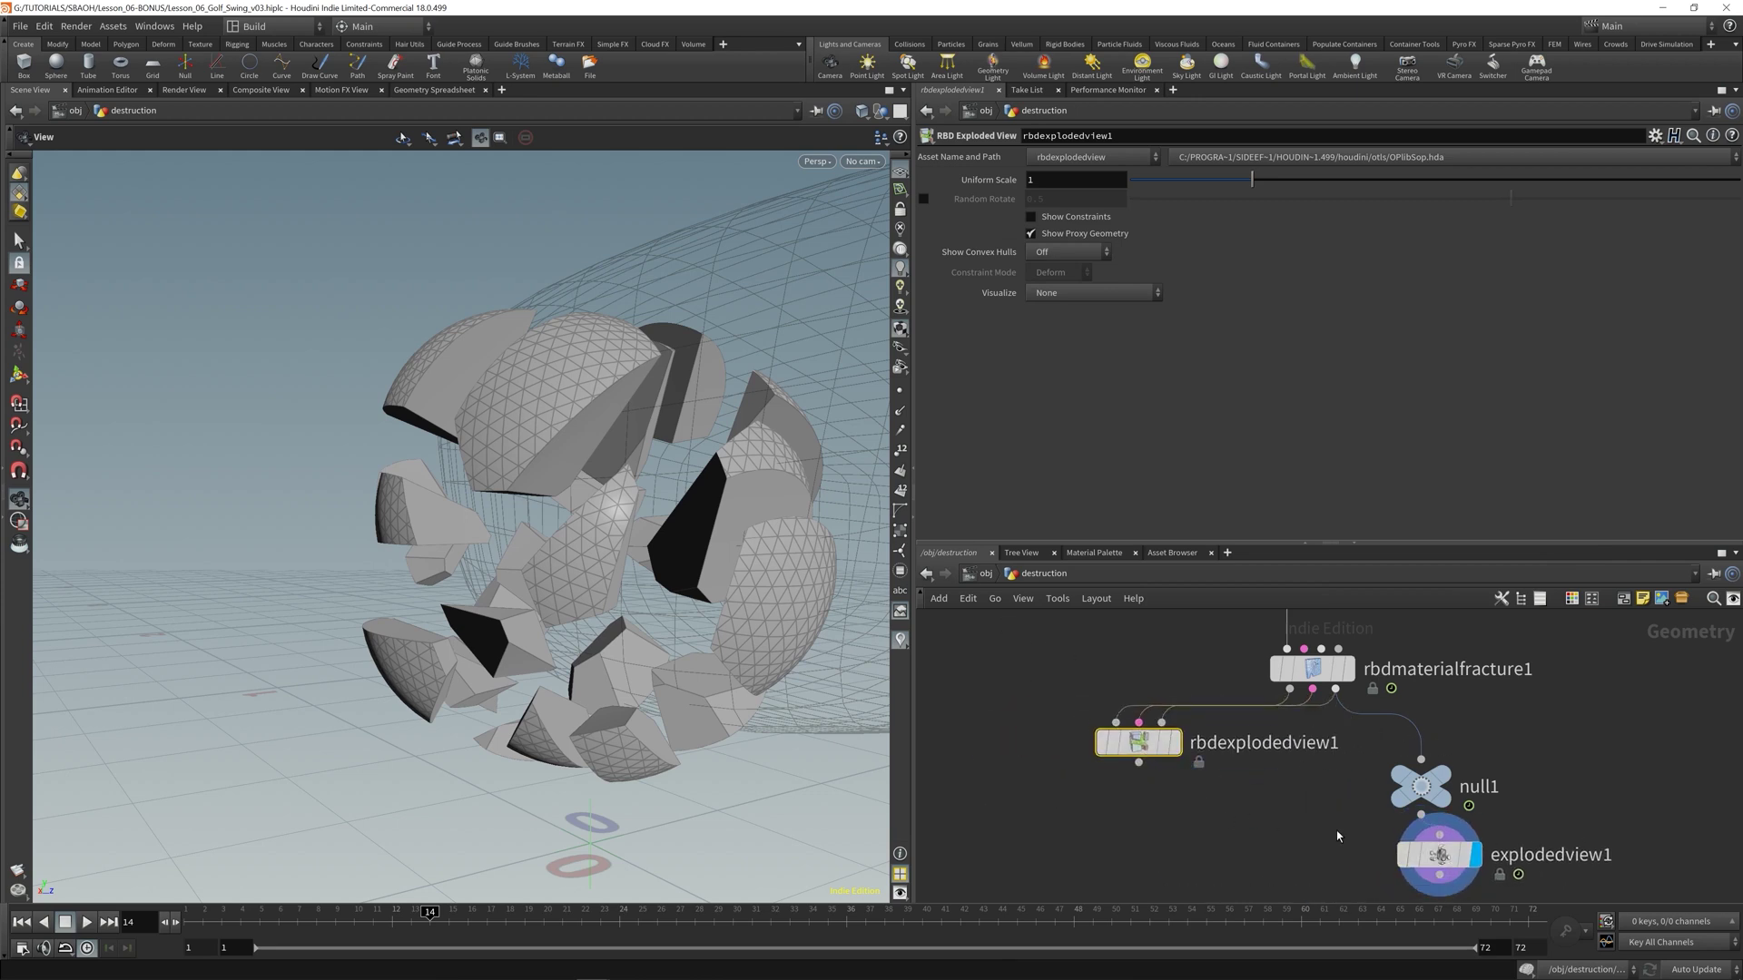
pyautogui.moveTo(1102, 722); pyautogui.dragTo(1074, 679, button='middle')
pyautogui.moveTo(1085, 697); pyautogui.dragTo(1119, 764)
pyautogui.click(1178, 765)
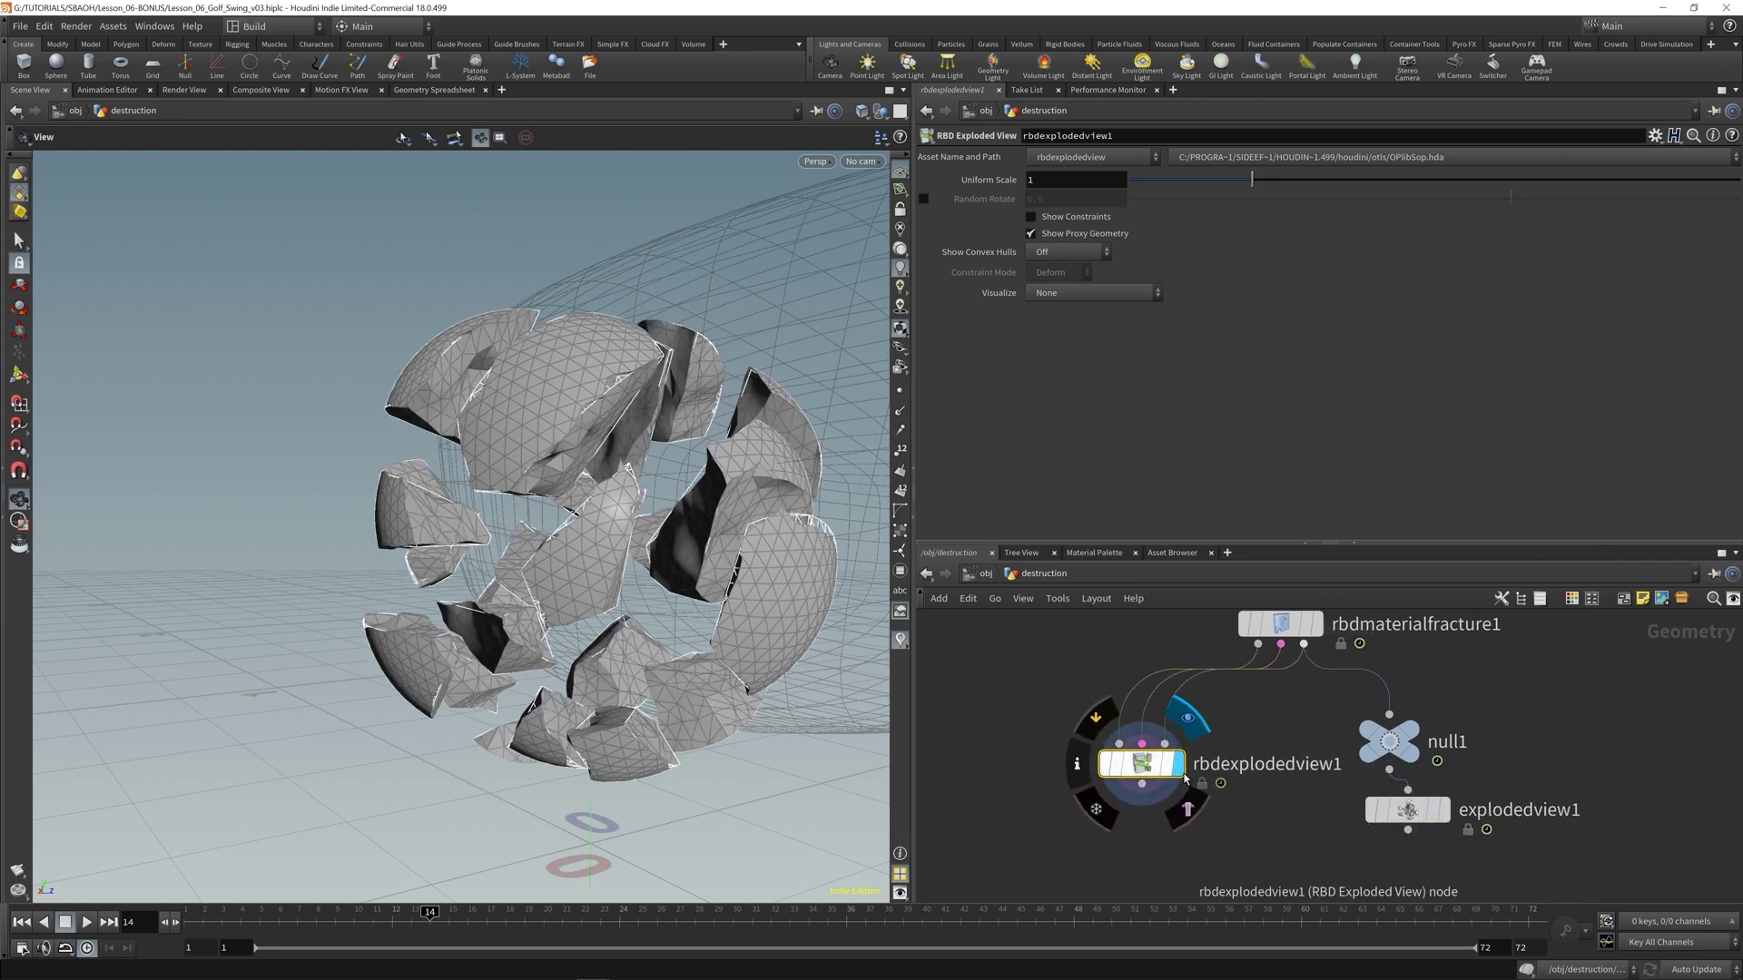
pyautogui.scroll(6, 749, 565)
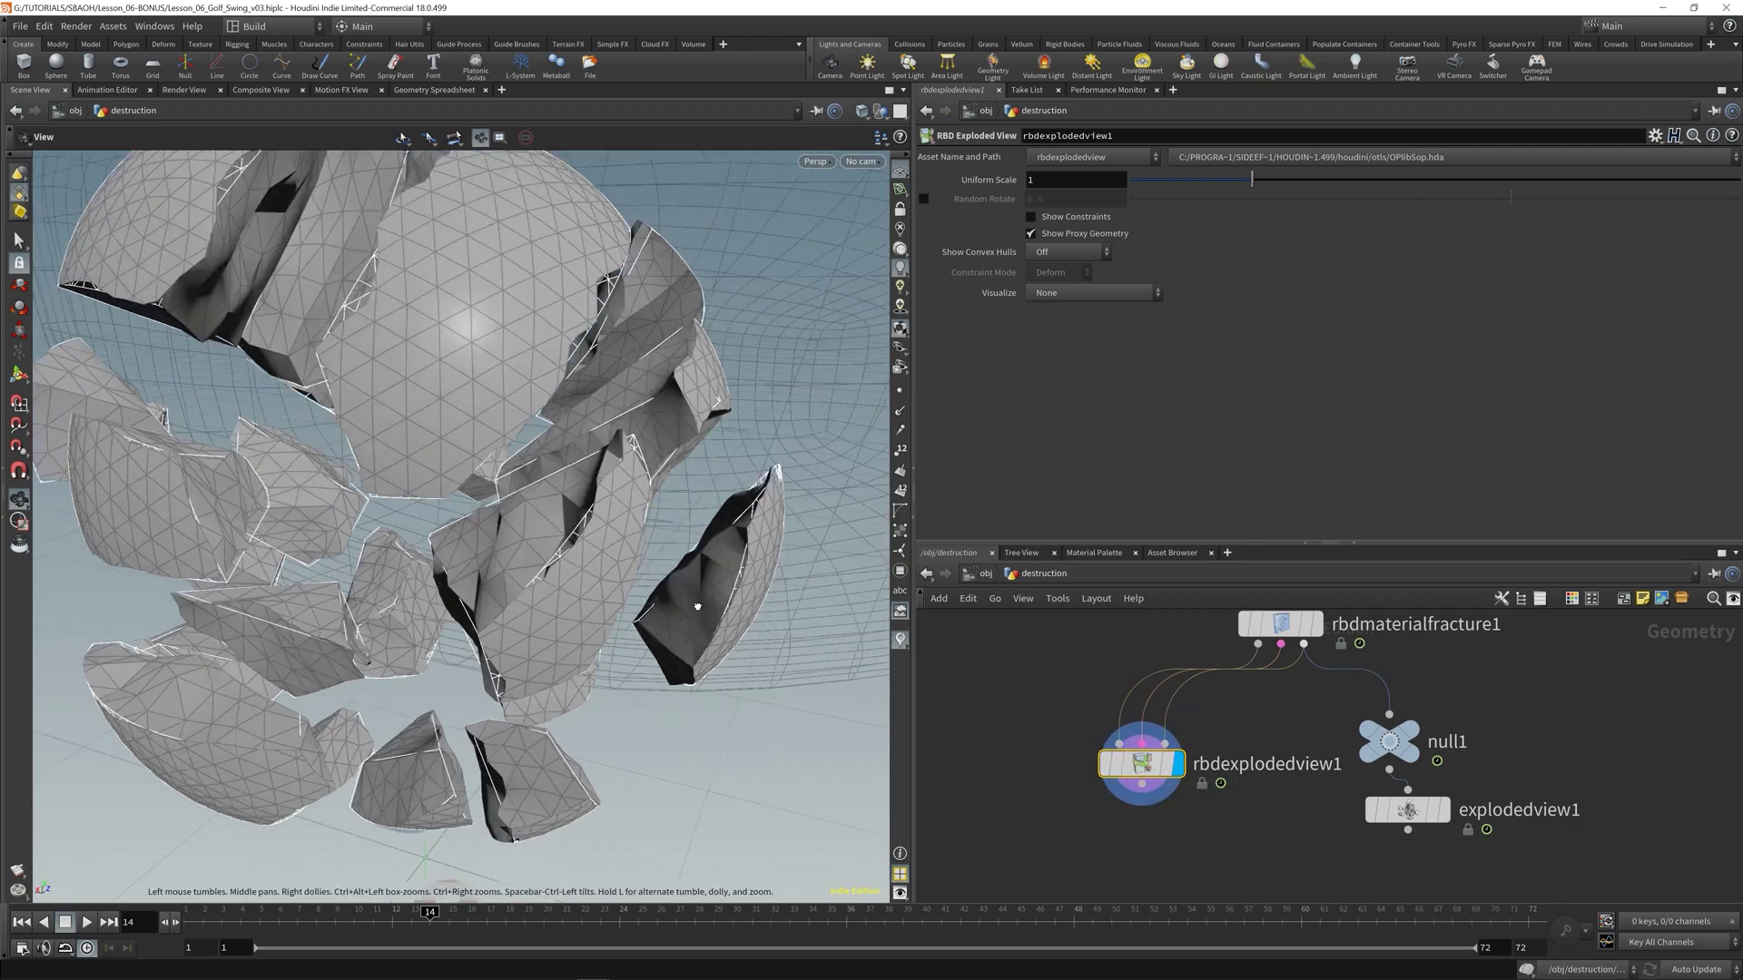
pyautogui.scroll(-5, 749, 566)
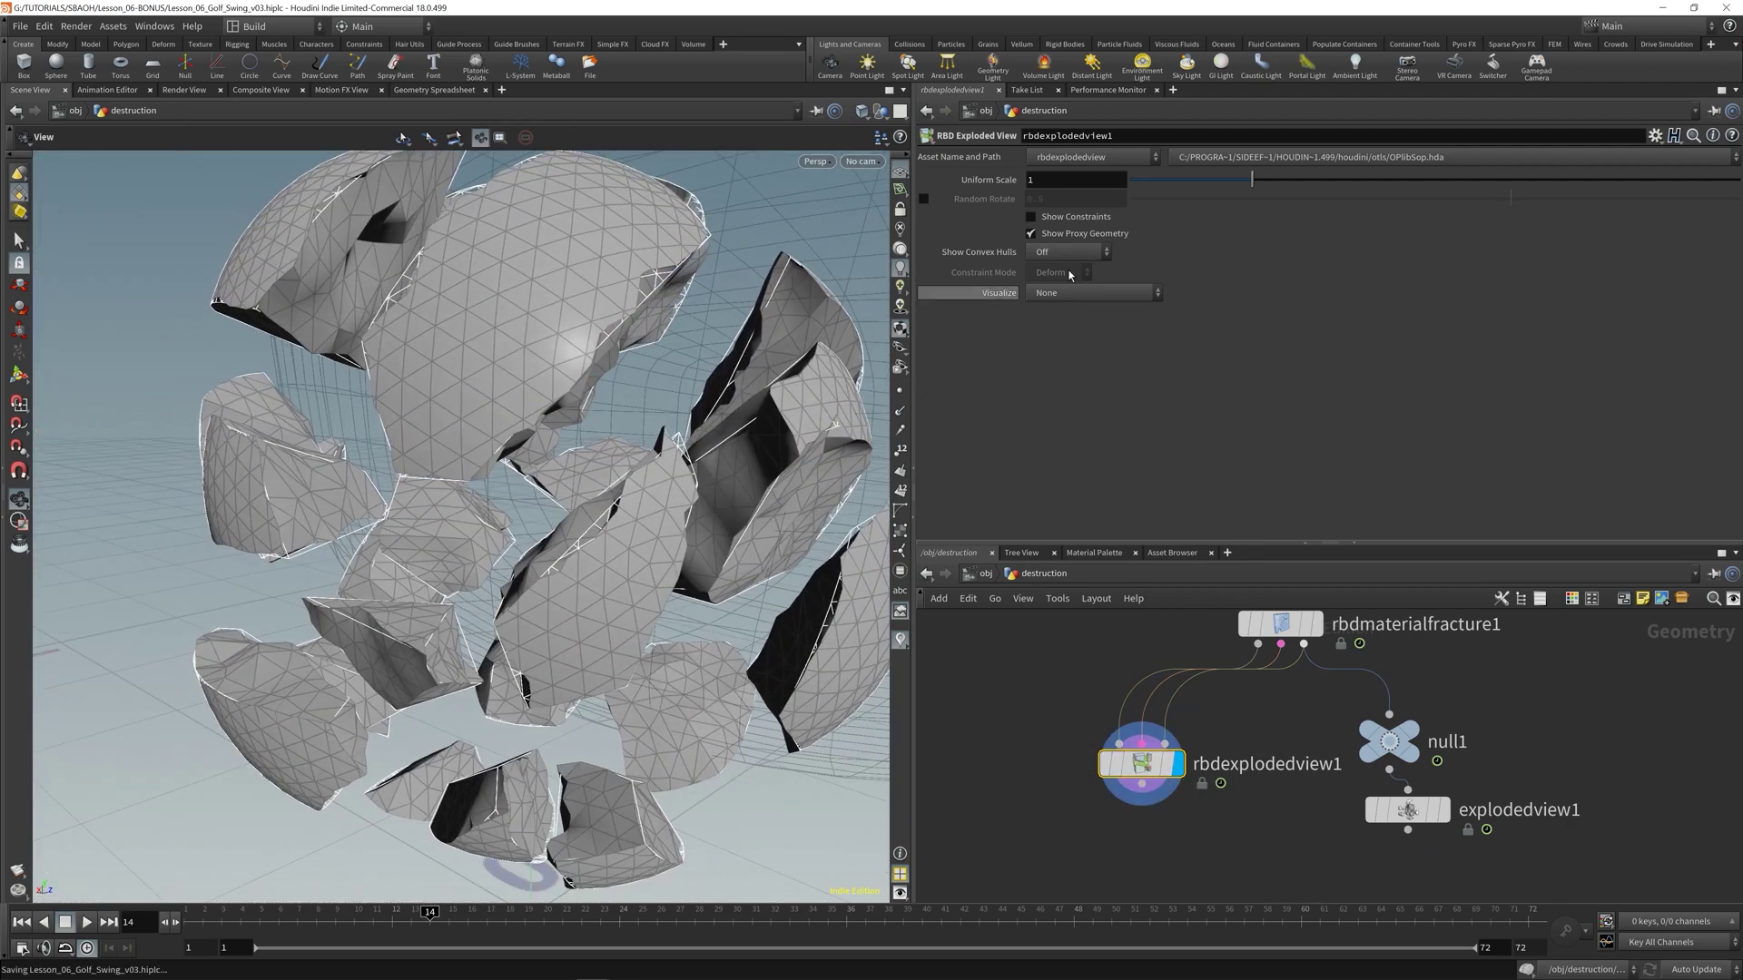
# - Enable Show Constraints on the RBD Exploded View node and raise its Uniform Scale to 1.232
pyautogui.hotkey('ctrl', 's')
pyautogui.click(1060, 221)
pyautogui.scroll(5, 654, 525)
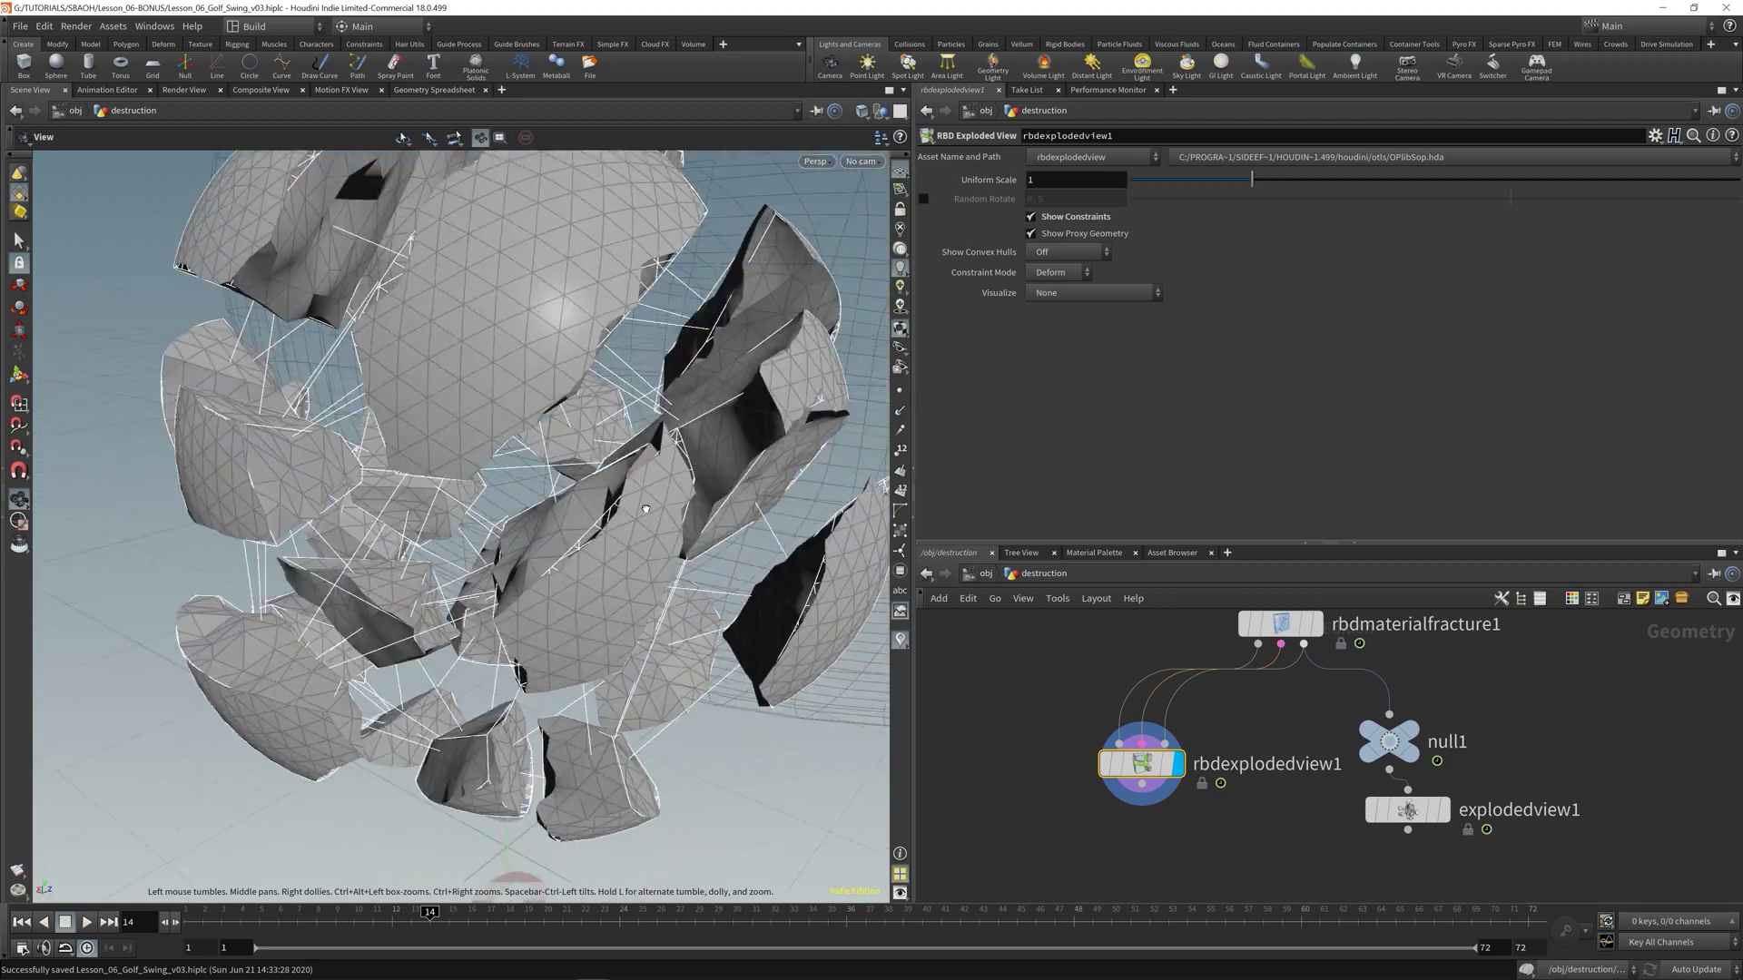
pyautogui.scroll(-5, 654, 526)
pyautogui.moveTo(1252, 179); pyautogui.dragTo(1280, 206)
pyautogui.moveTo(654, 545); pyautogui.dragTo(427, 499)
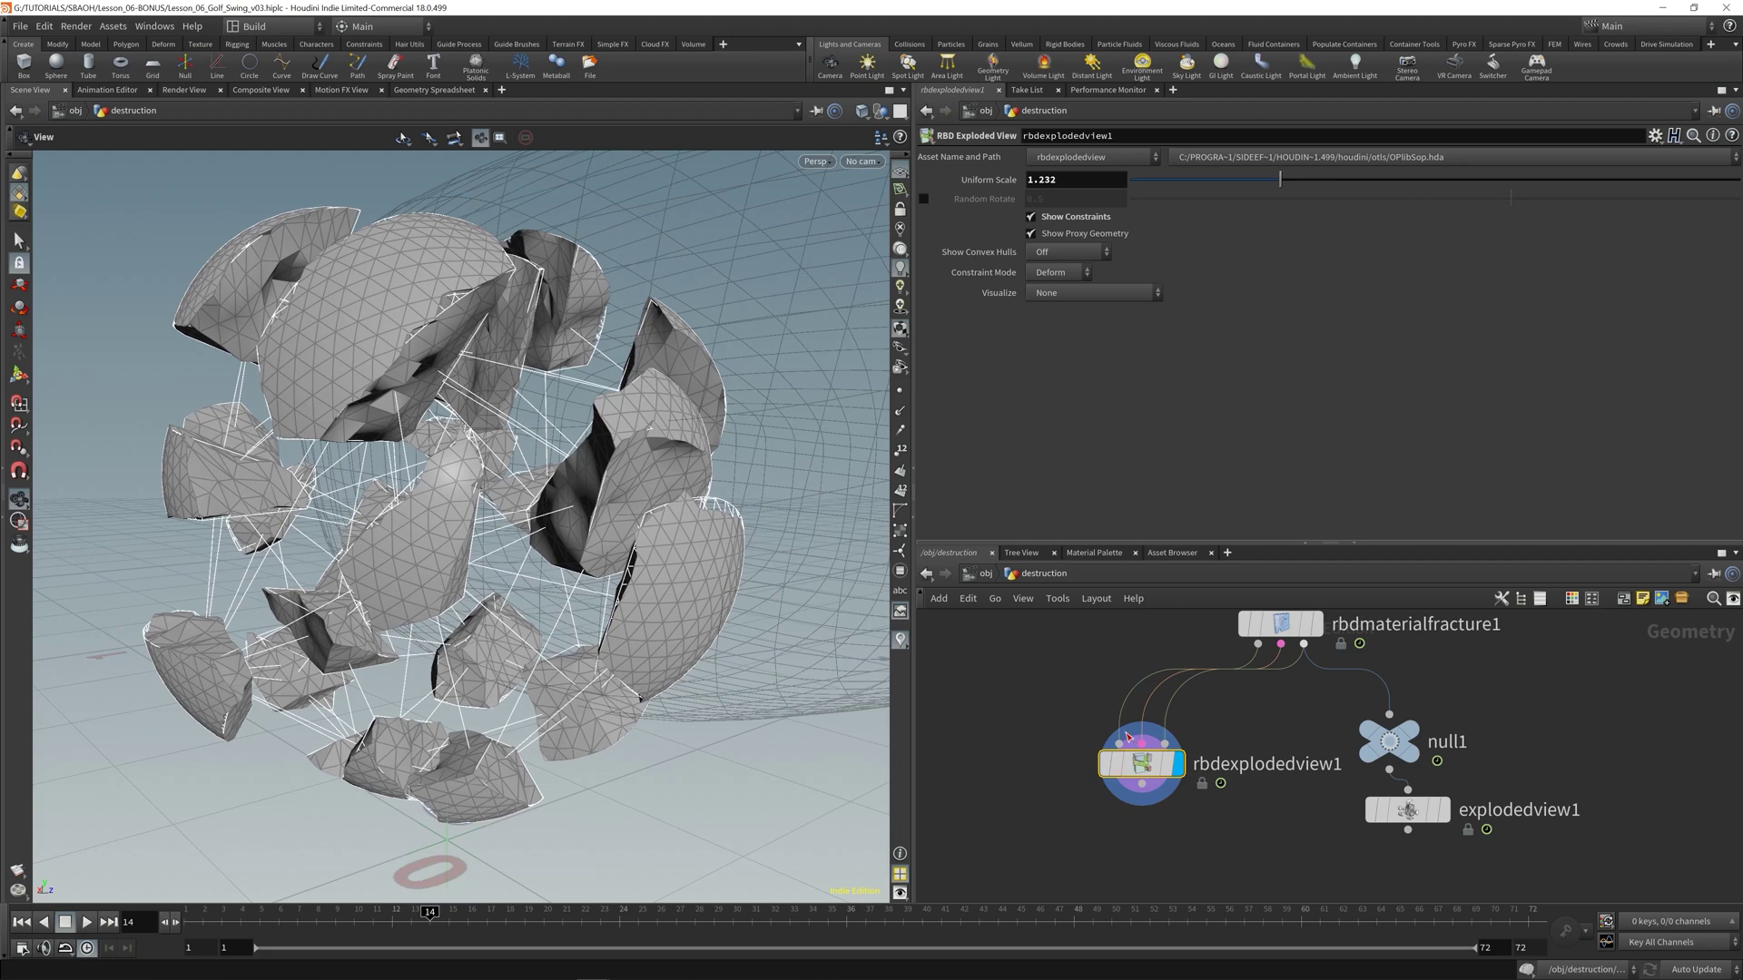
# - Delete the RBD Exploded View node and display the RBD Material Fracture node
pyautogui.press('Delete')
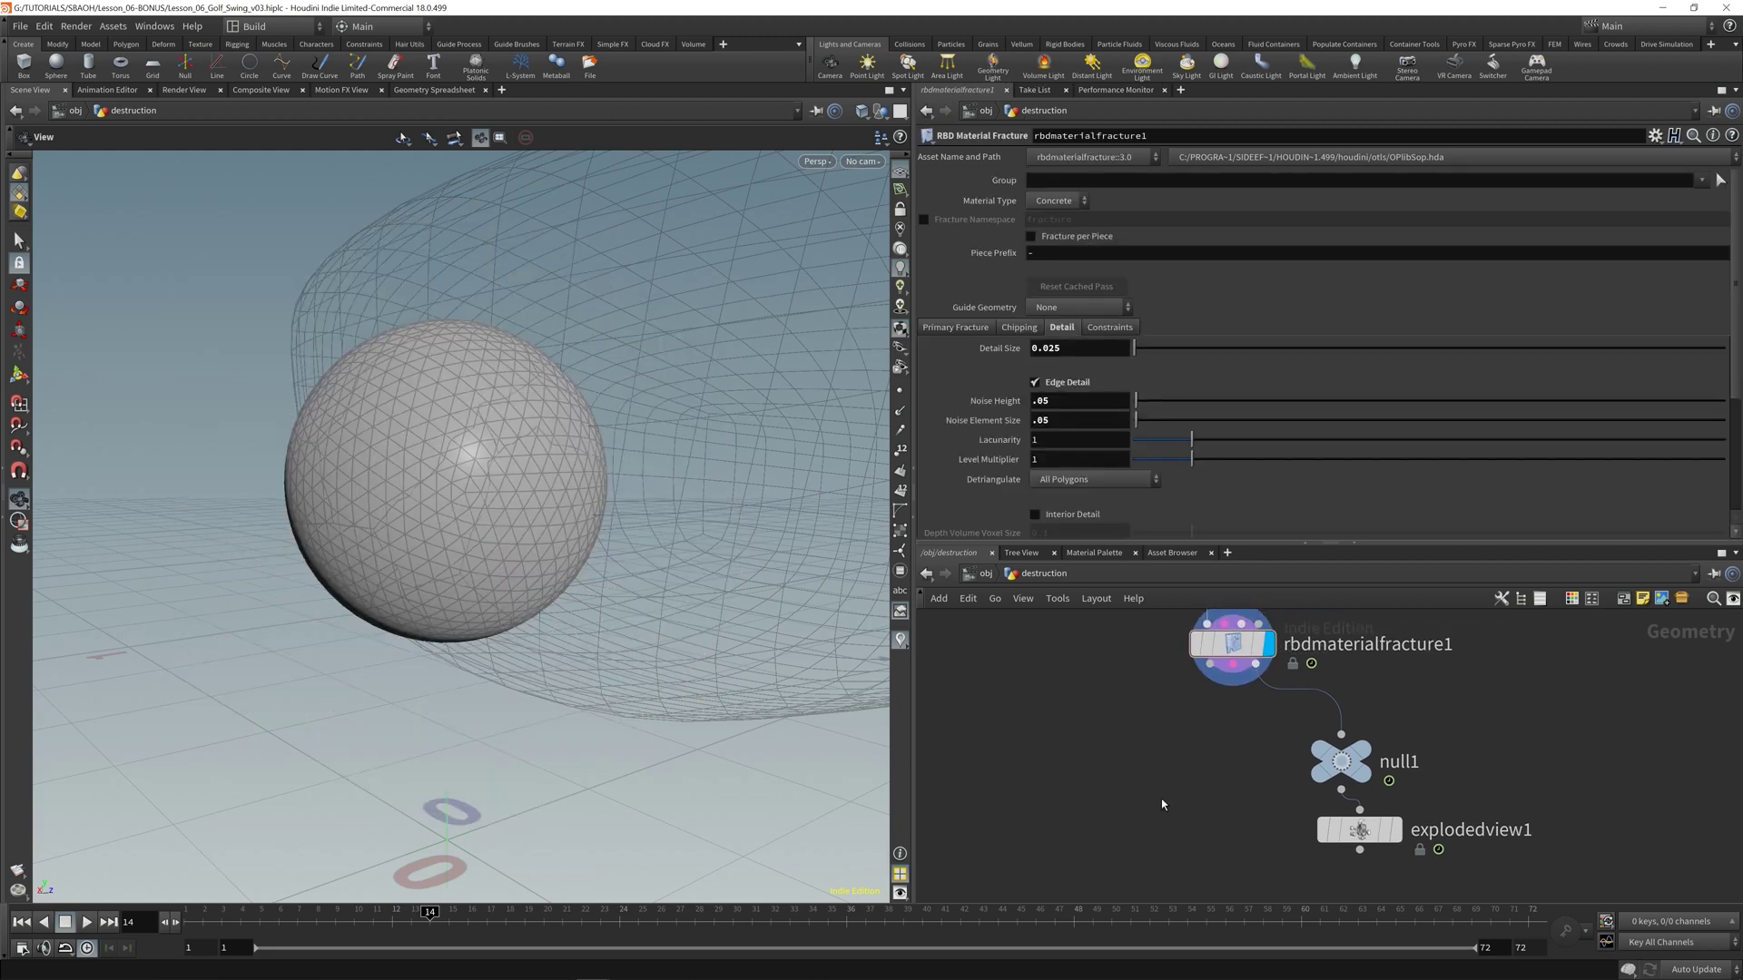
pyautogui.scroll(-2, 1161, 804)
pyautogui.moveTo(508, 490); pyautogui.dragTo(672, 439)
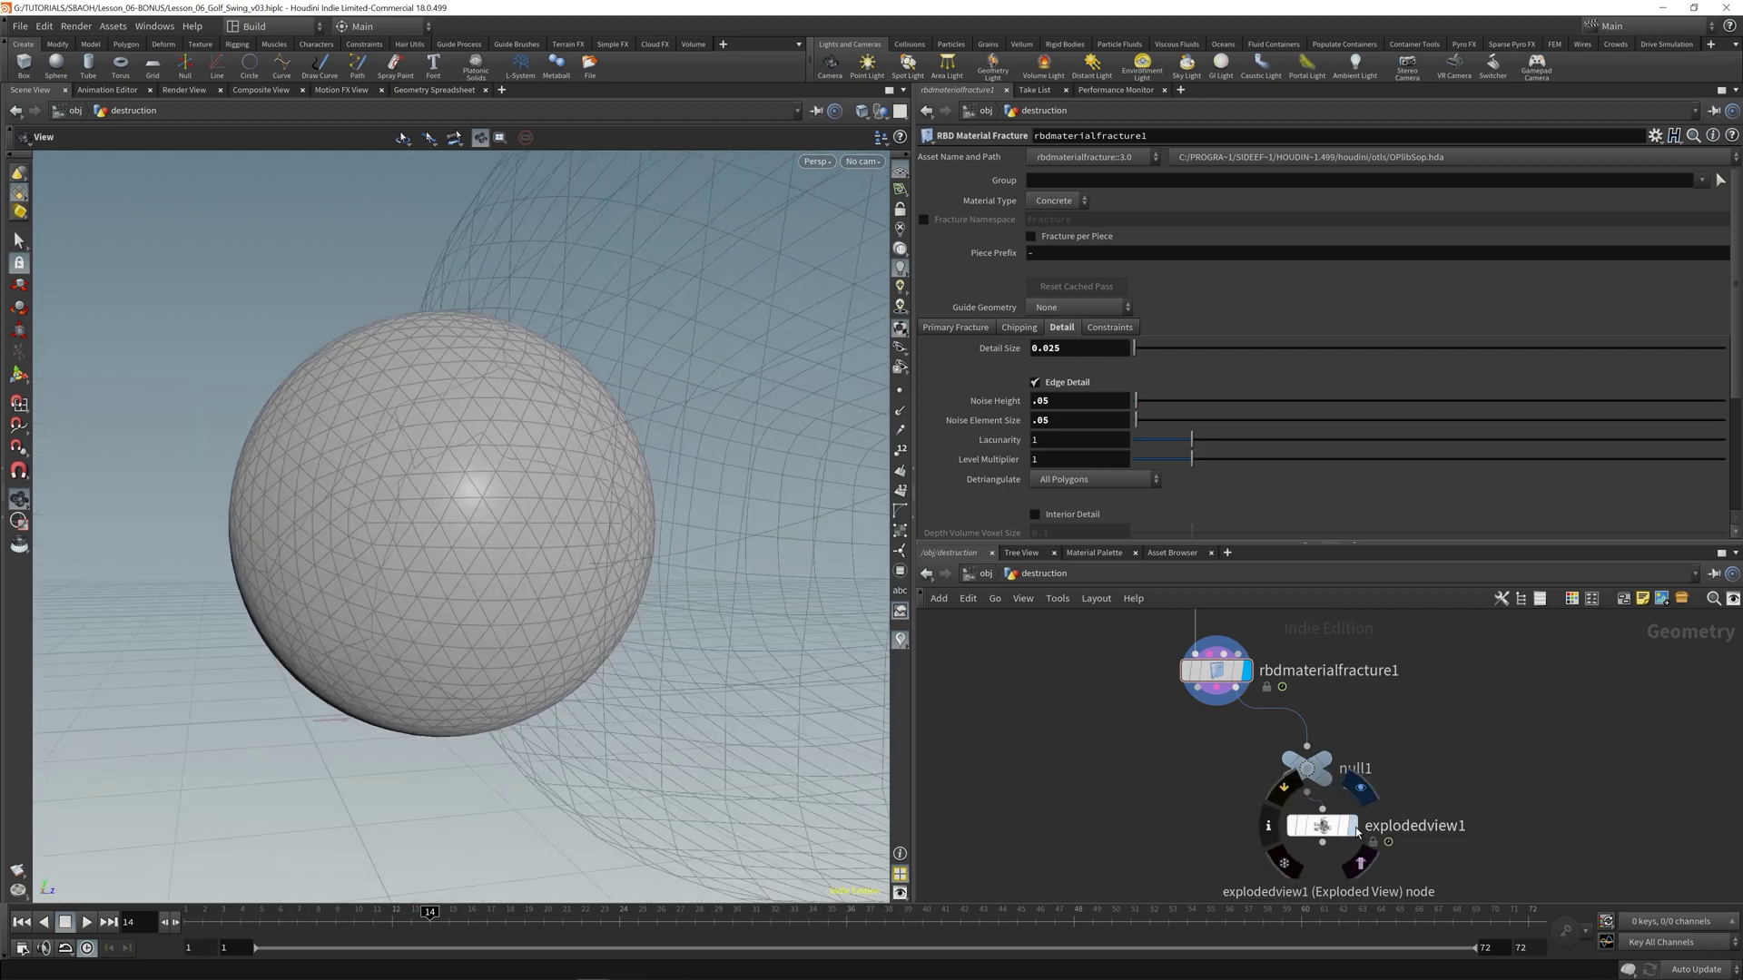
# - Display the Exploded View node and examine the proxy ball pieces and the club head from several angles
pyautogui.click(1356, 830)
pyautogui.click(1324, 827)
pyautogui.scroll(-4, 548, 551)
pyautogui.moveTo(549, 552); pyautogui.dragTo(311, 594)
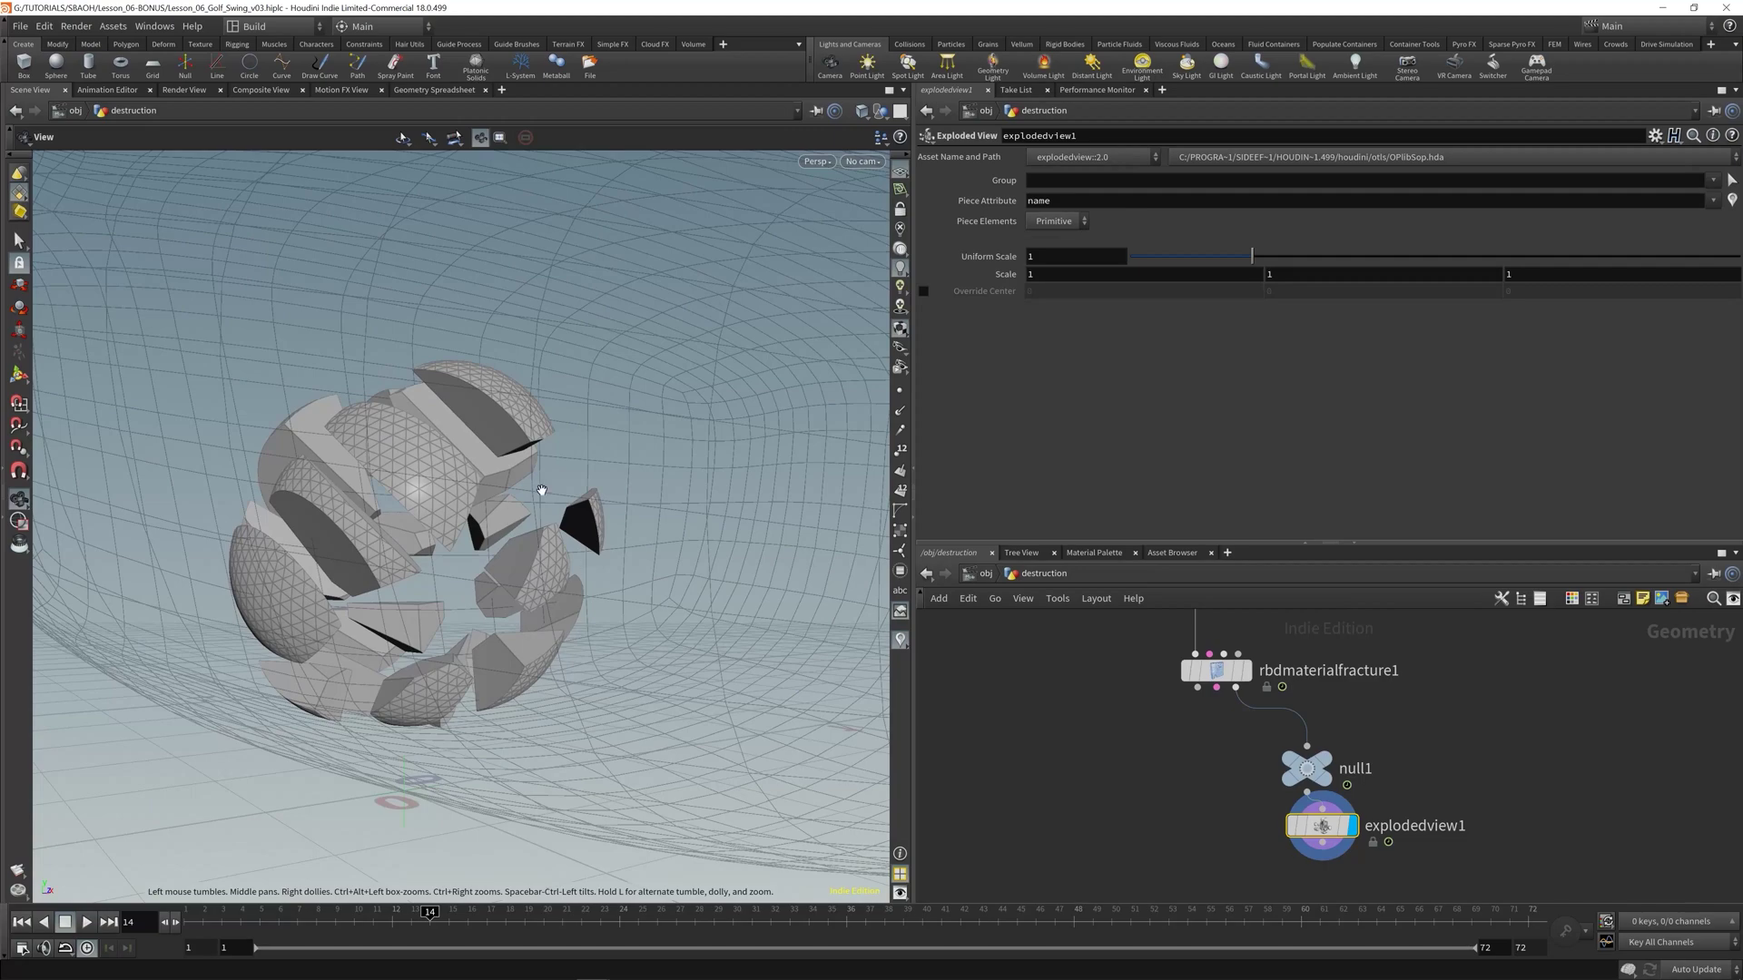
pyautogui.moveTo(542, 490); pyautogui.dragTo(447, 496)
pyautogui.moveTo(417, 634); pyautogui.dragTo(629, 541)
pyautogui.moveTo(595, 616); pyautogui.dragTo(657, 332)
pyautogui.moveTo(535, 527); pyautogui.dragTo(558, 554)
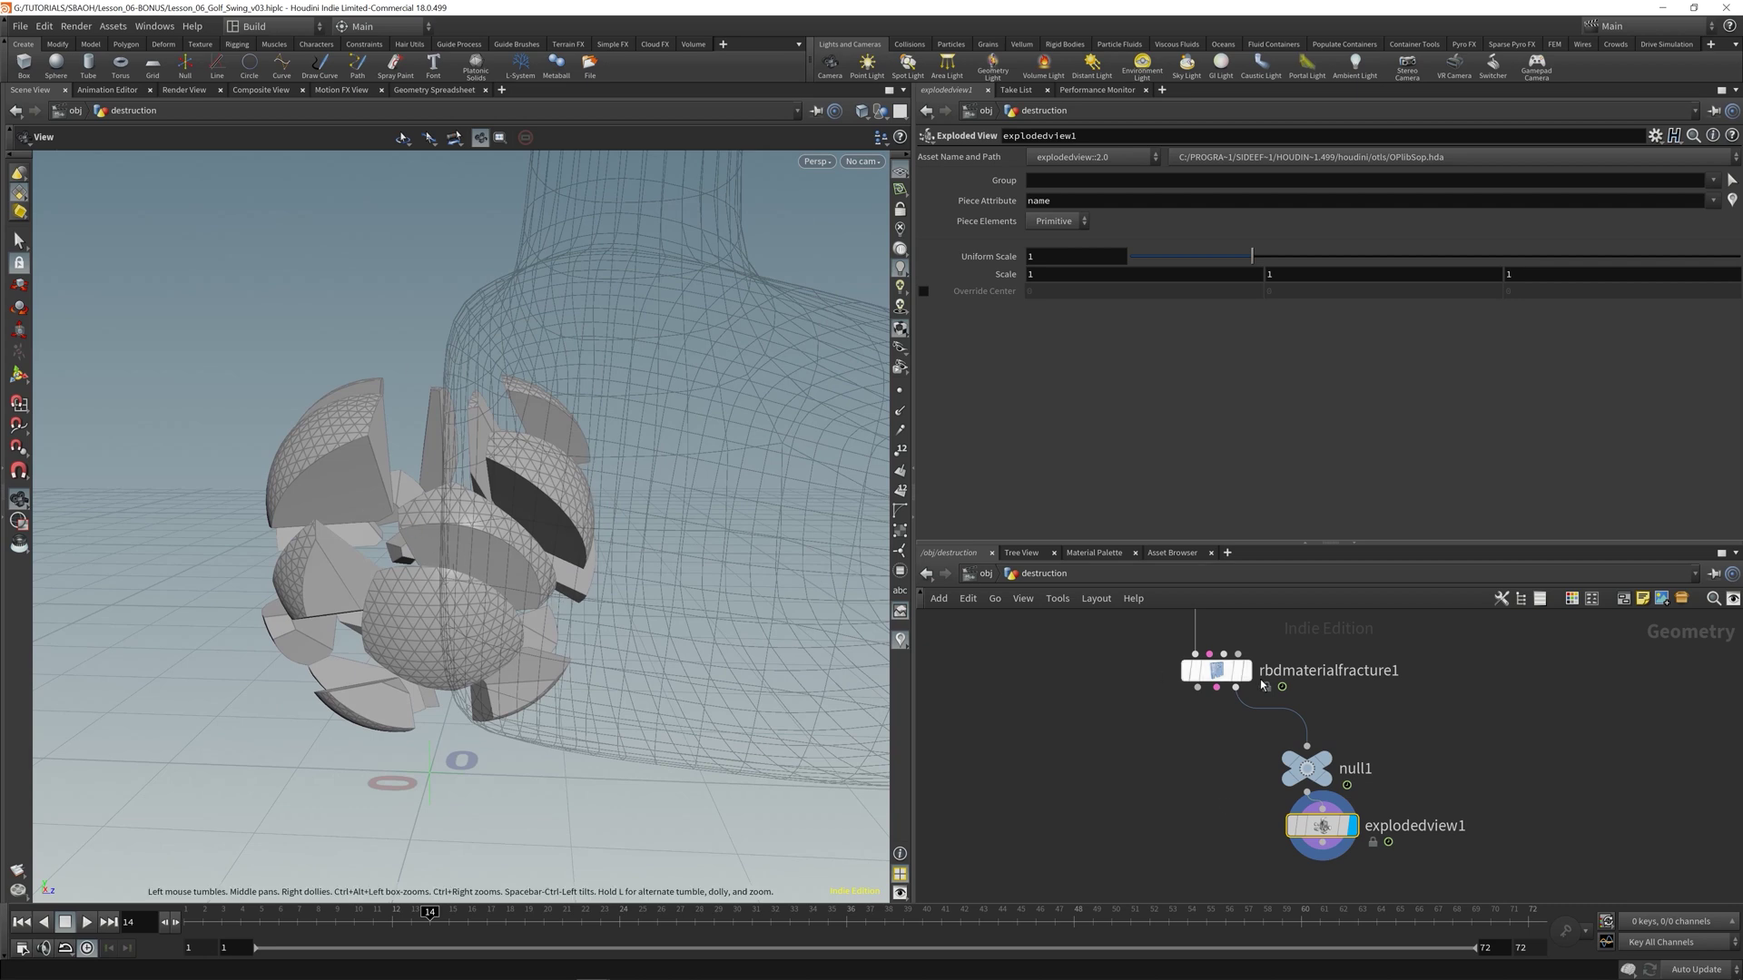
# - Display the BALL null above the fracture node to show the intact ball
pyautogui.moveTo(1238, 657)
pyautogui.press('h')
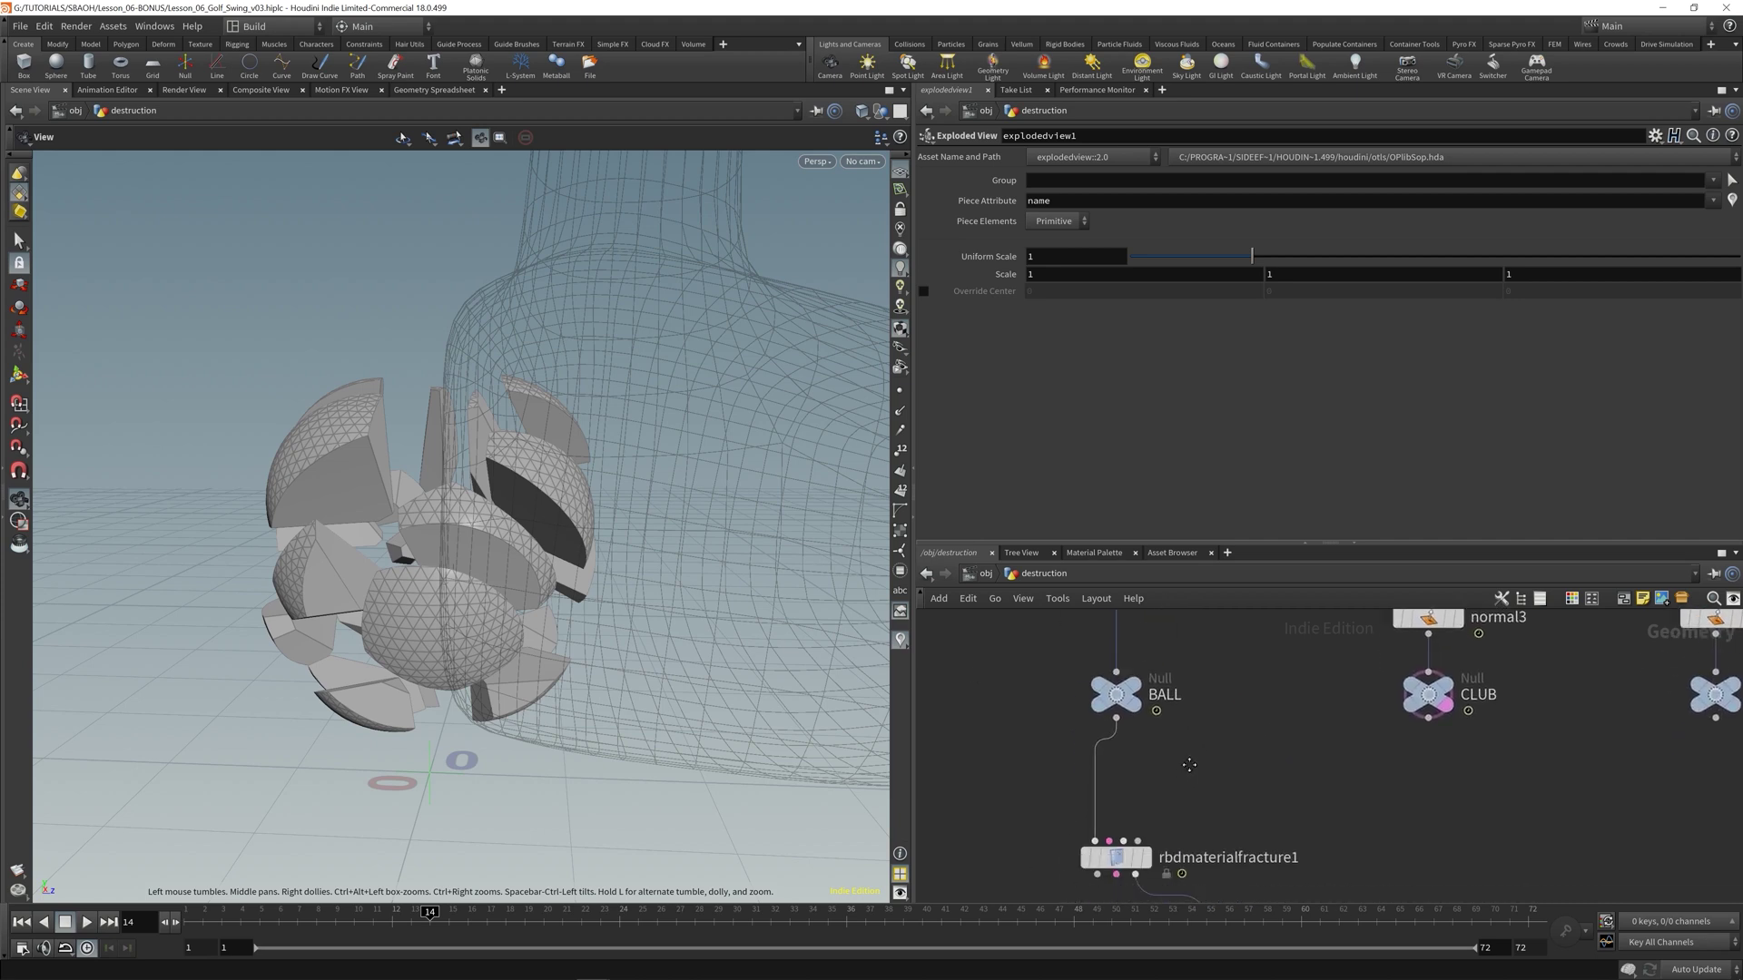
pyautogui.click(1145, 671)
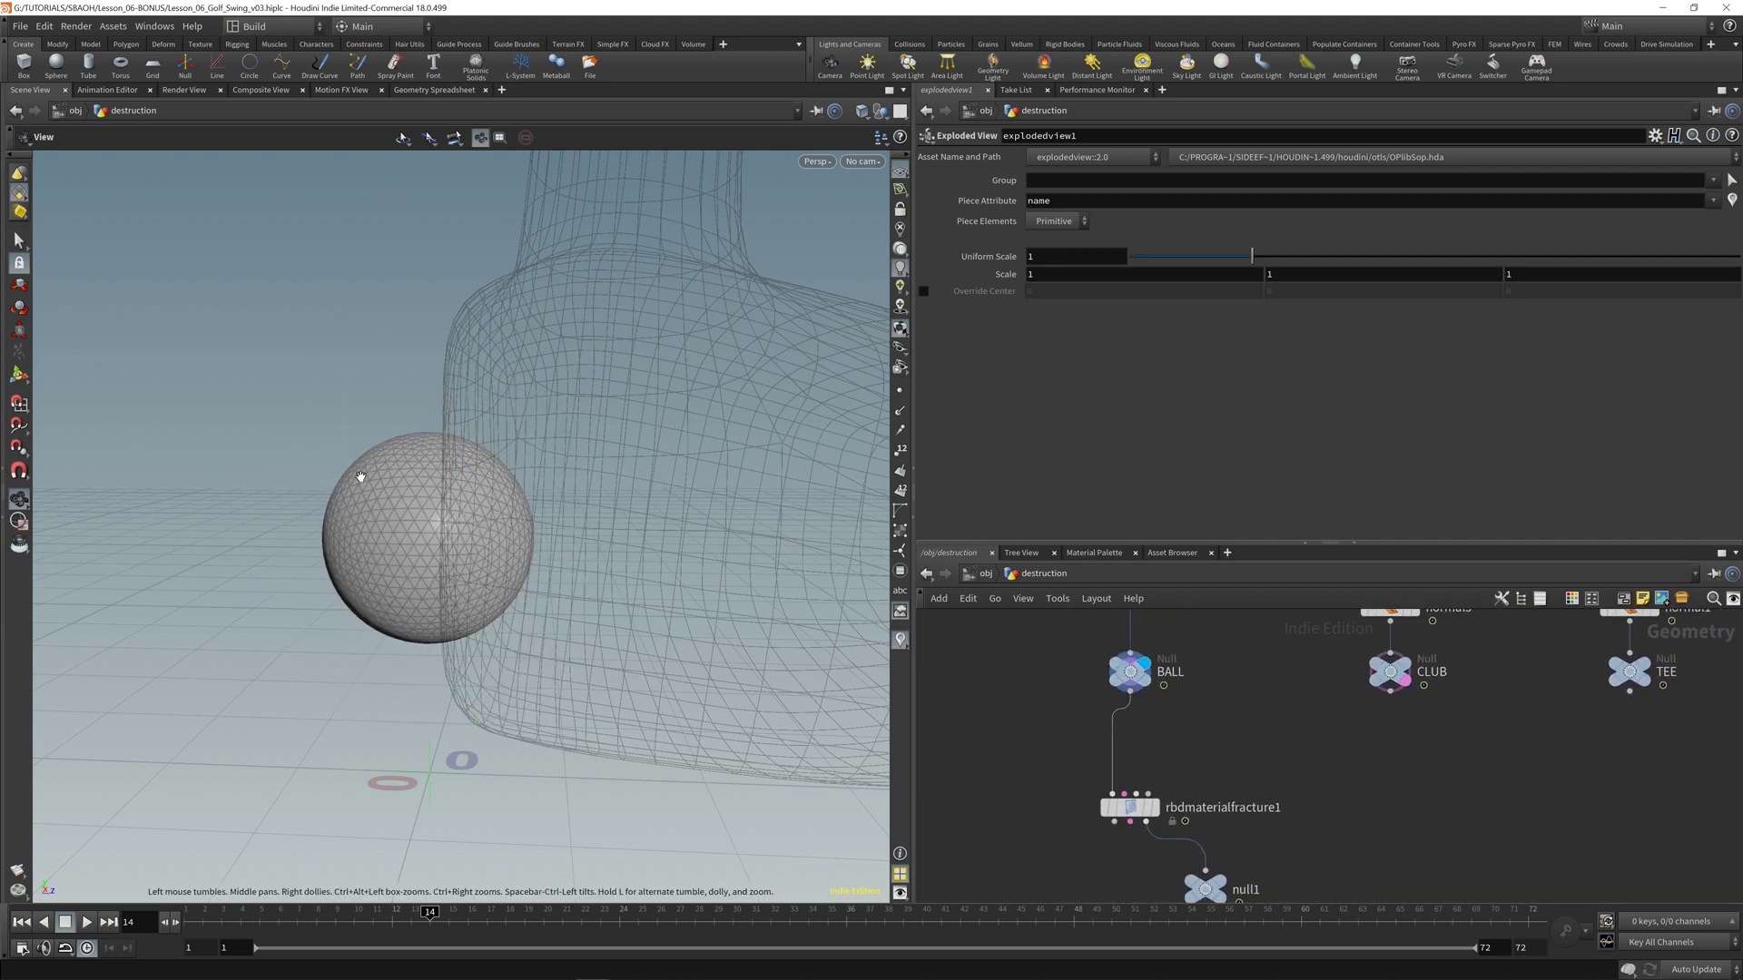
# - Add a Group Create node beside the BALL null in the destruction network
pyautogui.moveTo(357, 474); pyautogui.dragTo(689, 473, button='right')
pyautogui.moveTo(689, 473); pyautogui.dragTo(414, 413)
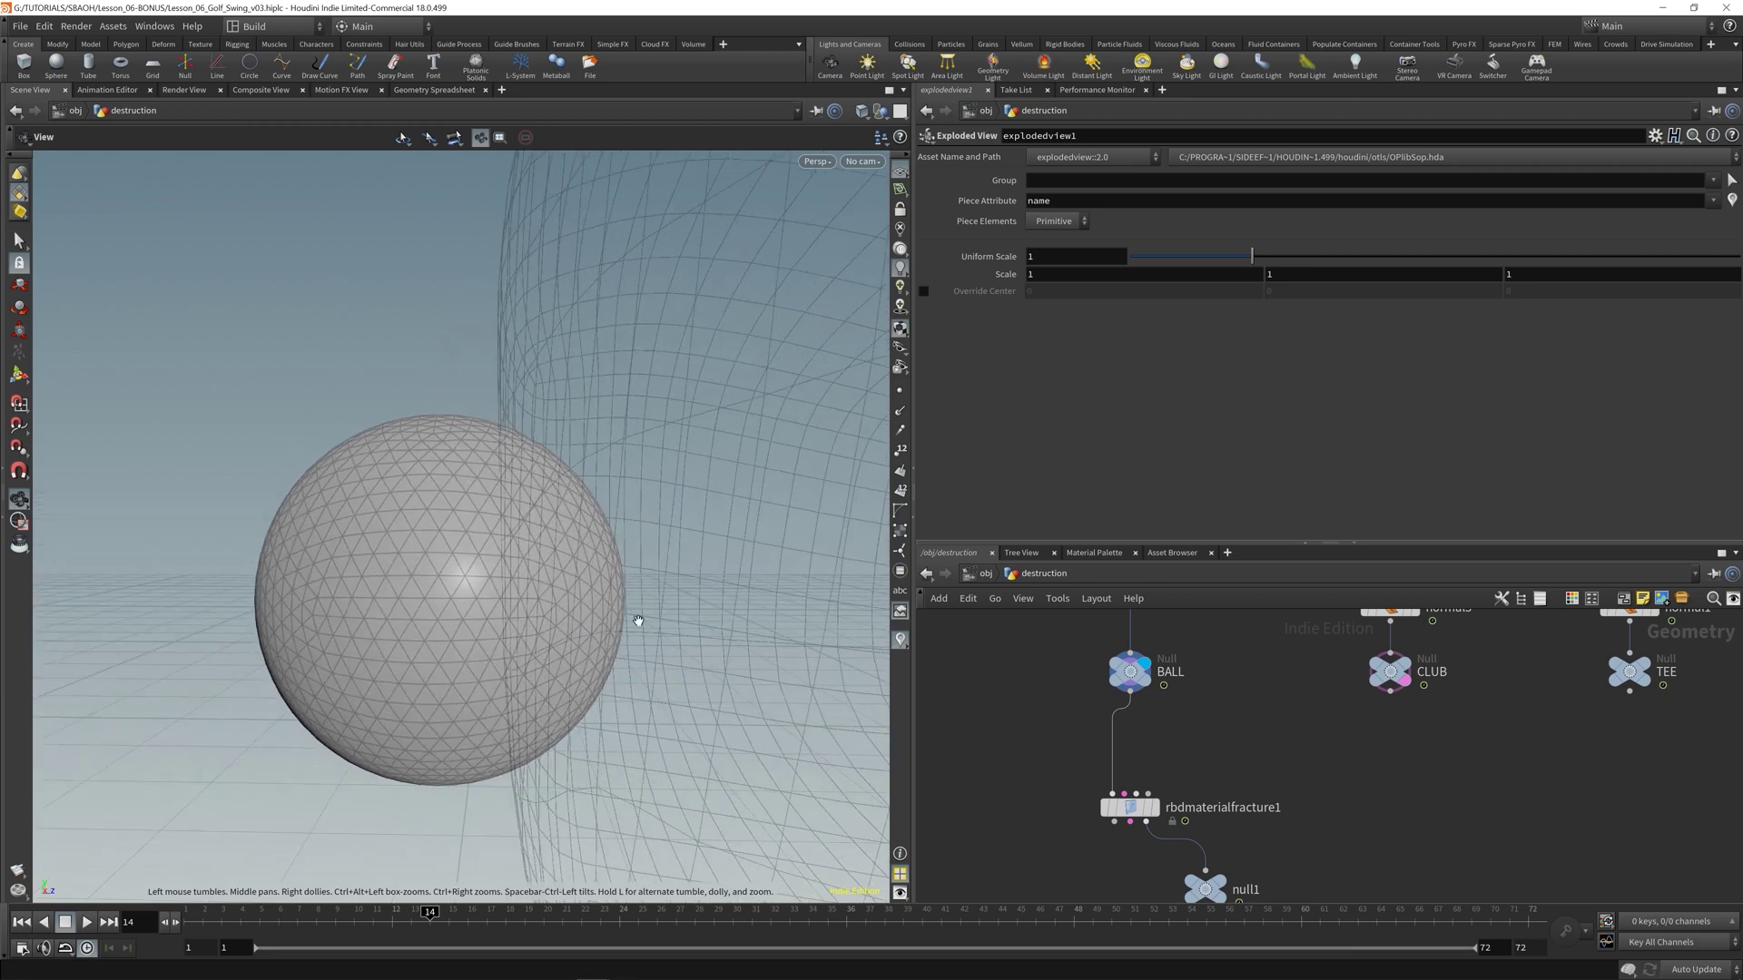
pyautogui.moveTo(646, 611); pyautogui.dragTo(272, 753)
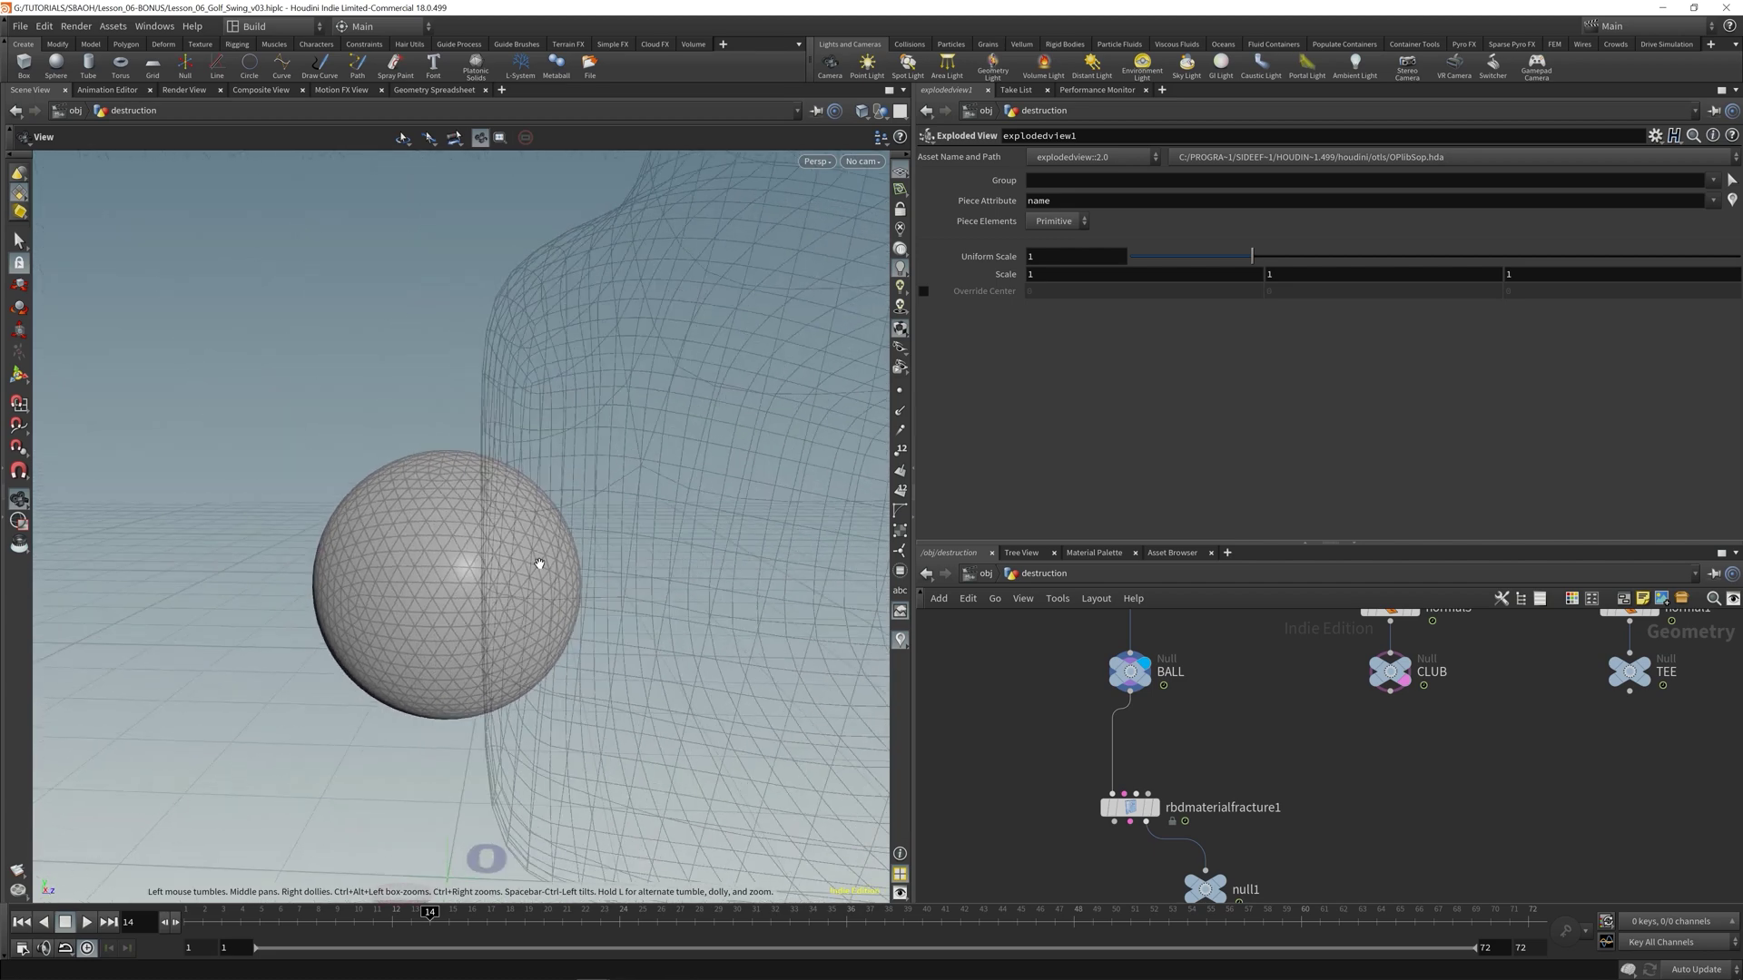
pyautogui.press('Tab')
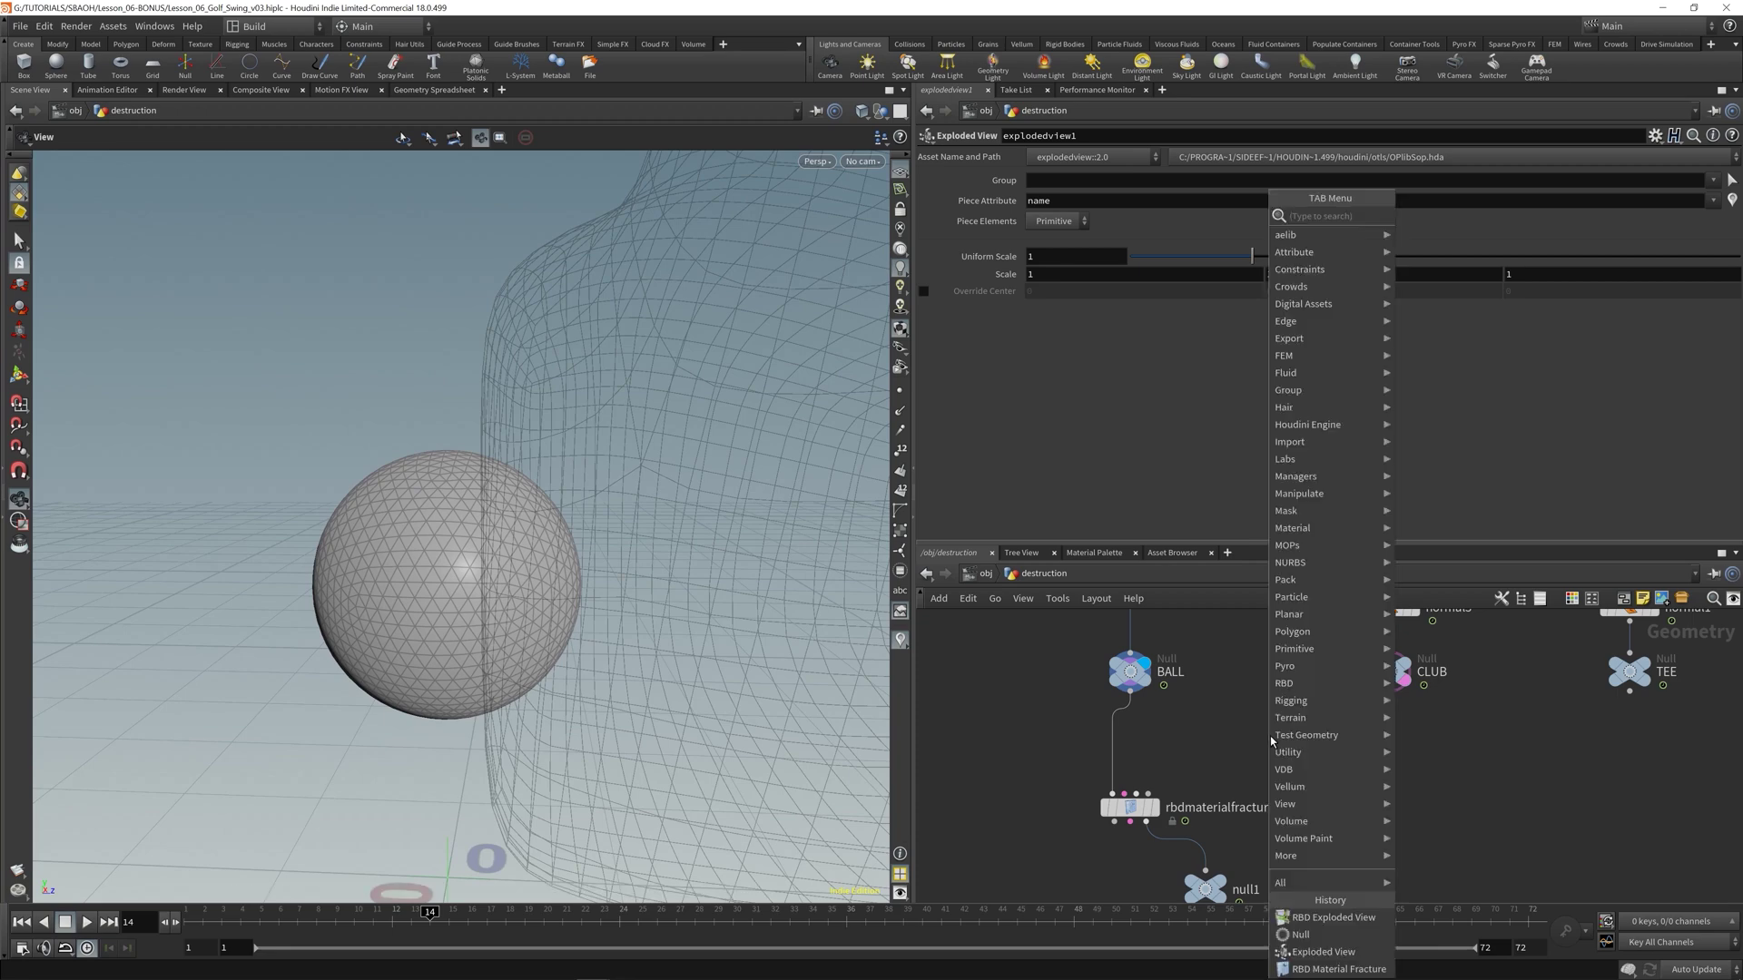
pyautogui.moveTo(1271, 737)
pyautogui.press('Return')
pyautogui.click(1271, 737)
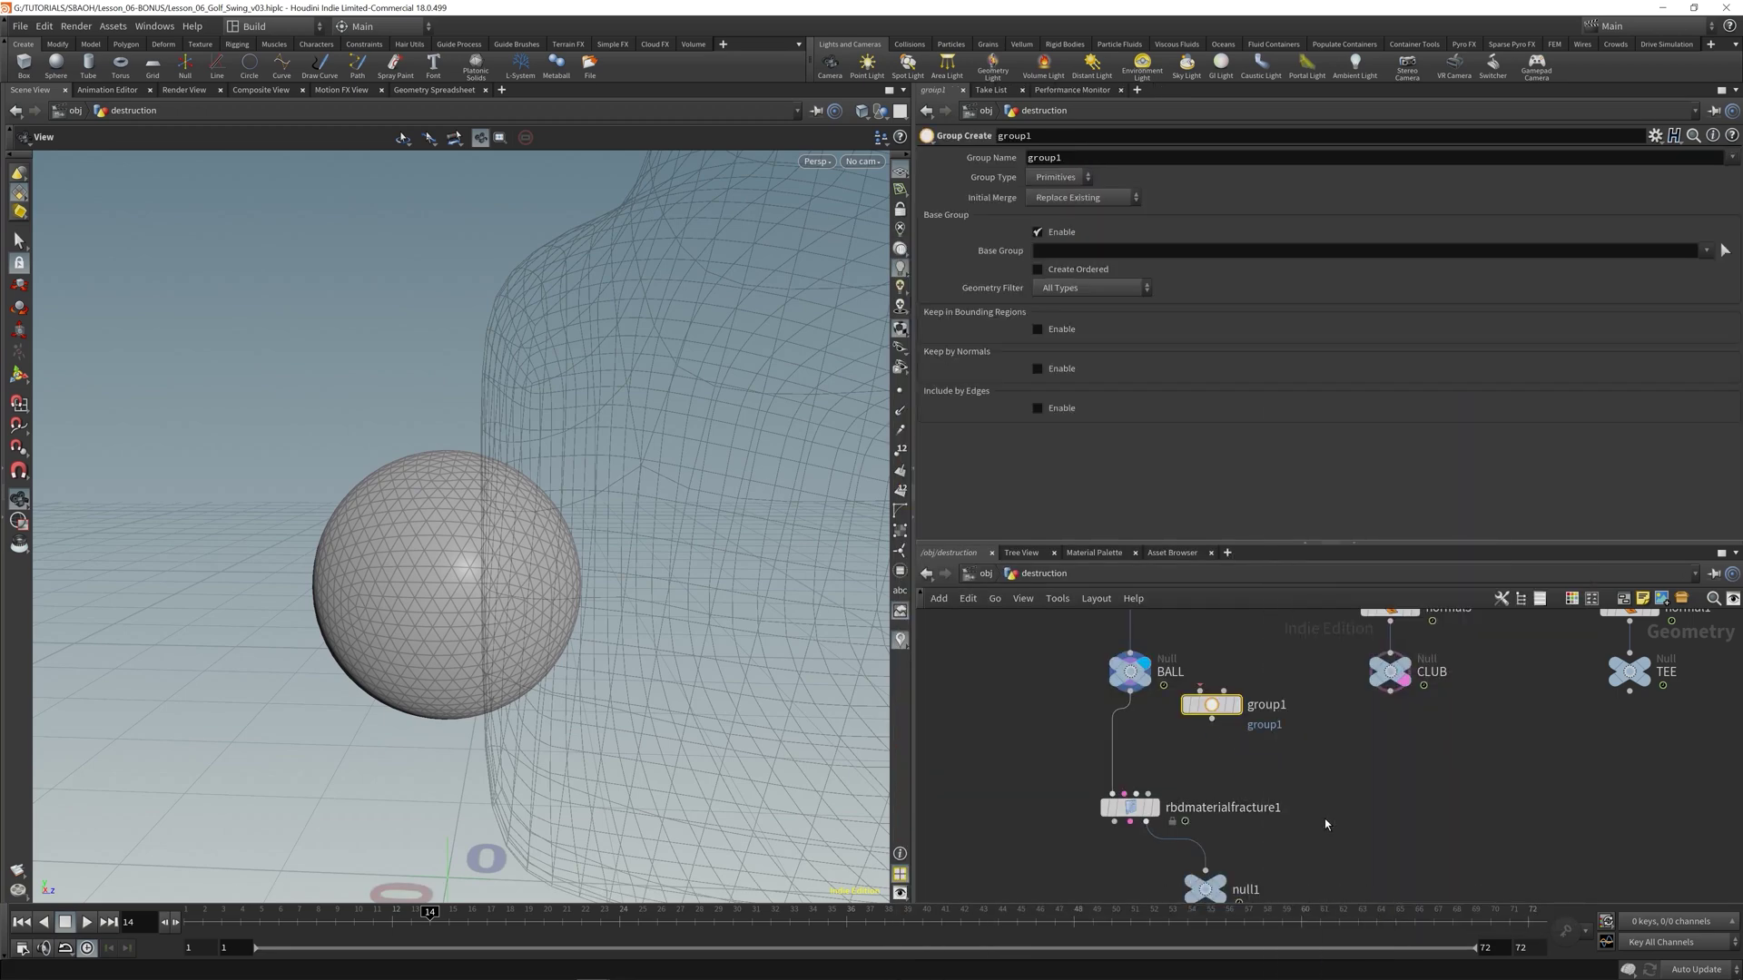
# - Move the fracture, null and Exploded View nodes down, enlarge the network view and reposition the Group node below BALL
pyautogui.moveTo(1066, 802); pyautogui.dragTo(984, 647, button='middle')
pyautogui.moveTo(984, 647); pyautogui.dragTo(1167, 848)
pyautogui.moveTo(1180, 726); pyautogui.dragTo(1187, 816, button='middle')
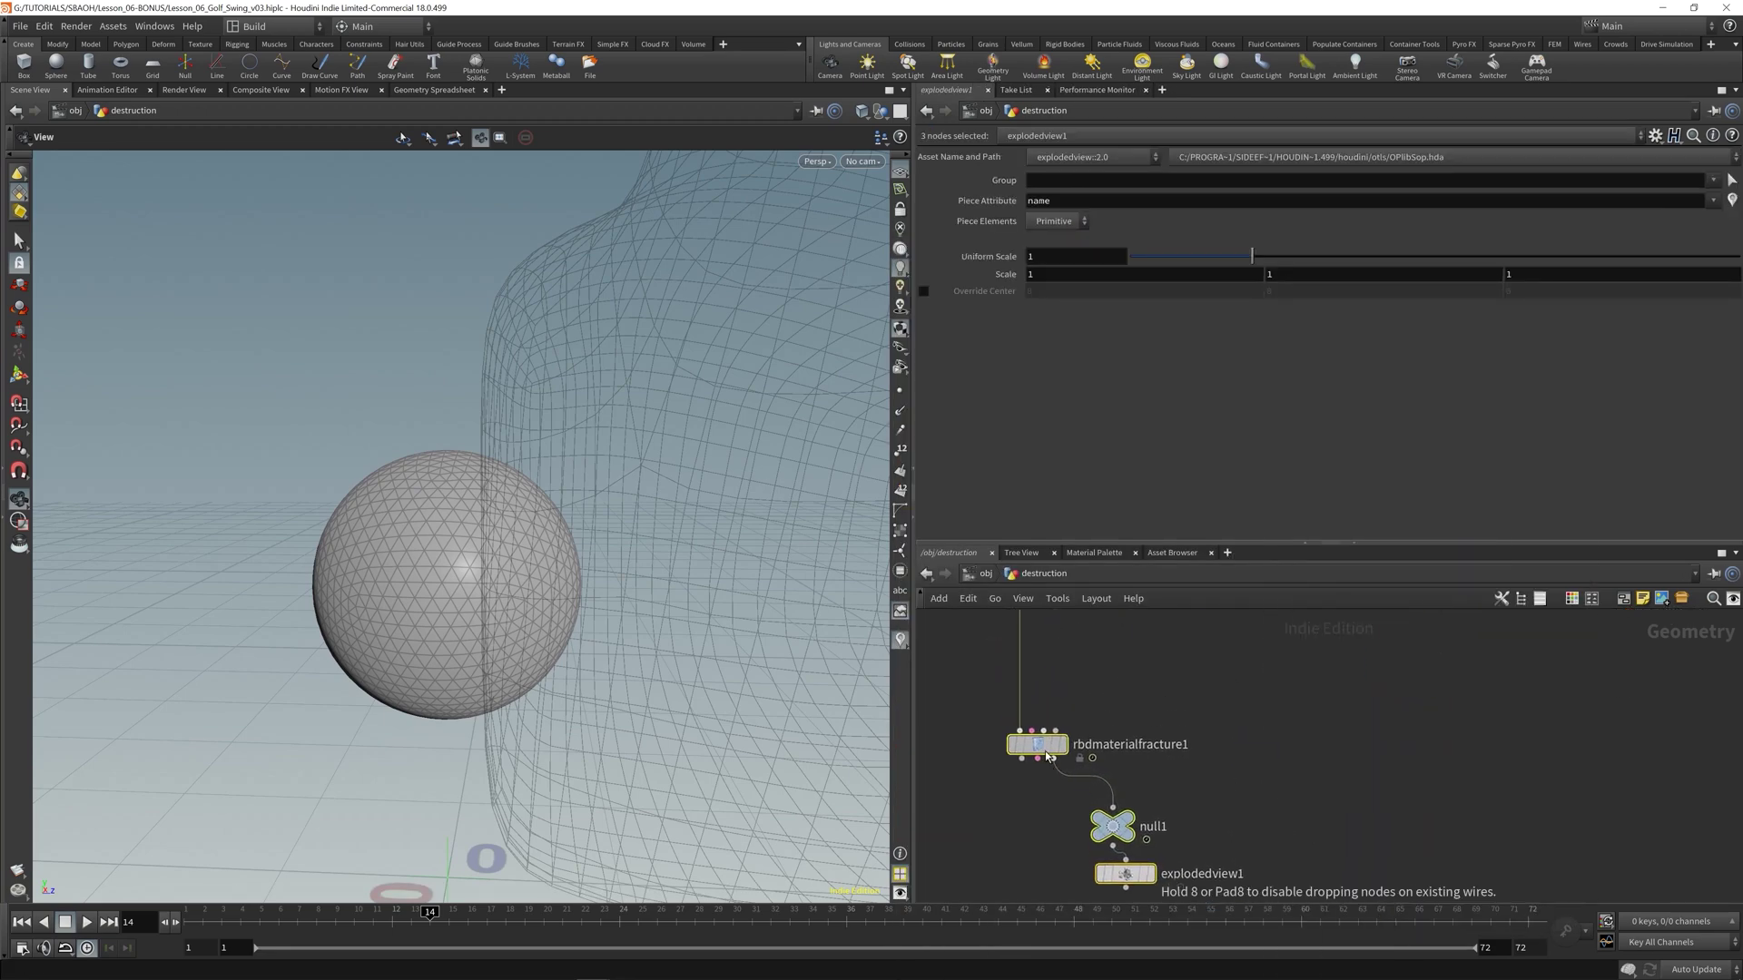
pyautogui.moveTo(1334, 546); pyautogui.dragTo(1334, 448)
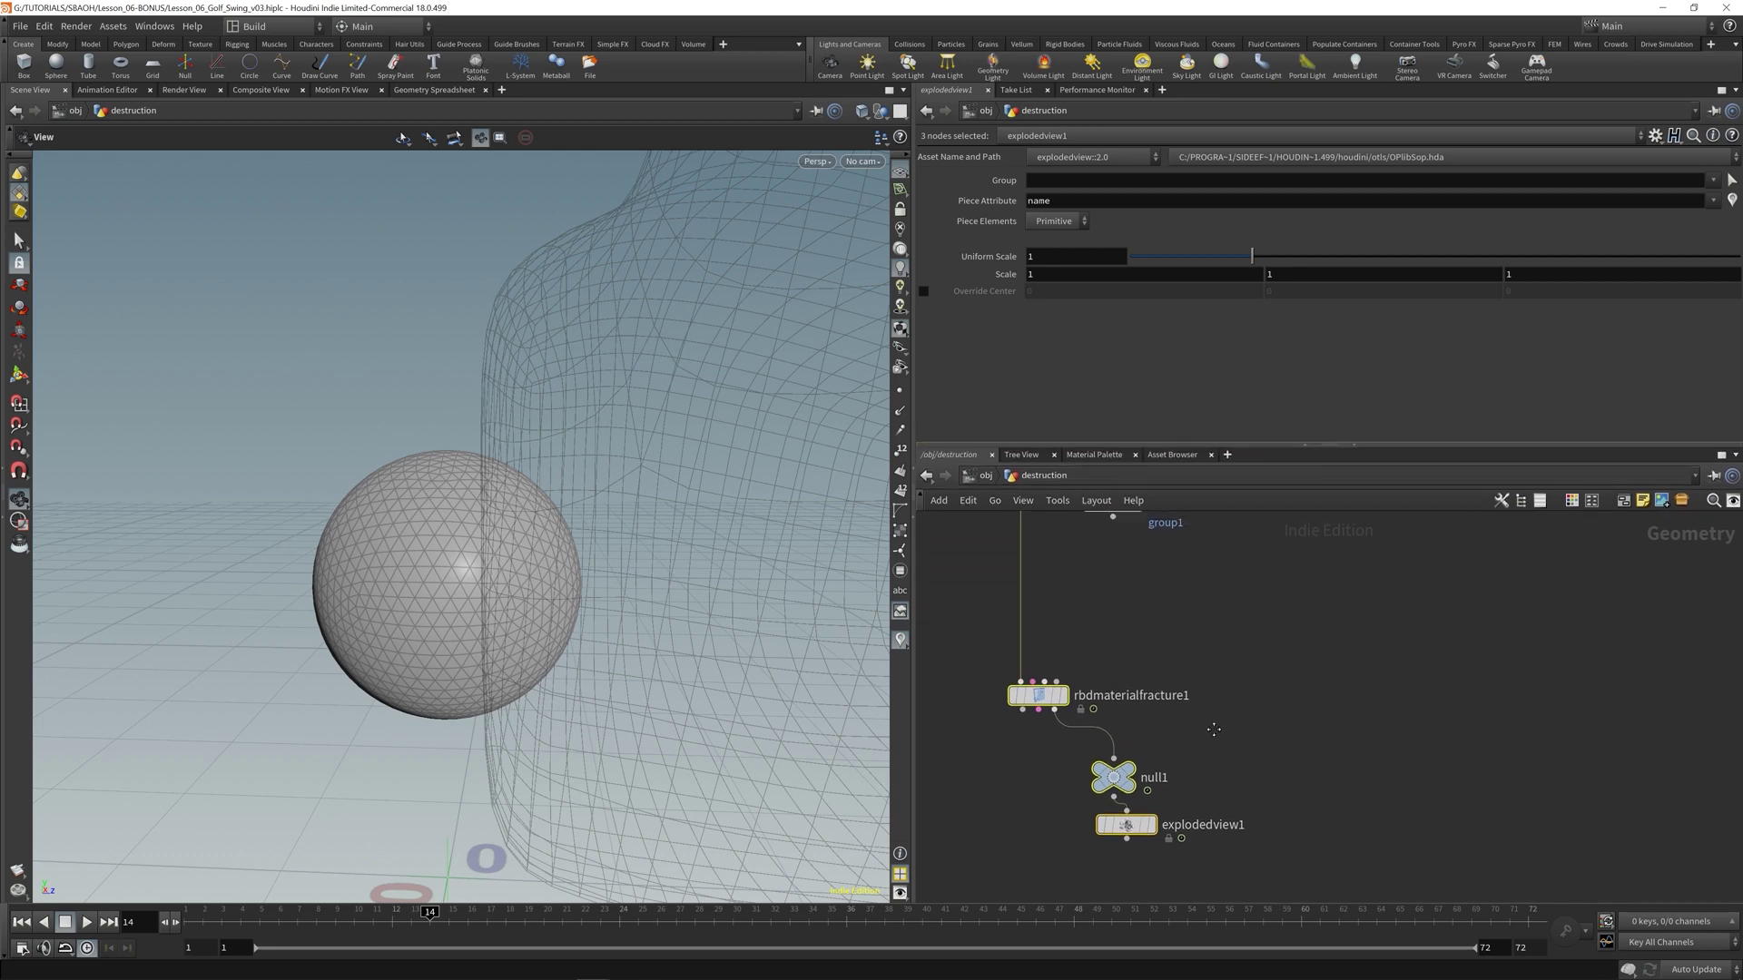
pyautogui.moveTo(1105, 508); pyautogui.dragTo(1162, 672, button='middle')
pyautogui.moveTo(1160, 672); pyautogui.dragTo(1161, 724)
# - Connect the BALL null to the Group node's first input and display it, saving the scene
pyautogui.click(1082, 661)
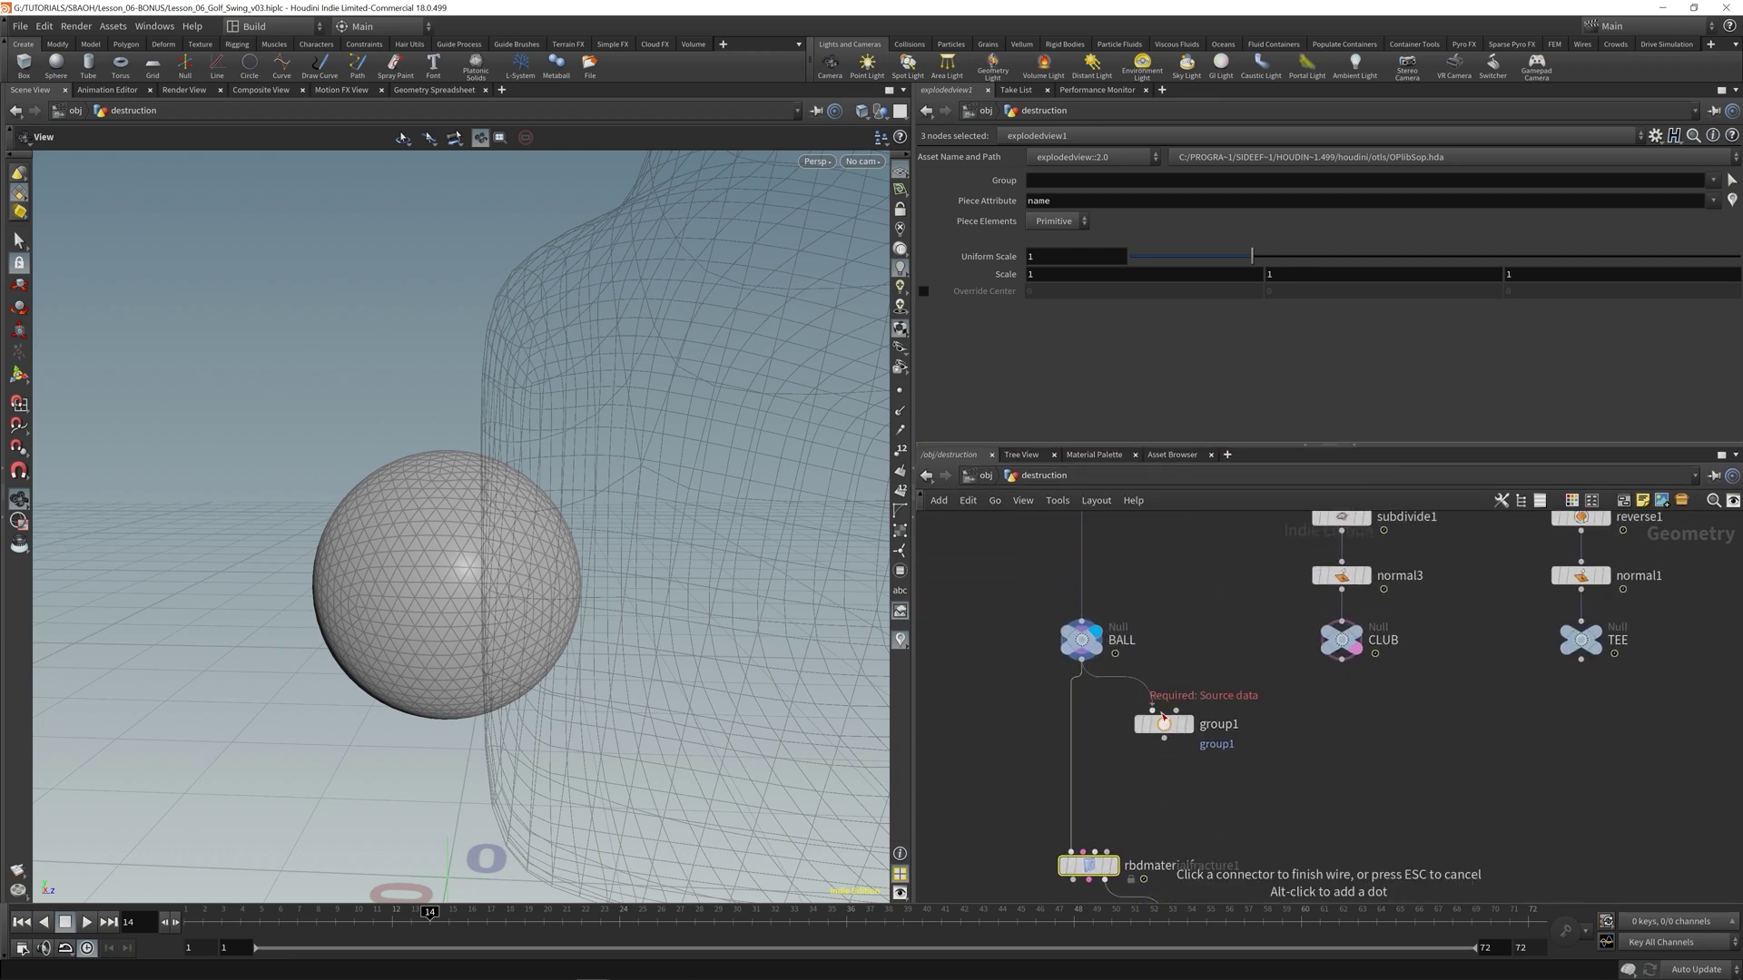
pyautogui.click(1152, 710)
pyautogui.hotkey('ctrl', 's')
pyautogui.click(1196, 692)
pyautogui.click(1167, 726)
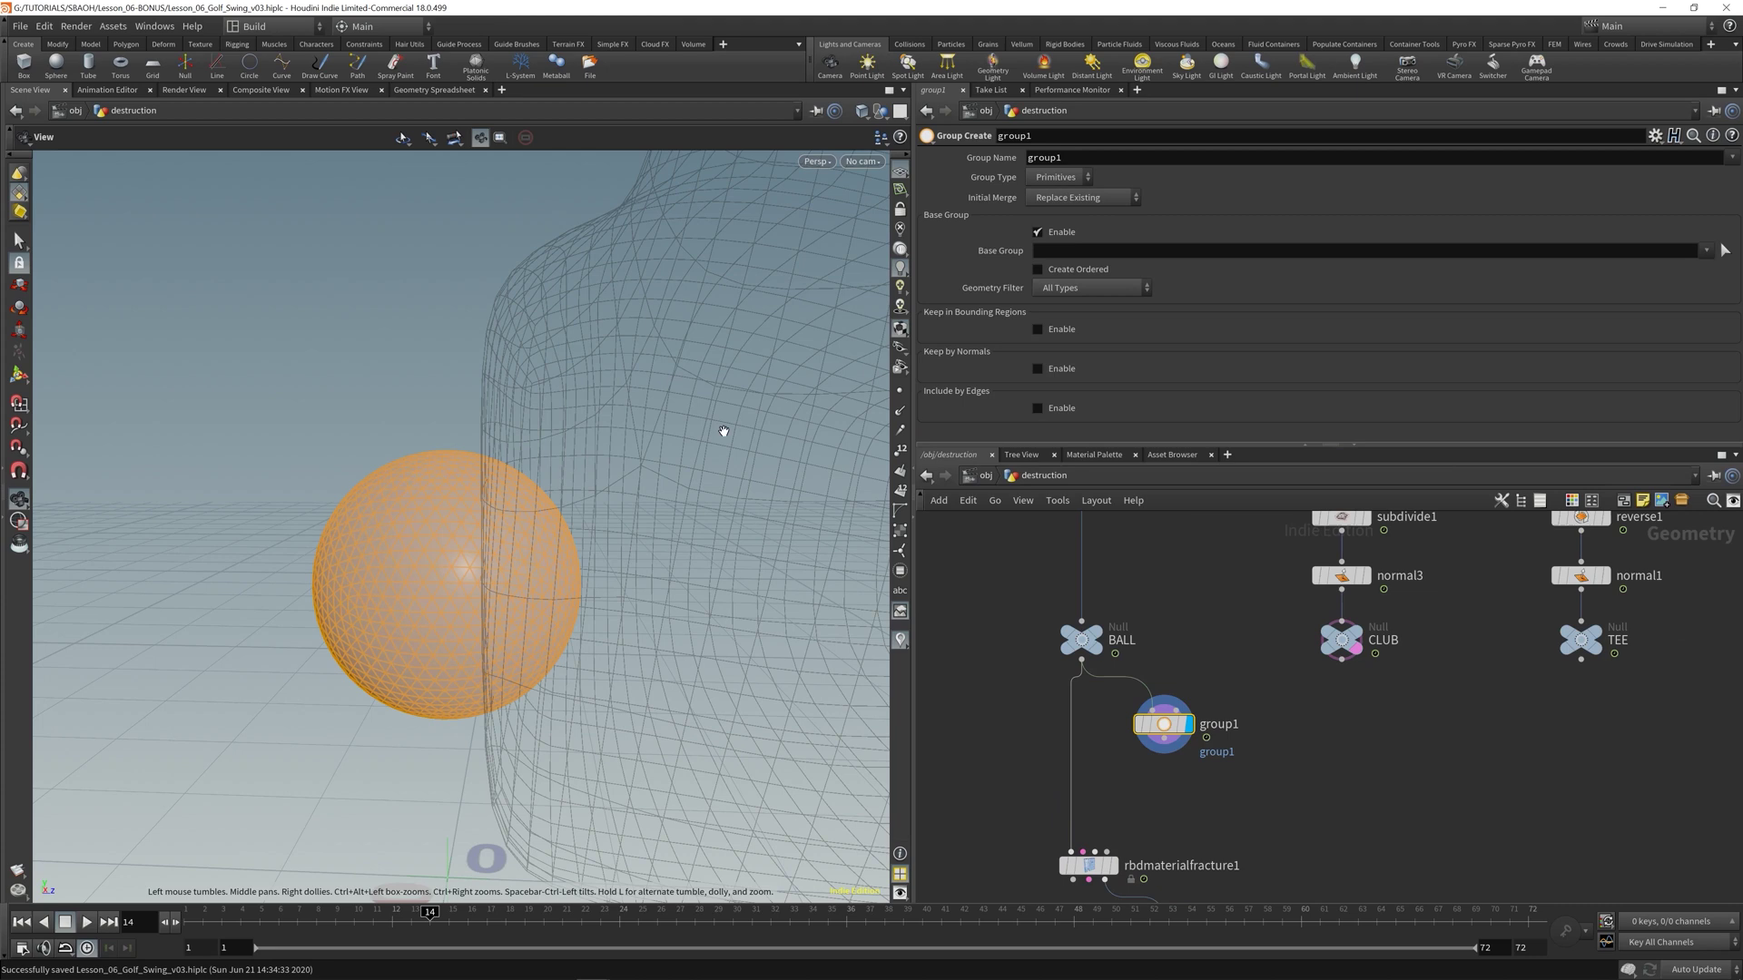
# - Set the Group node's type to Points and name the group impact_region
pyautogui.click(1071, 178)
pyautogui.click(1055, 210)
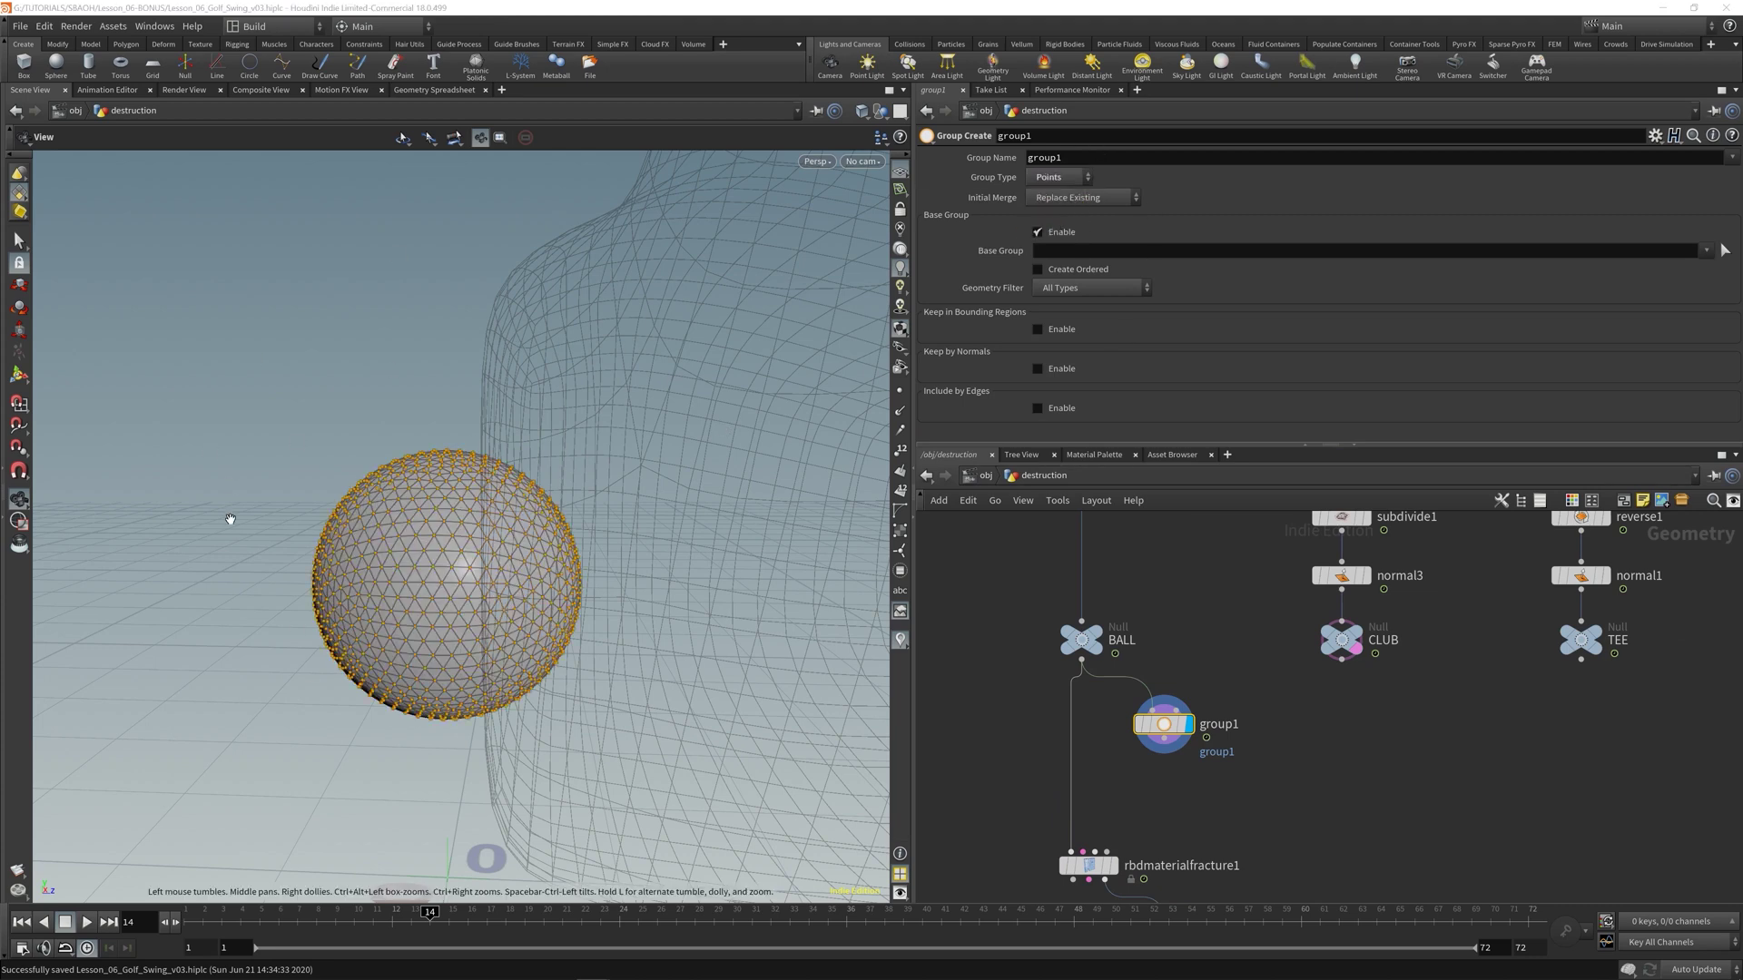
pyautogui.click(1086, 161)
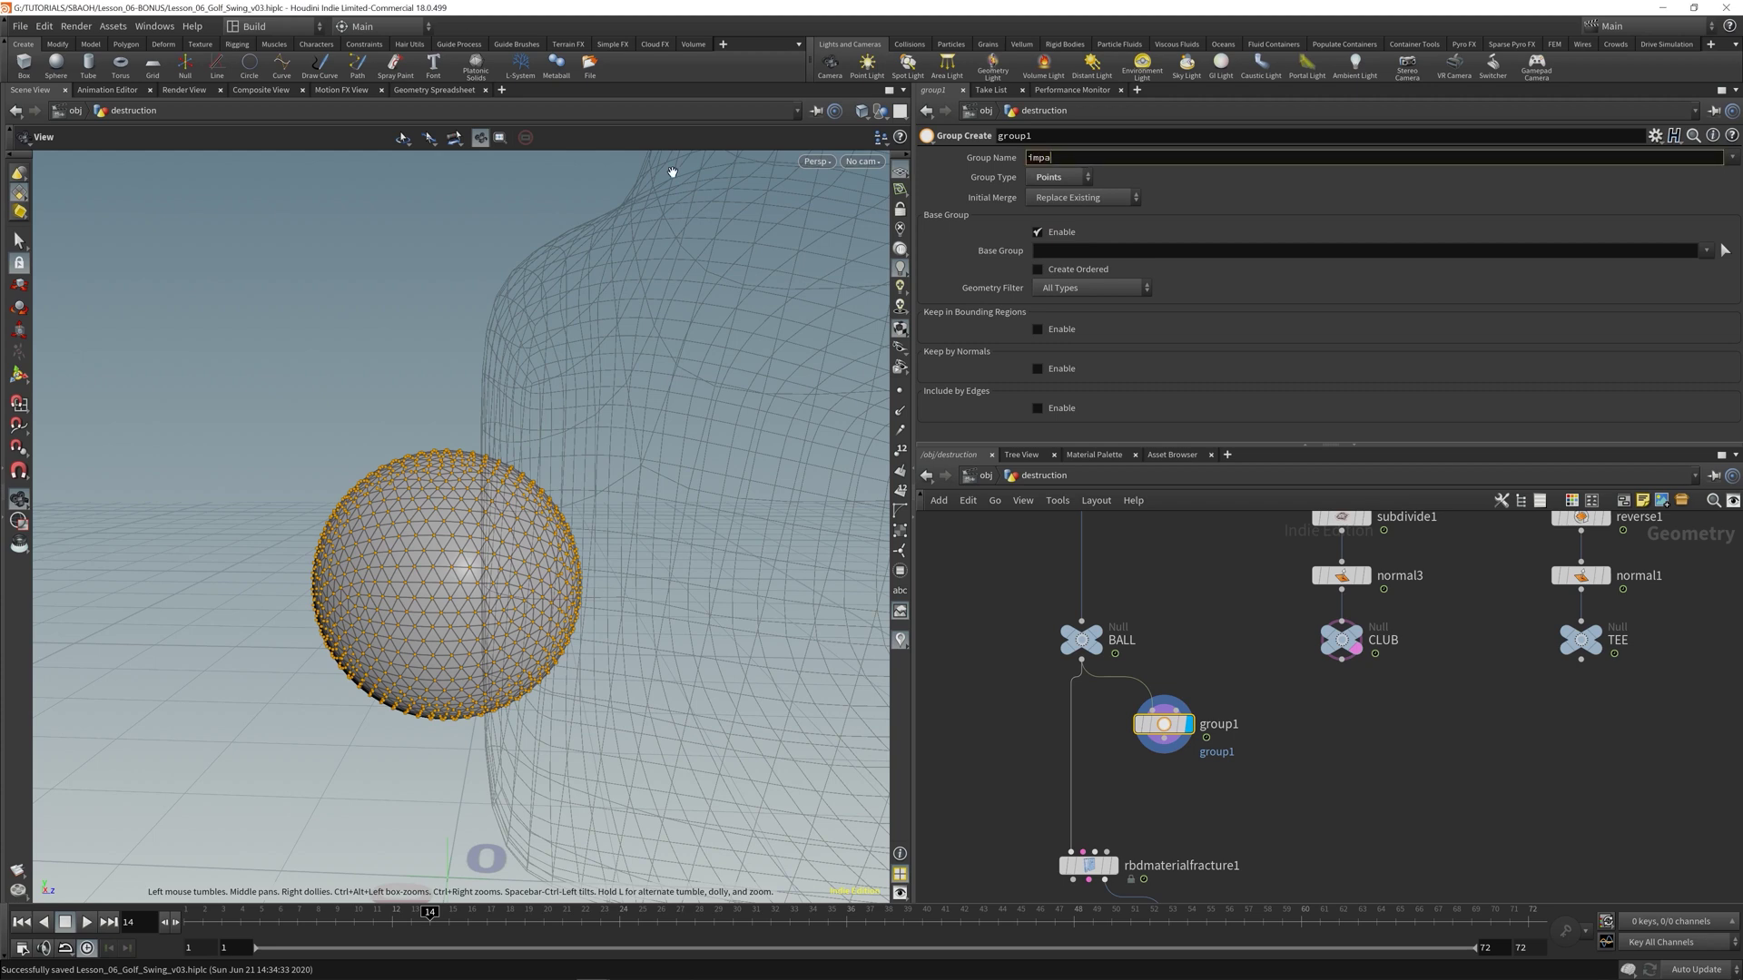
pyautogui.write('impact_region\\')
pyautogui.press('Return')
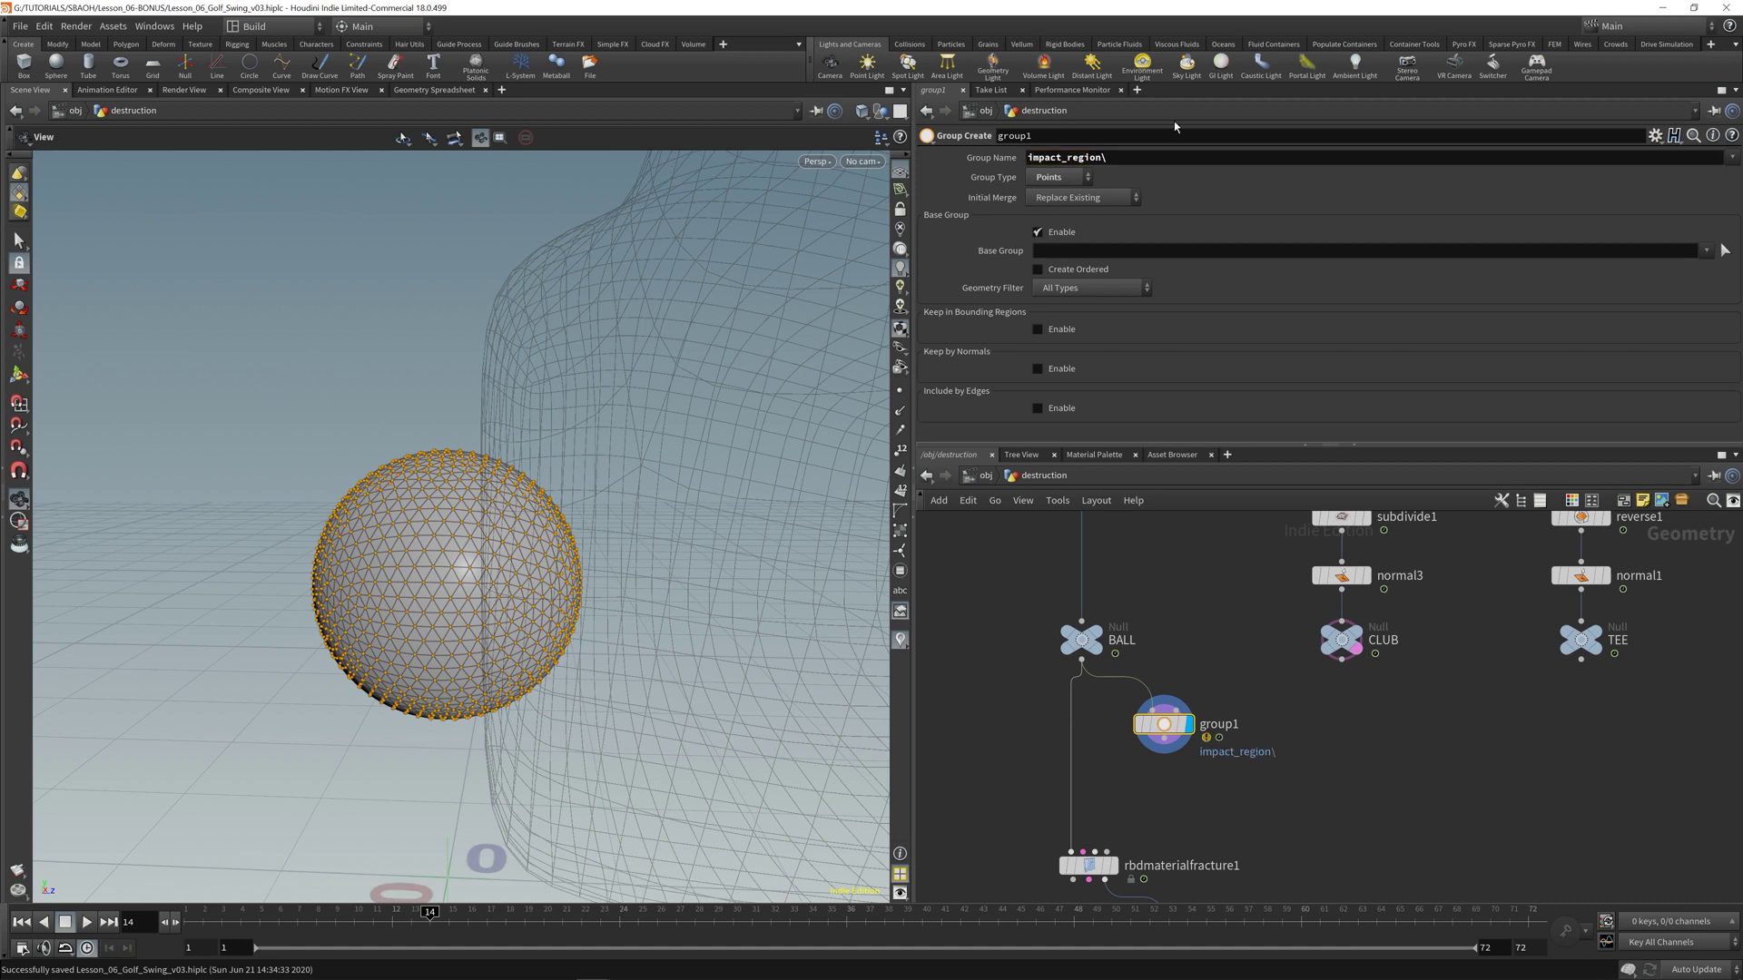
pyautogui.click(1125, 157)
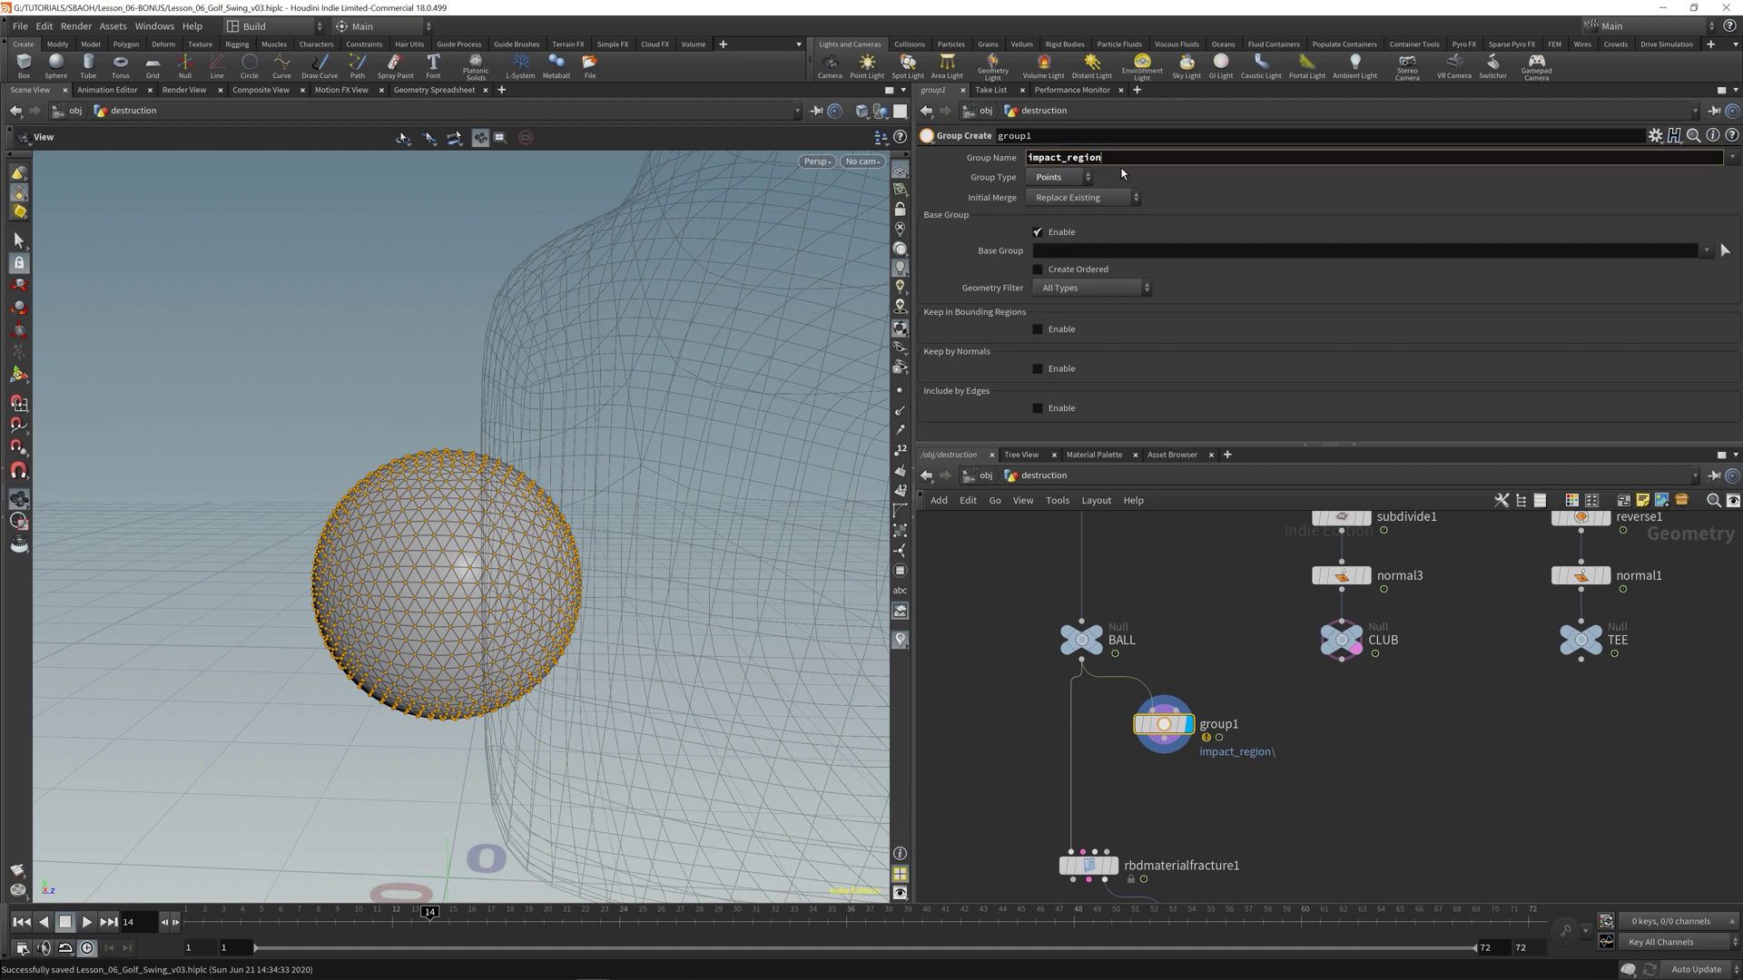
pyautogui.press('Return')
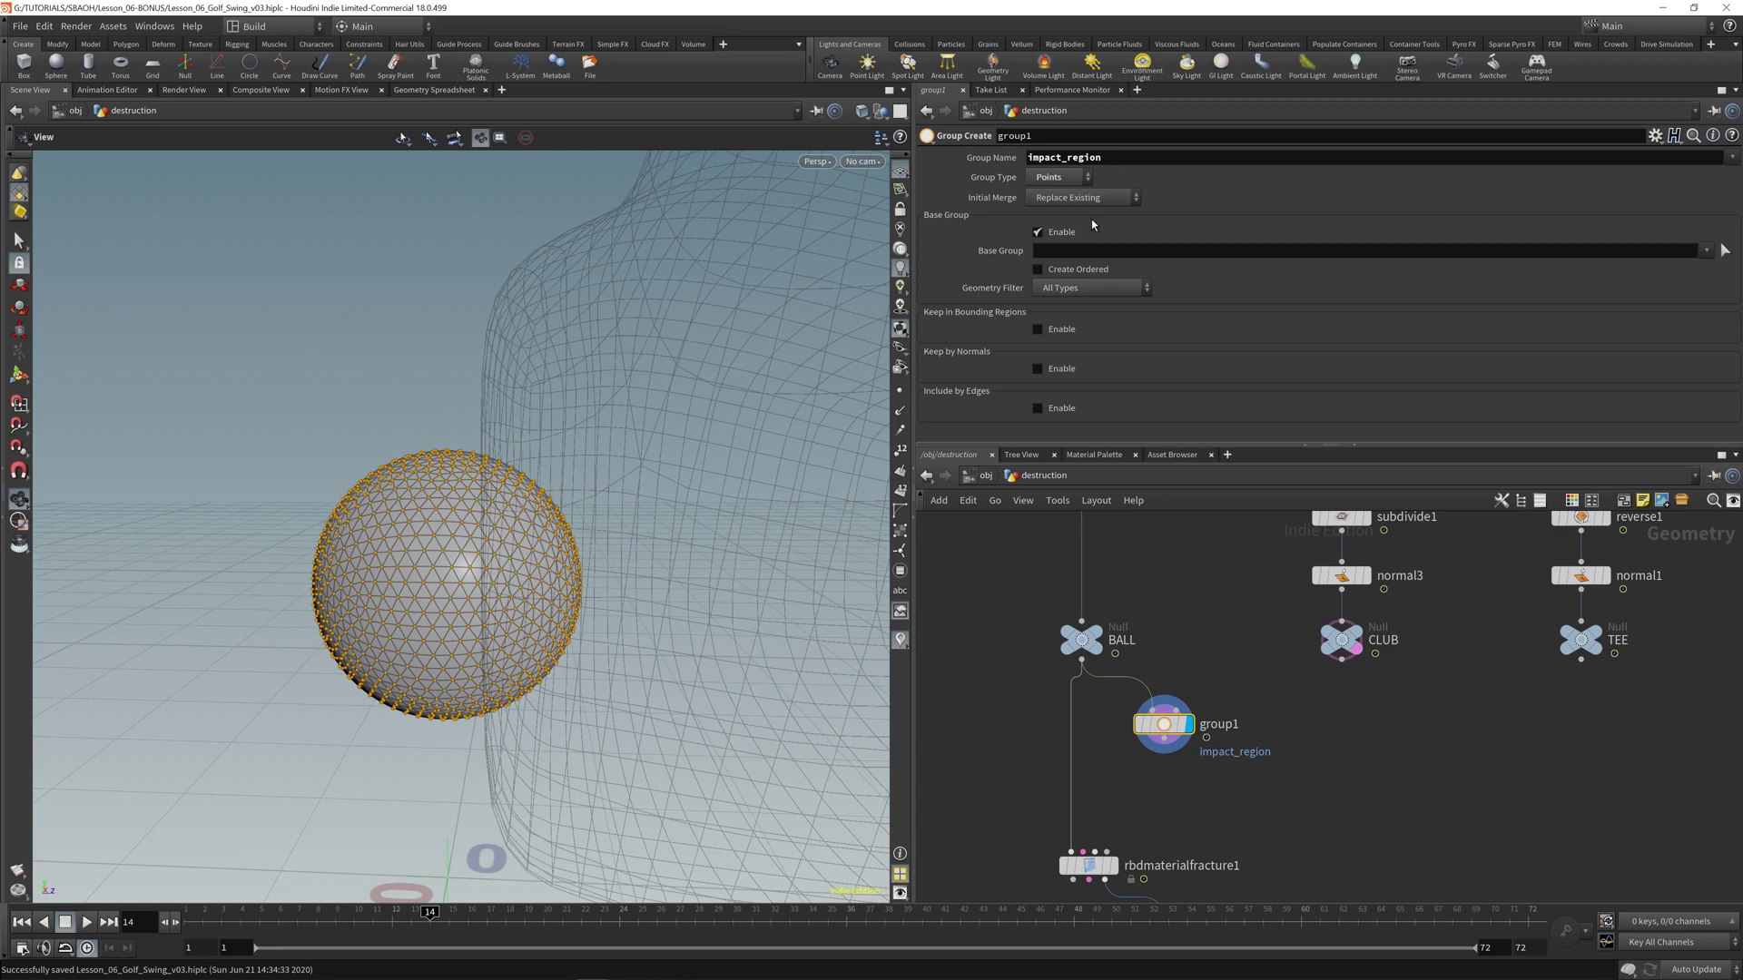
# - Disable Base Group and enable Keep by Normals on the impact_region group with a Spread Angle of 20
pyautogui.click(1038, 233)
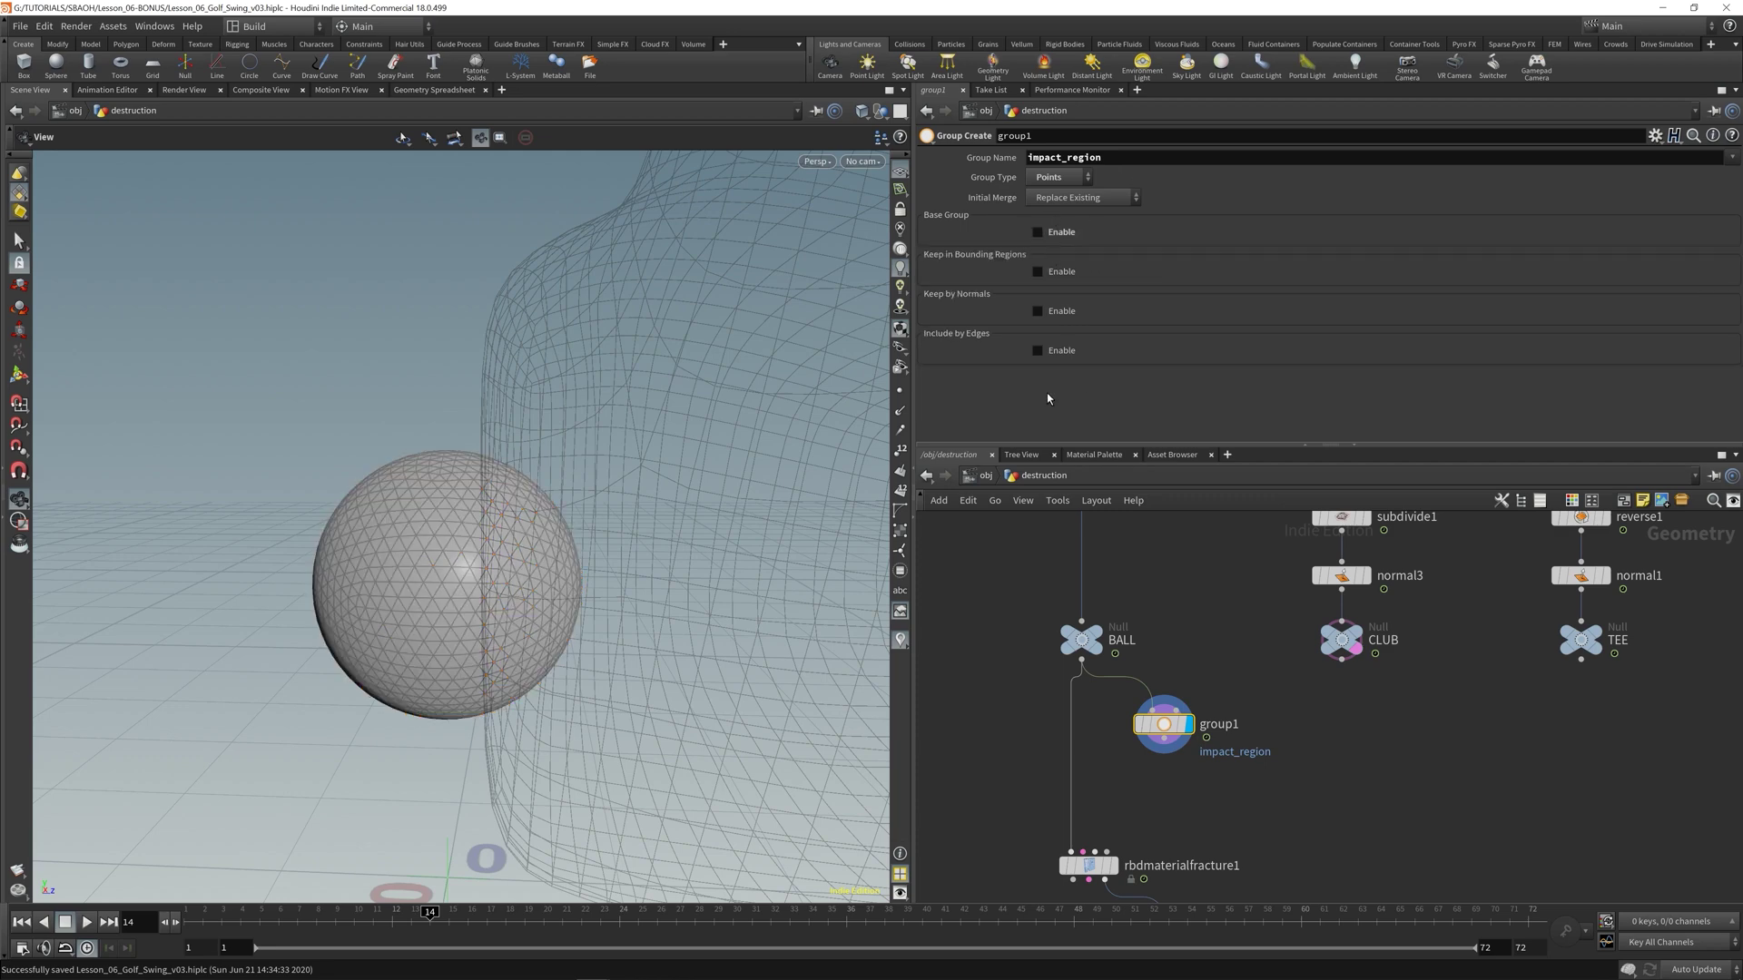
pyautogui.click(1039, 311)
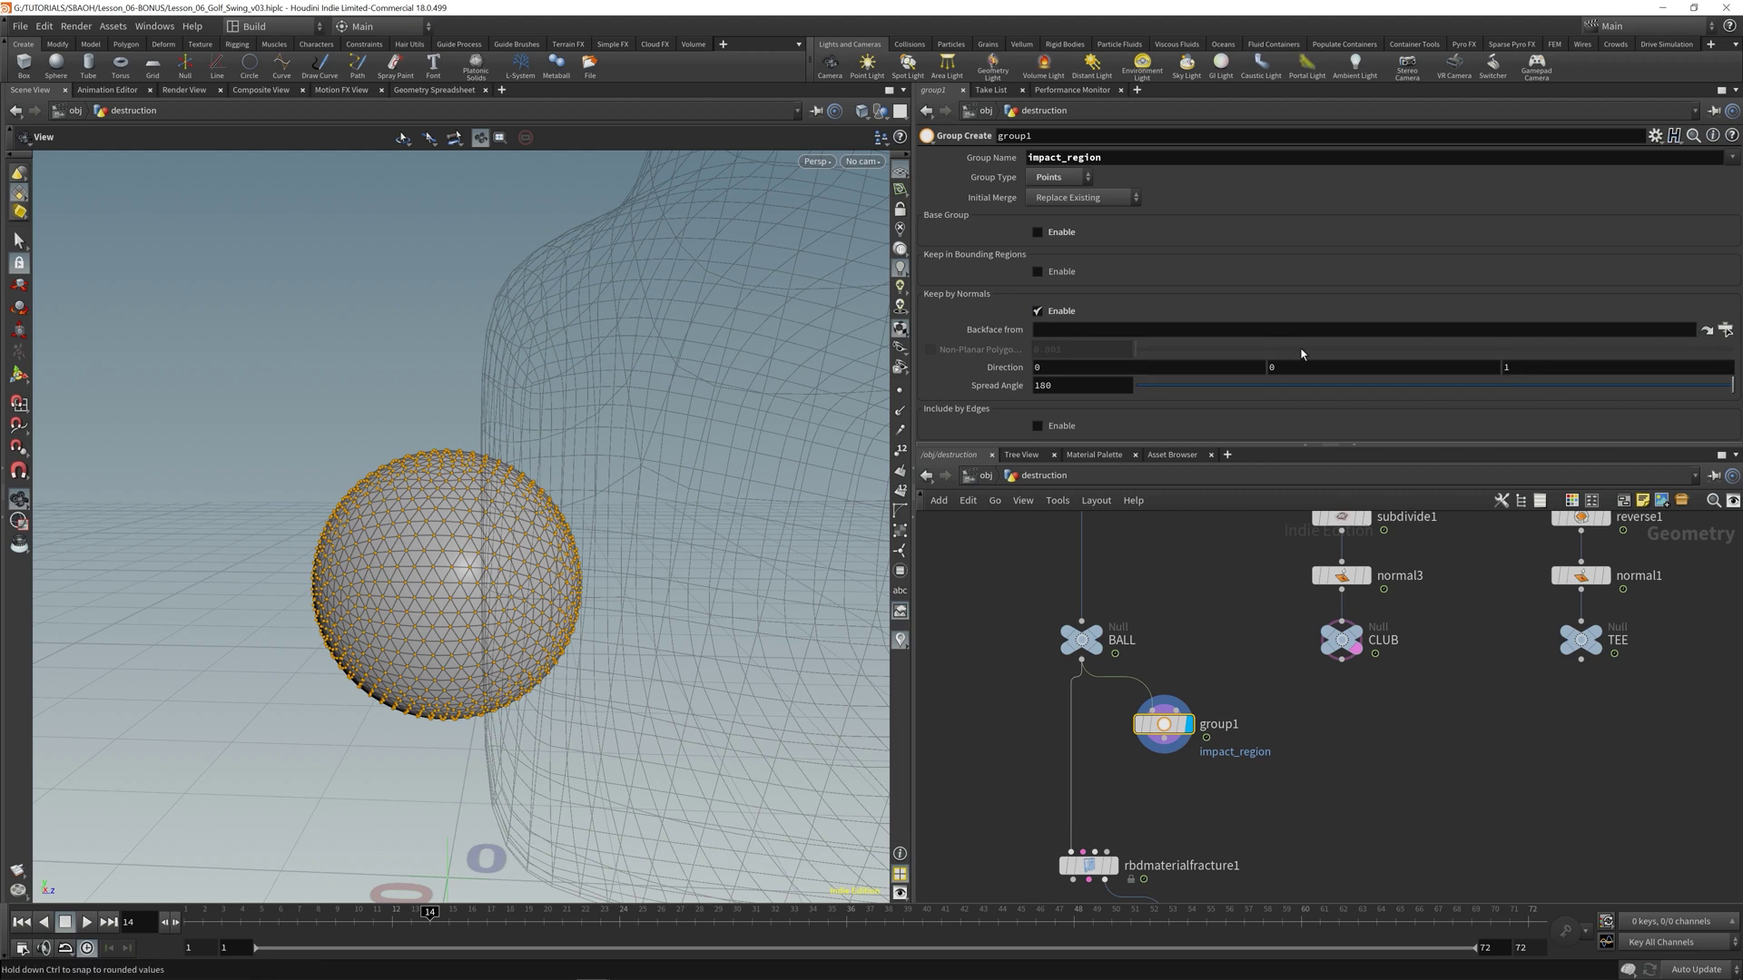
pyautogui.moveTo(1730, 385); pyautogui.dragTo(1254, 387)
pyautogui.moveTo(506, 537); pyautogui.dragTo(617, 585, button='right')
pyautogui.moveTo(1254, 386); pyautogui.dragTo(1206, 398)
pyautogui.moveTo(793, 439); pyautogui.dragTo(548, 471)
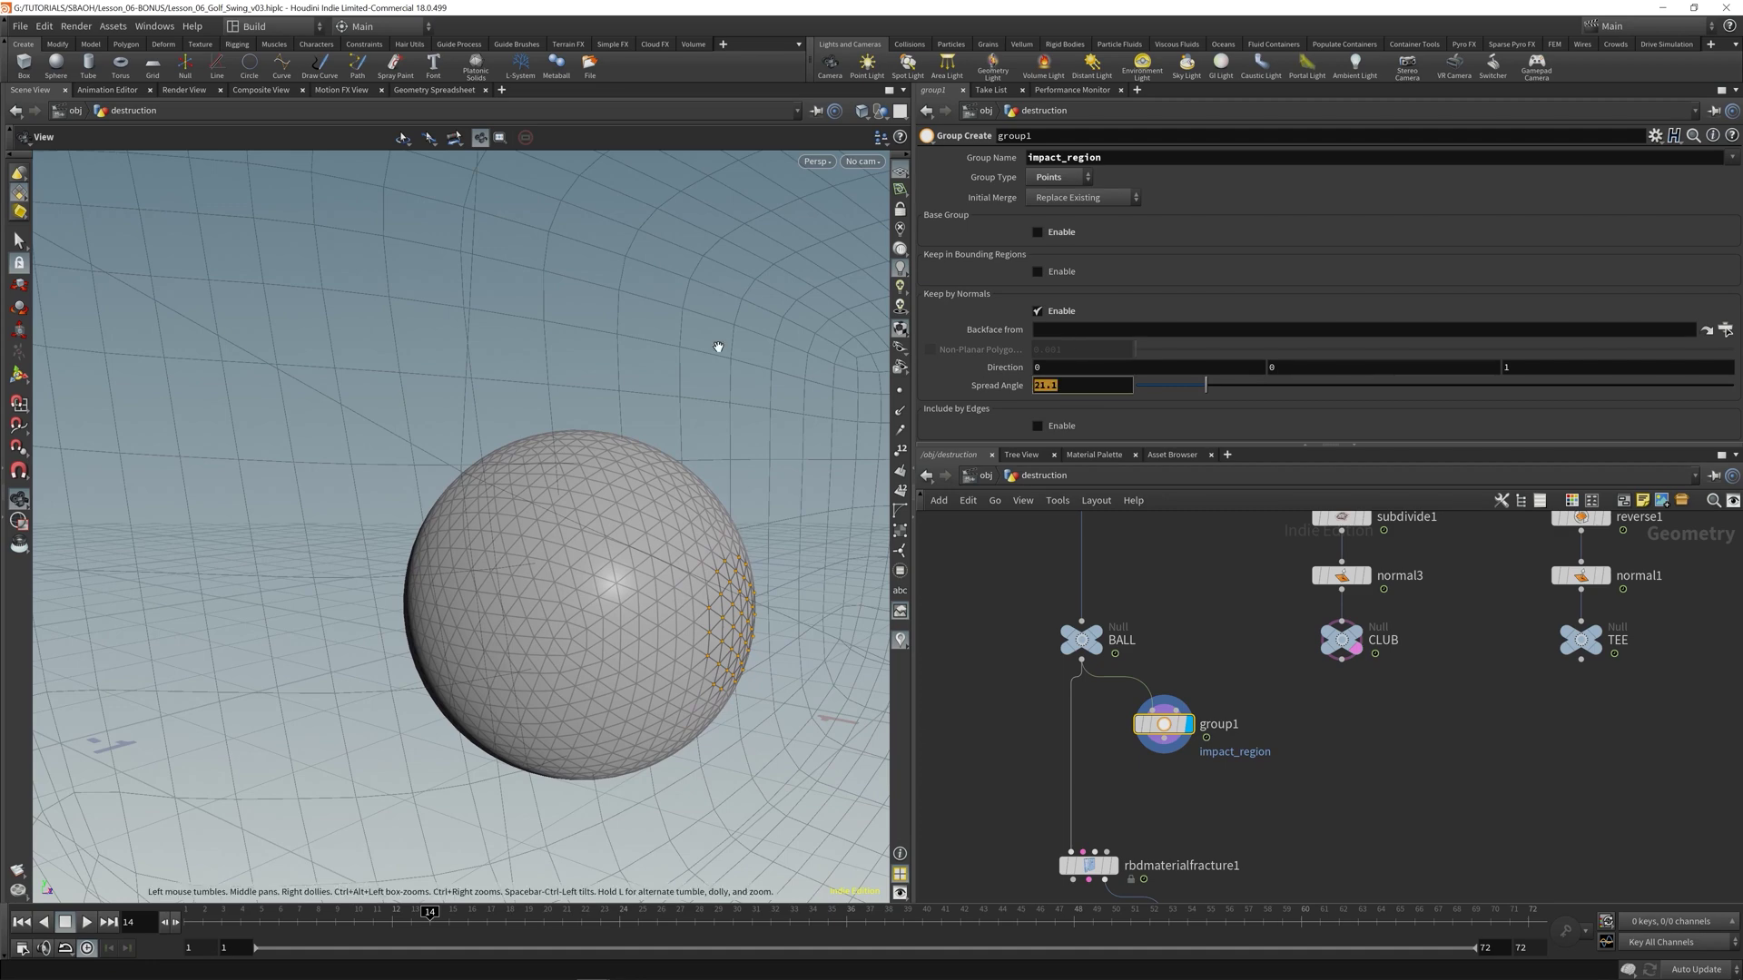
pyautogui.moveTo(808, 637); pyautogui.dragTo(409, 517)
pyautogui.moveTo(638, 618); pyautogui.dragTo(786, 611, button='right')
pyautogui.moveTo(726, 615); pyautogui.dragTo(509, 533, button='middle')
pyautogui.moveTo(508, 533); pyautogui.dragTo(441, 531)
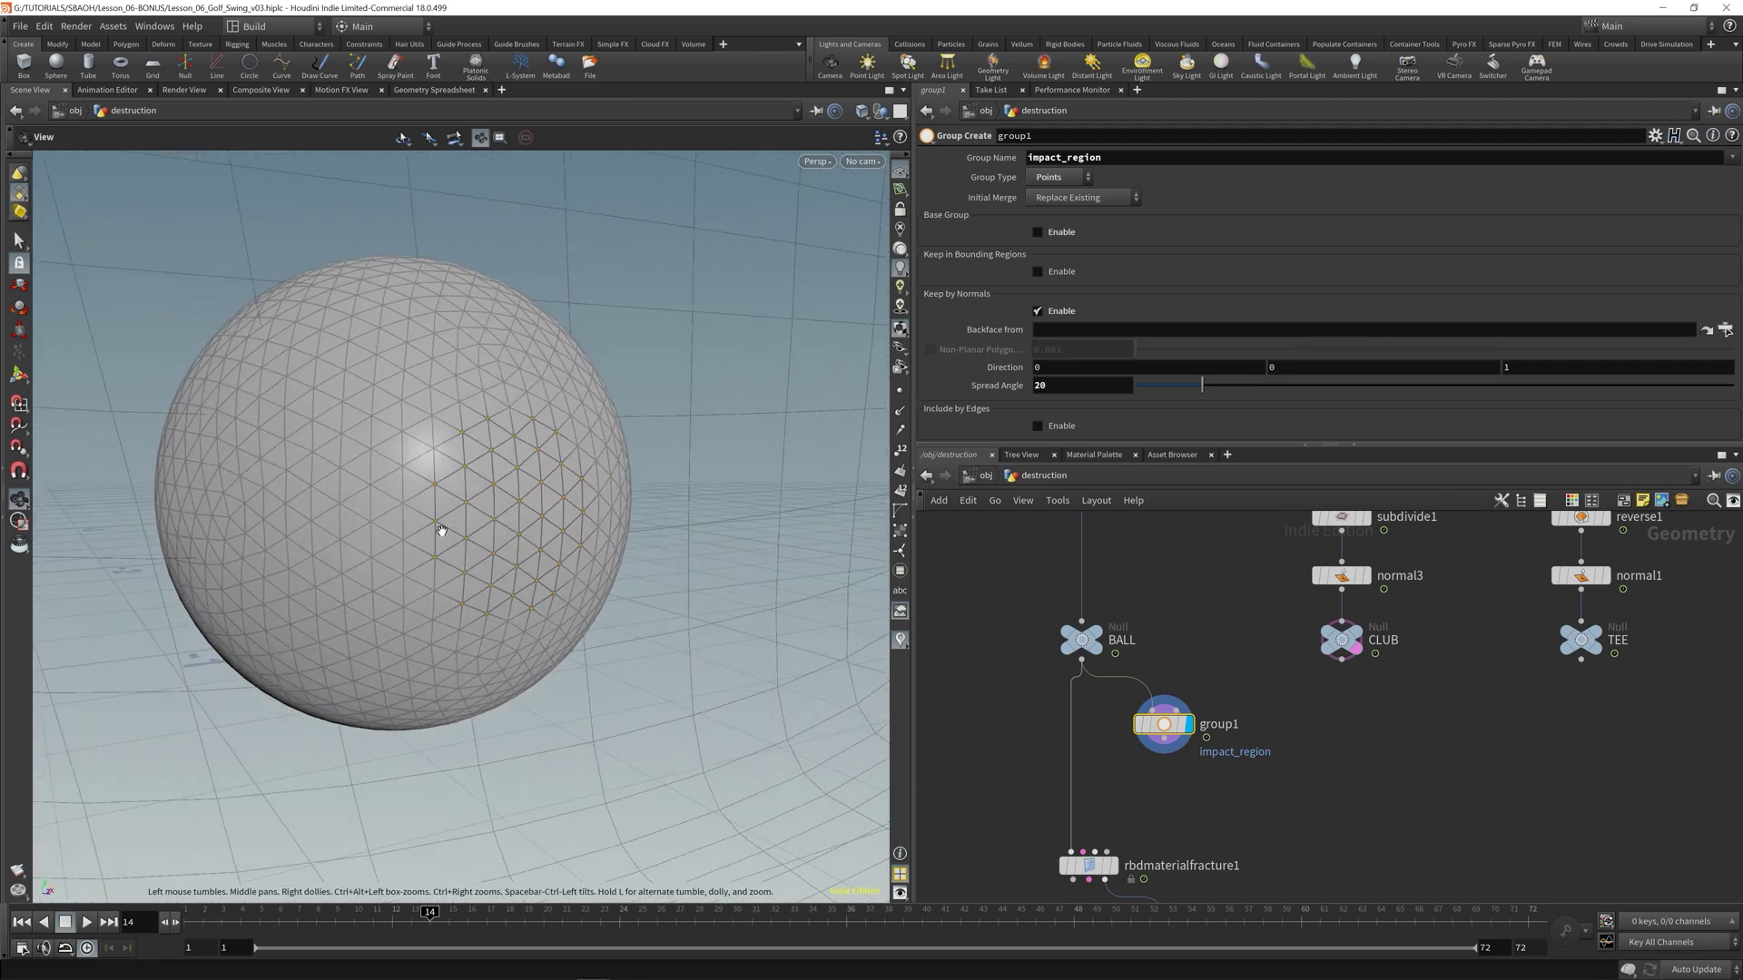
pyautogui.moveTo(427, 417); pyautogui.dragTo(538, 530)
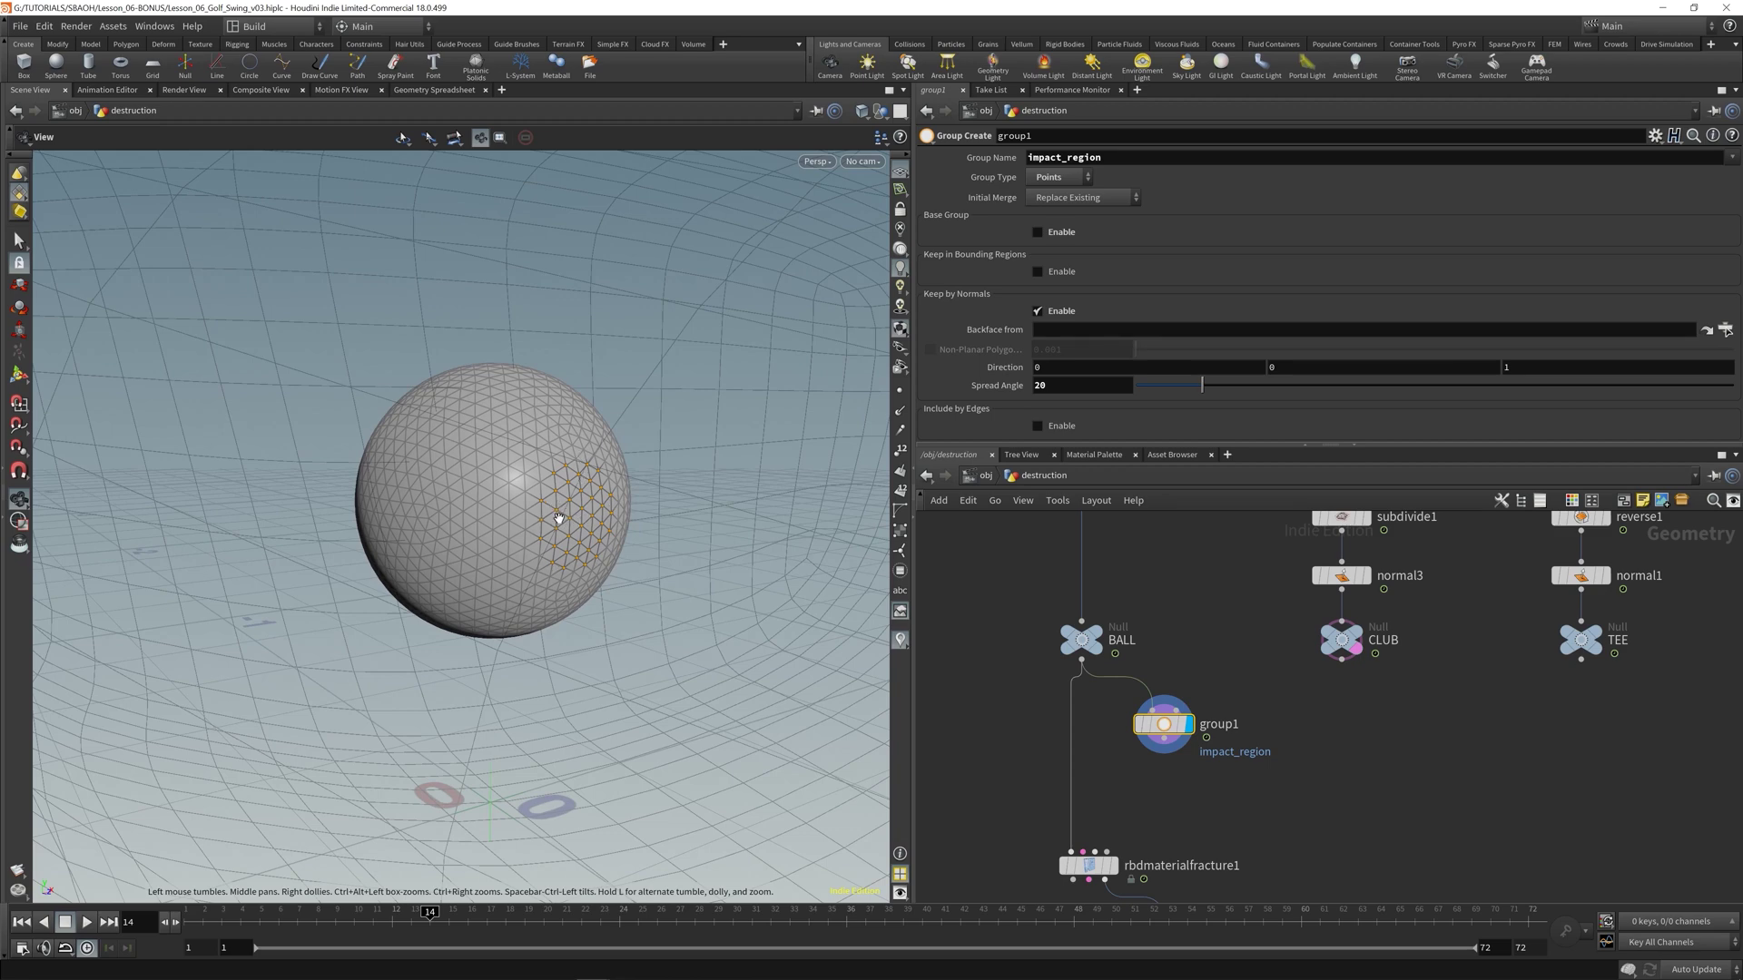
pyautogui.moveTo(558, 517)
pyautogui.mouseDown()
pyautogui.moveTo(790, 506)
pyautogui.moveTo(545, 517)
pyautogui.moveTo(577, 514)
pyautogui.mouseUp()
# - Open the viewport's display options and raise the particle Point Size in the geometry settings
pyautogui.press('d')
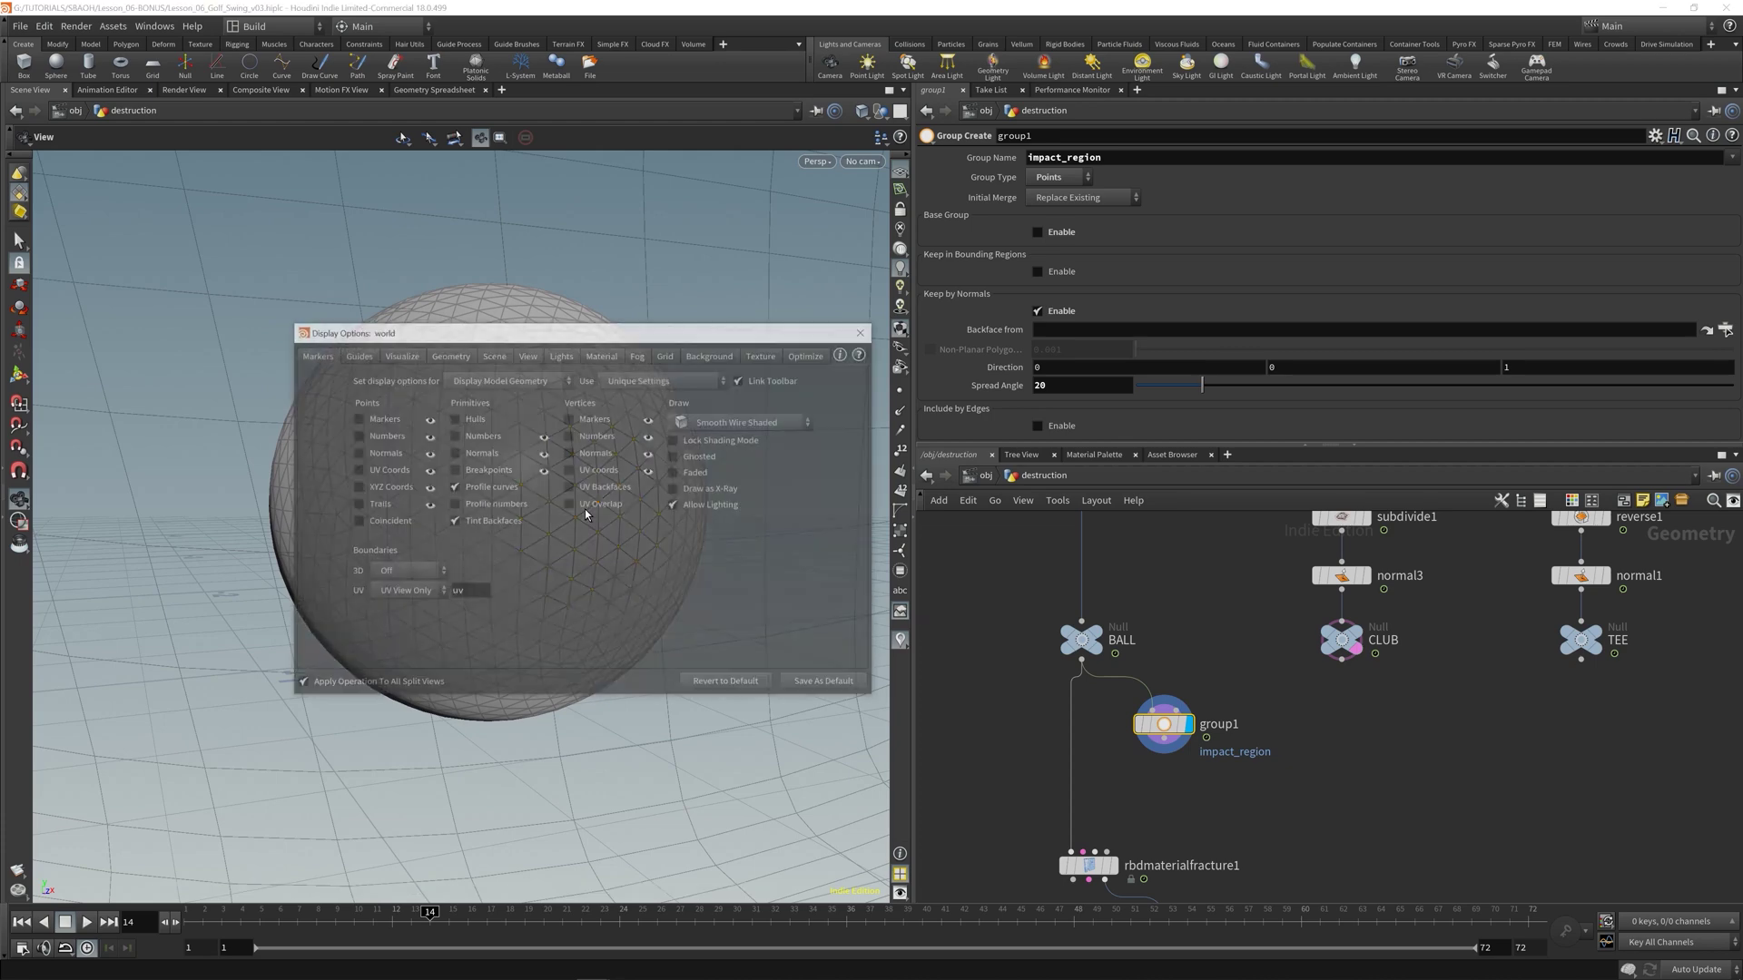
pyautogui.click(461, 356)
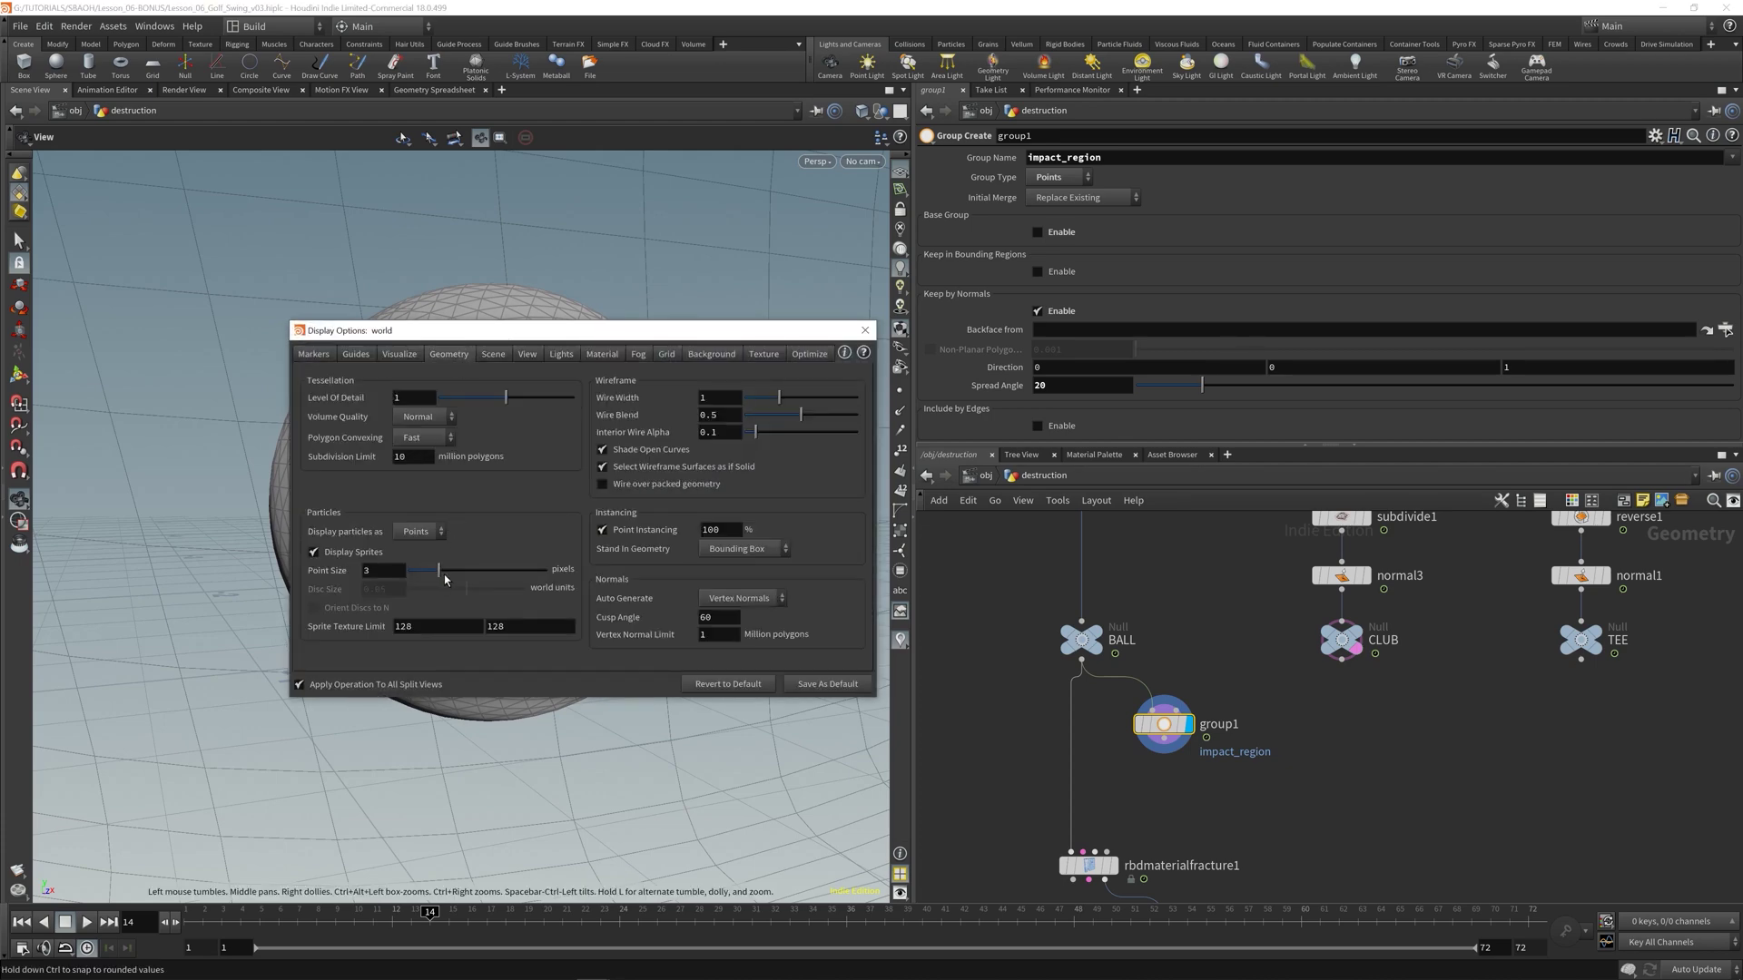
pyautogui.moveTo(595, 341); pyautogui.dragTo(1262, 369)
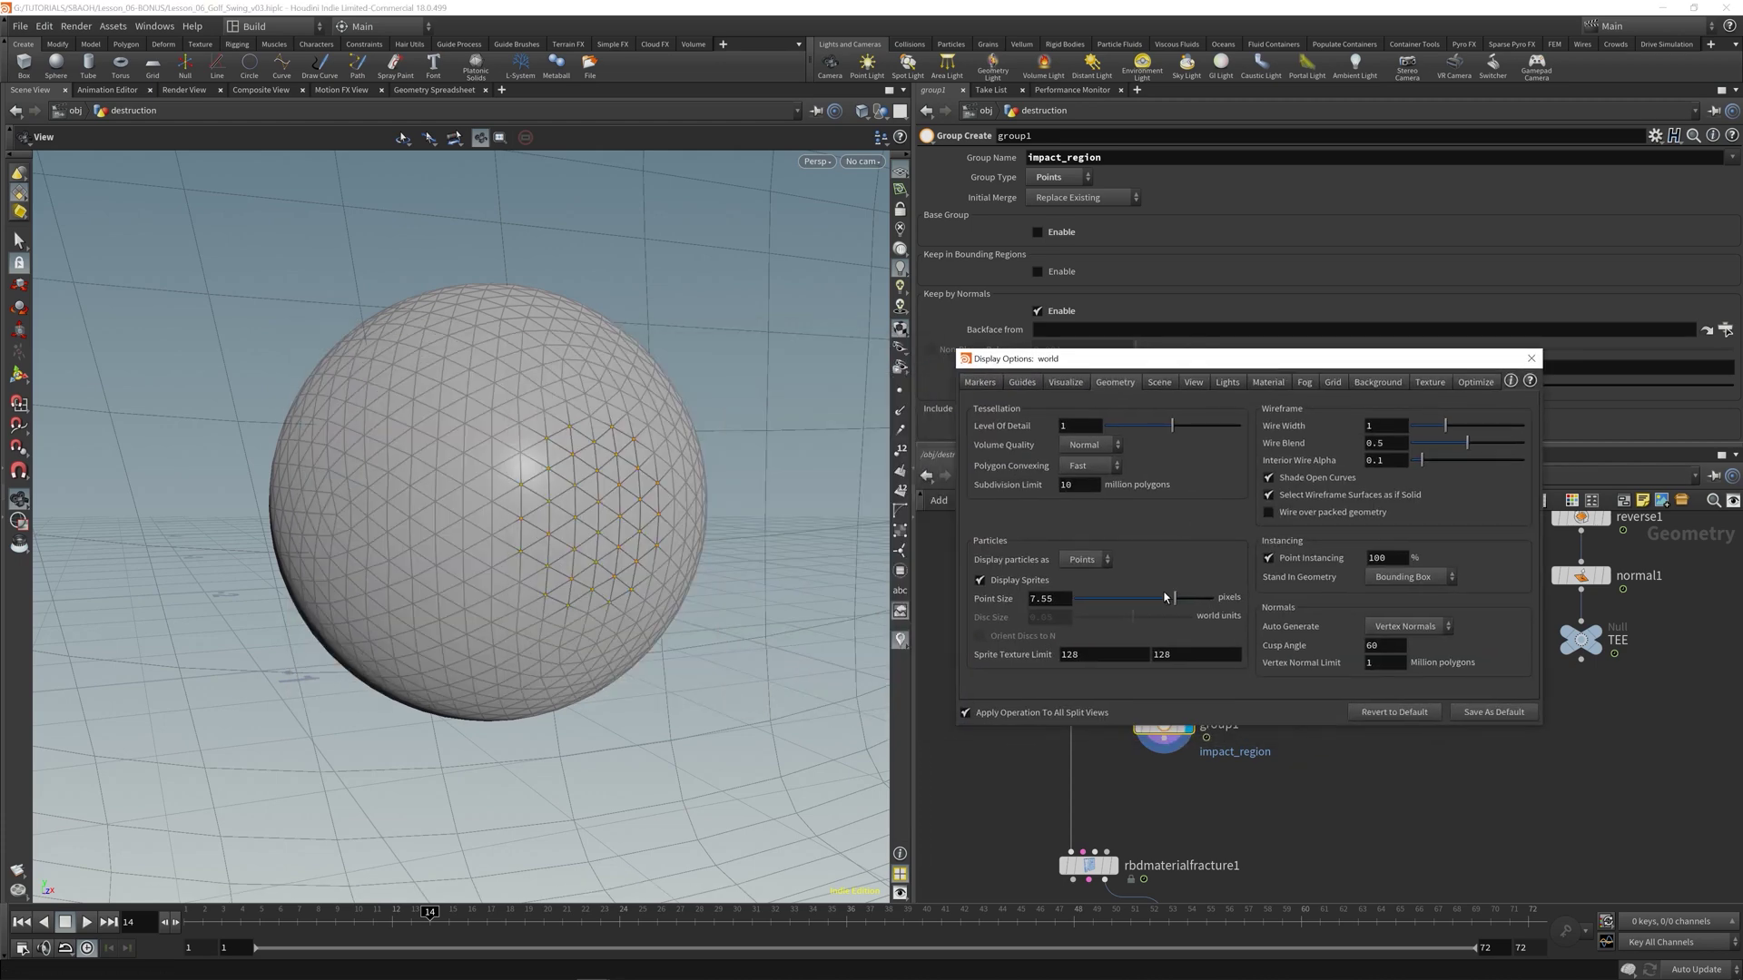
pyautogui.moveTo(1174, 598); pyautogui.dragTo(1215, 602)
pyautogui.moveTo(1155, 601); pyautogui.dragTo(1153, 600)
# - Set the guides' Point marker size to 7.43 to enlarge the group points and close the display options
pyautogui.click(1065, 381)
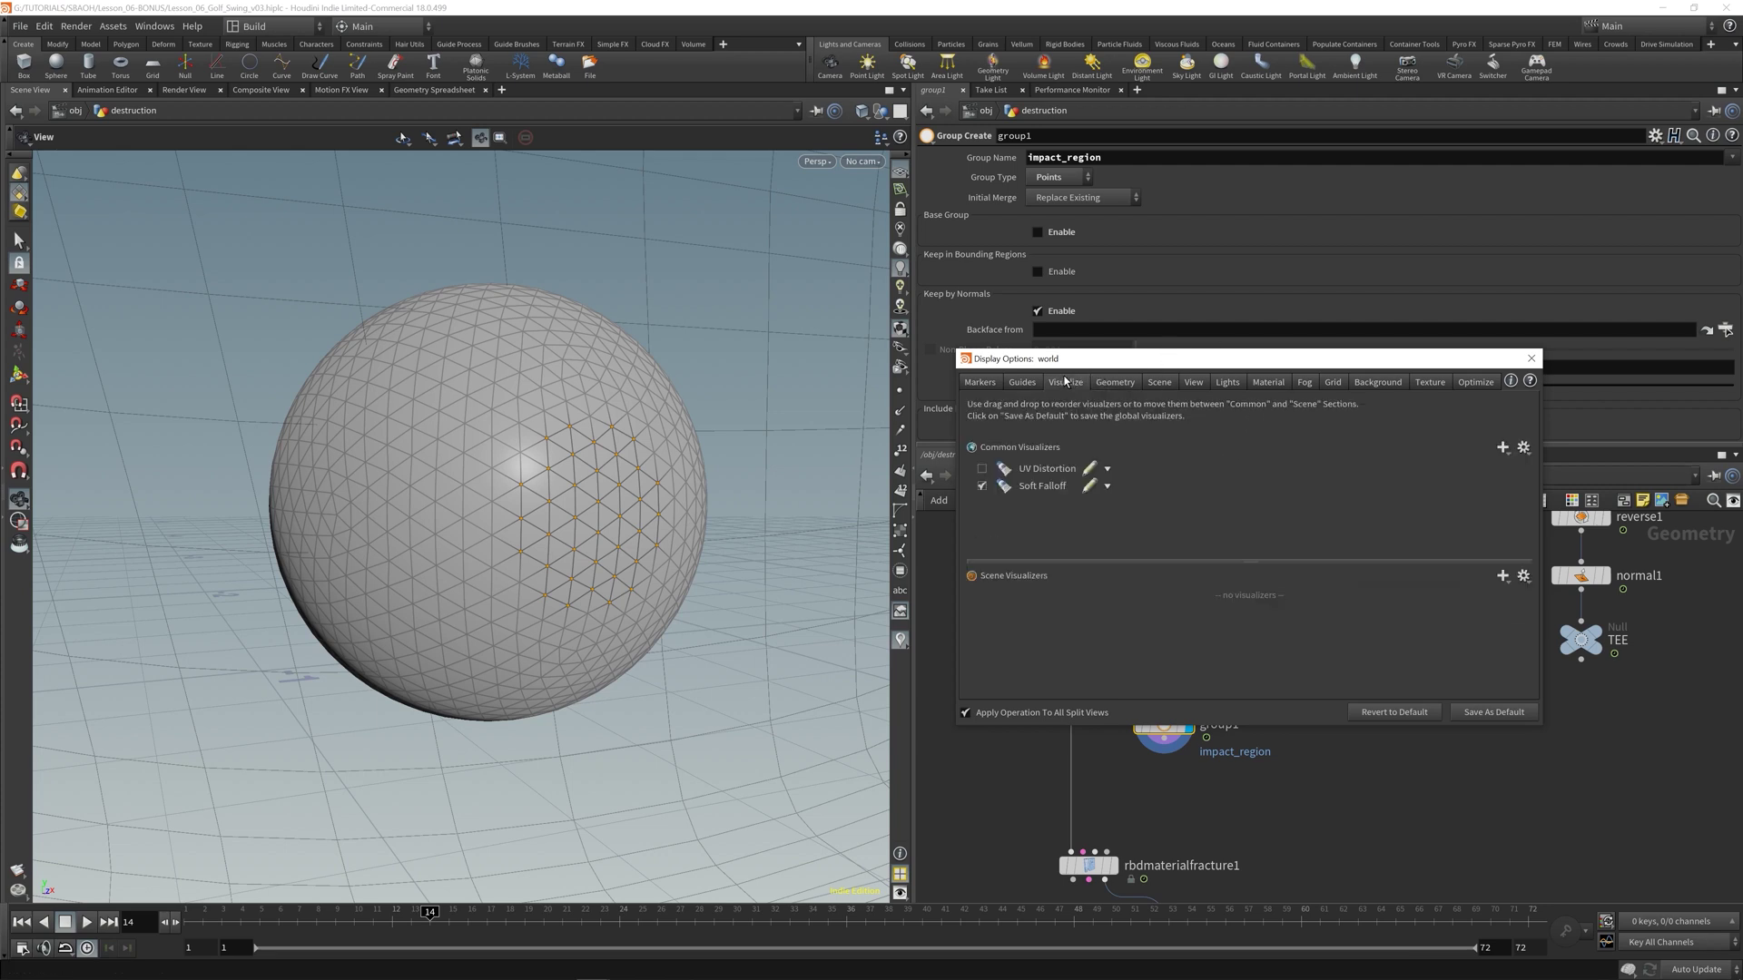
pyautogui.click(1022, 382)
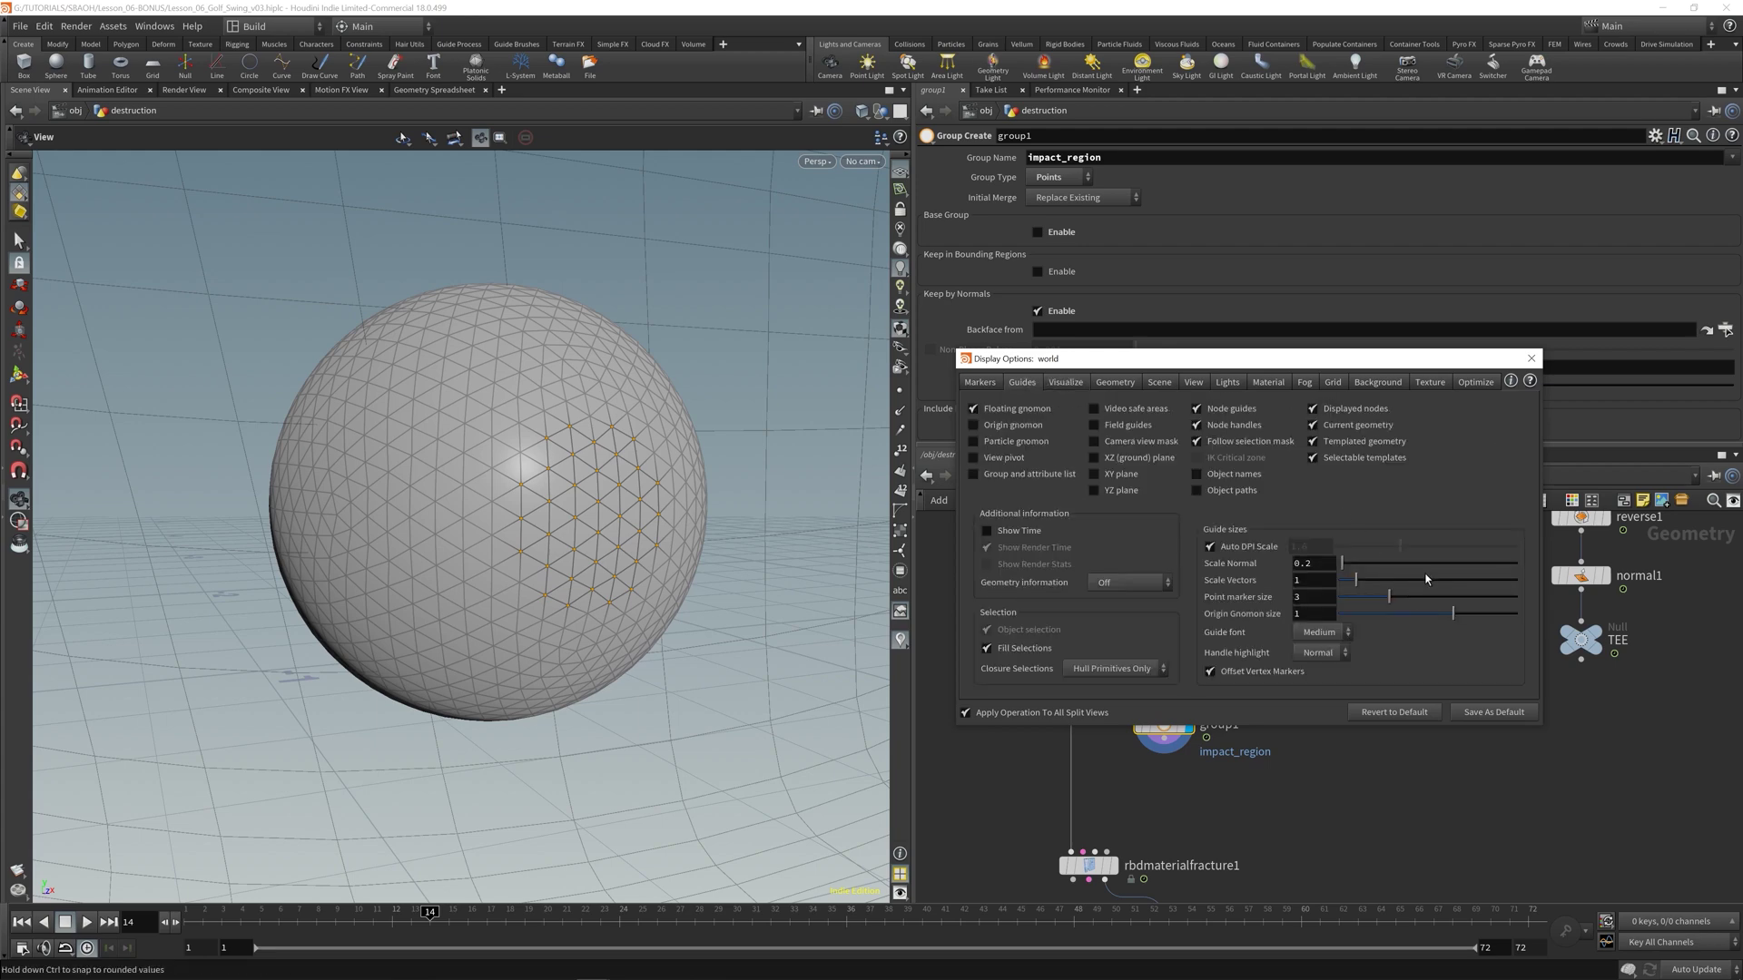
pyautogui.moveTo(1518, 595); pyautogui.dragTo(1502, 596)
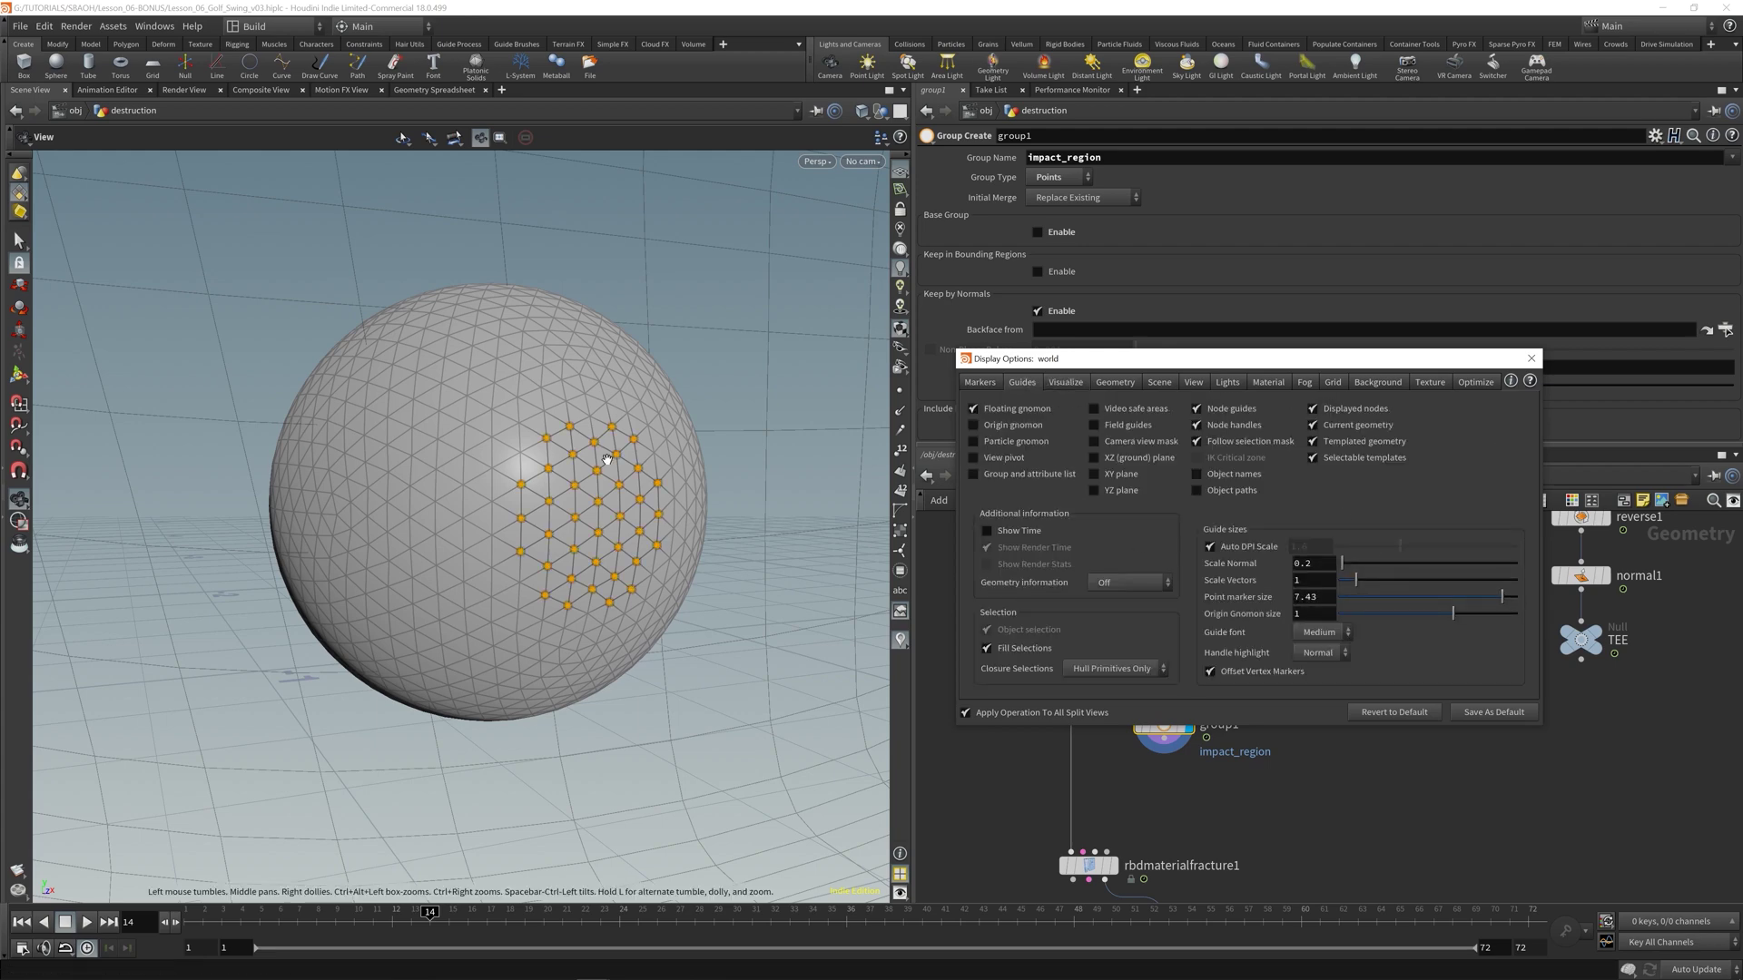
pyautogui.moveTo(545, 485); pyautogui.dragTo(553, 517, button='right')
pyautogui.moveTo(554, 517); pyautogui.dragTo(586, 508)
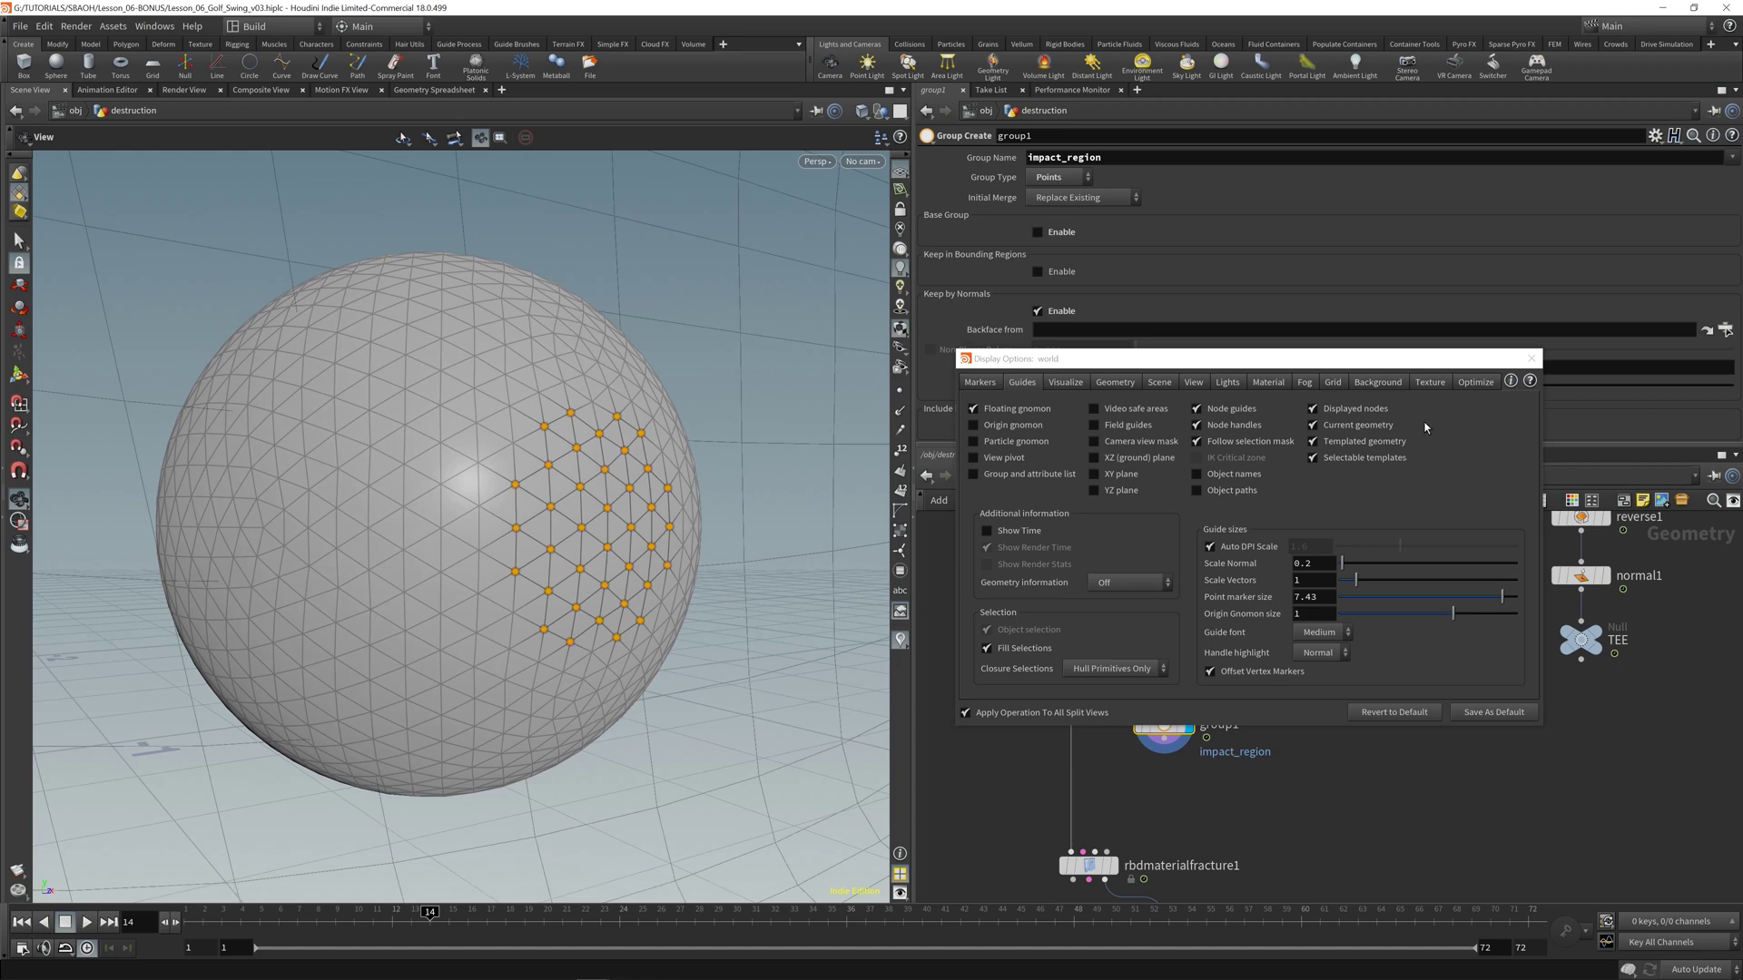
pyautogui.click(1531, 359)
# - Move the RBD Material Fracture, null and Exploded View nodes further down to make room below the Group node
pyautogui.moveTo(1222, 795); pyautogui.dragTo(1204, 637, button='middle')
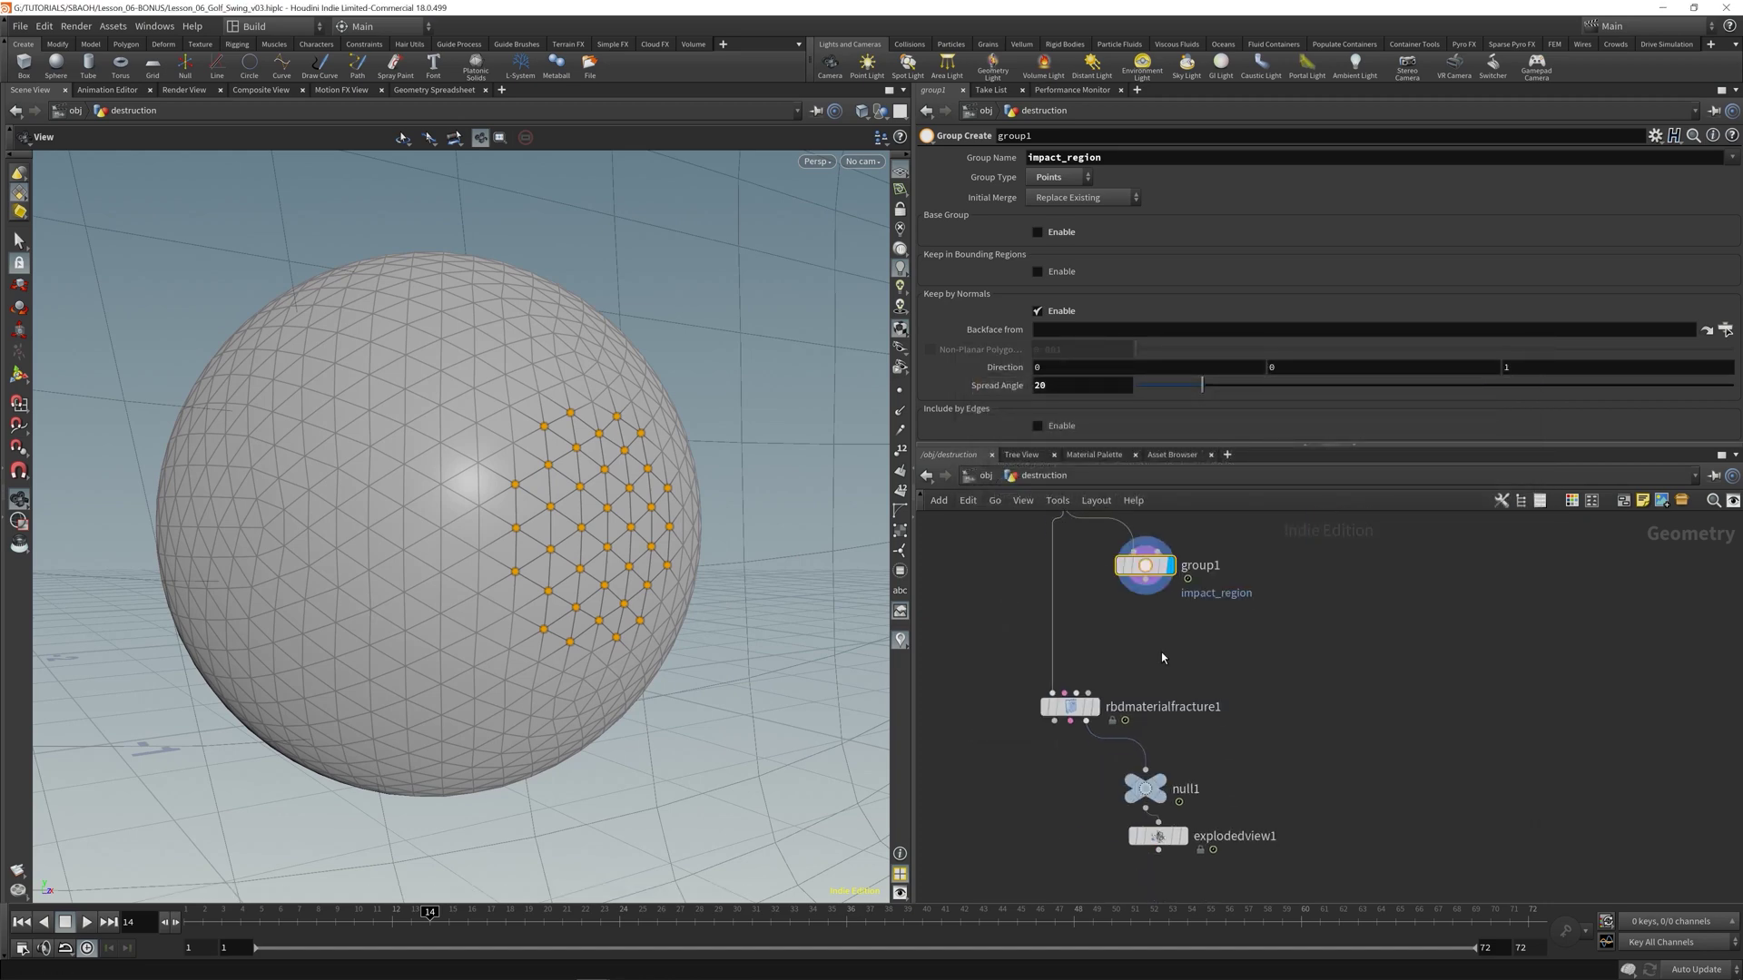
pyautogui.moveTo(992, 702); pyautogui.dragTo(1248, 873)
pyautogui.moveTo(1080, 713); pyautogui.dragTo(1075, 808)
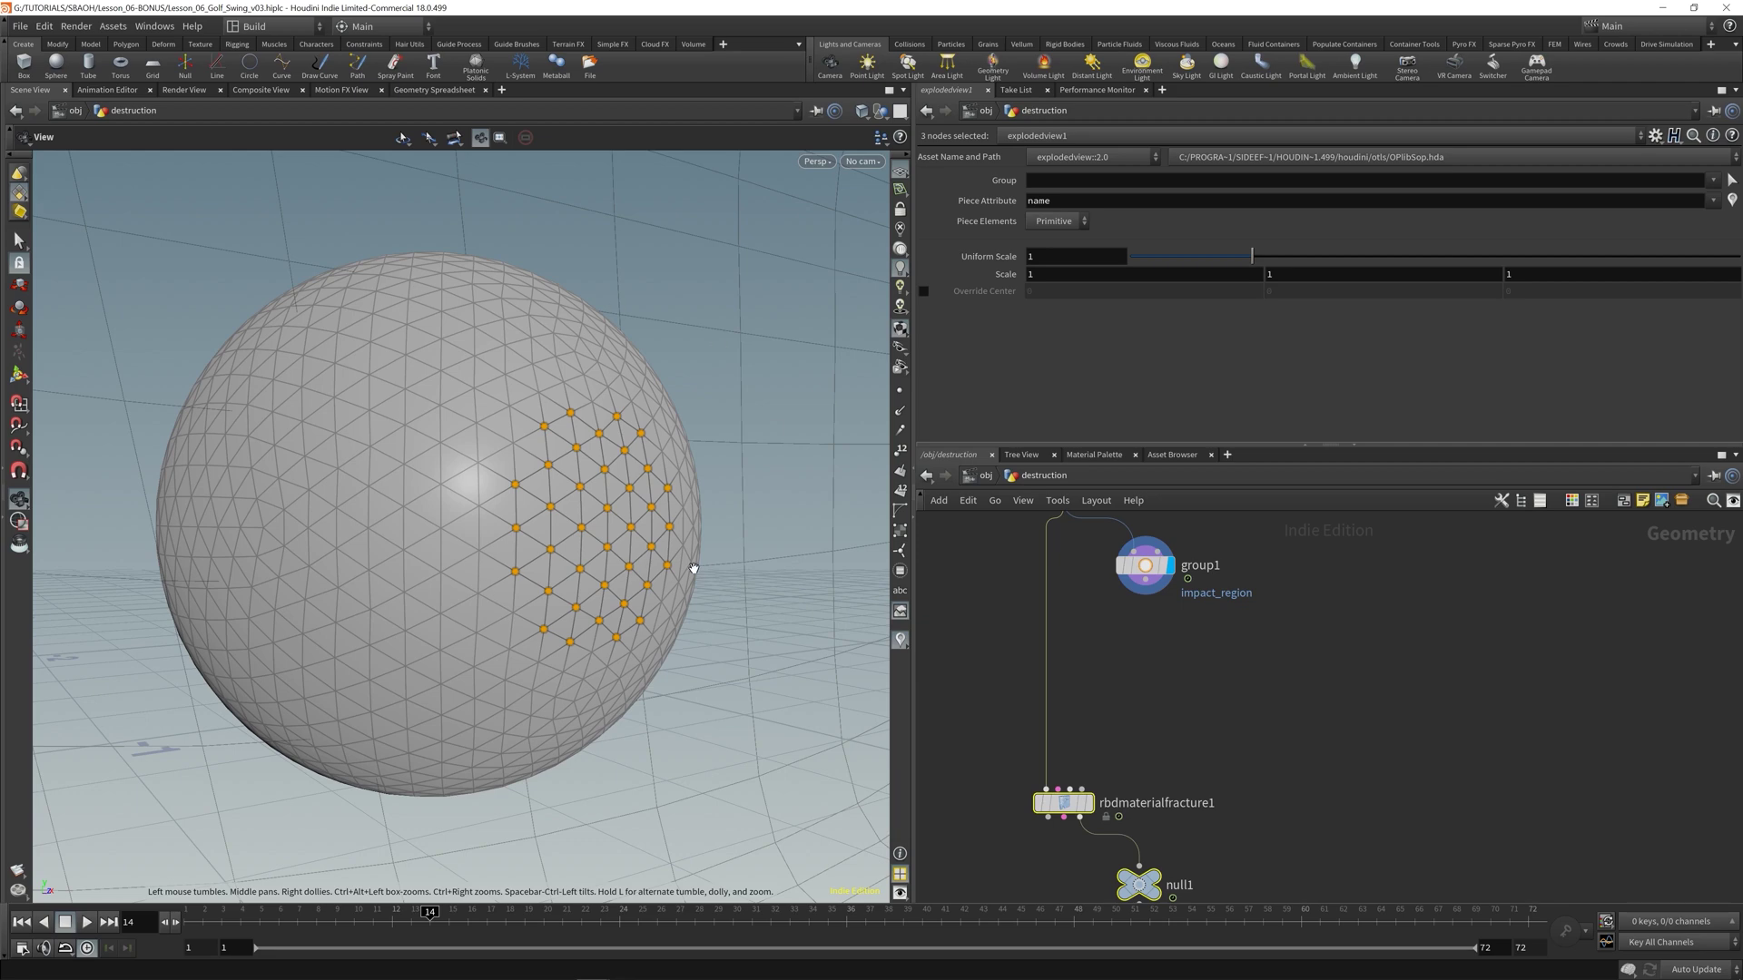
# - Add a Distance Along Geometry node connected below the Group node and display it
pyautogui.moveTo(695, 569); pyautogui.dragTo(663, 502)
pyautogui.click(1158, 645)
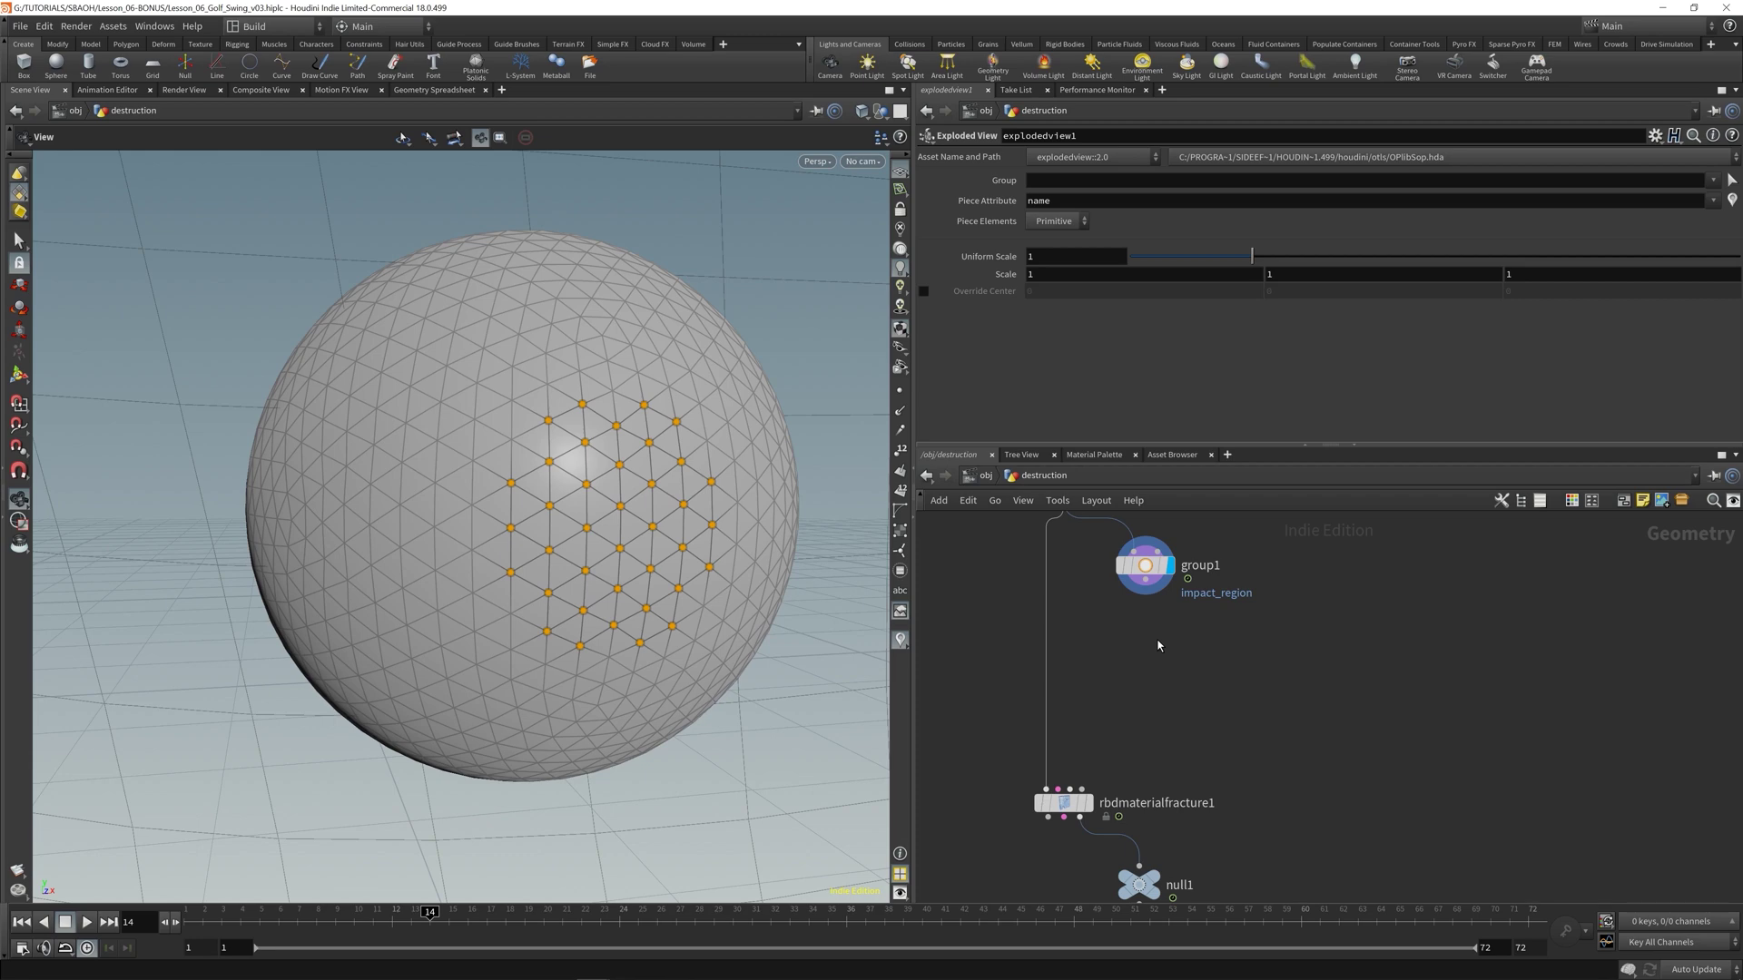
pyautogui.press('Tab')
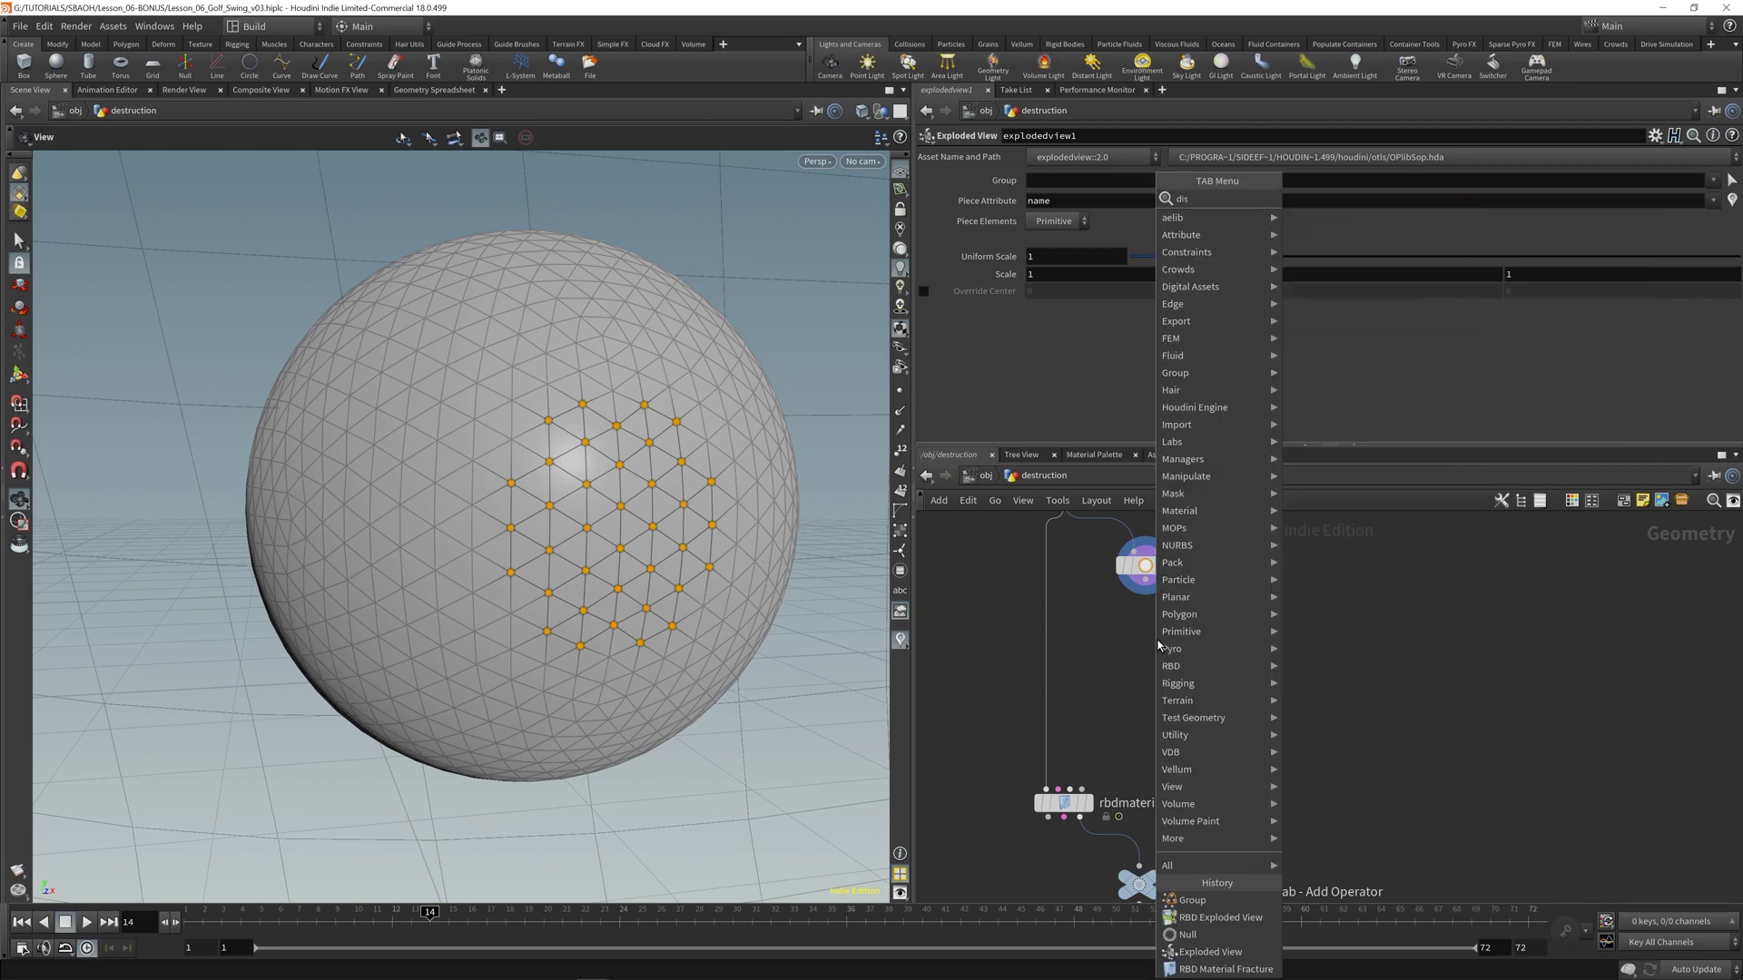
pyautogui.write('dista')
pyautogui.press('Return')
pyautogui.click(1146, 619)
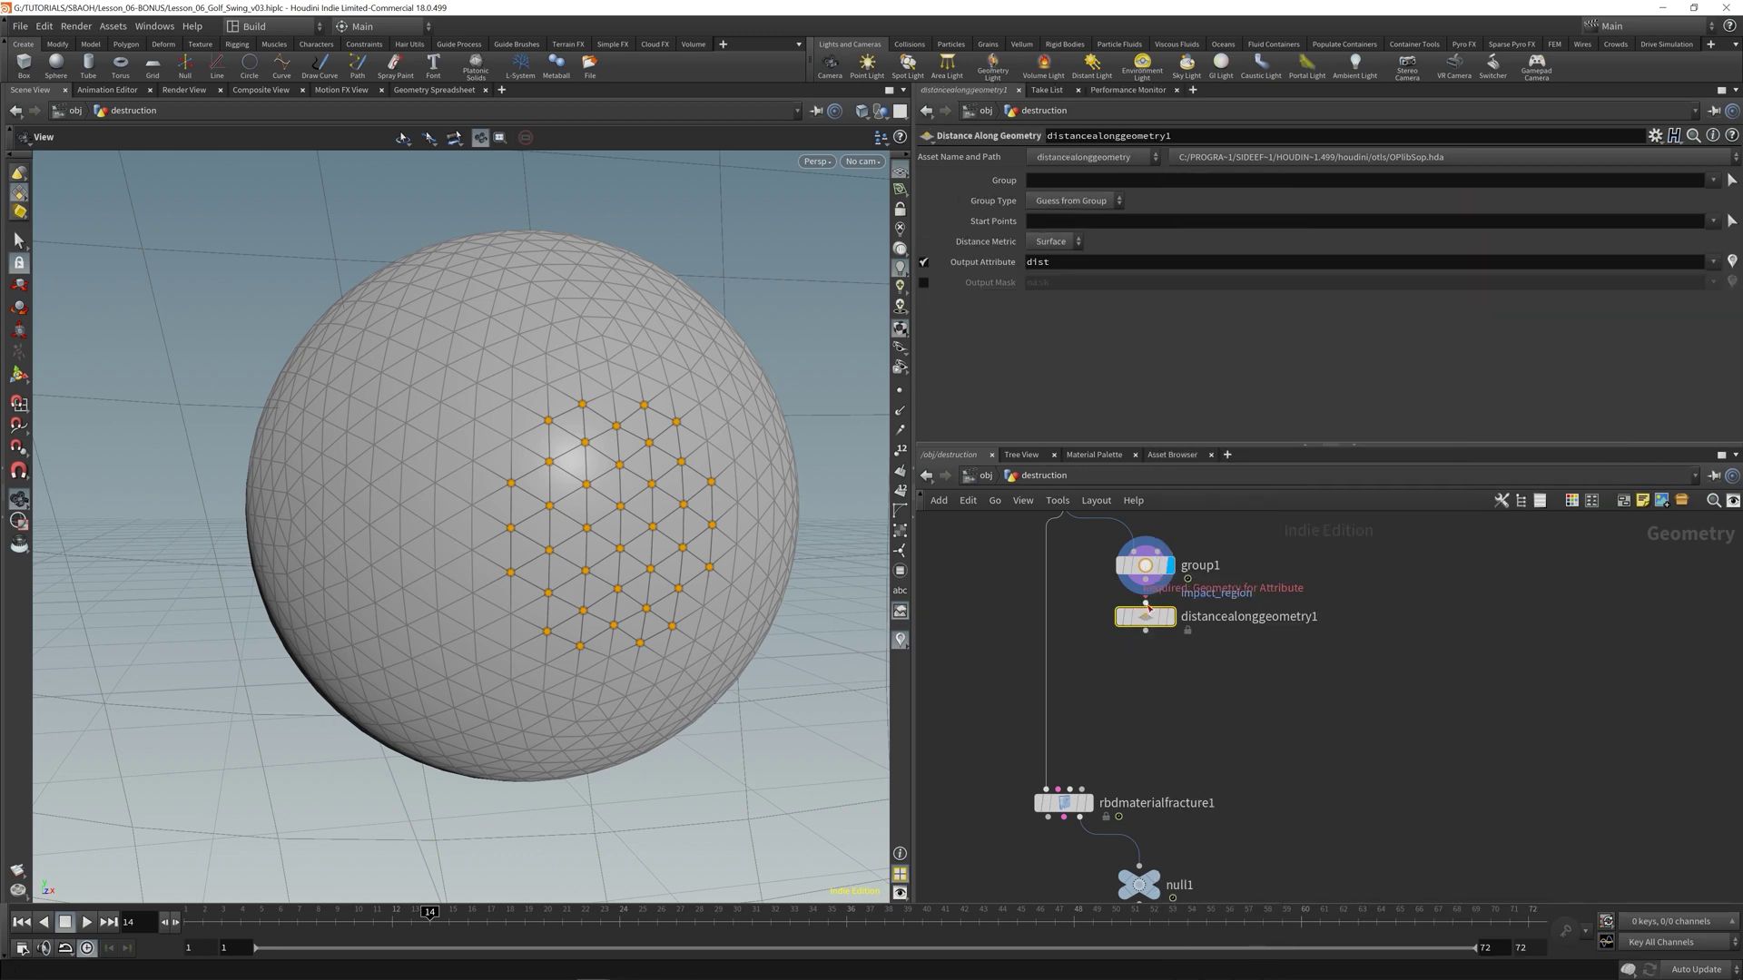
pyautogui.moveTo(1146, 620); pyautogui.dragTo(1148, 636)
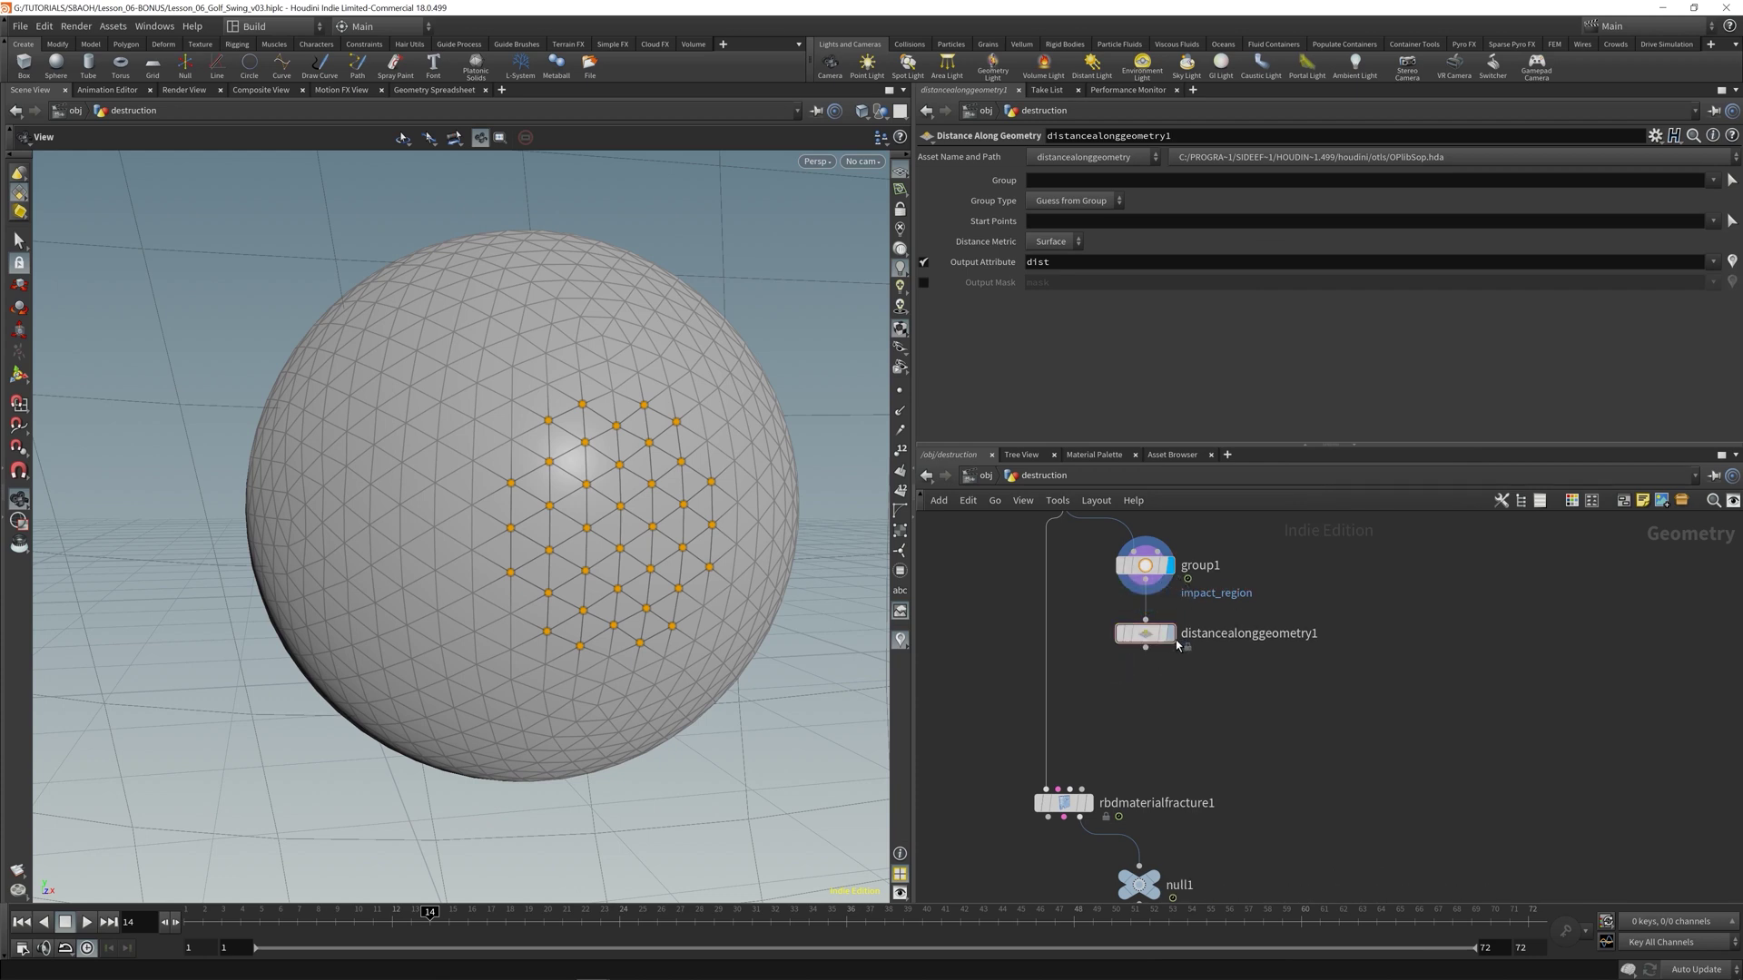
pyautogui.press('r')
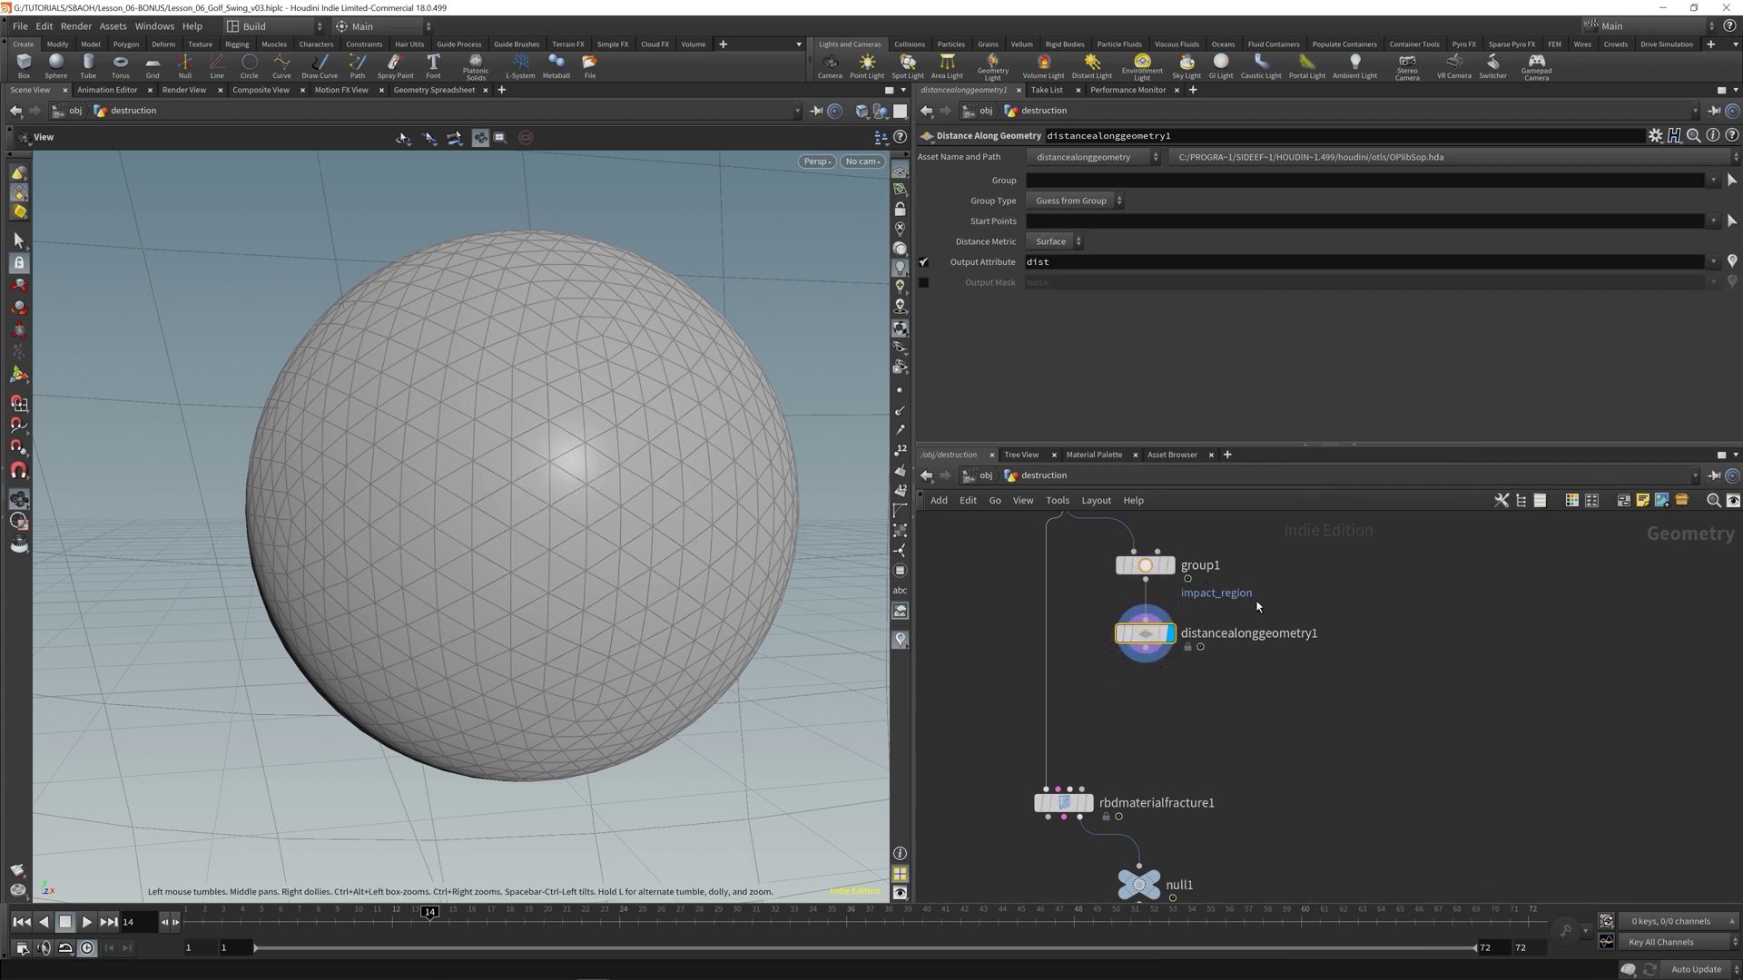
# - Set the Distance Along Geometry node's Start Points to impact_region
pyautogui.click(1079, 223)
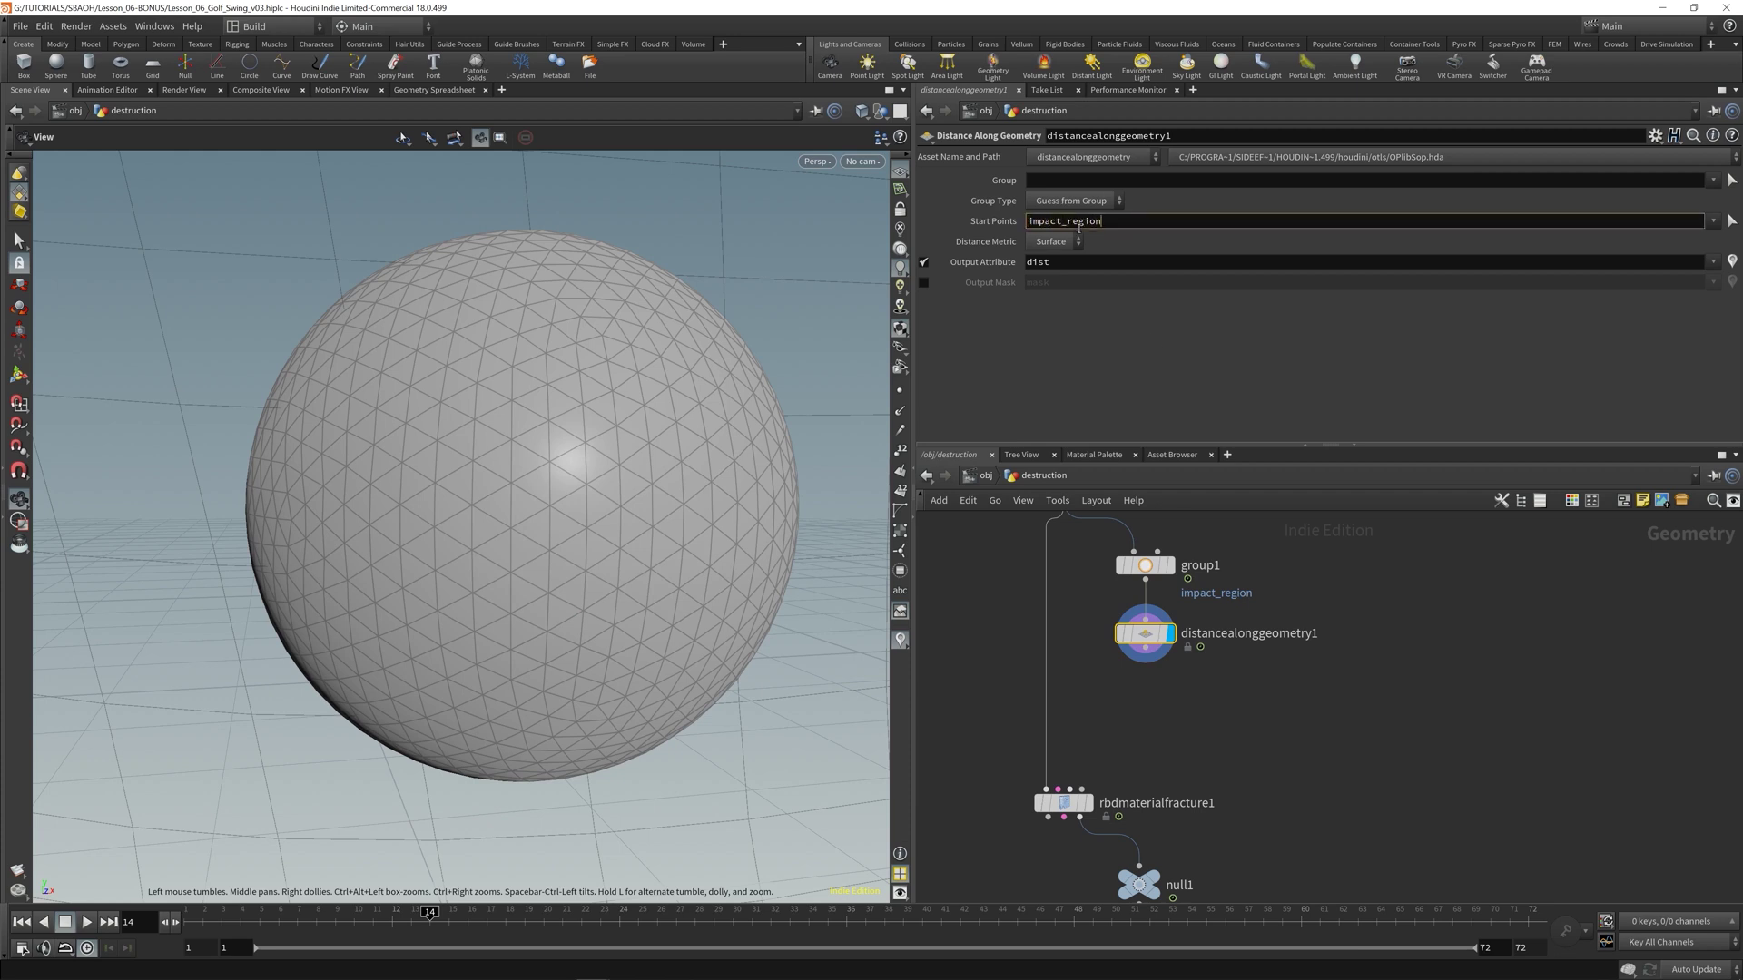
pyautogui.press('Return')
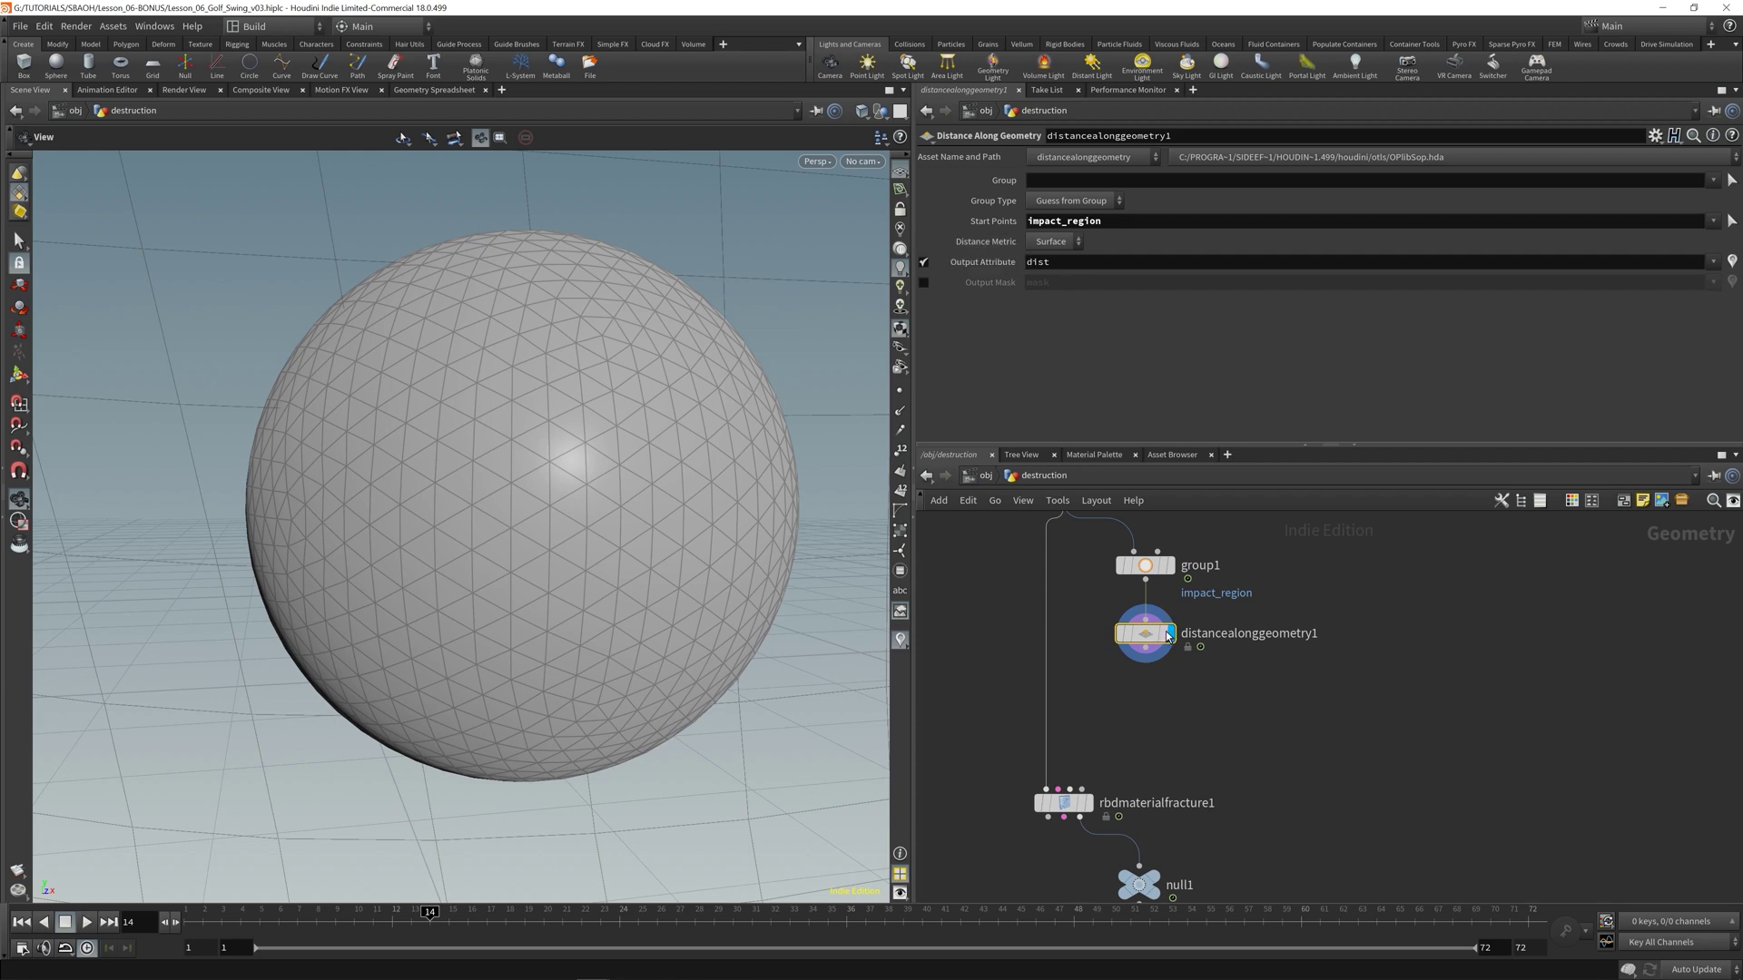
pyautogui.moveTo(1158, 640)
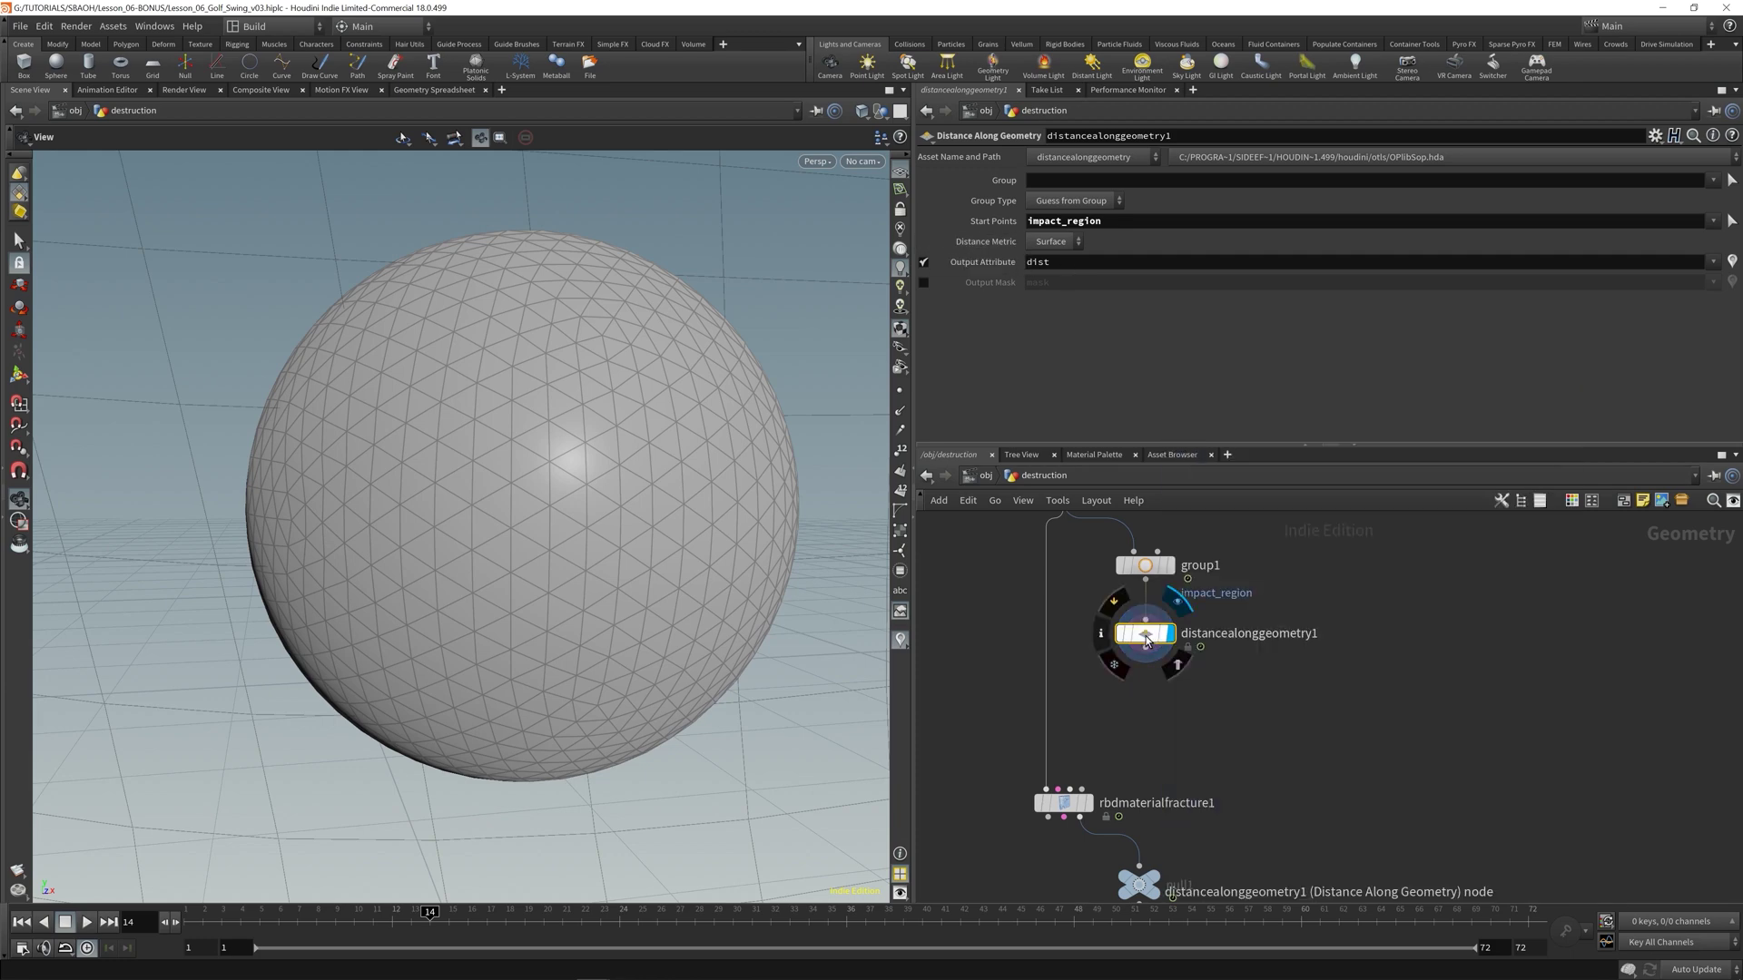
# - Open the Distance Along Geometry node's info and turn on a viewport visualizer for its dist attribute
pyautogui.middleClick(1158, 640)
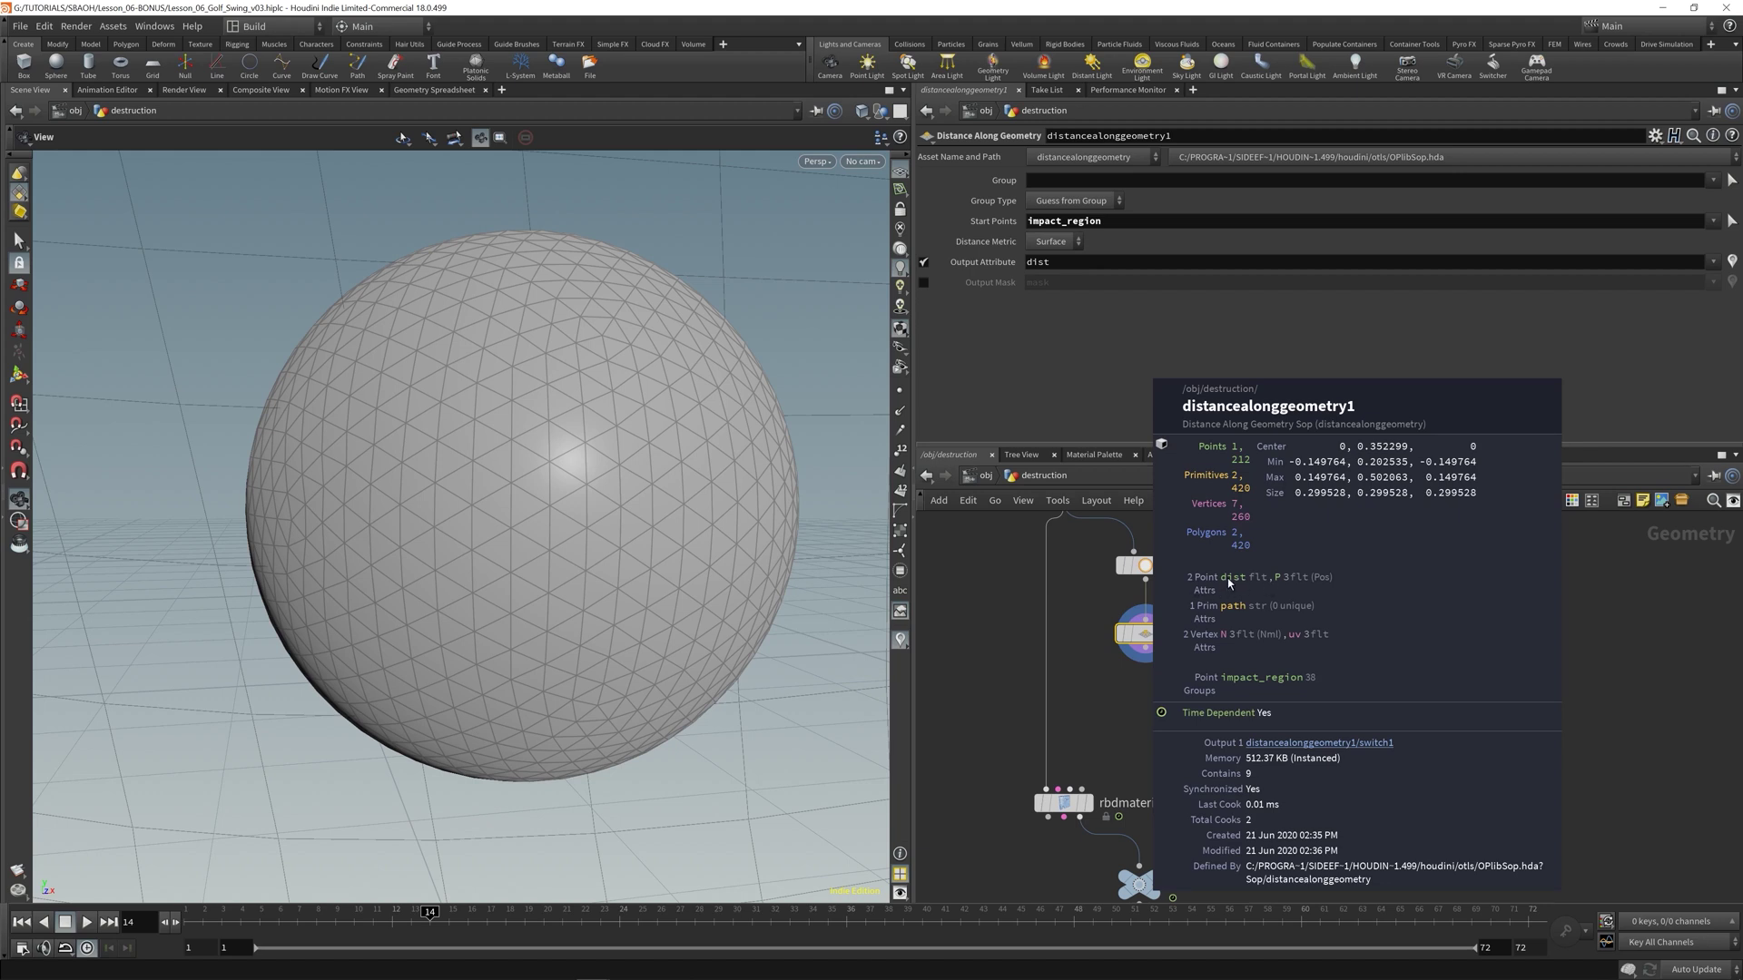
pyautogui.moveTo(1147, 633)
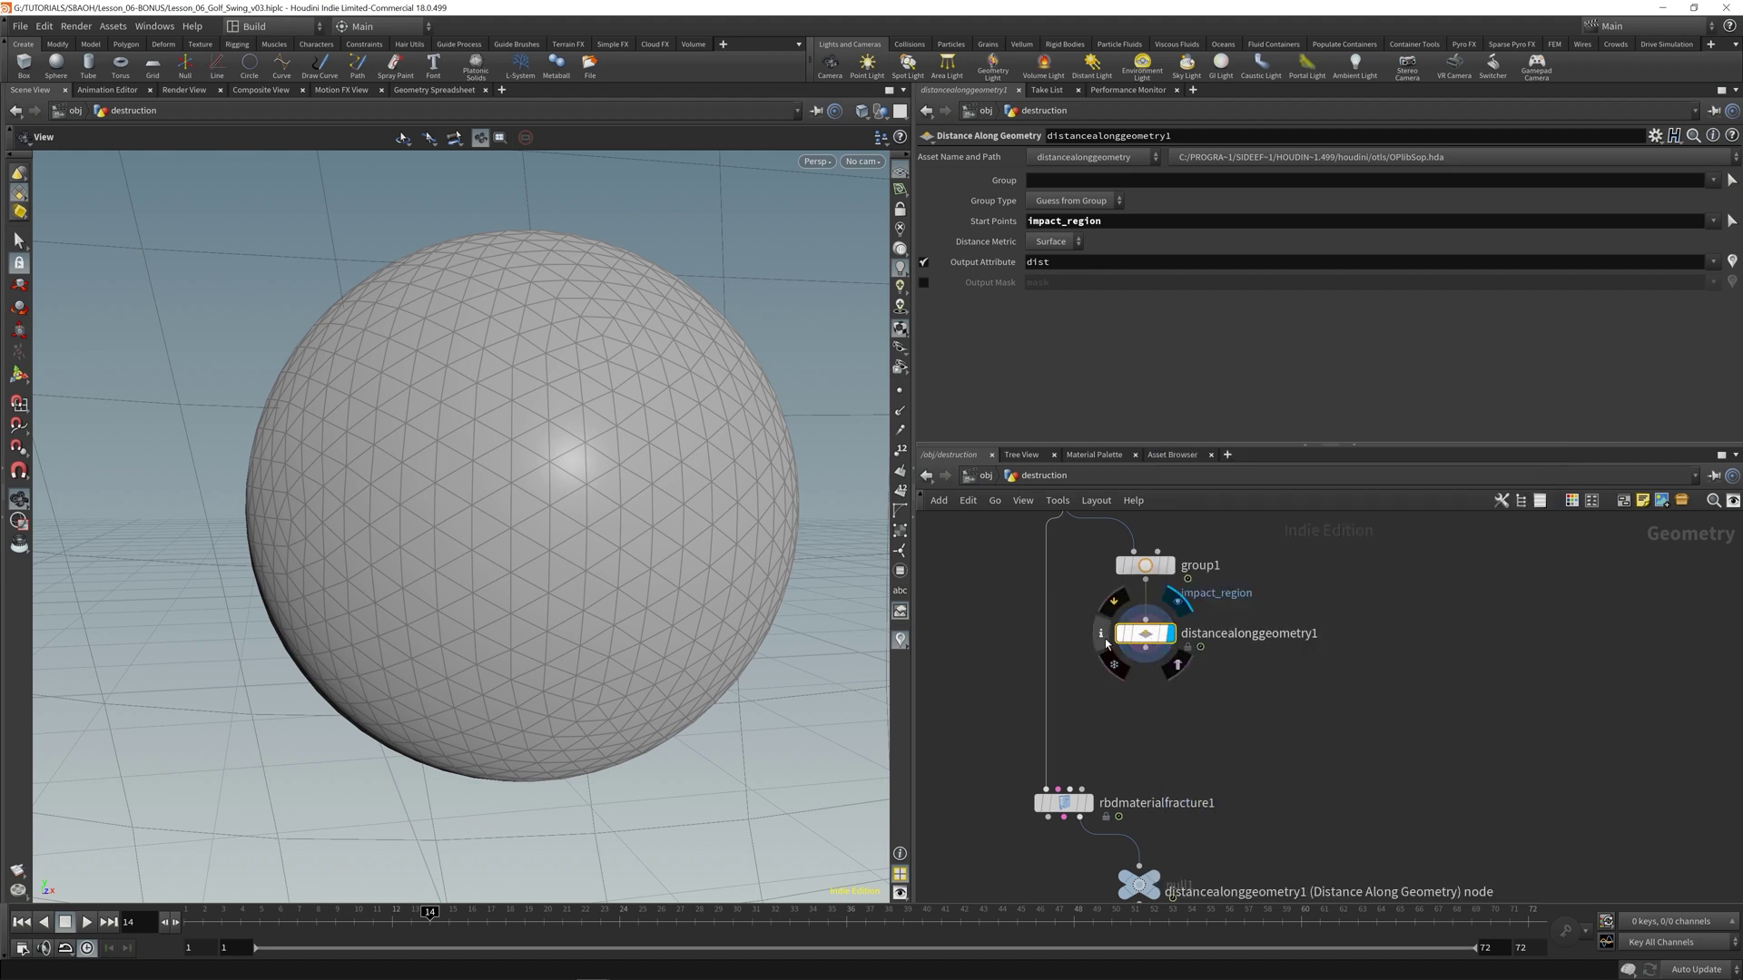
pyautogui.click(1100, 641)
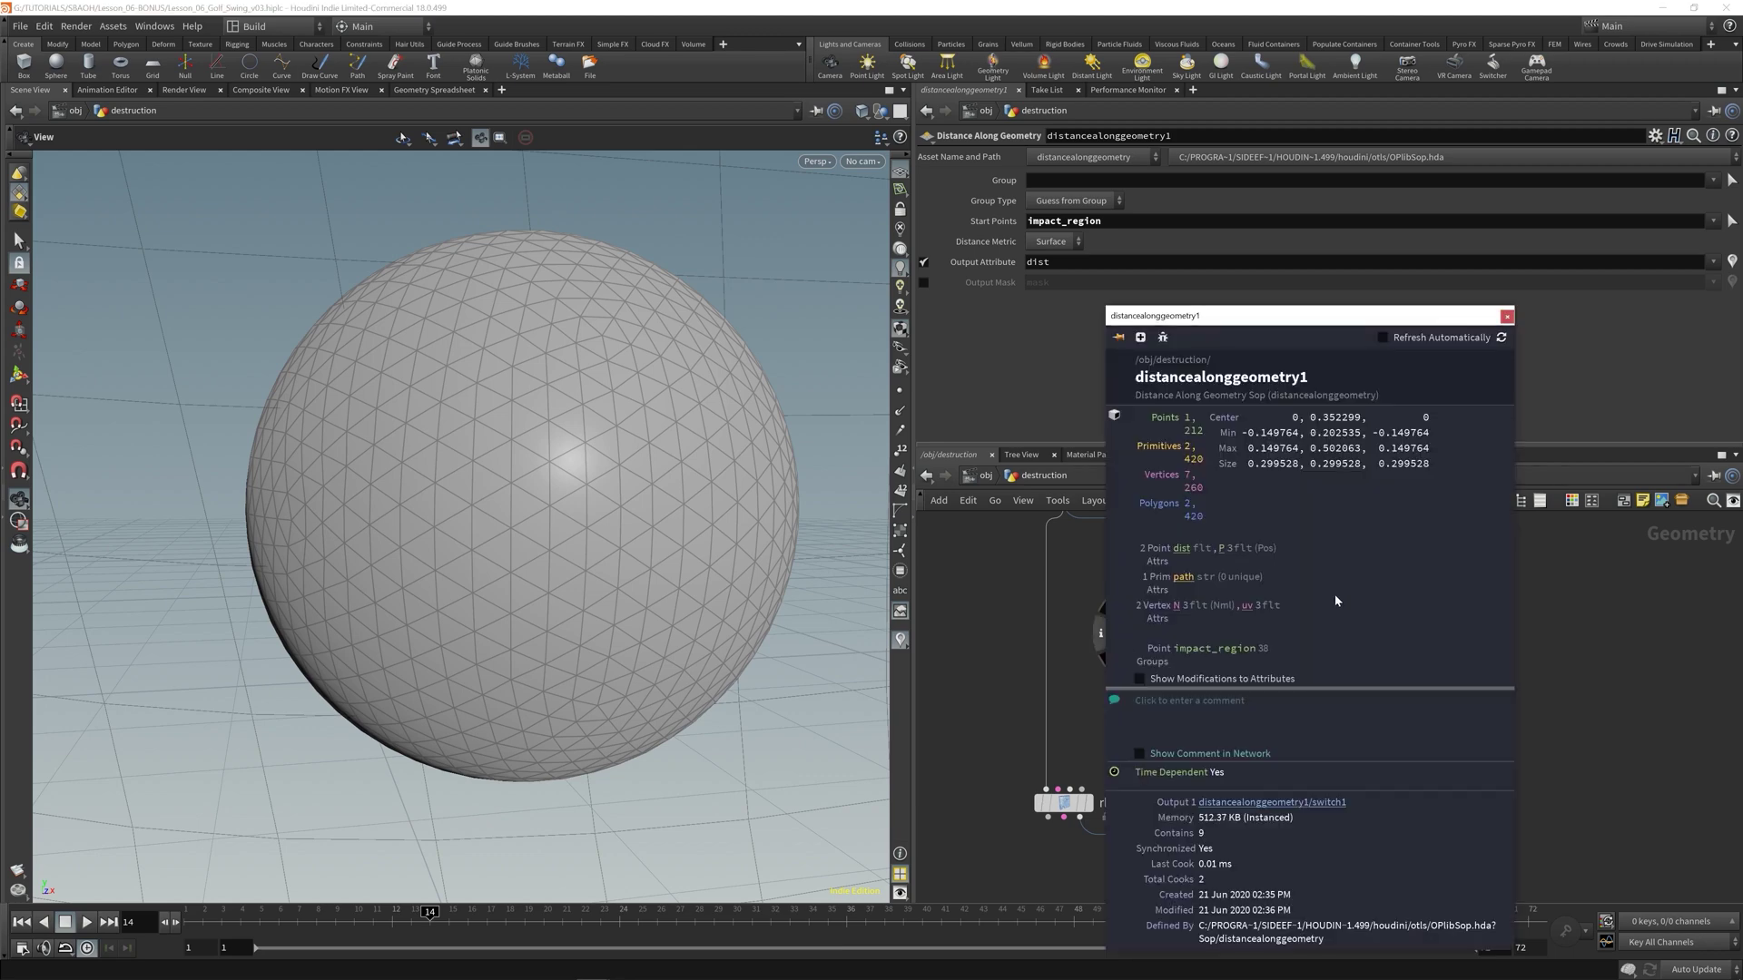
pyautogui.click(1182, 552)
pyautogui.scroll(-5, 547, 468)
pyautogui.moveTo(526, 483); pyautogui.dragTo(636, 524)
pyautogui.scroll(3, 551, 509)
pyautogui.moveTo(410, 516); pyautogui.dragTo(539, 503)
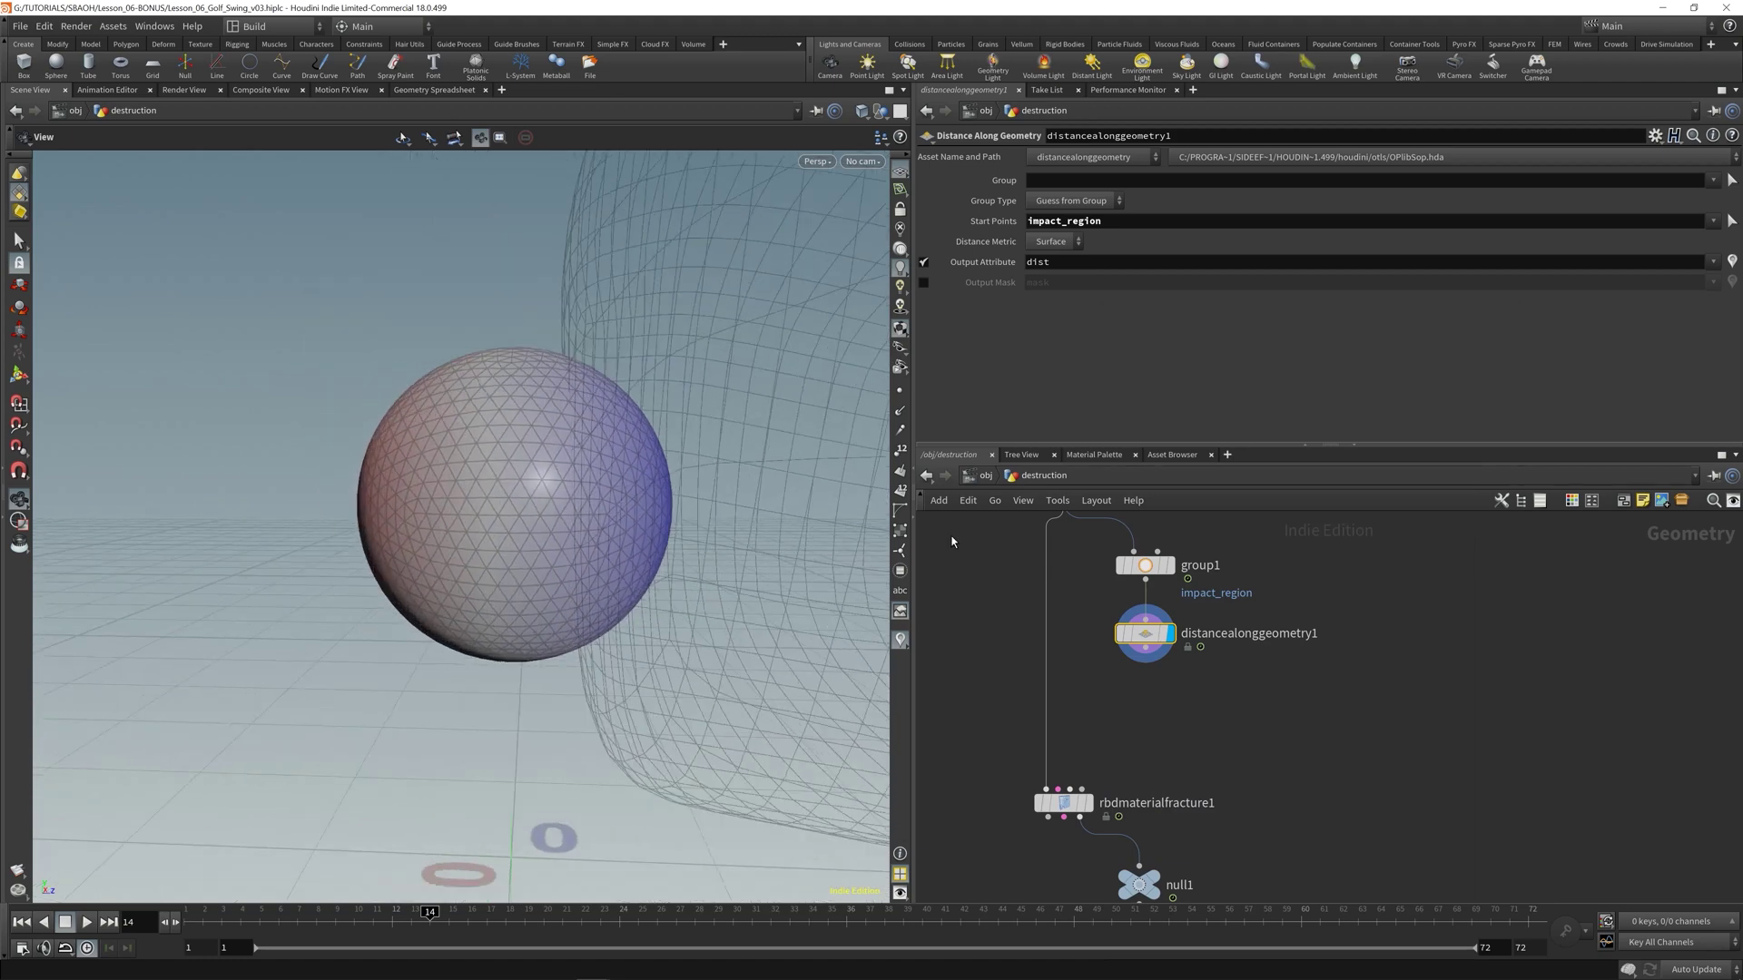
# - Save the scene, set the low-end colour of the dist visualizer's ramp to black and close the visualizer settings
pyautogui.hotkey('ctrl', 's')
pyautogui.click(900, 641)
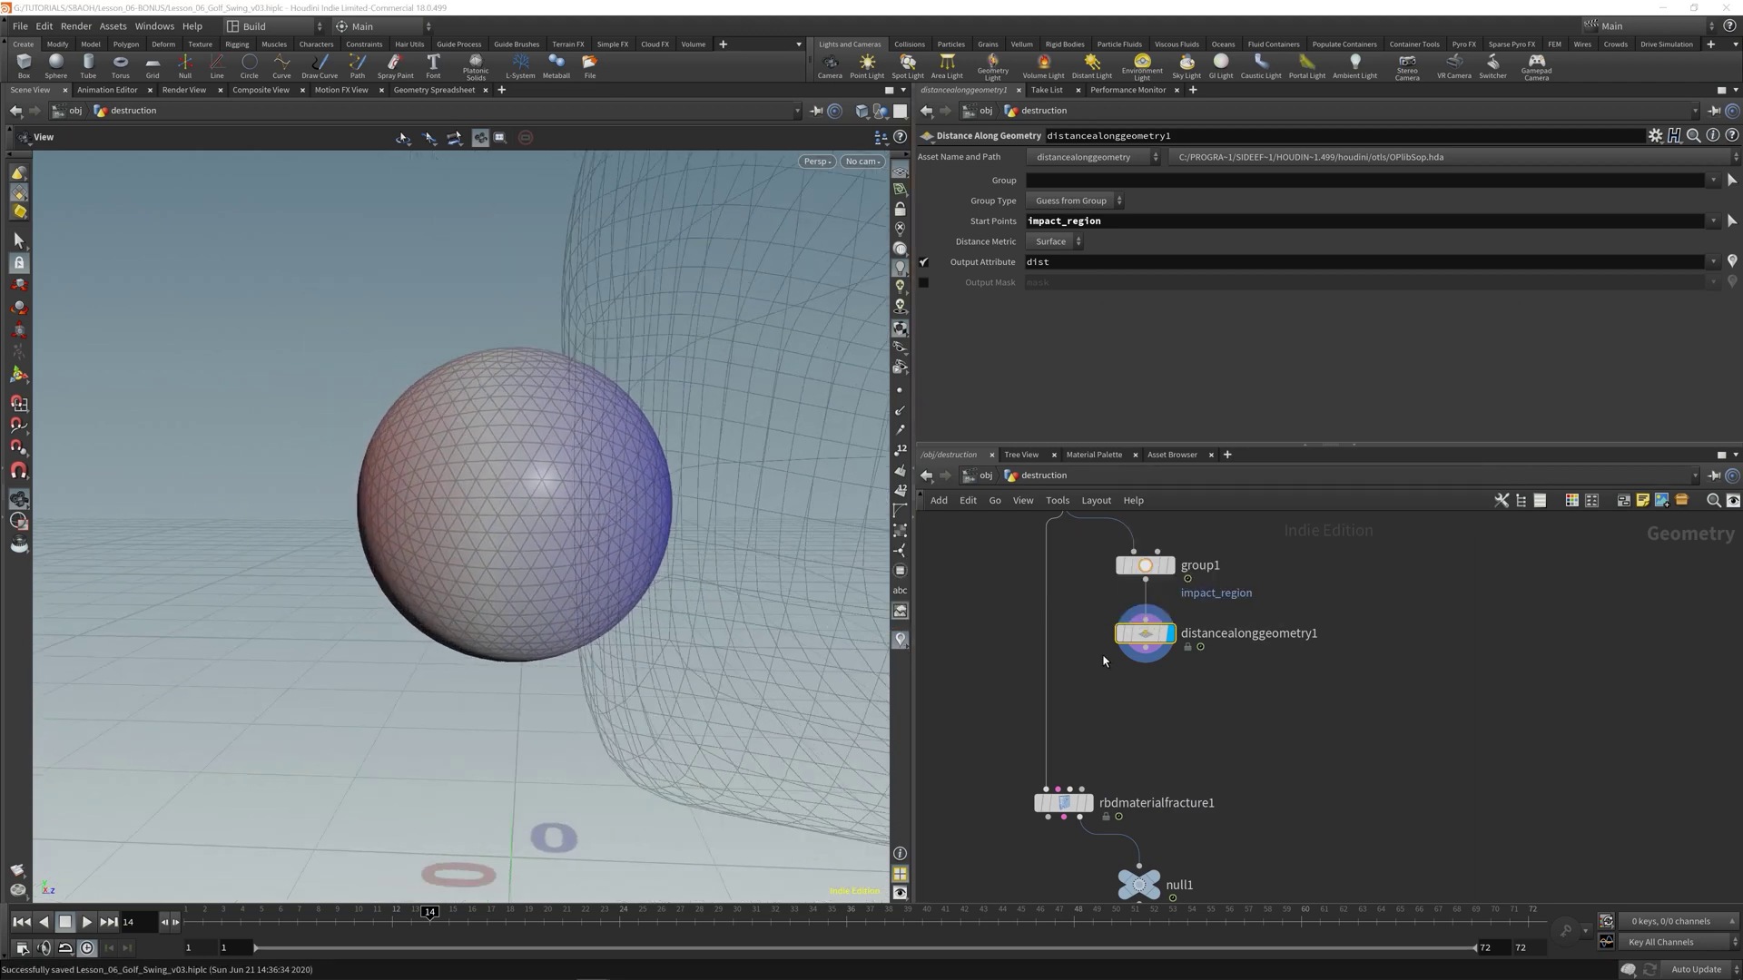
pyautogui.moveTo(1126, 767); pyautogui.dragTo(1115, 808)
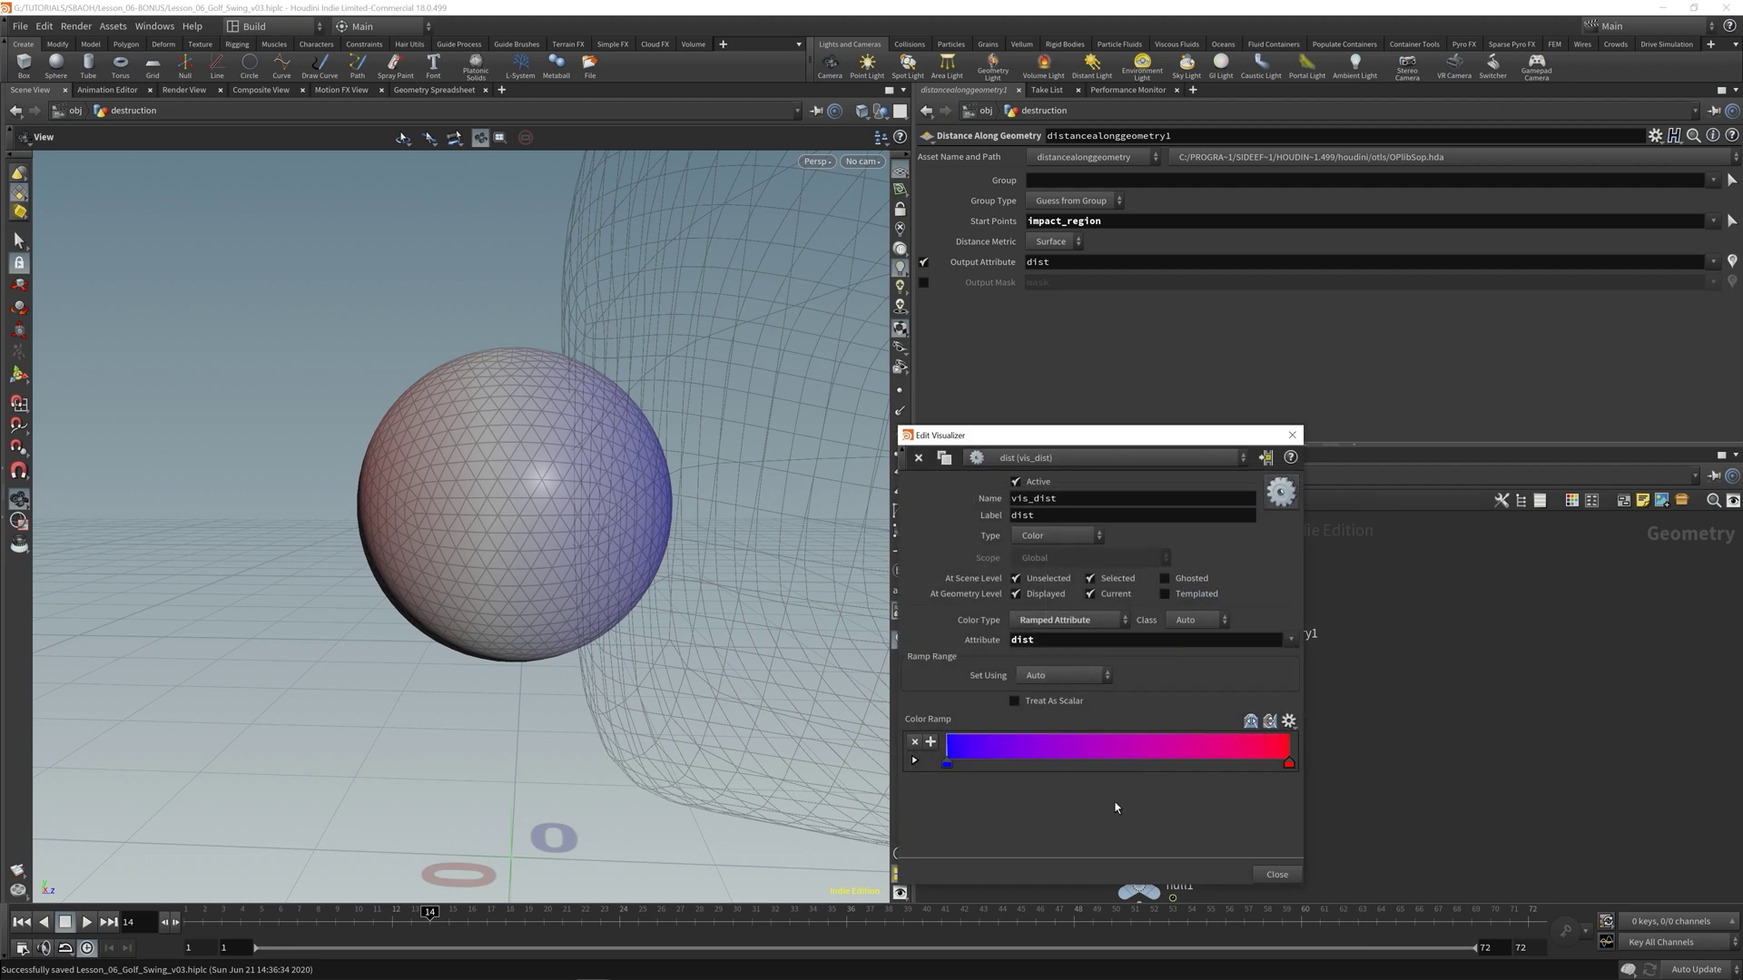
pyautogui.doubleClick(946, 765)
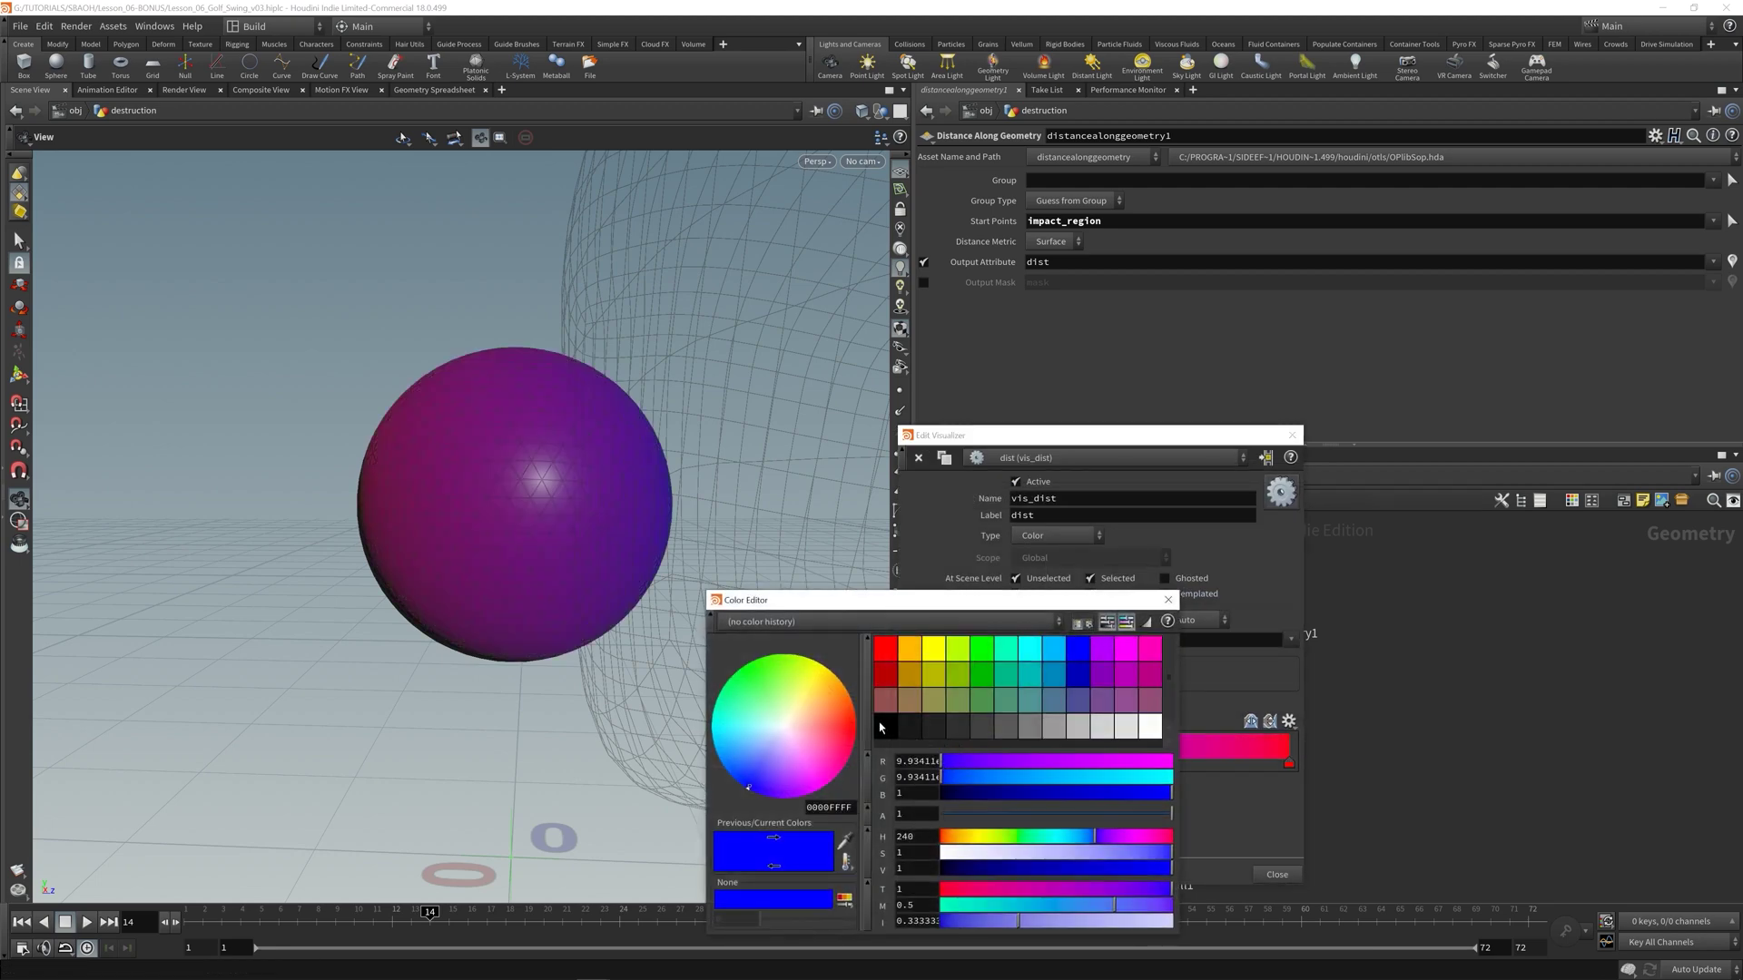
pyautogui.click(885, 726)
pyautogui.click(1169, 601)
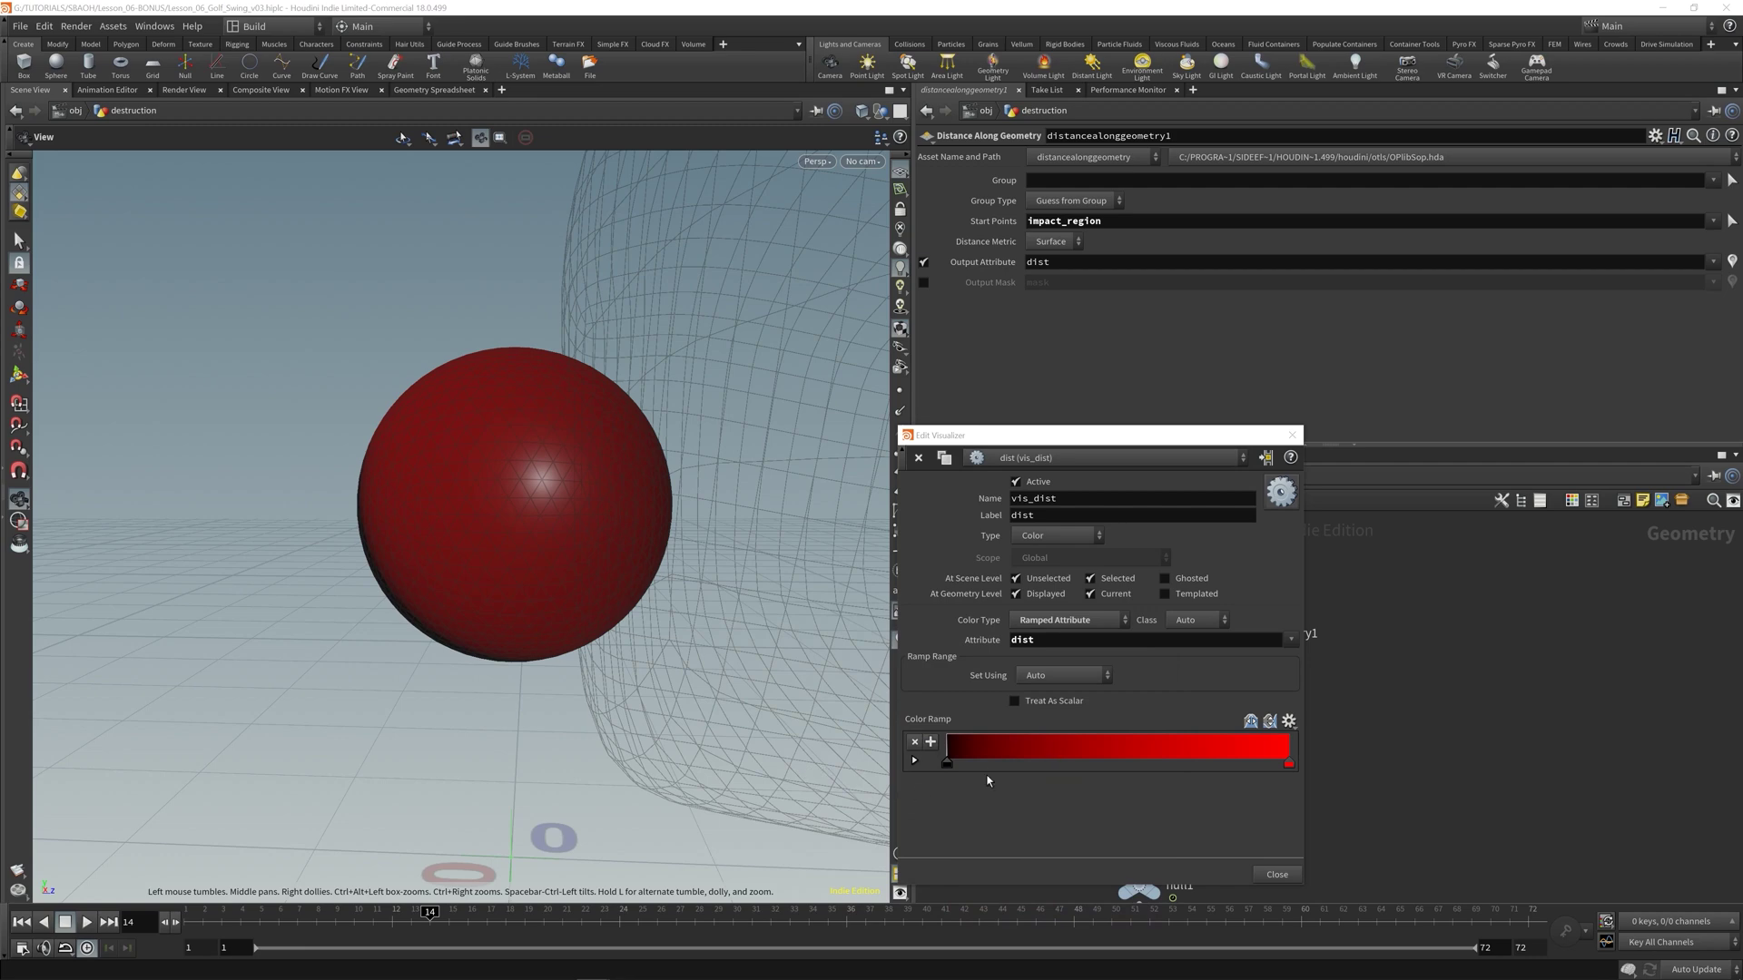
pyautogui.moveTo(372, 441); pyautogui.dragTo(466, 509)
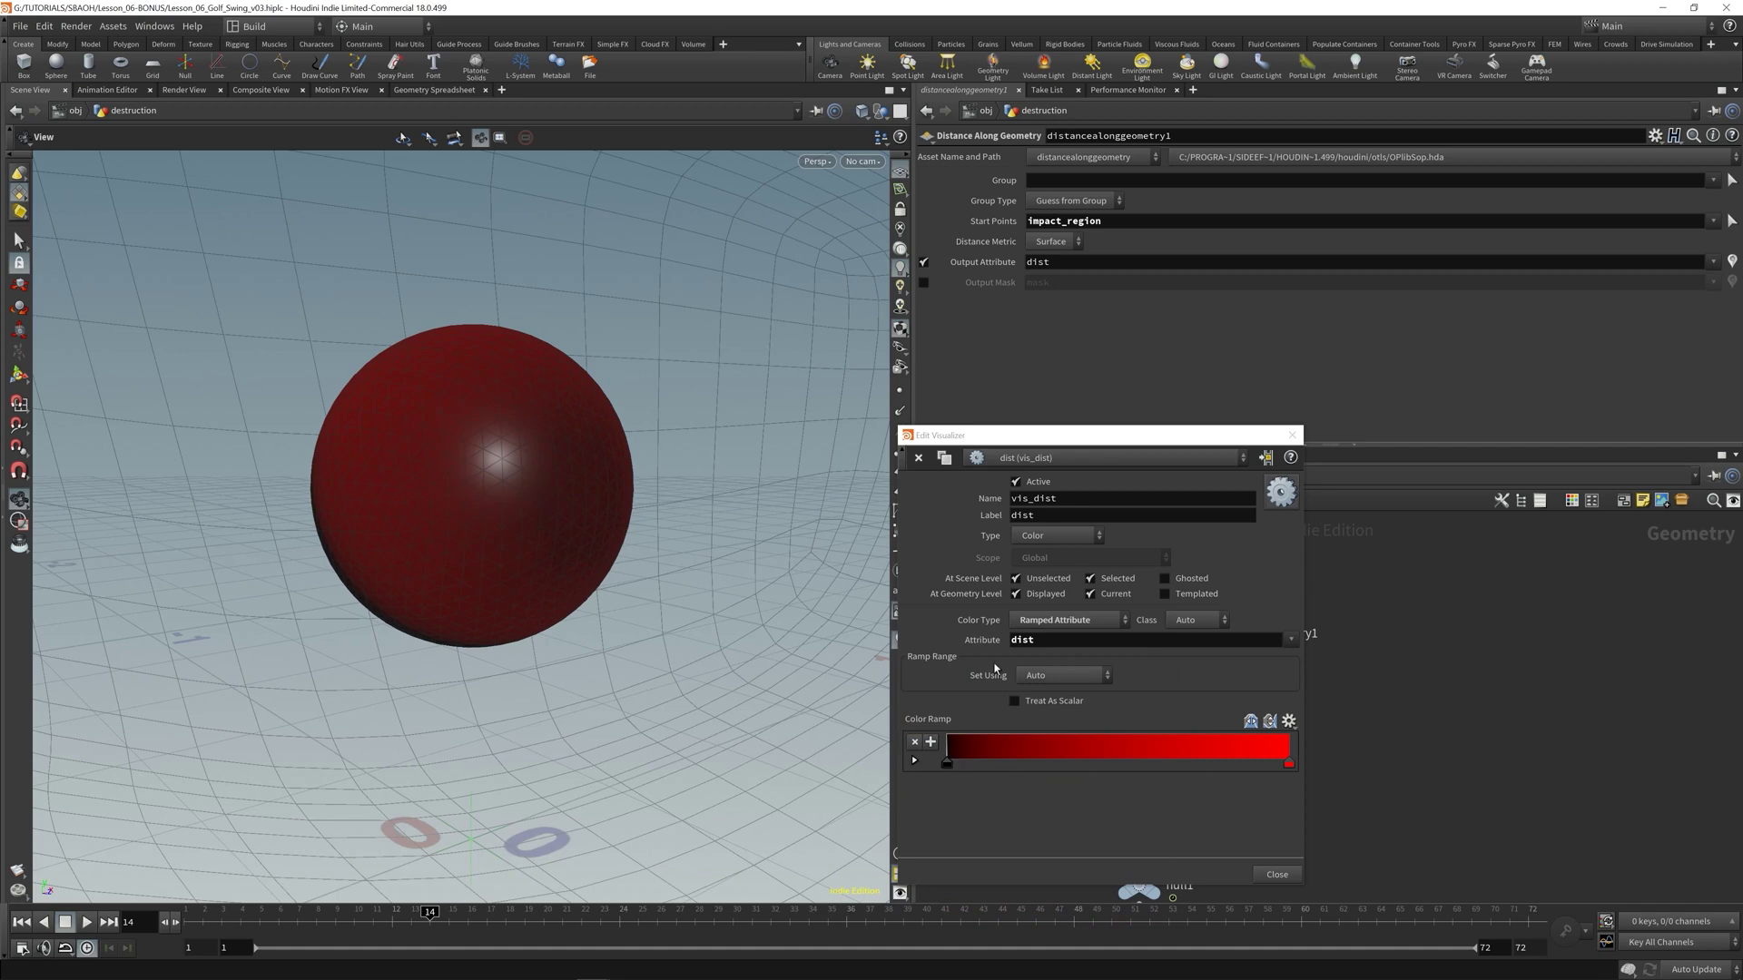
pyautogui.moveTo(1144, 440); pyautogui.dragTo(1108, 303)
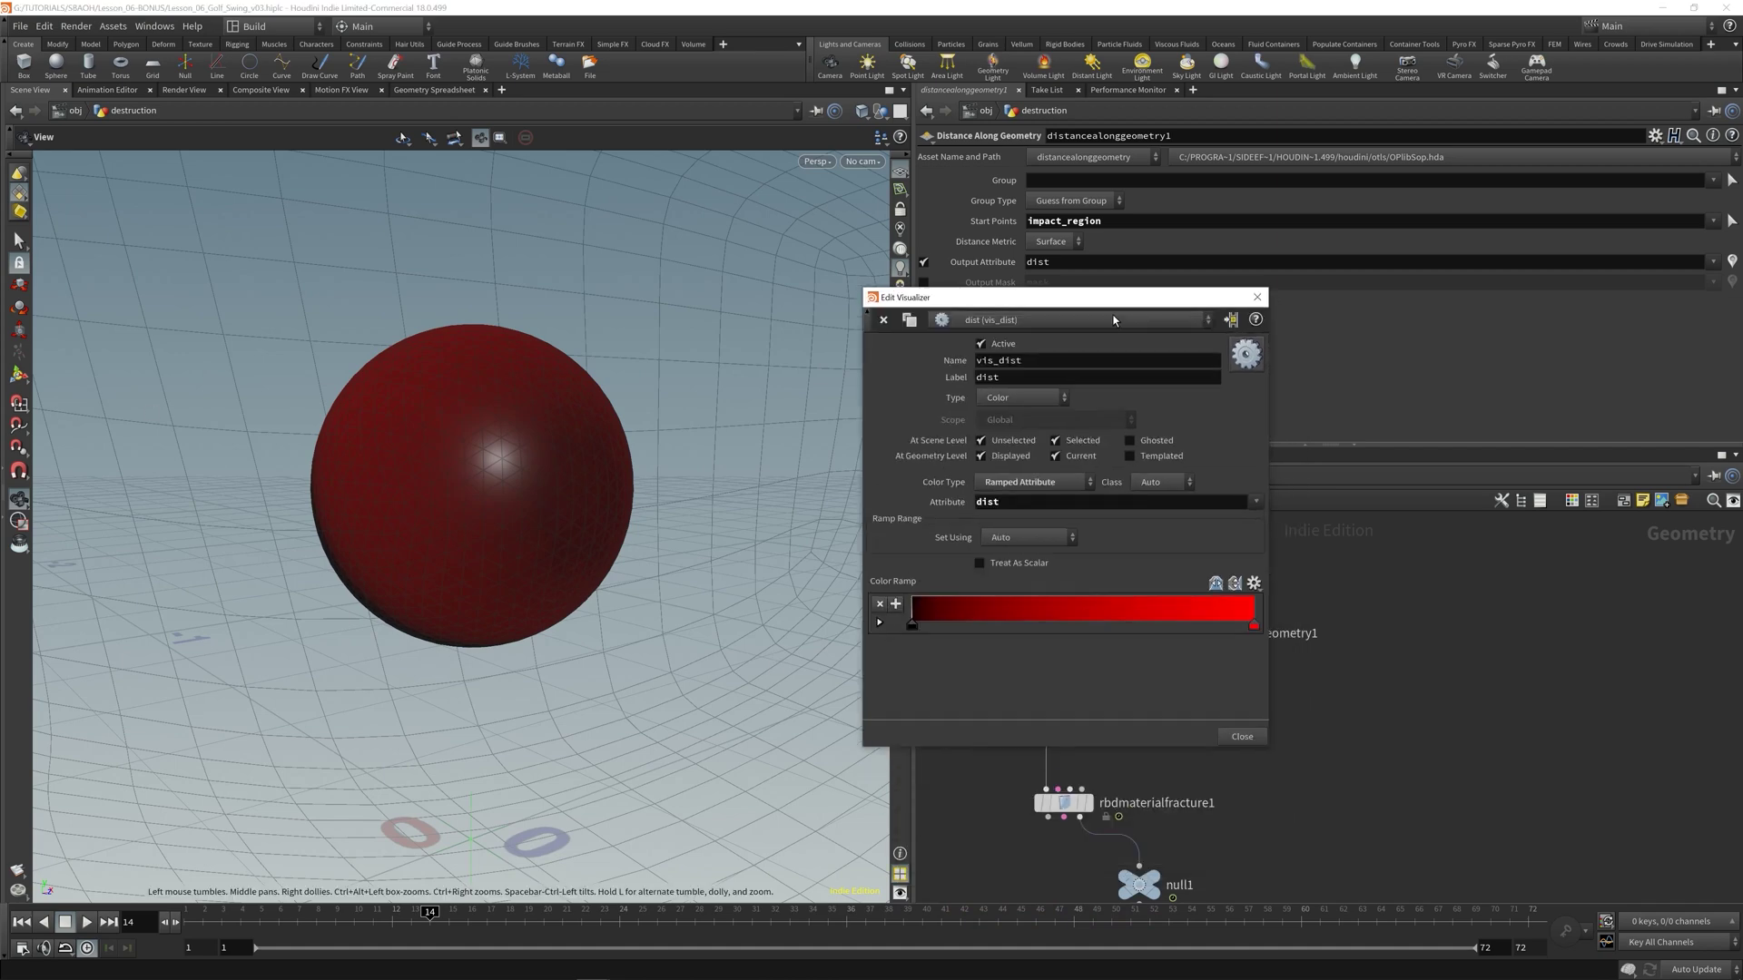
pyautogui.click(1239, 737)
# - Add an Attribute Remap node connected below the Distance Along Geometry node and display it
pyautogui.moveTo(408, 486); pyautogui.dragTo(486, 526)
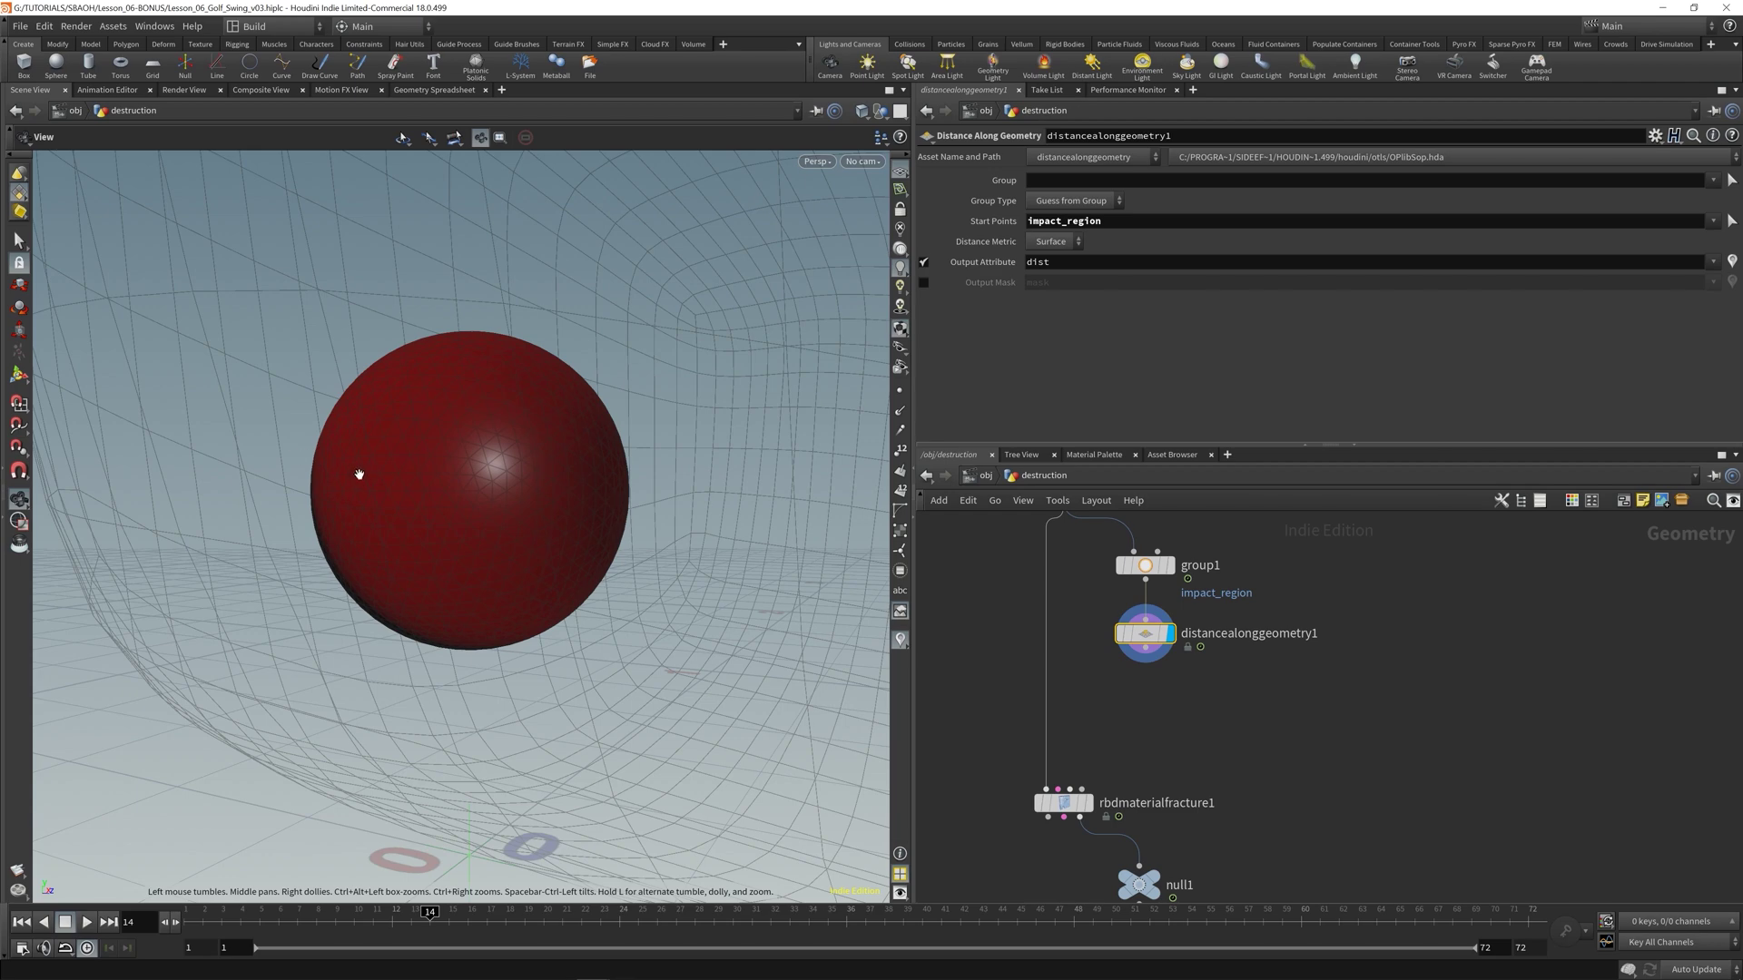
pyautogui.moveTo(358, 474)
pyautogui.mouseDown()
pyautogui.moveTo(406, 480)
pyautogui.moveTo(357, 482)
pyautogui.mouseUp()
pyautogui.moveTo(608, 490); pyautogui.dragTo(509, 525)
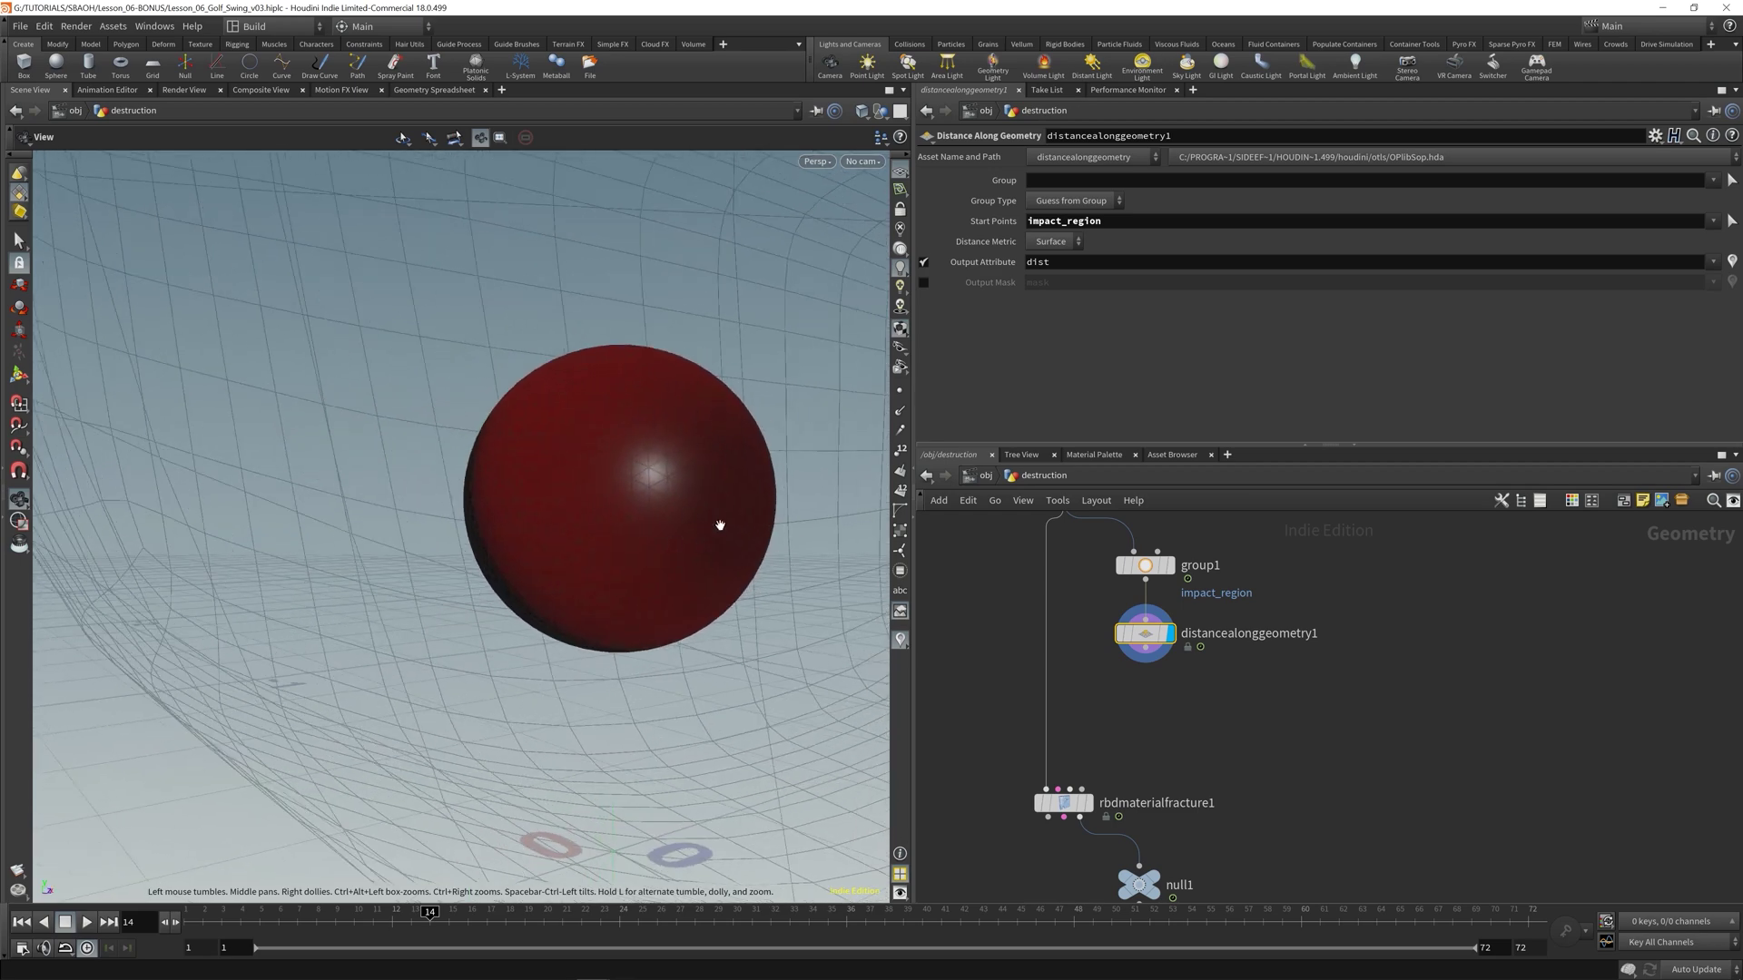
pyautogui.moveTo(754, 490); pyautogui.dragTo(720, 494)
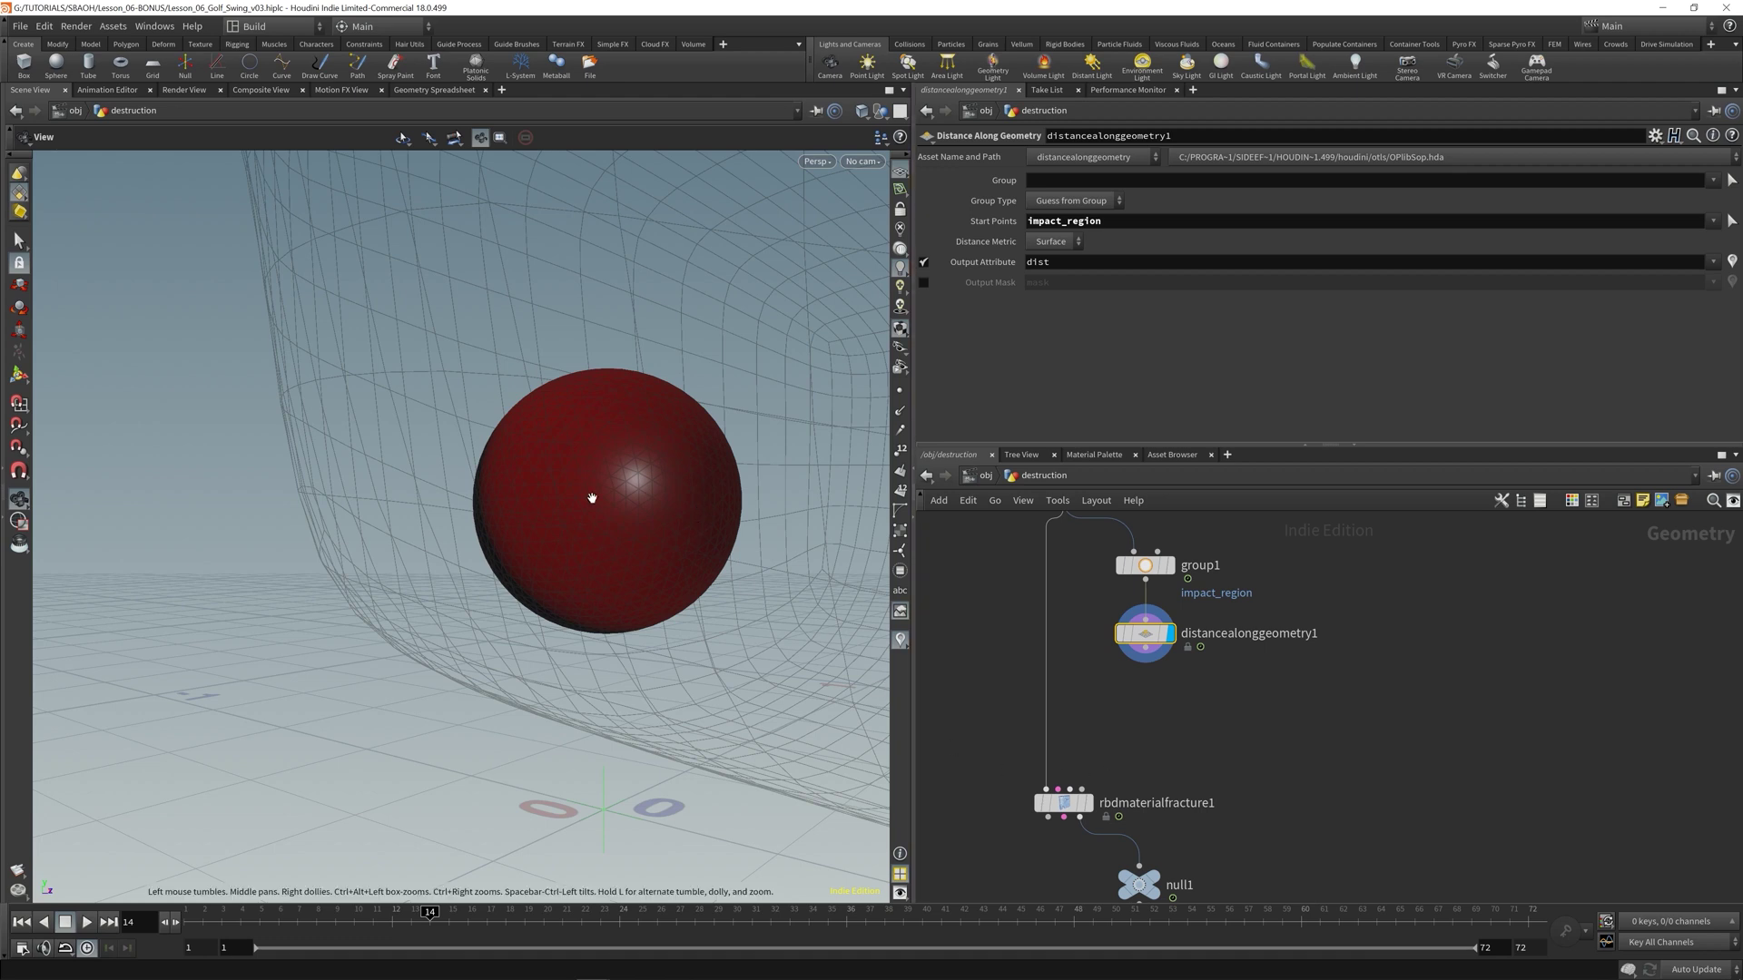
pyautogui.press('Tab')
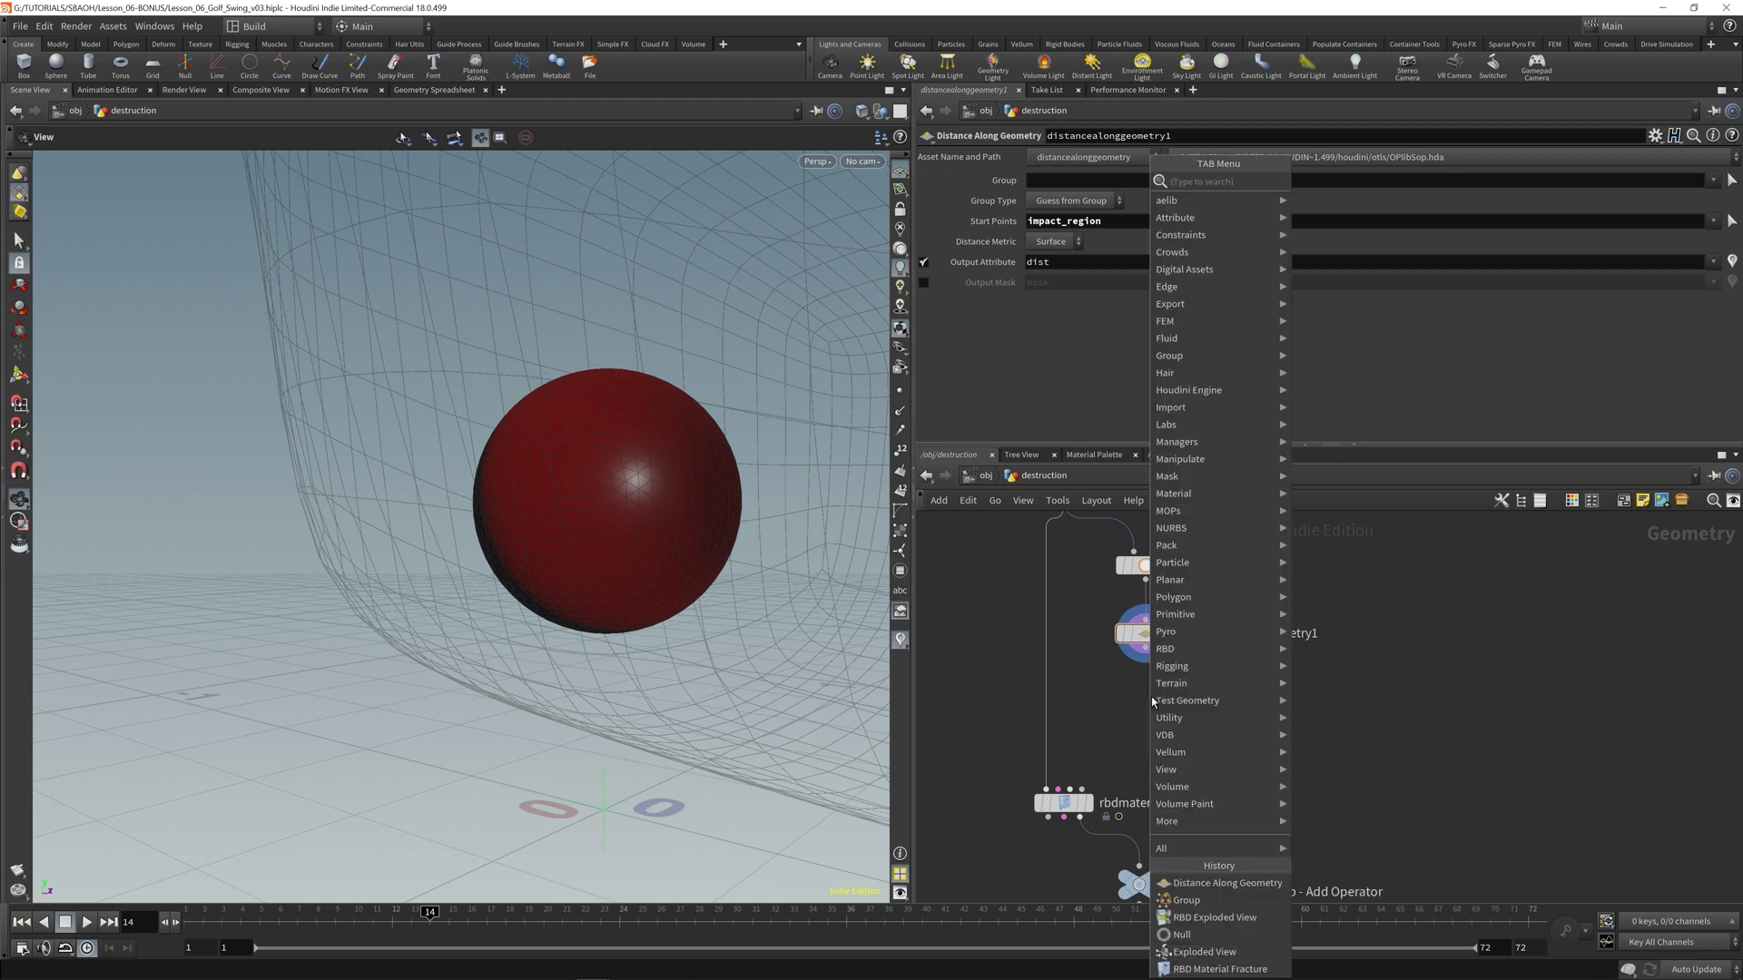
pyautogui.write('att')
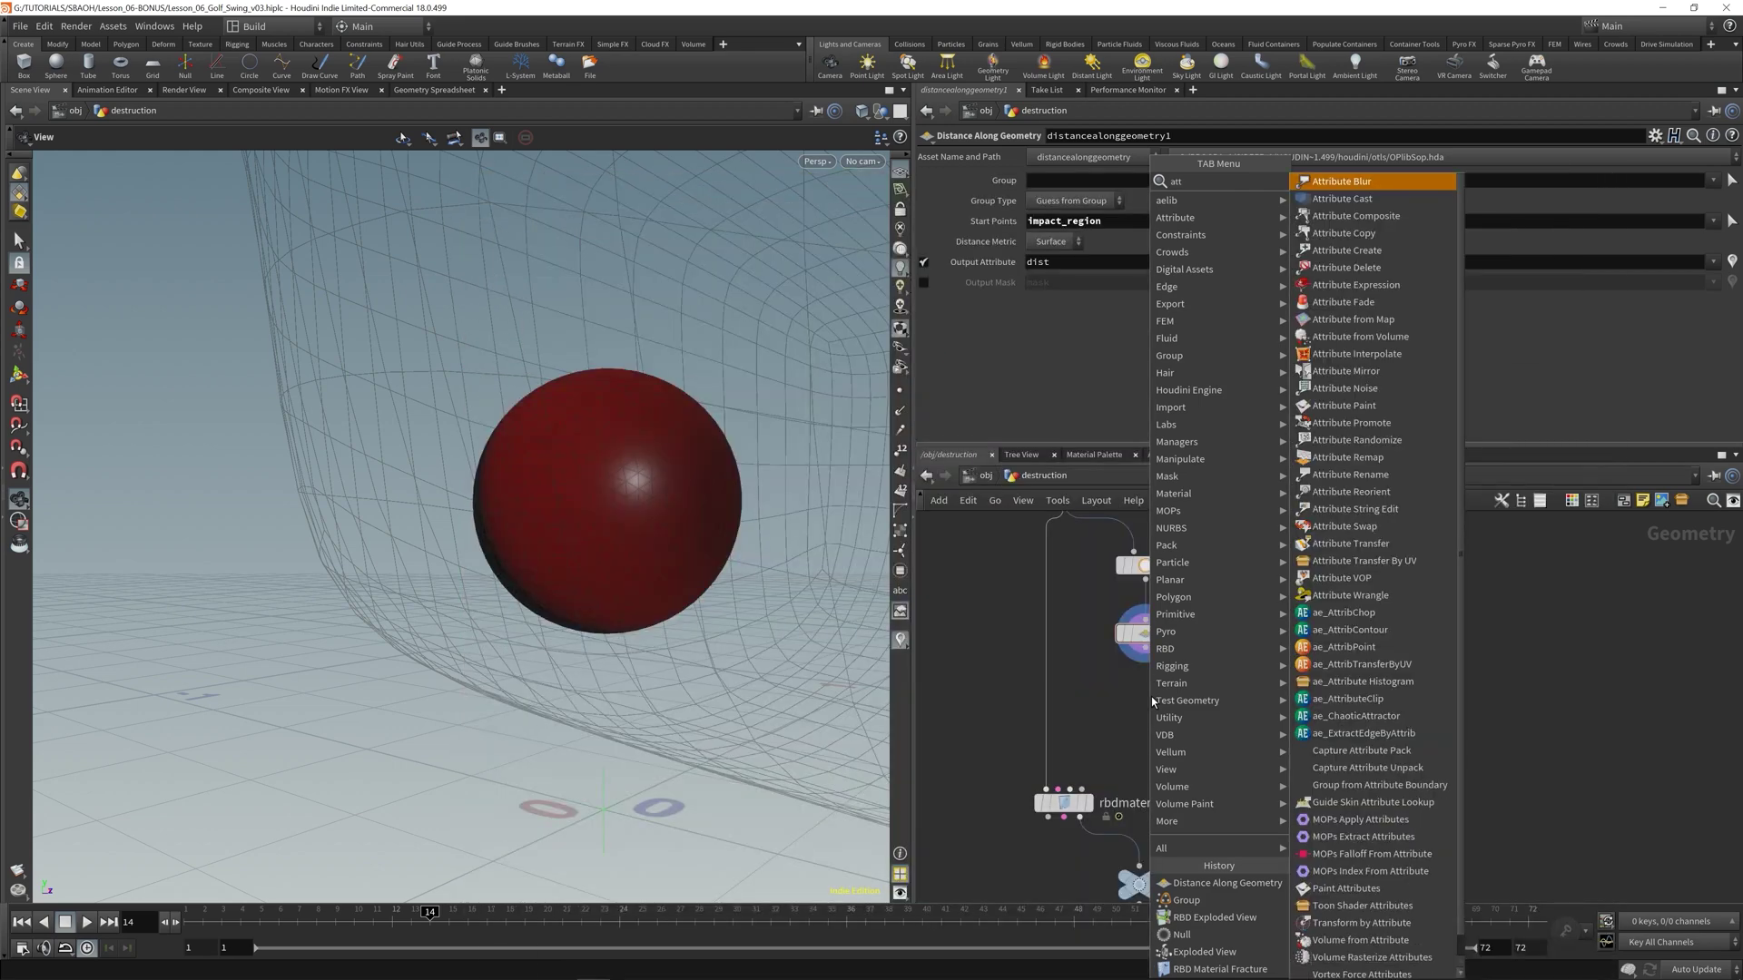
pyautogui.write('ribte')
pyautogui.press('BackSpace')
pyautogui.press('BackSpace')
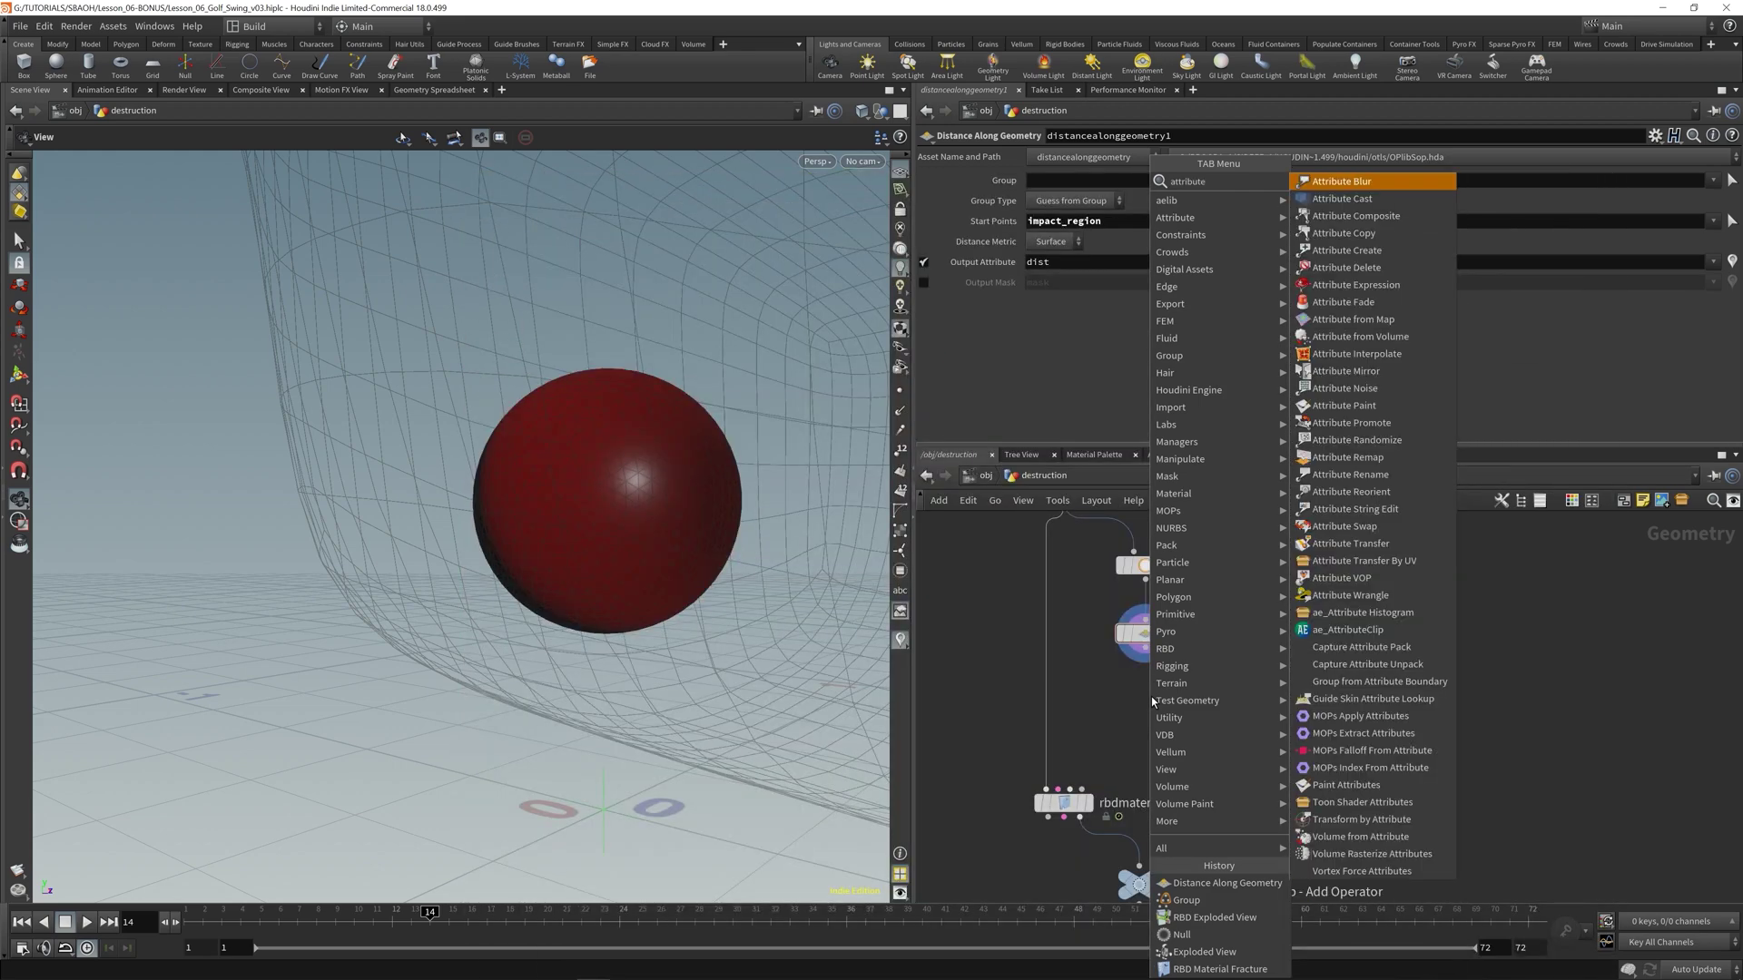
pyautogui.write('re')
pyautogui.press('Return')
pyautogui.click(1151, 695)
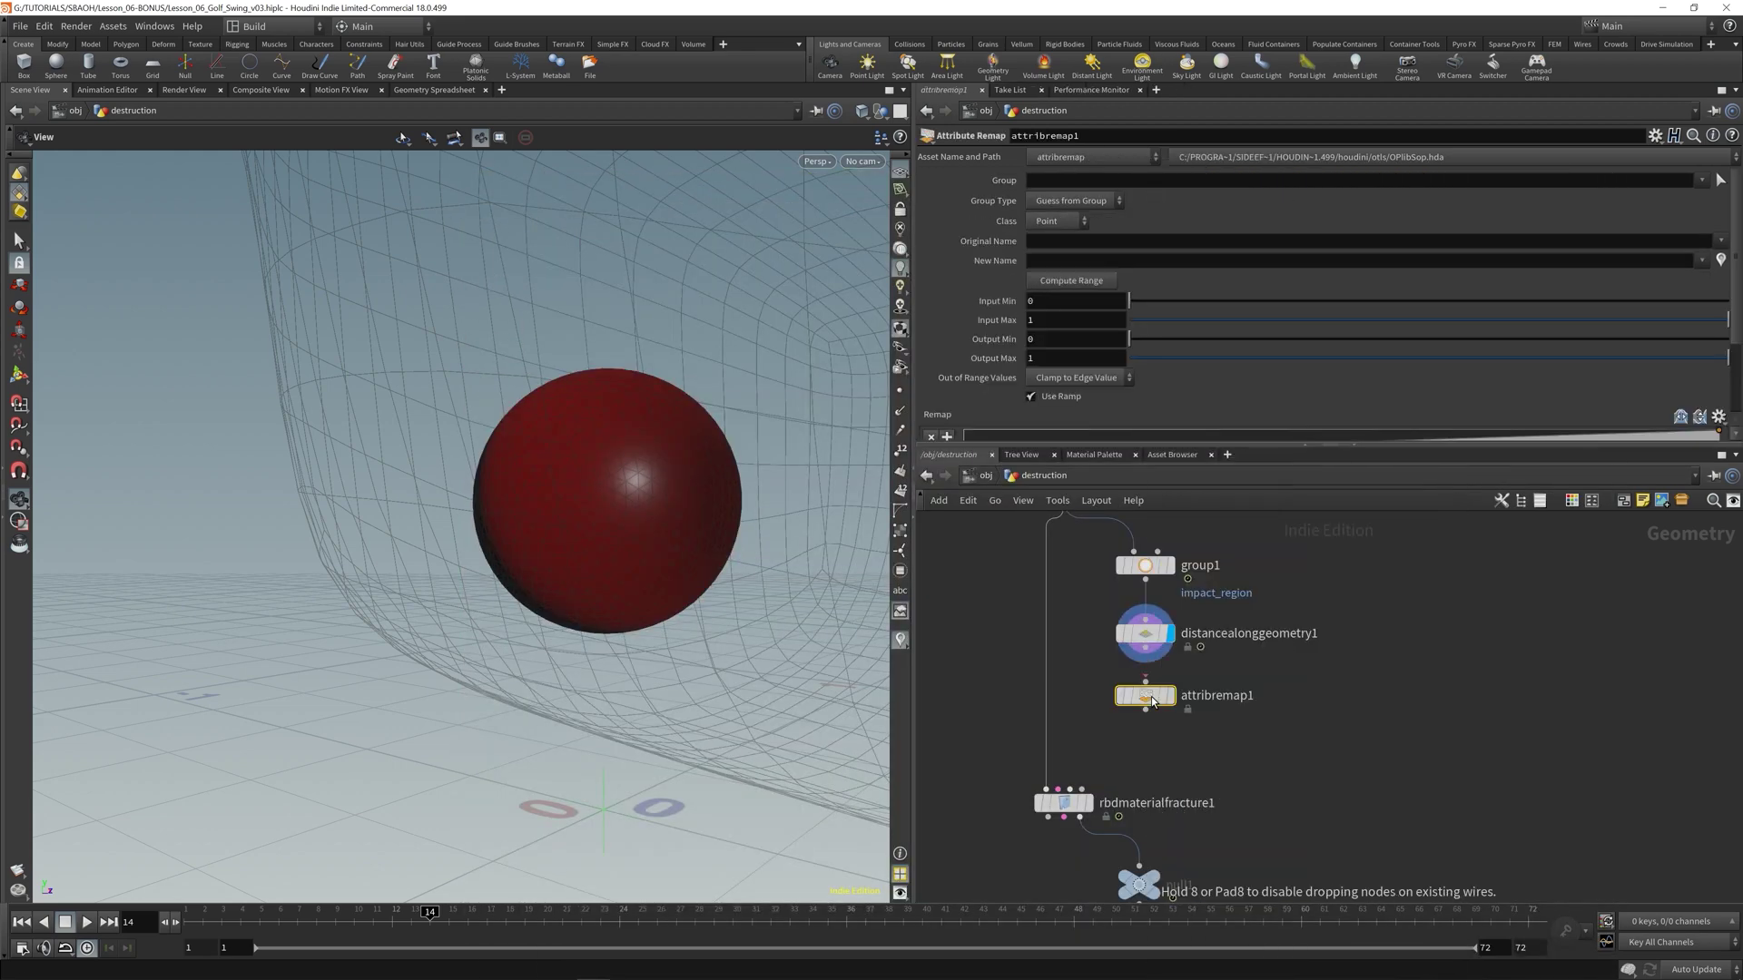
pyautogui.click(1170, 695)
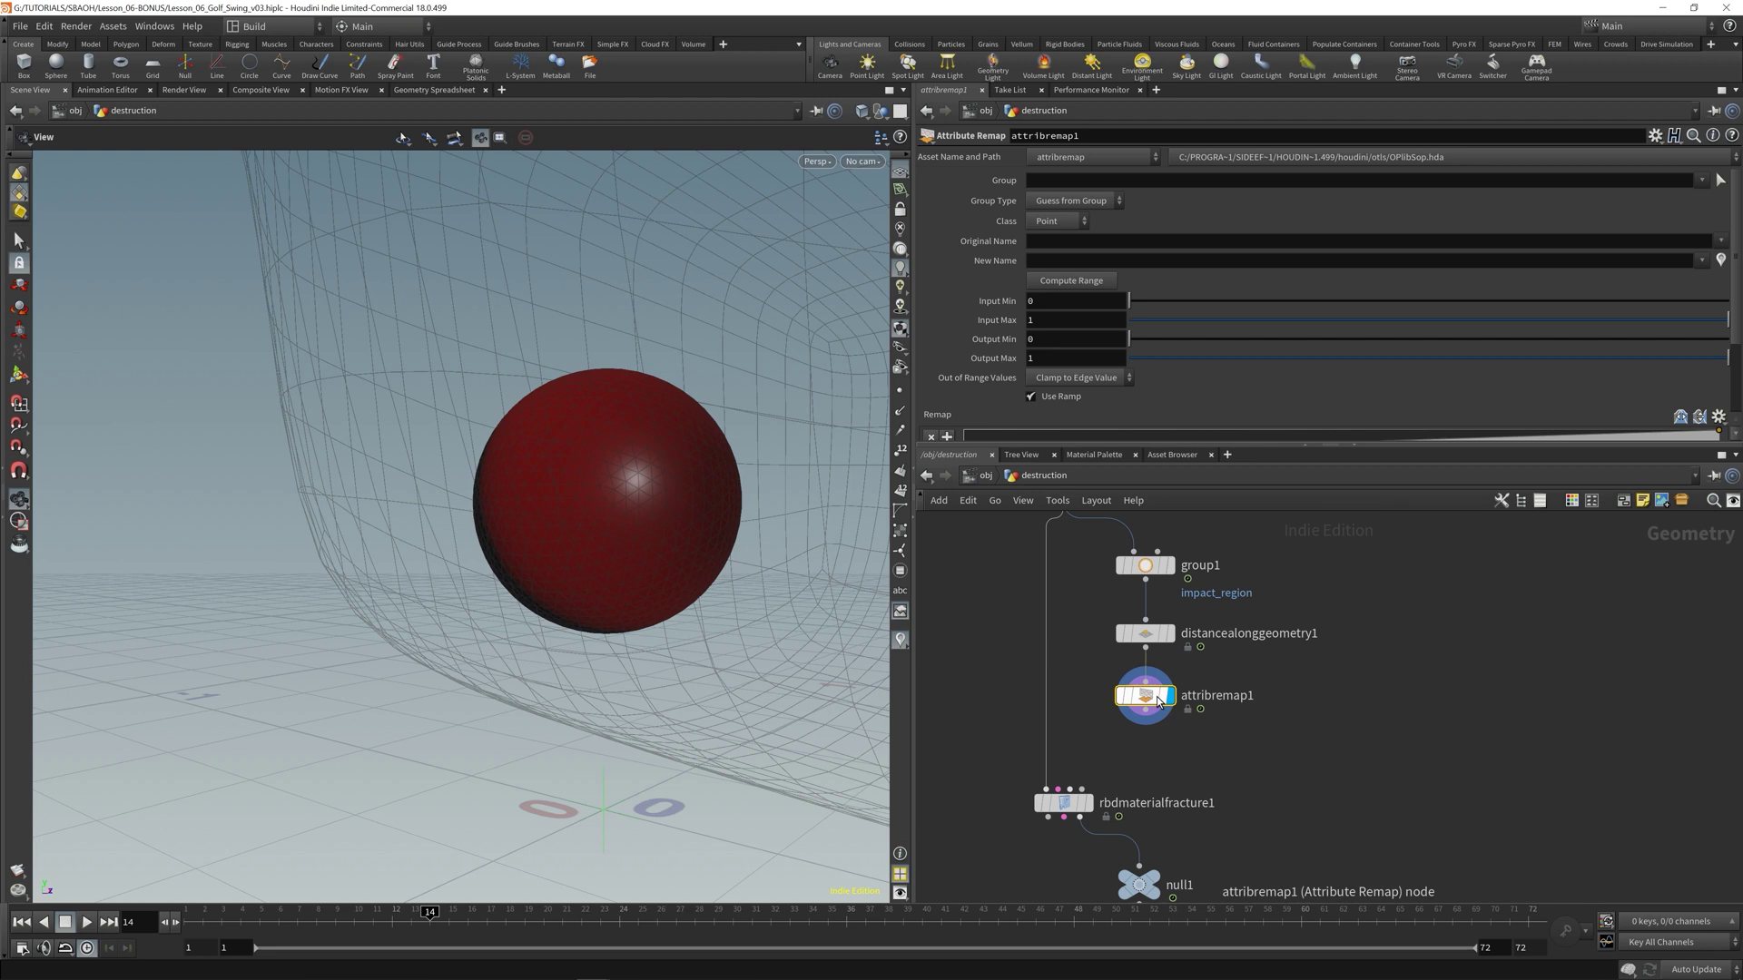
# - Set the Attribute Remap's Original Name to dist and New Name to density, saving the scene along the way
pyautogui.click(1150, 243)
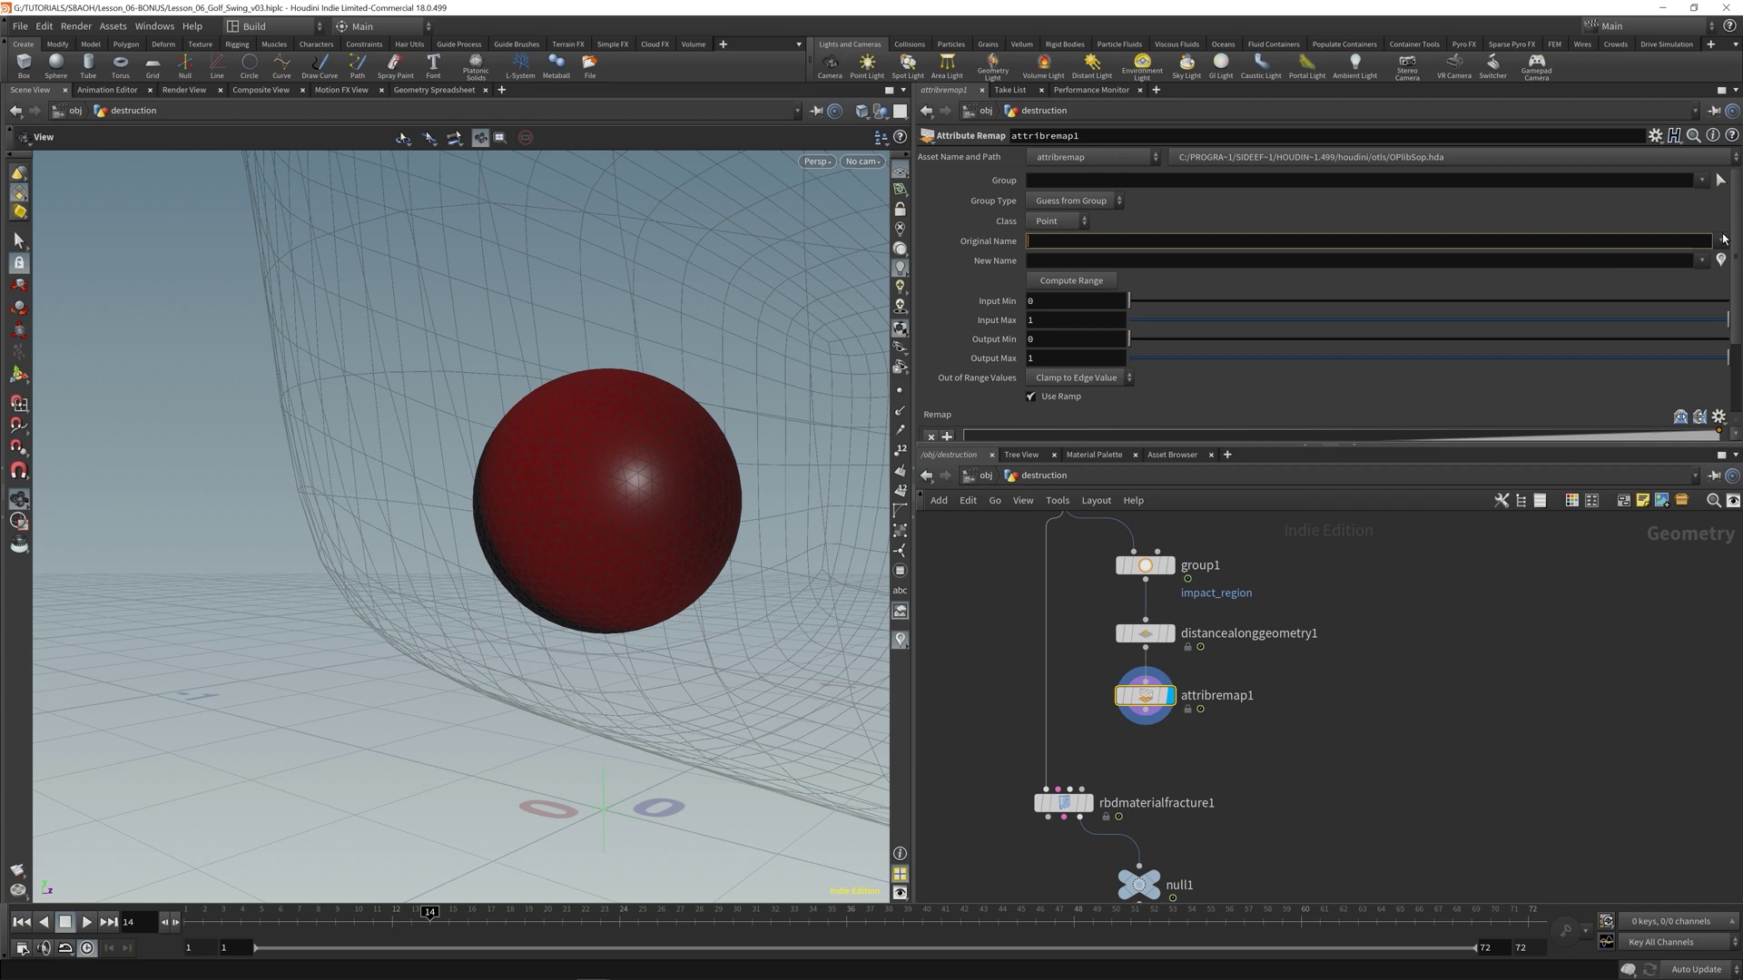
pyautogui.click(1724, 239)
pyautogui.click(1717, 263)
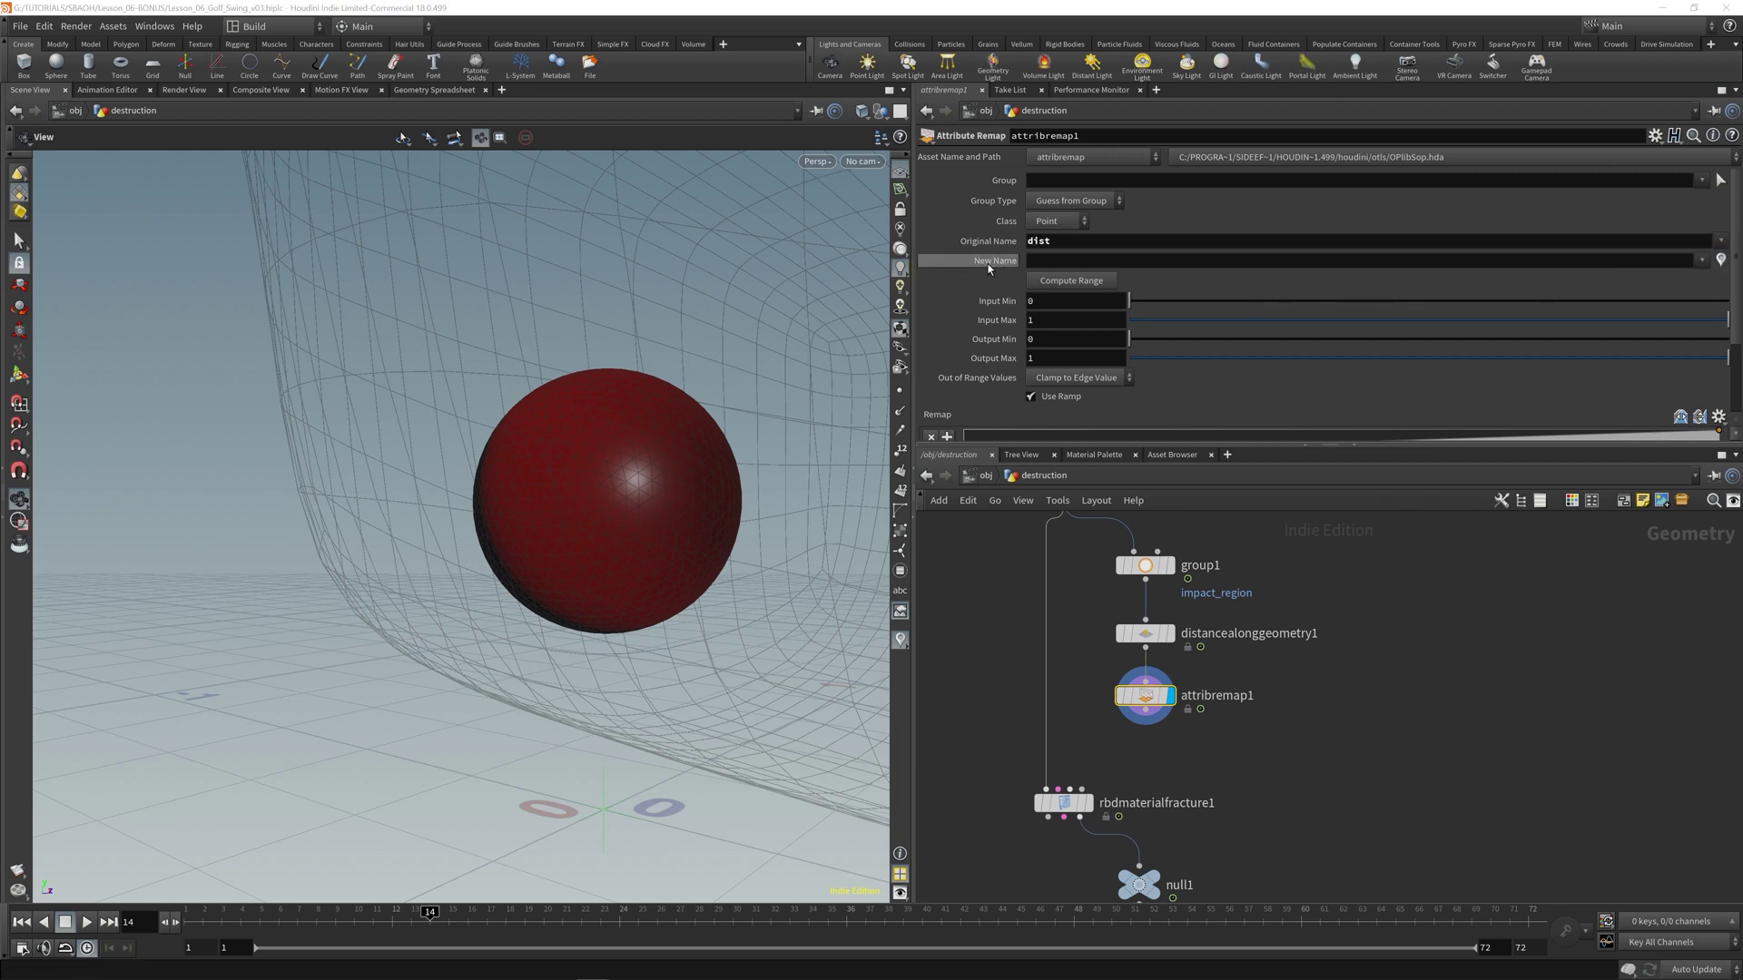
pyautogui.hotkey('ctrl', 's')
pyautogui.click(1073, 263)
pyautogui.write('d')
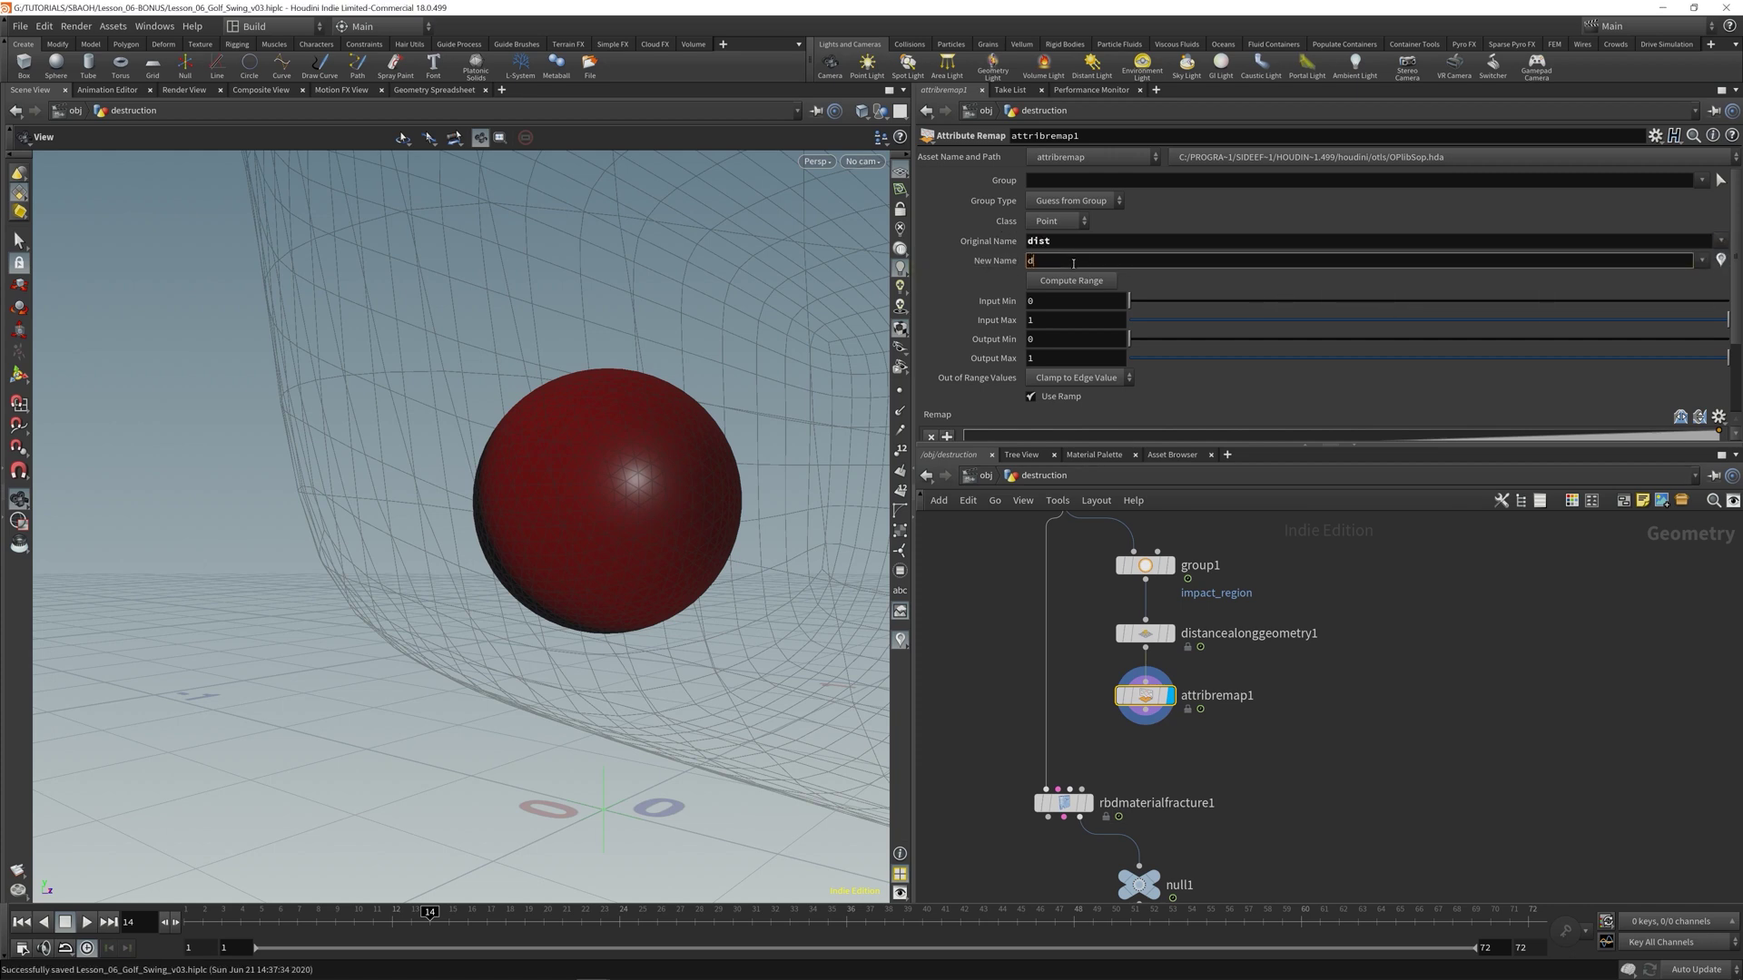
pyautogui.write('ensity')
pyautogui.press('Return')
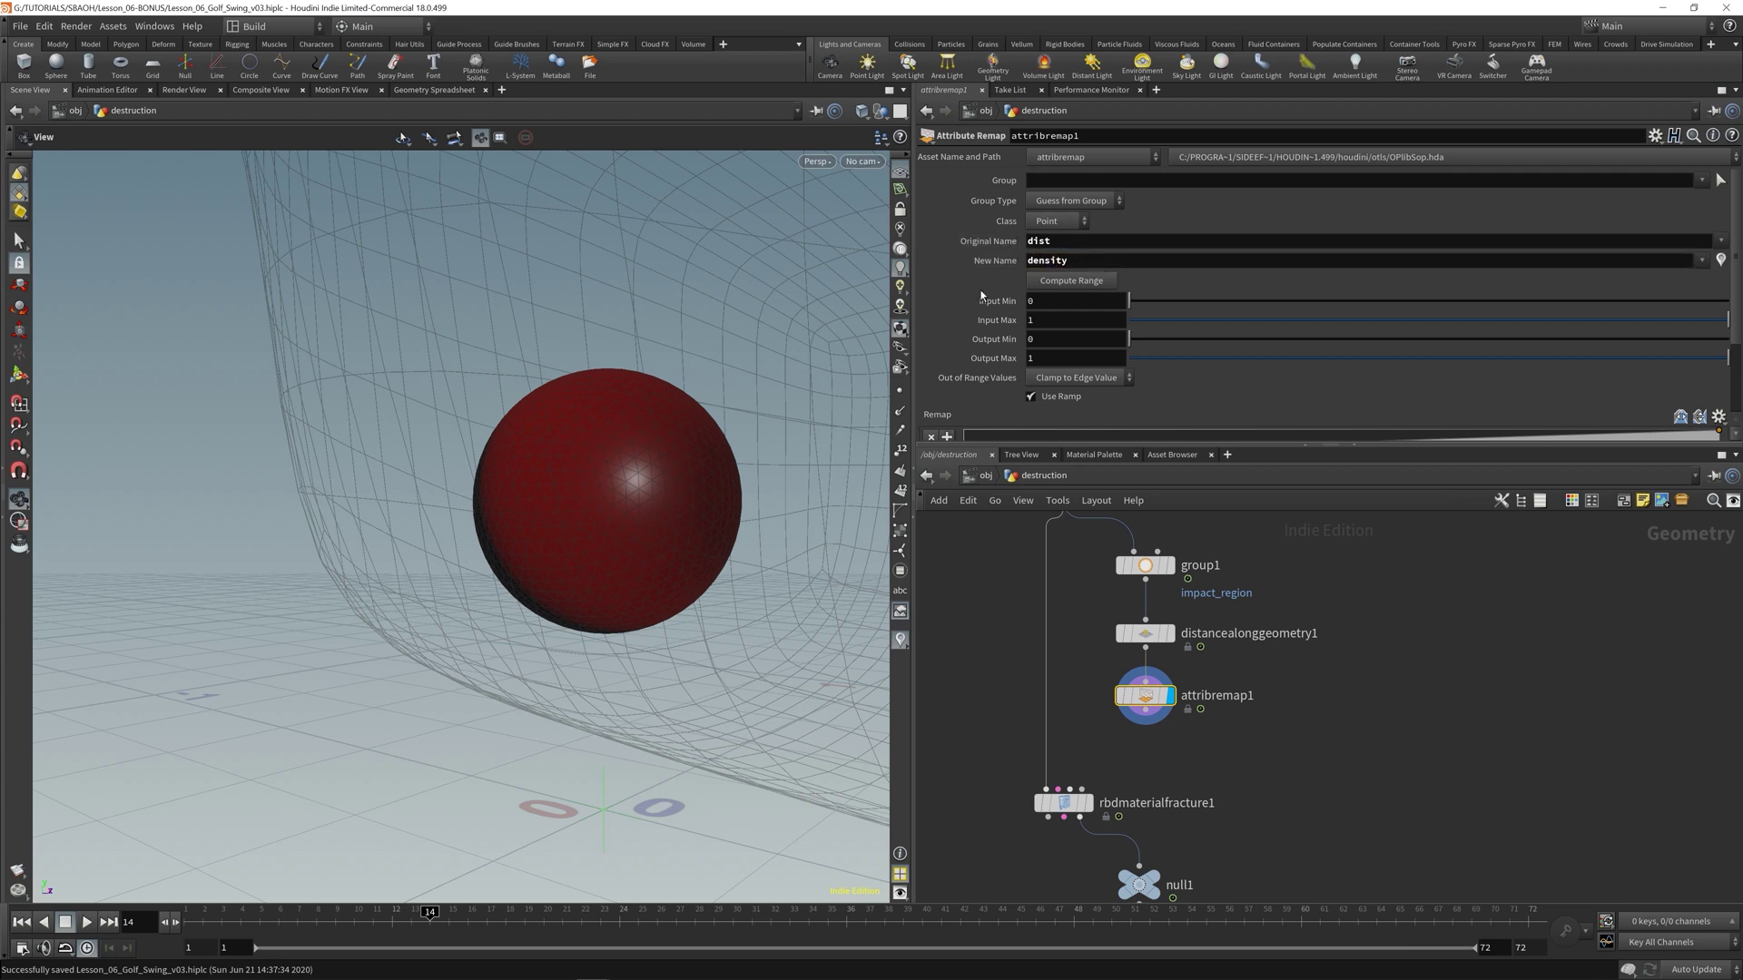
pyautogui.doubleClick(1092, 262)
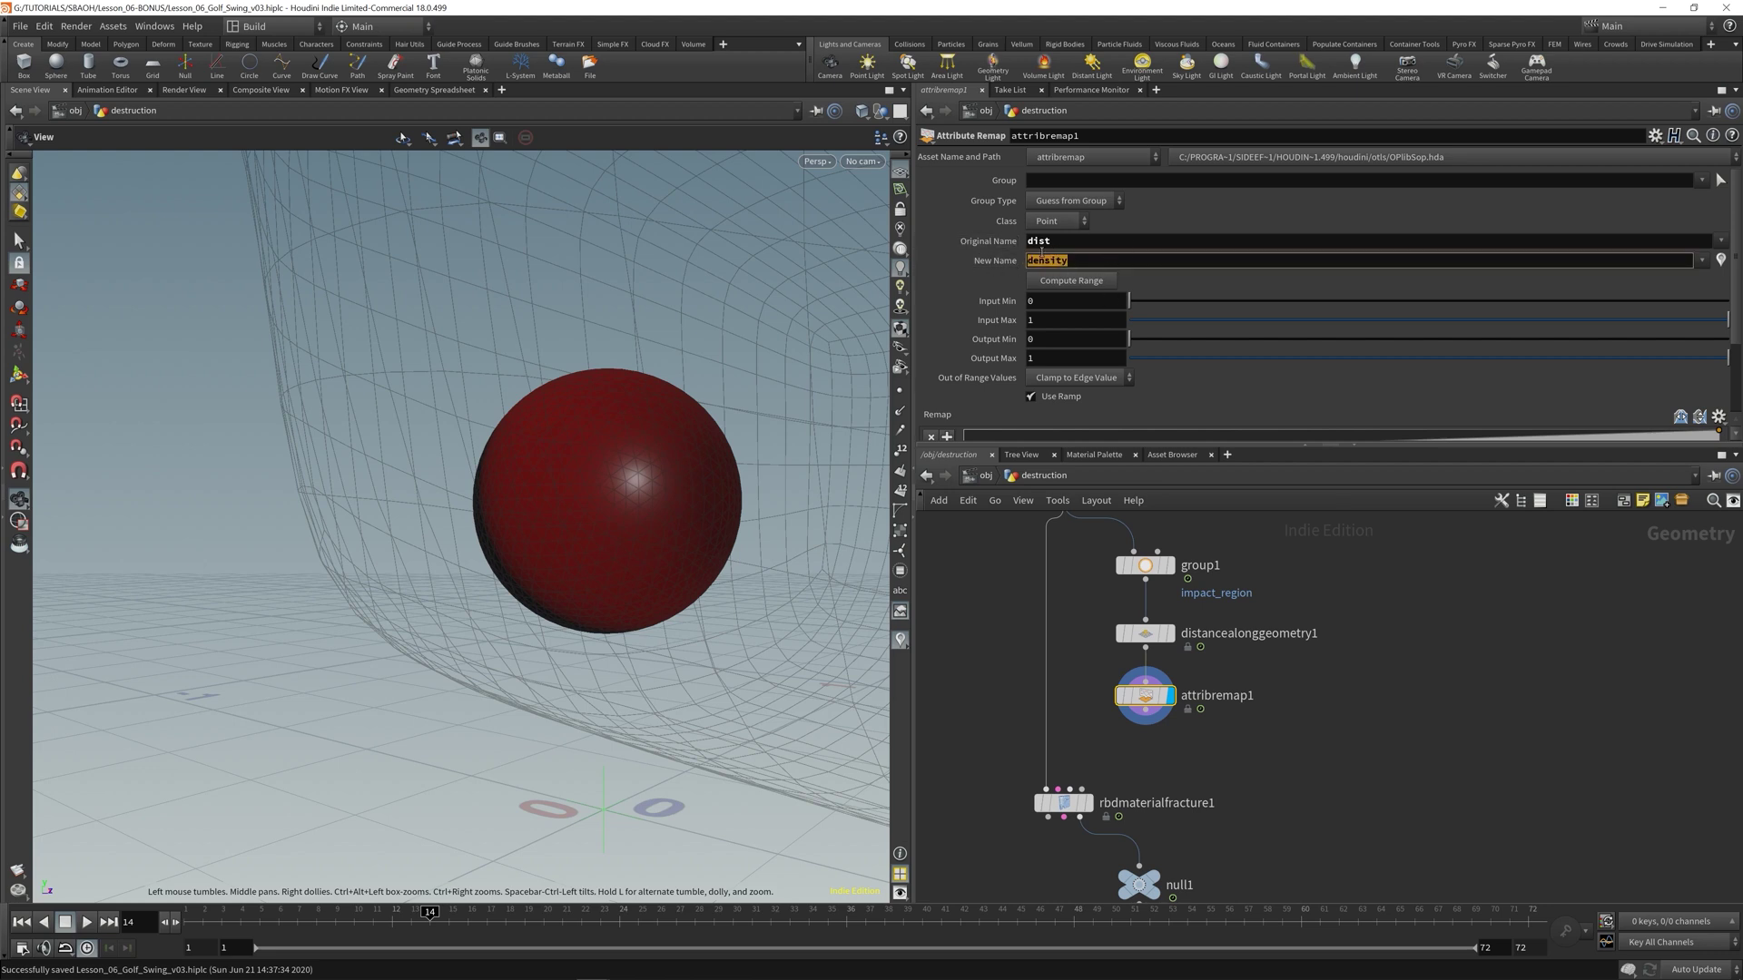
pyautogui.click(1075, 261)
pyautogui.doubleClick(1085, 259)
pyautogui.press('Home')
pyautogui.hotkey('shift', 'Right')
pyautogui.hotkey('shift', 'Right')
pyautogui.hotkey('shift', 'Right')
pyautogui.moveTo(596, 522); pyautogui.dragTo(730, 512, button='right')
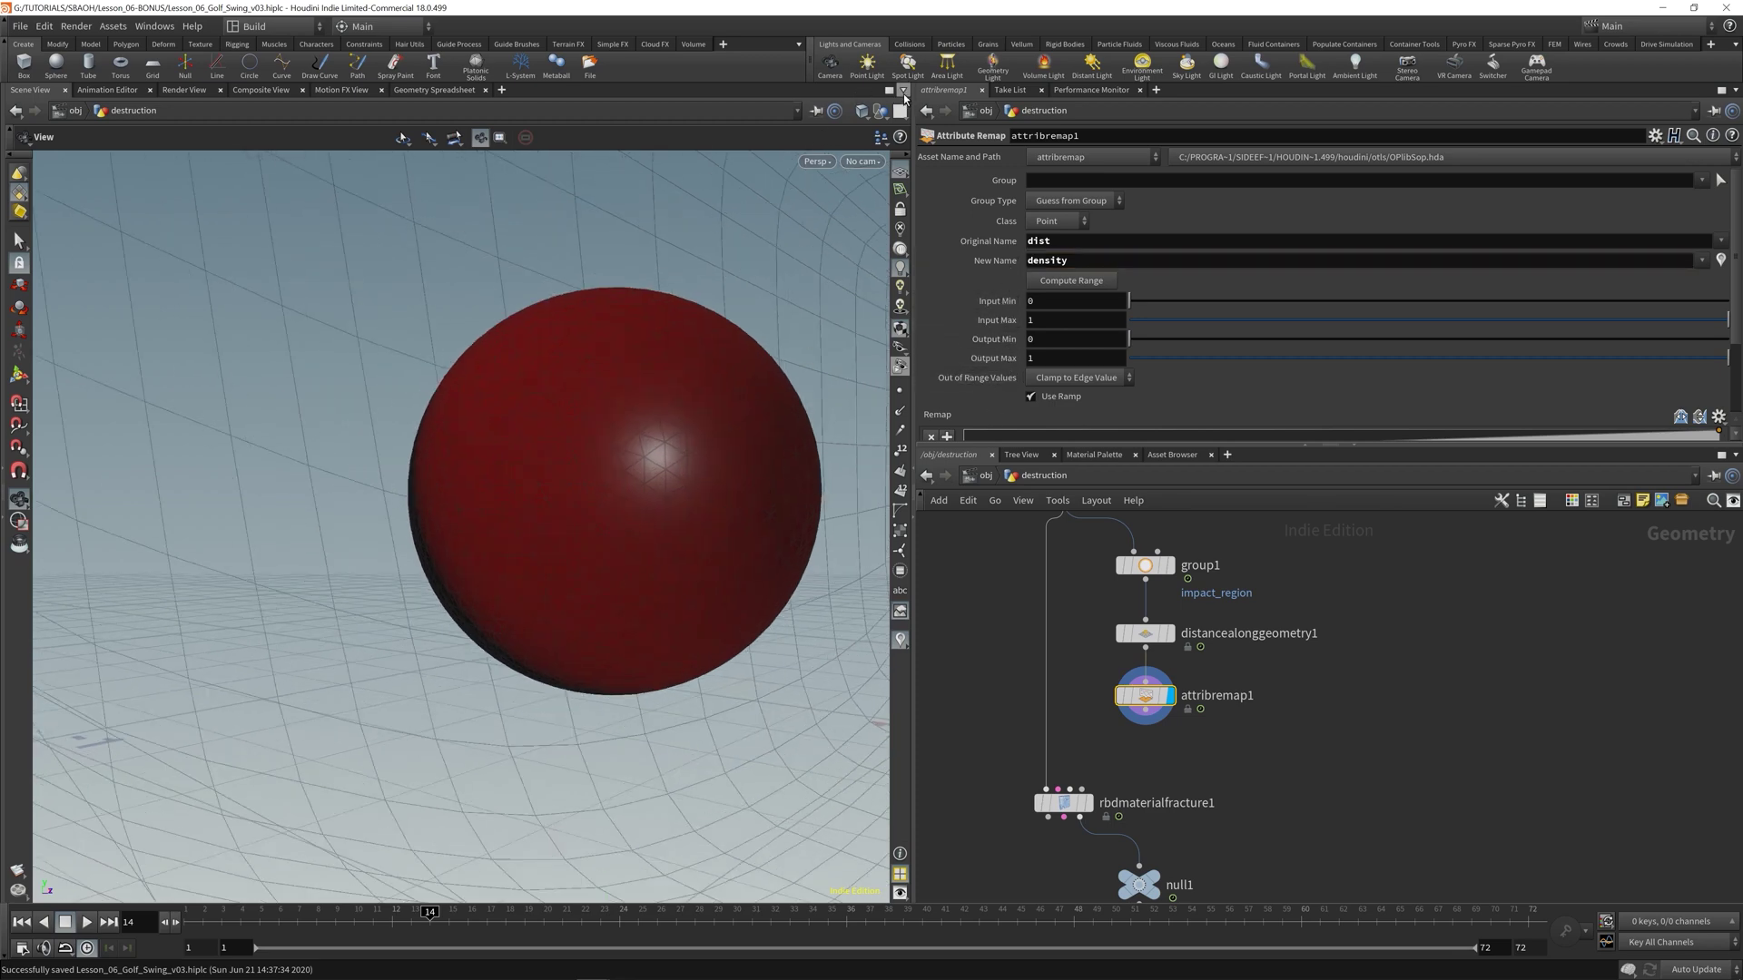
# - Sort the geometry spreadsheet by dist to check the attribute's value range, and return to the scene view
pyautogui.click(419, 95)
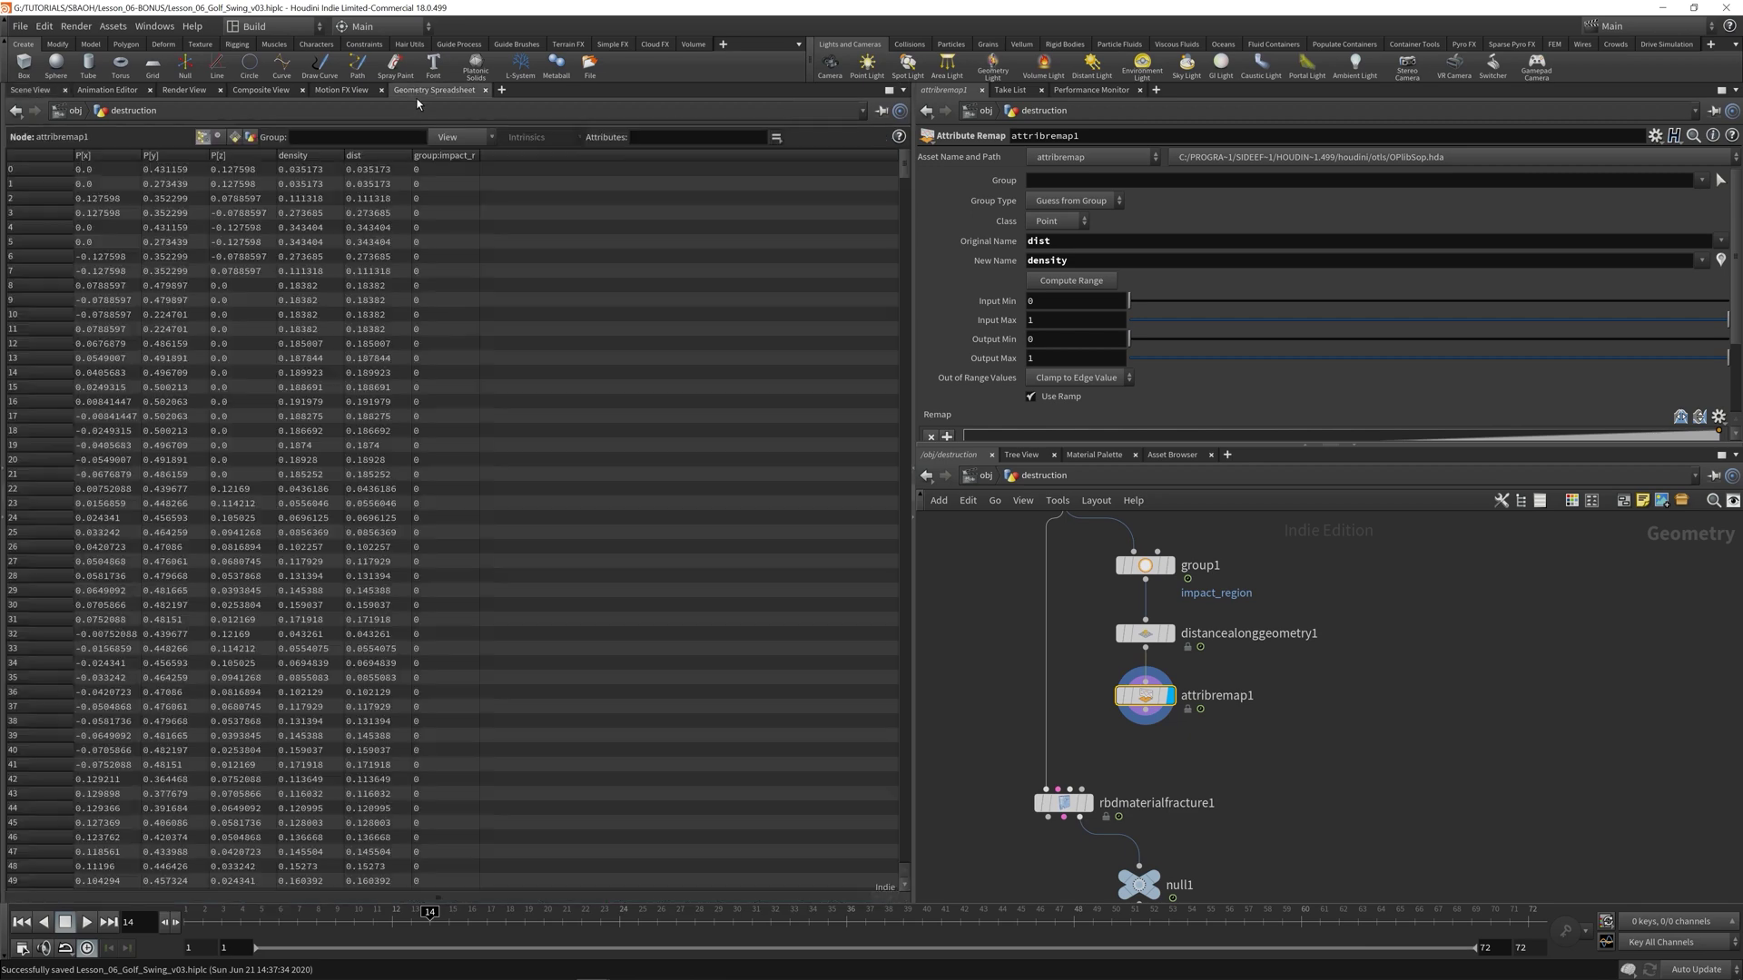
pyautogui.click(373, 156)
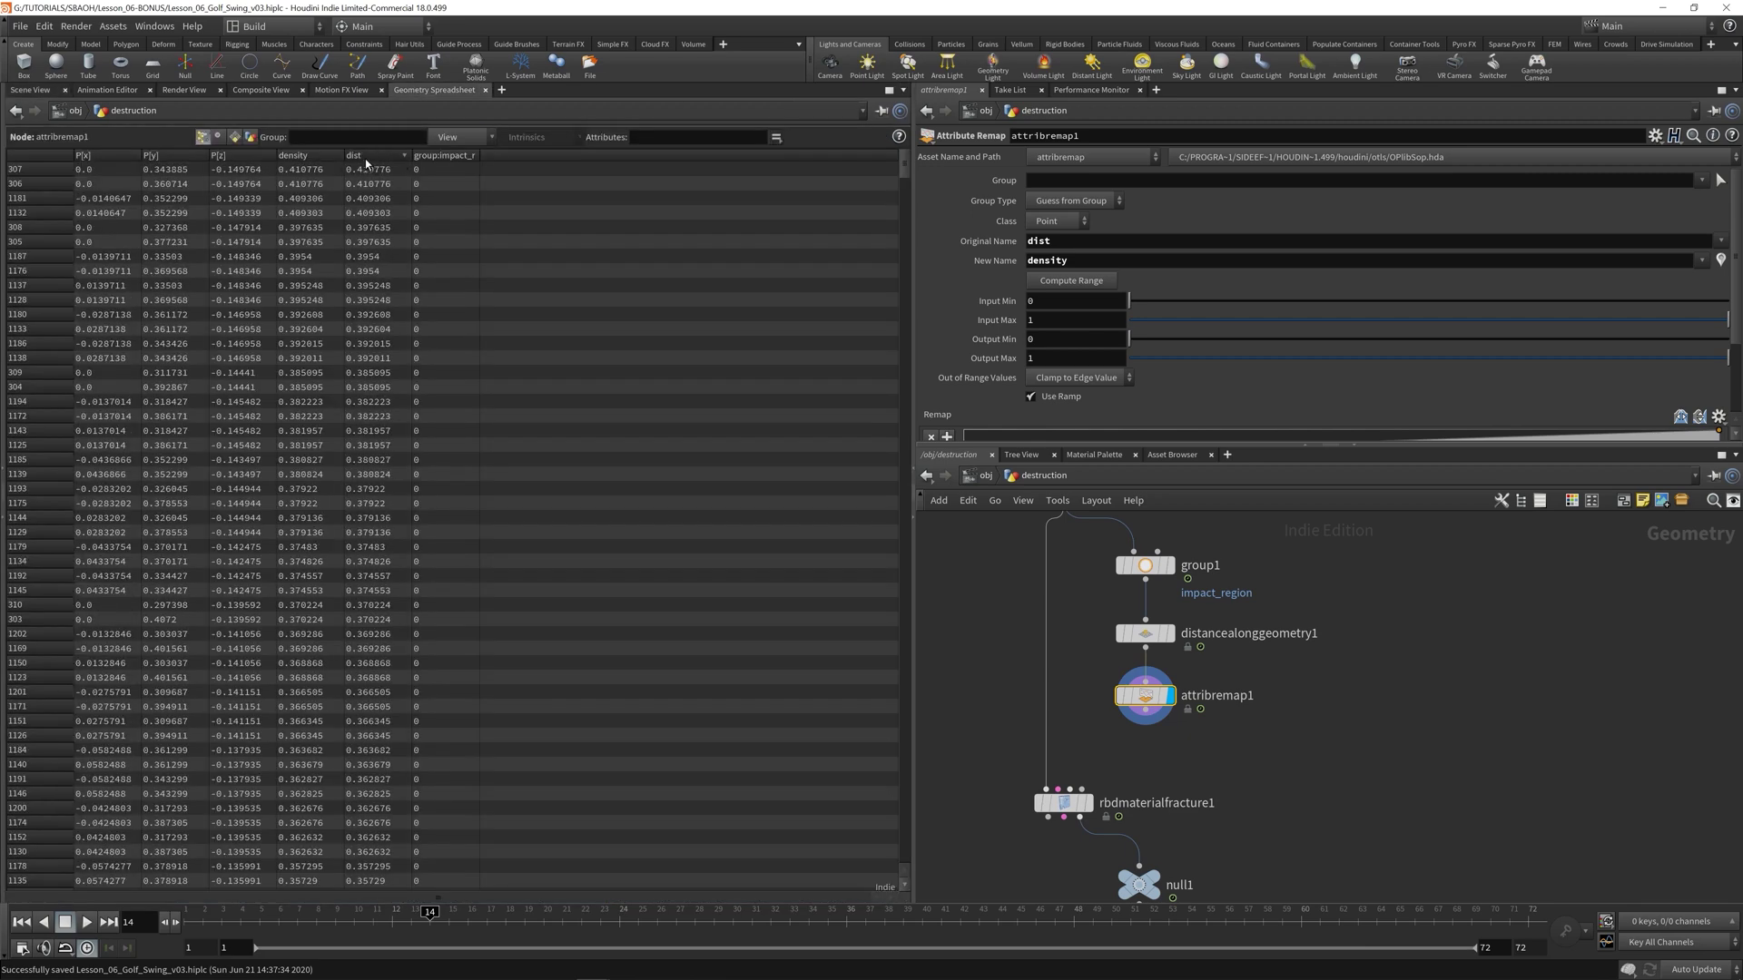
pyautogui.click(366, 158)
pyautogui.click(369, 156)
pyautogui.click(37, 90)
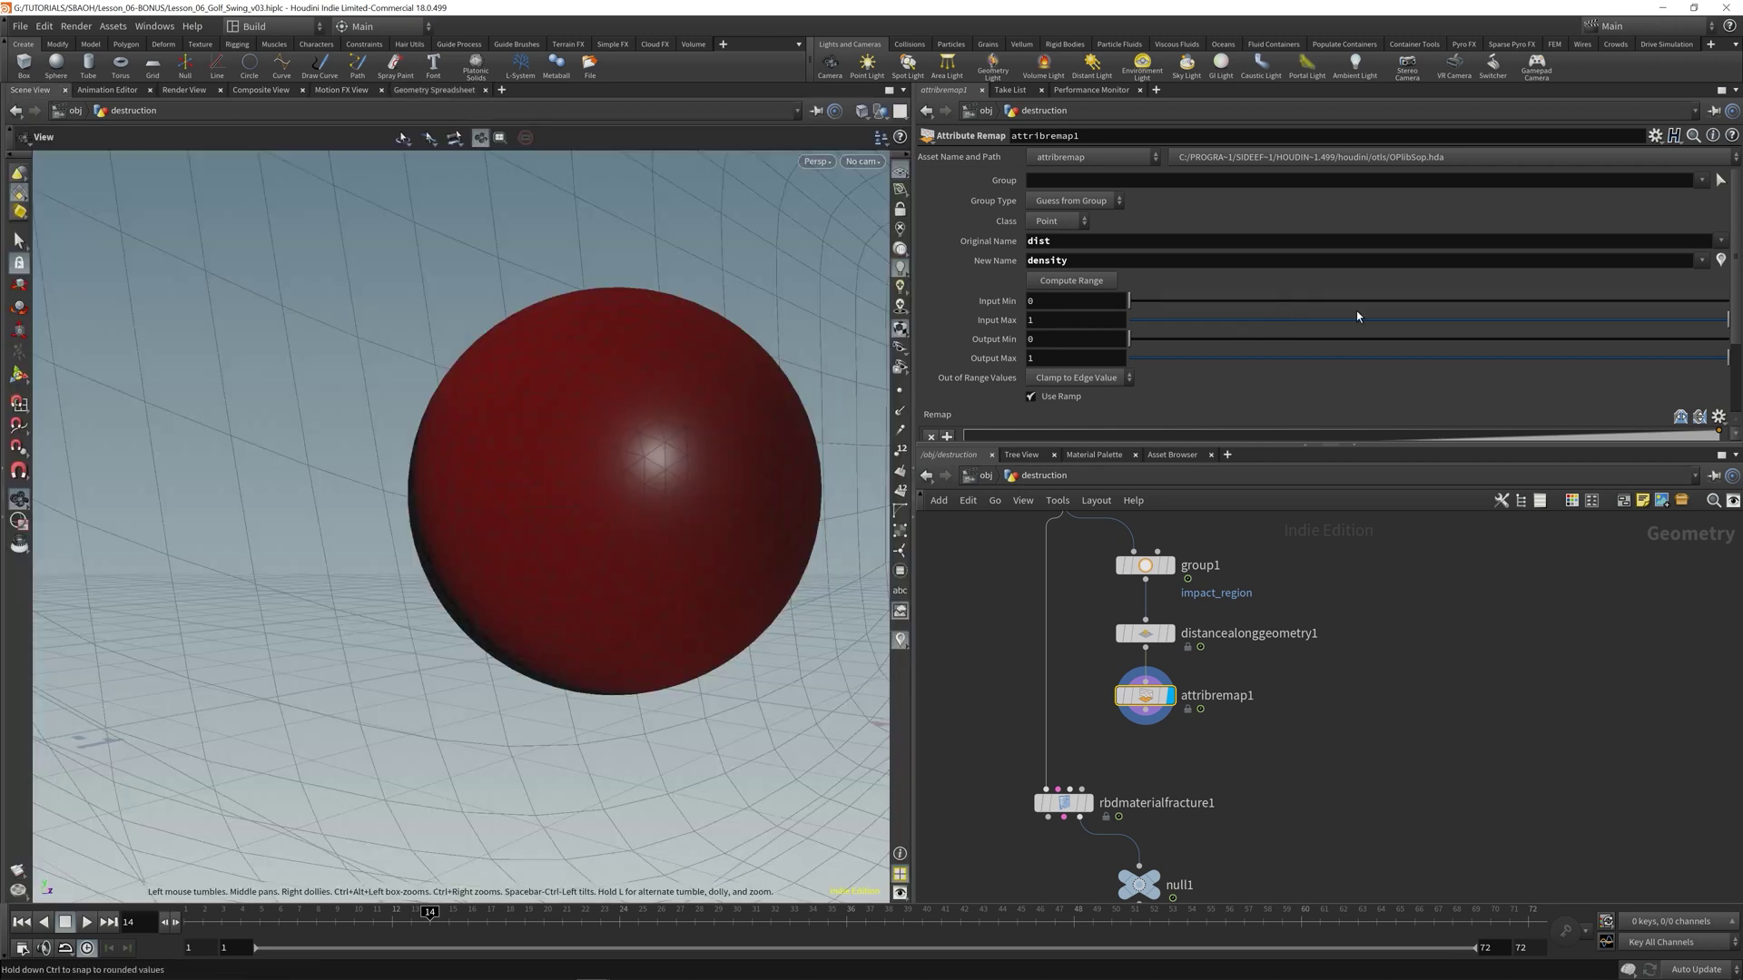
# - Compute the Attribute Remap's range from the dist attribute, and set Output Max to 1
pyautogui.moveTo(1356, 318); pyautogui.dragTo(1318, 320)
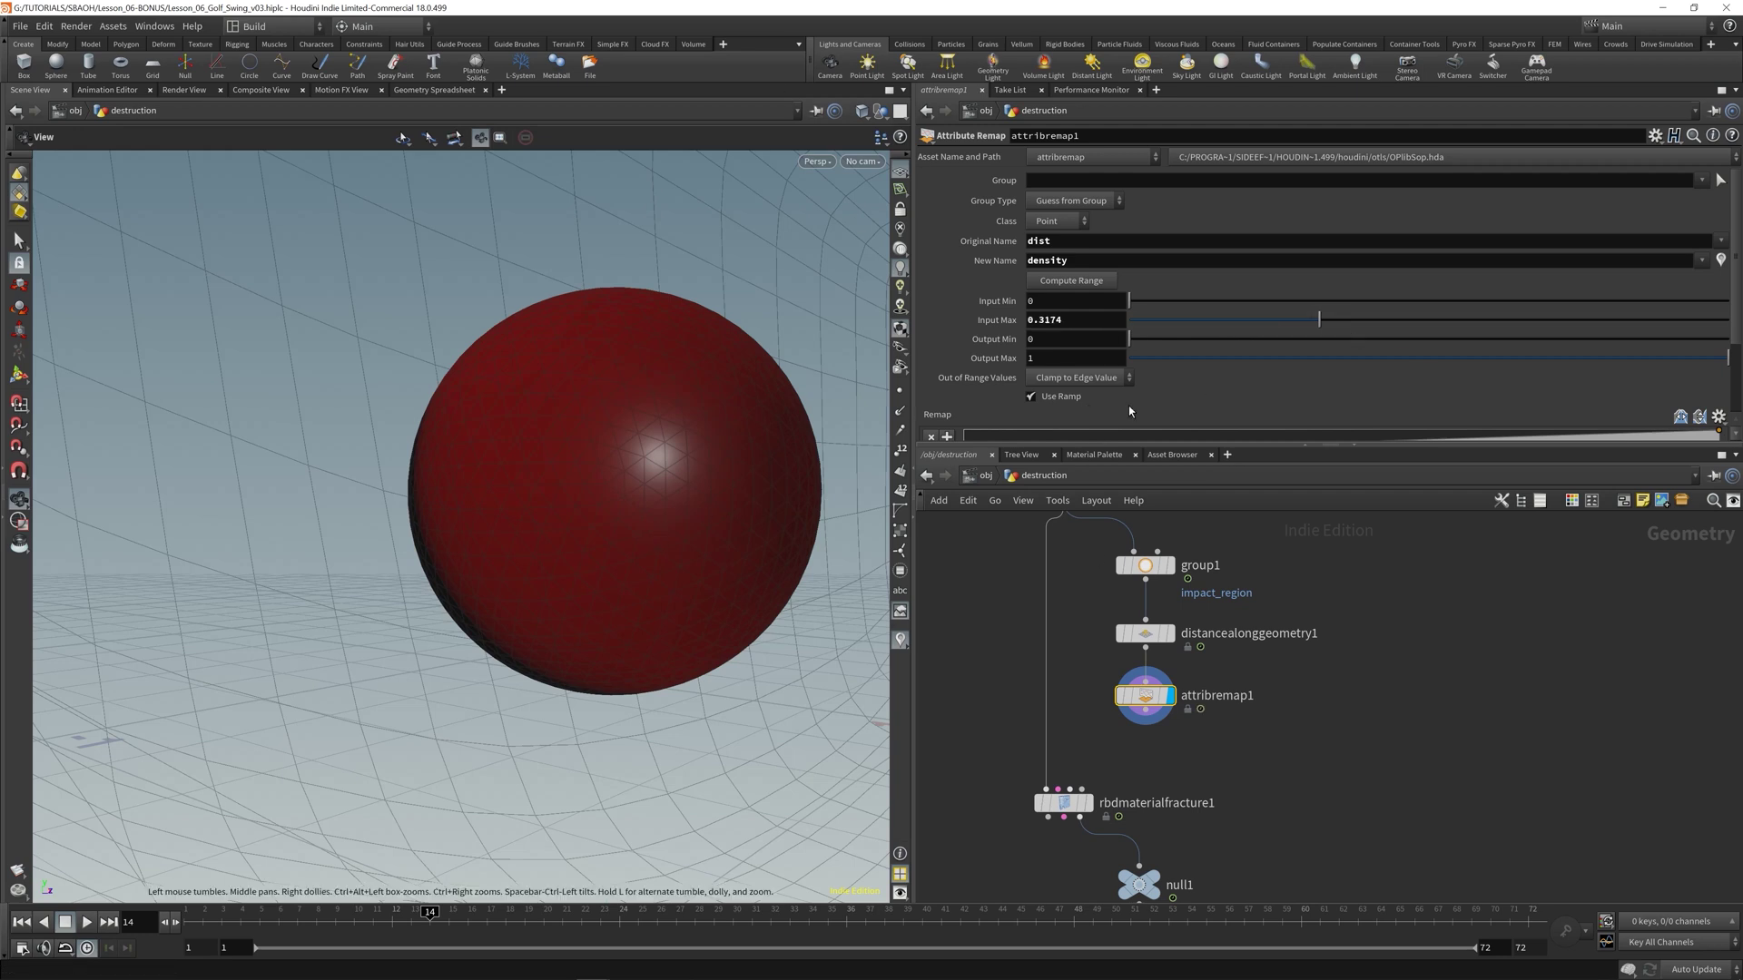
pyautogui.click(1069, 286)
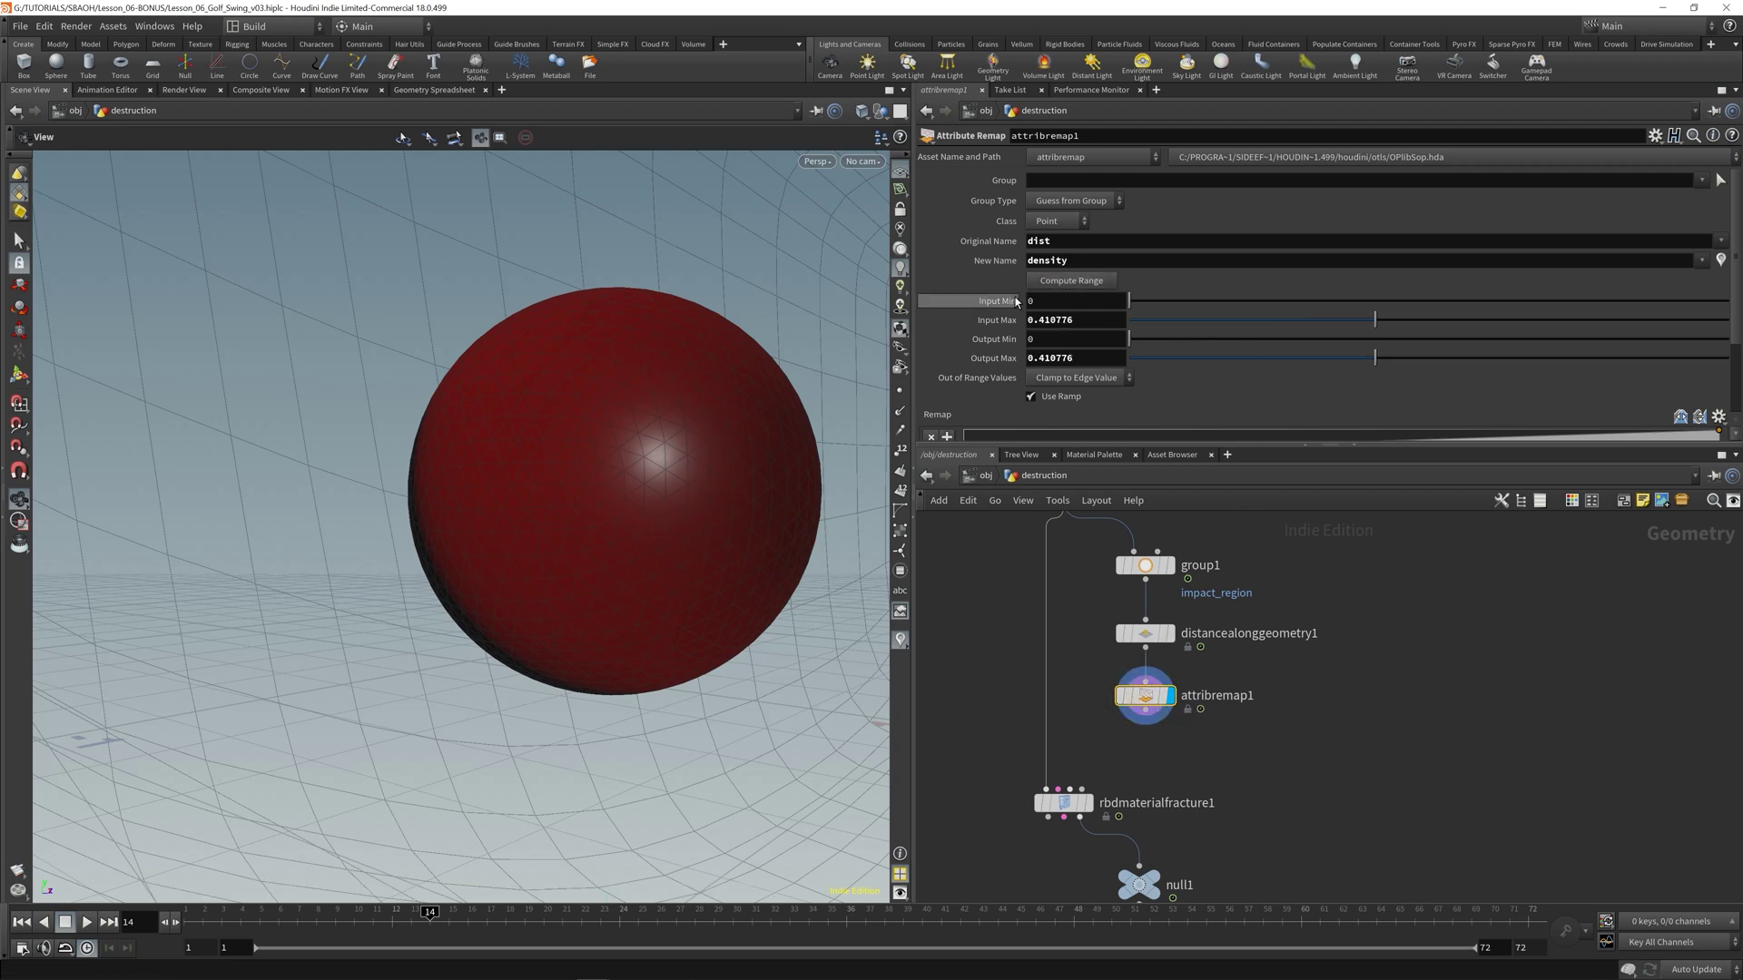
pyautogui.click(1032, 302)
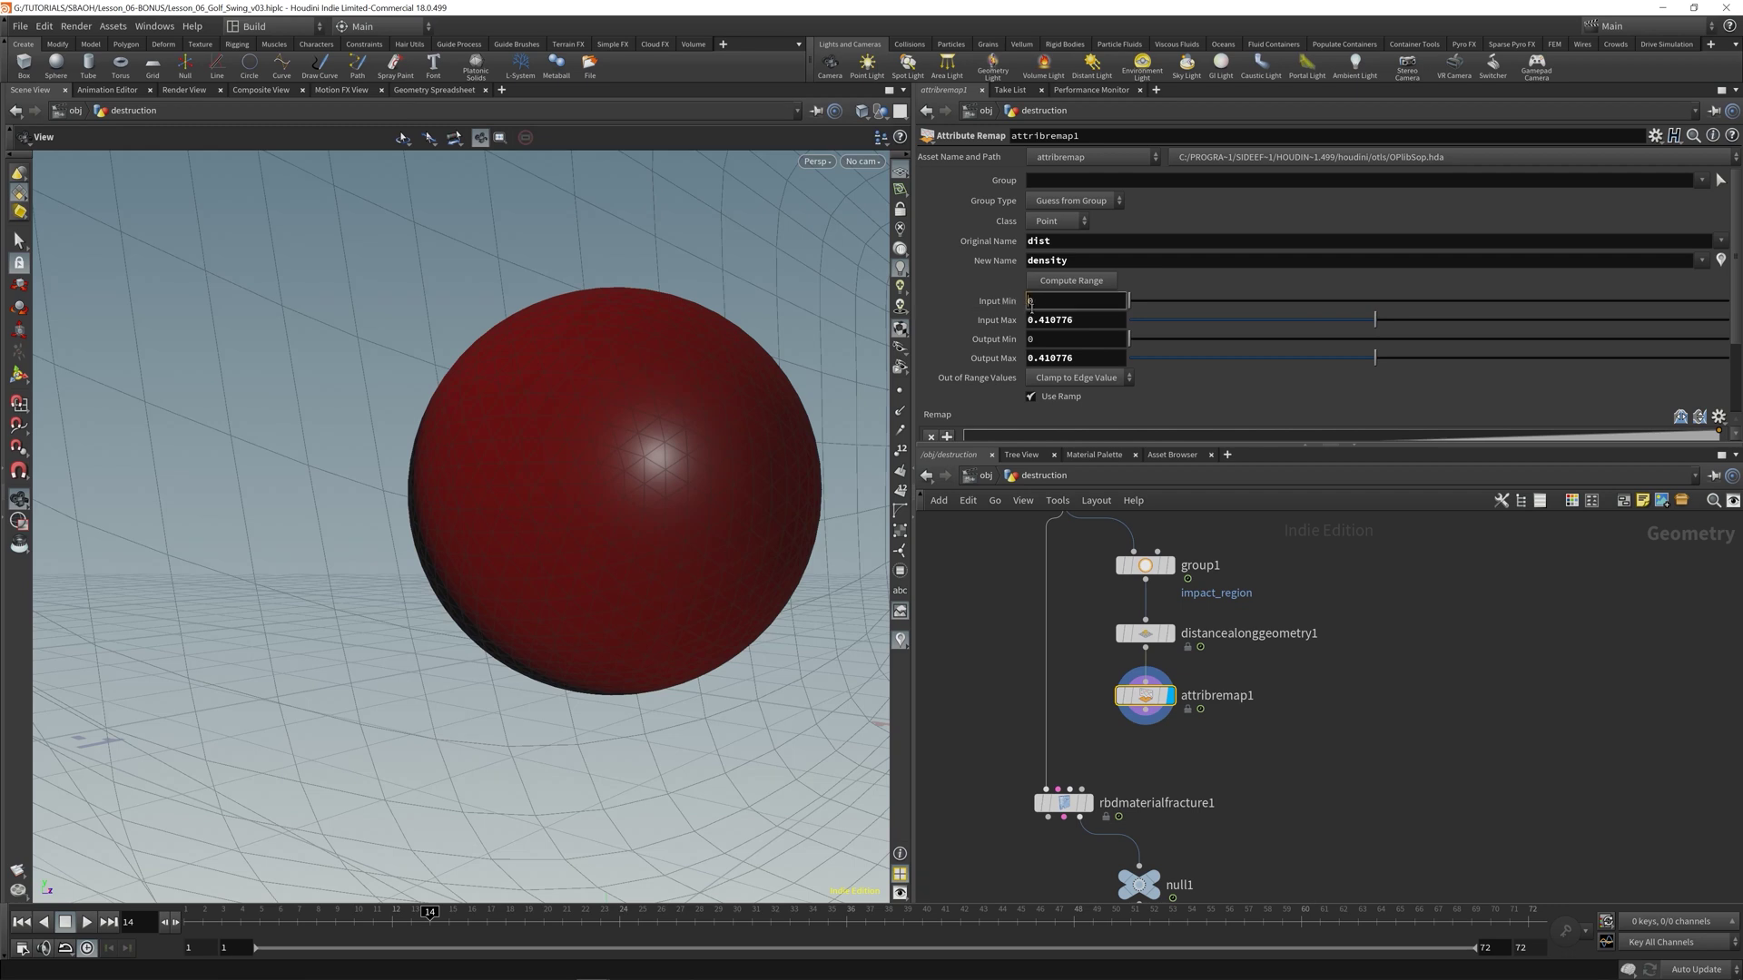
pyautogui.doubleClick(1031, 301)
pyautogui.click(1112, 360)
pyautogui.doubleClick(1060, 339)
pyautogui.doubleClick(1064, 360)
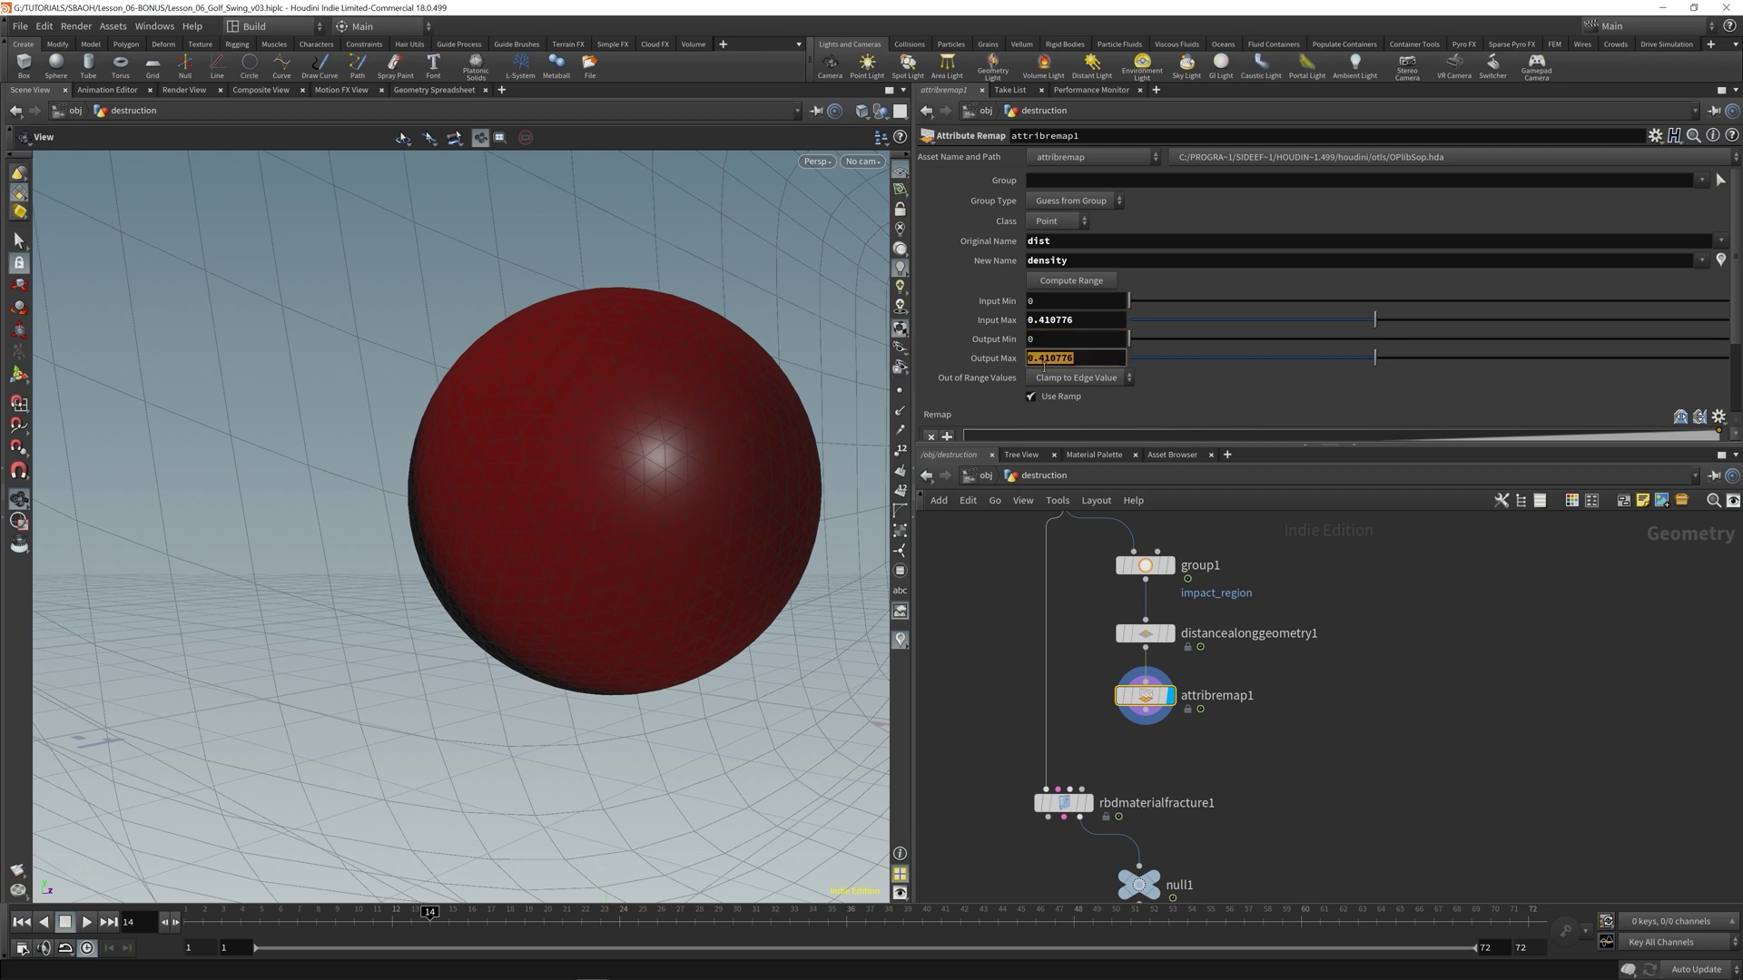
pyautogui.click(1093, 359)
pyautogui.moveTo(1377, 357); pyautogui.dragTo(1728, 359)
# - Save the scene and turn off the dist visualizer in the viewport
pyautogui.moveTo(404, 475); pyautogui.dragTo(557, 494)
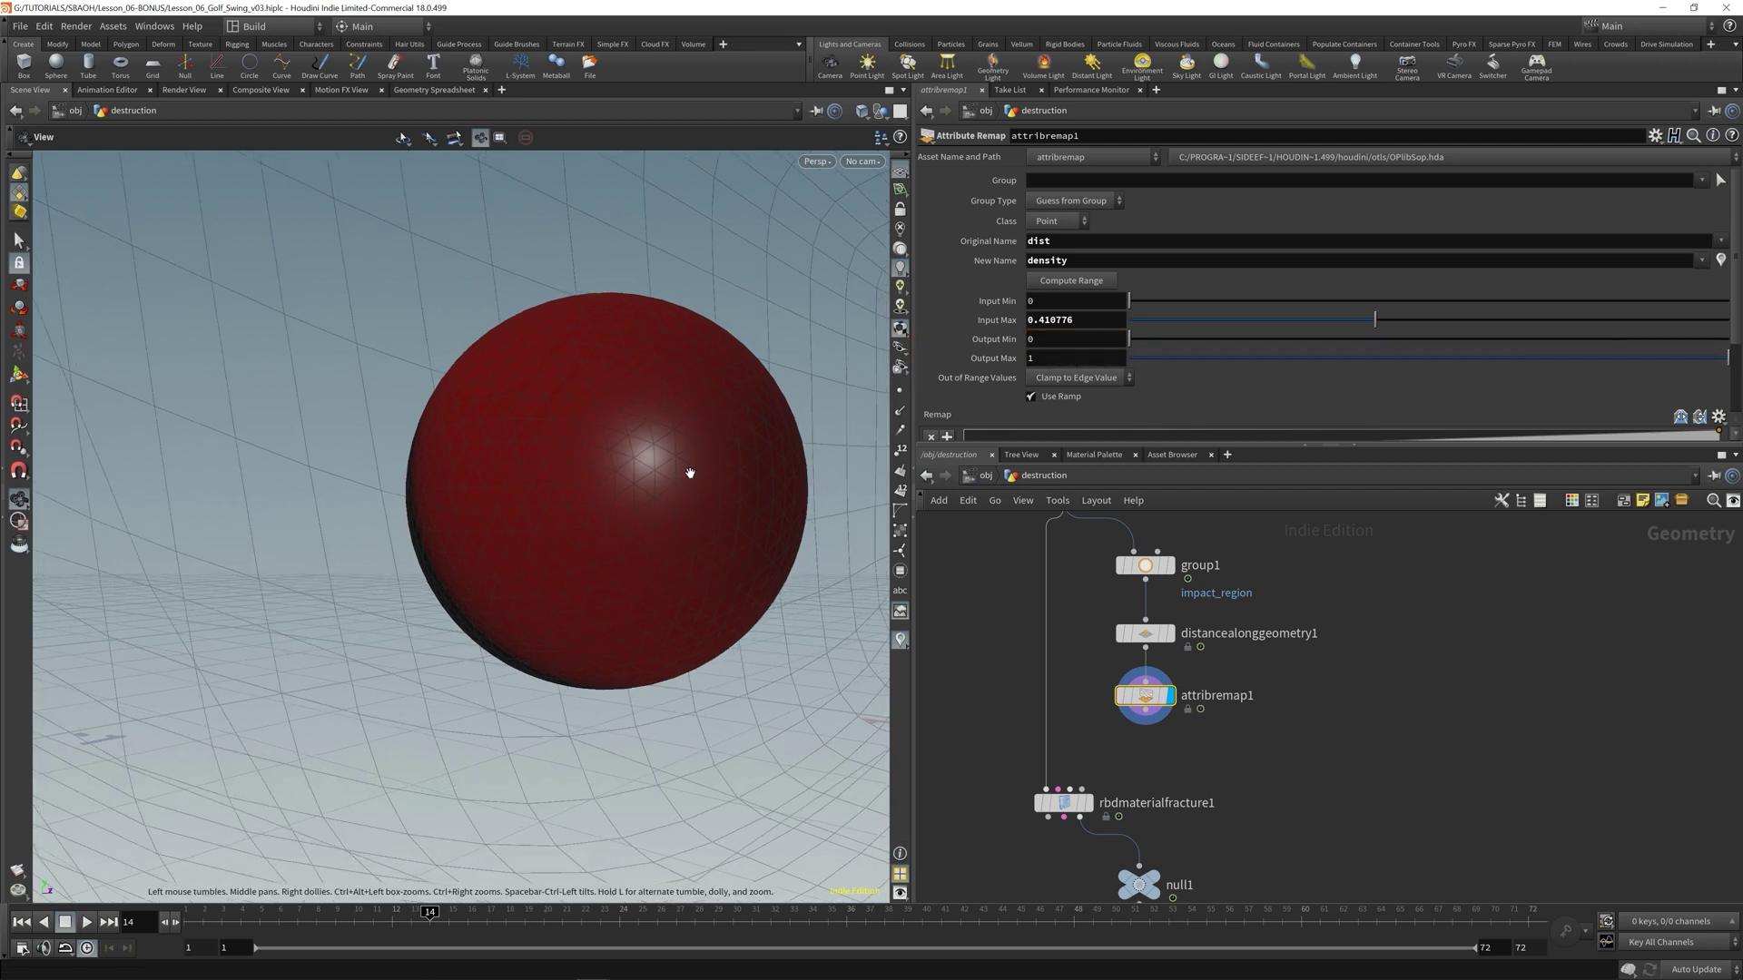
pyautogui.moveTo(689, 475); pyautogui.dragTo(570, 453)
pyautogui.moveTo(726, 438); pyautogui.dragTo(714, 442)
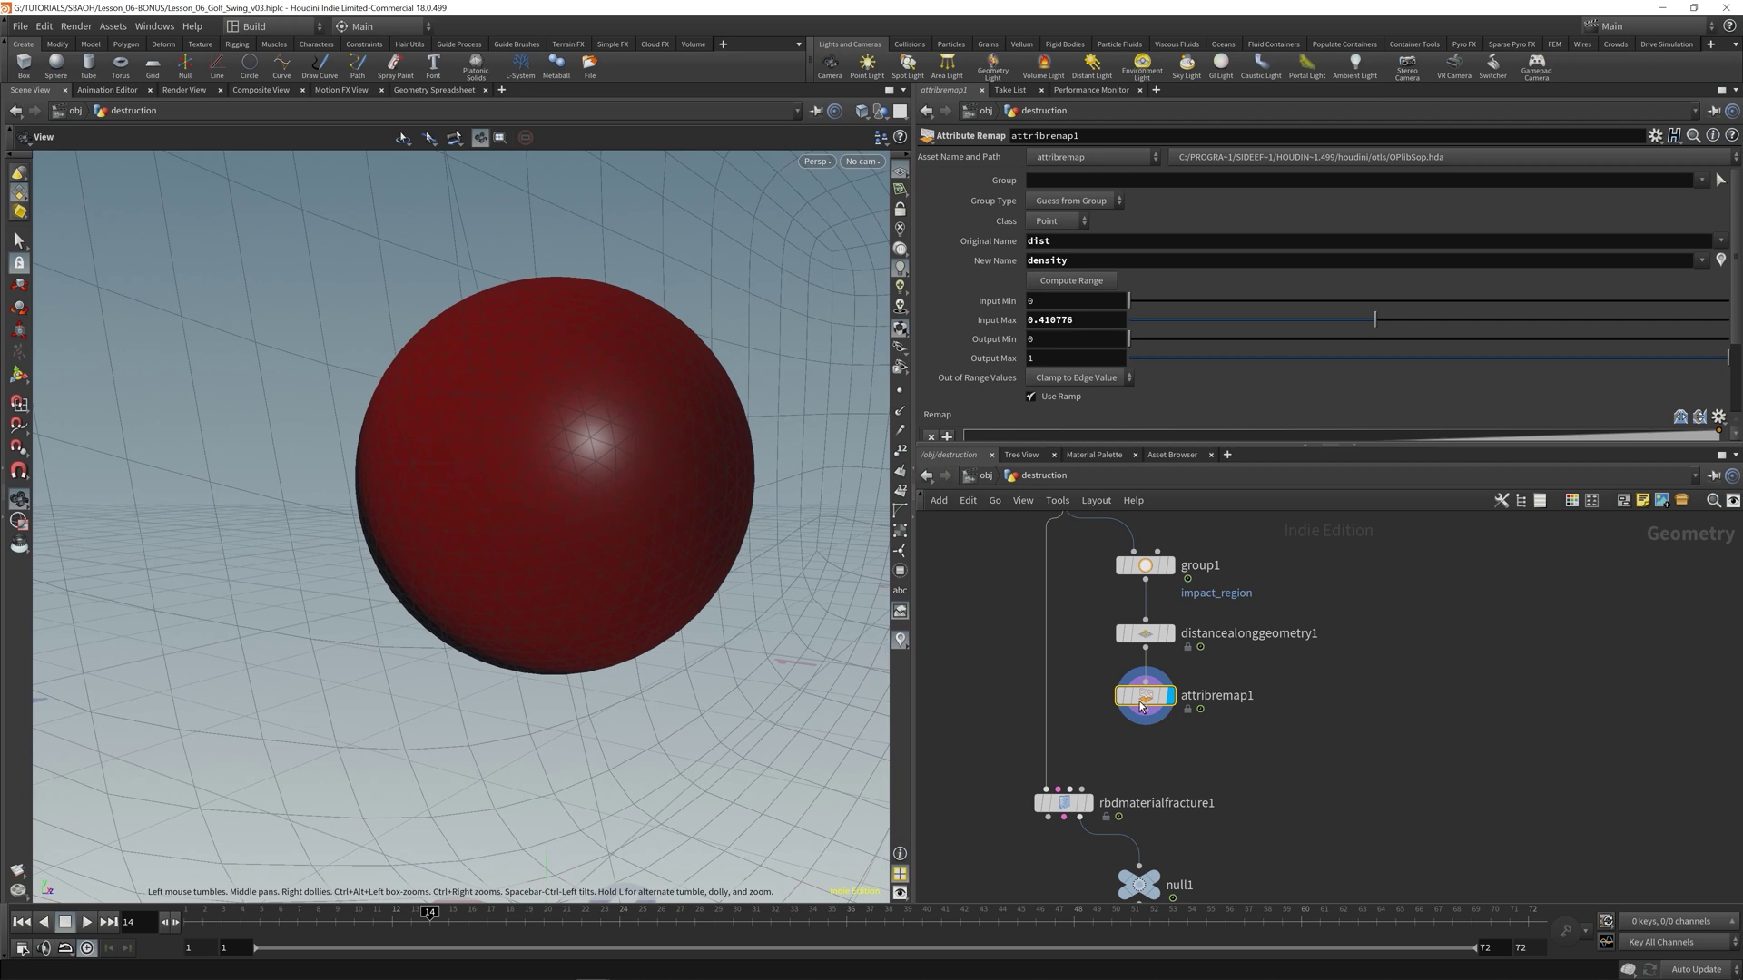
pyautogui.click(900, 642)
pyautogui.click(906, 641)
pyautogui.rightClick(906, 641)
pyautogui.hotkey('ctrl', 's')
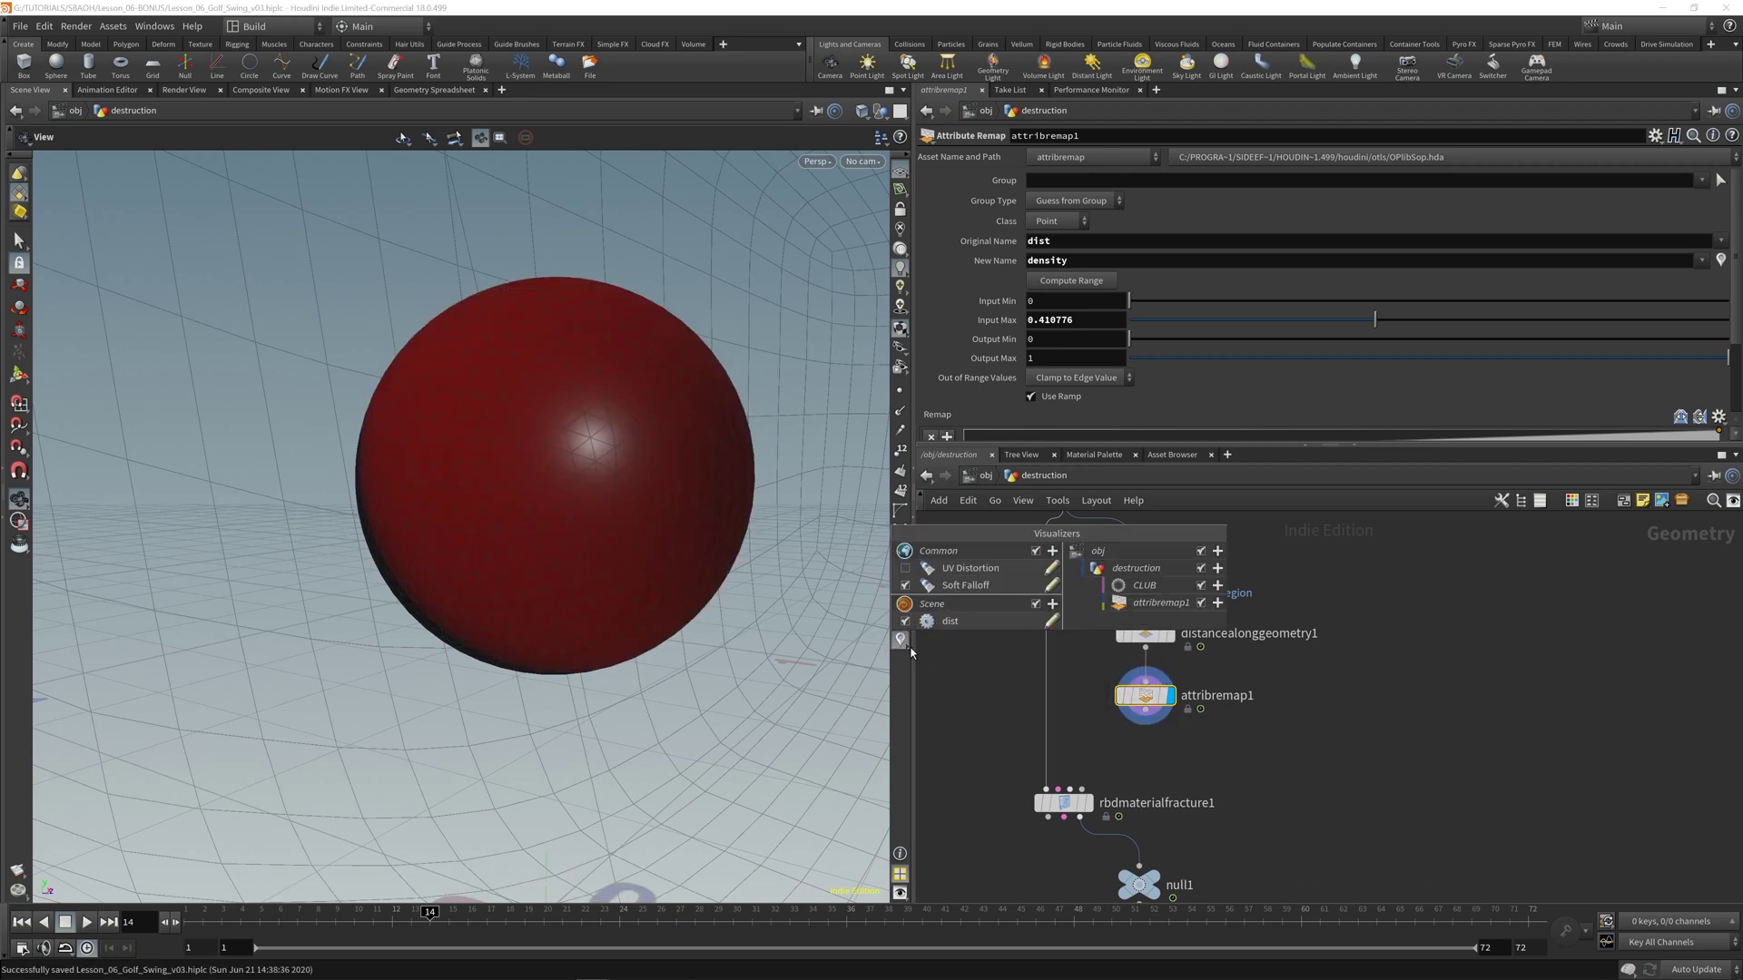
pyautogui.click(905, 621)
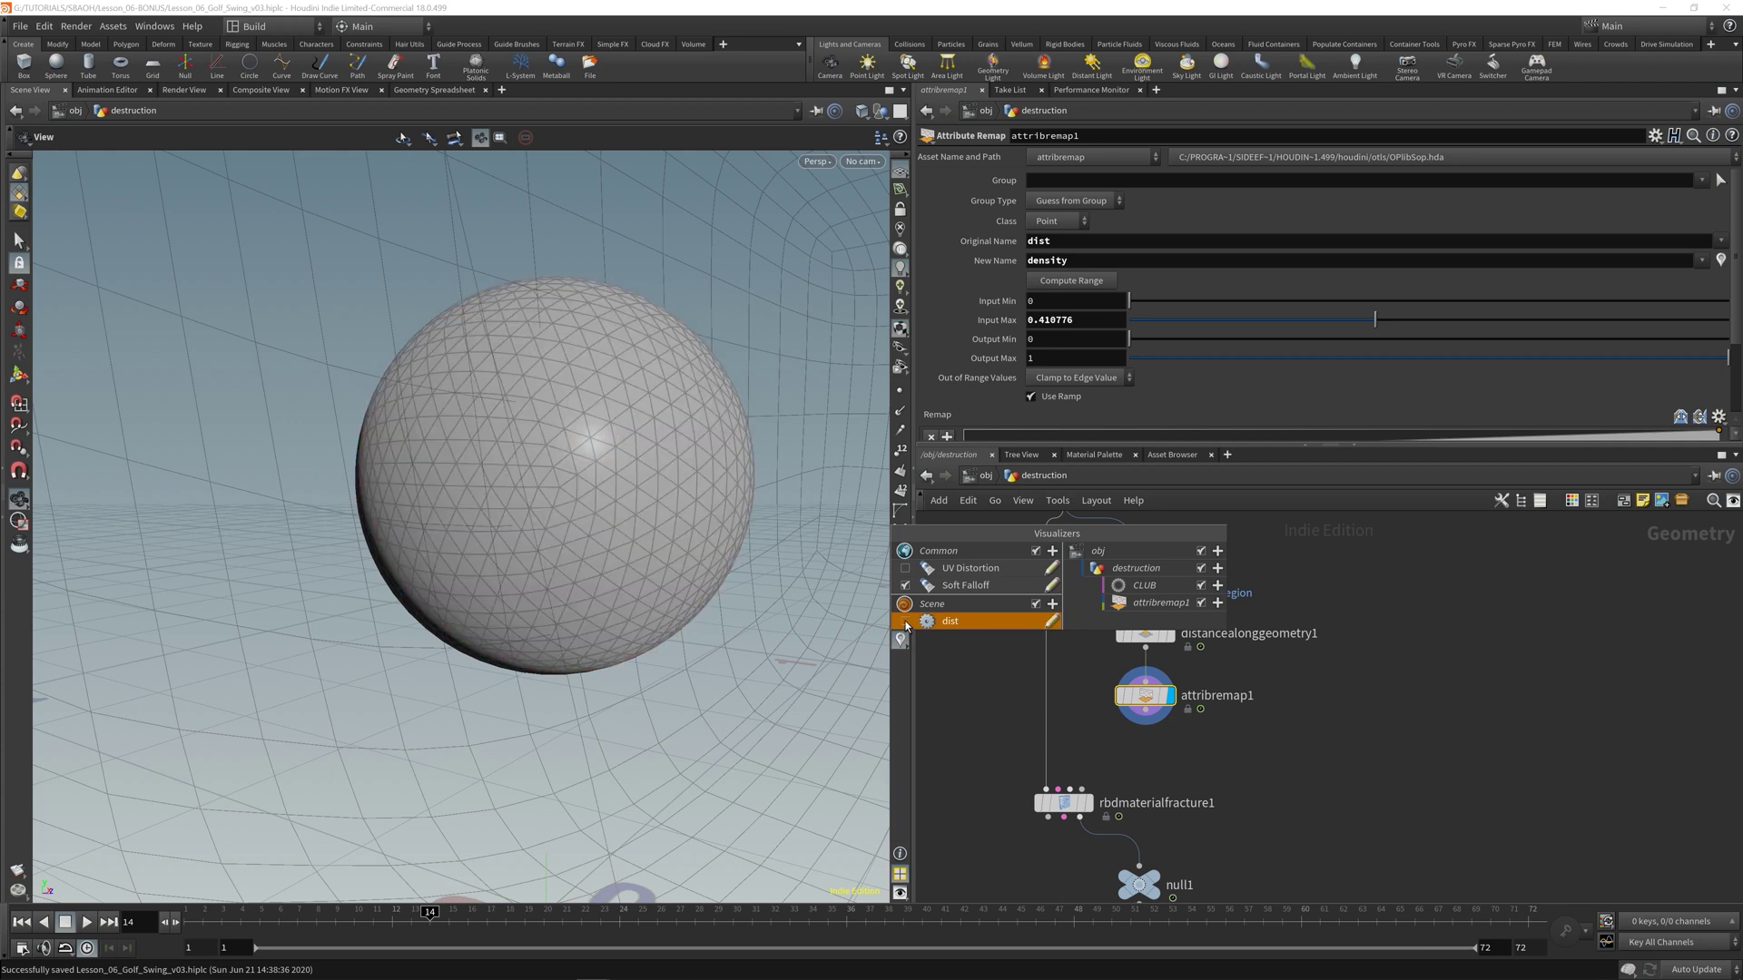
# - Turn on a viewport visualizer for the density attribute from attribremap1's node info, and close the info window
pyautogui.moveTo(1146, 695)
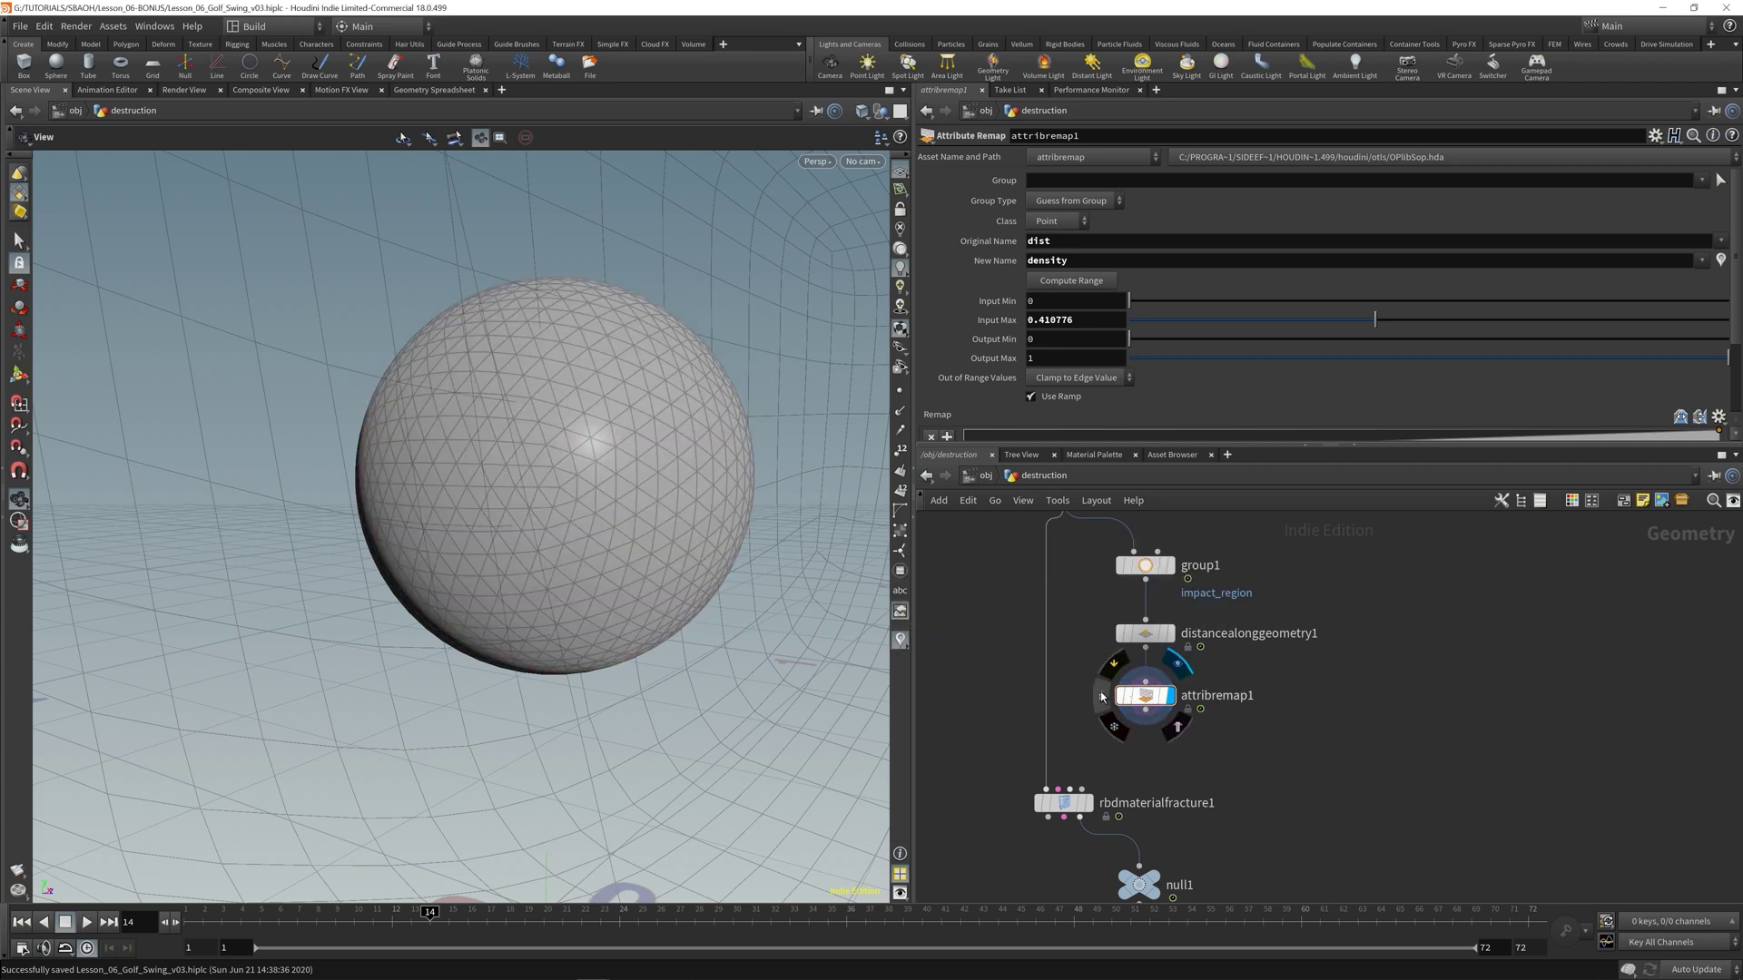
pyautogui.click(1100, 695)
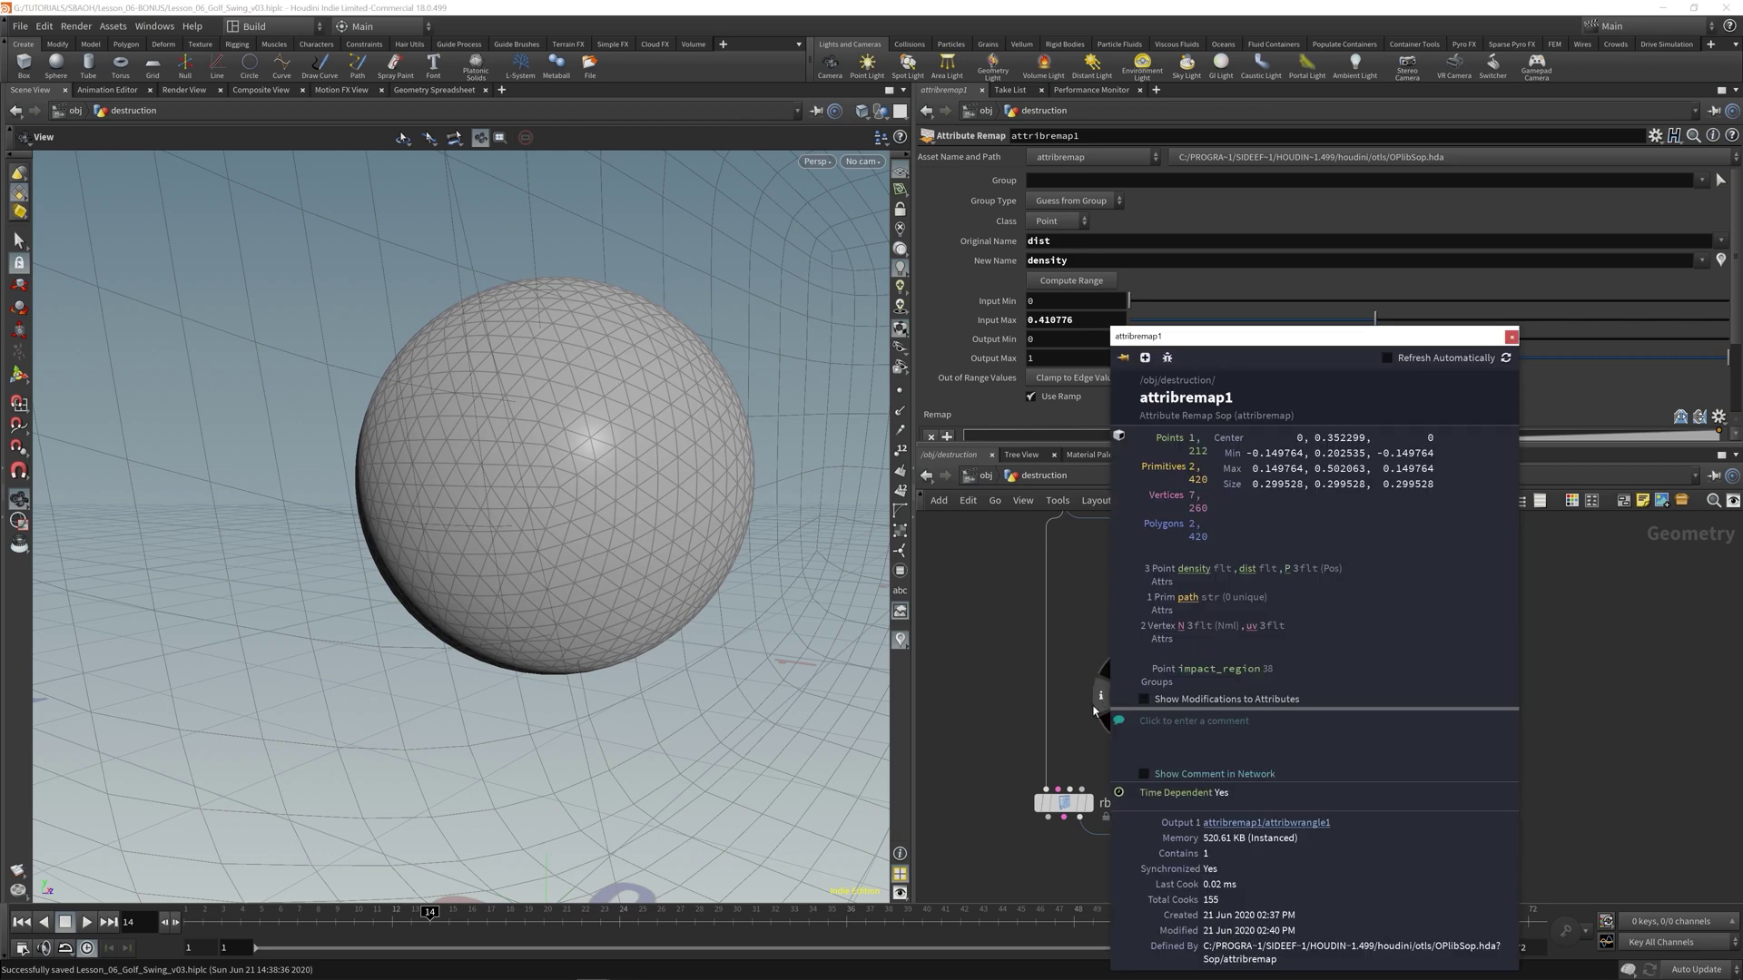
pyautogui.click(1195, 570)
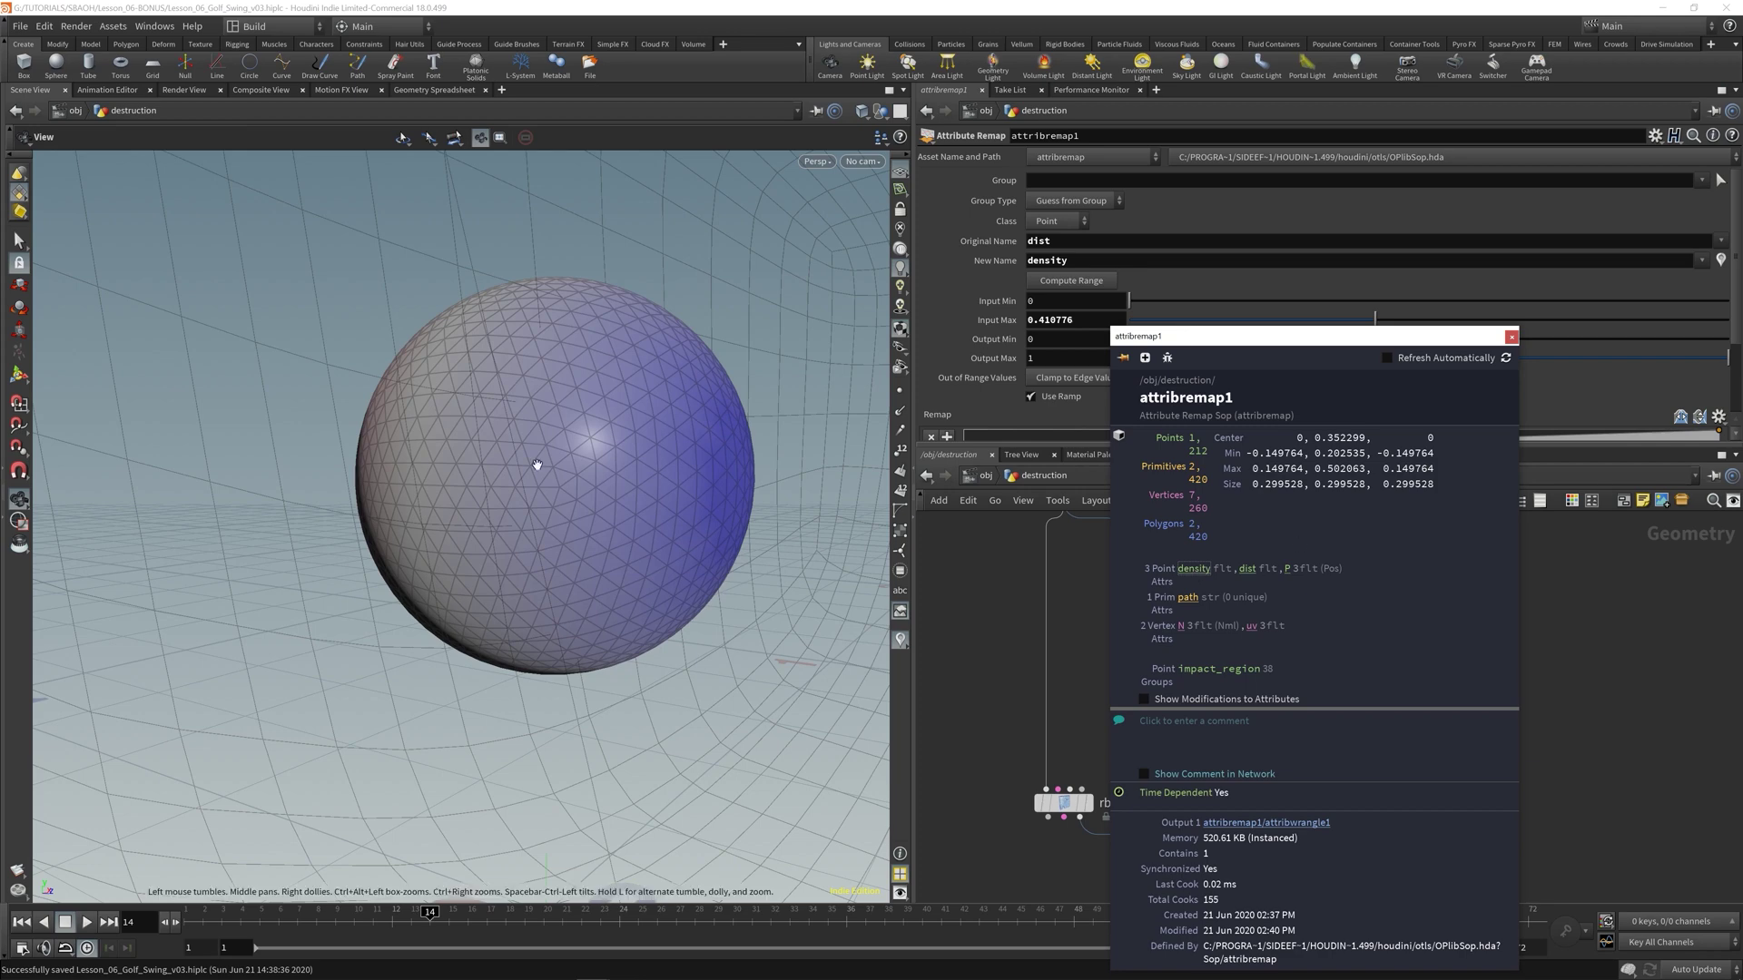
pyautogui.click(1512, 338)
pyautogui.scroll(-3, 657, 431)
pyautogui.moveTo(635, 437); pyautogui.dragTo(612, 472)
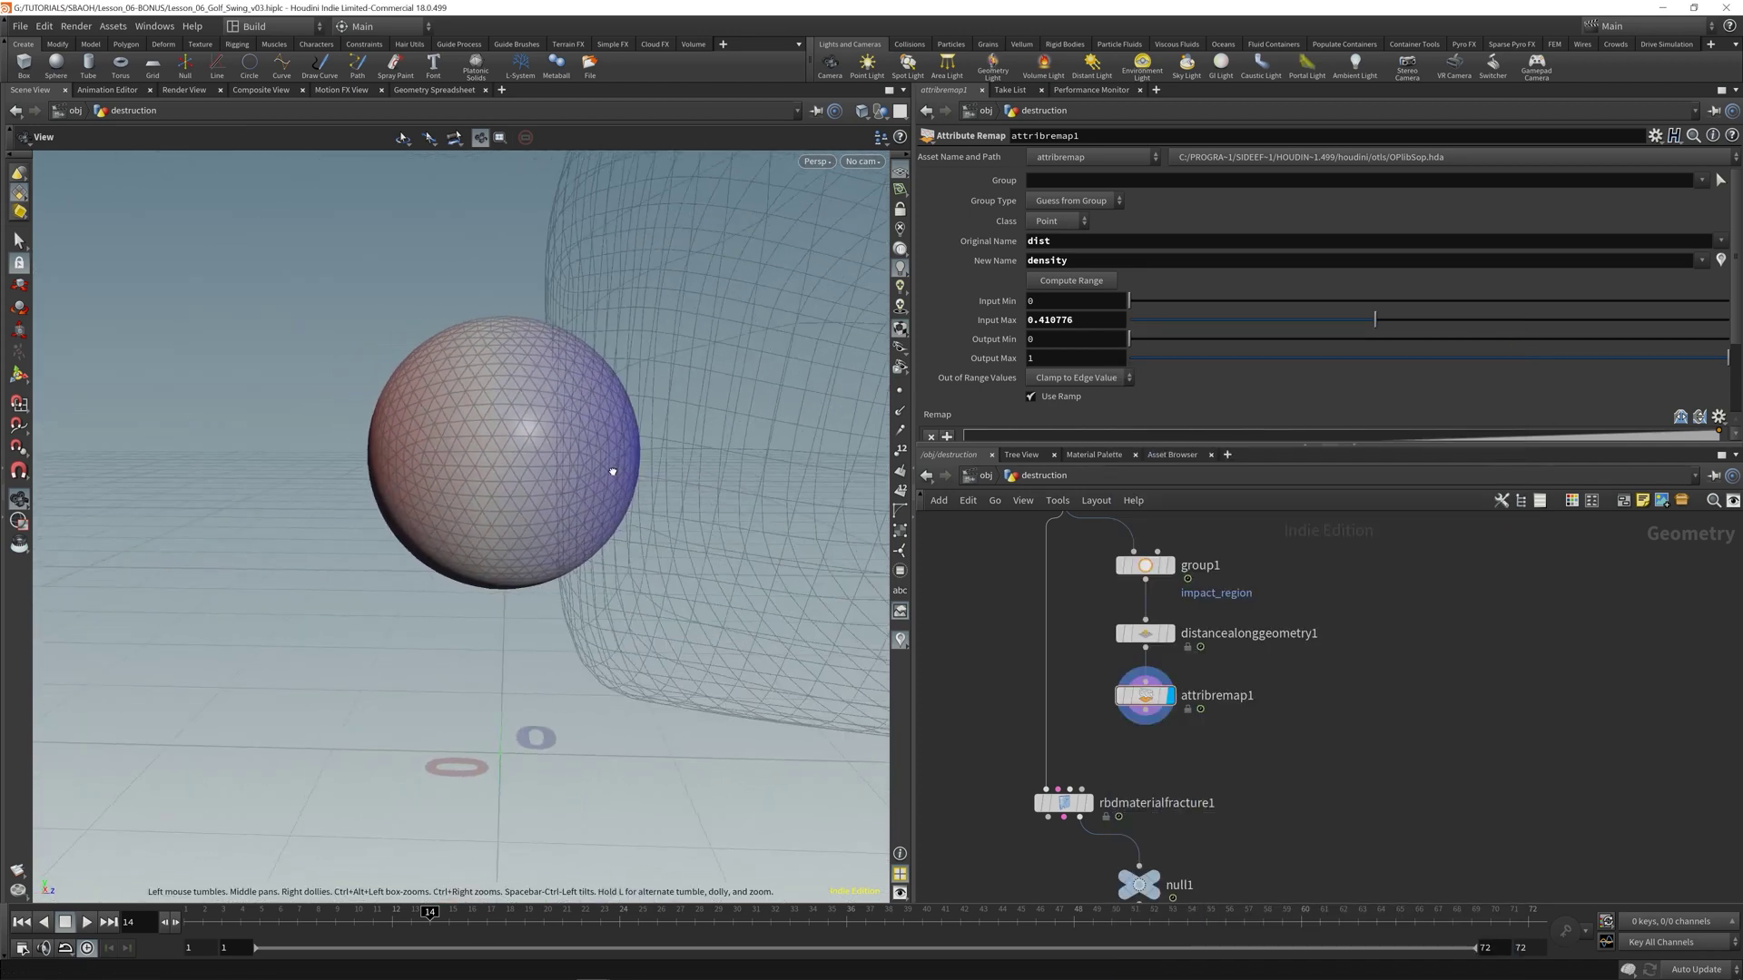
# - Edit the density visualizer's color ramp to run from black at the start to red at the end, removing the blue
pyautogui.click(900, 640)
pyautogui.click(1043, 621)
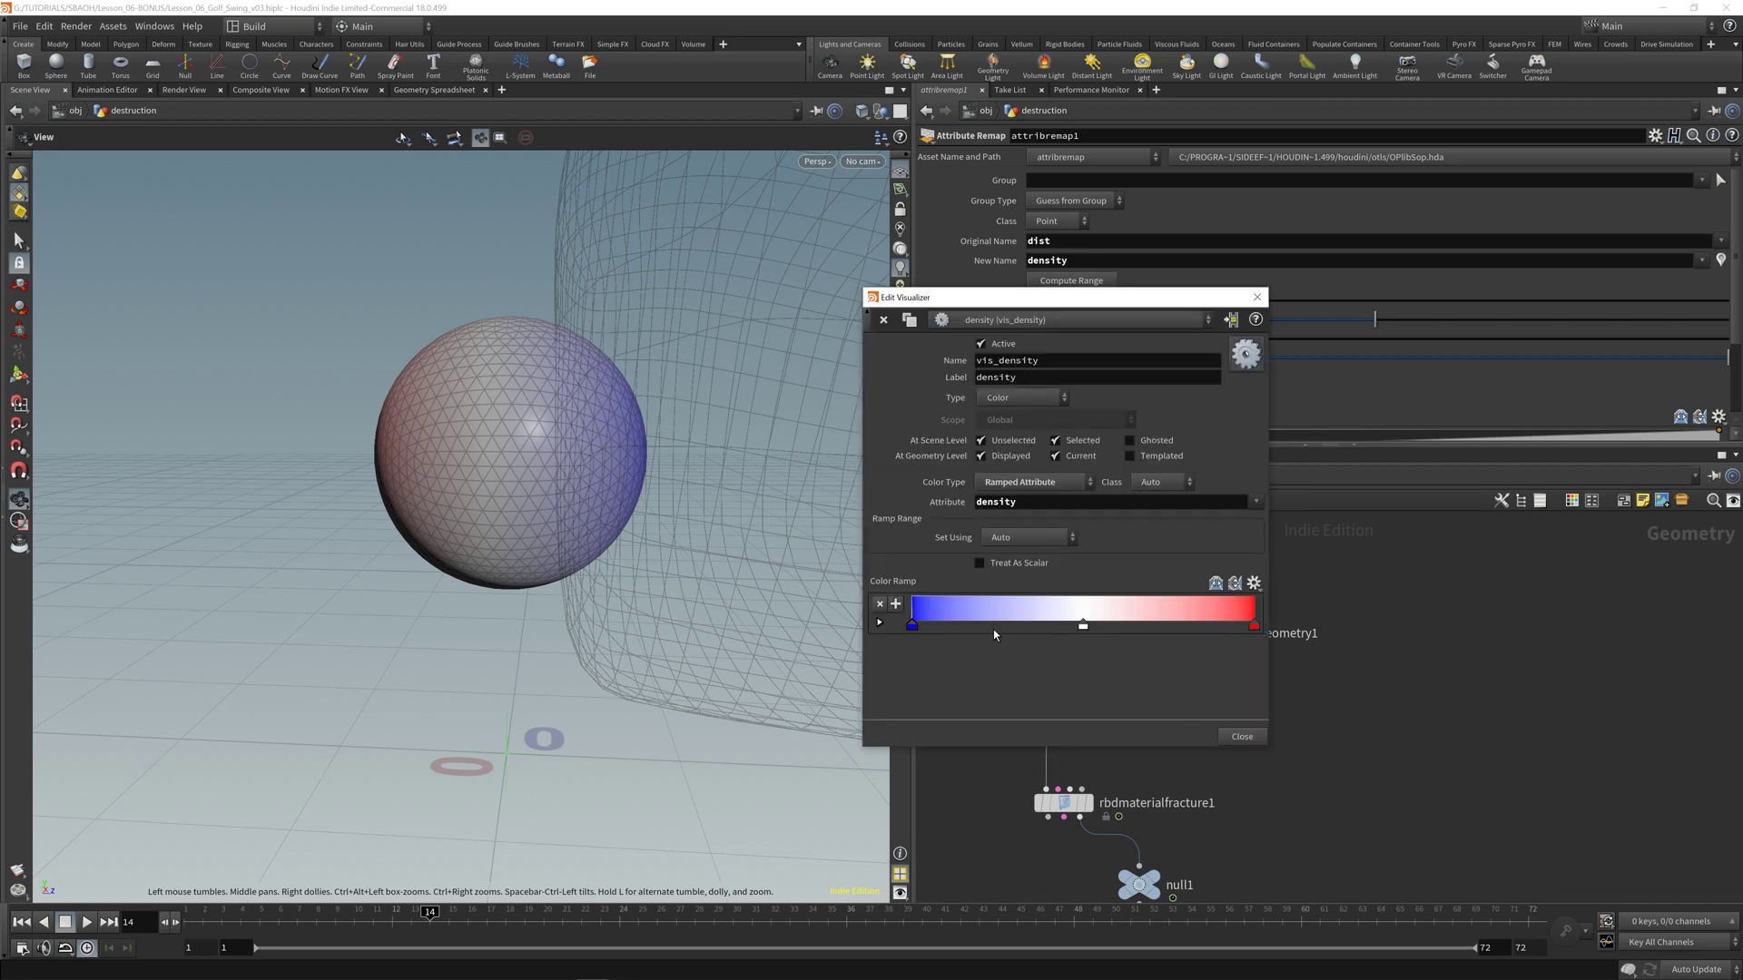
pyautogui.click(910, 628)
pyautogui.press('Delete')
pyautogui.doubleClick(1082, 626)
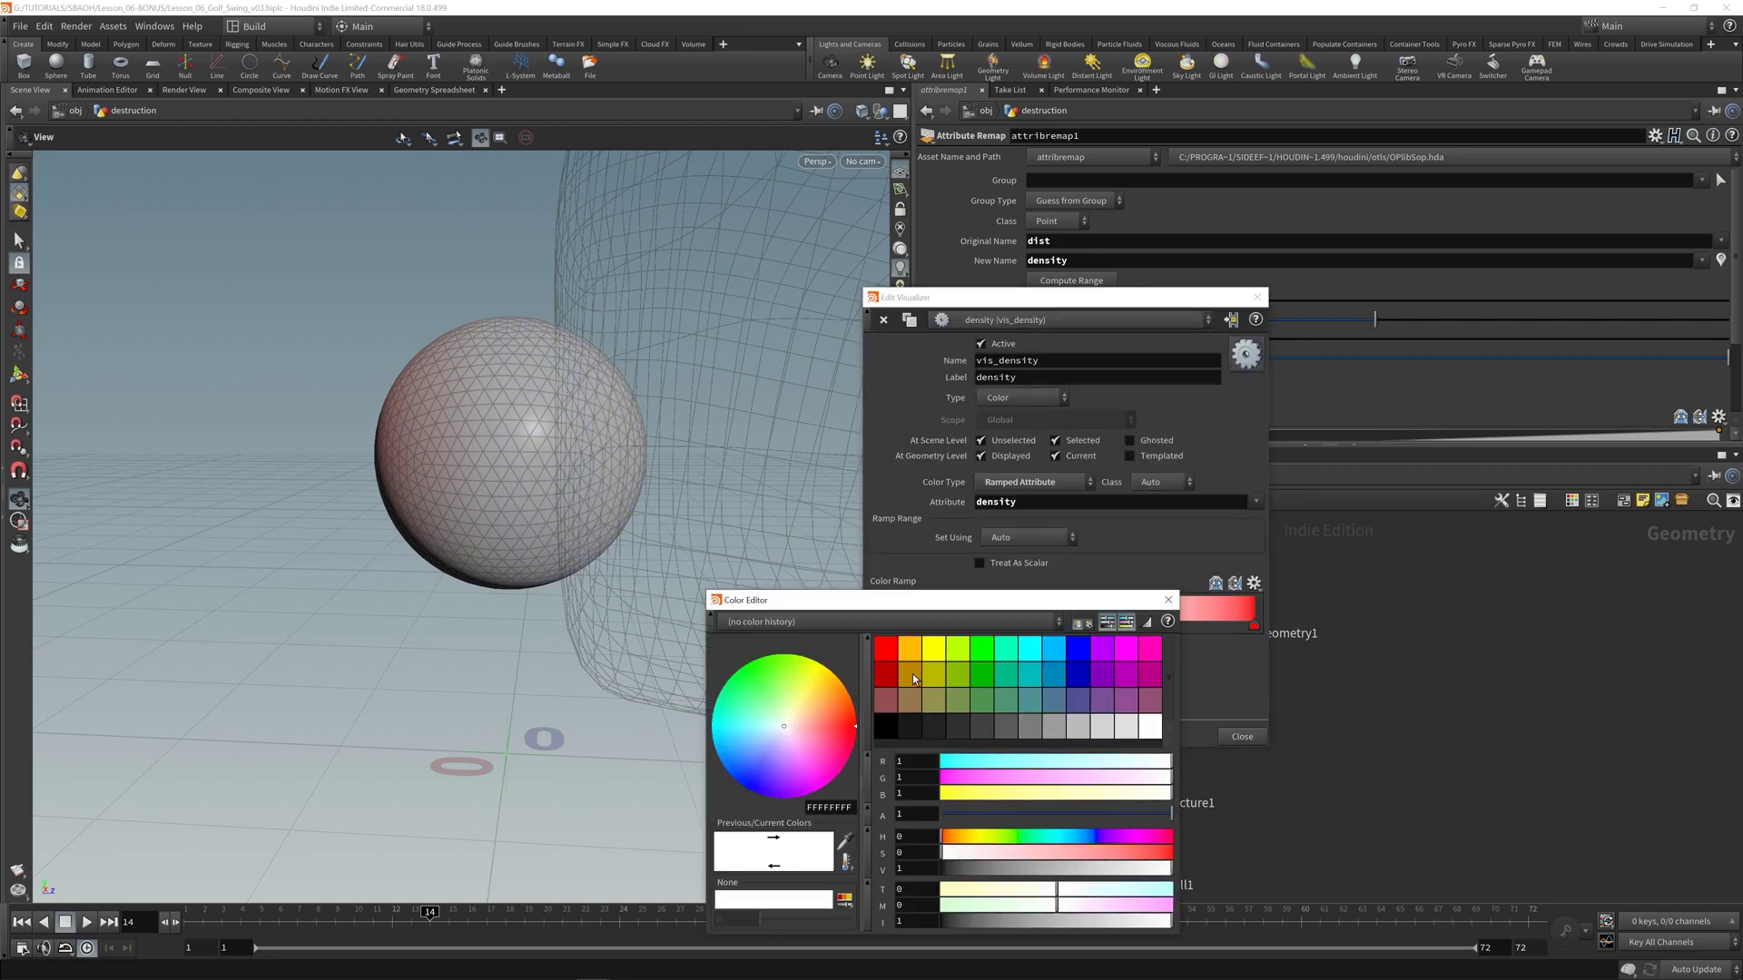
pyautogui.click(896, 736)
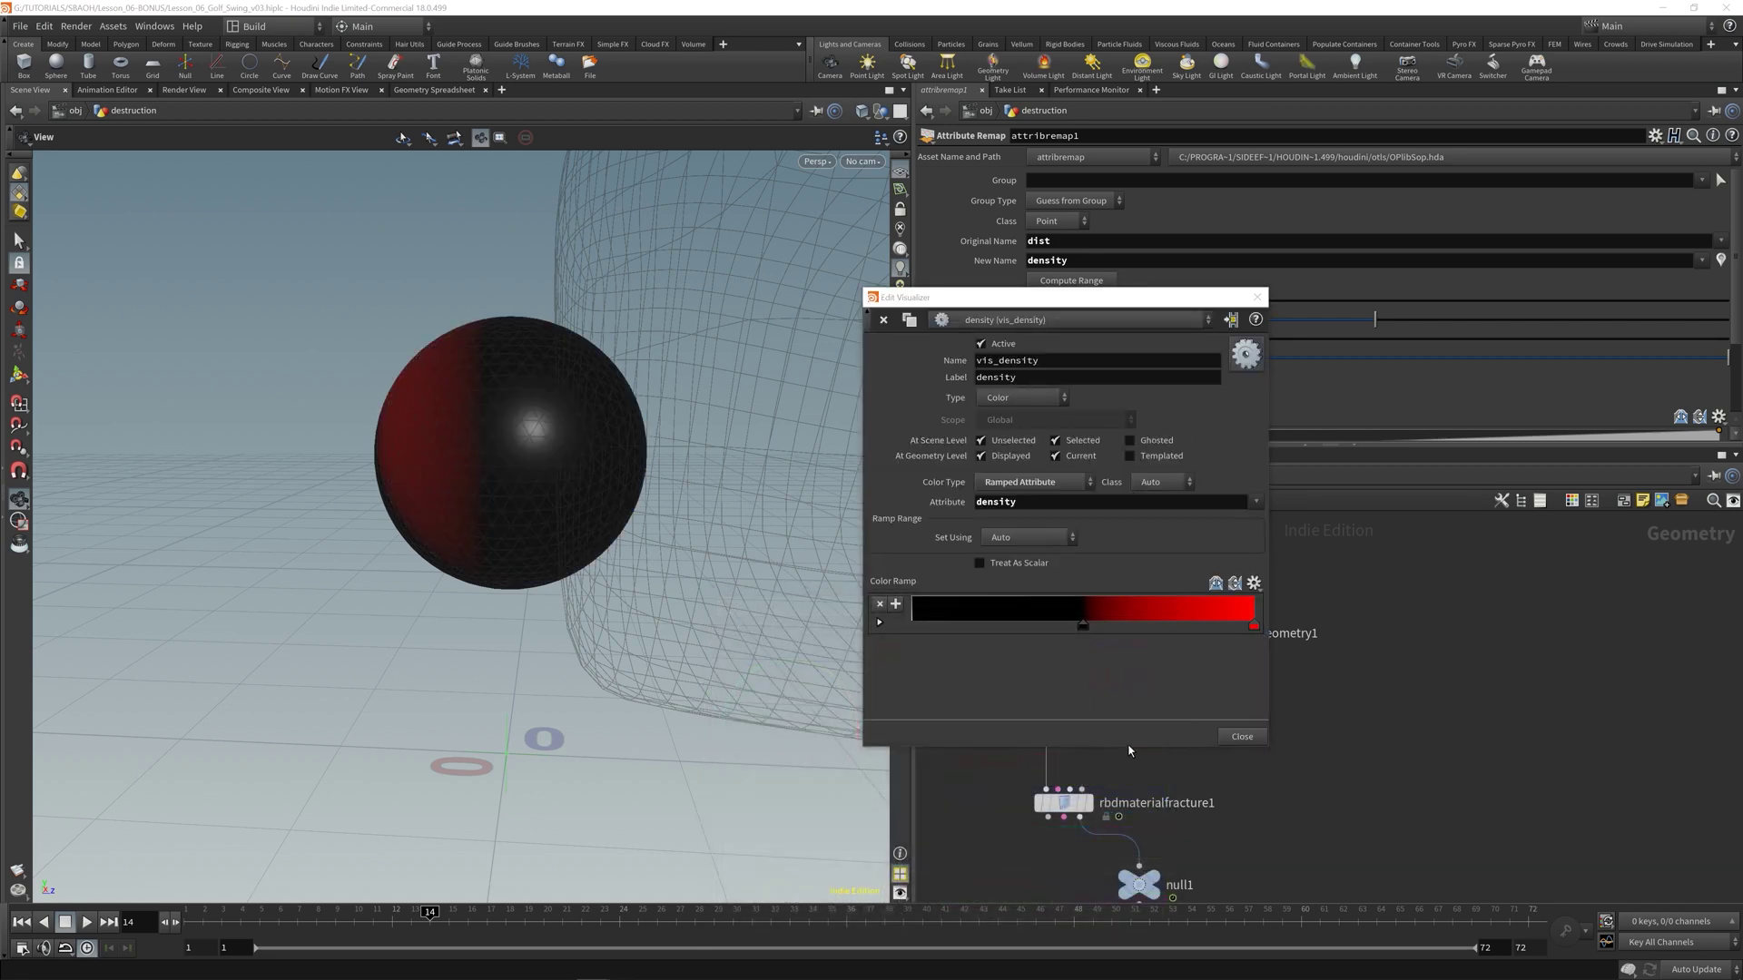
pyautogui.moveTo(1086, 630); pyautogui.dragTo(913, 626)
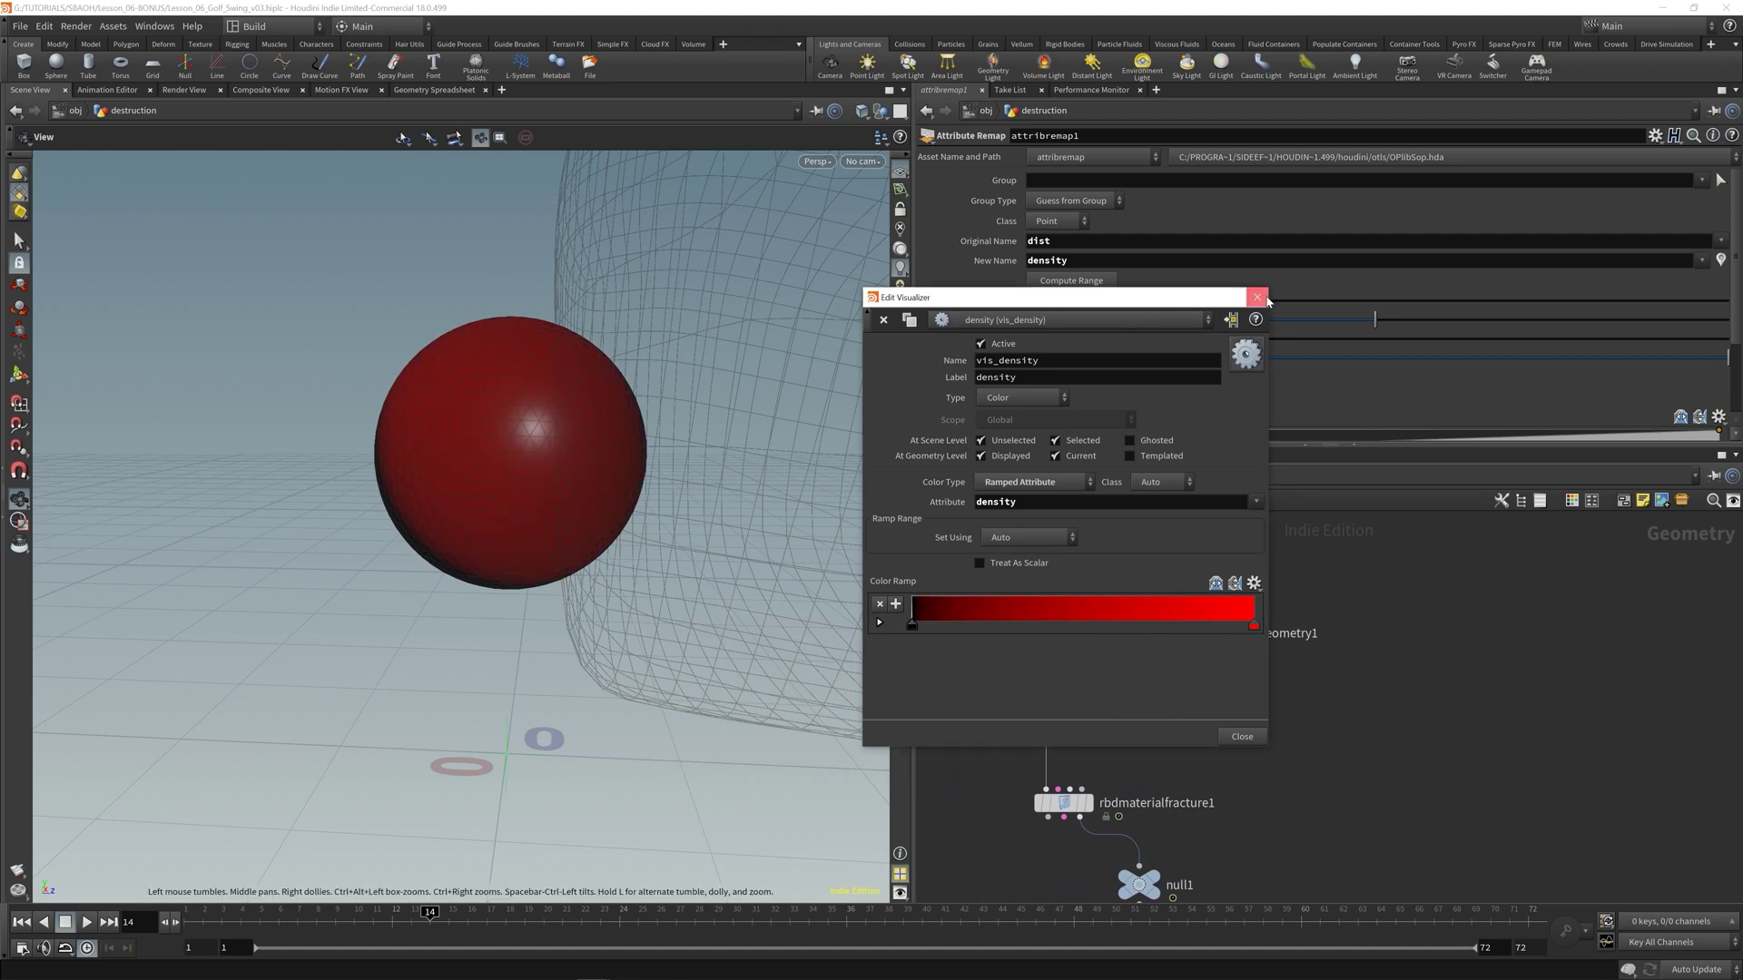
pyautogui.click(1257, 297)
# - Sort the geometry spreadsheet by density to check the attribute's value range, and return to the scene view
pyautogui.moveTo(635, 451); pyautogui.dragTo(576, 494)
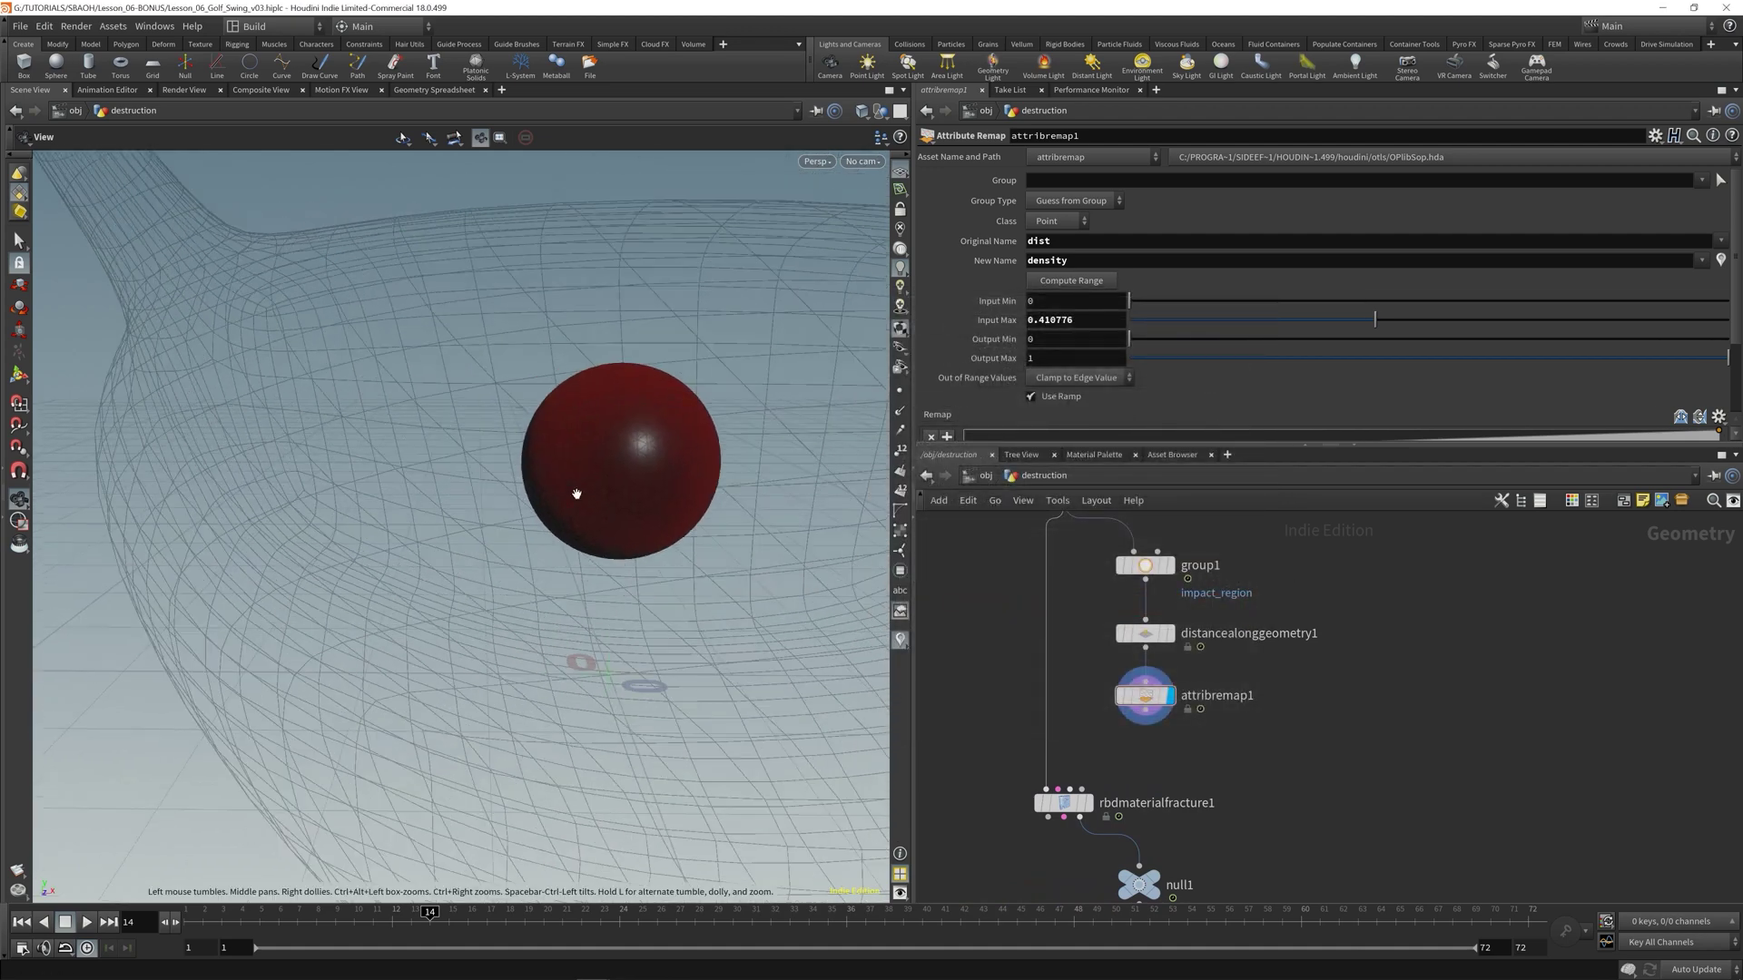
pyautogui.moveTo(576, 494); pyautogui.dragTo(681, 470, button='right')
pyautogui.moveTo(681, 470); pyautogui.dragTo(805, 427)
pyautogui.click(432, 91)
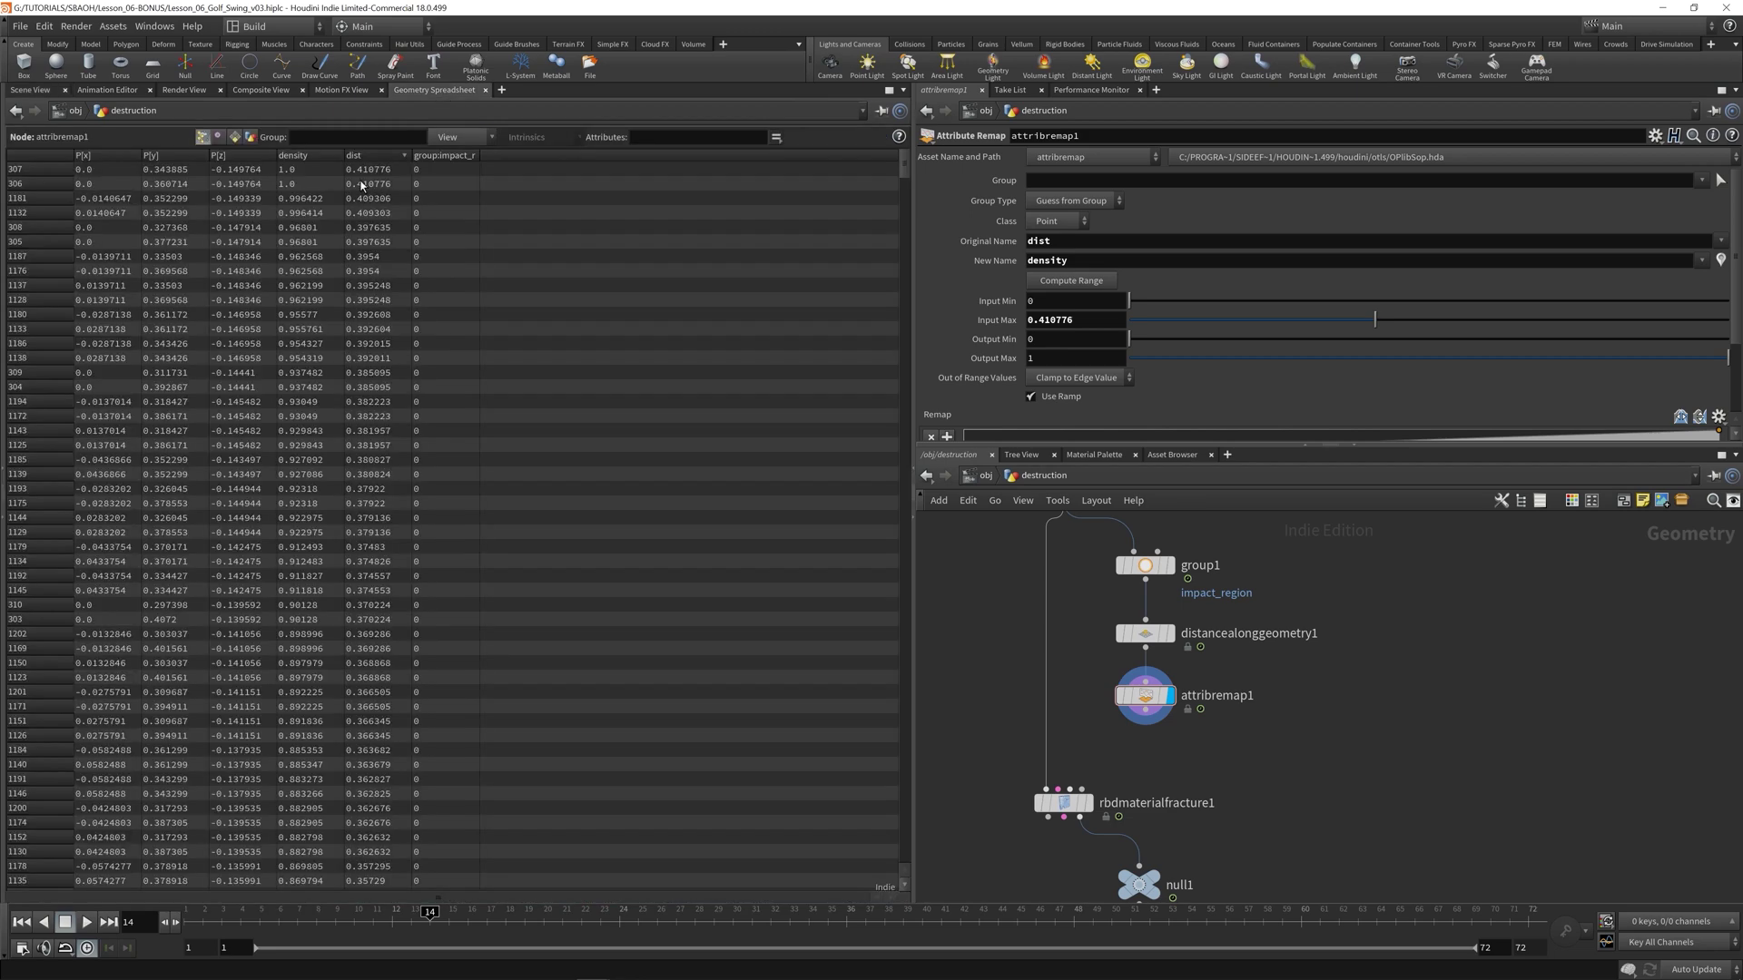
pyautogui.click(306, 156)
pyautogui.click(314, 158)
pyautogui.click(30, 90)
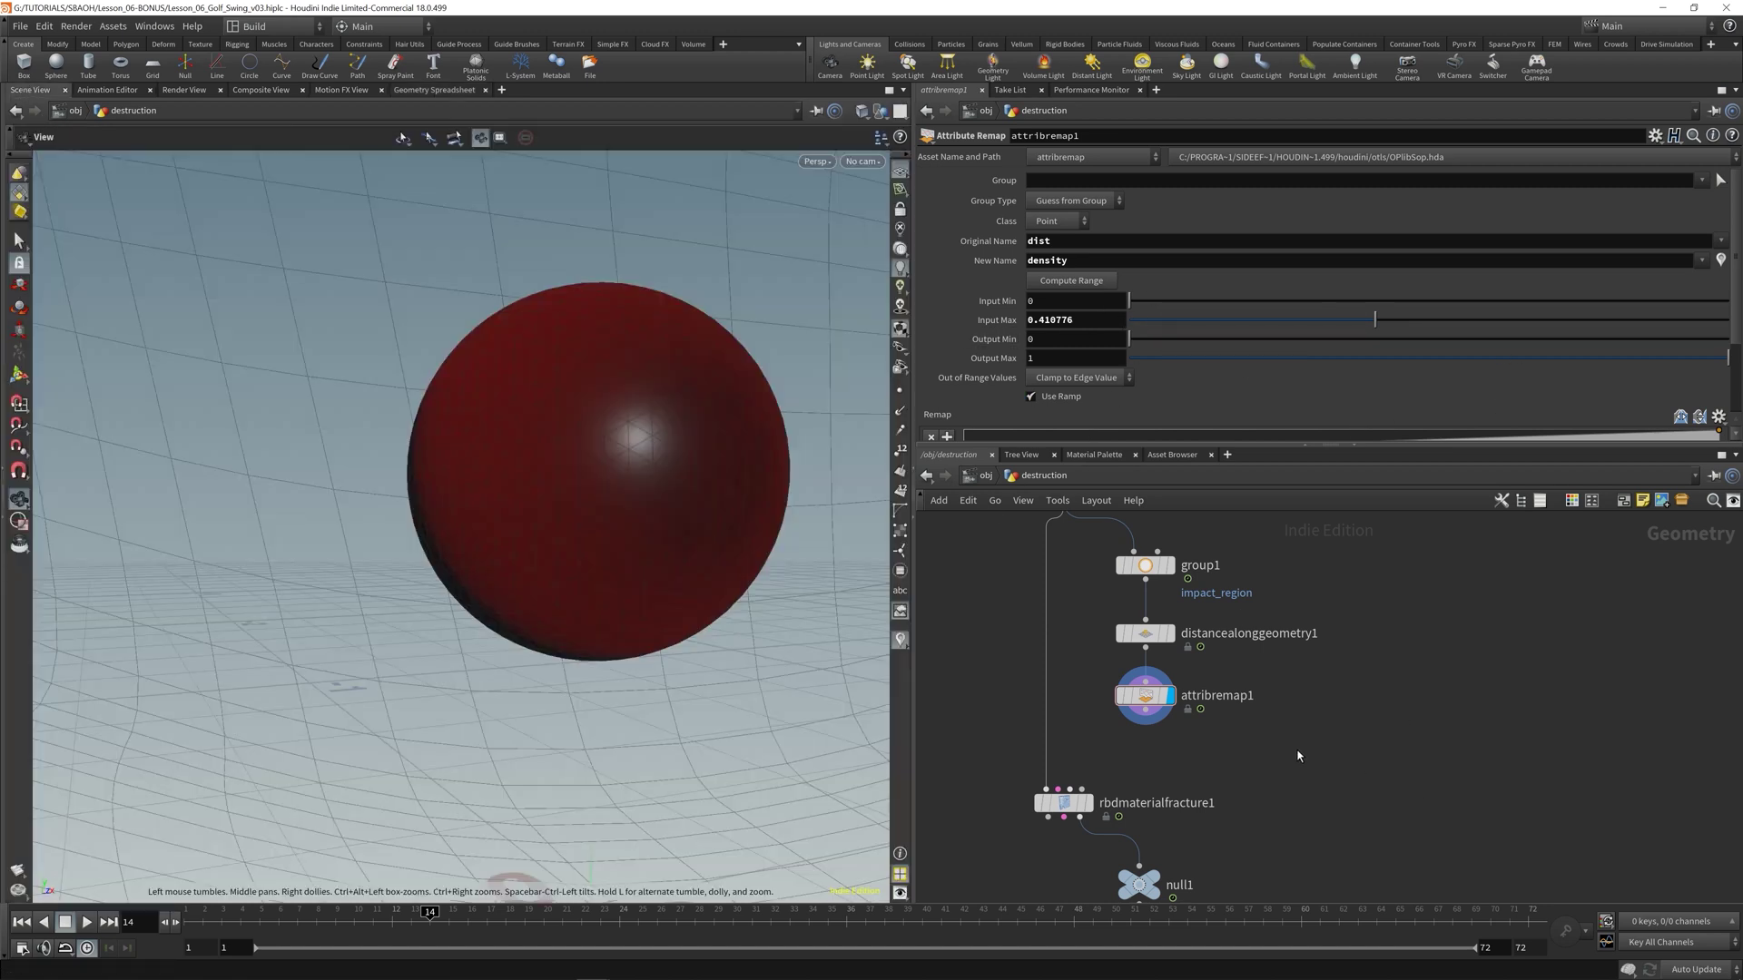
# - Reshape attribremap1's remap ramp to fall from value 1 at position 0 to value 0 at about position 0.19
pyautogui.moveTo(1736, 204); pyautogui.dragTo(1739, 284)
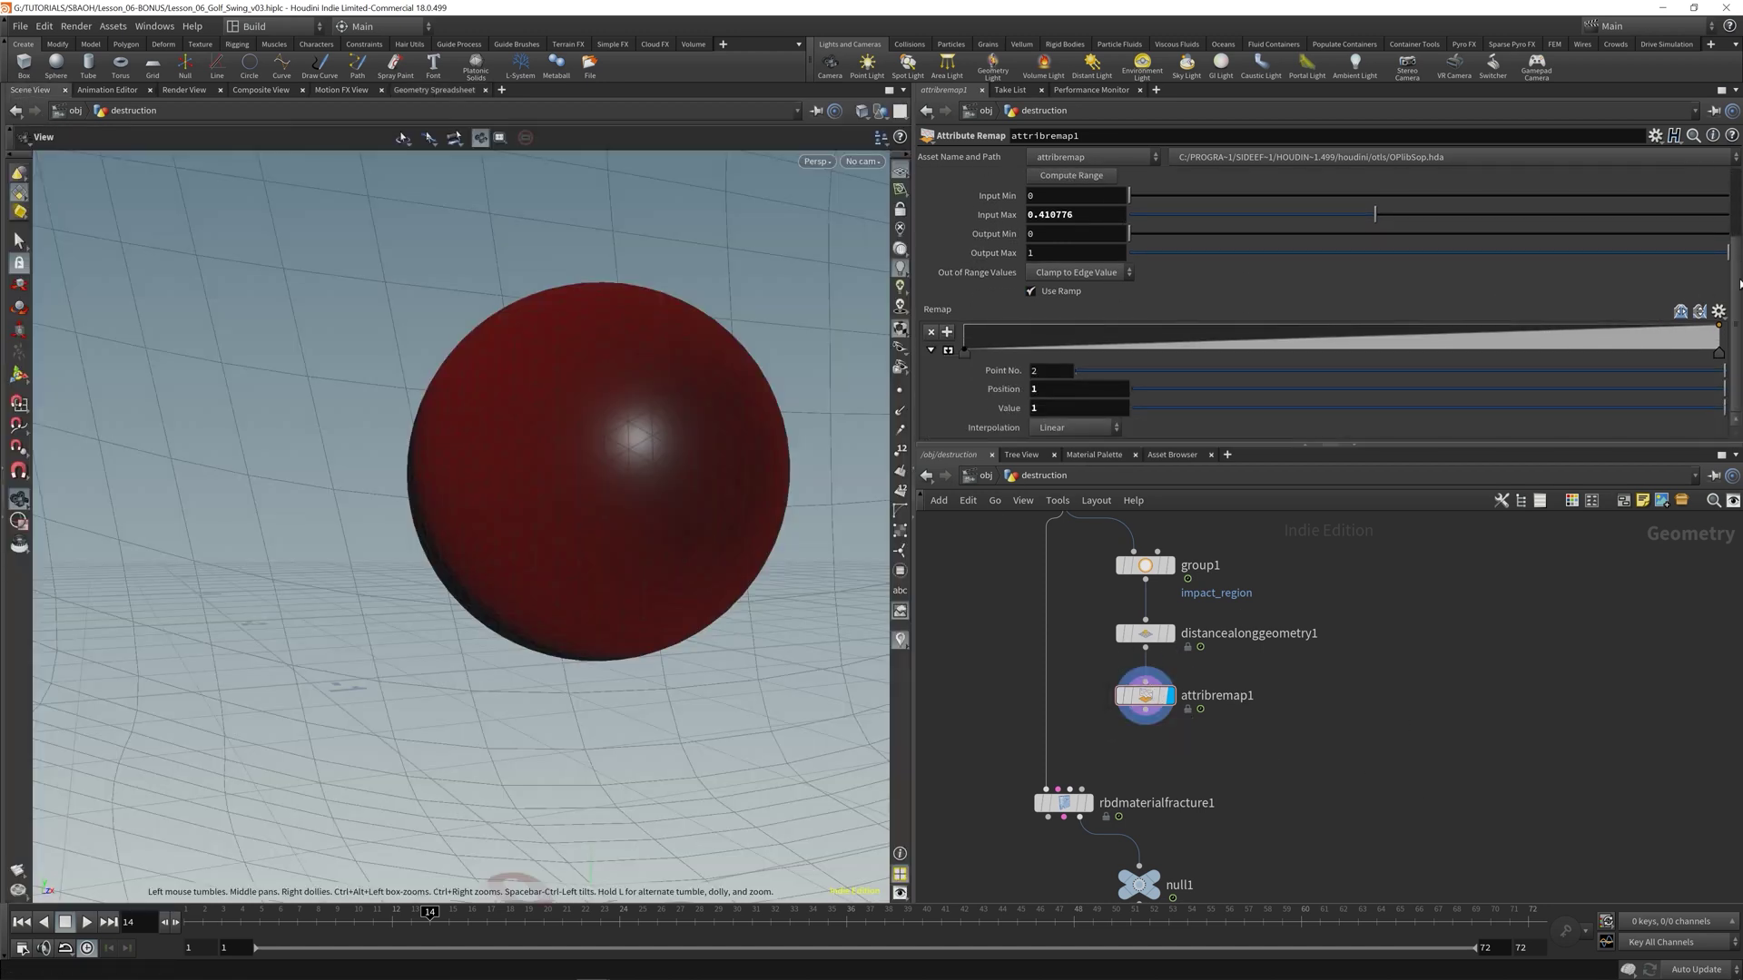
pyautogui.moveTo(965, 351)
pyautogui.mouseDown()
pyautogui.moveTo(1706, 352)
pyautogui.moveTo(1180, 354)
pyautogui.mouseUp()
pyautogui.moveTo(1720, 353); pyautogui.dragTo(1236, 352)
pyautogui.scroll(-2, 484, 412)
pyautogui.moveTo(483, 412); pyautogui.dragTo(676, 434)
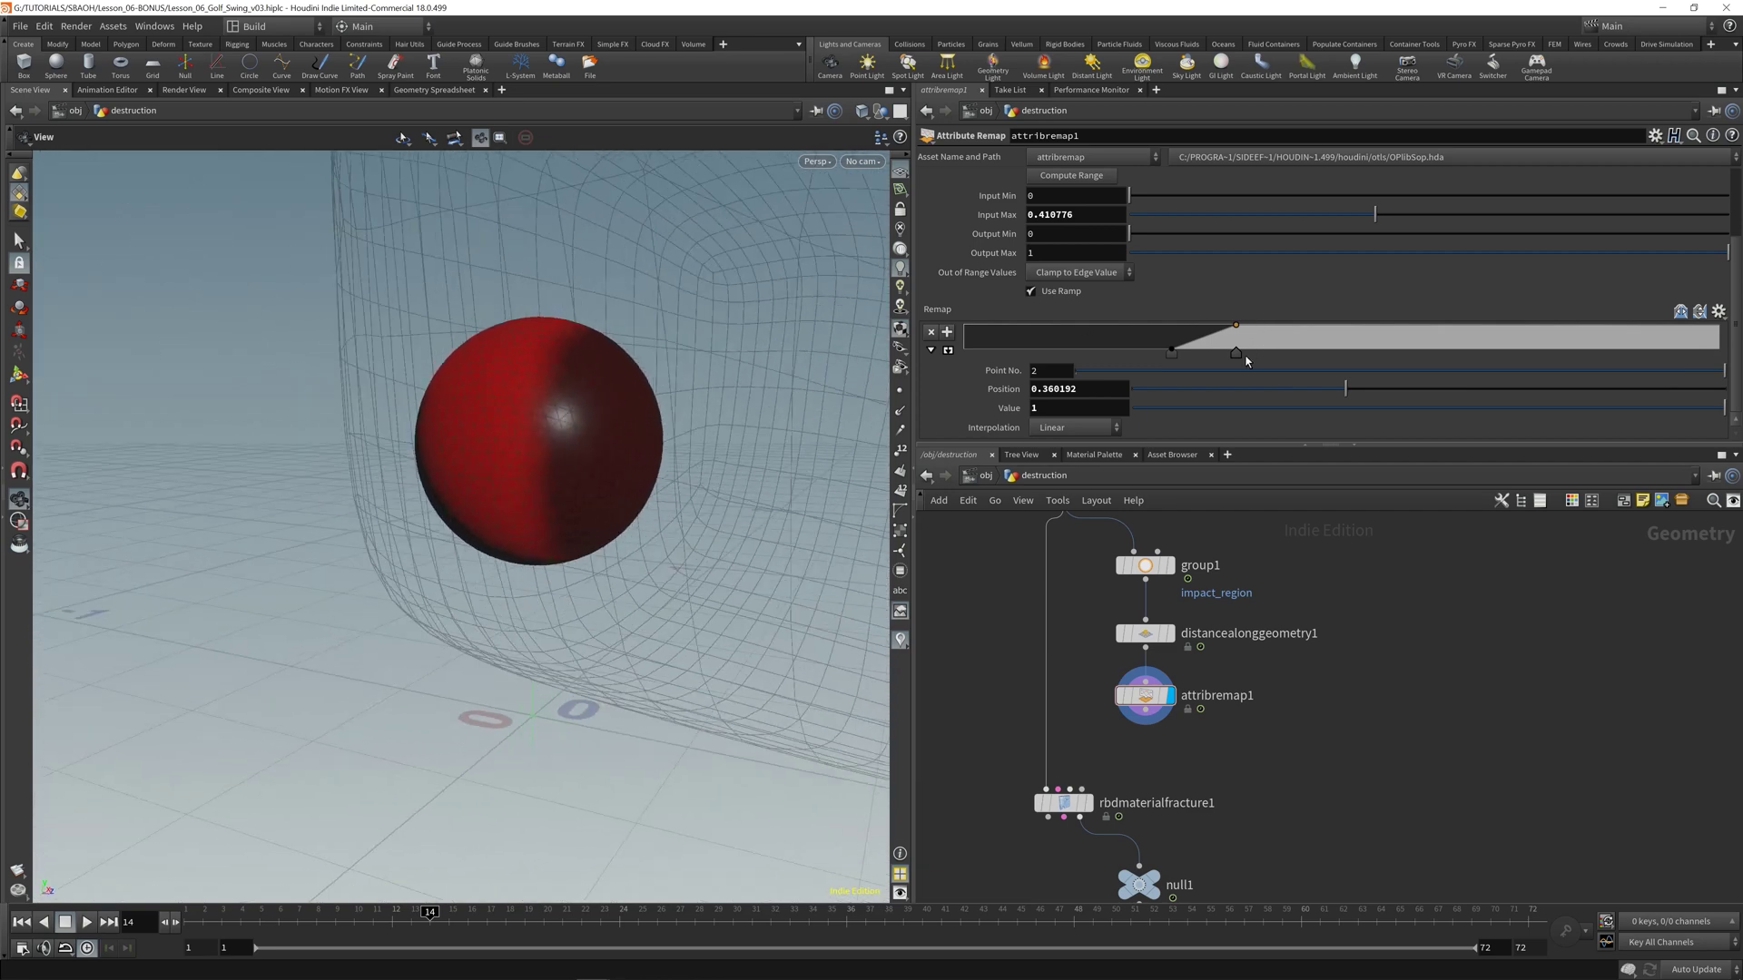
pyautogui.moveTo(1237, 353); pyautogui.dragTo(1036, 348)
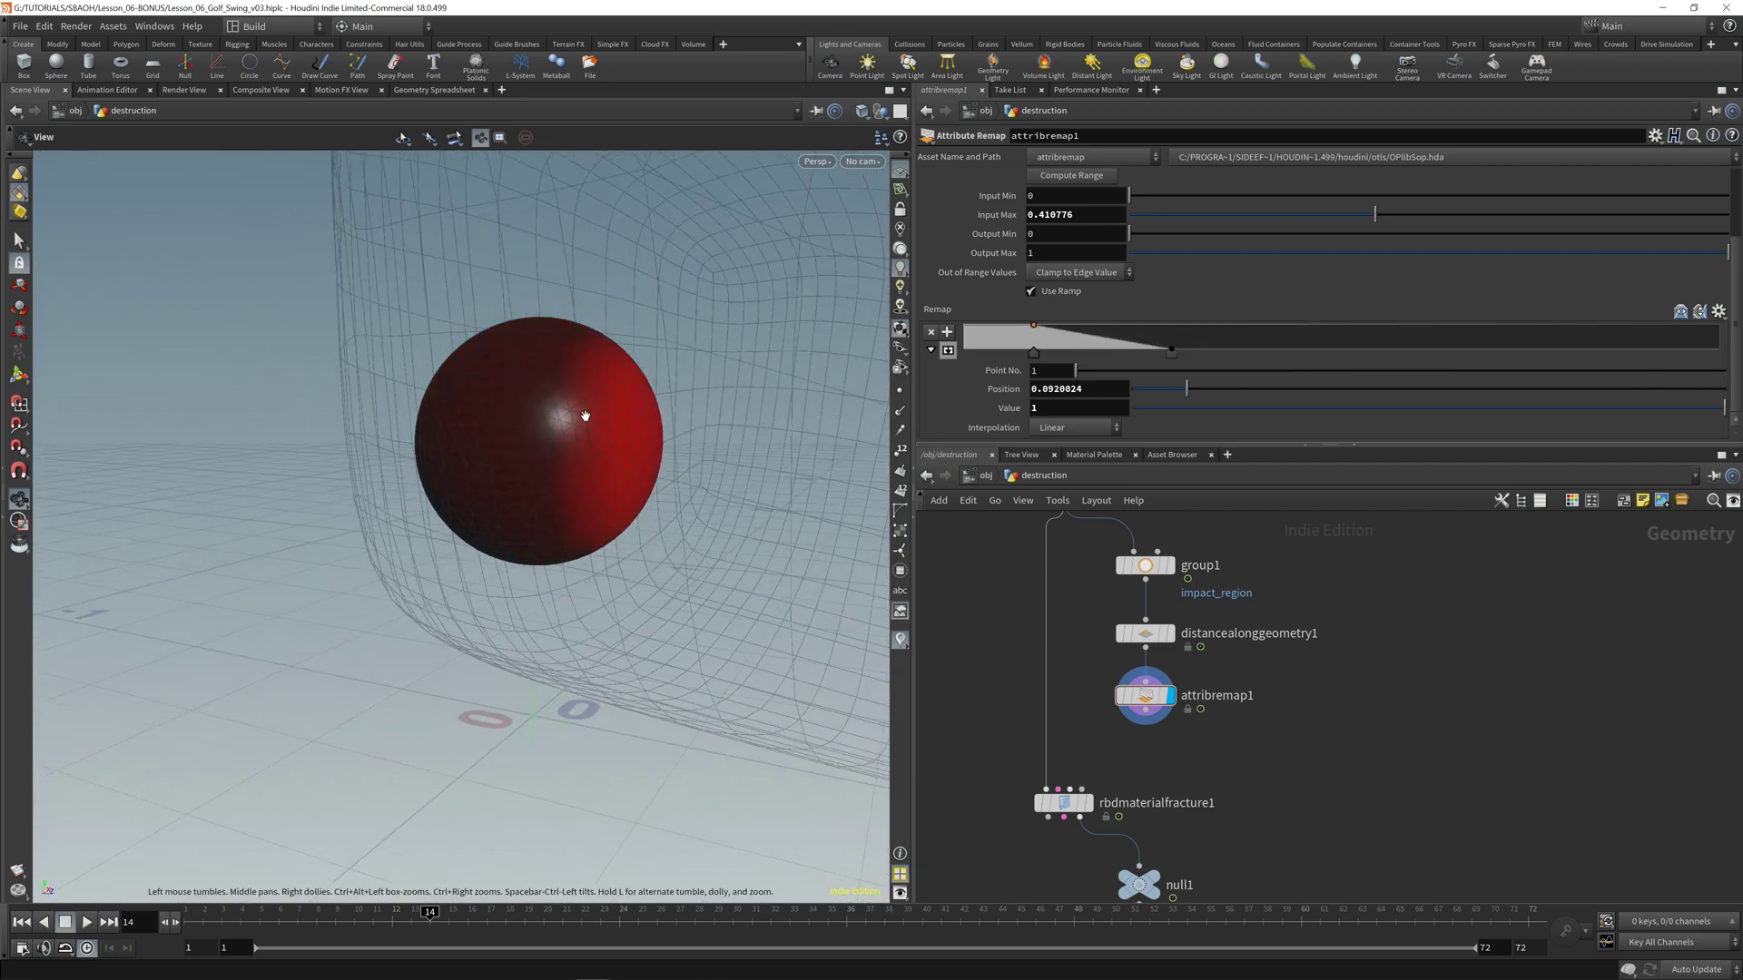
pyautogui.moveTo(1178, 362); pyautogui.dragTo(960, 359)
# - Move rbdmaterialfracture1, null1 and explodedview1 further down the network, and place a Scatter node below attribremap1
pyautogui.moveTo(1259, 816); pyautogui.dragTo(1243, 697, button='middle')
pyautogui.click(1136, 812)
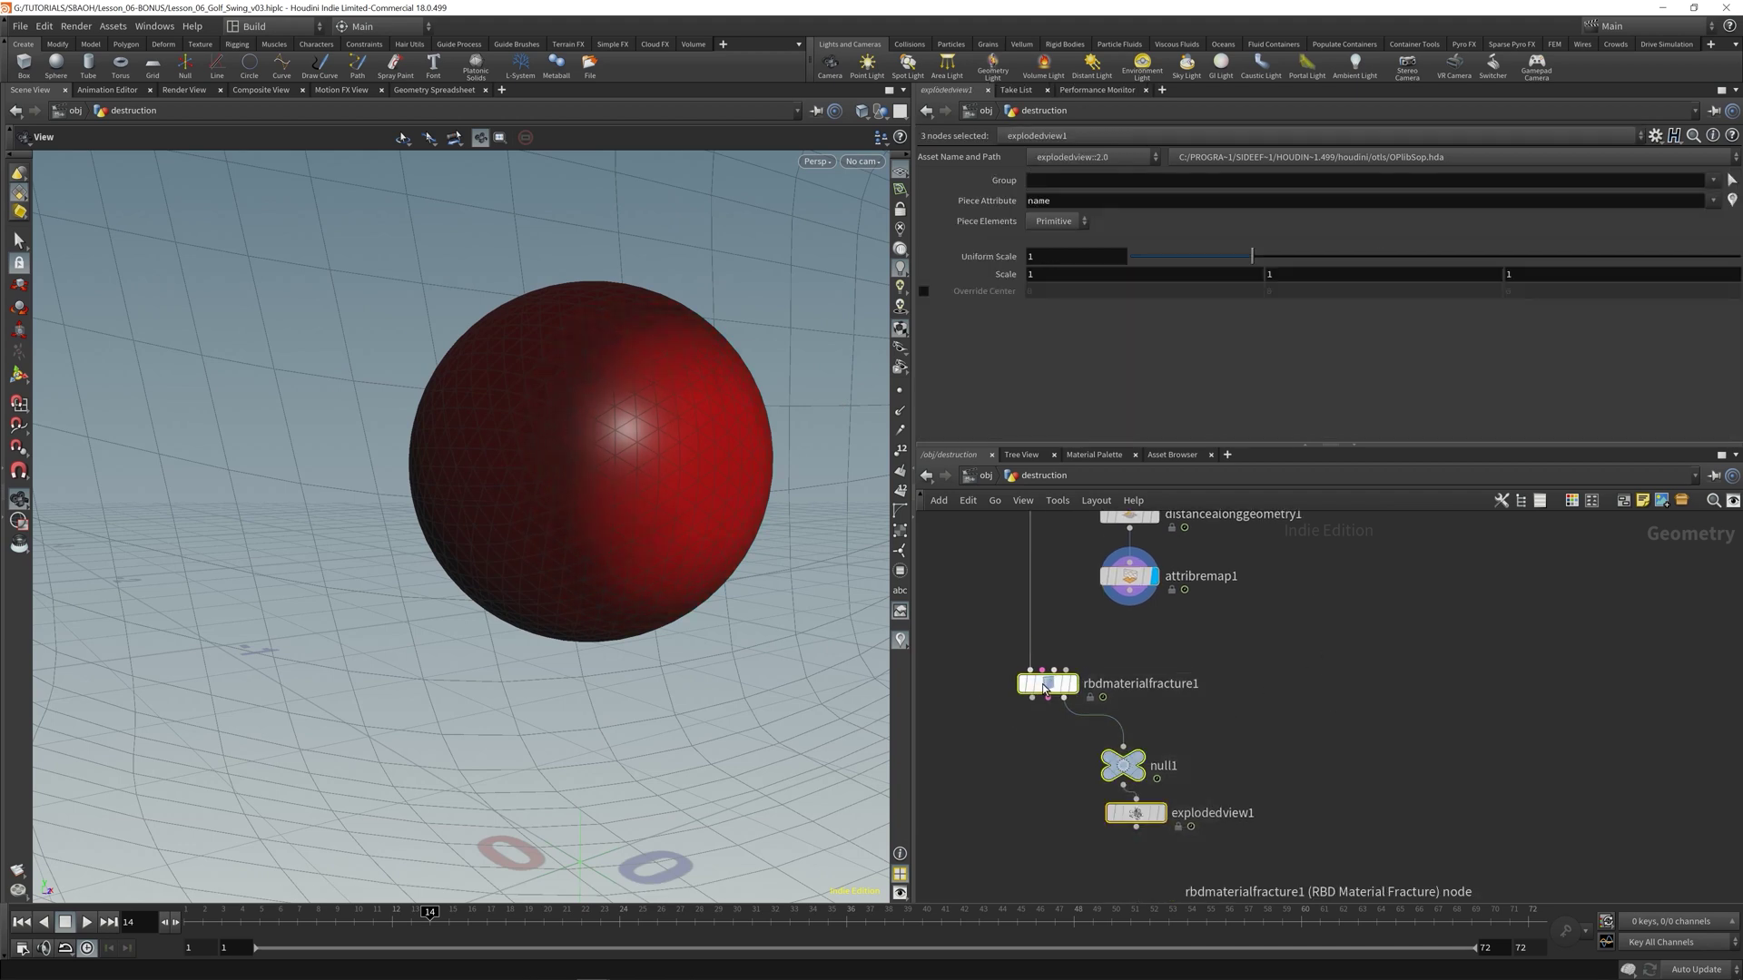
pyautogui.moveTo(1141, 605); pyautogui.dragTo(1137, 683, button='middle')
pyautogui.press('Tab')
pyautogui.write('sca')
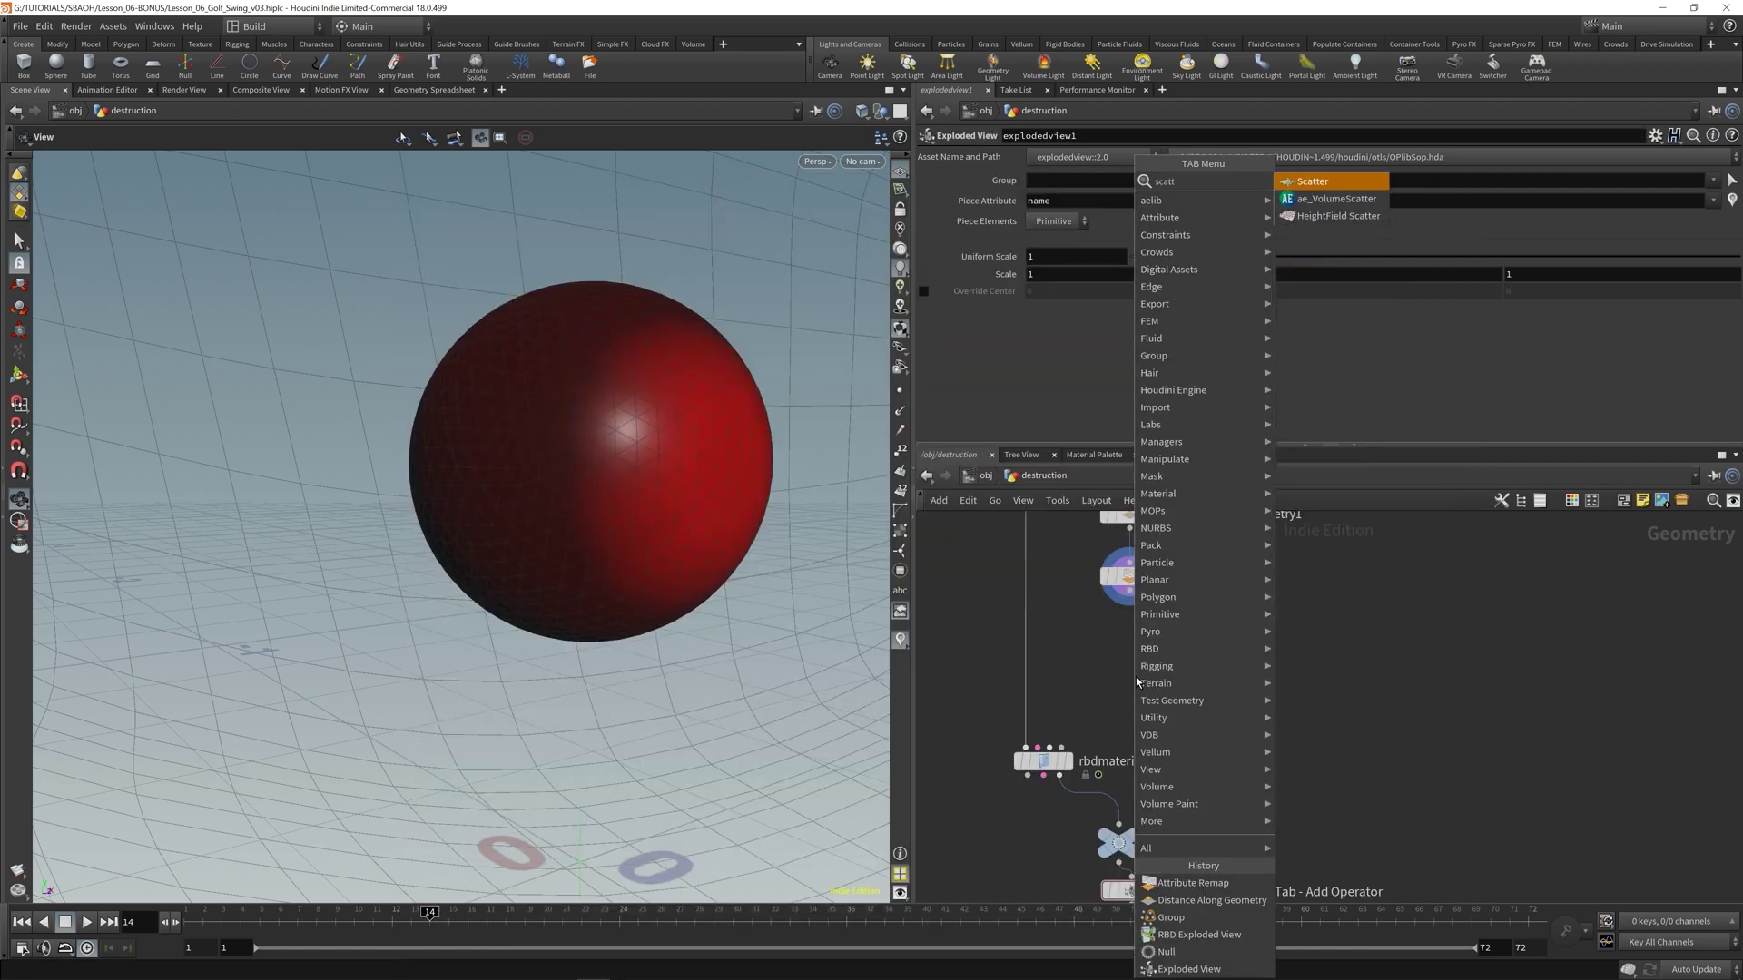
pyautogui.press('Return')
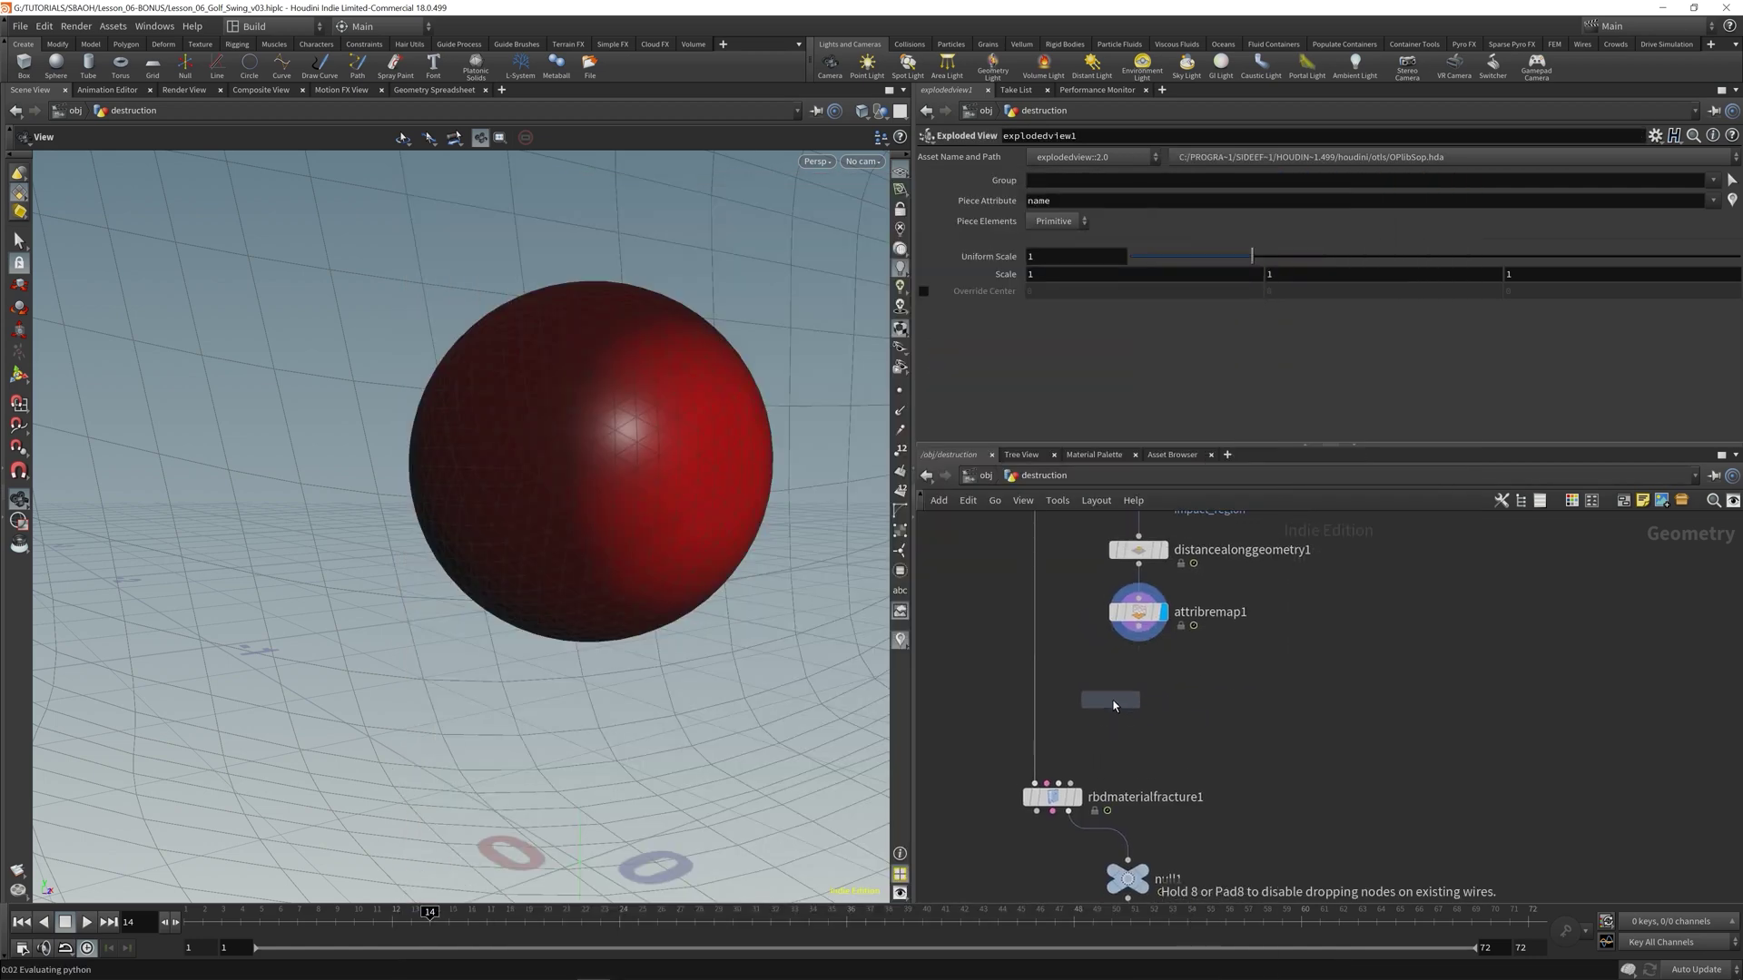
pyautogui.click(1144, 711)
# - Connect BALL to the Scatter node and display the scattered points in the viewport
pyautogui.moveTo(1034, 511); pyautogui.dragTo(1076, 570, button='middle')
pyautogui.scroll(1, 1076, 570)
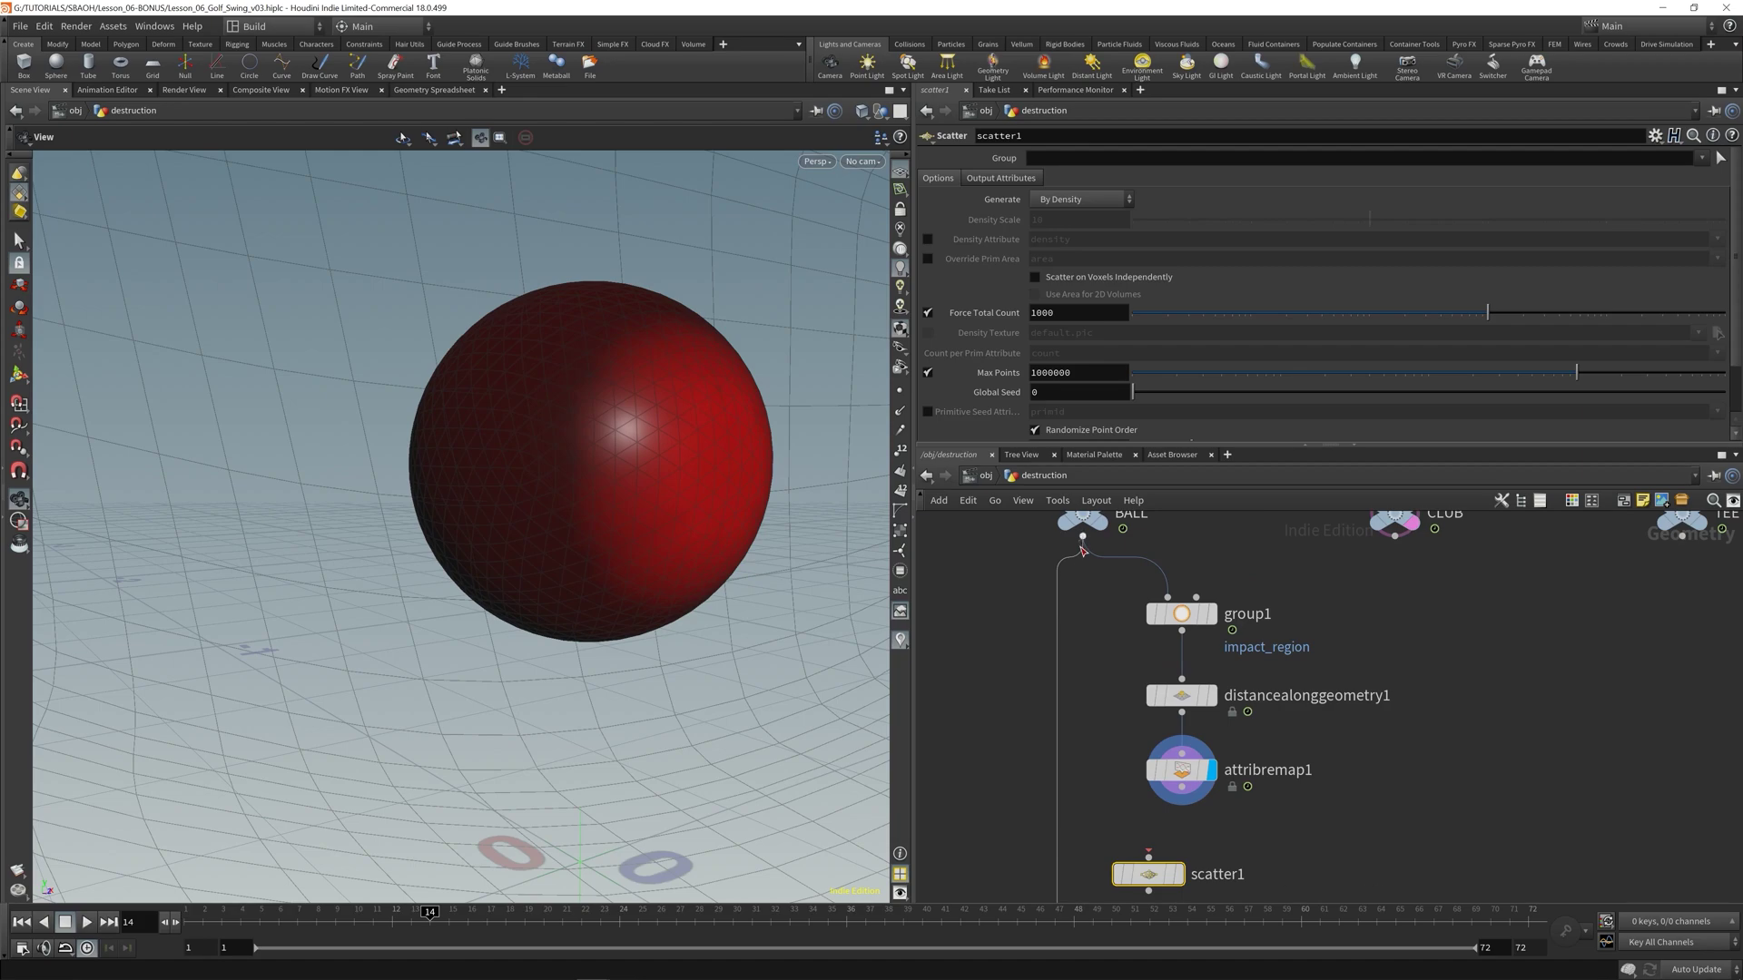
pyautogui.moveTo(1083, 536); pyautogui.dragTo(1148, 856)
pyautogui.click(1179, 874)
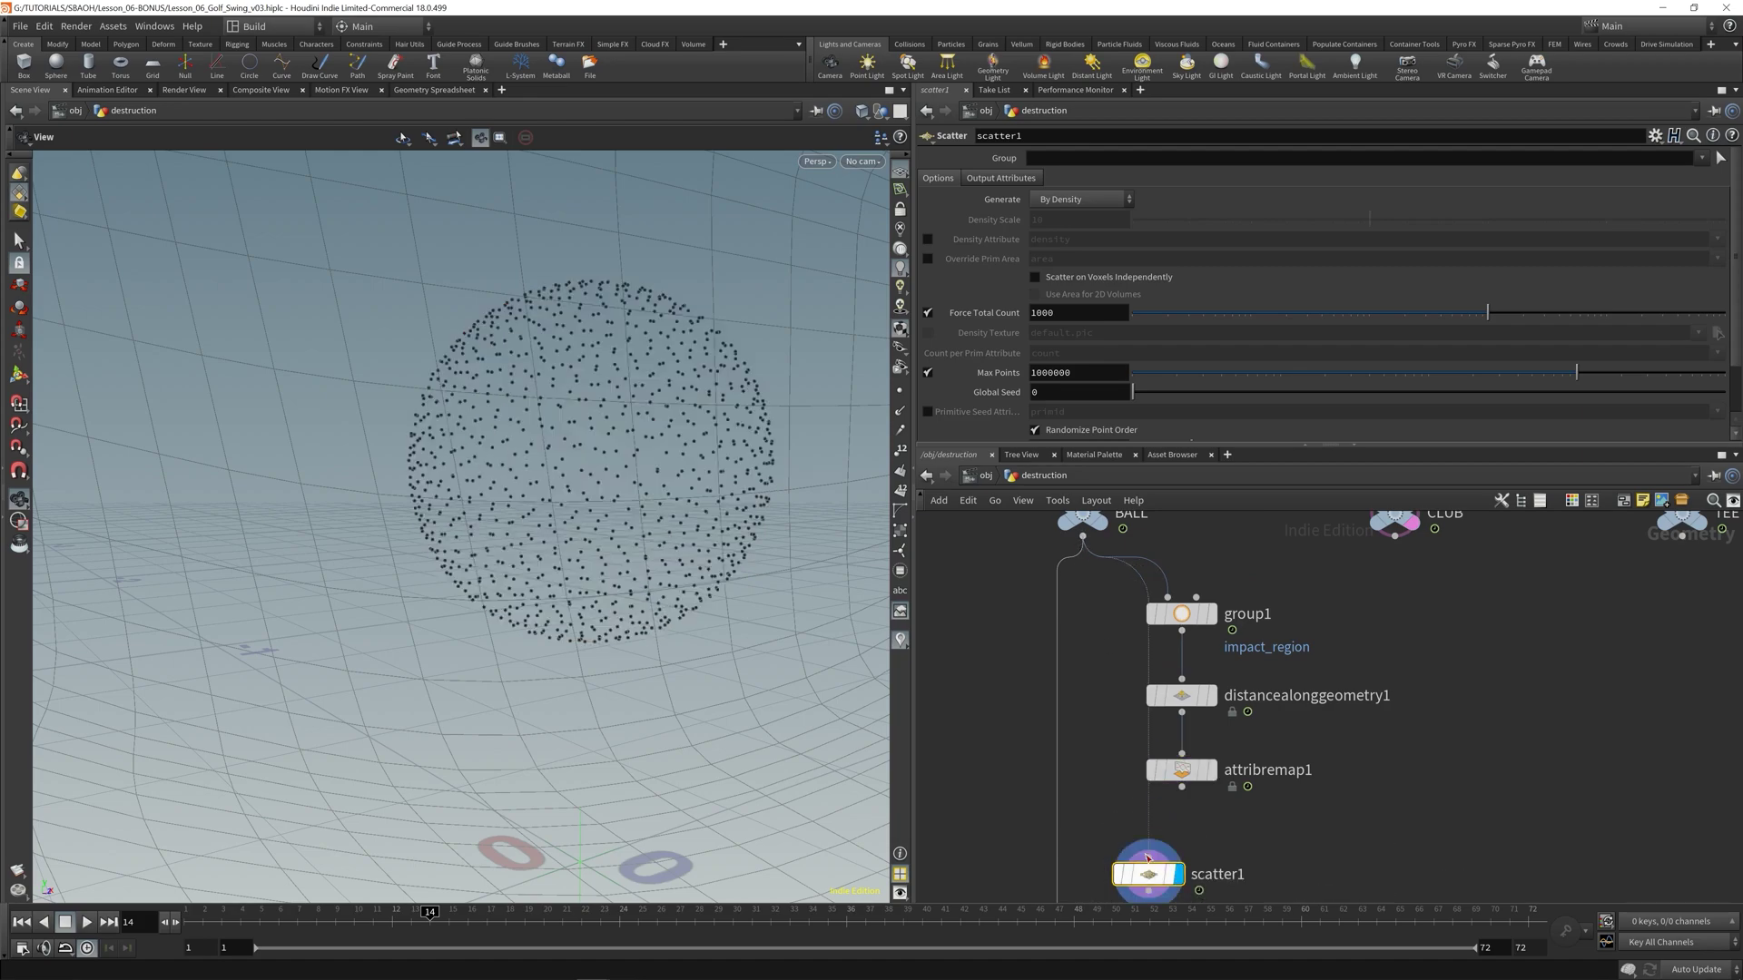
pyautogui.moveTo(817, 427); pyautogui.dragTo(662, 474)
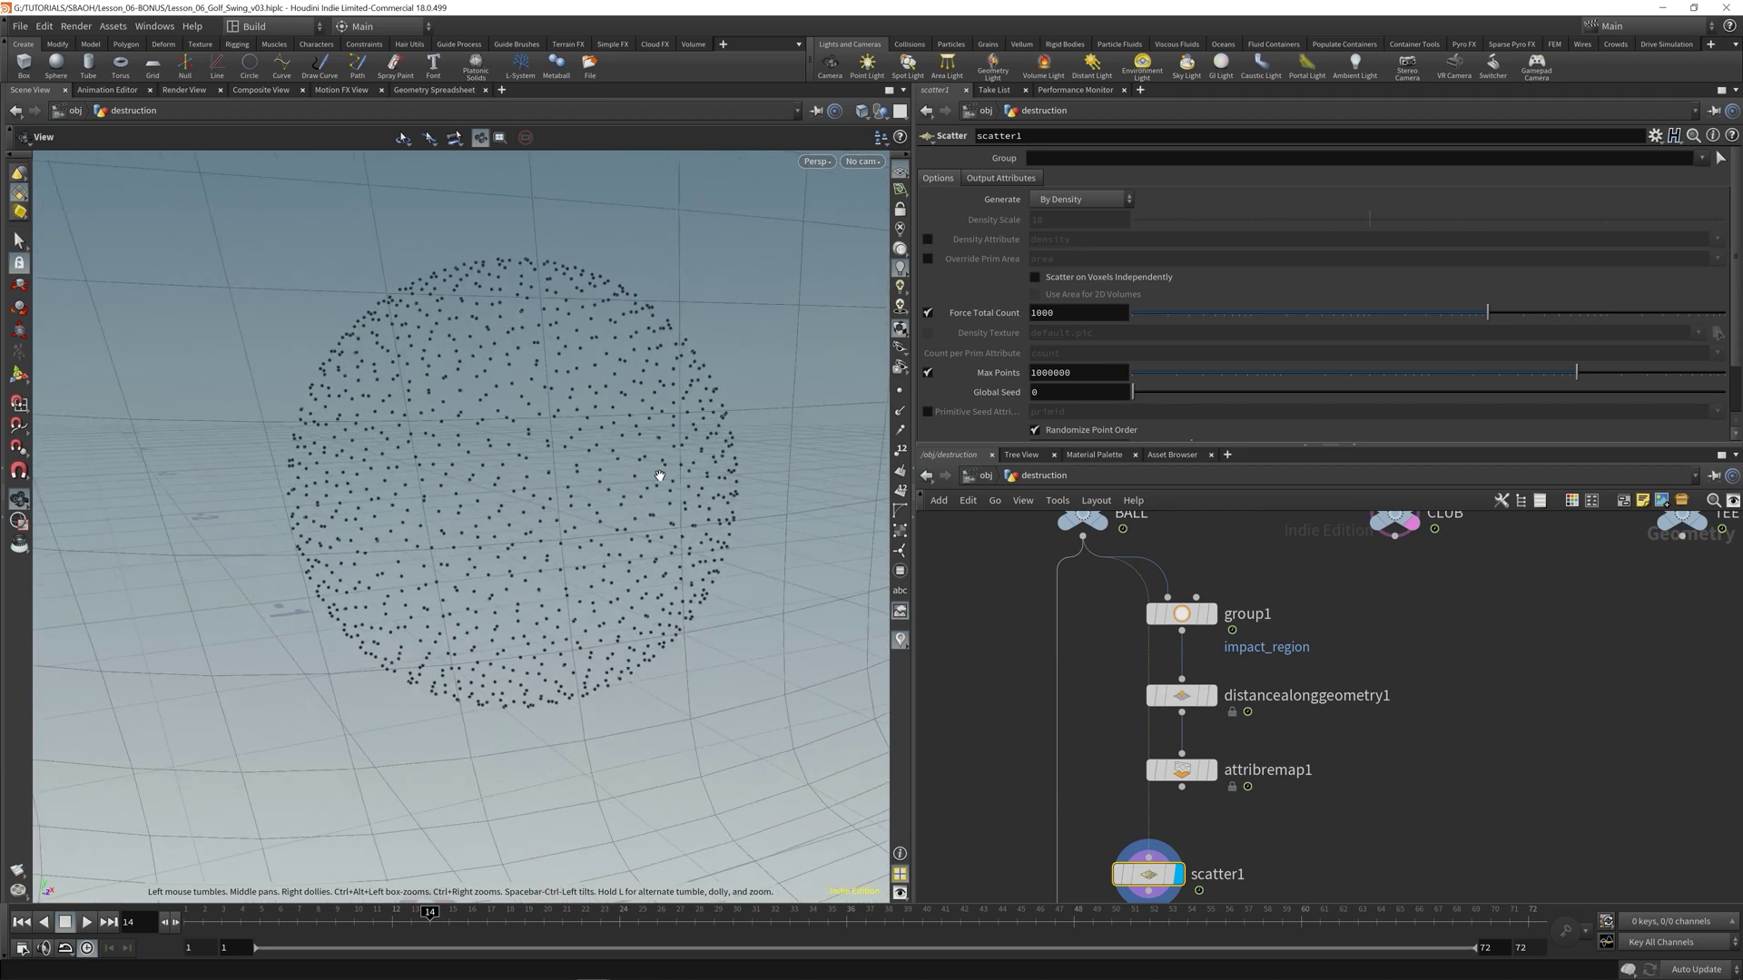
# - Save the scene, enable the Scatter's Density Attribute as density, and feed the Scatter from attribremap1, aligning it beneath that node
pyautogui.hotkey('ctrl', 's')
pyautogui.click(928, 239)
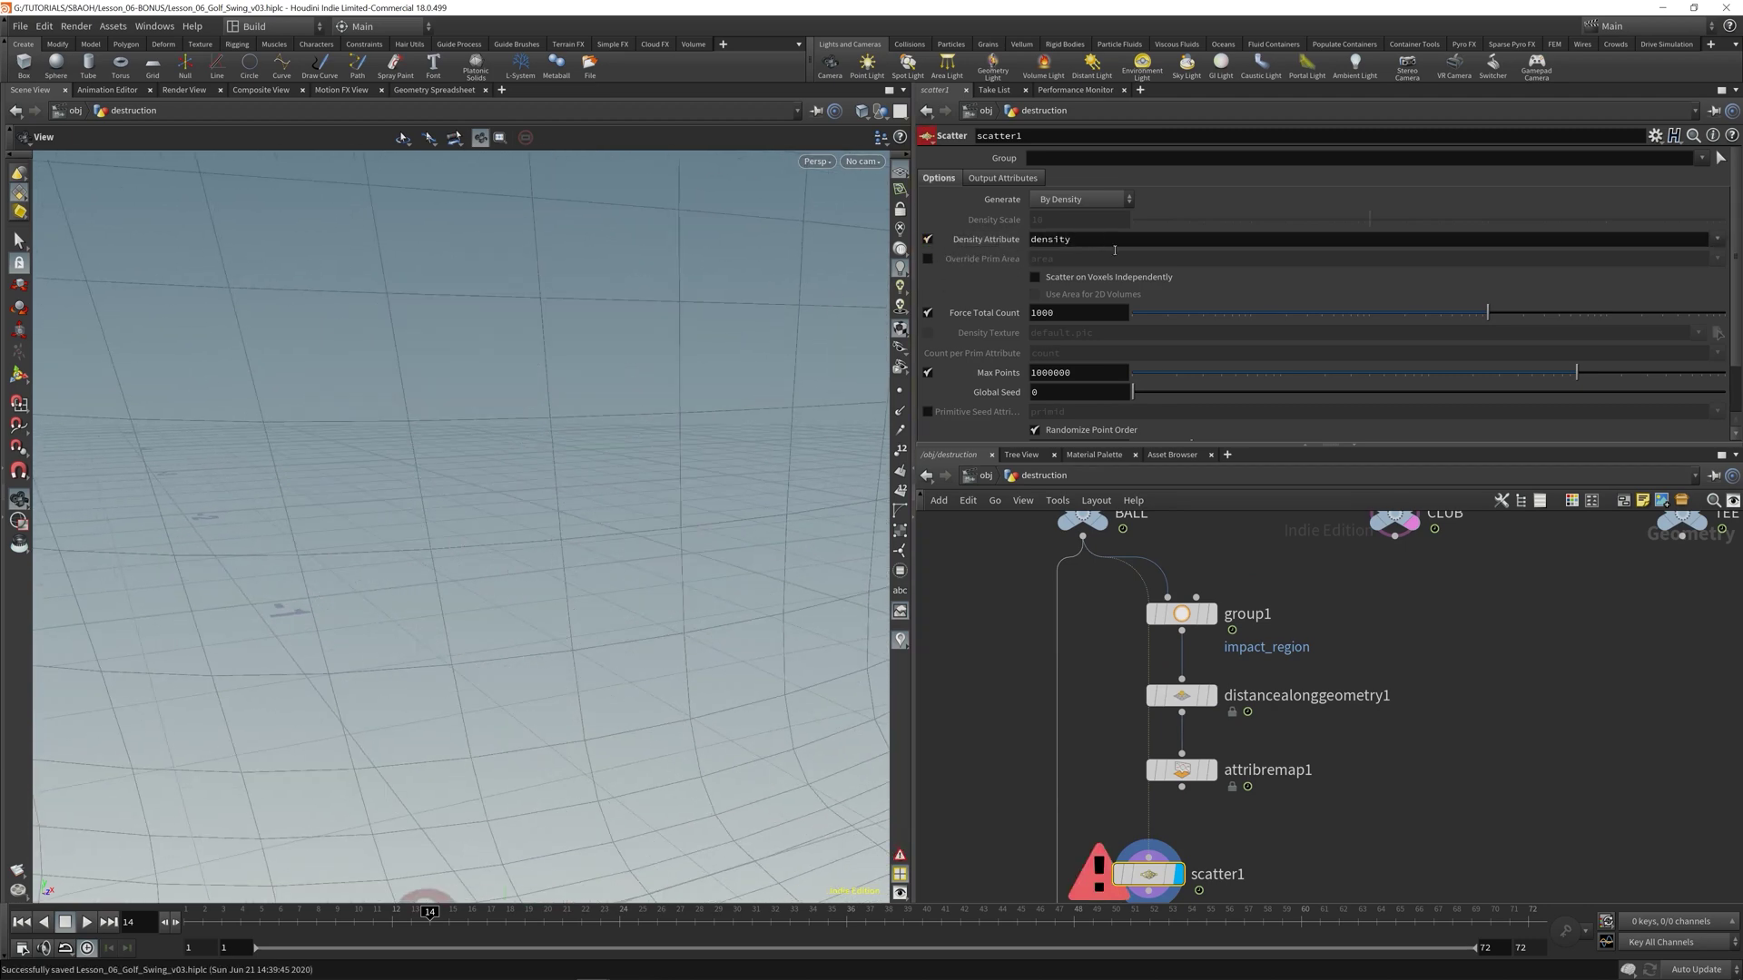
pyautogui.moveTo(1180, 787); pyautogui.dragTo(1148, 856)
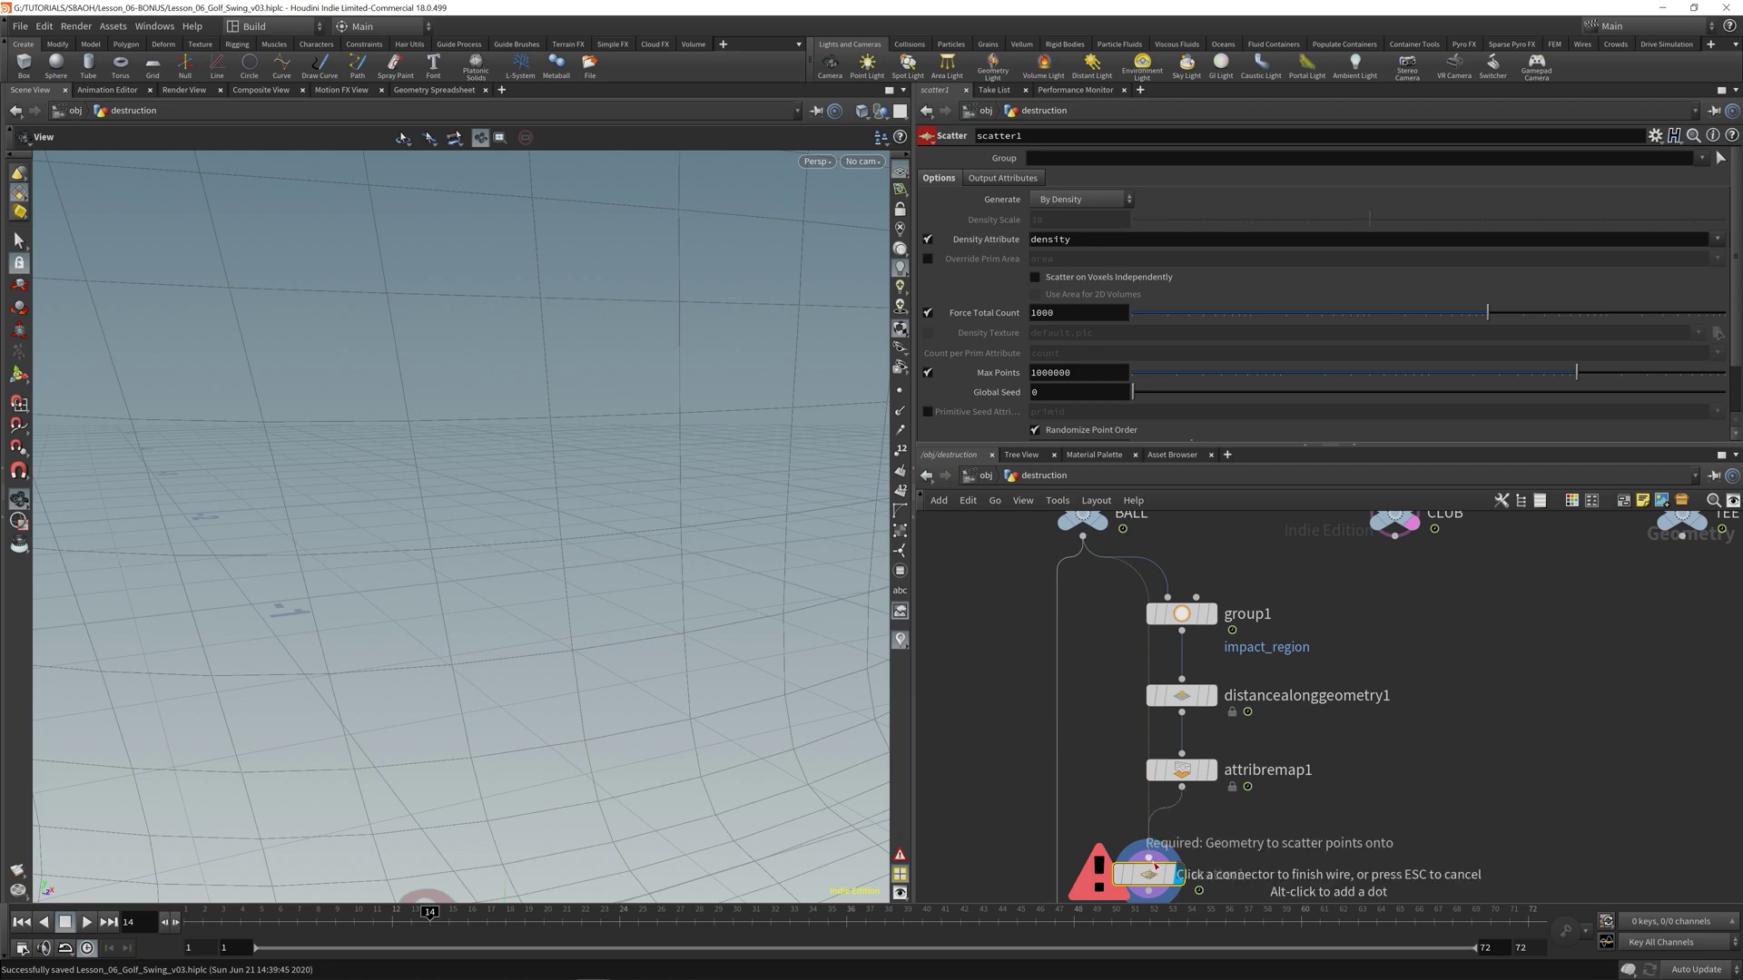
pyautogui.moveTo(508, 544); pyautogui.dragTo(730, 452)
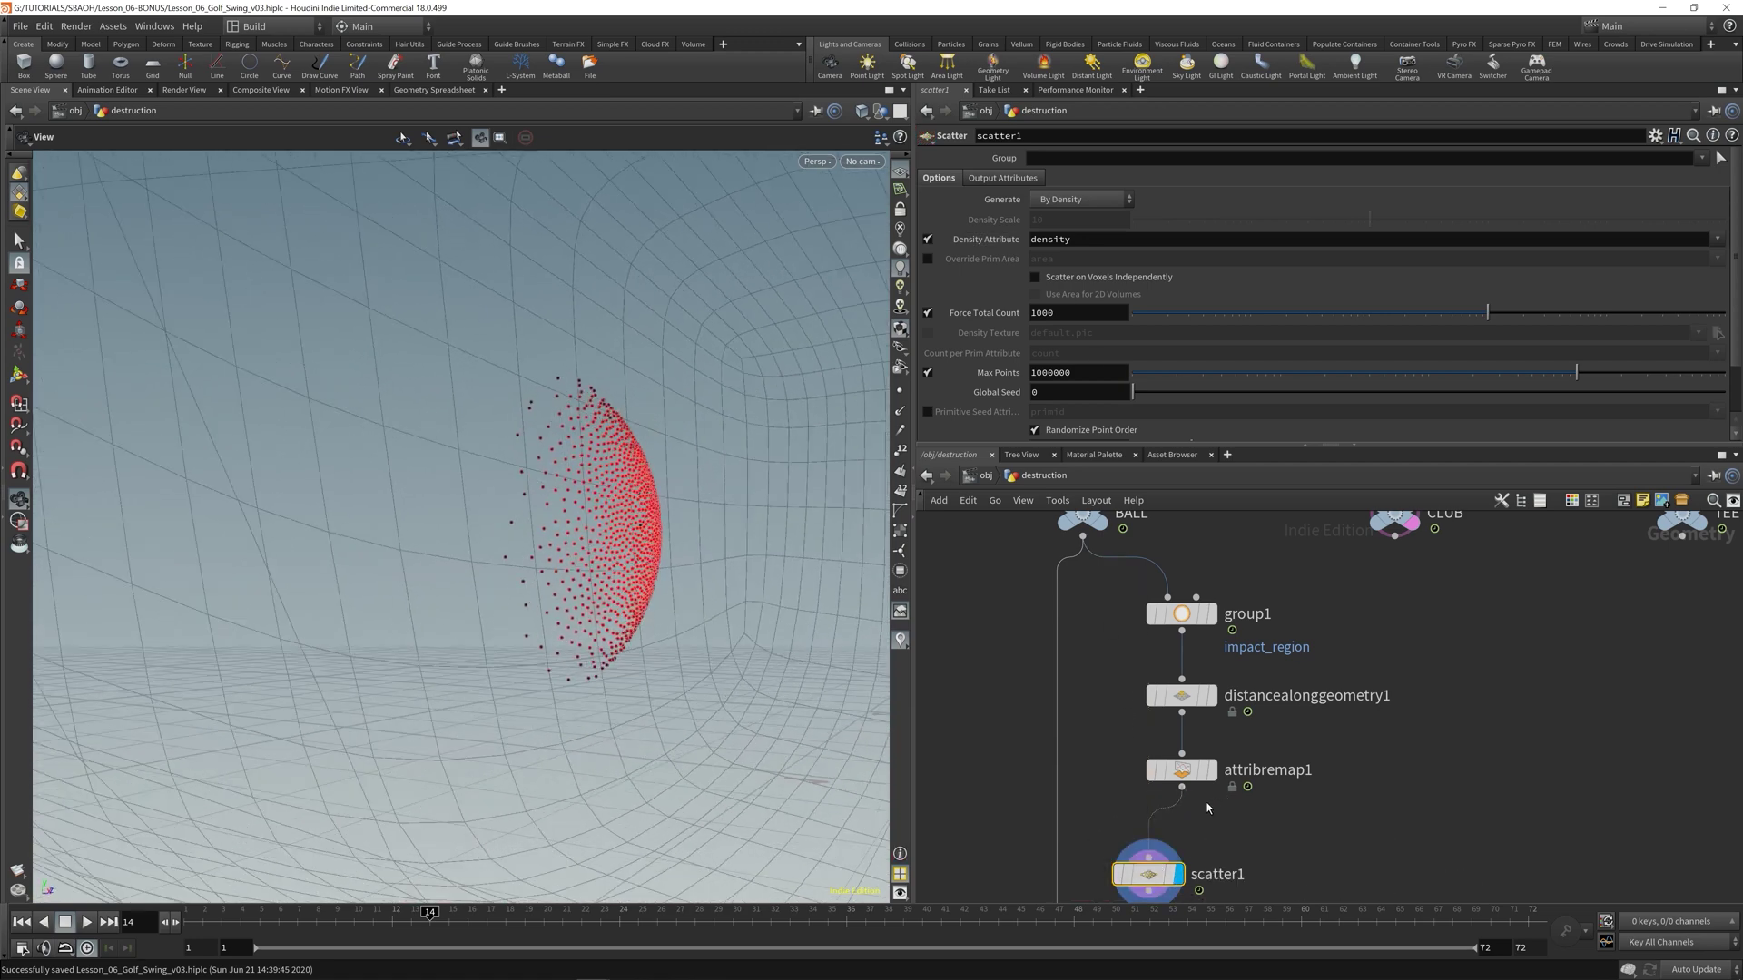
pyautogui.moveTo(1145, 894)
pyautogui.moveTo(1145, 892); pyautogui.dragTo(1178, 856)
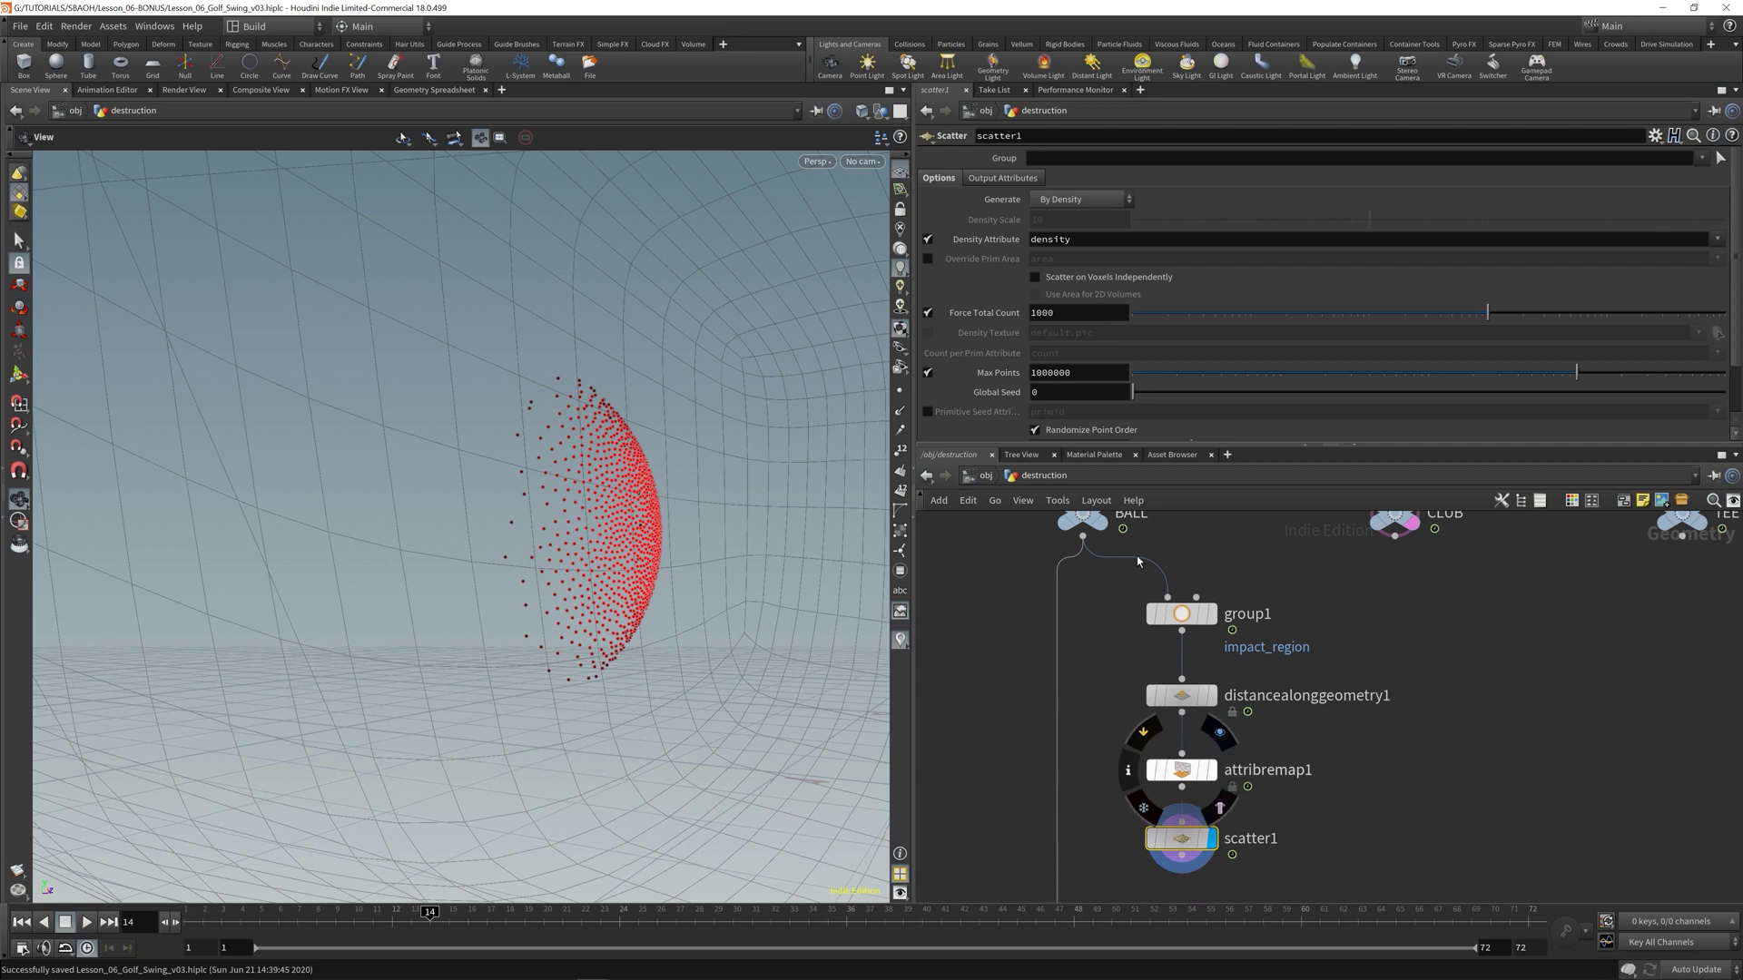
pyautogui.moveTo(611, 556); pyautogui.dragTo(486, 545)
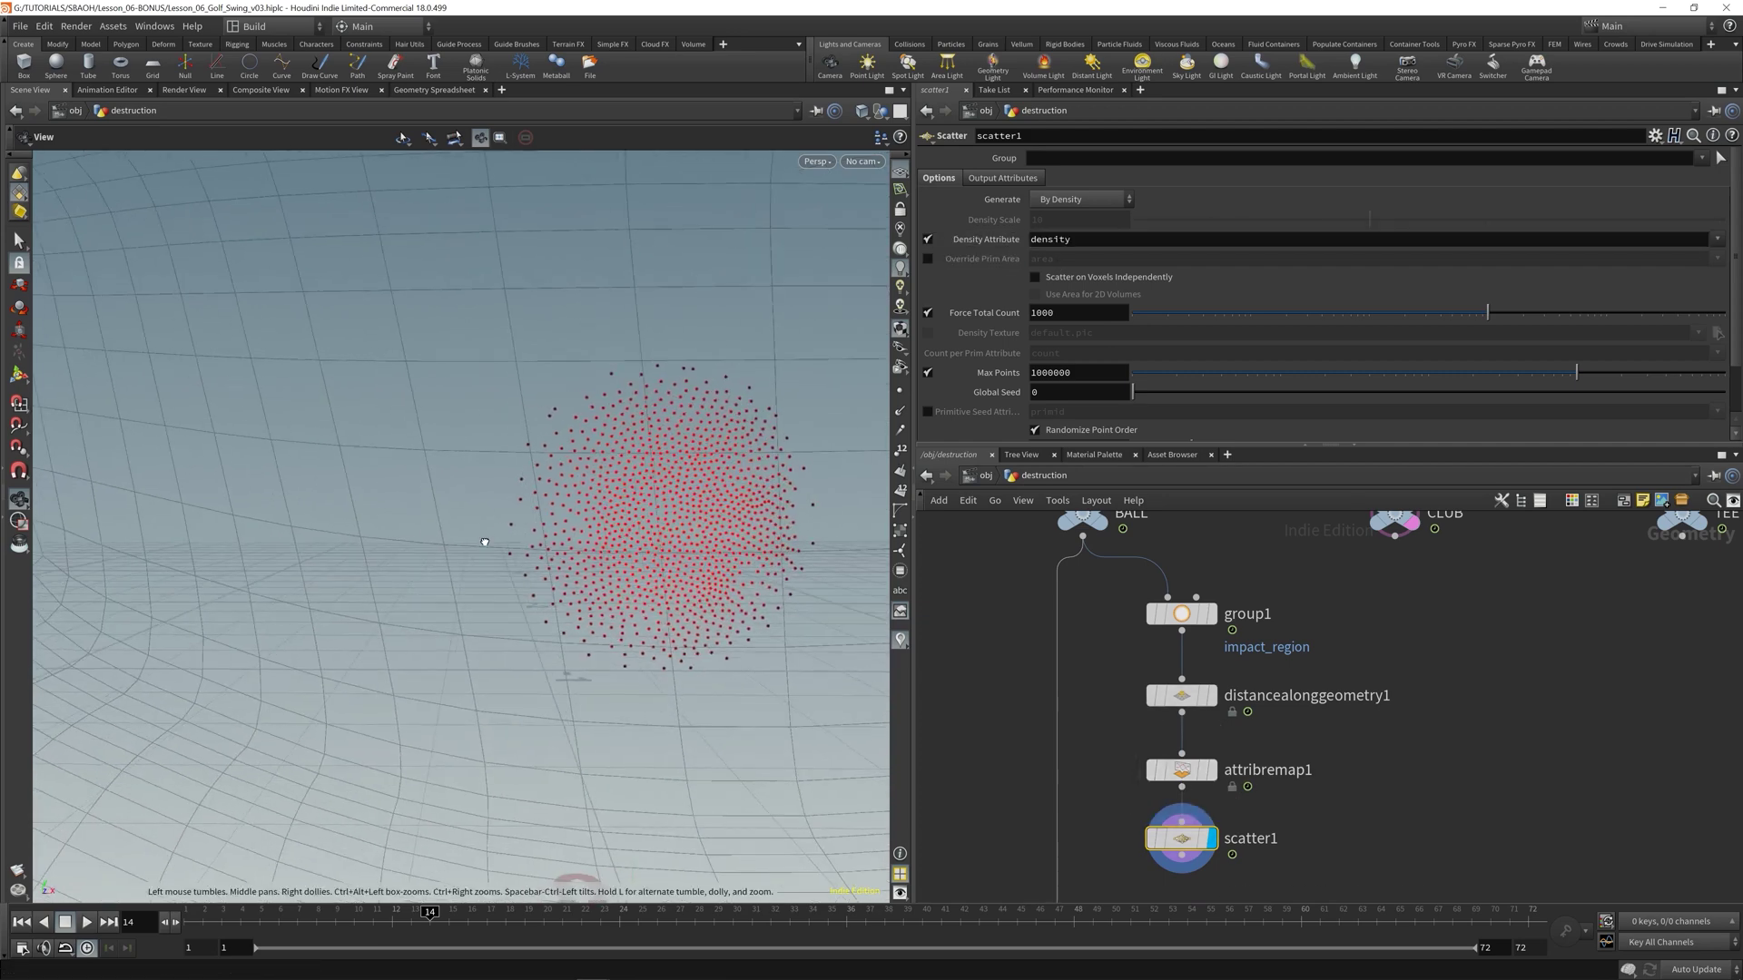
pyautogui.moveTo(674, 548); pyautogui.dragTo(581, 543)
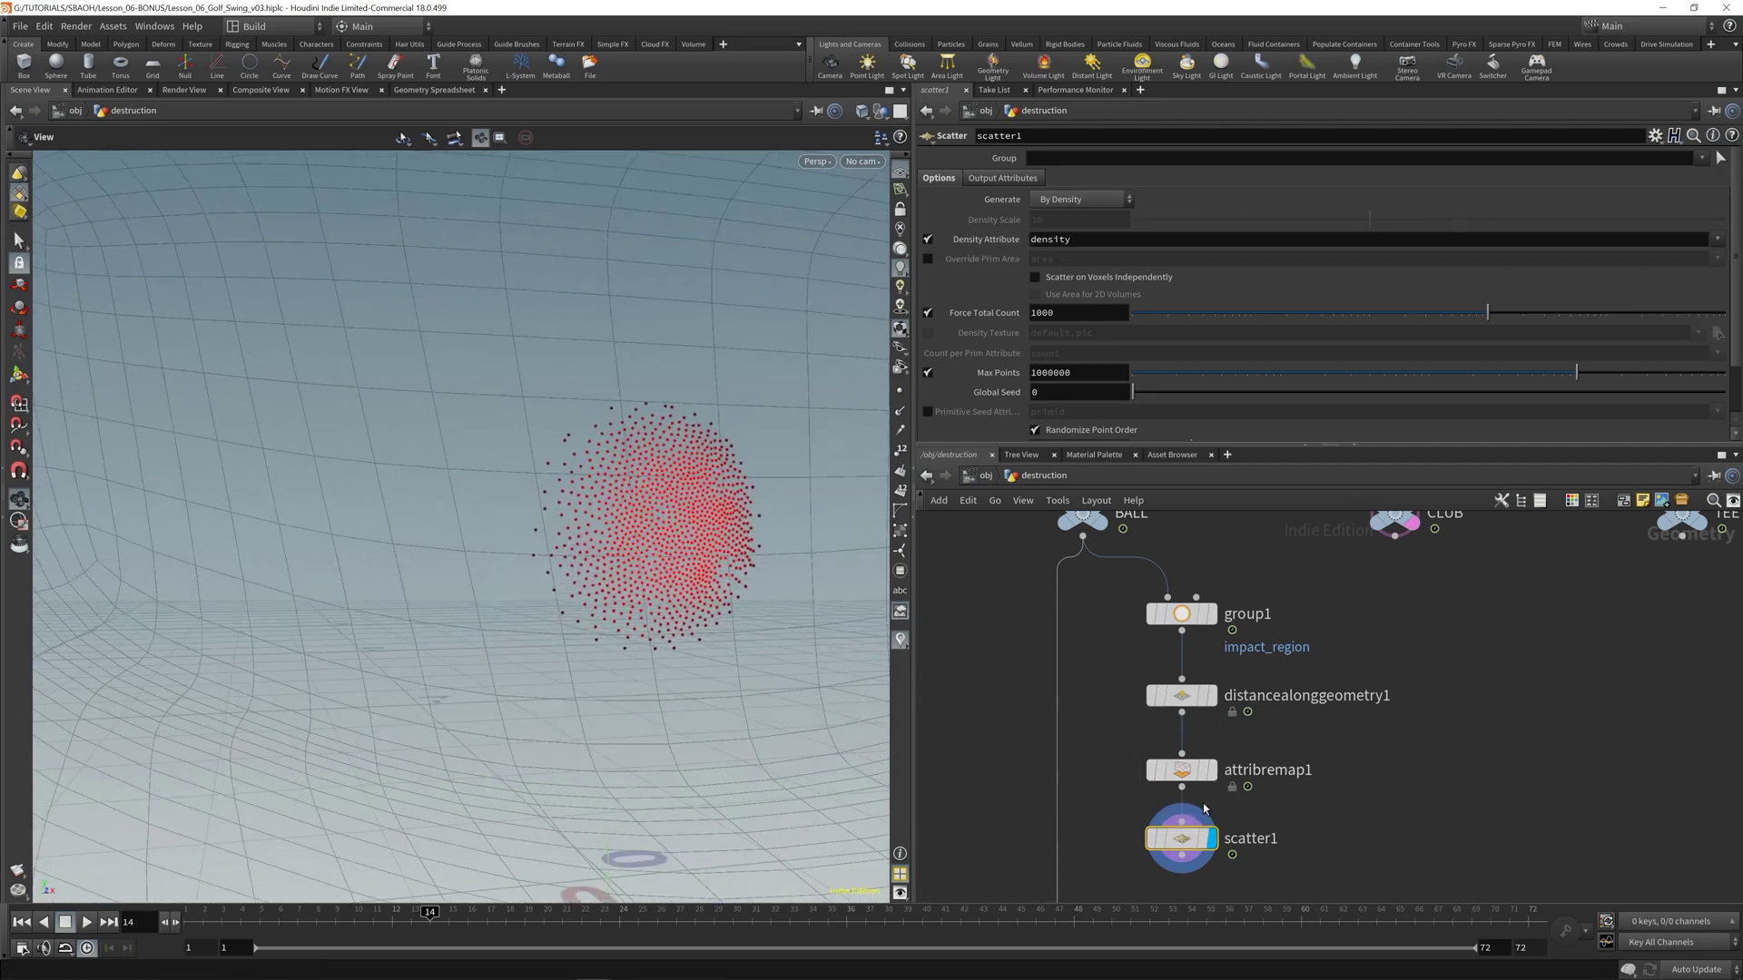
# - Move the end point of attribremap1's remap ramp to about position 0.13 and value 0.038
pyautogui.click(1178, 772)
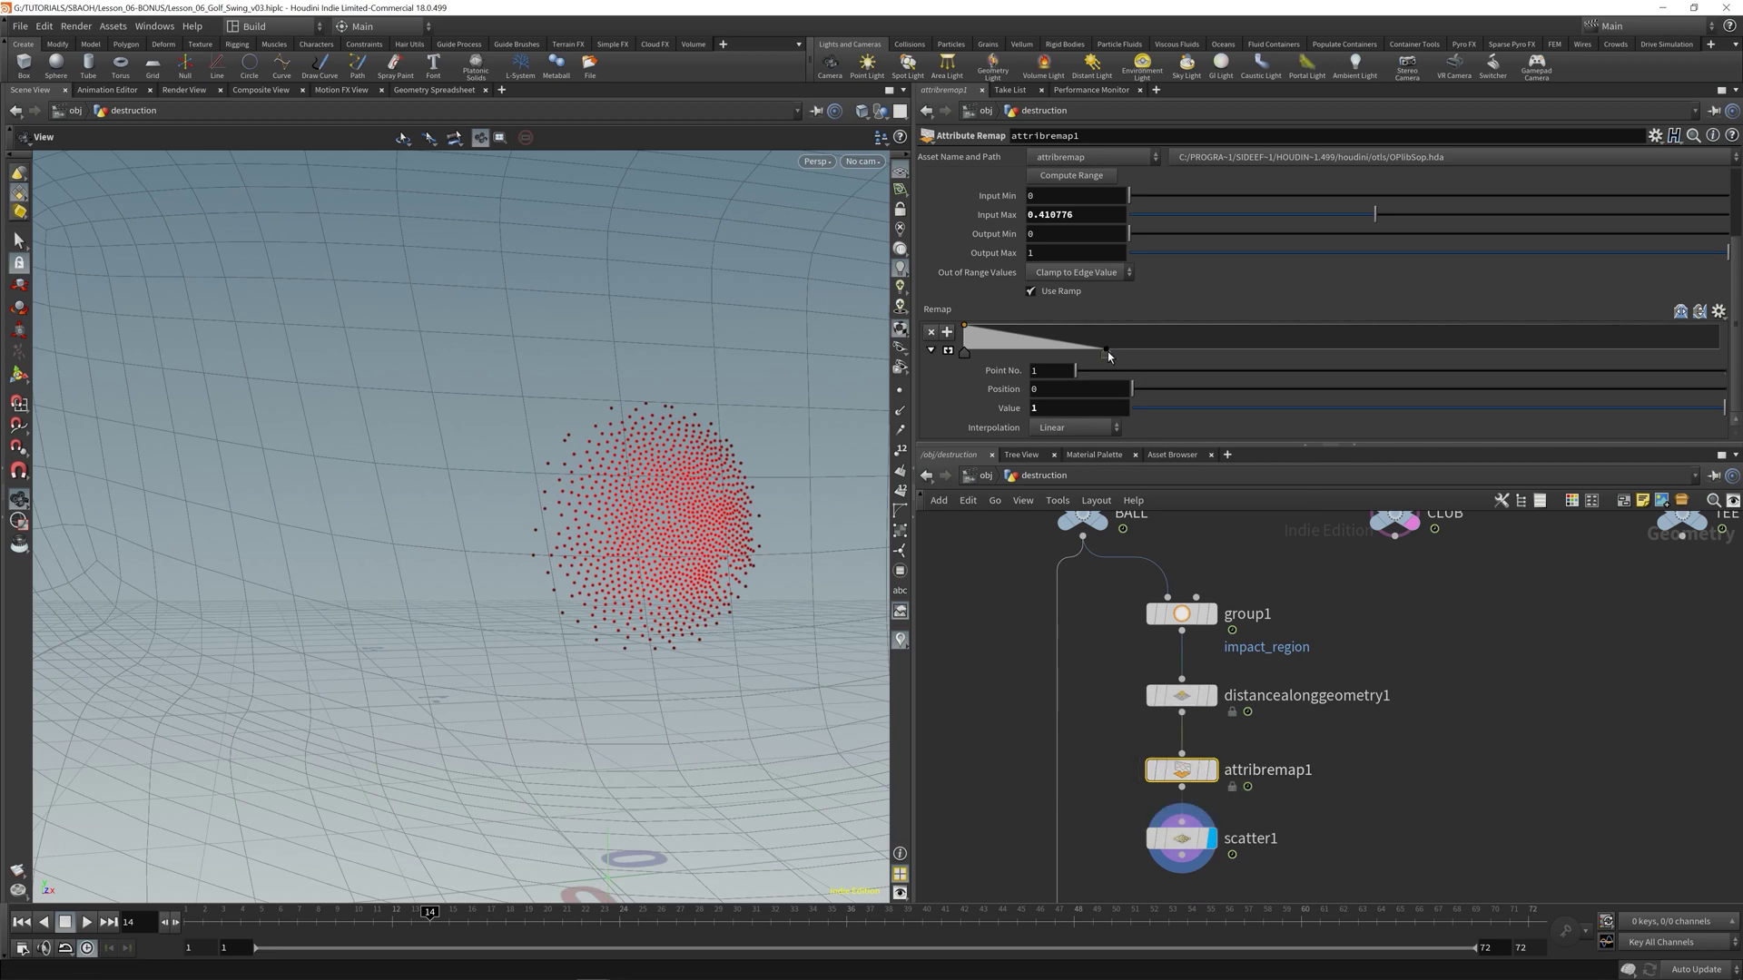
pyautogui.moveTo(1108, 352)
pyautogui.mouseDown()
pyautogui.moveTo(1303, 359)
pyautogui.moveTo(979, 351)
pyautogui.moveTo(1543, 352)
pyautogui.moveTo(1053, 357)
pyautogui.moveTo(1074, 352)
pyautogui.mouseUp()
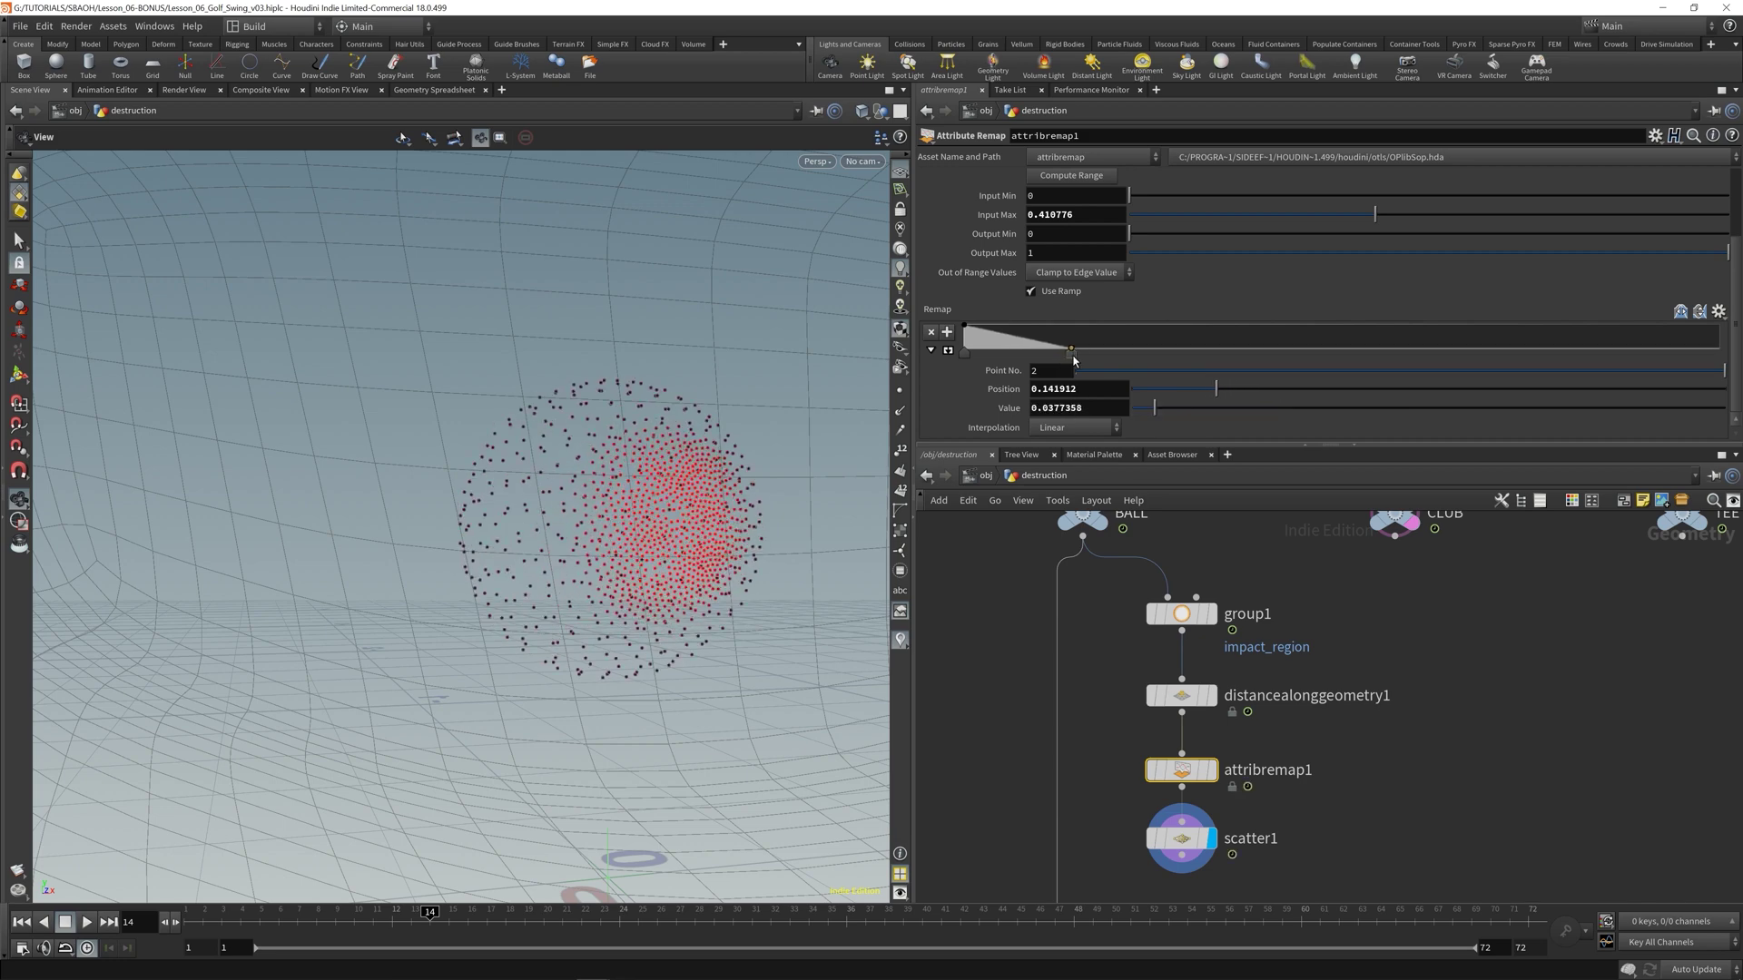
pyautogui.click(1180, 840)
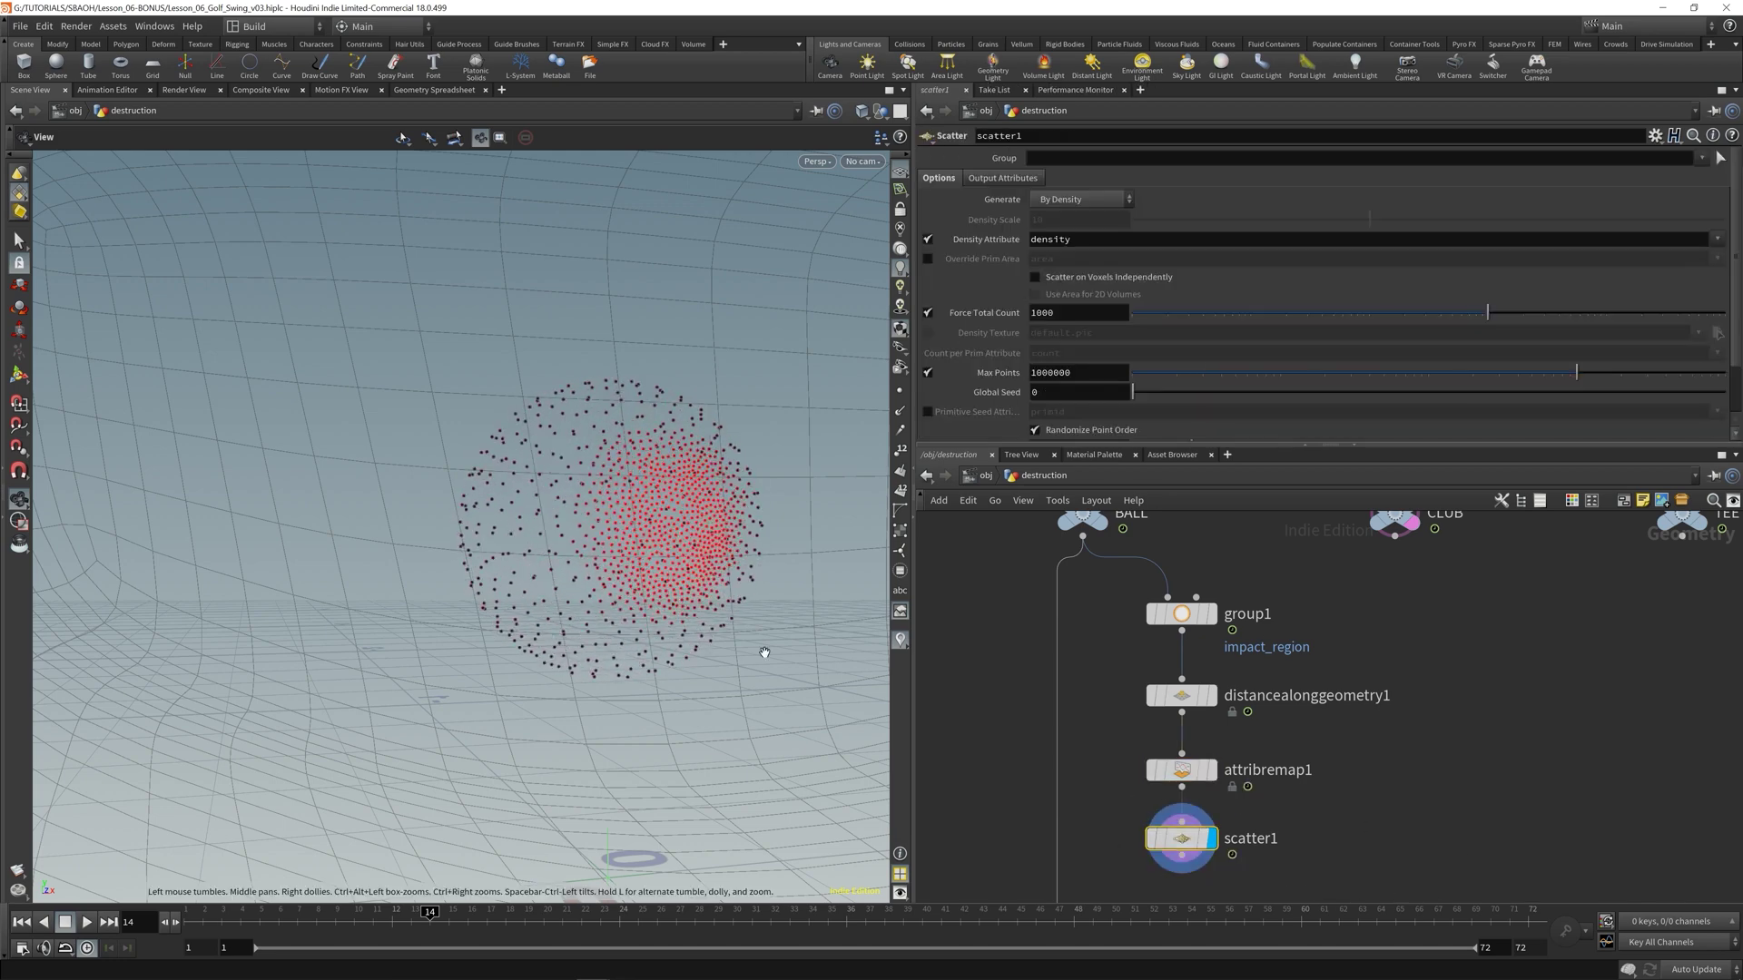
pyautogui.moveTo(1316, 817); pyautogui.dragTo(1296, 646, button='middle')
pyautogui.moveTo(466, 494); pyautogui.dragTo(663, 594)
# - Replace the end point of attribremap1's remap ramp with a new one at about position 0.115 and value 0.05
pyautogui.click(1162, 601)
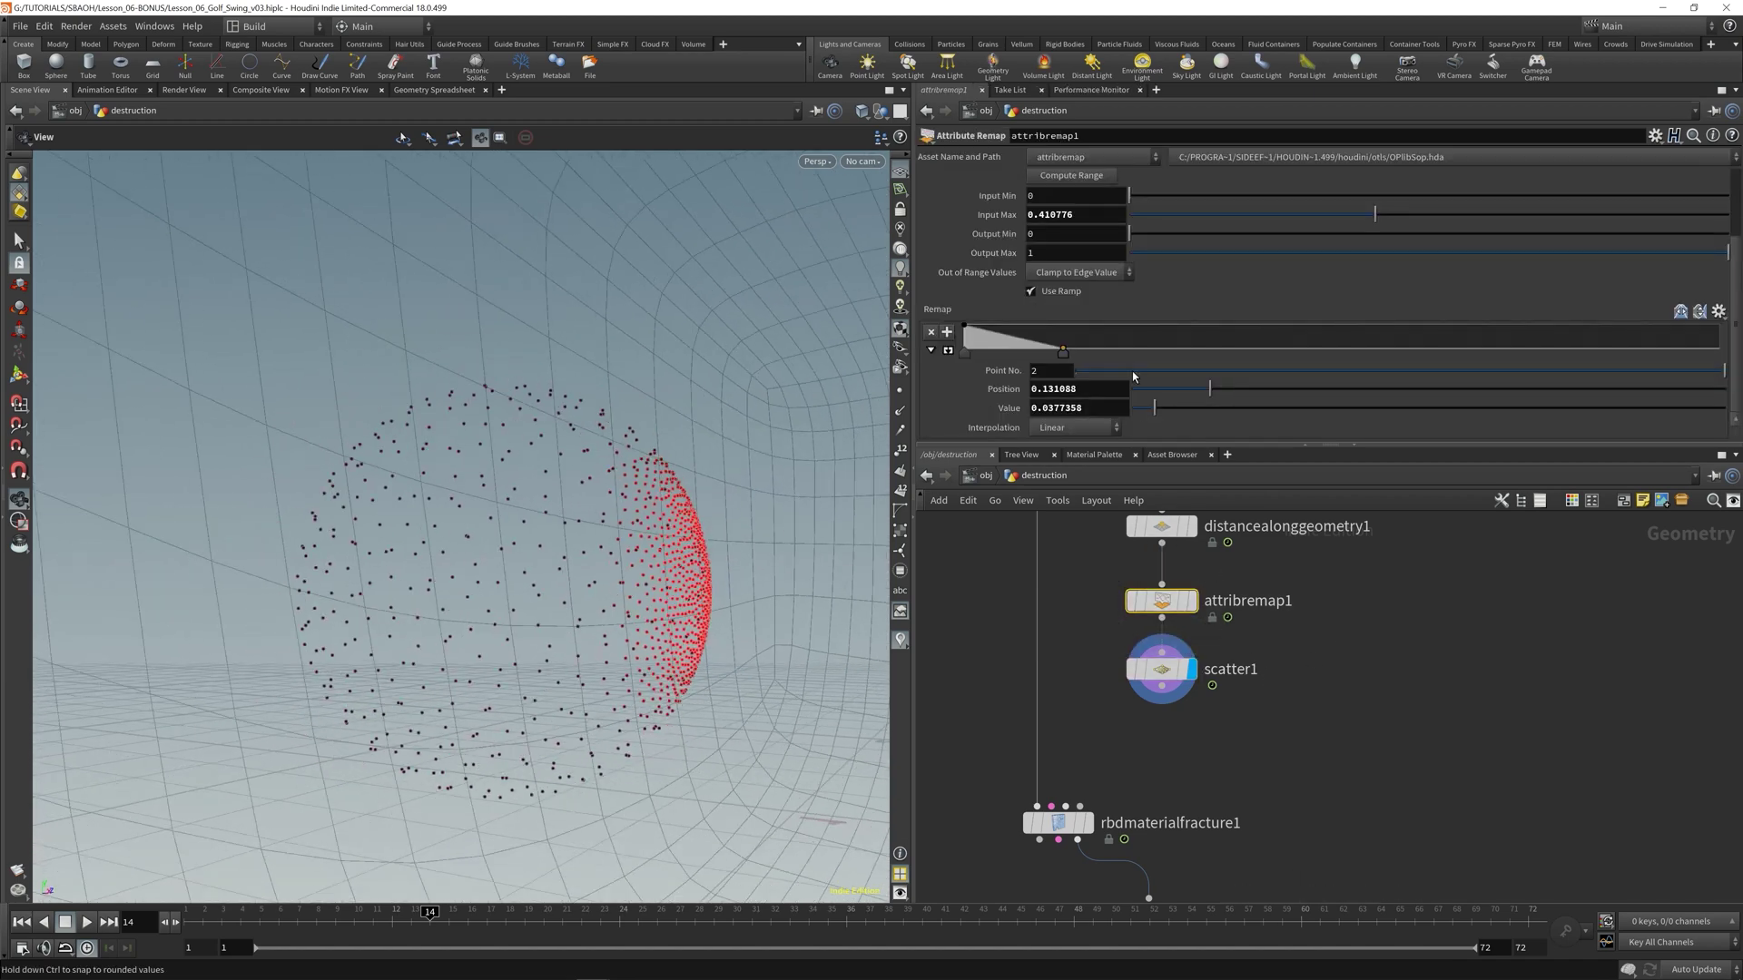
pyautogui.moveTo(1063, 352); pyautogui.dragTo(1064, 357)
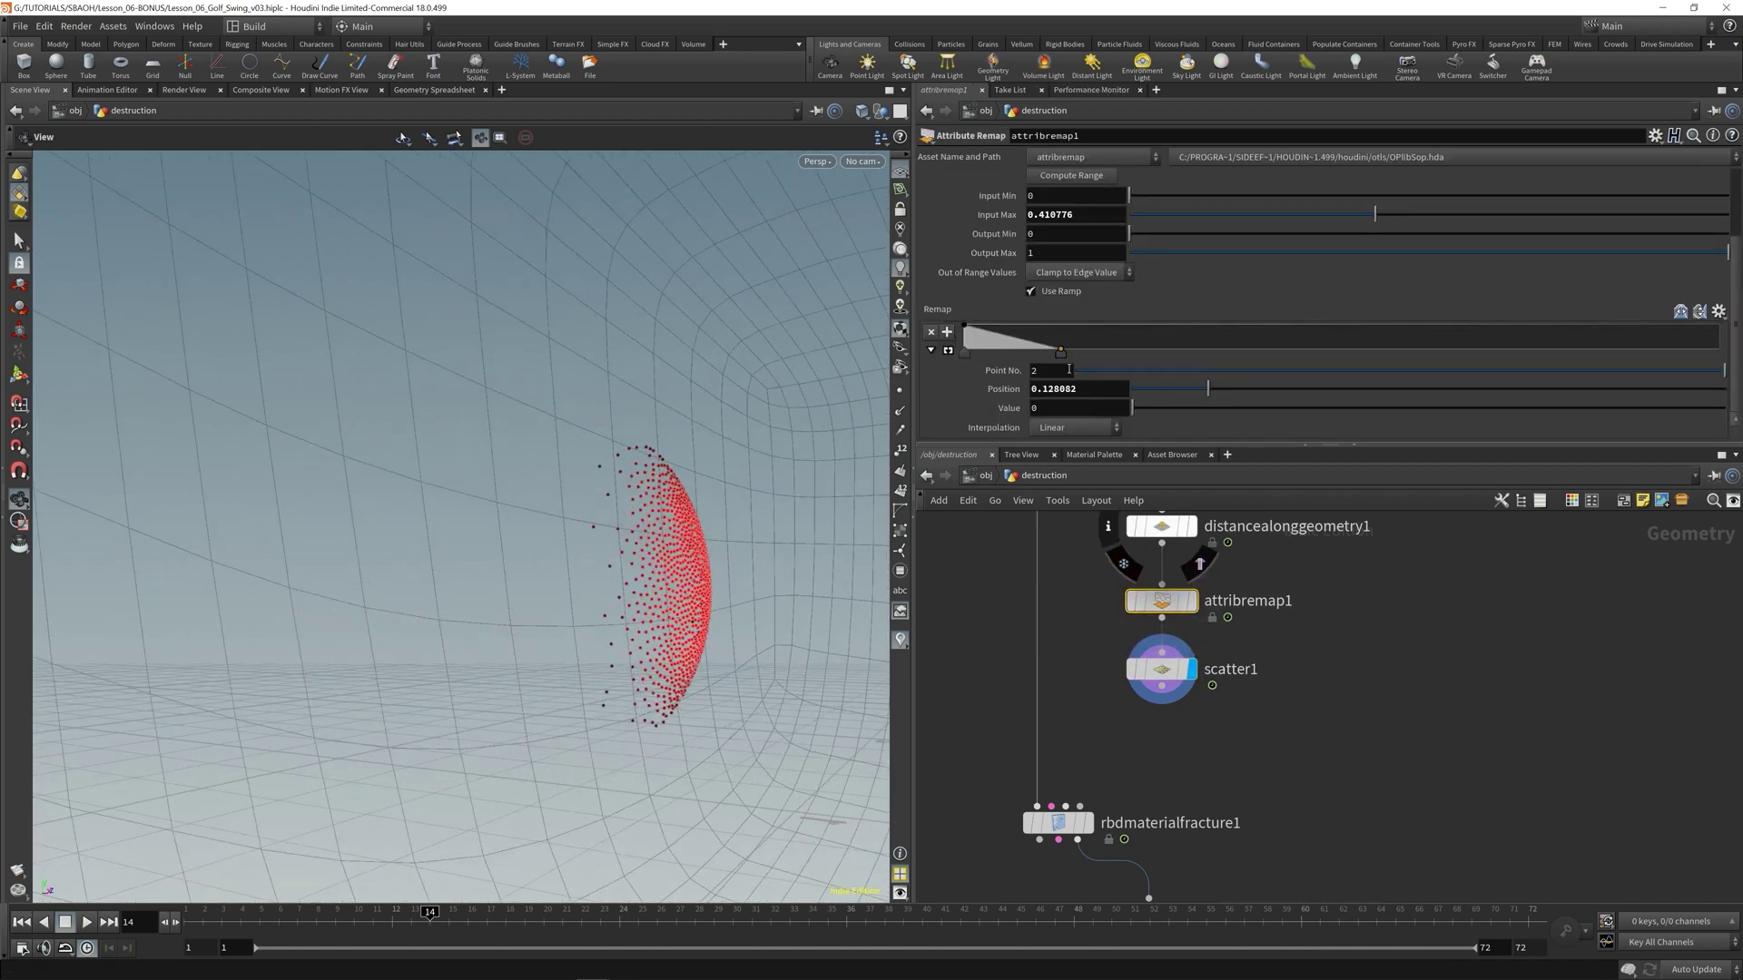
pyautogui.keyDown('ctrl'); pyautogui.click(1062, 352); pyautogui.keyUp('ctrl')
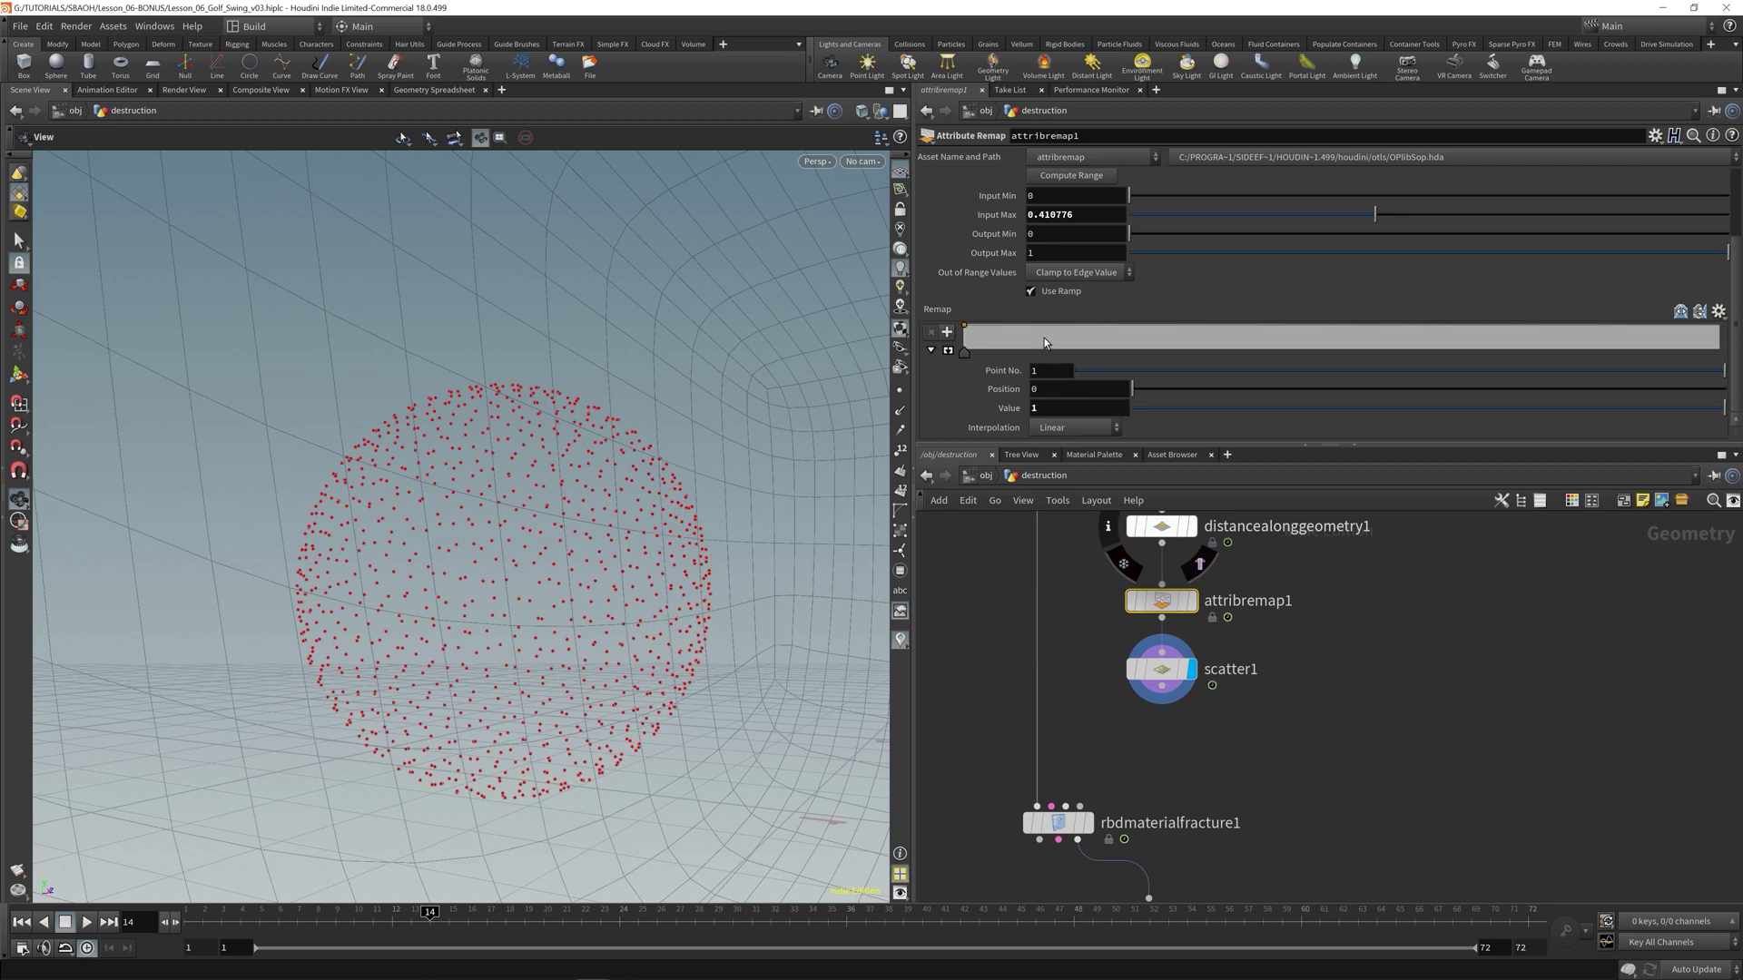
pyautogui.moveTo(1044, 342); pyautogui.dragTo(1051, 352)
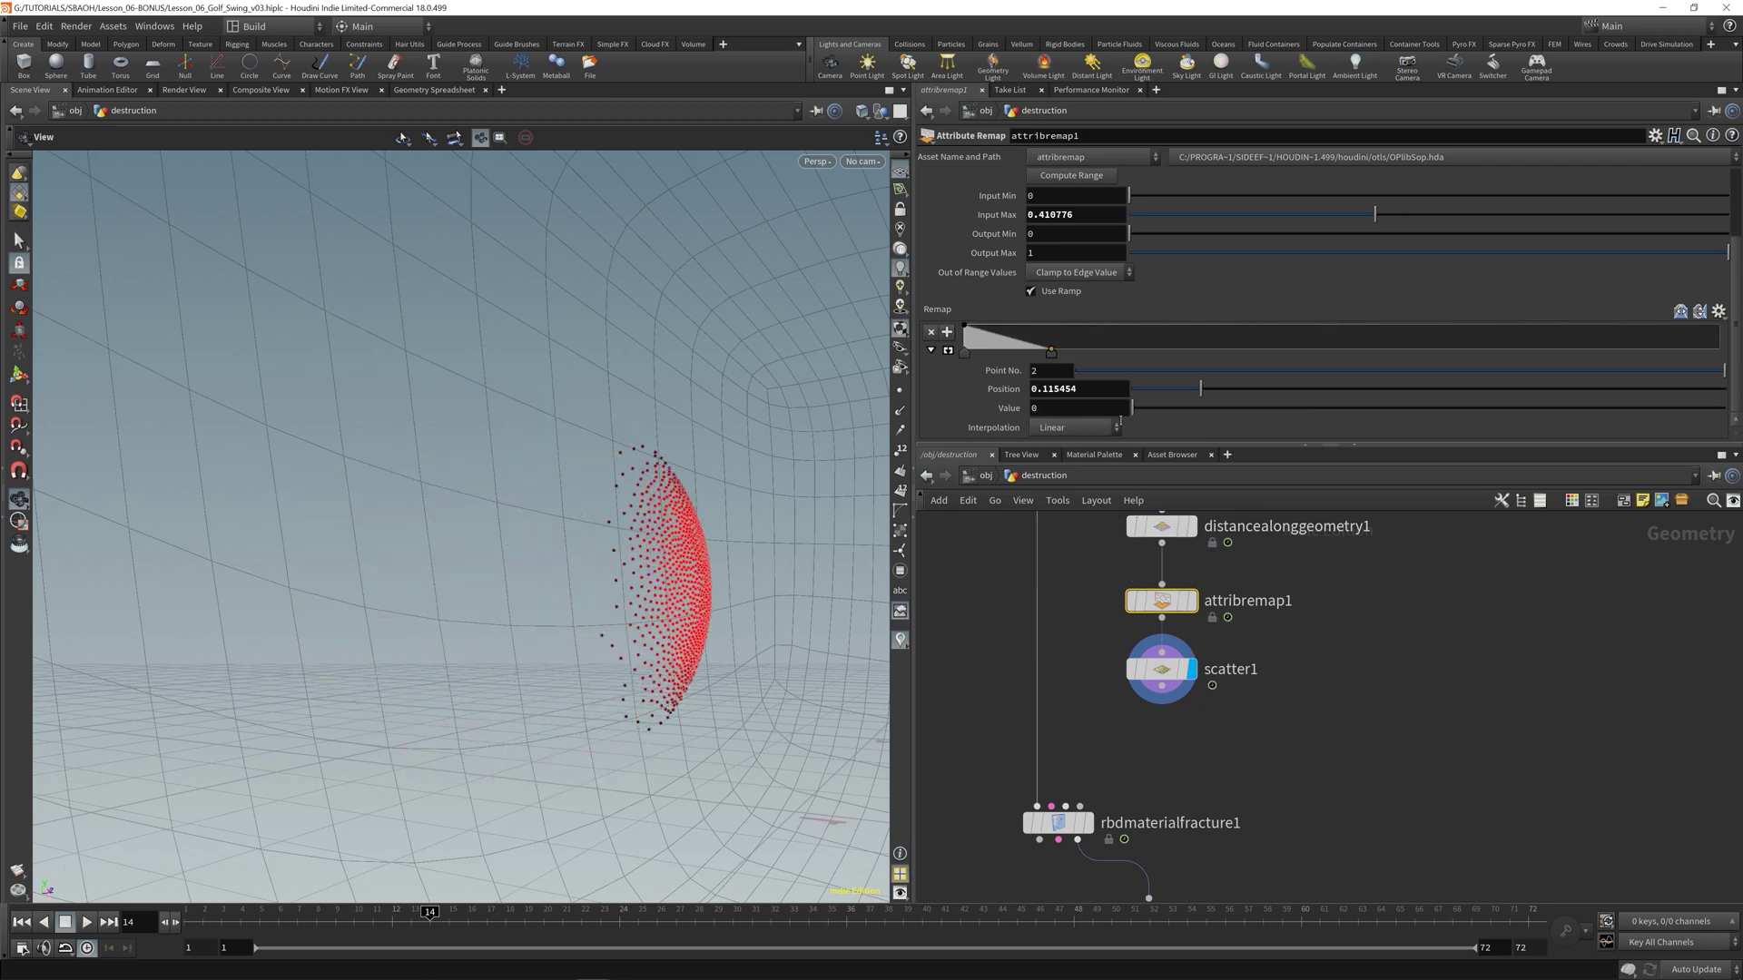
pyautogui.moveTo(1145, 410); pyautogui.dragTo(1161, 410)
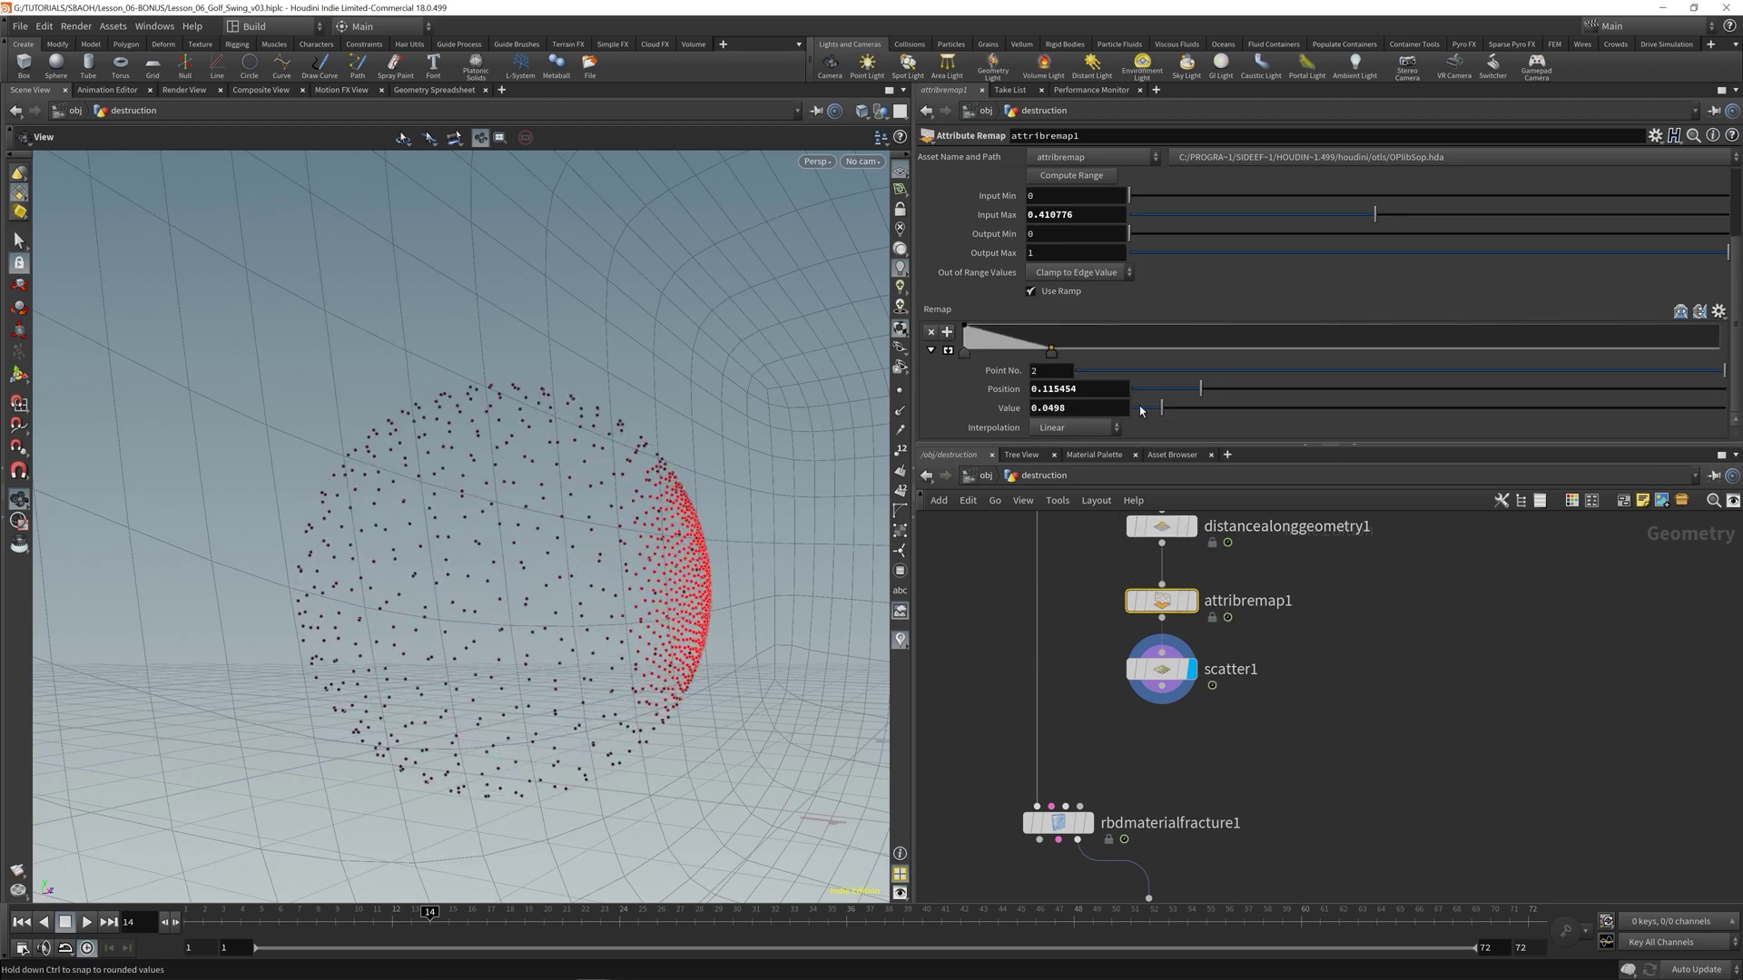
pyautogui.scroll(5, 649, 552)
pyautogui.scroll(-5, 636, 563)
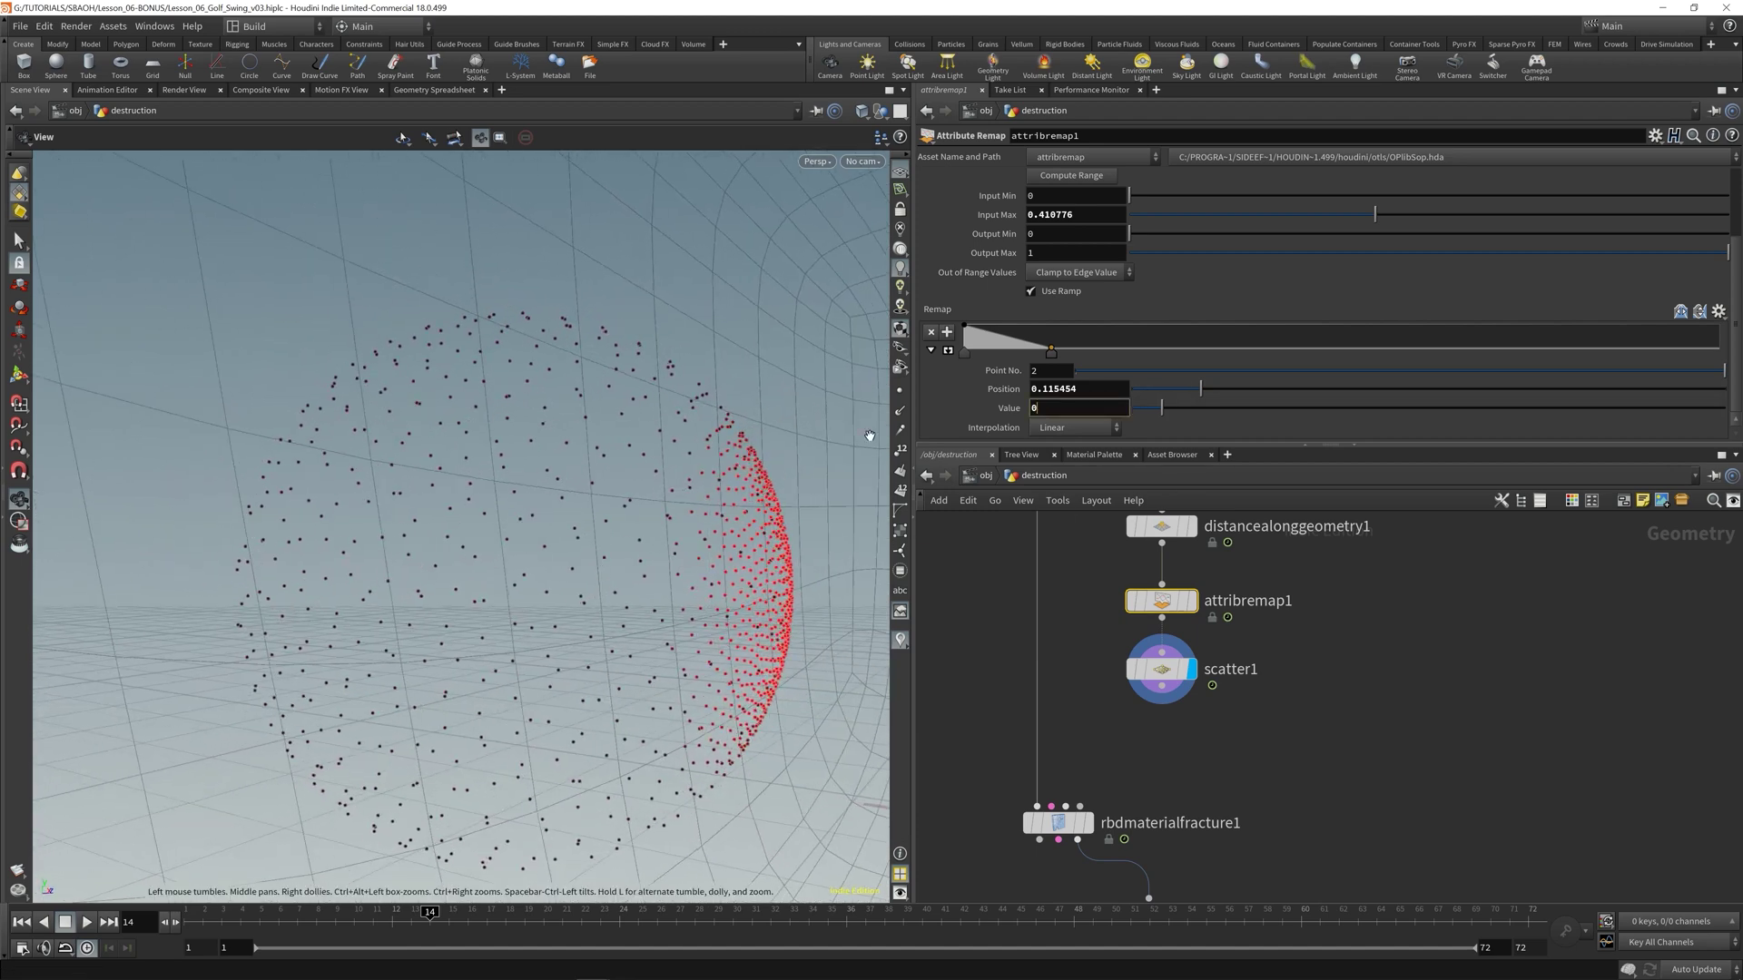
# - Set the value of the end point on attribremap1's remap ramp to 0
pyautogui.press('Return')
pyautogui.moveTo(654, 576); pyautogui.dragTo(606, 579)
pyautogui.moveTo(1424, 729); pyautogui.dragTo(1436, 759, button='middle')
# - Set scatter1's Force Total Count to 80
pyautogui.click(1171, 708)
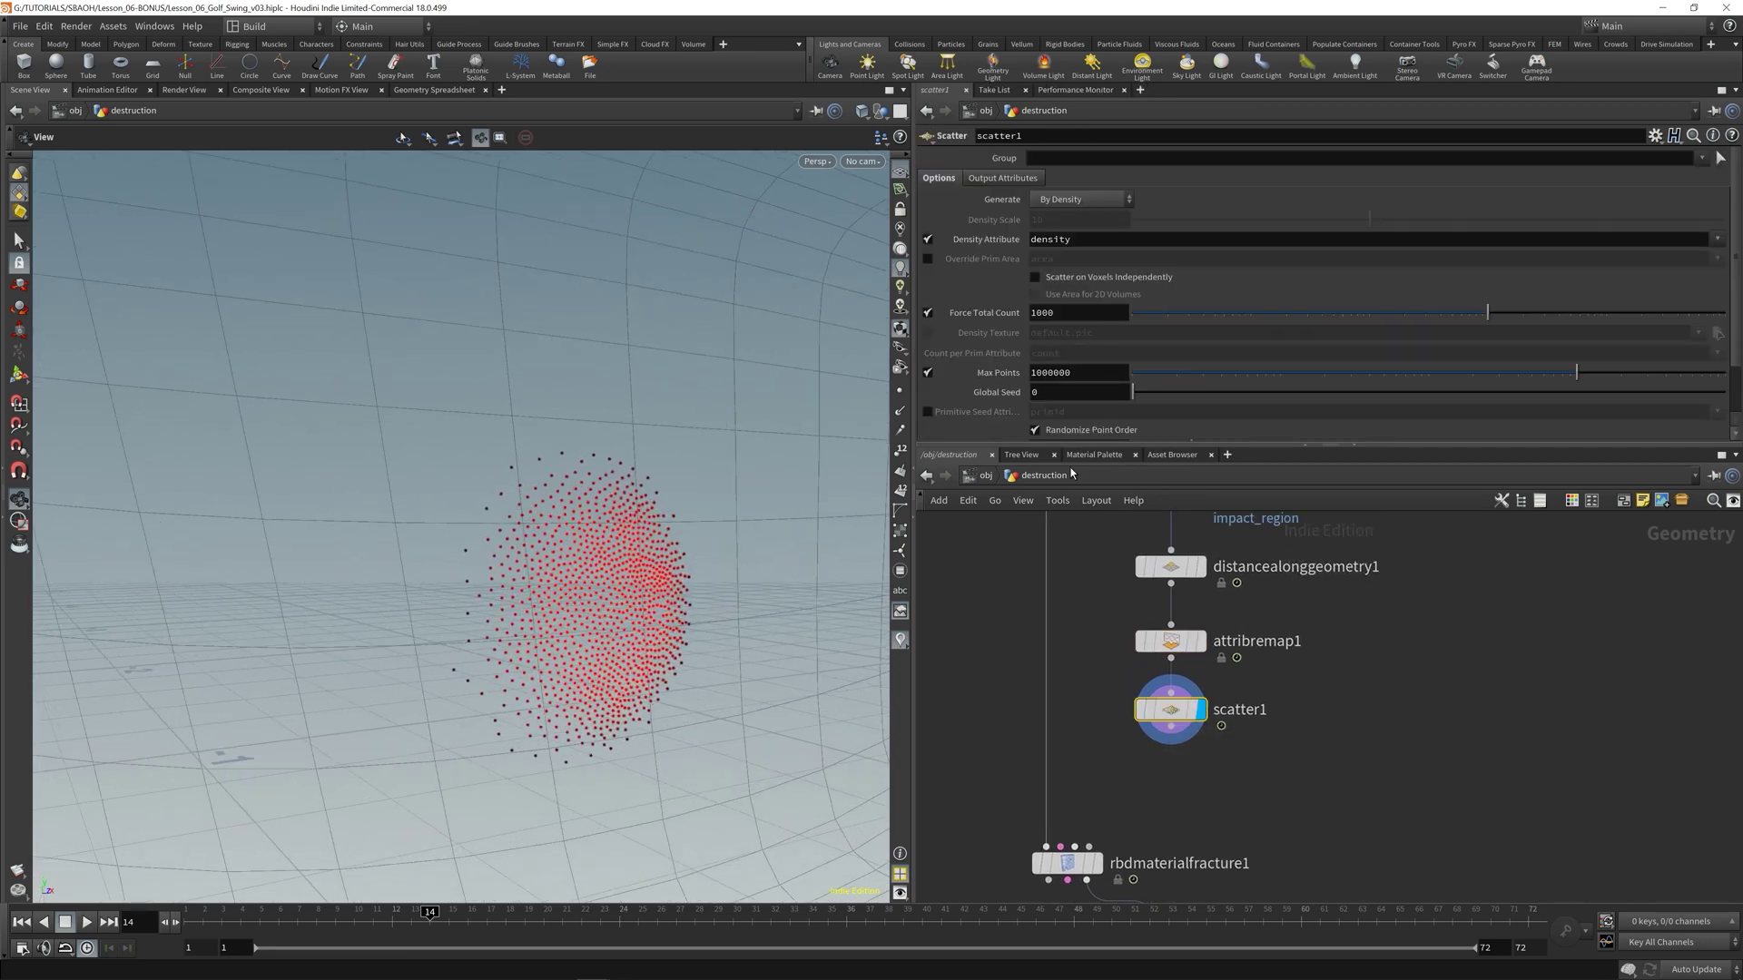
pyautogui.doubleClick(1076, 313)
pyautogui.write('80')
pyautogui.press('Return')
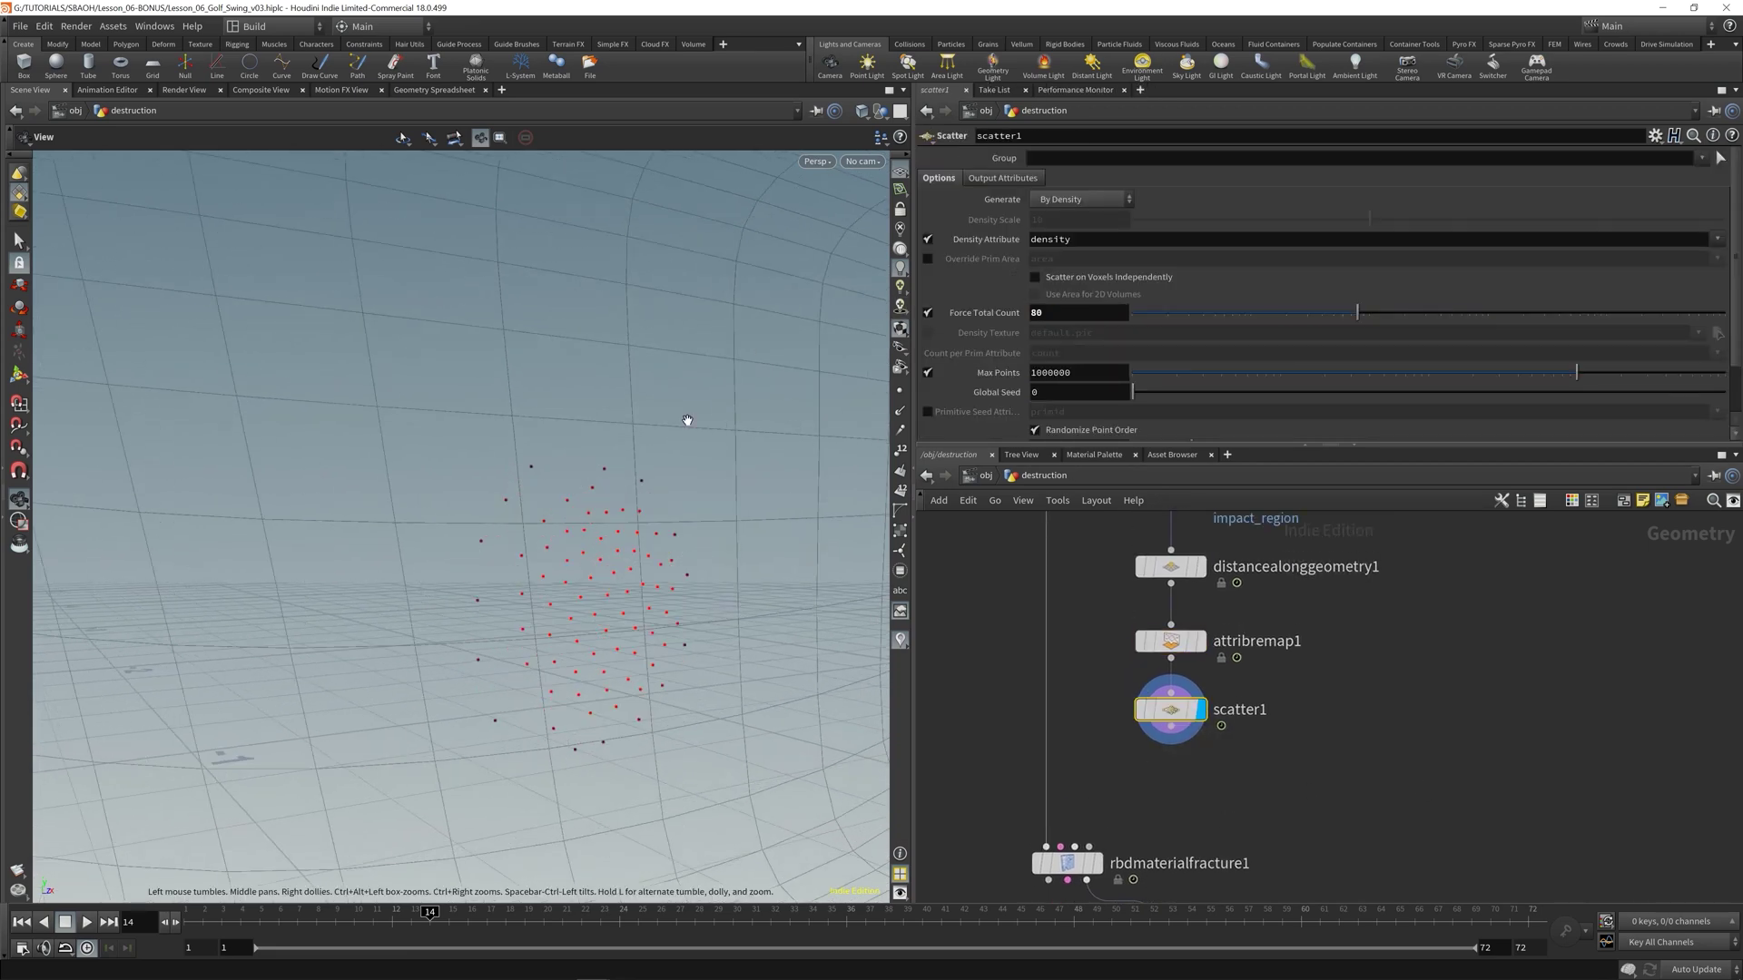
pyautogui.scroll(-2, 989, 390)
pyautogui.moveTo(663, 524); pyautogui.dragTo(697, 499)
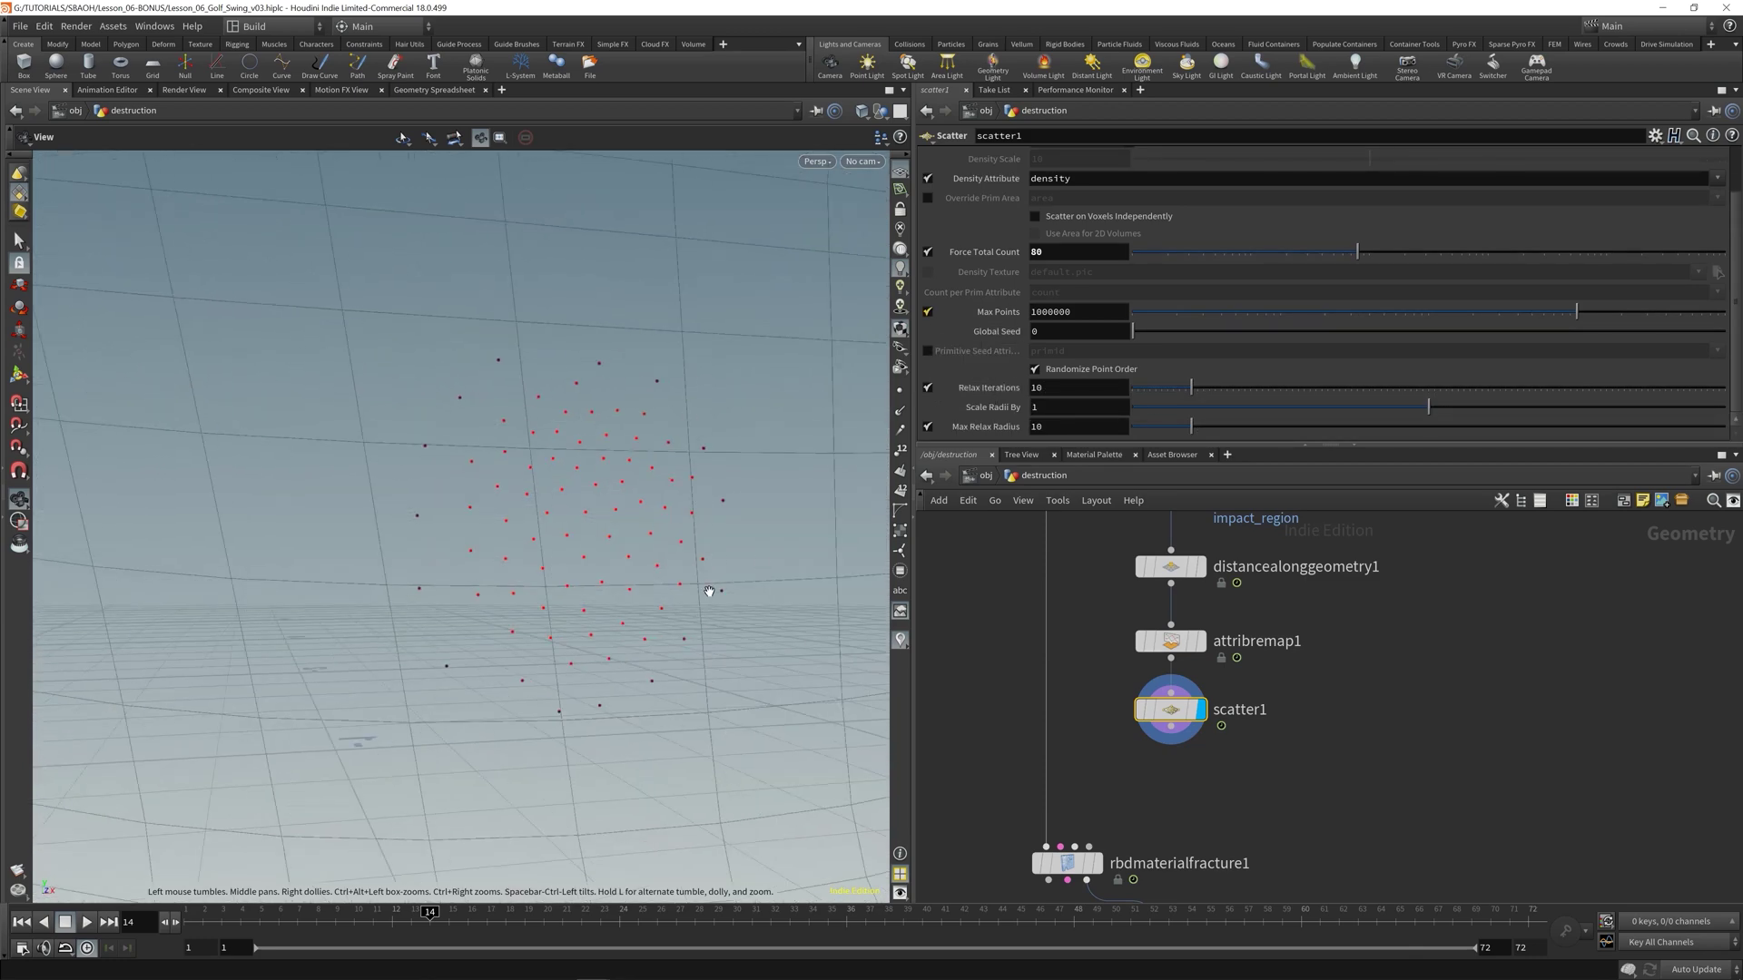
# - Disable Relax Iterations on scatter1 so the points scatter irregularly
pyautogui.click(927, 387)
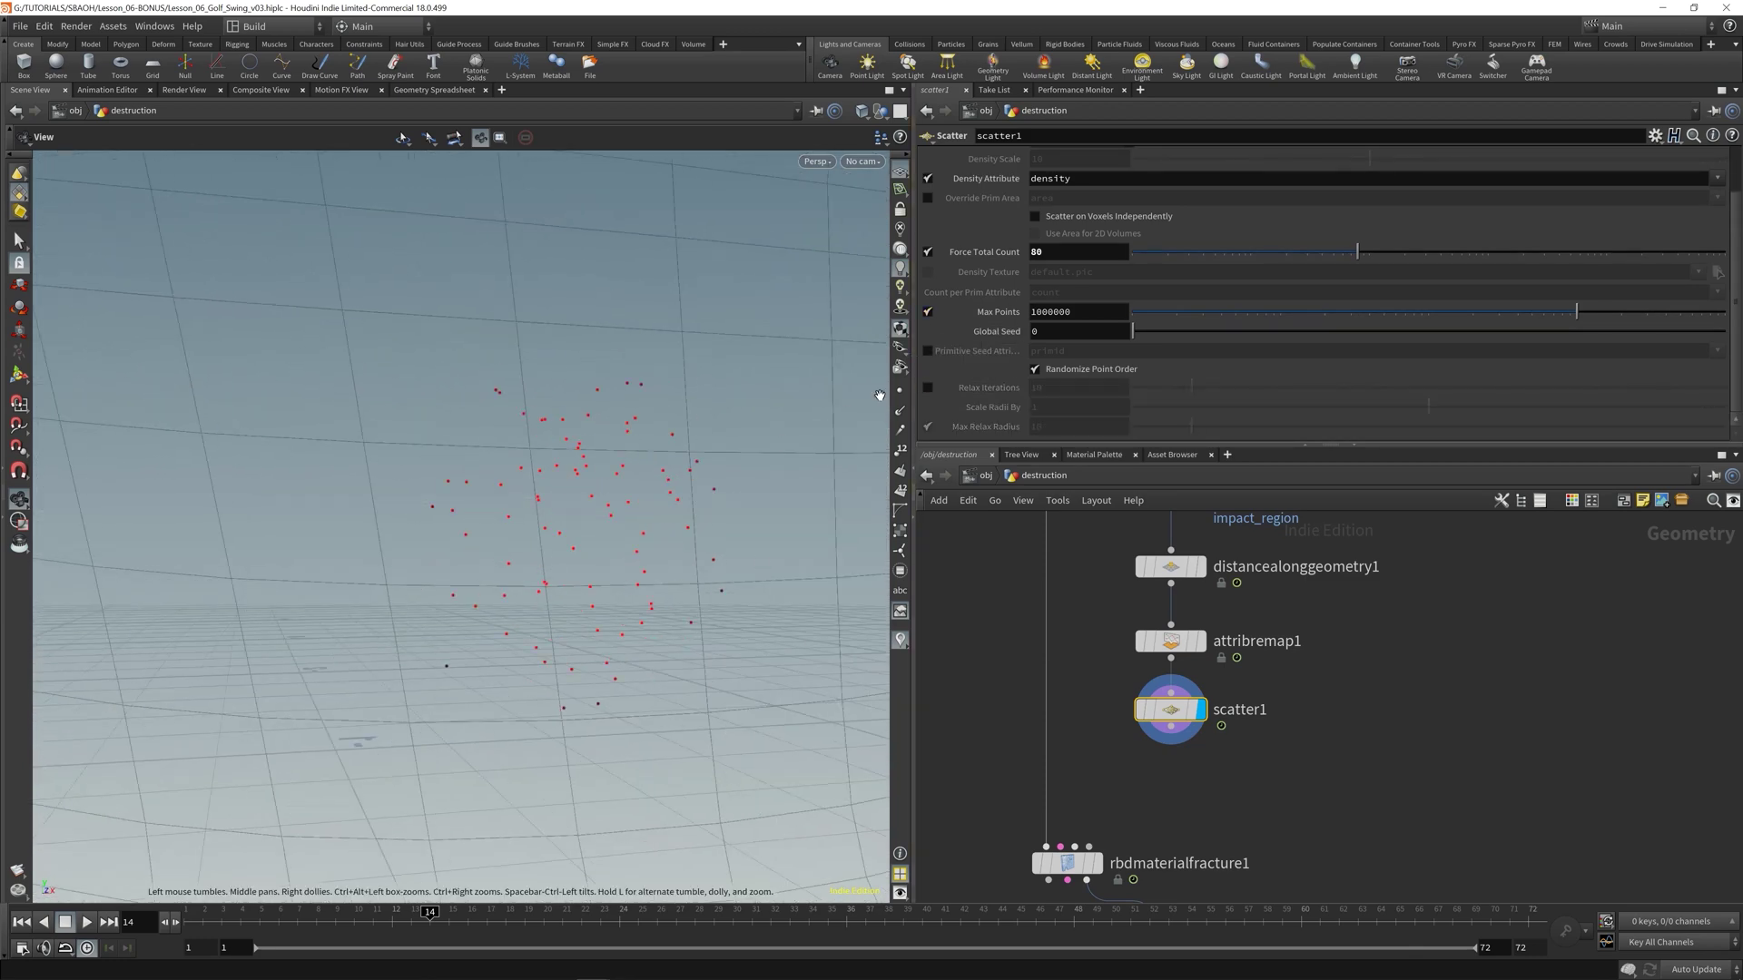
pyautogui.moveTo(610, 617); pyautogui.dragTo(493, 383)
pyautogui.moveTo(600, 549)
pyautogui.mouseDown()
pyautogui.moveTo(467, 595)
pyautogui.moveTo(580, 571)
pyautogui.mouseUp()
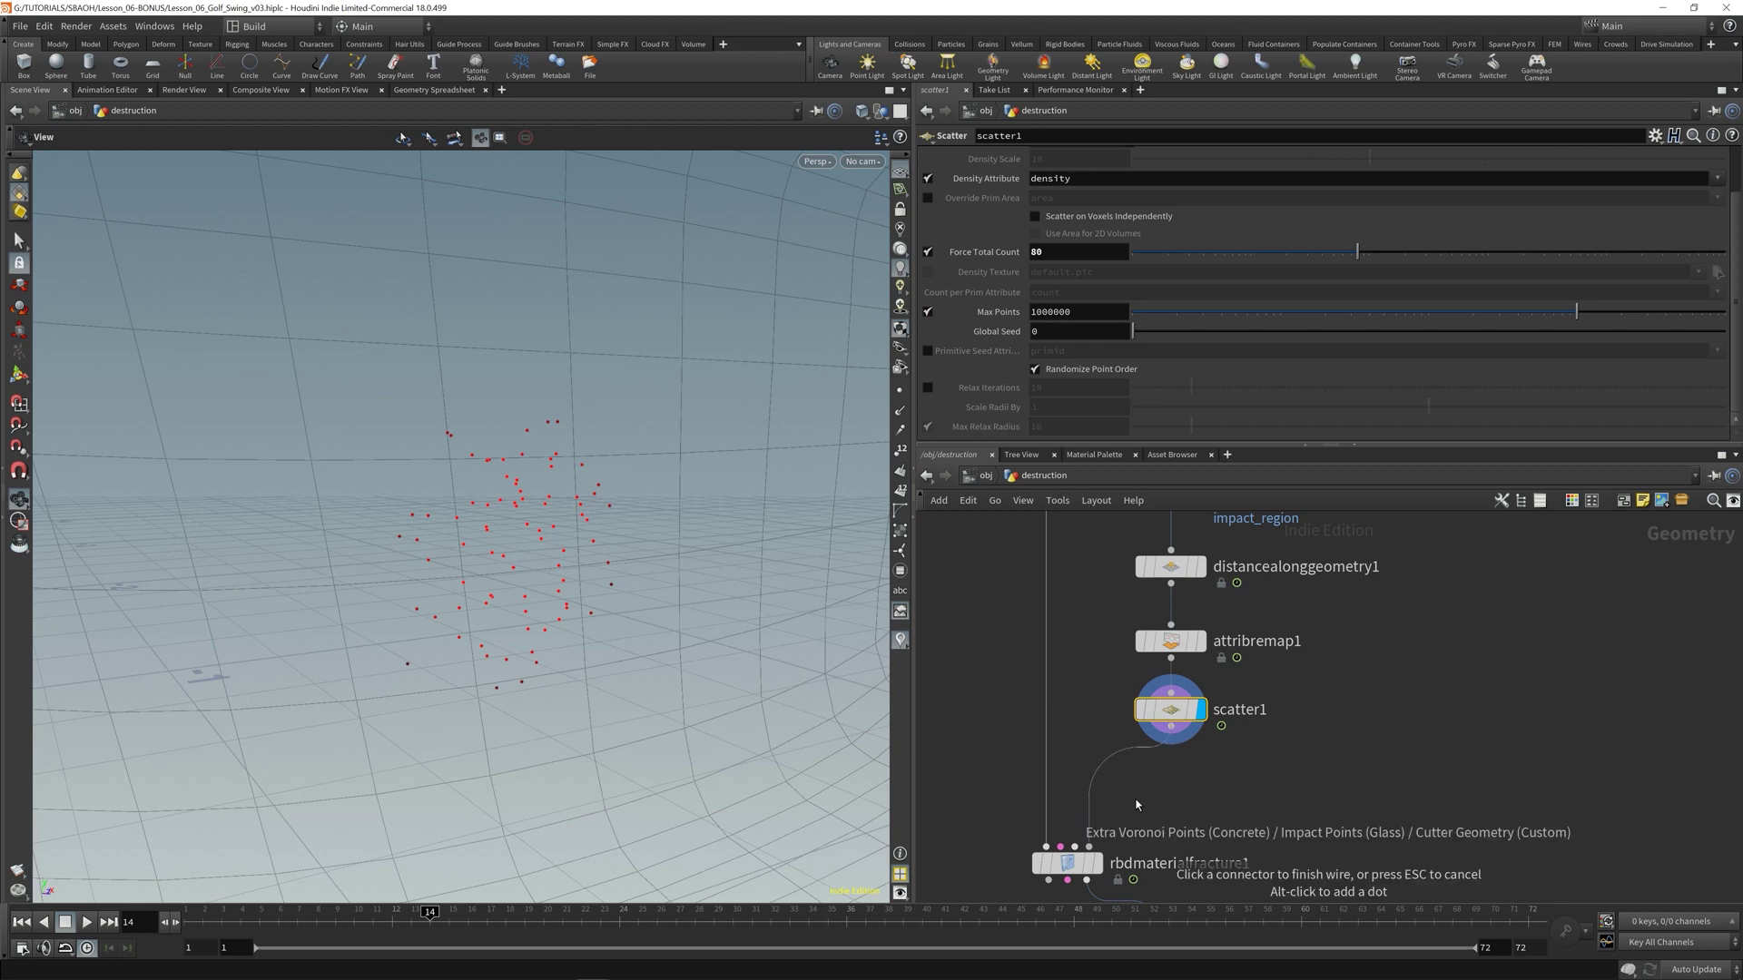
# - Feed scatter1 into rbdmaterialfracture1's fourth input for extra Voronoi points, and display explodedview1
pyautogui.moveTo(1122, 840); pyautogui.dragTo(1182, 772, button='middle')
pyautogui.moveTo(1151, 768)
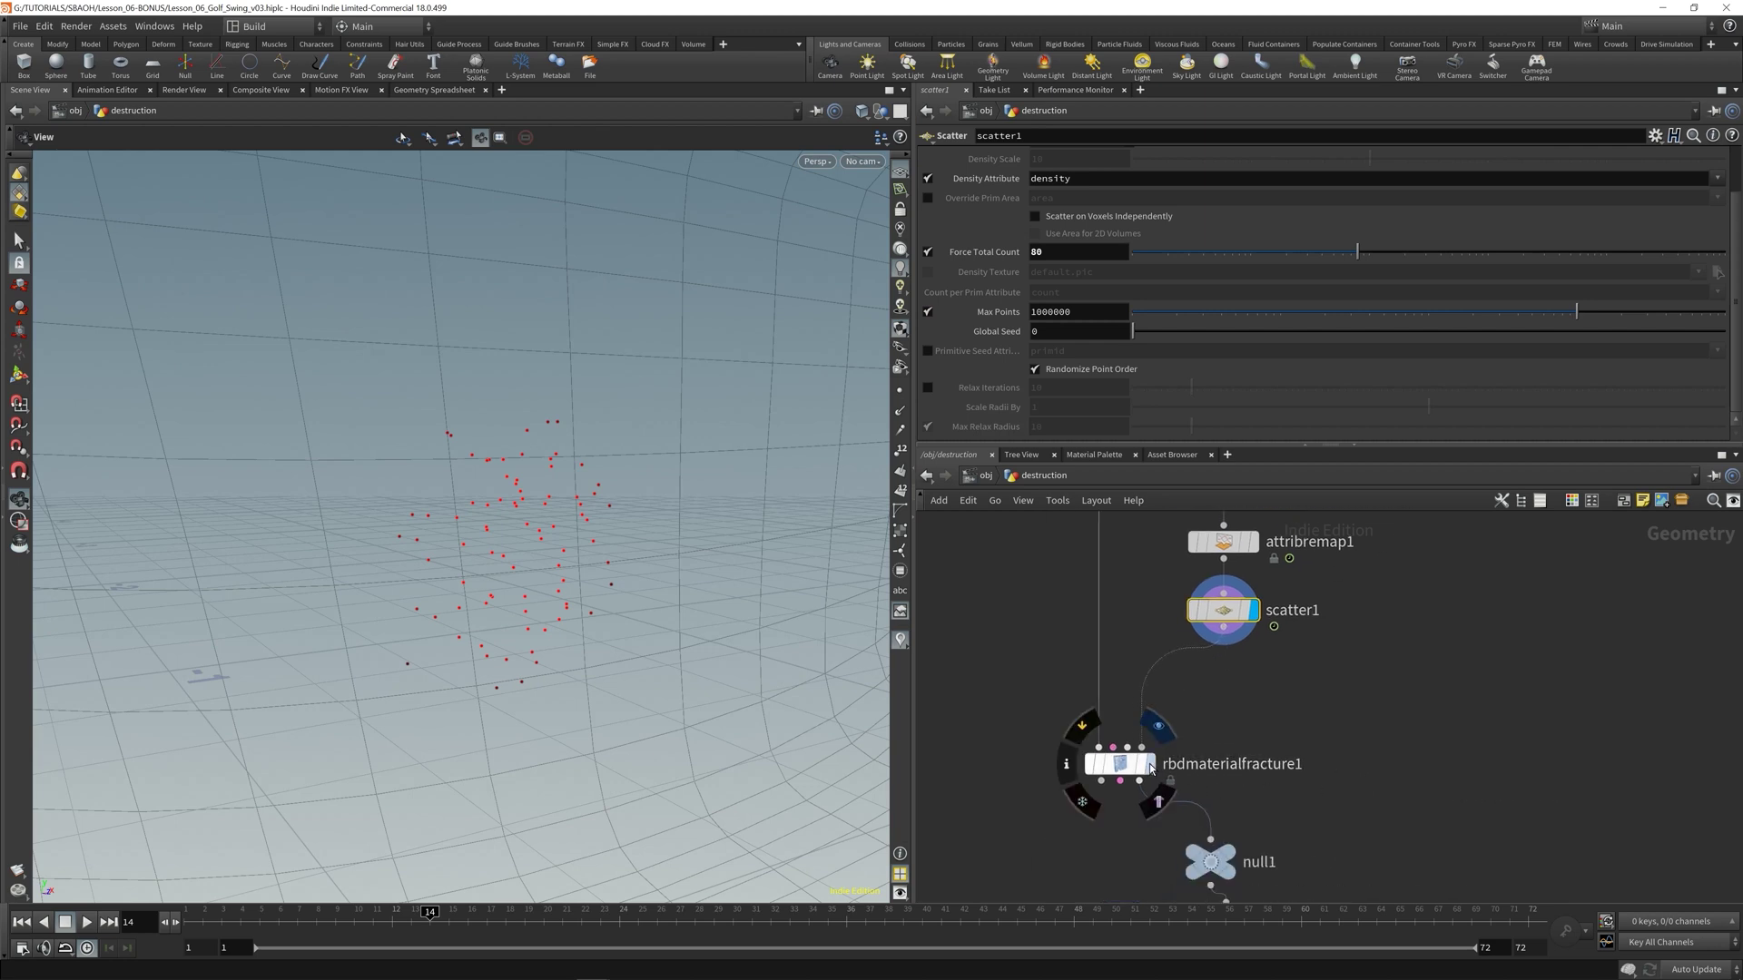
pyautogui.click(1158, 726)
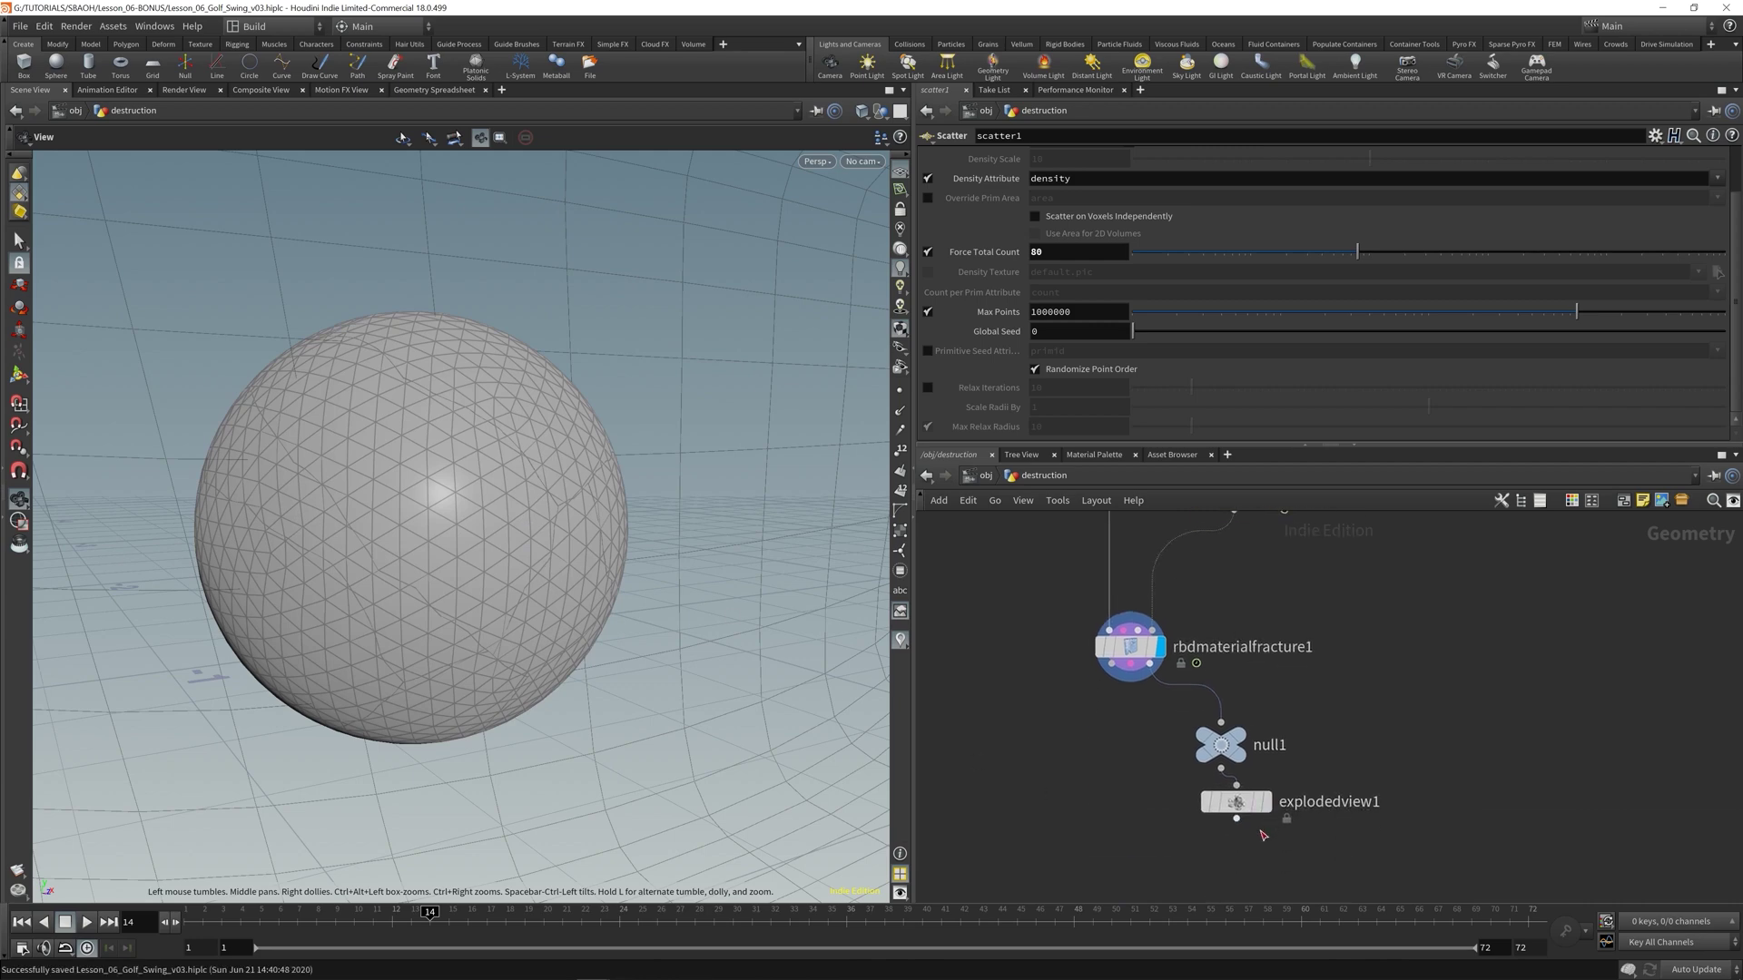
pyautogui.moveTo(354, 544); pyautogui.dragTo(545, 500)
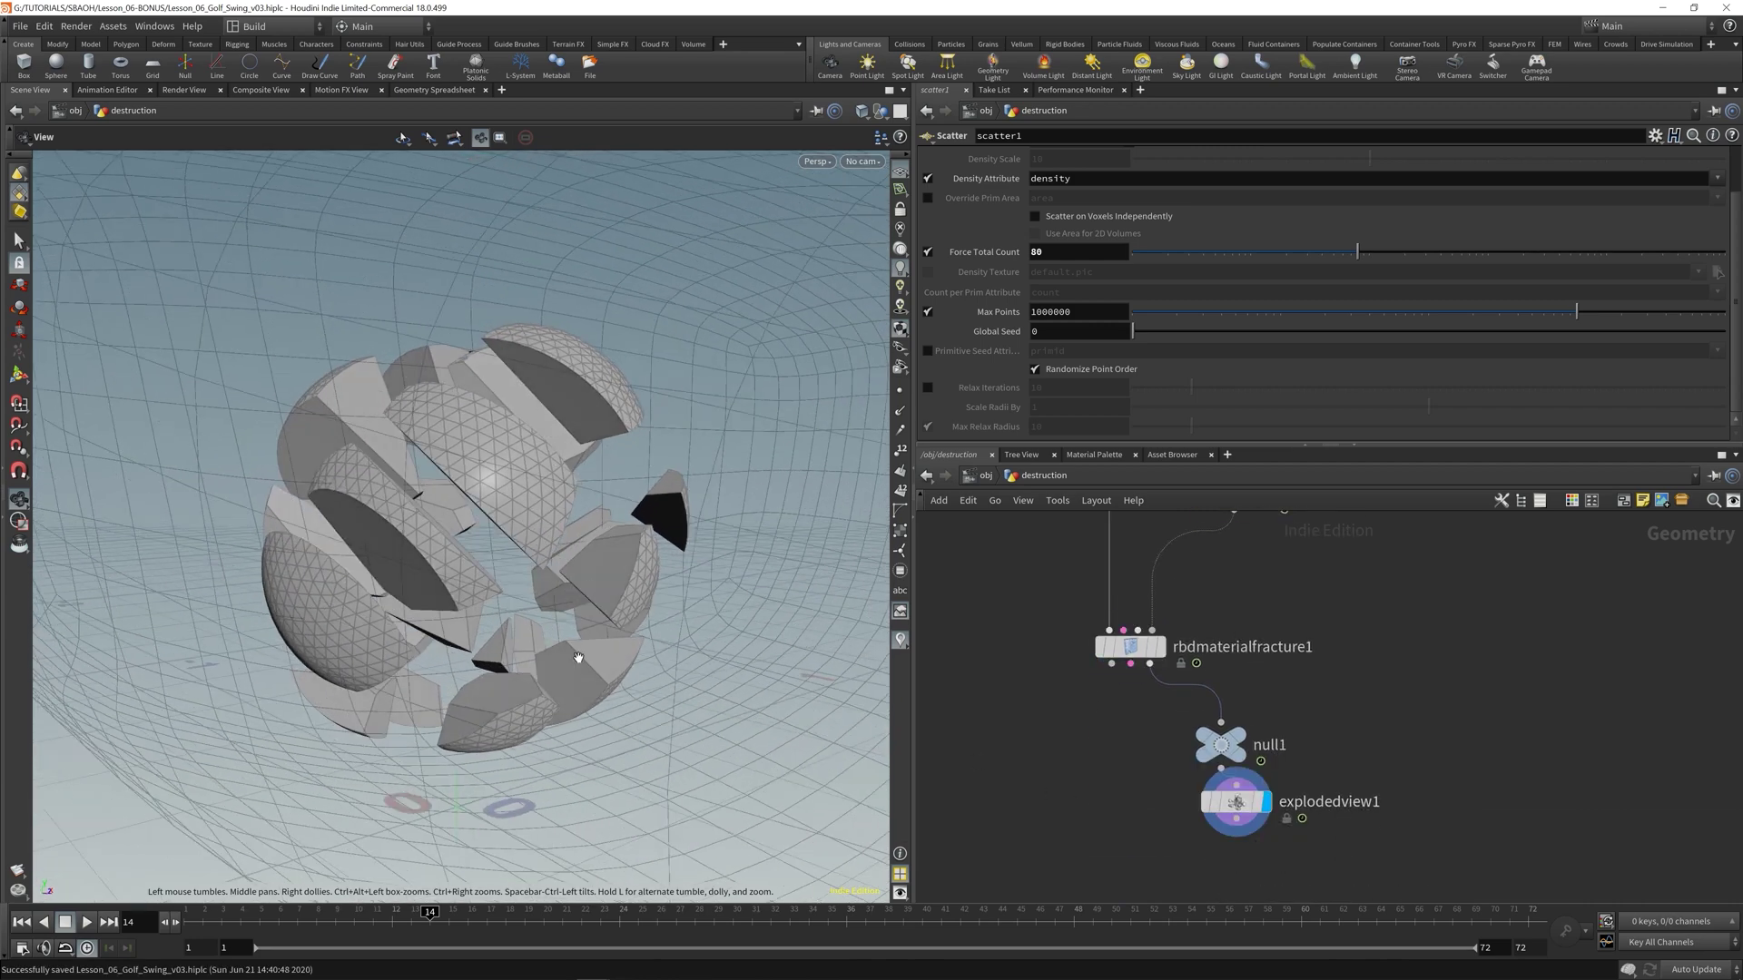
# - Enable Use Input Points for concrete_fracture1 in rbdmaterialfracture1's primary fracture settings and inspect the exploded ball from several angles
pyautogui.click(1130, 646)
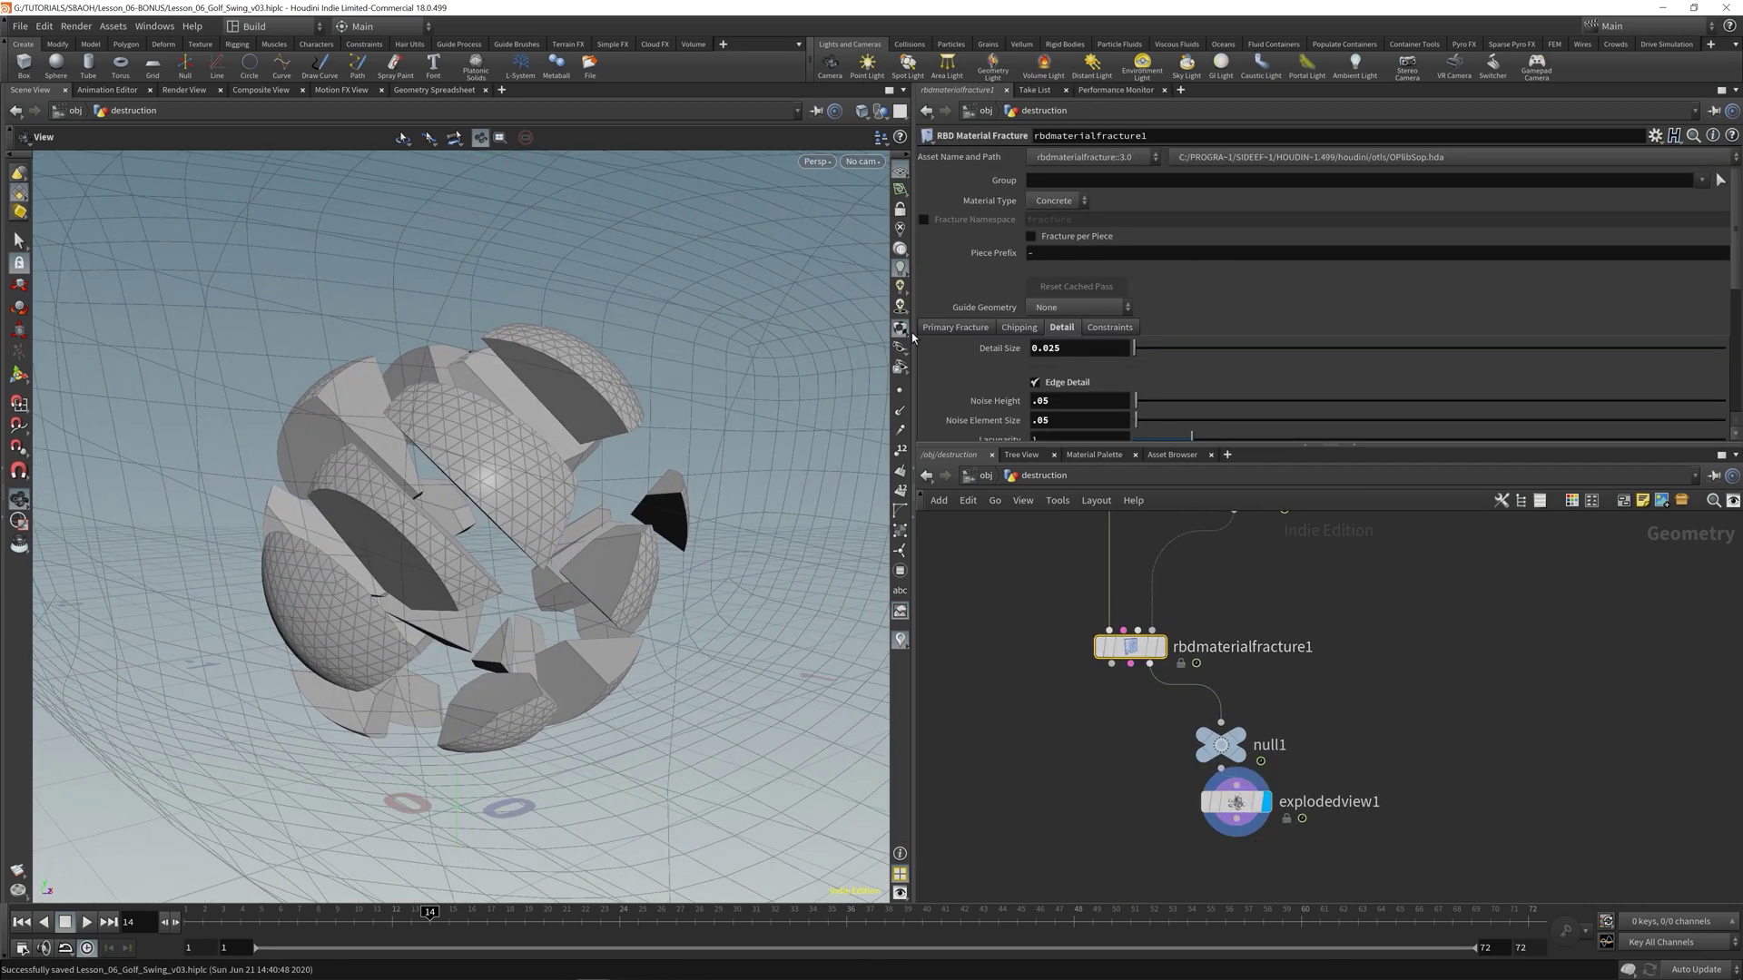
pyautogui.click(958, 330)
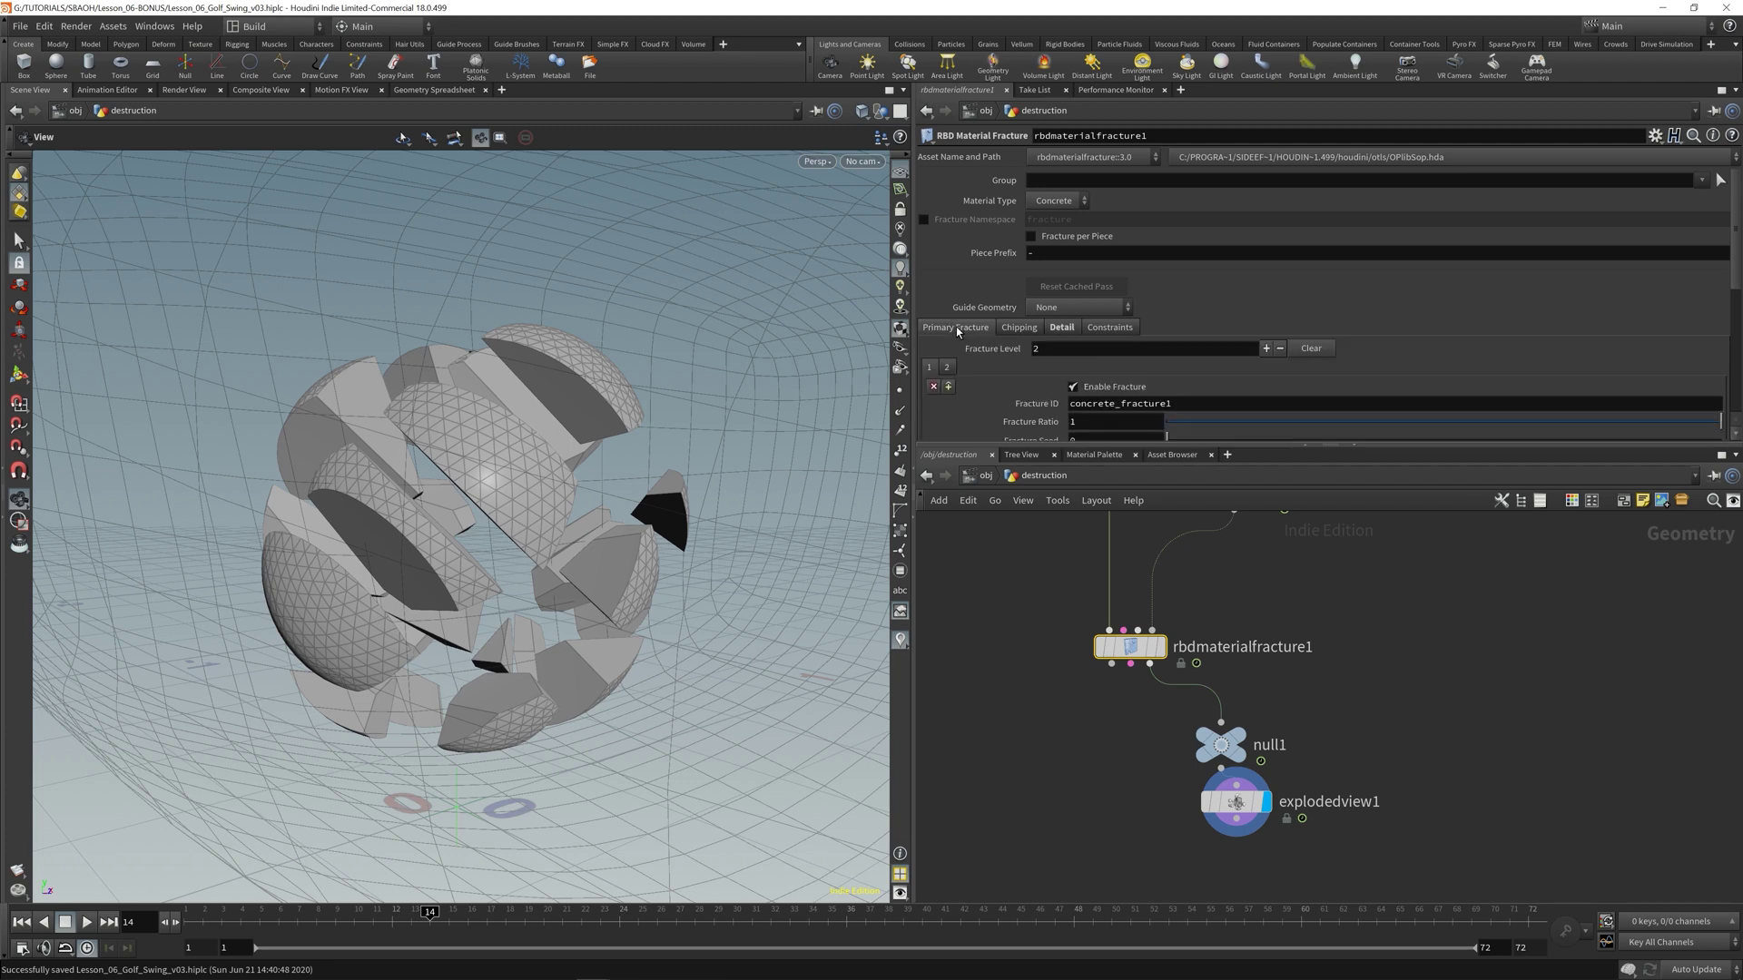
pyautogui.scroll(-4, 1004, 397)
pyautogui.scroll(-2, 1004, 397)
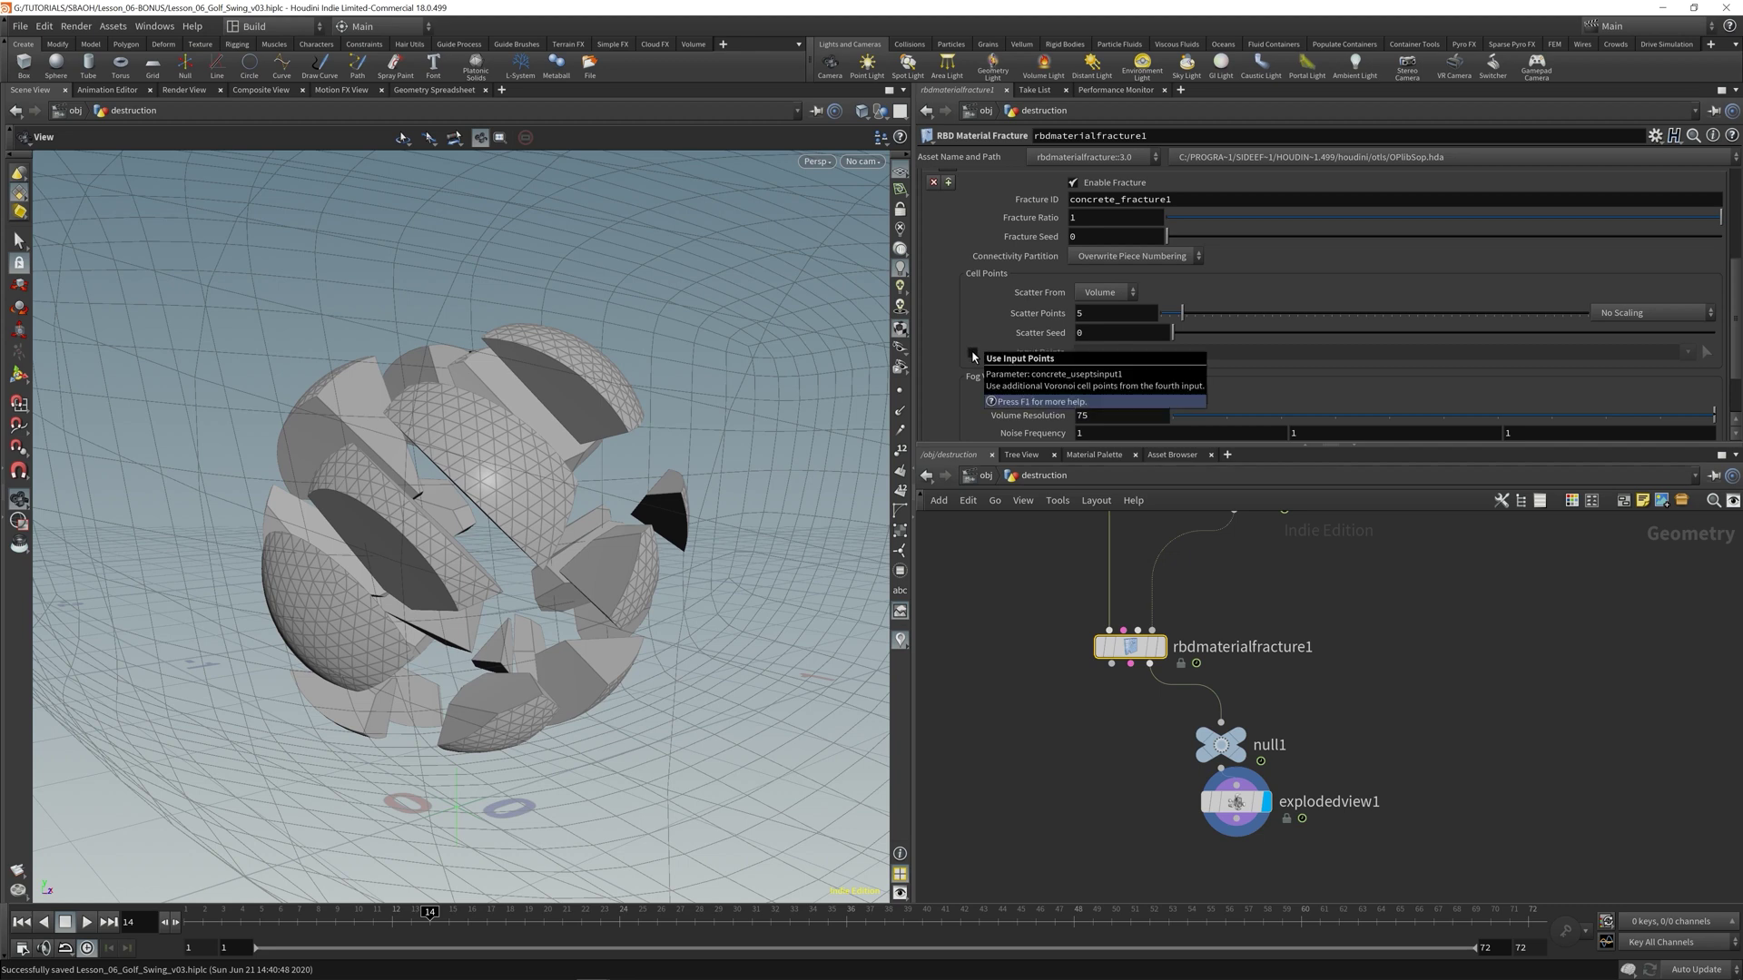
pyautogui.click(973, 353)
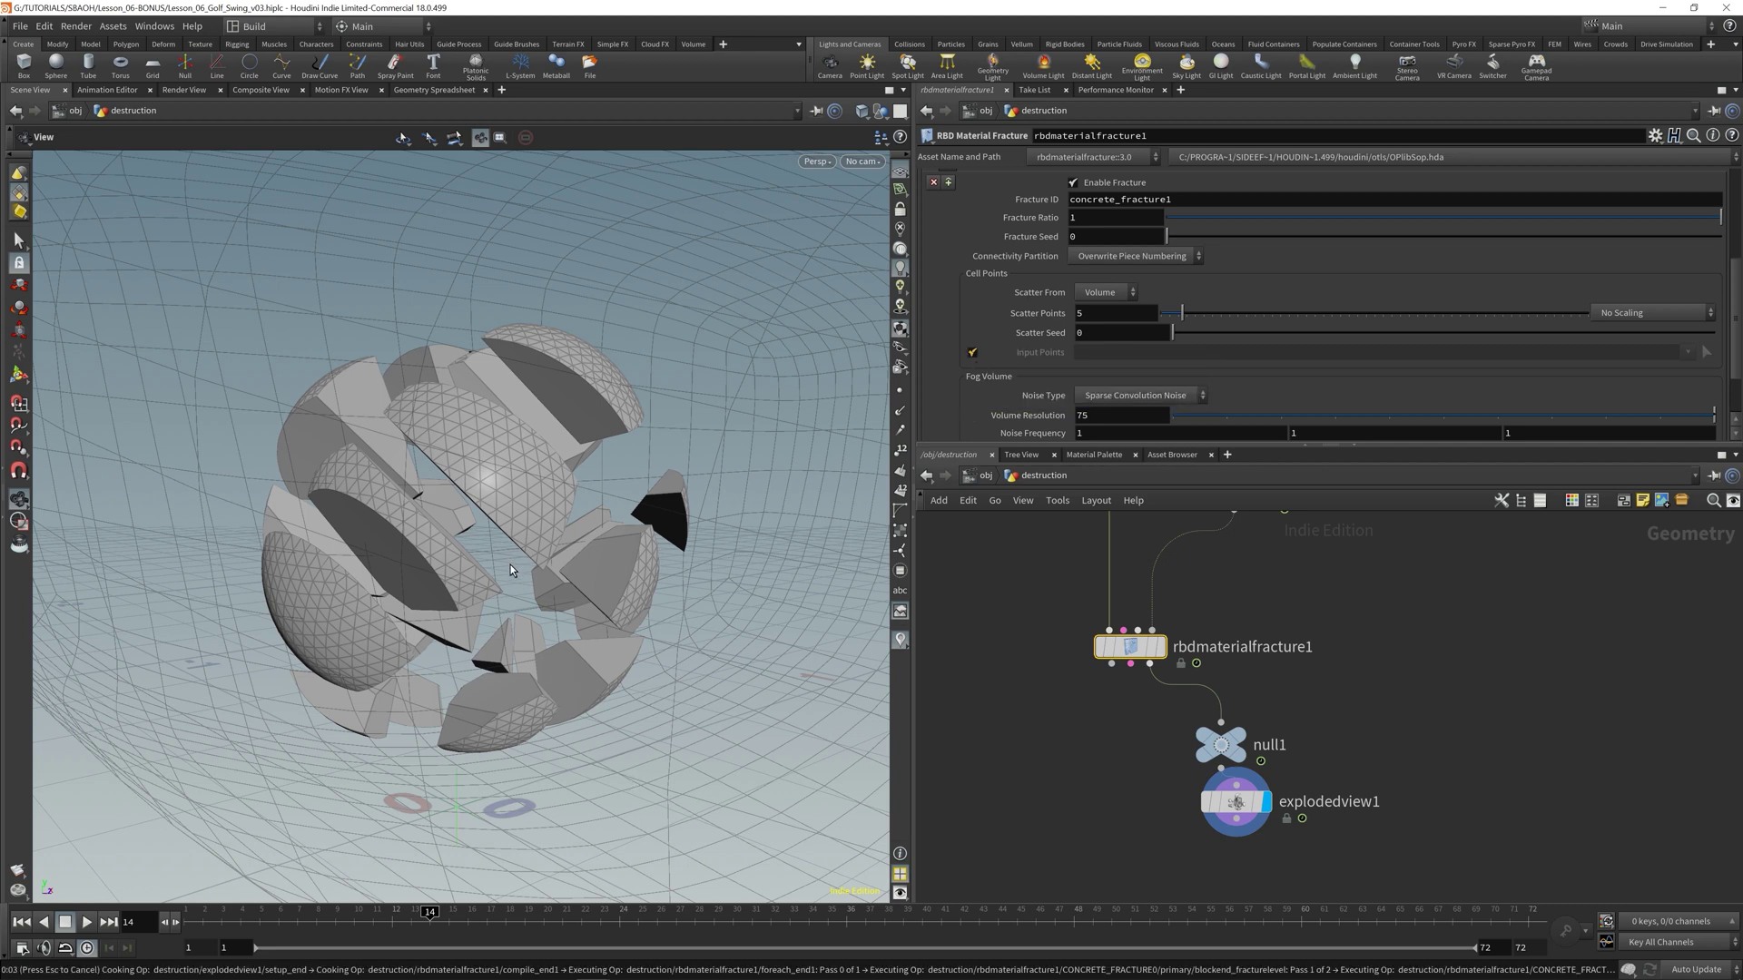
pyautogui.hotkey('ctrl', 's')
pyautogui.moveTo(642, 516); pyautogui.dragTo(663, 436)
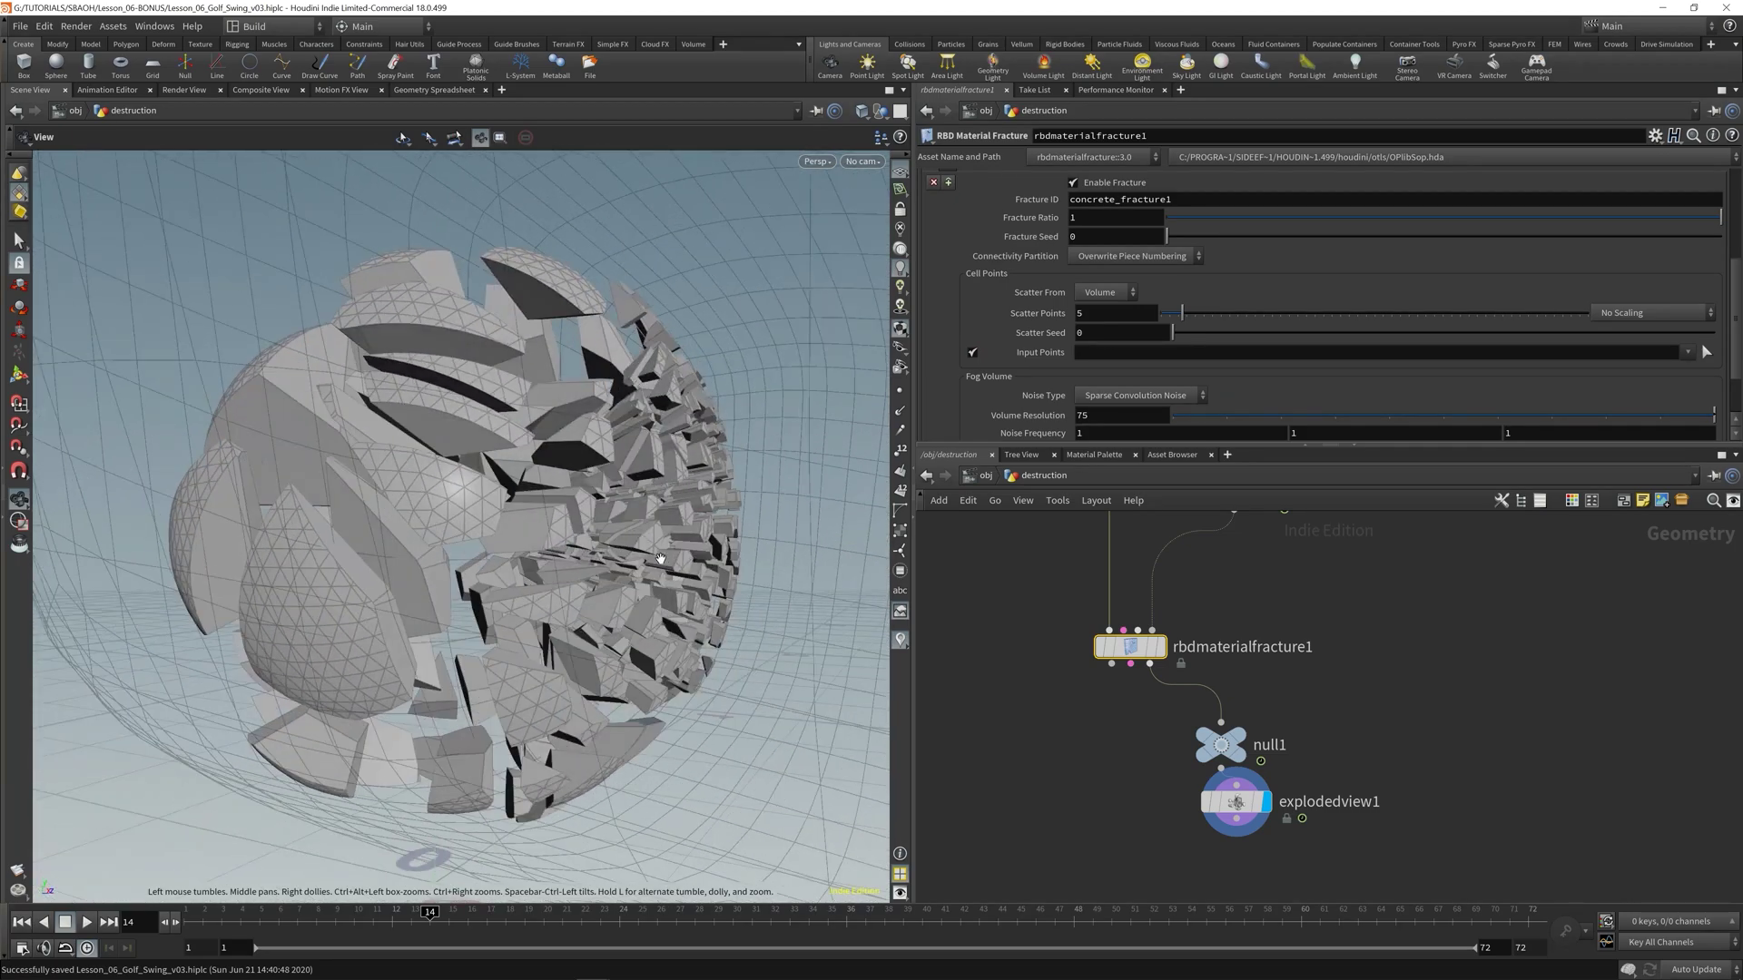
pyautogui.moveTo(660, 558); pyautogui.dragTo(308, 592, button='right')
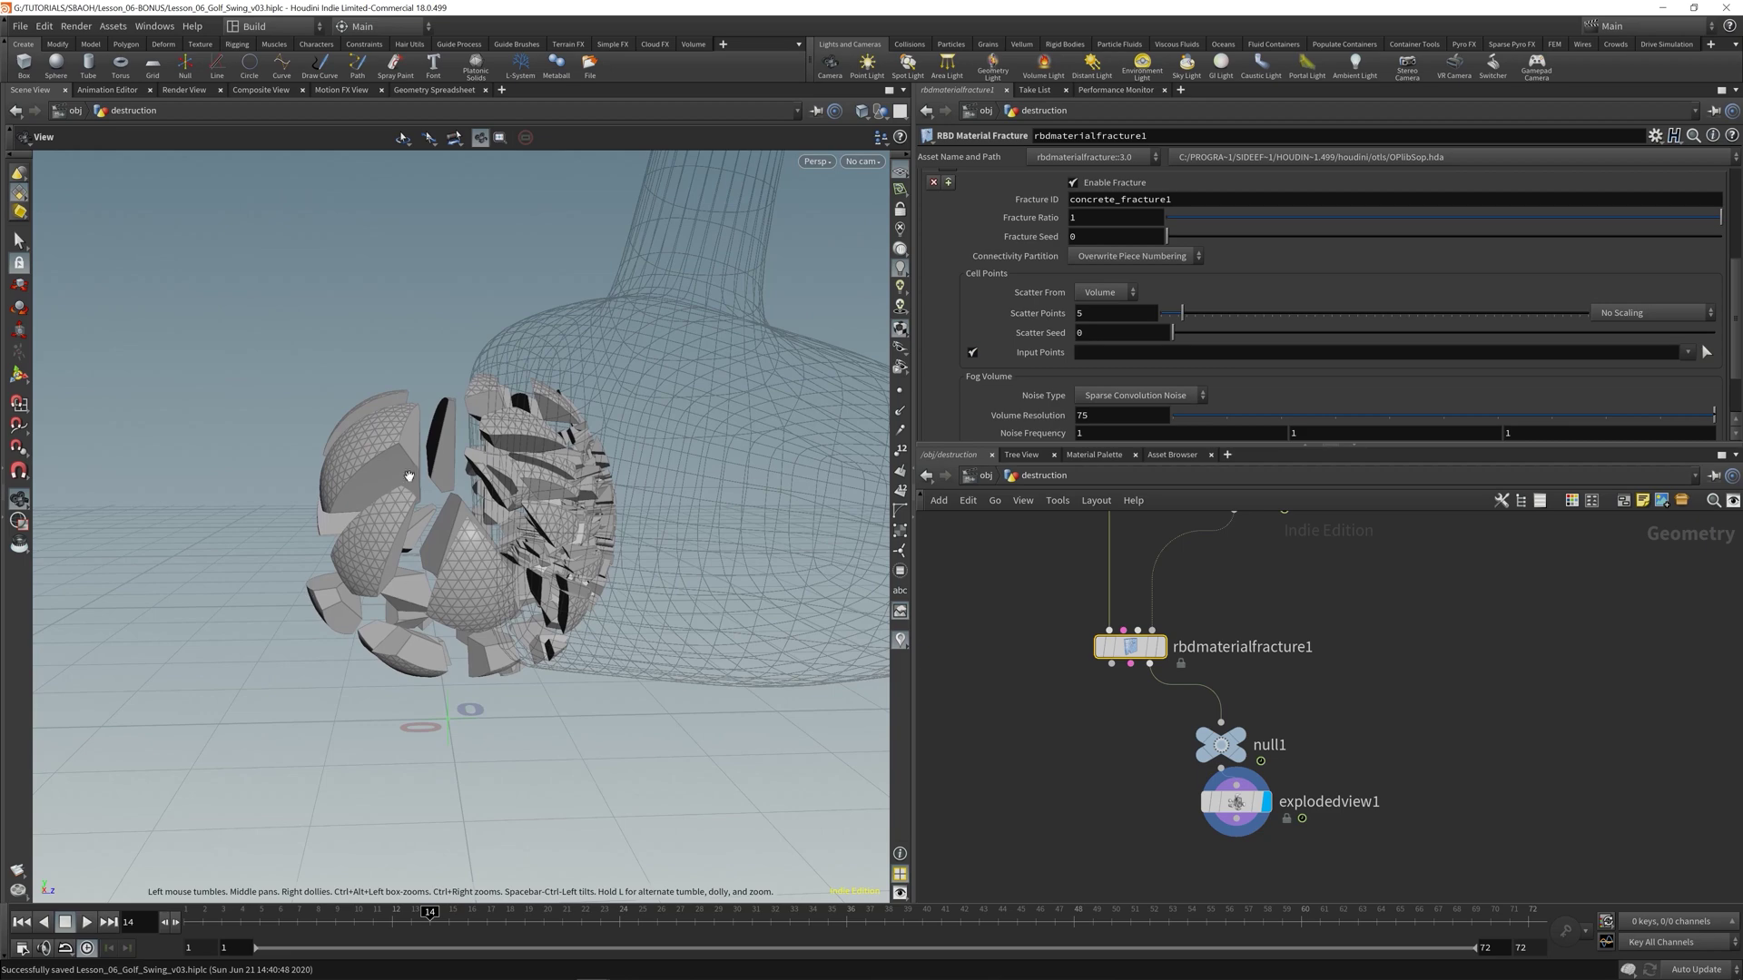
pyautogui.moveTo(409, 475); pyautogui.dragTo(457, 408)
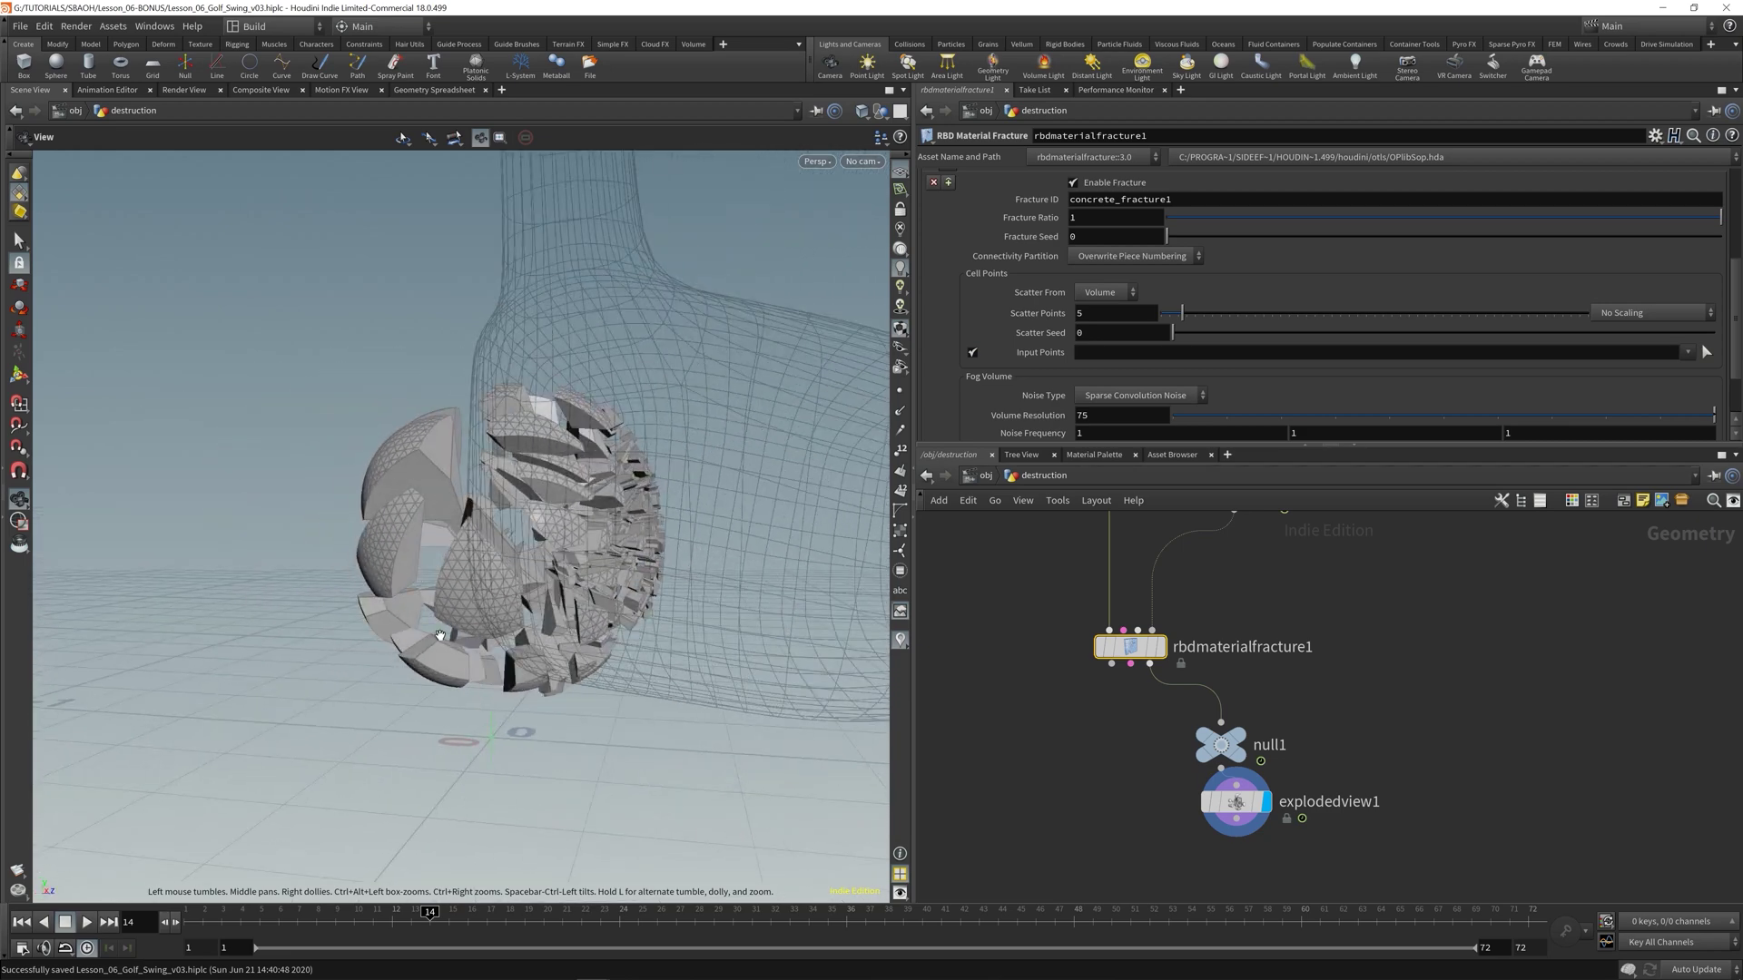
pyautogui.moveTo(506, 514); pyautogui.dragTo(527, 491)
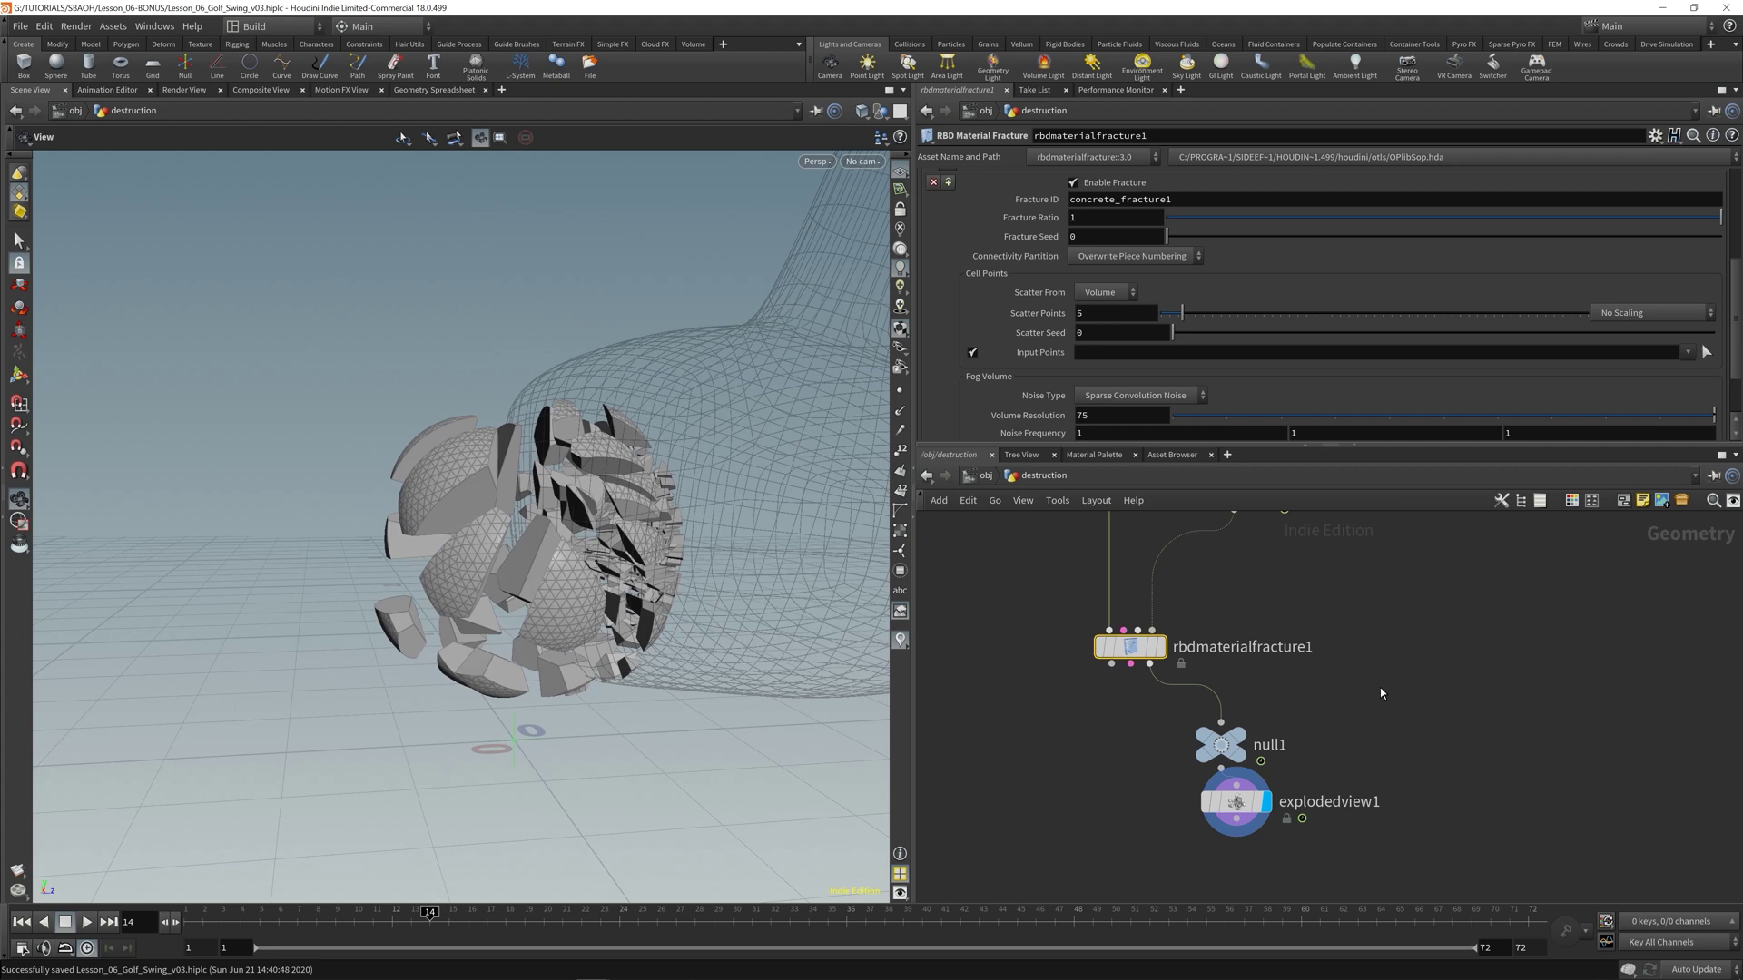
# - Move null1 and explodedview1 together farther below rbdmaterialfracture1 to make room in the network
pyautogui.moveTo(1379, 688); pyautogui.dragTo(1410, 601, button='middle')
pyautogui.moveTo(1134, 627); pyautogui.dragTo(1311, 749)
pyautogui.moveTo(1253, 660); pyautogui.dragTo(1257, 718)
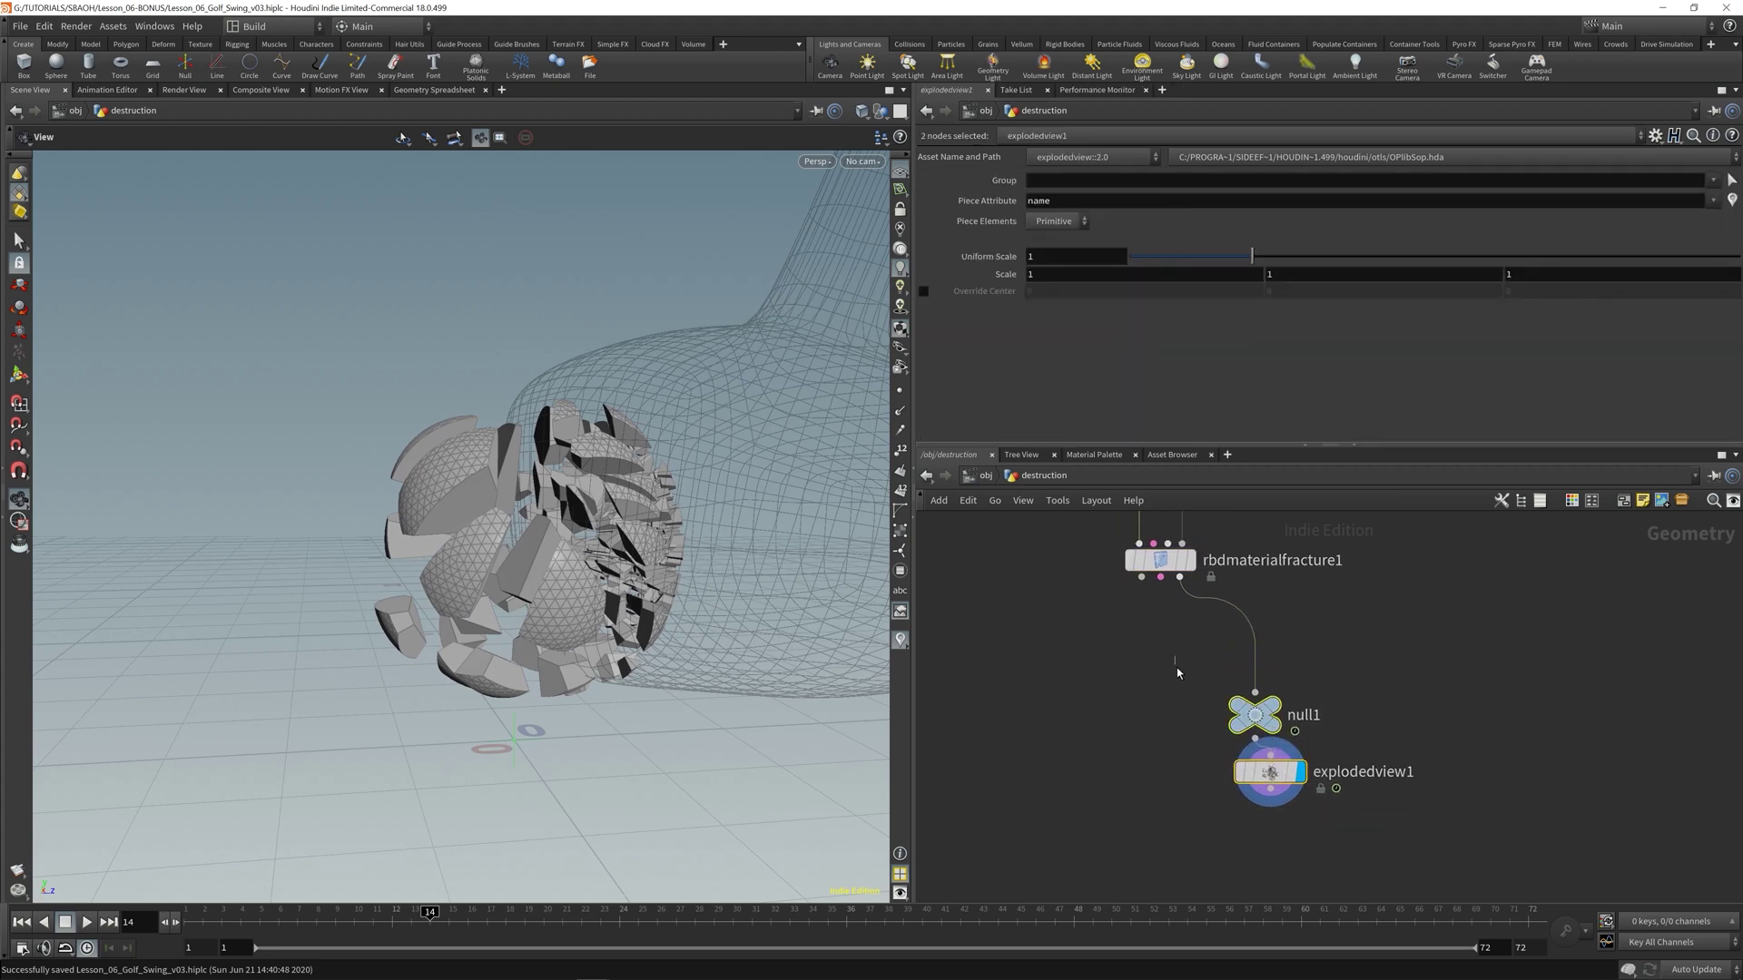
pyautogui.click(1177, 673)
pyautogui.moveTo(1177, 672); pyautogui.dragTo(1172, 793, button='middle')
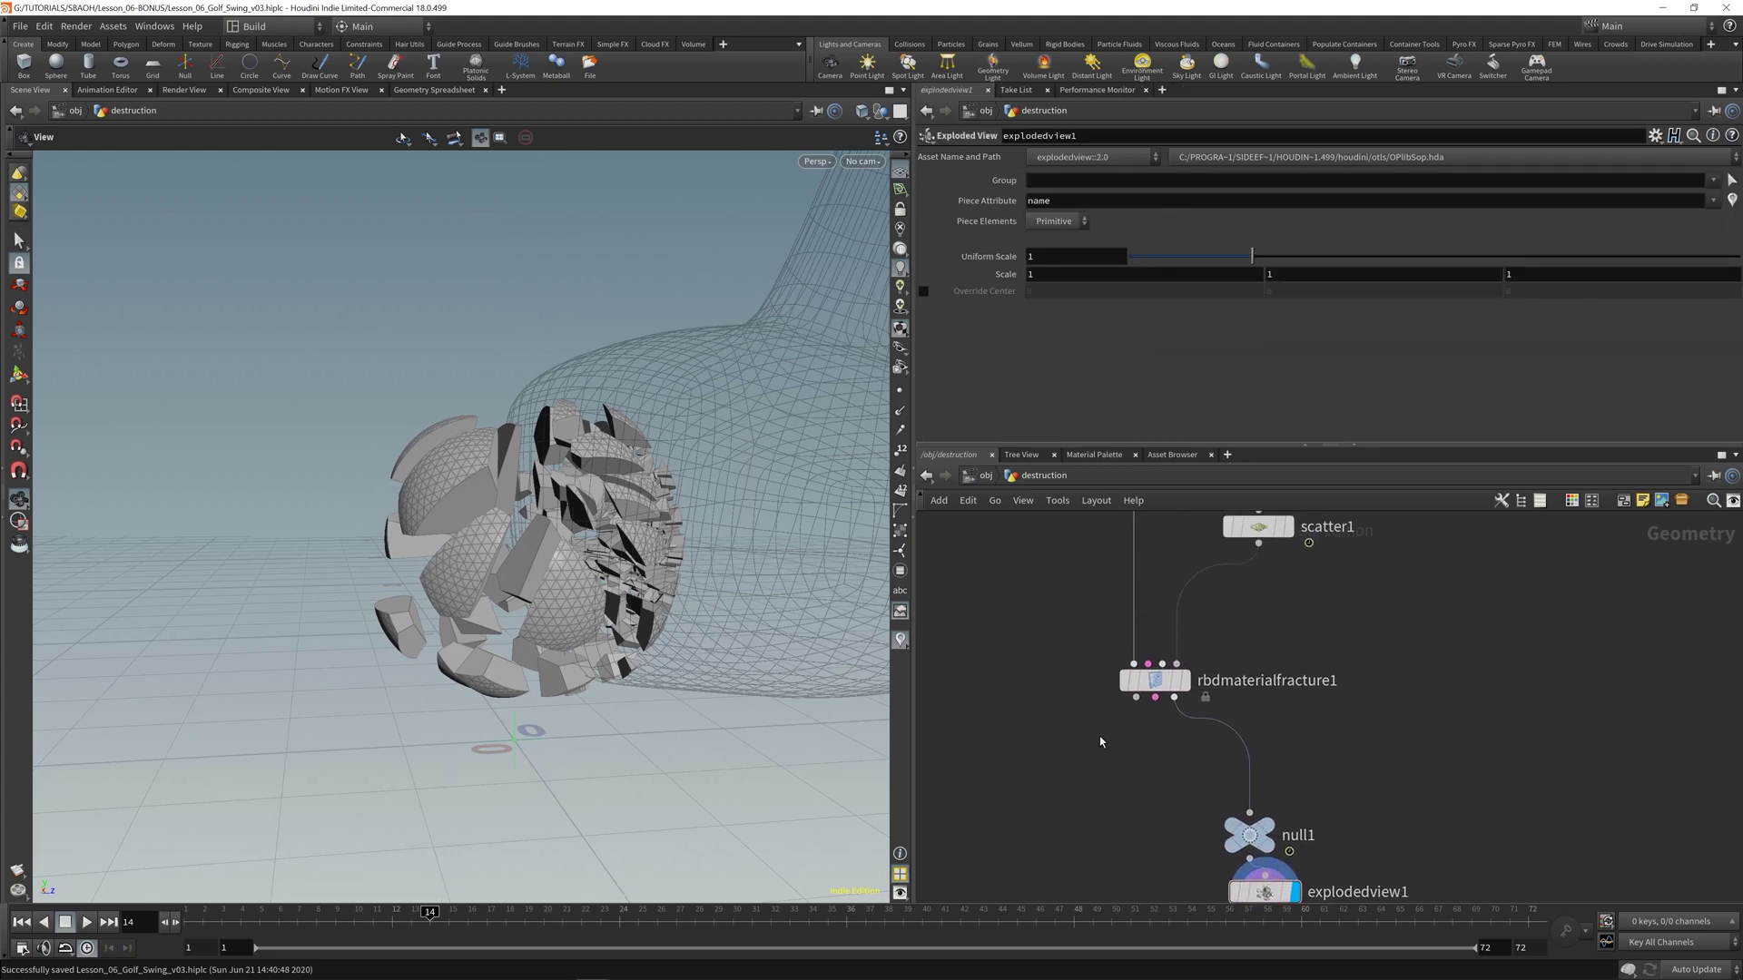
pyautogui.moveTo(491, 528); pyautogui.dragTo(431, 475)
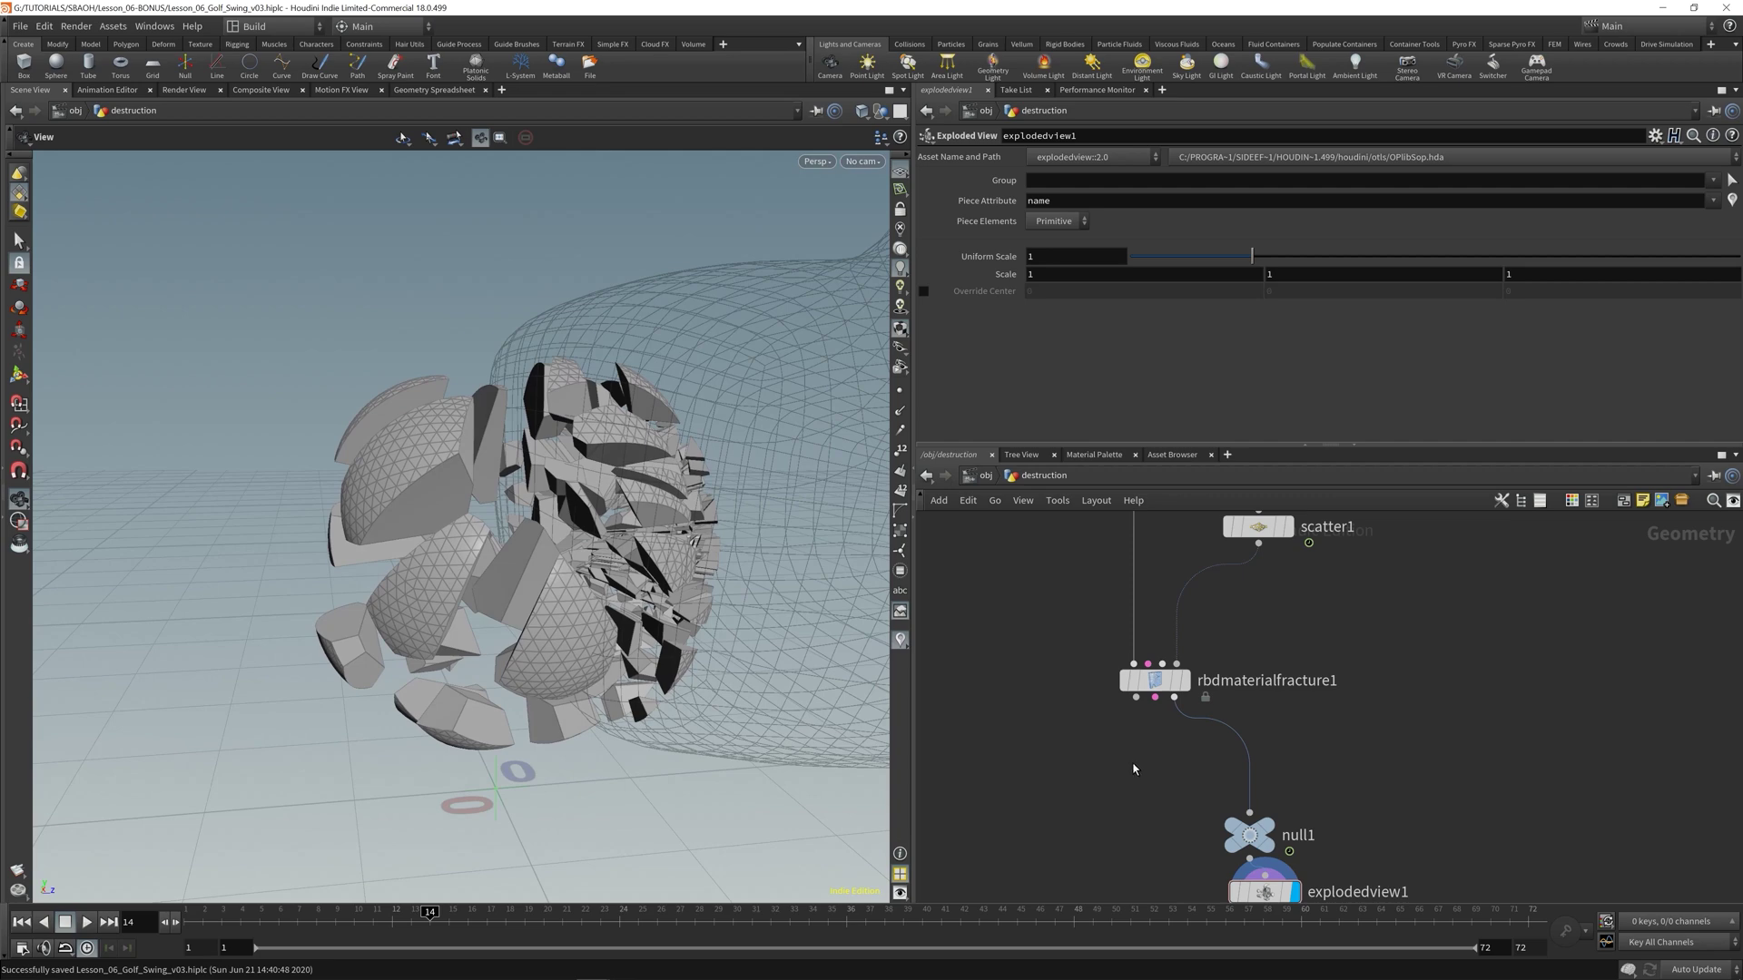
pyautogui.scroll(2, 583, 544)
pyautogui.moveTo(583, 544); pyautogui.dragTo(545, 521)
pyautogui.press('Tab')
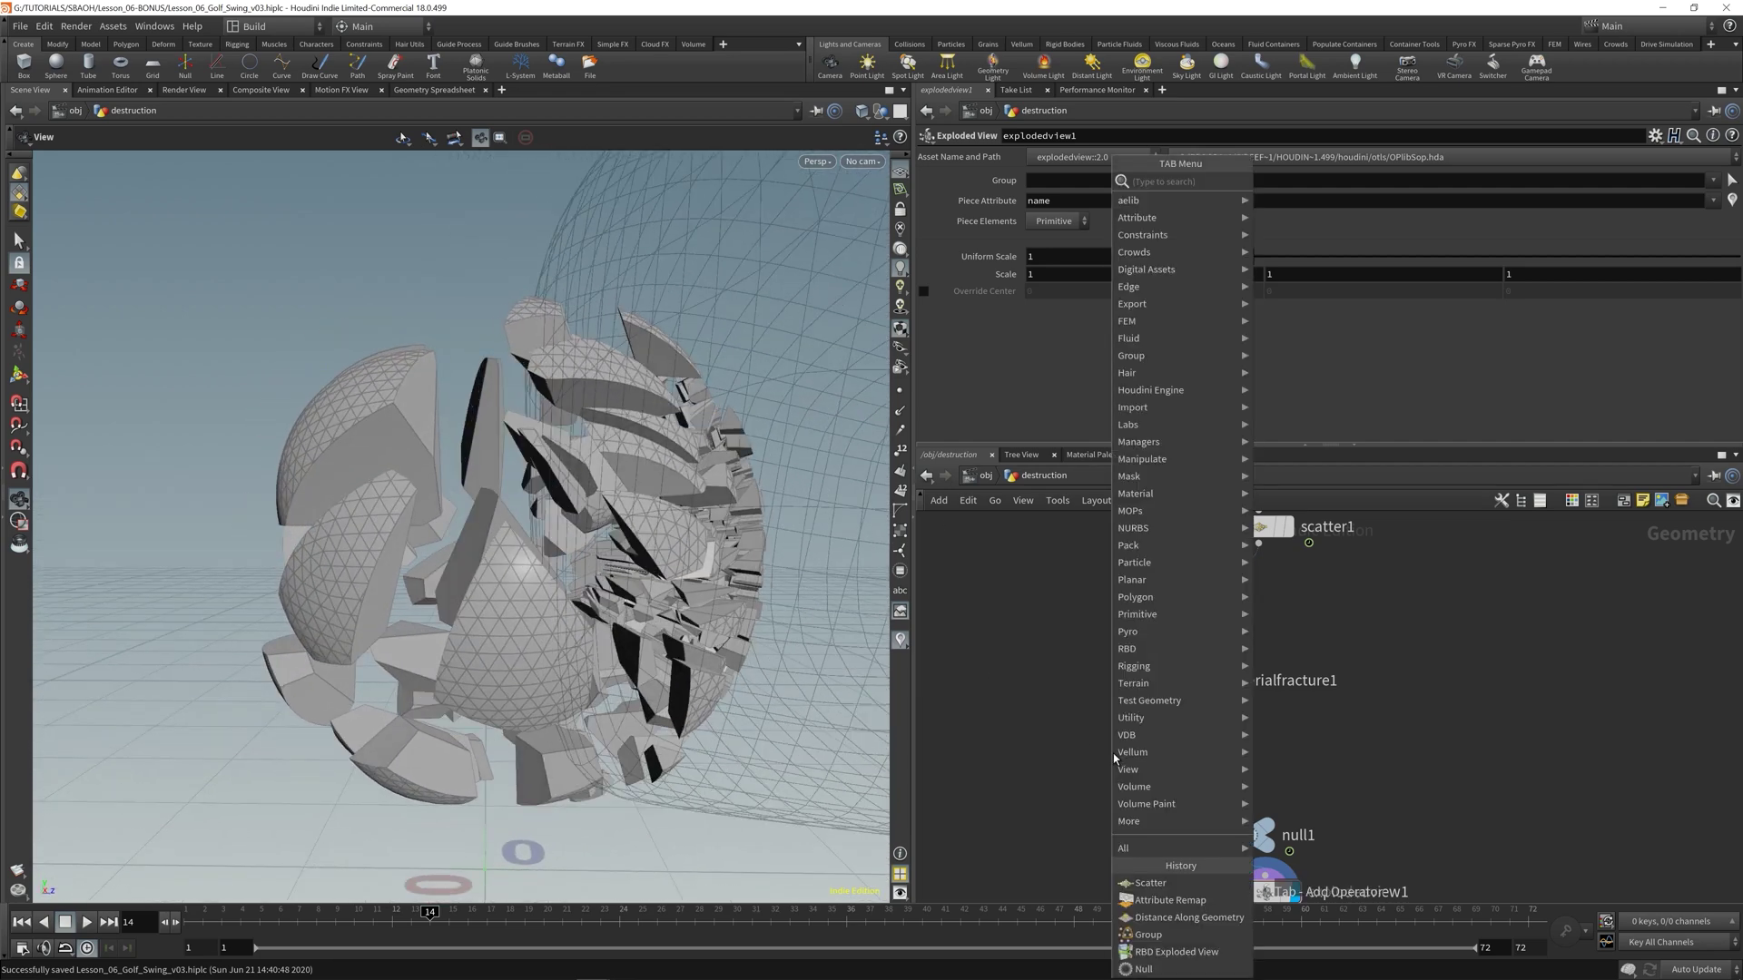
pyautogui.write('fileca')
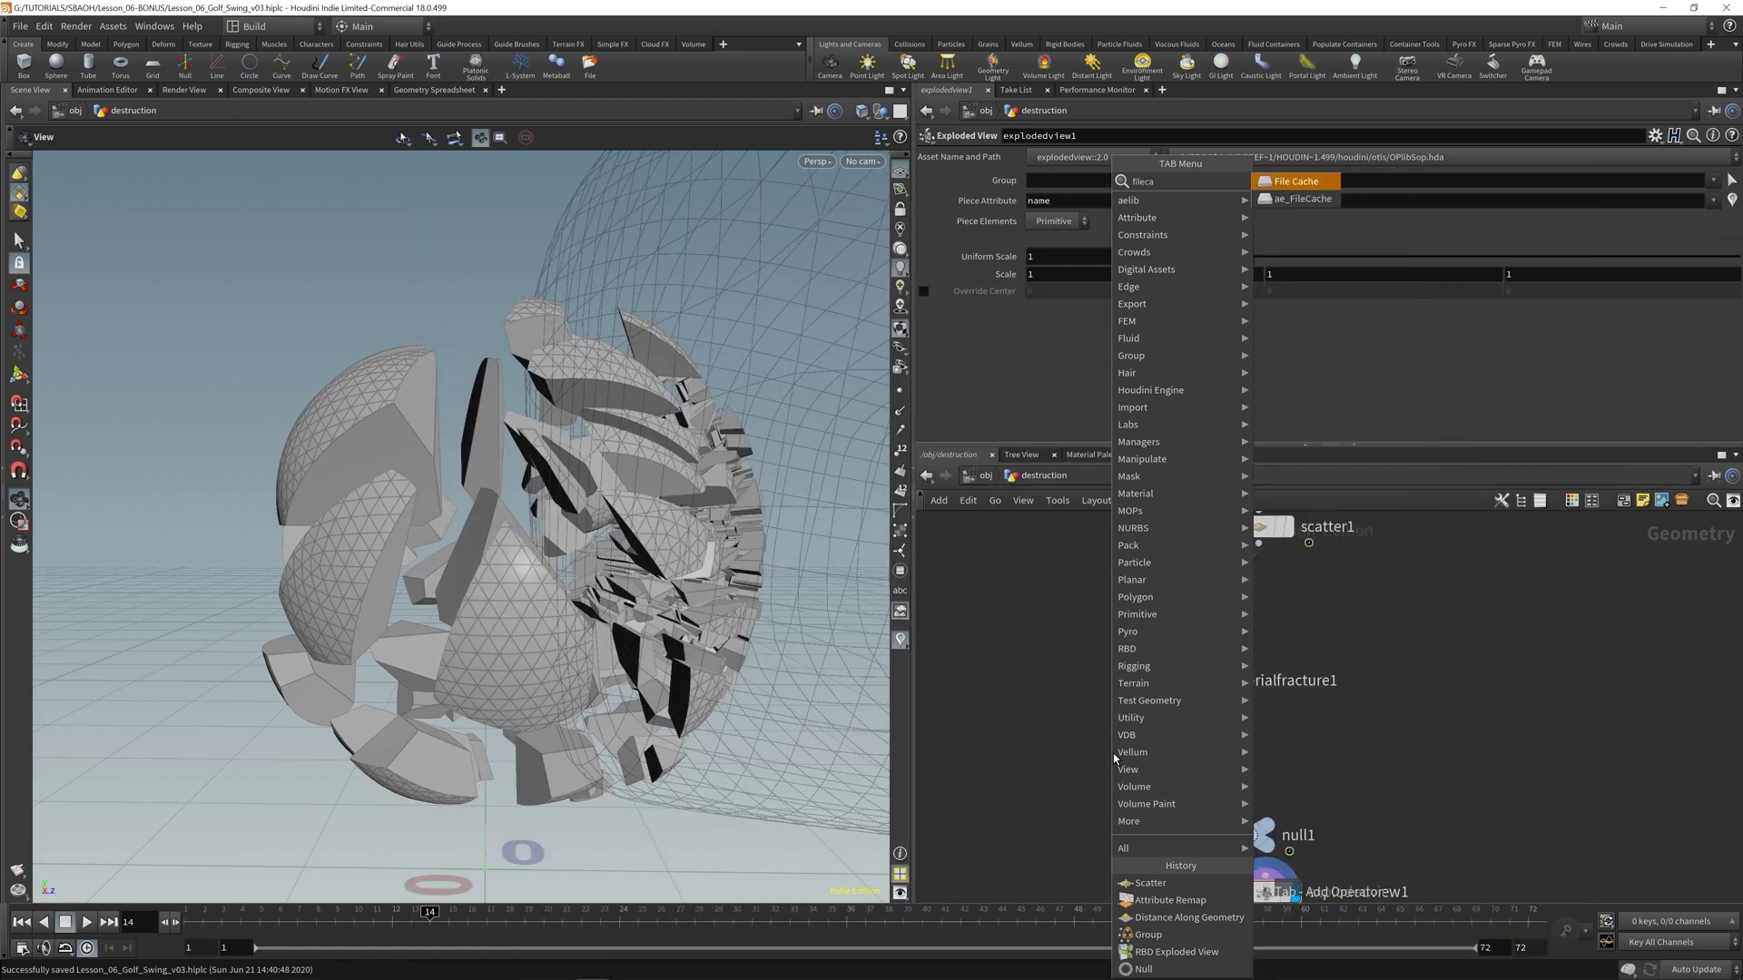
pyautogui.press('Return')
pyautogui.click(1121, 771)
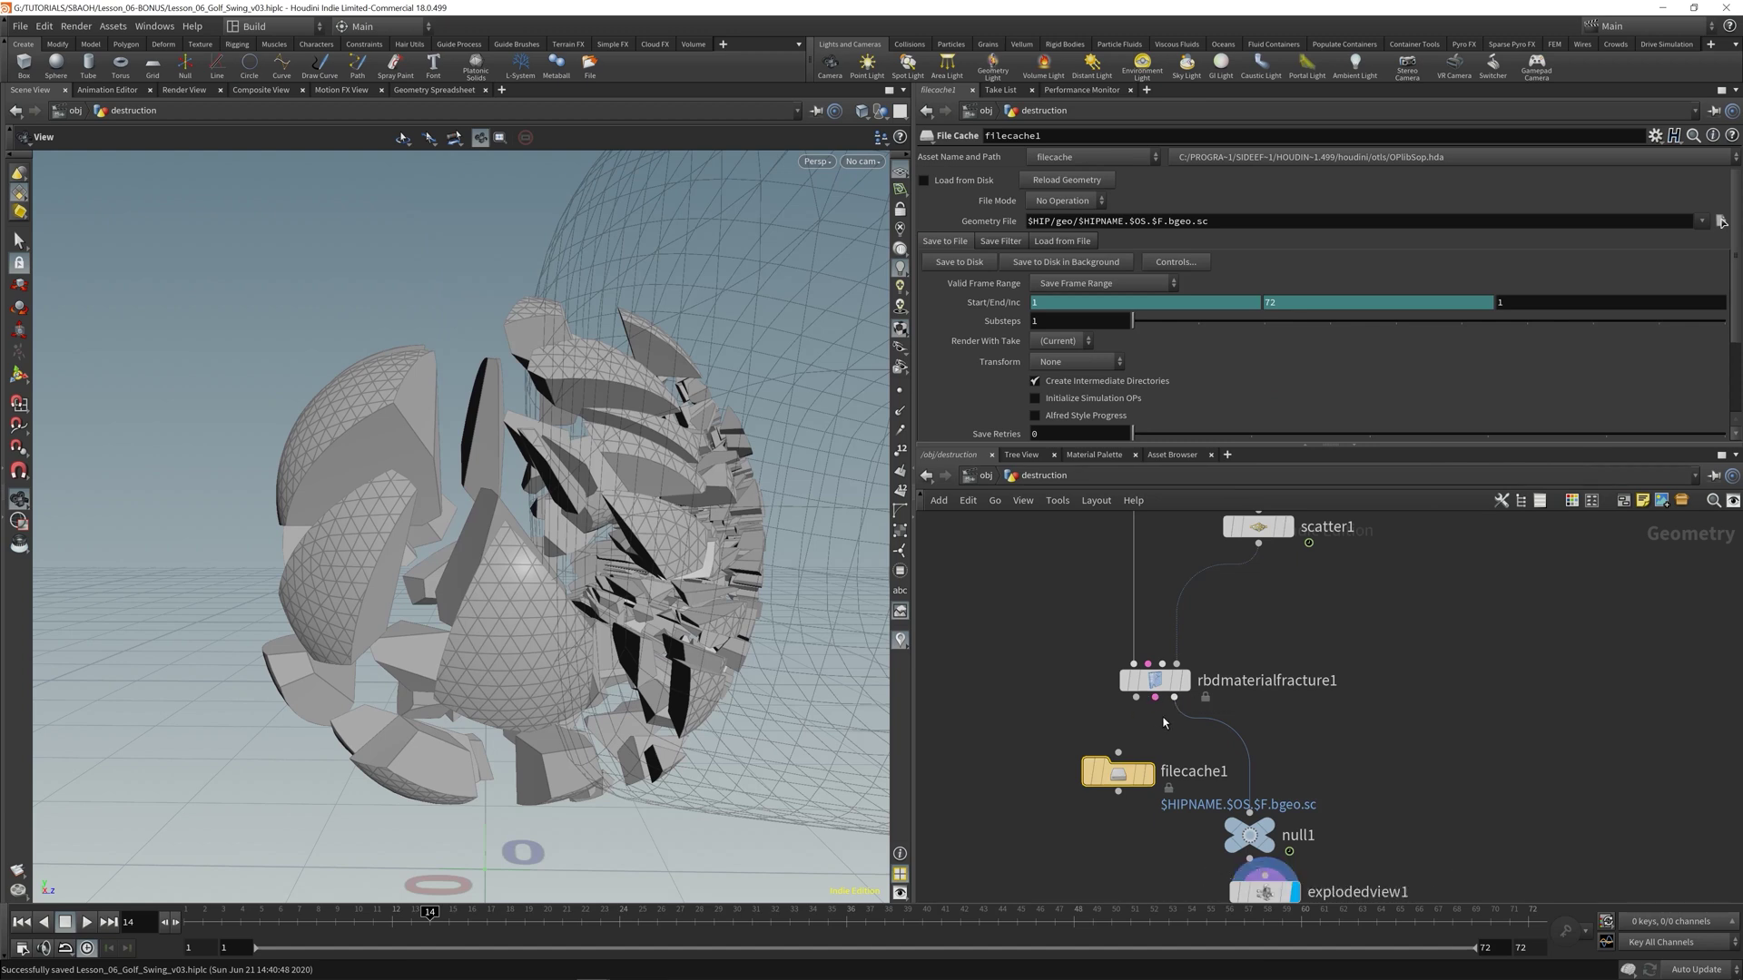
pyautogui.moveTo(1120, 758)
pyautogui.moveTo(1024, 828); pyautogui.dragTo(1147, 735)
pyautogui.press('Delete')
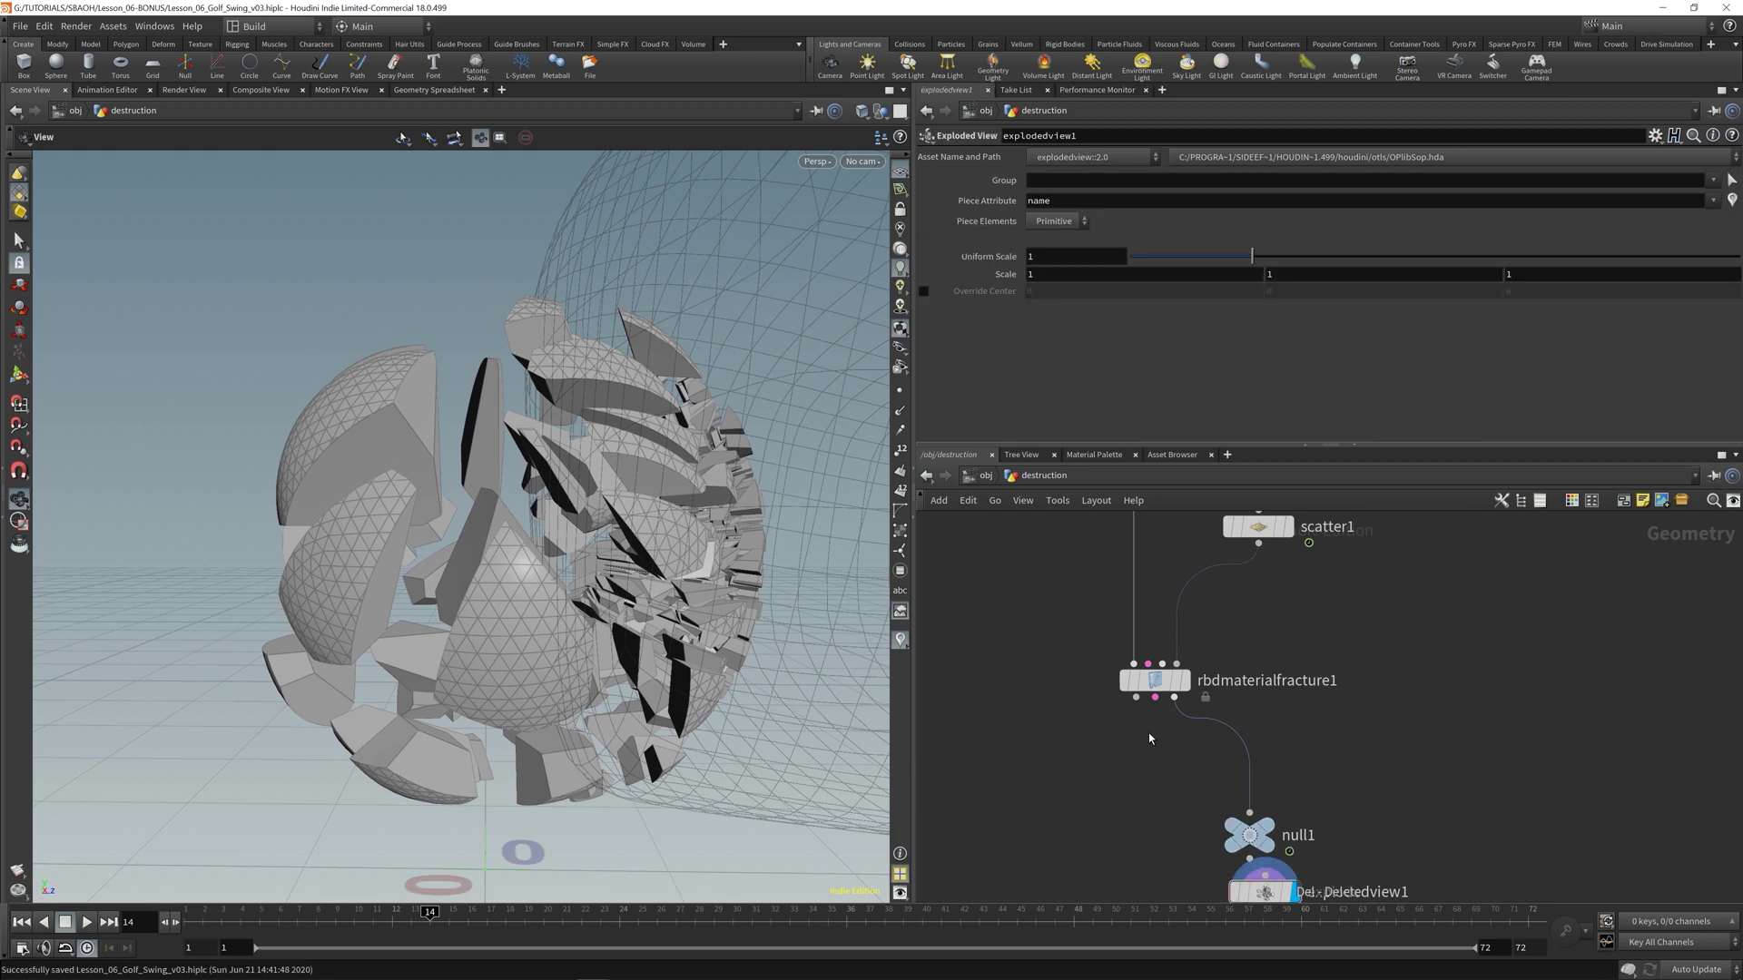
# - Add an RBD I/O node and align it directly beneath rbdmaterialfracture1
pyautogui.press('Tab')
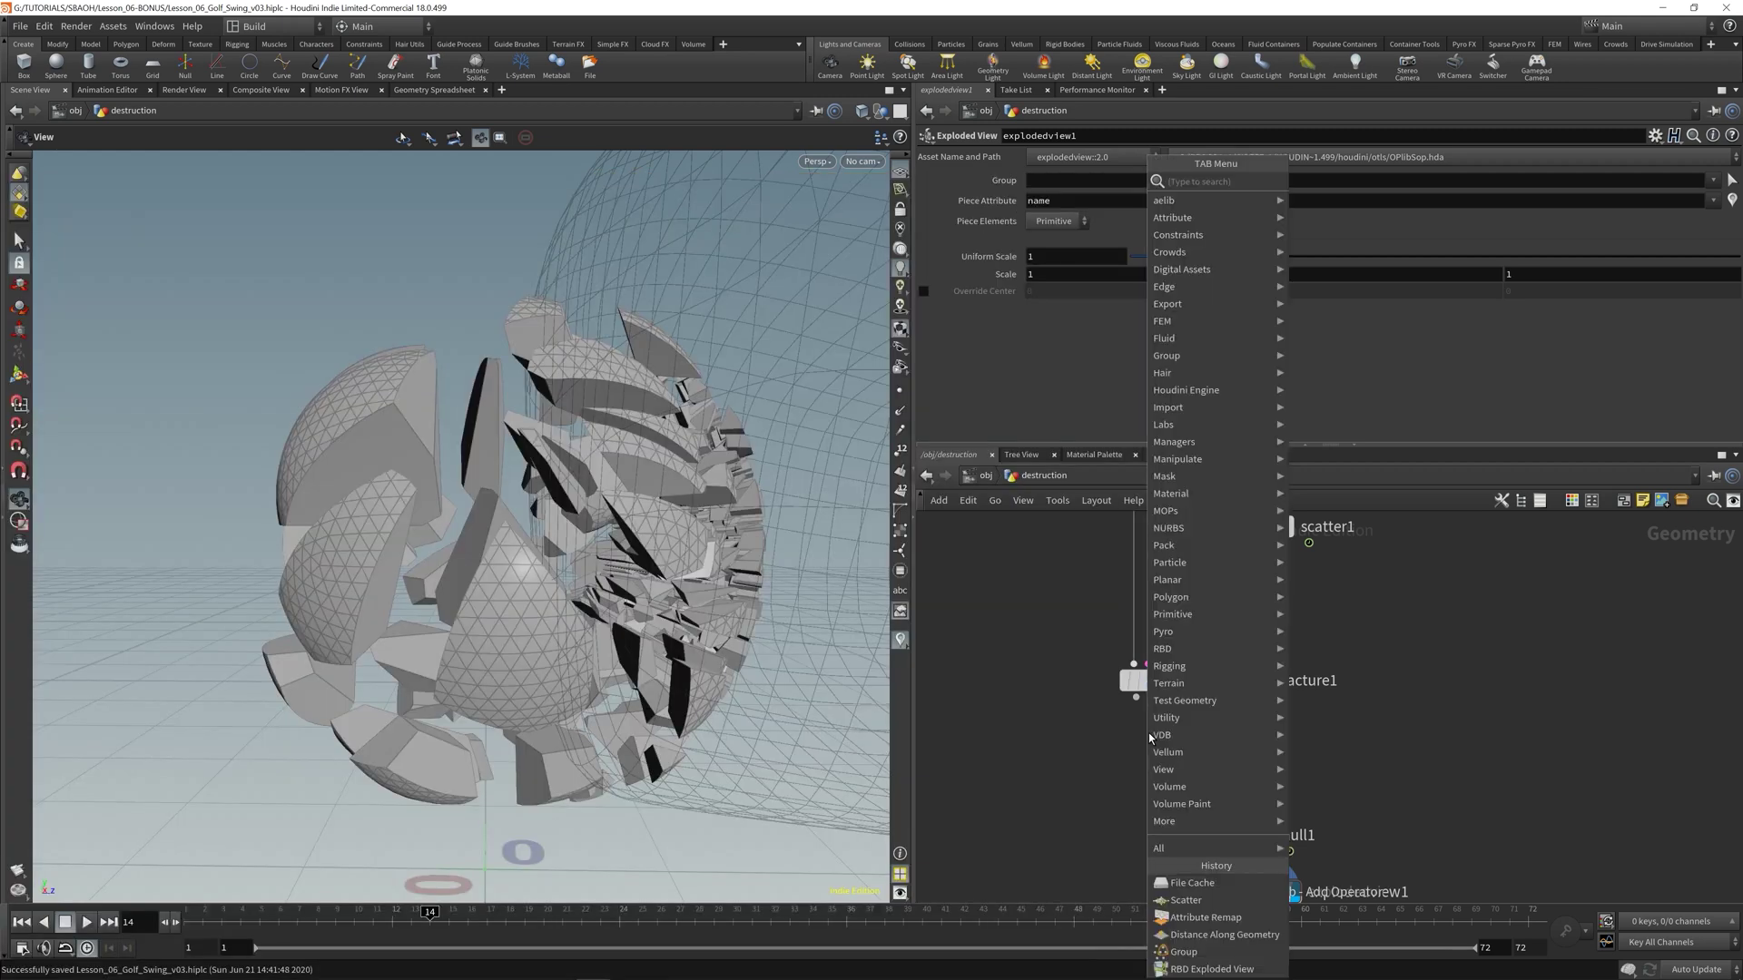
pyautogui.write('rbdio')
pyautogui.press('Return')
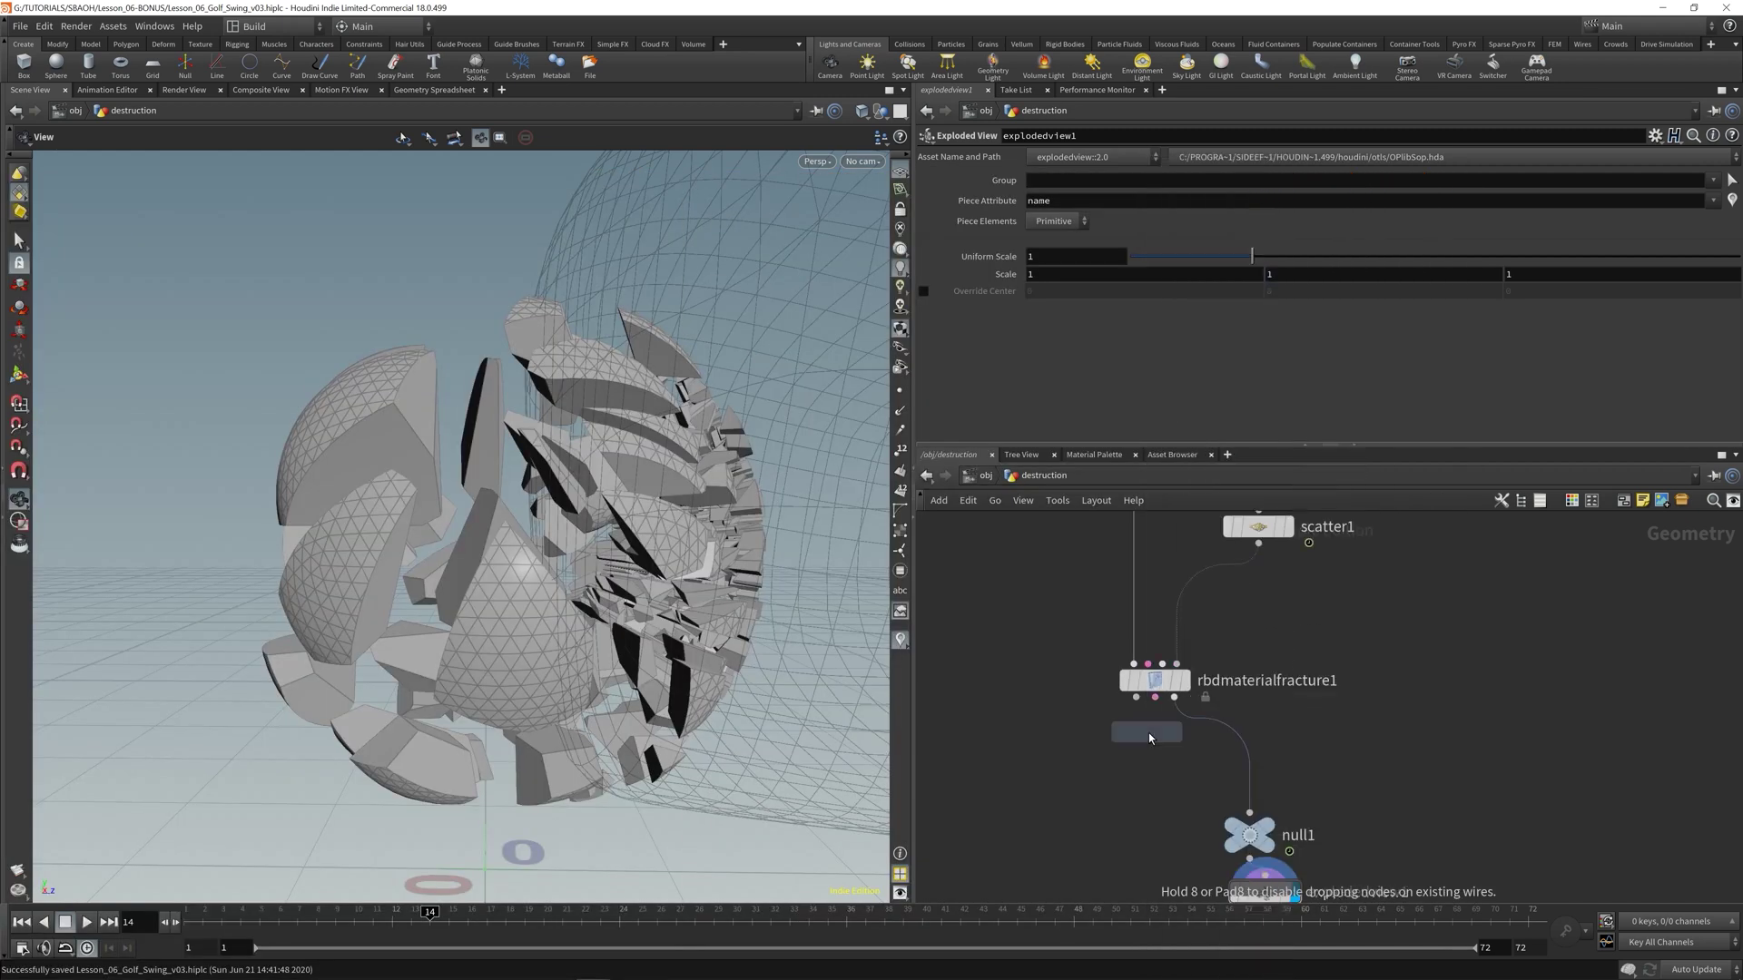
pyautogui.click(1127, 767)
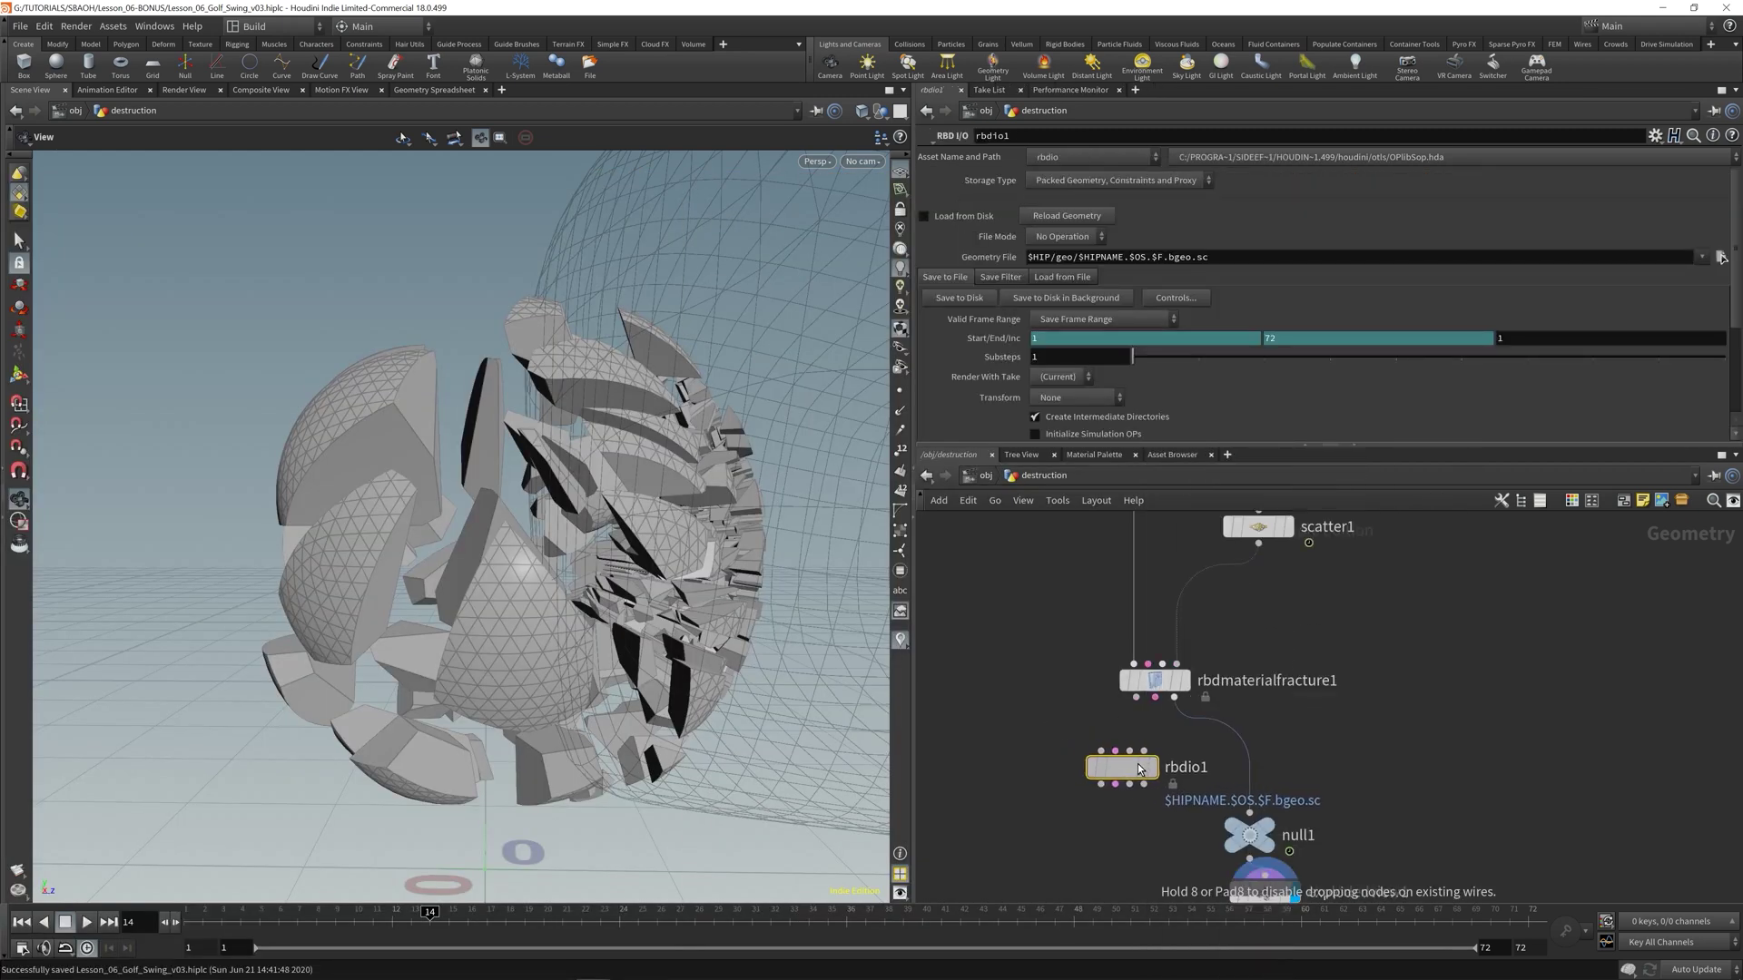
pyautogui.moveTo(1140, 769); pyautogui.dragTo(1173, 768)
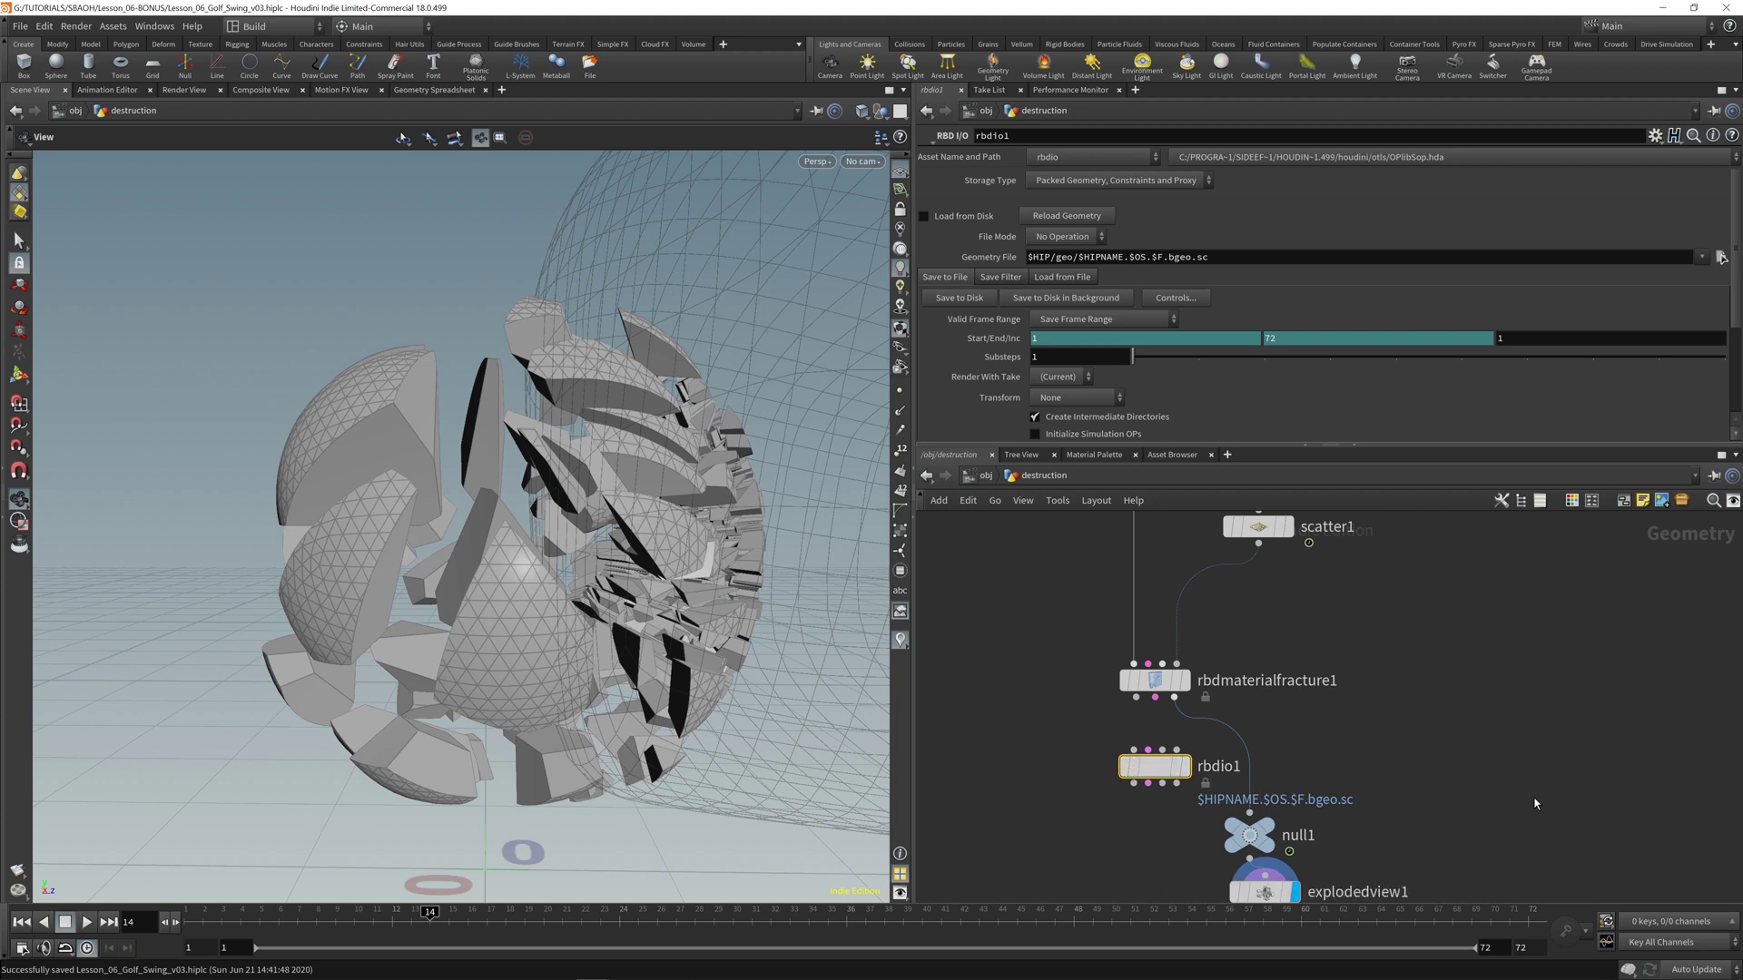
pyautogui.moveTo(1535, 803)
pyautogui.mouseDown(button='middle')
pyautogui.moveTo(1500, 716)
pyautogui.moveTo(1515, 809)
pyautogui.mouseUp(button='middle')
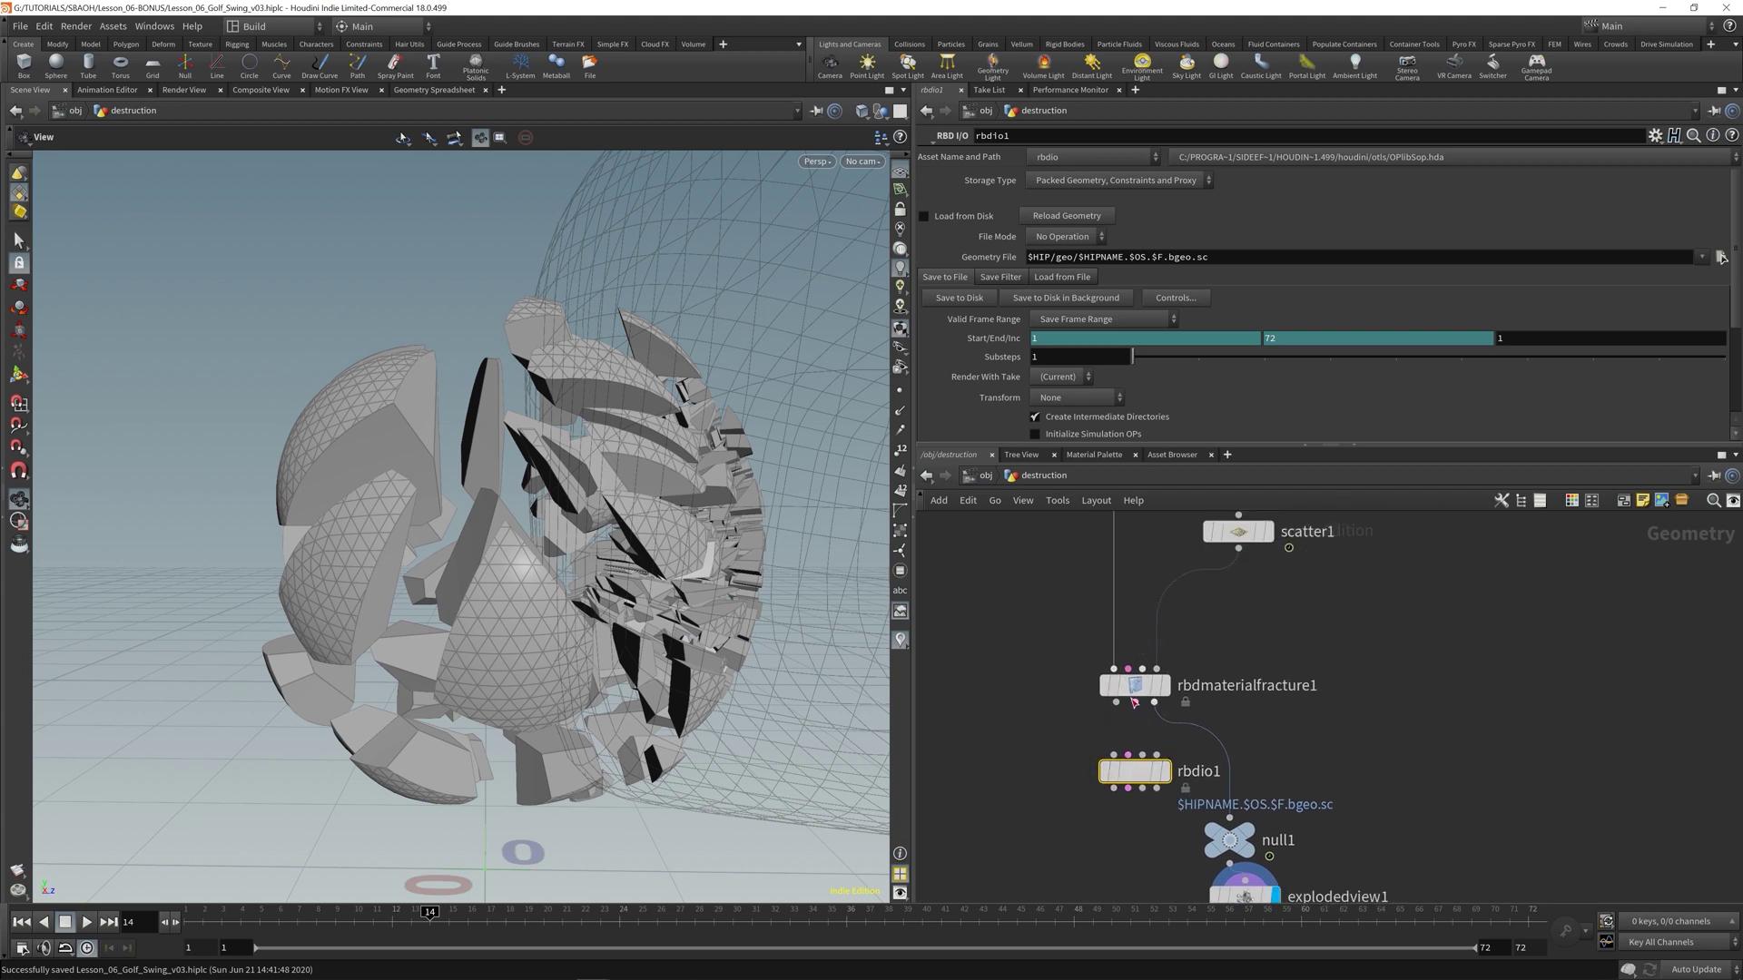
# - Connect rbdmaterialfracture1's three outputs to the matching RBD I/O inputs, then display that node and rename it rbdio
pyautogui.moveTo(1117, 703); pyautogui.dragTo(1142, 755)
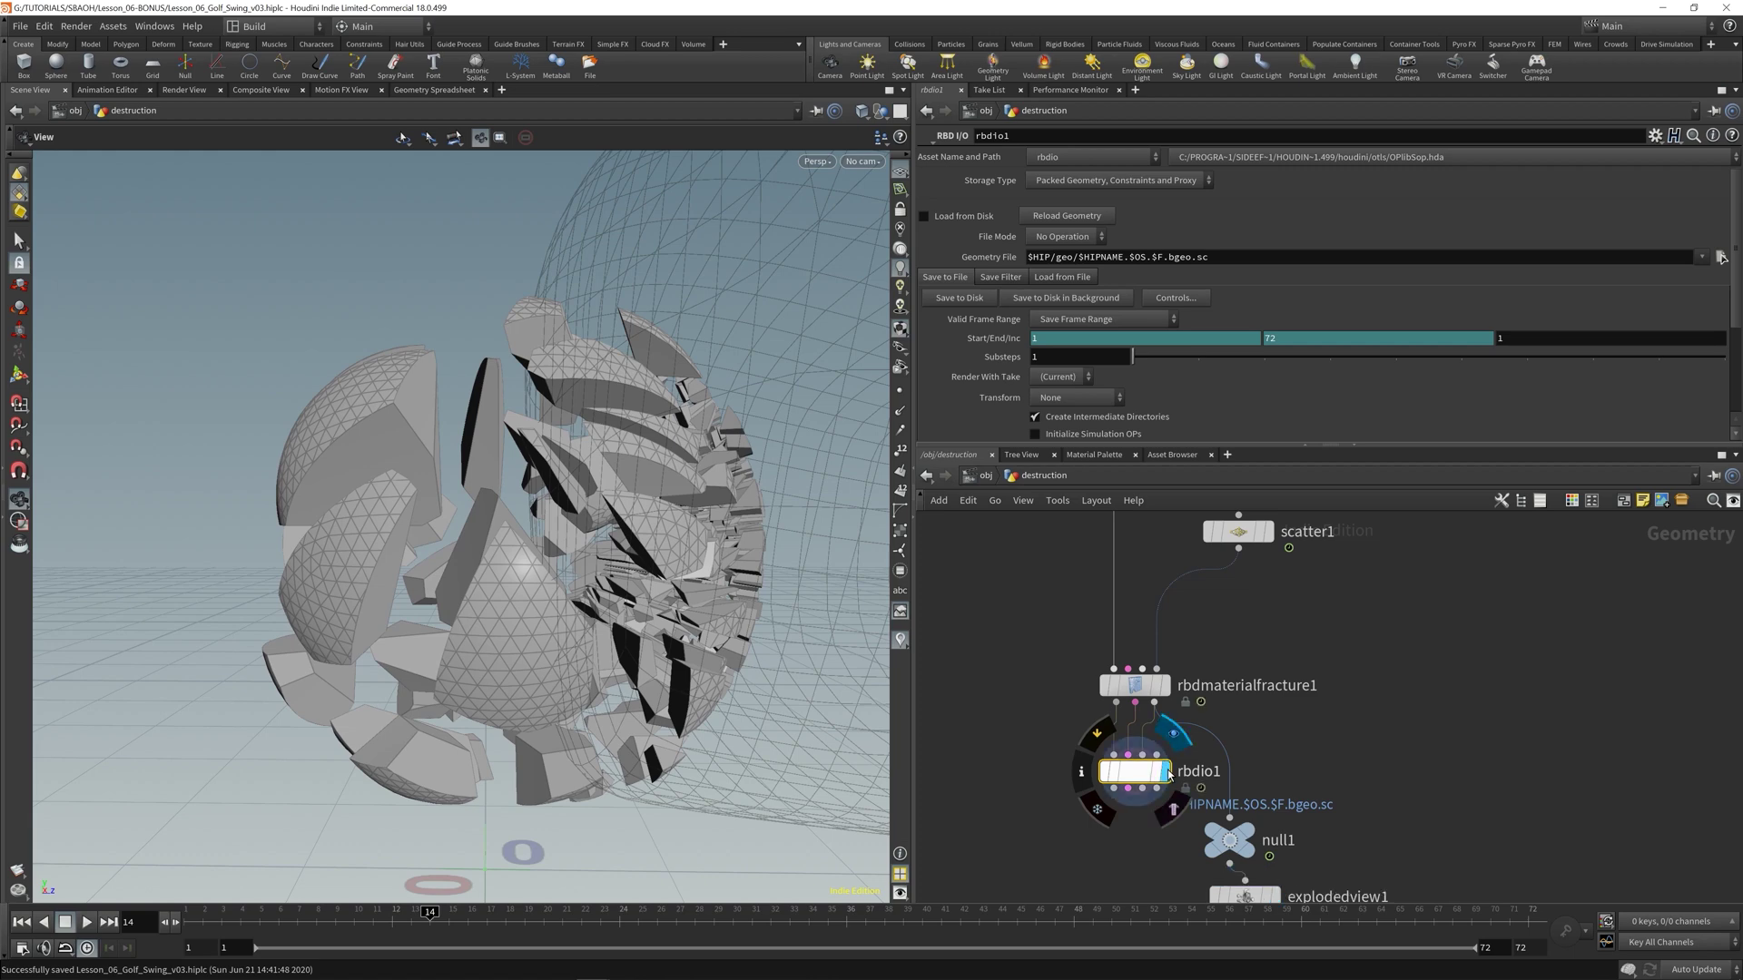
pyautogui.click(1163, 771)
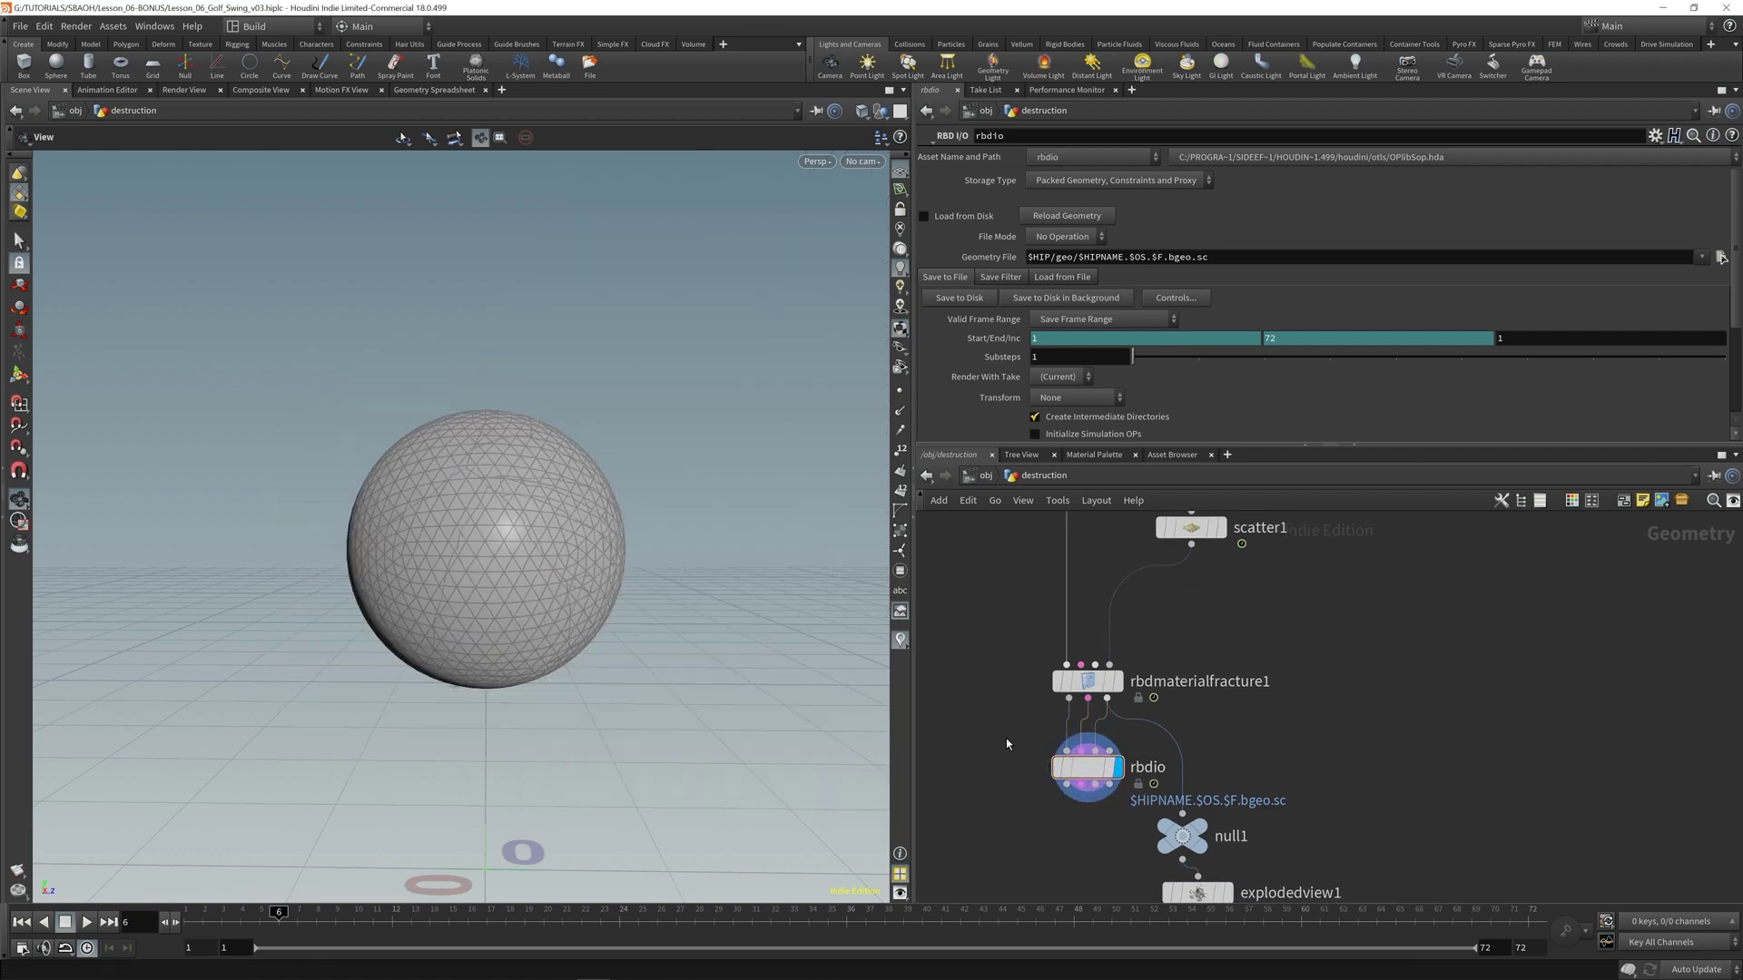
# - Examine the variables in rbdio's Geometry File path $HIP/geo/$HIPNAME.$OS.$F.bgeo.sc
pyautogui.moveTo(1004, 738); pyautogui.dragTo(1124, 814)
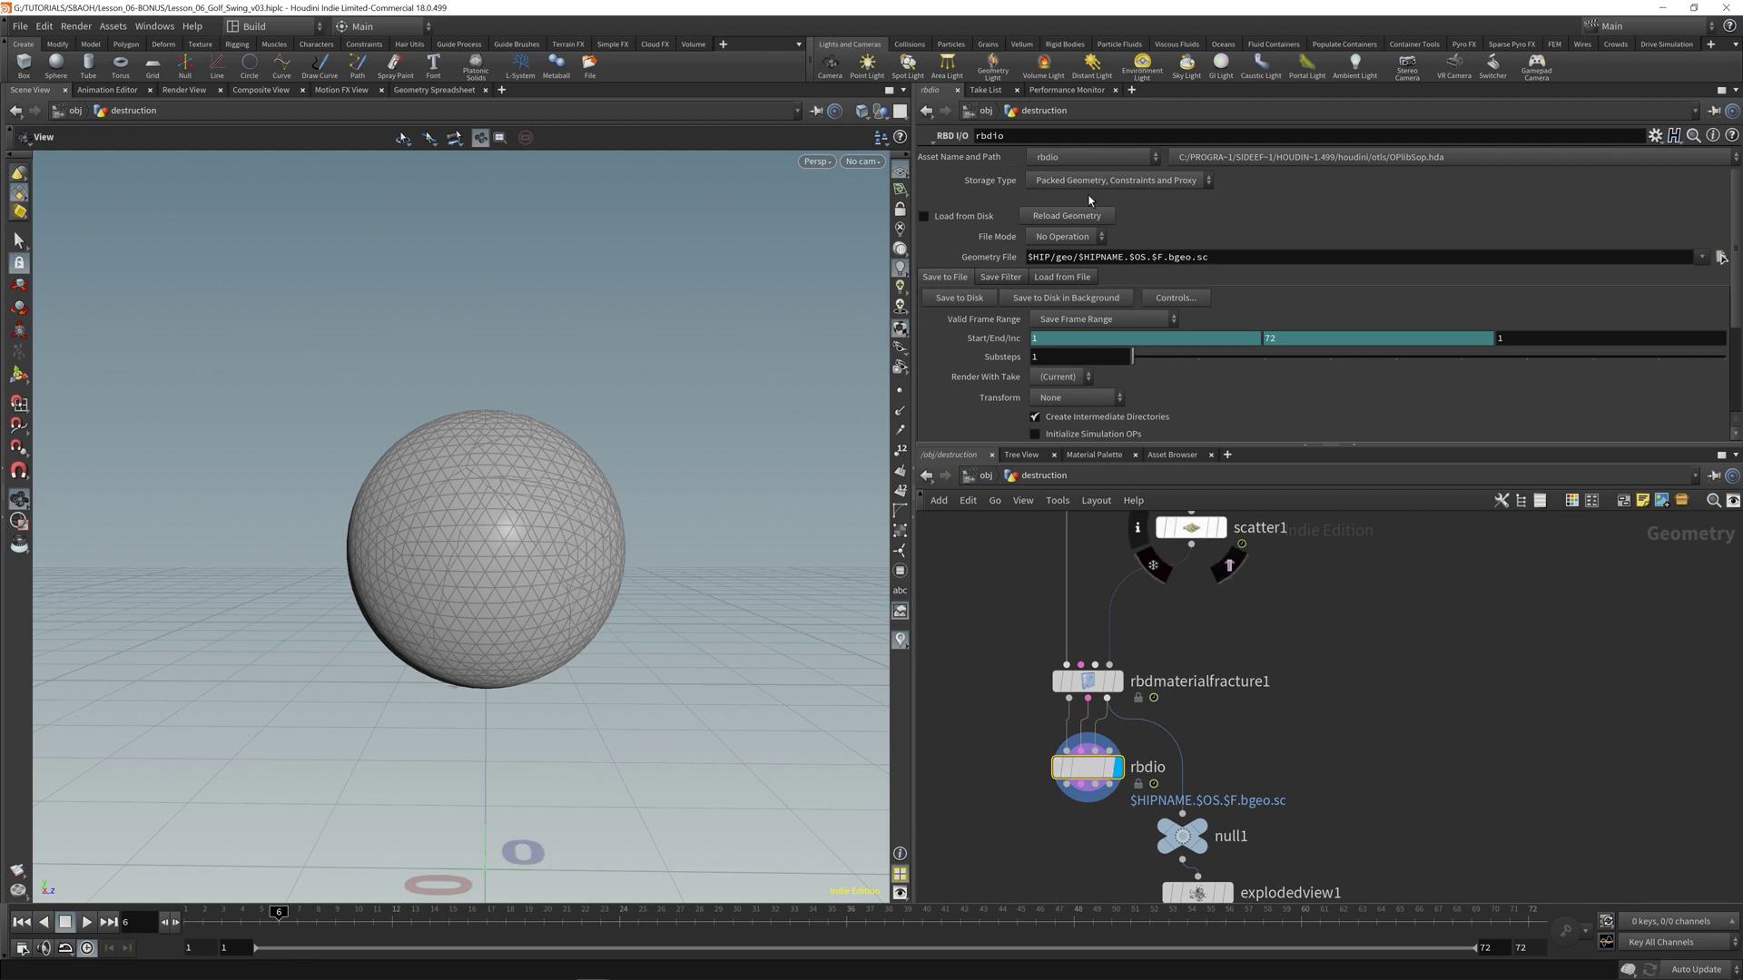
pyautogui.click(1032, 259)
pyautogui.doubleClick(1064, 258)
pyautogui.click(1092, 258)
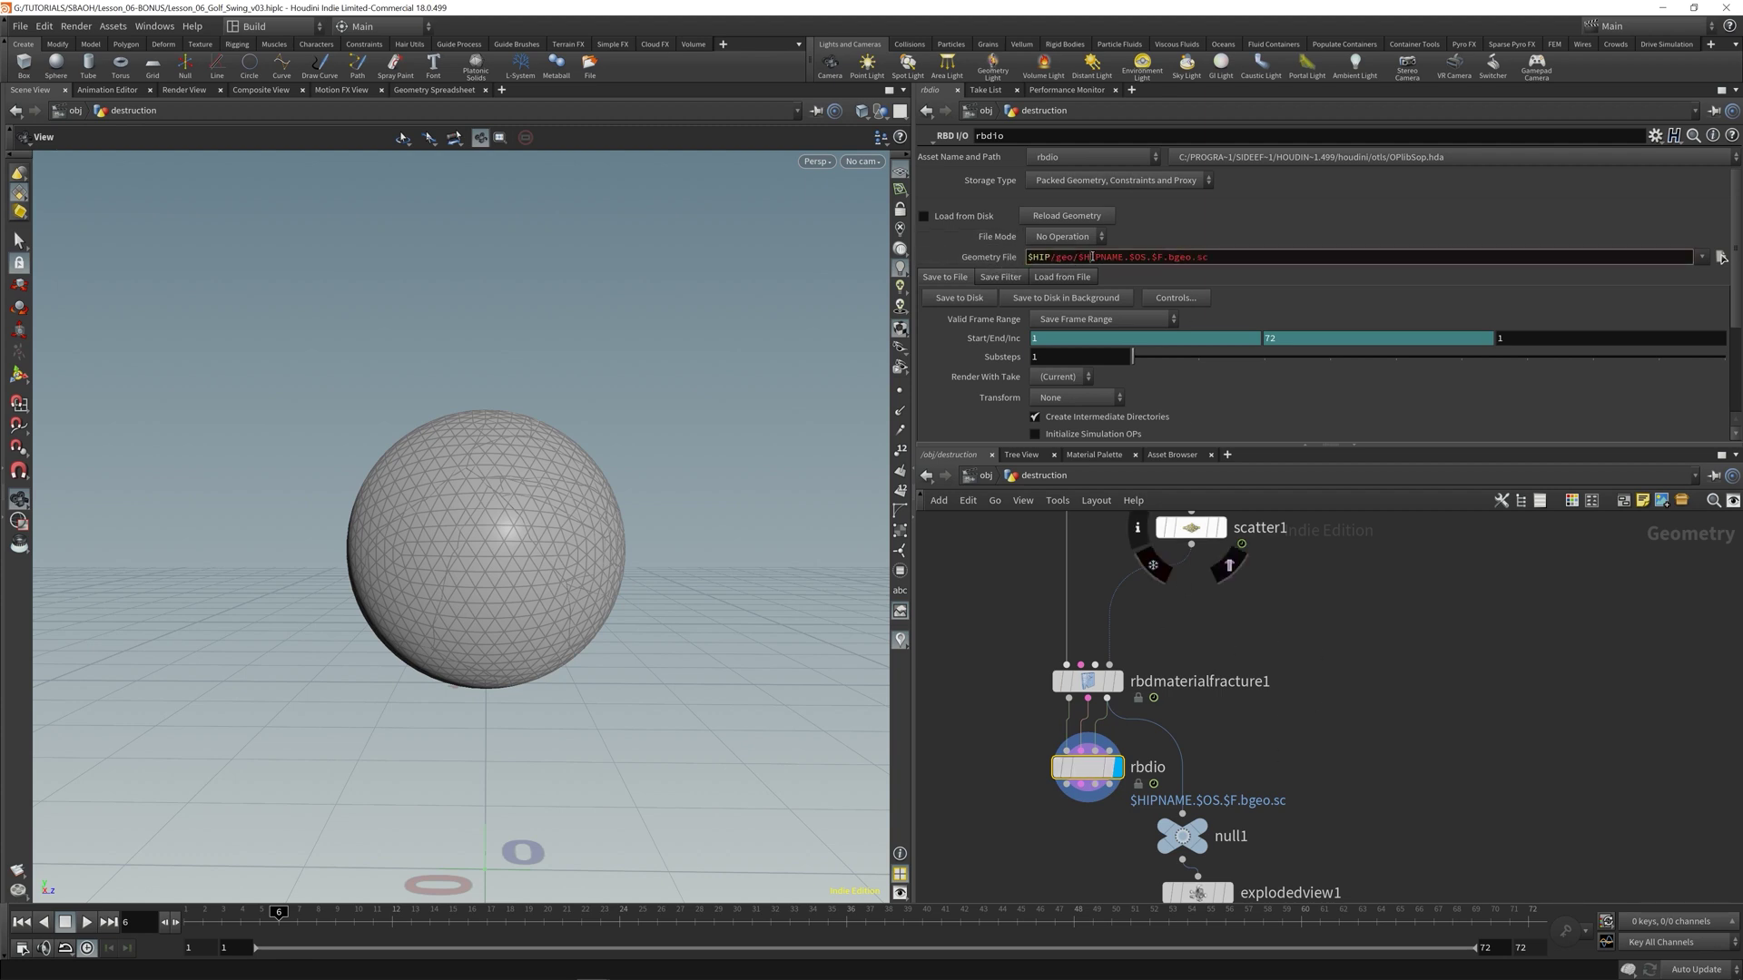
pyautogui.moveTo(1076, 258); pyautogui.dragTo(1107, 258)
pyautogui.click(1112, 258)
pyautogui.doubleClick(1153, 258)
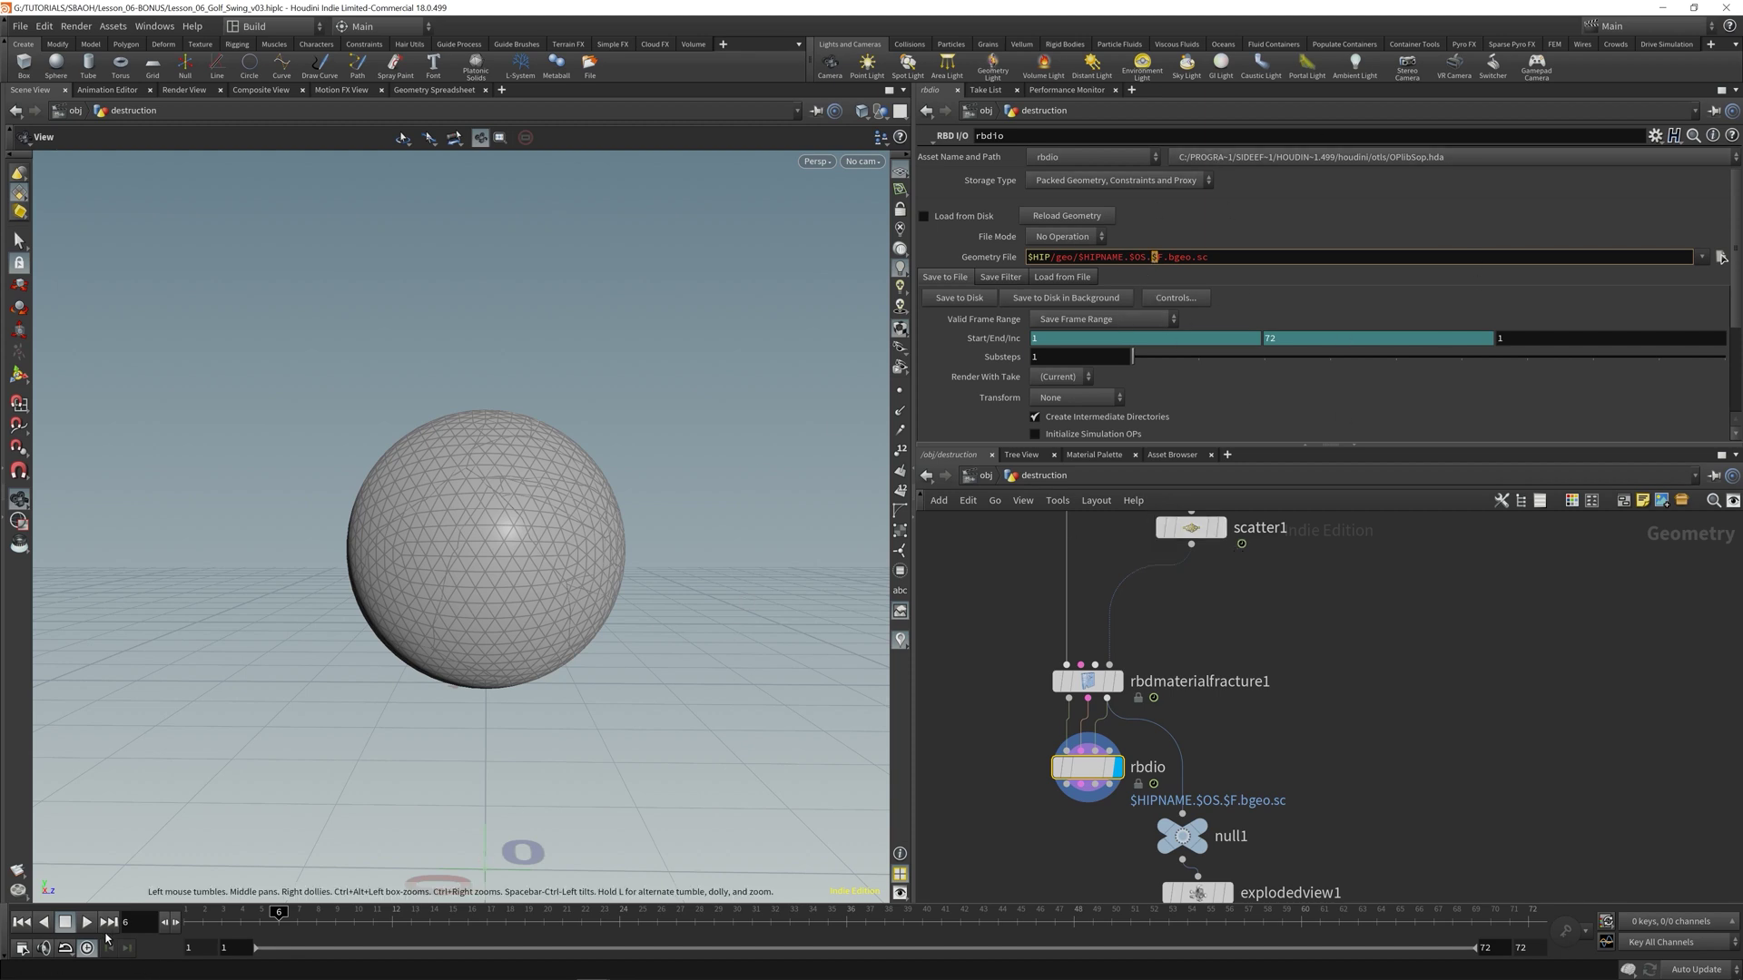
# - Return the timeline to frame 1 and review the network from alembic1 down to scatter1
pyautogui.click(21, 924)
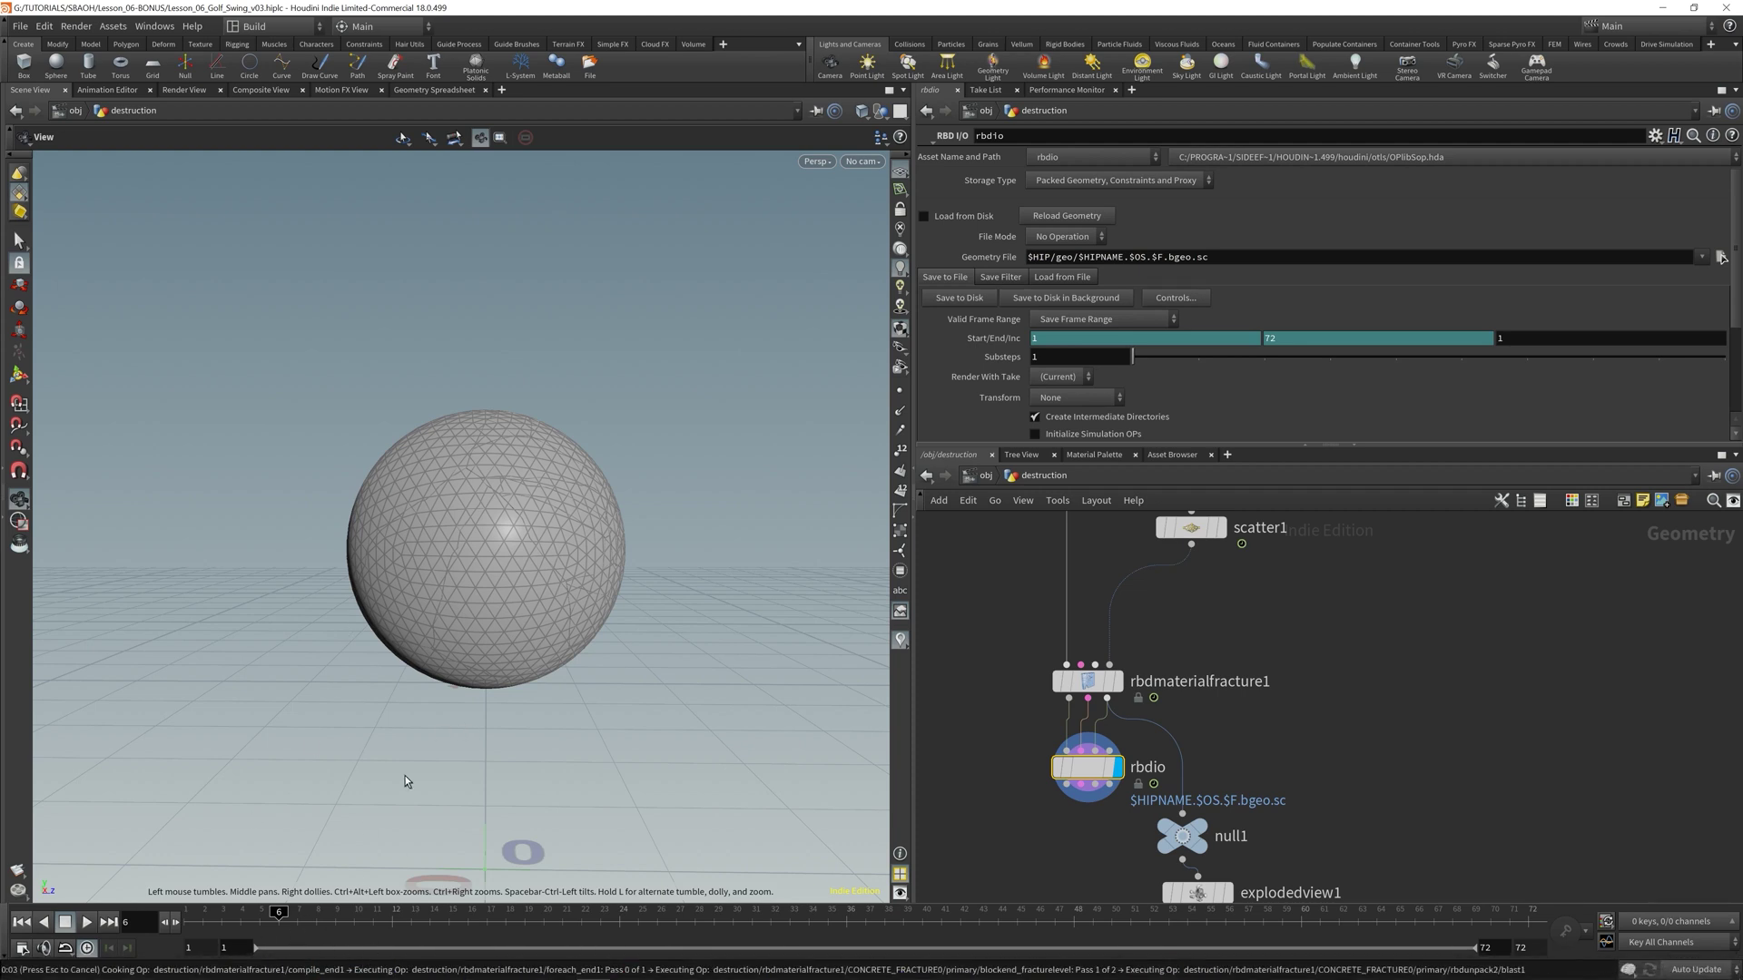
pyautogui.moveTo(1269, 645); pyautogui.dragTo(1224, 925, button='middle')
pyautogui.moveTo(1298, 683); pyautogui.dragTo(1246, 925, button='middle')
pyautogui.scroll(-3, 1154, 699)
pyautogui.moveTo(1193, 580); pyautogui.dragTo(1174, 719, button='middle')
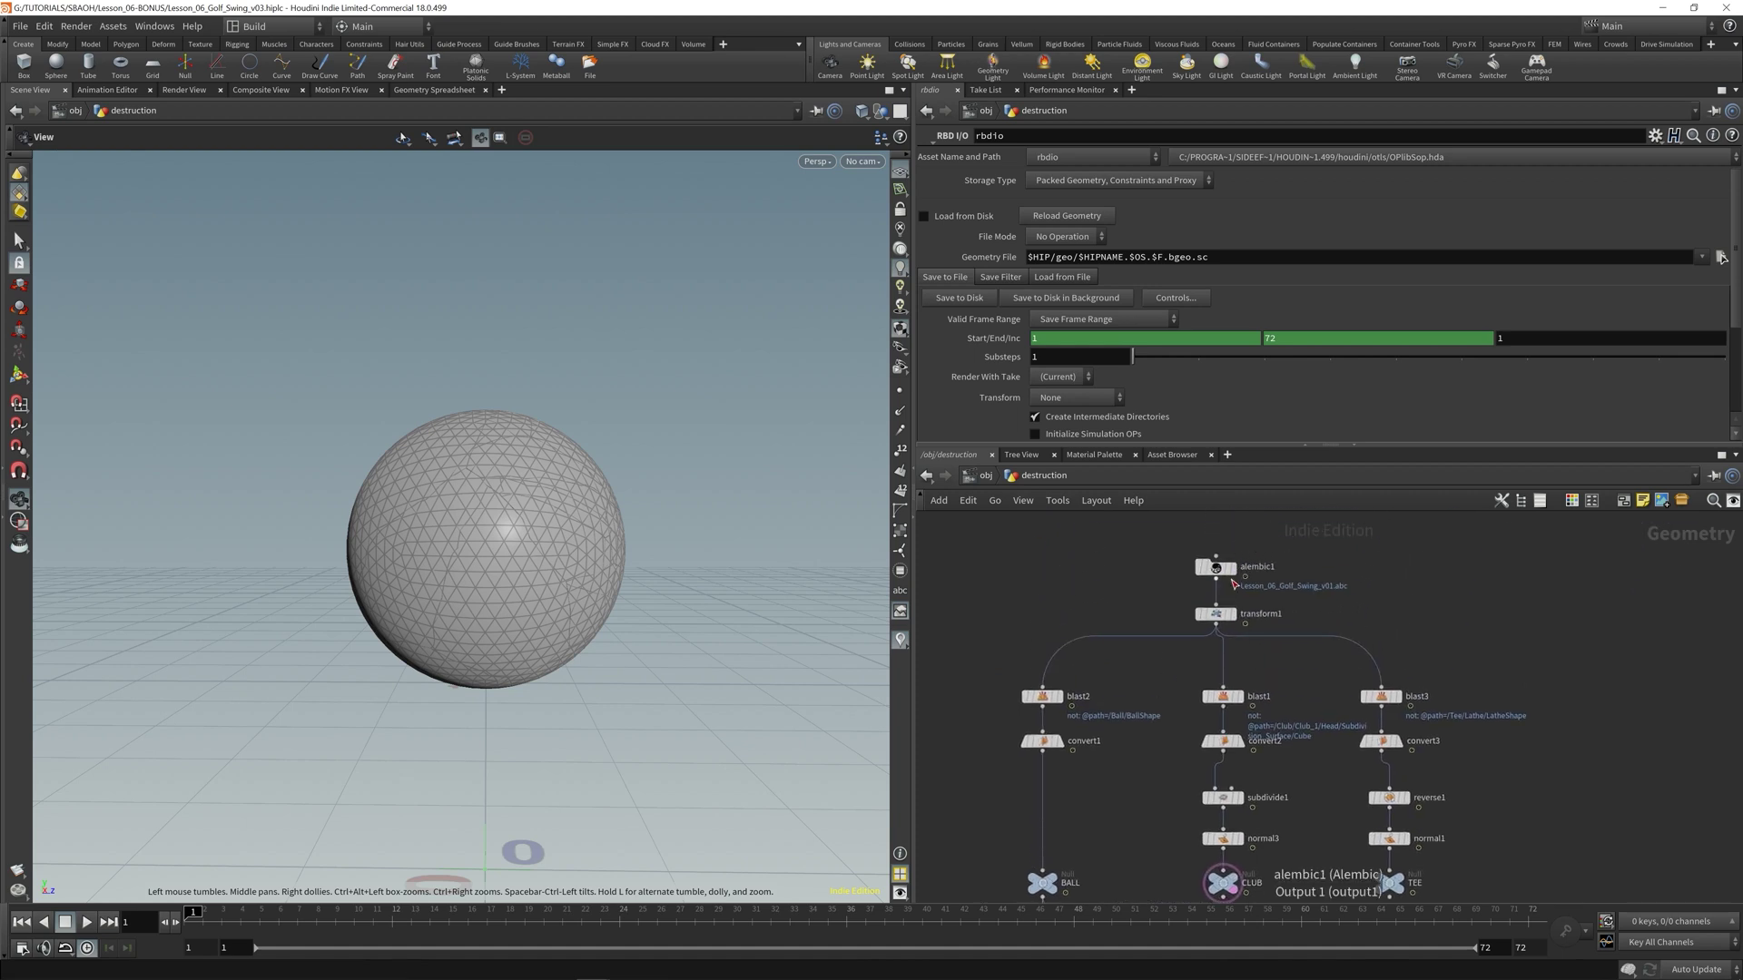
pyautogui.moveTo(1130, 898); pyautogui.dragTo(1125, 615, button='middle')
pyautogui.scroll(3, 1124, 653)
pyautogui.moveTo(1123, 652); pyautogui.dragTo(1123, 677)
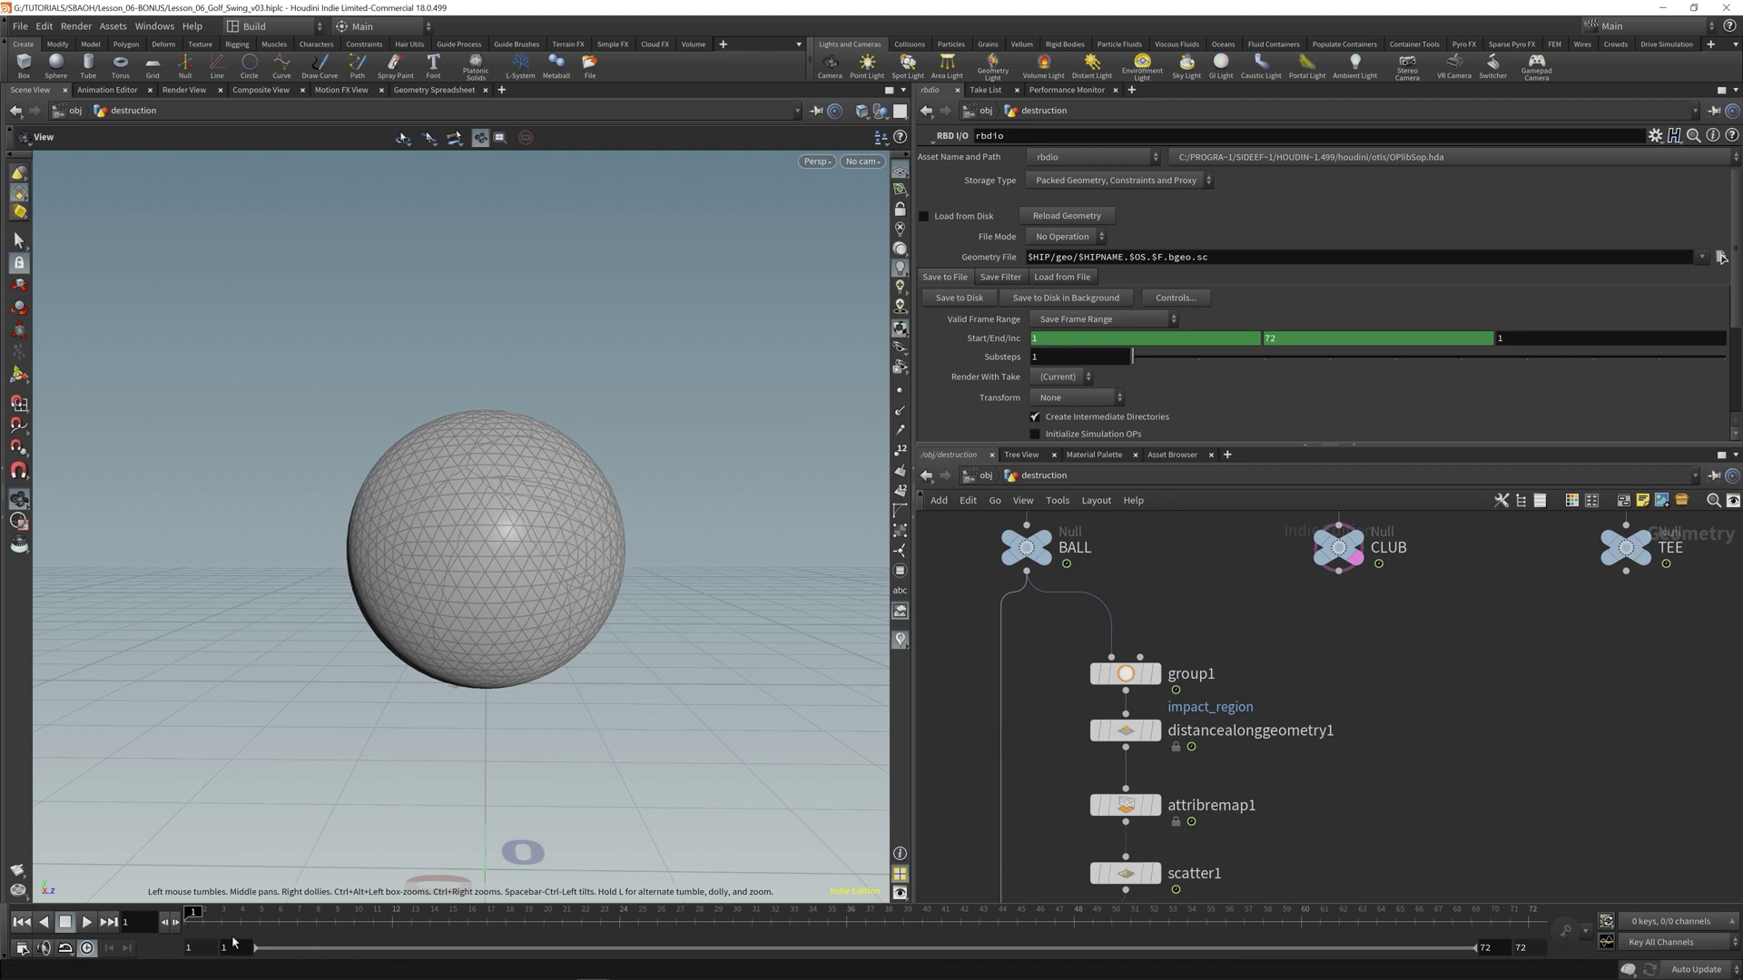
# - Set the valid frame range of the rbdio node to Save Current Frame
pyautogui.moveTo(1327, 868); pyautogui.dragTo(1332, 525, button='middle')
pyautogui.moveTo(1204, 714); pyautogui.dragTo(1241, 713, button='middle')
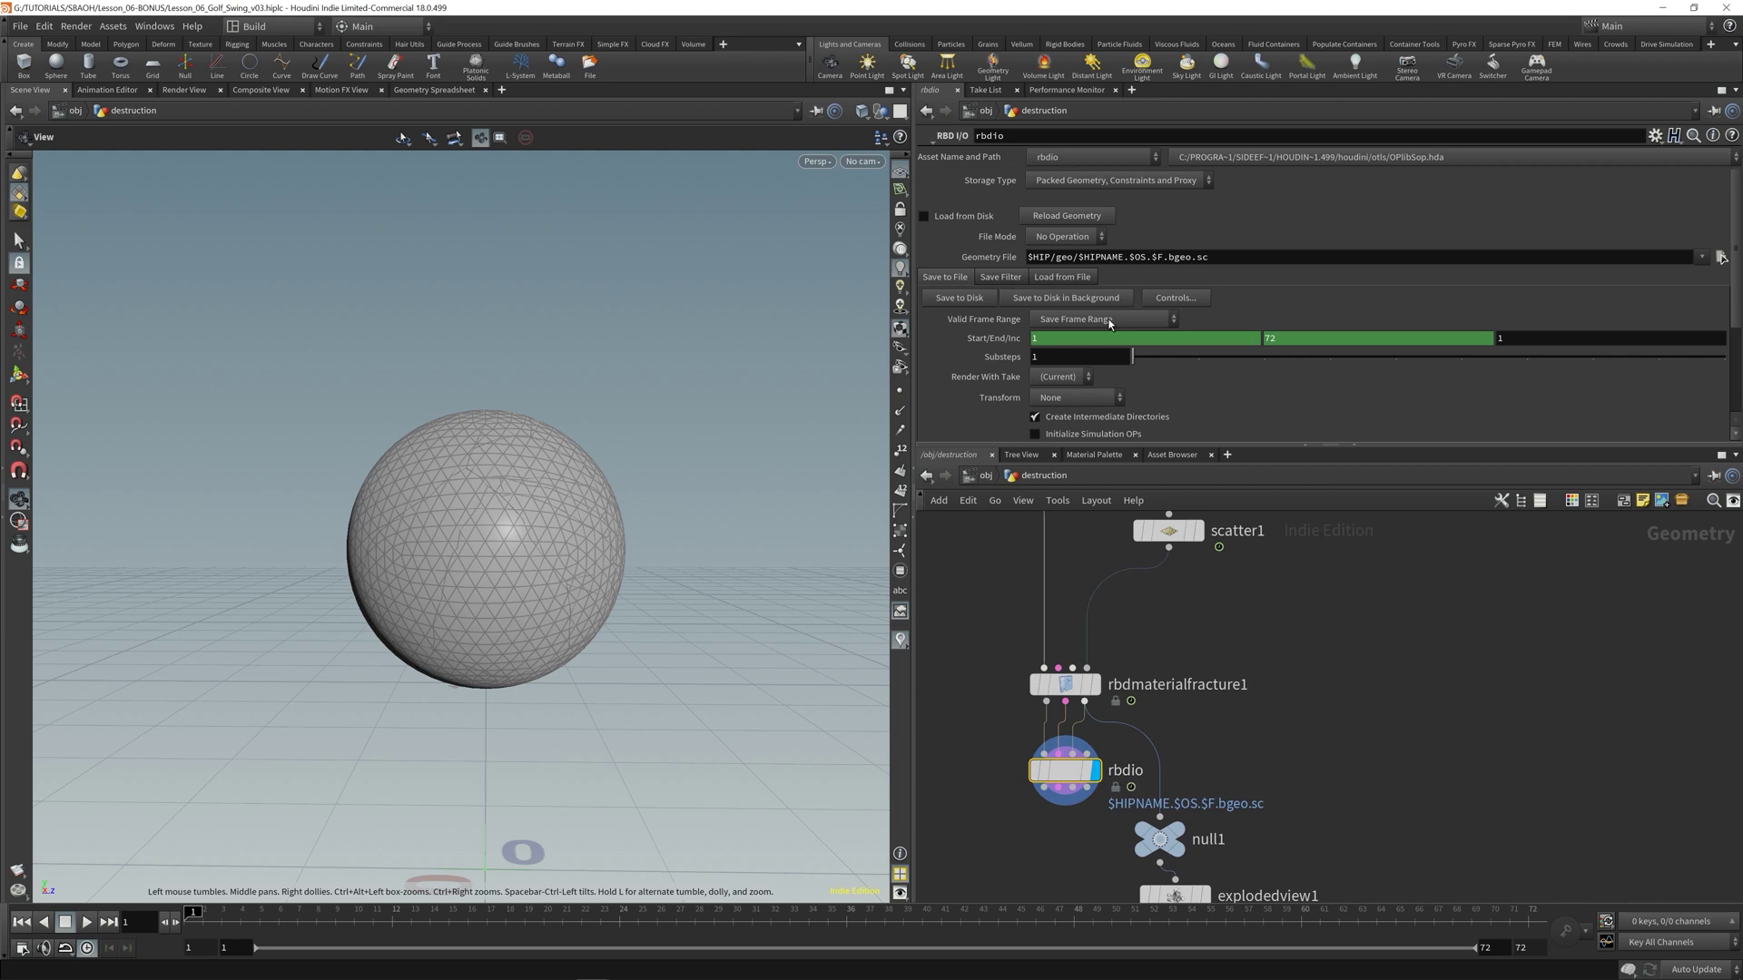
pyautogui.click(1075, 323)
pyautogui.click(1078, 335)
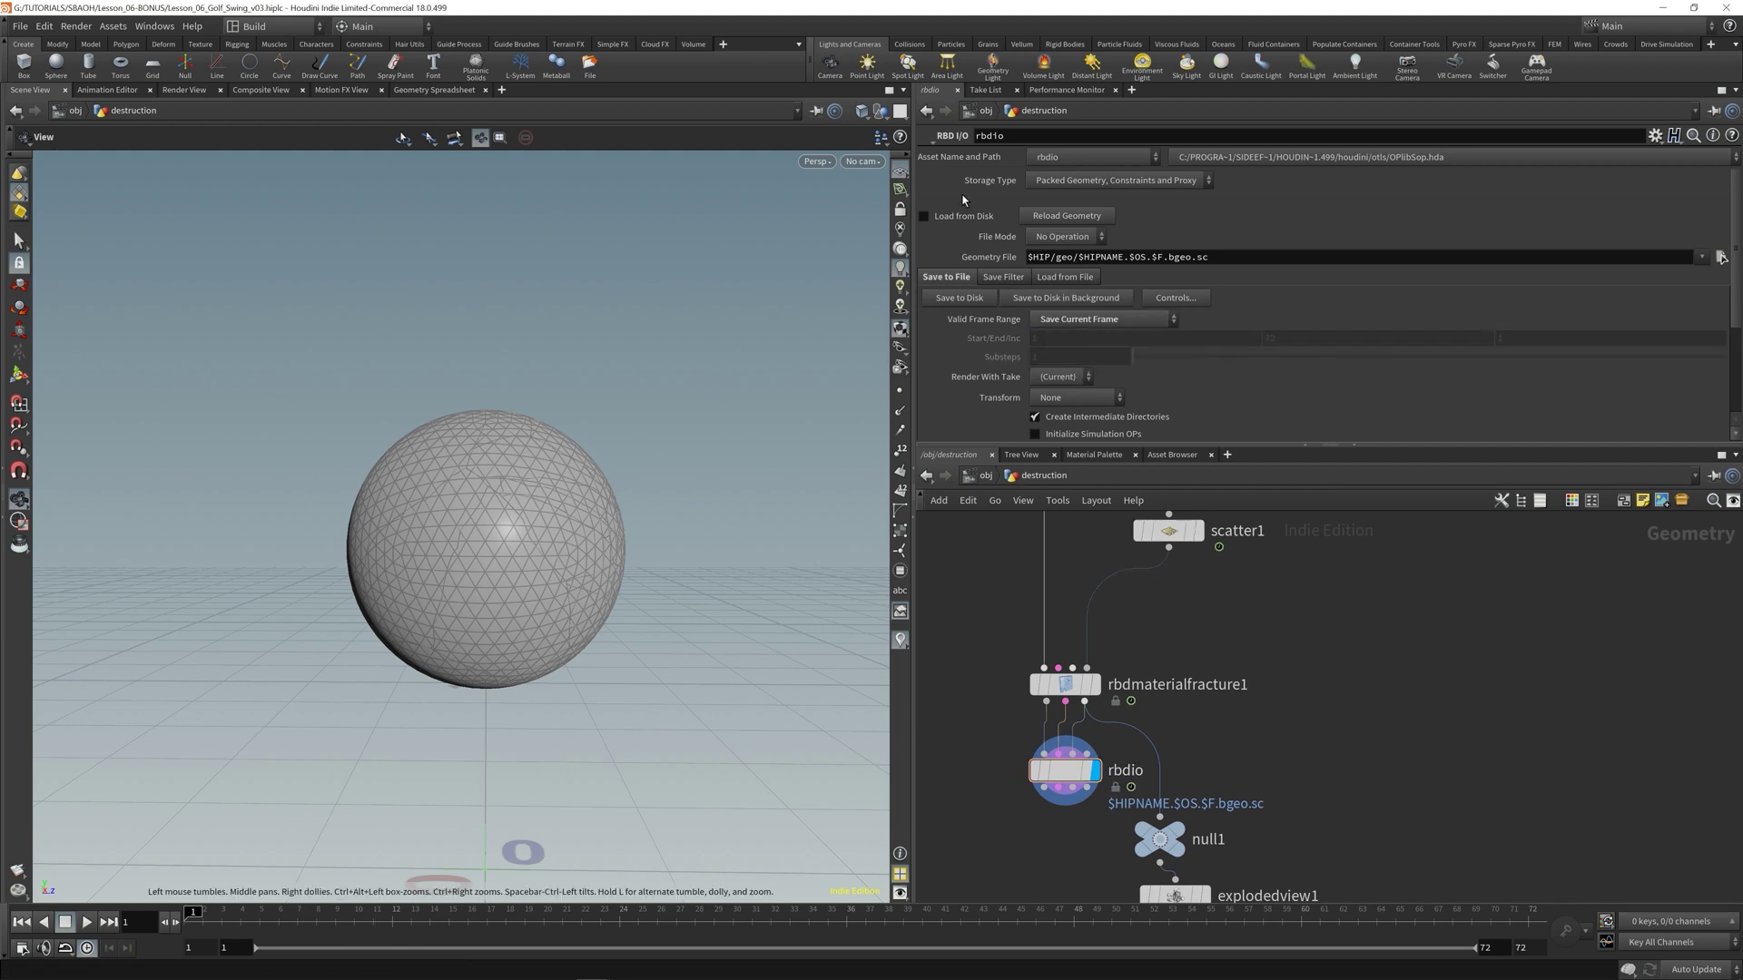
# - Remove the frame variable from the rbdio geometry file path, making it $HIP/geo/$HIPNAME.$OS.bgeo.sc
pyautogui.click(1161, 259)
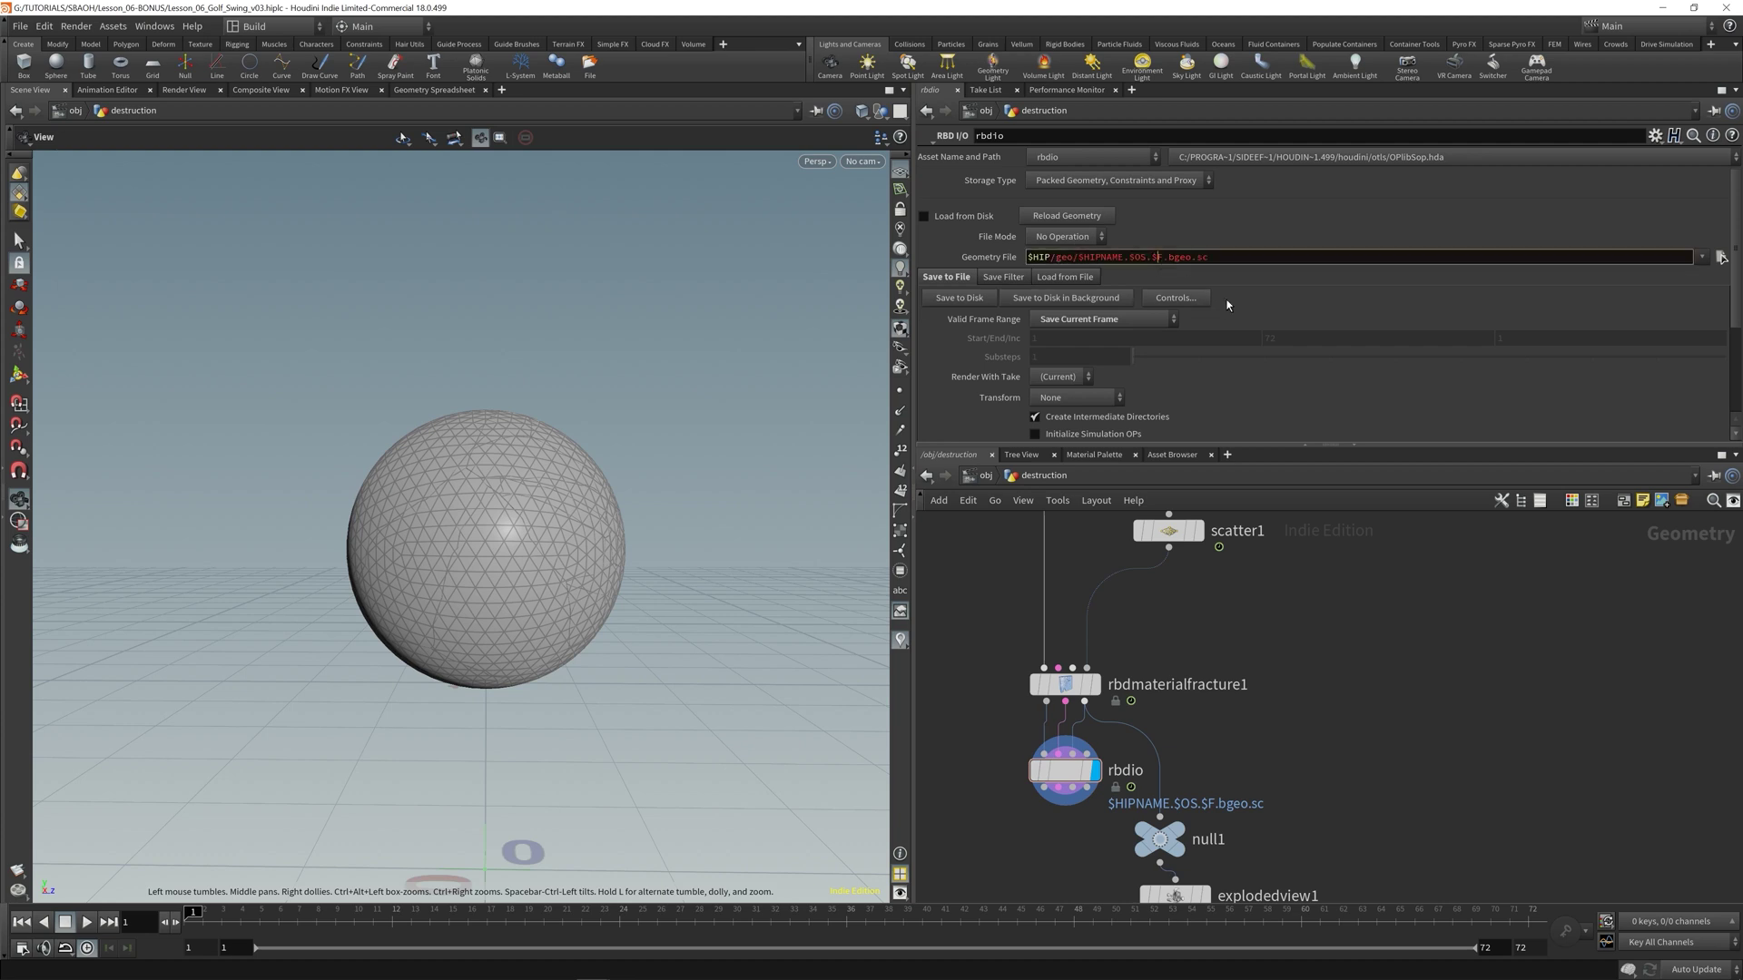
pyautogui.press('BackSpace')
pyautogui.press('BackSpace')
pyautogui.press('BackSpace')
pyautogui.press('Return')
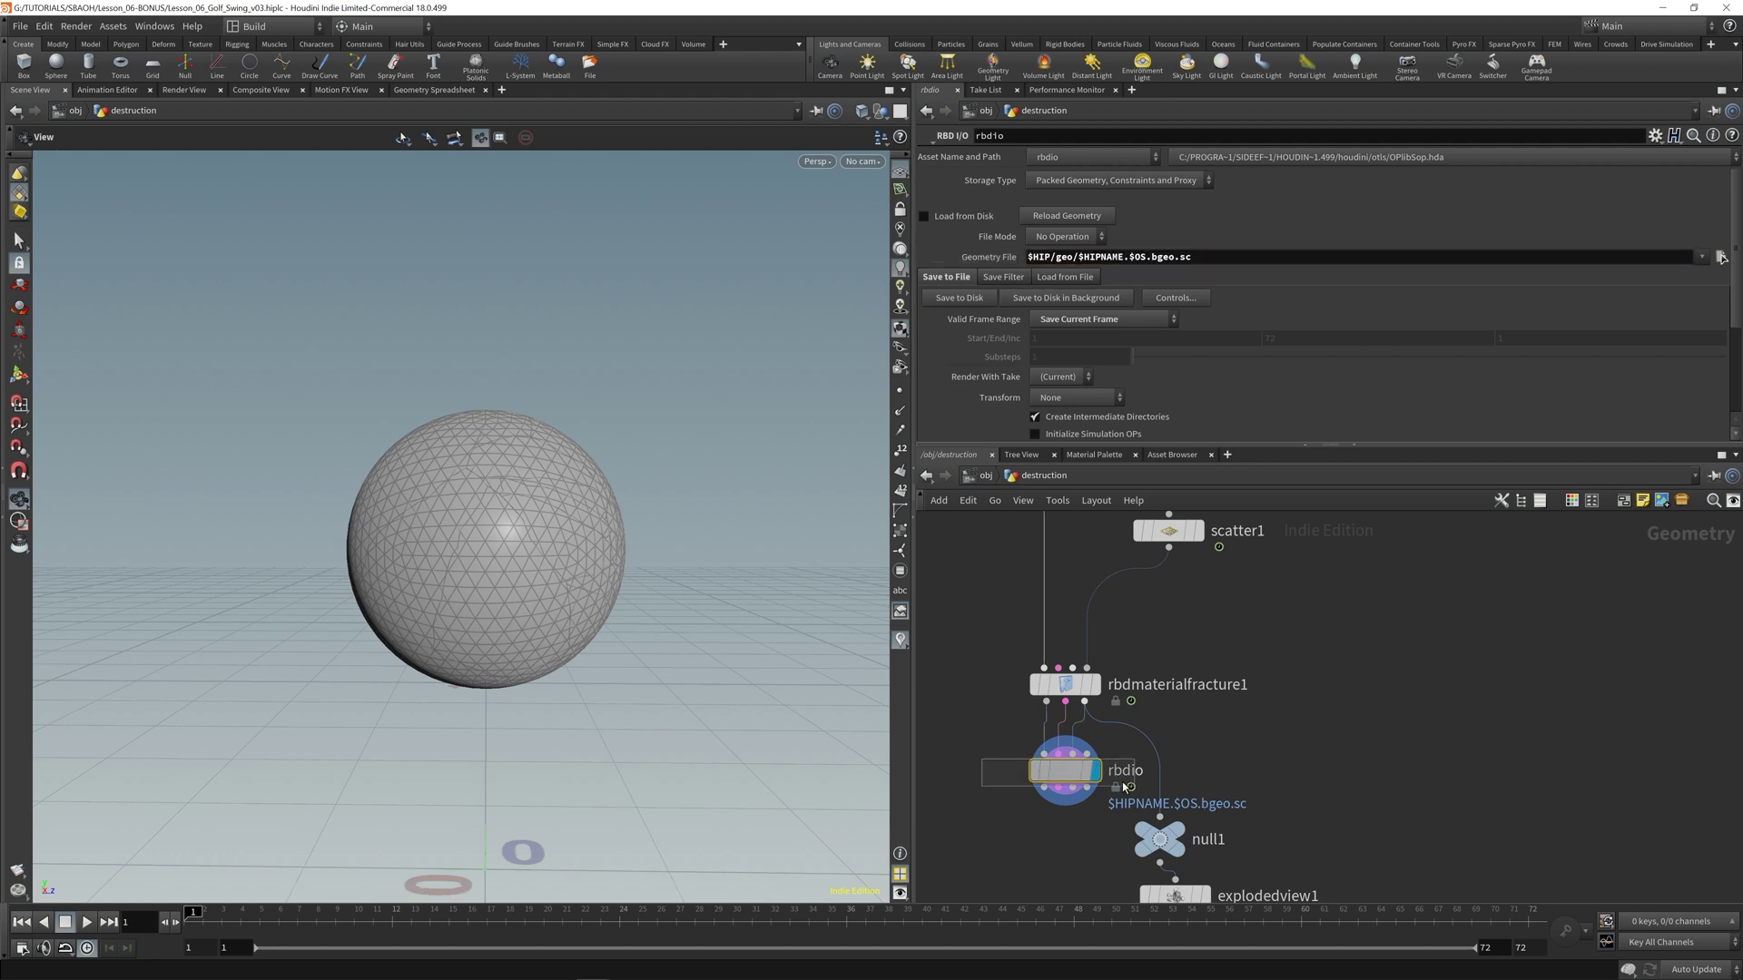
# - Rename the rbdio node to rbd_fracture_cache
pyautogui.click(1088, 773)
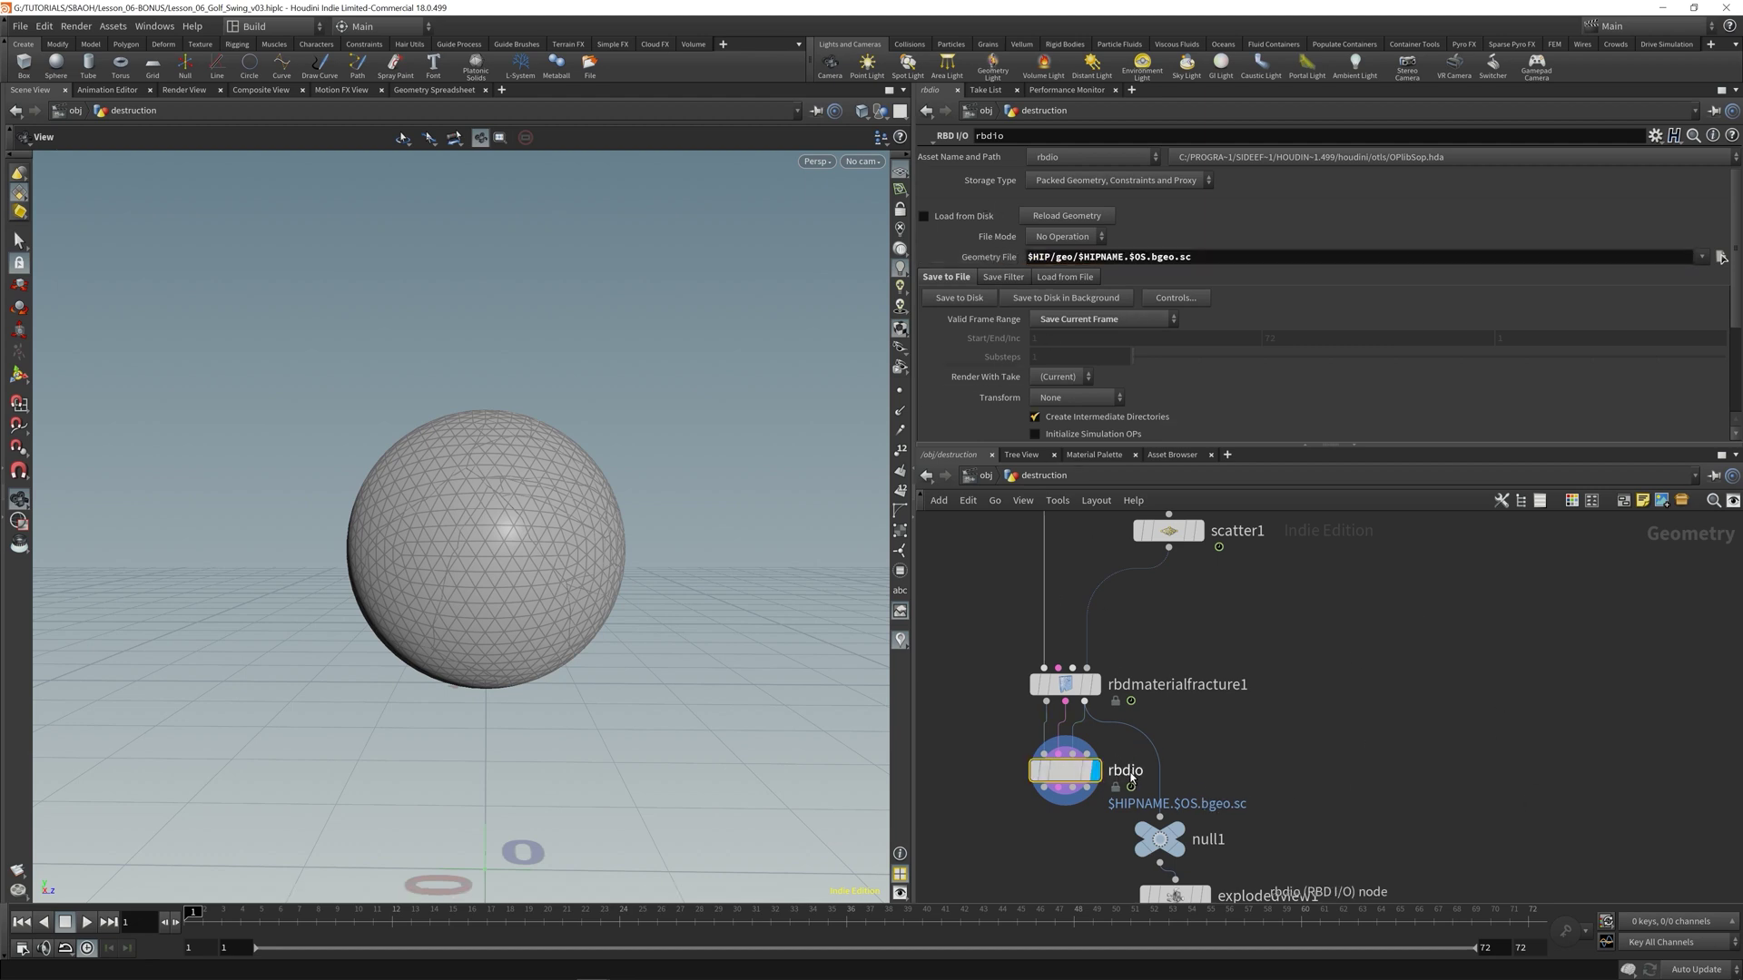
pyautogui.doubleClick(1131, 773)
pyautogui.write('r')
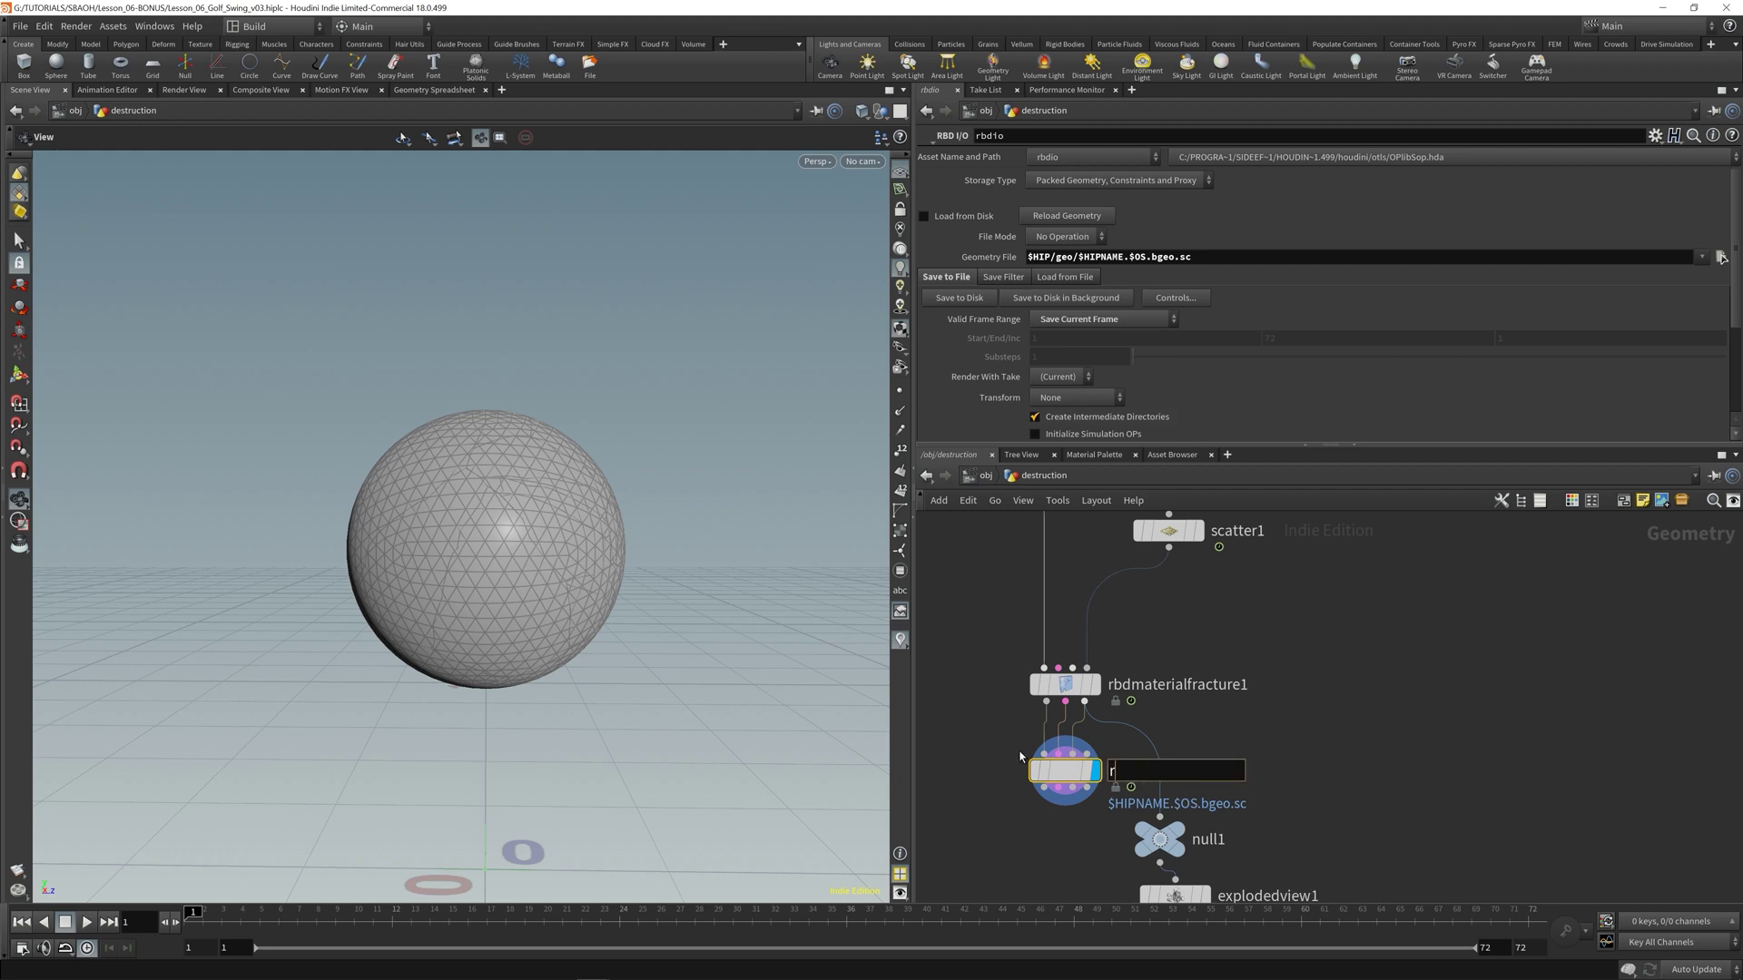
pyautogui.write('bd_fracture_')
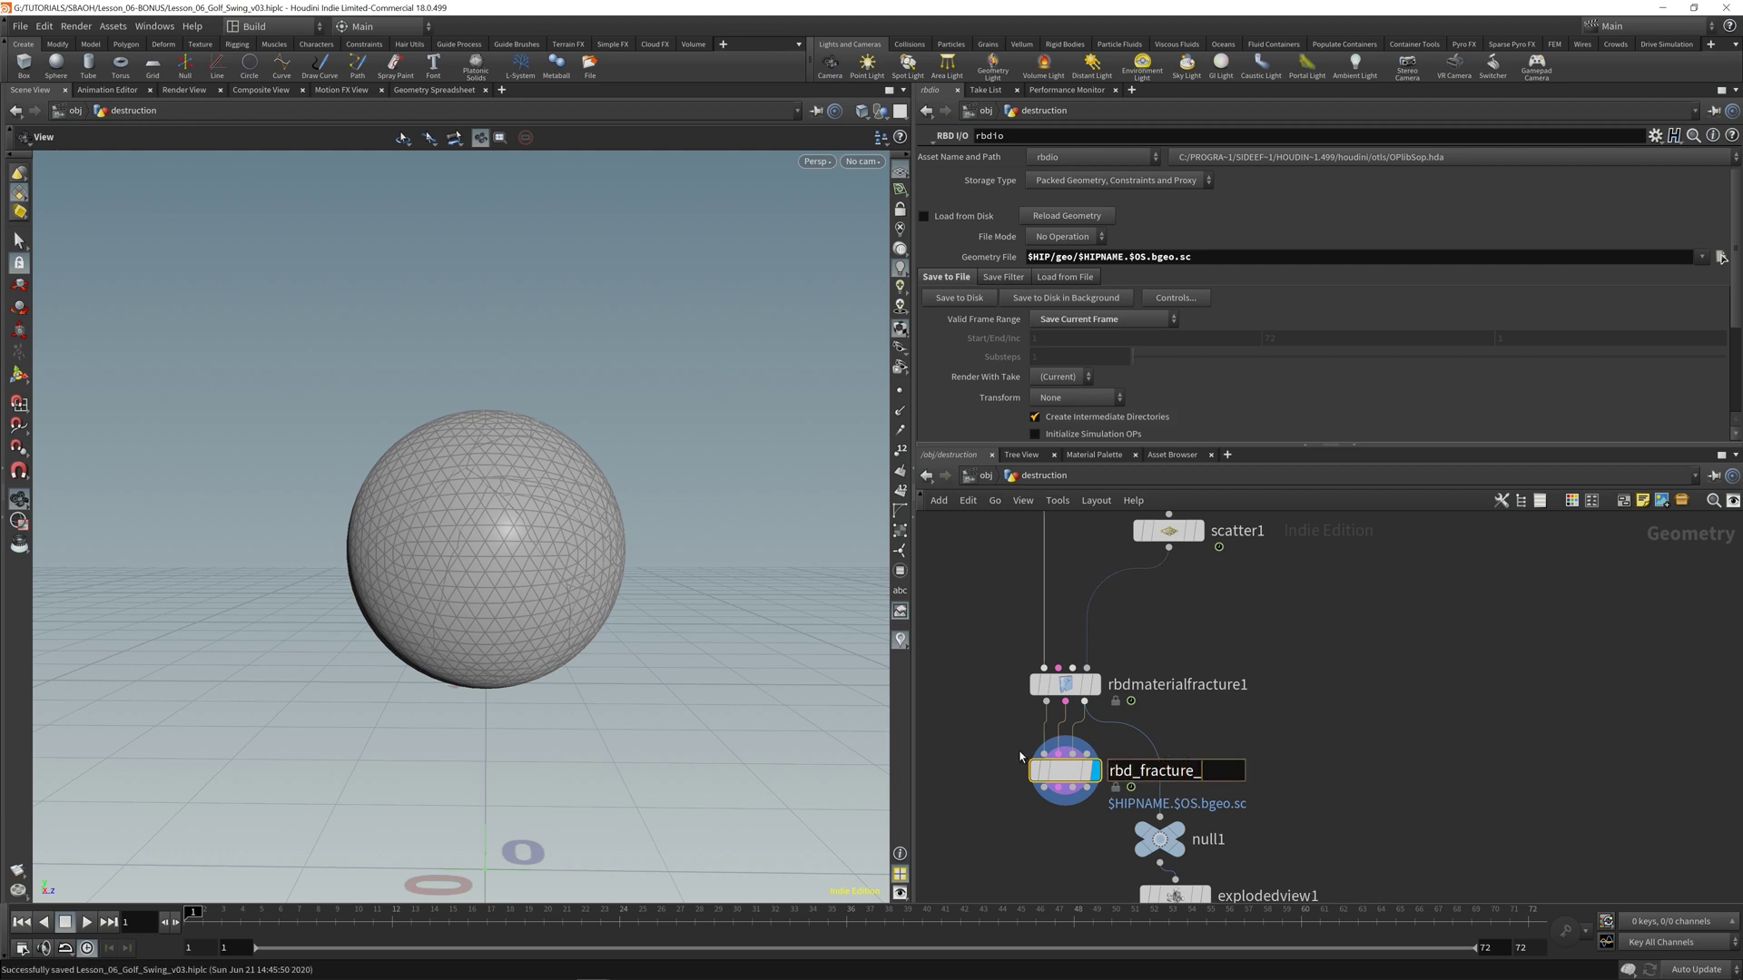
pyautogui.write('cache')
pyautogui.press('Return')
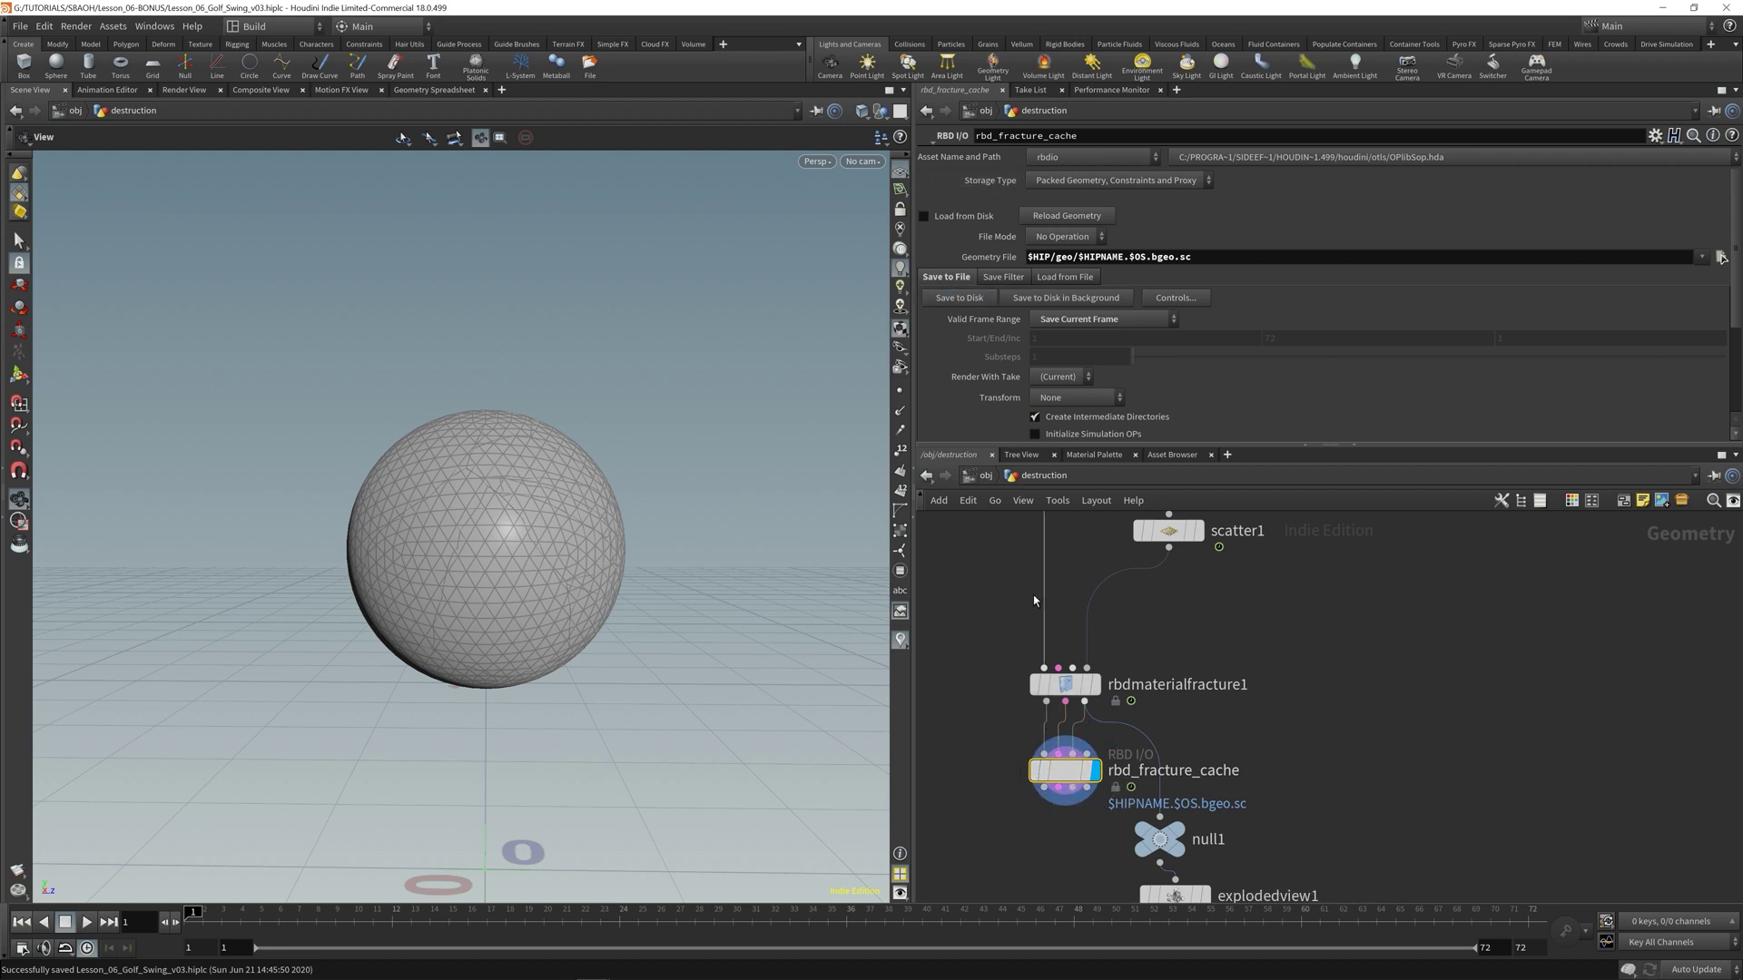
# - Enable Load from Disk on the rbd_fracture_cache node
pyautogui.click(933, 220)
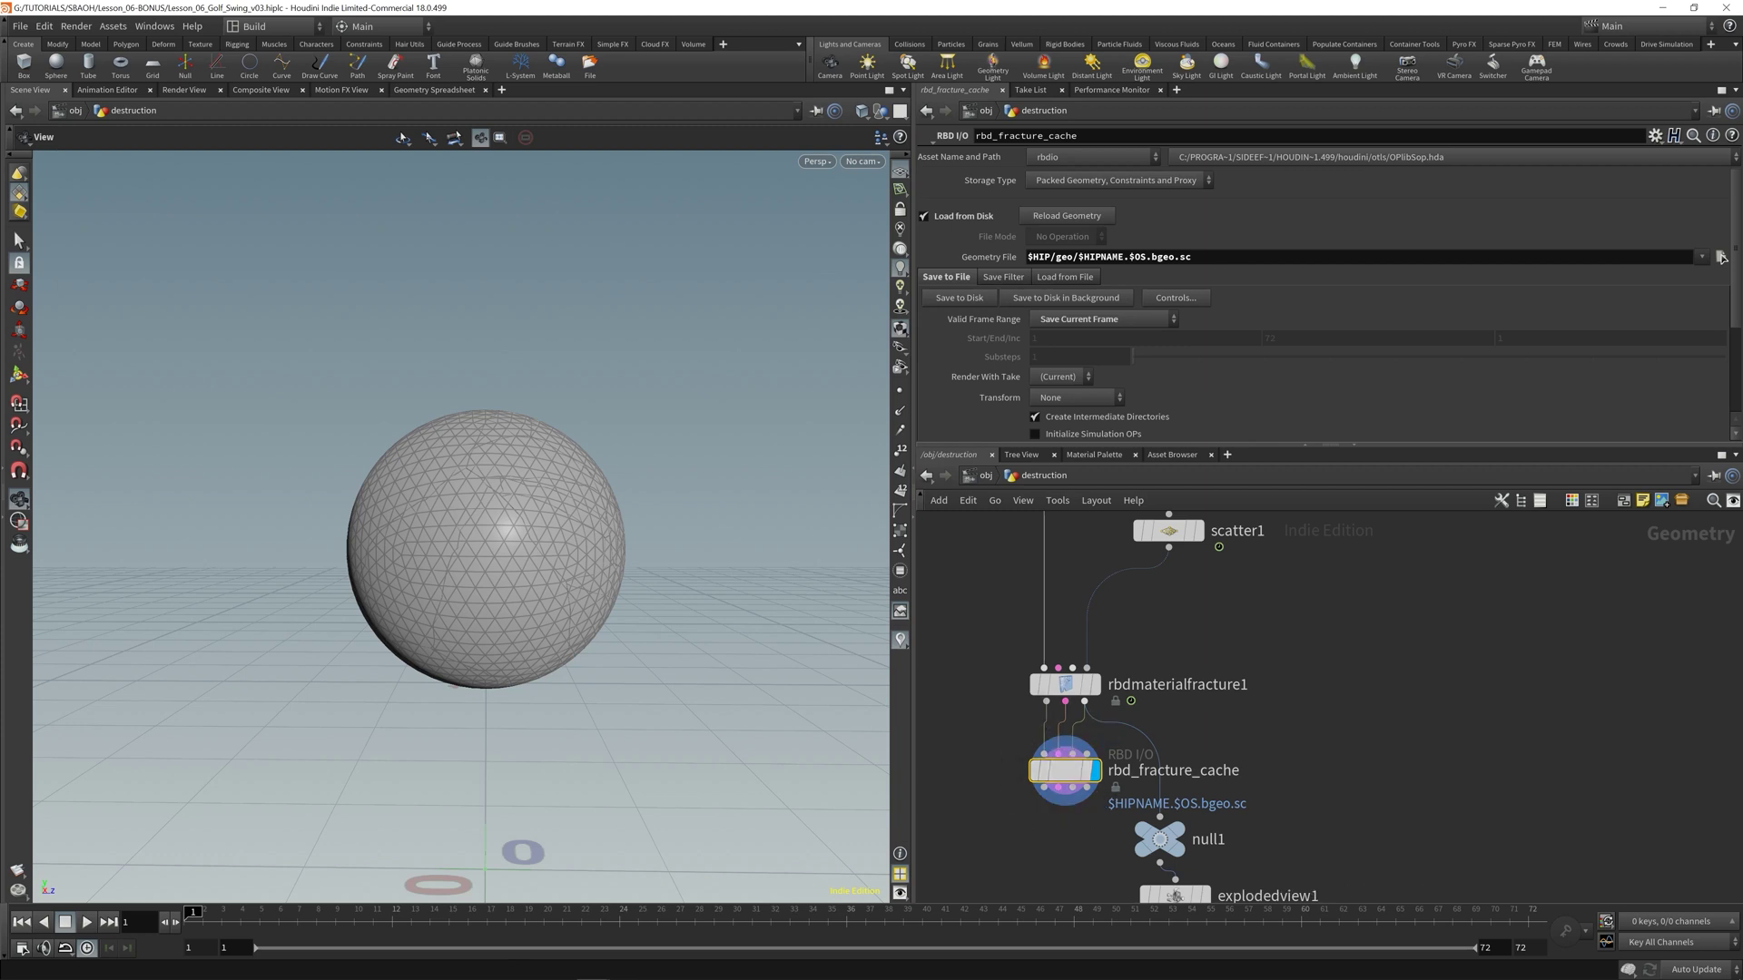
pyautogui.scroll(2, 1145, 713)
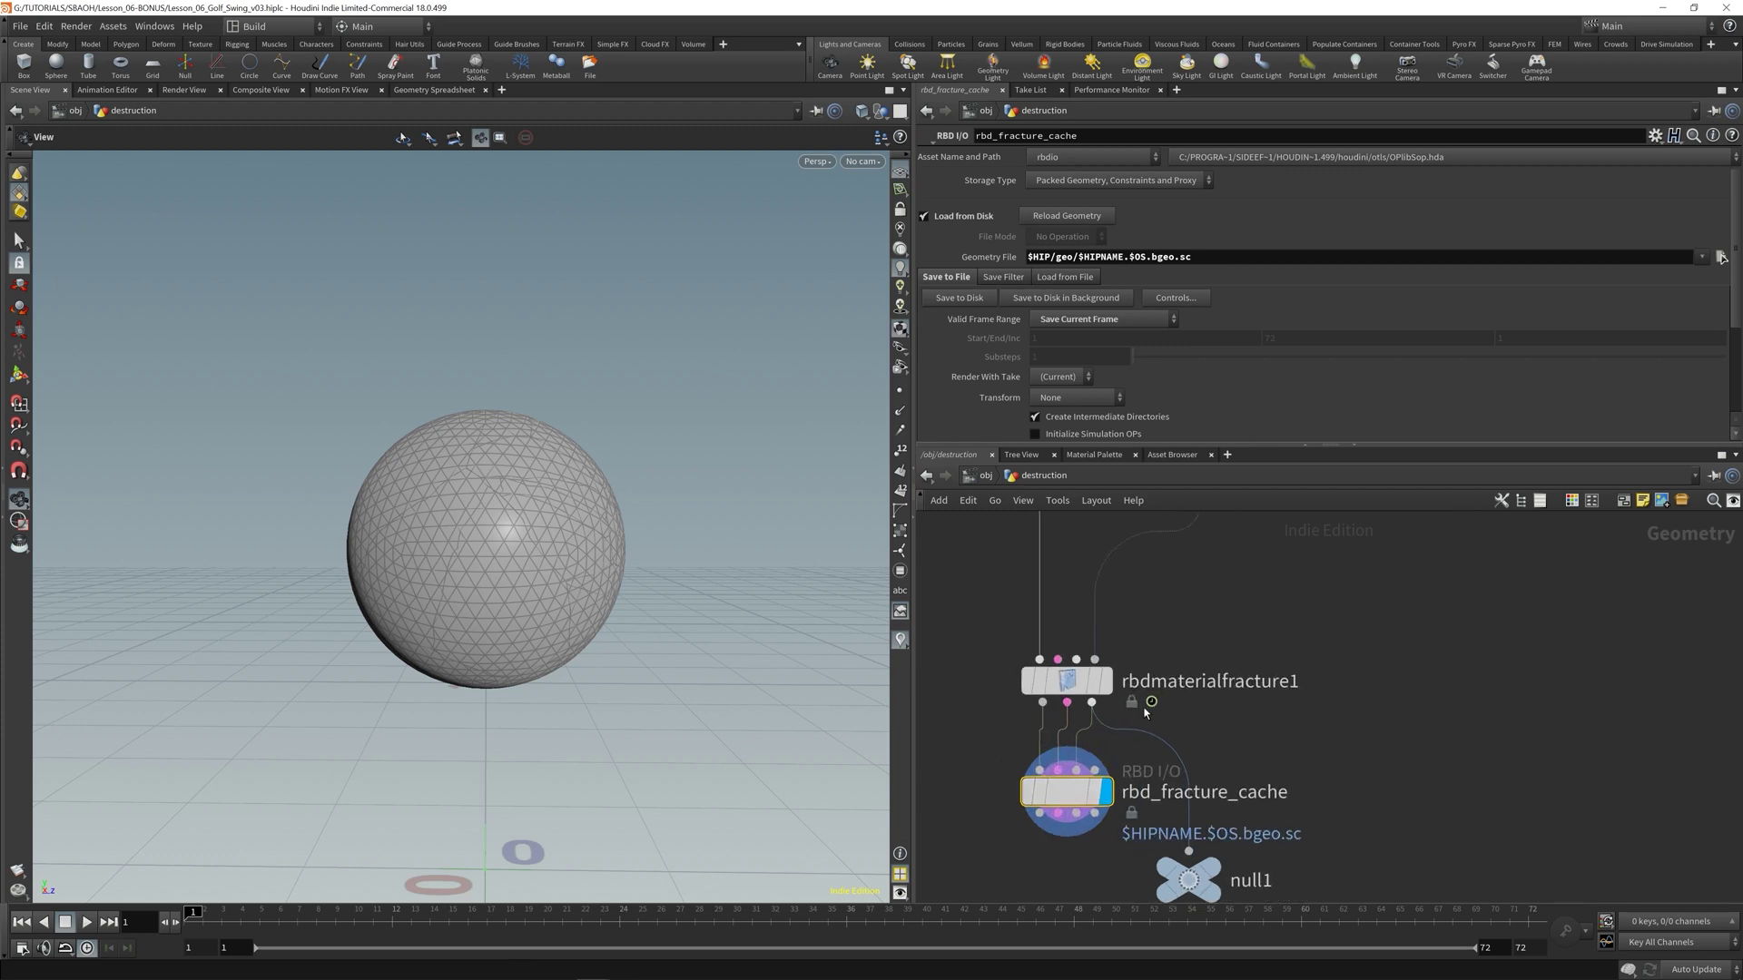
pyautogui.scroll(-2, 1180, 708)
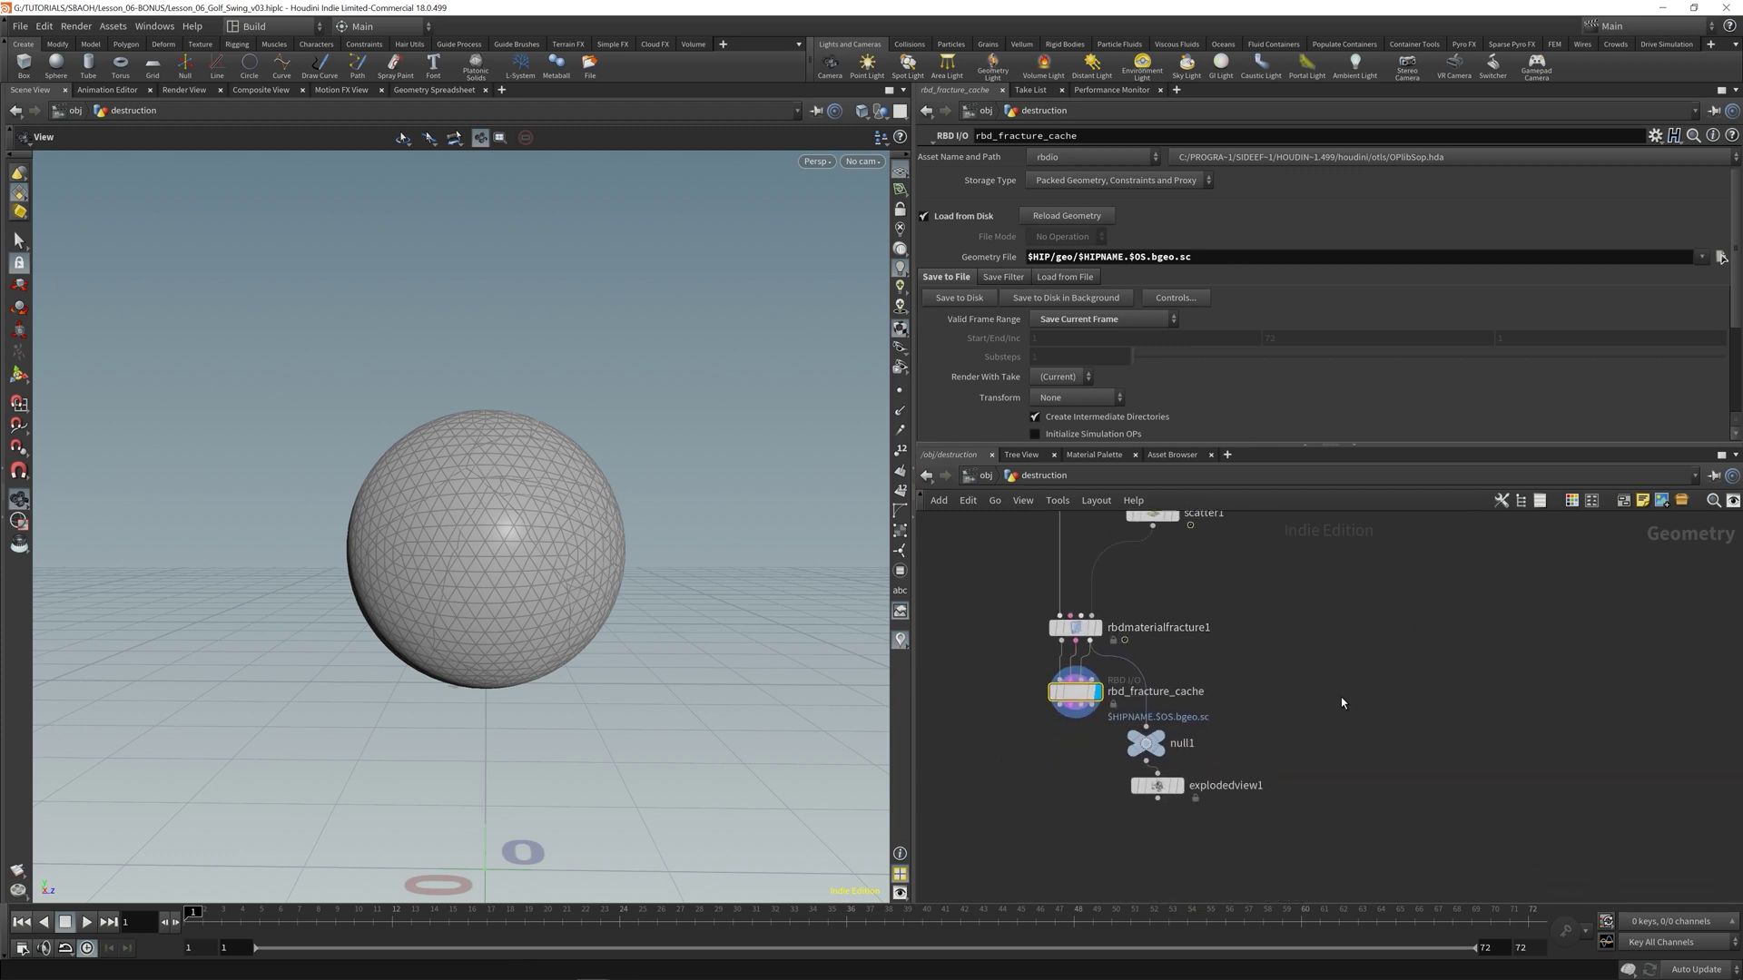
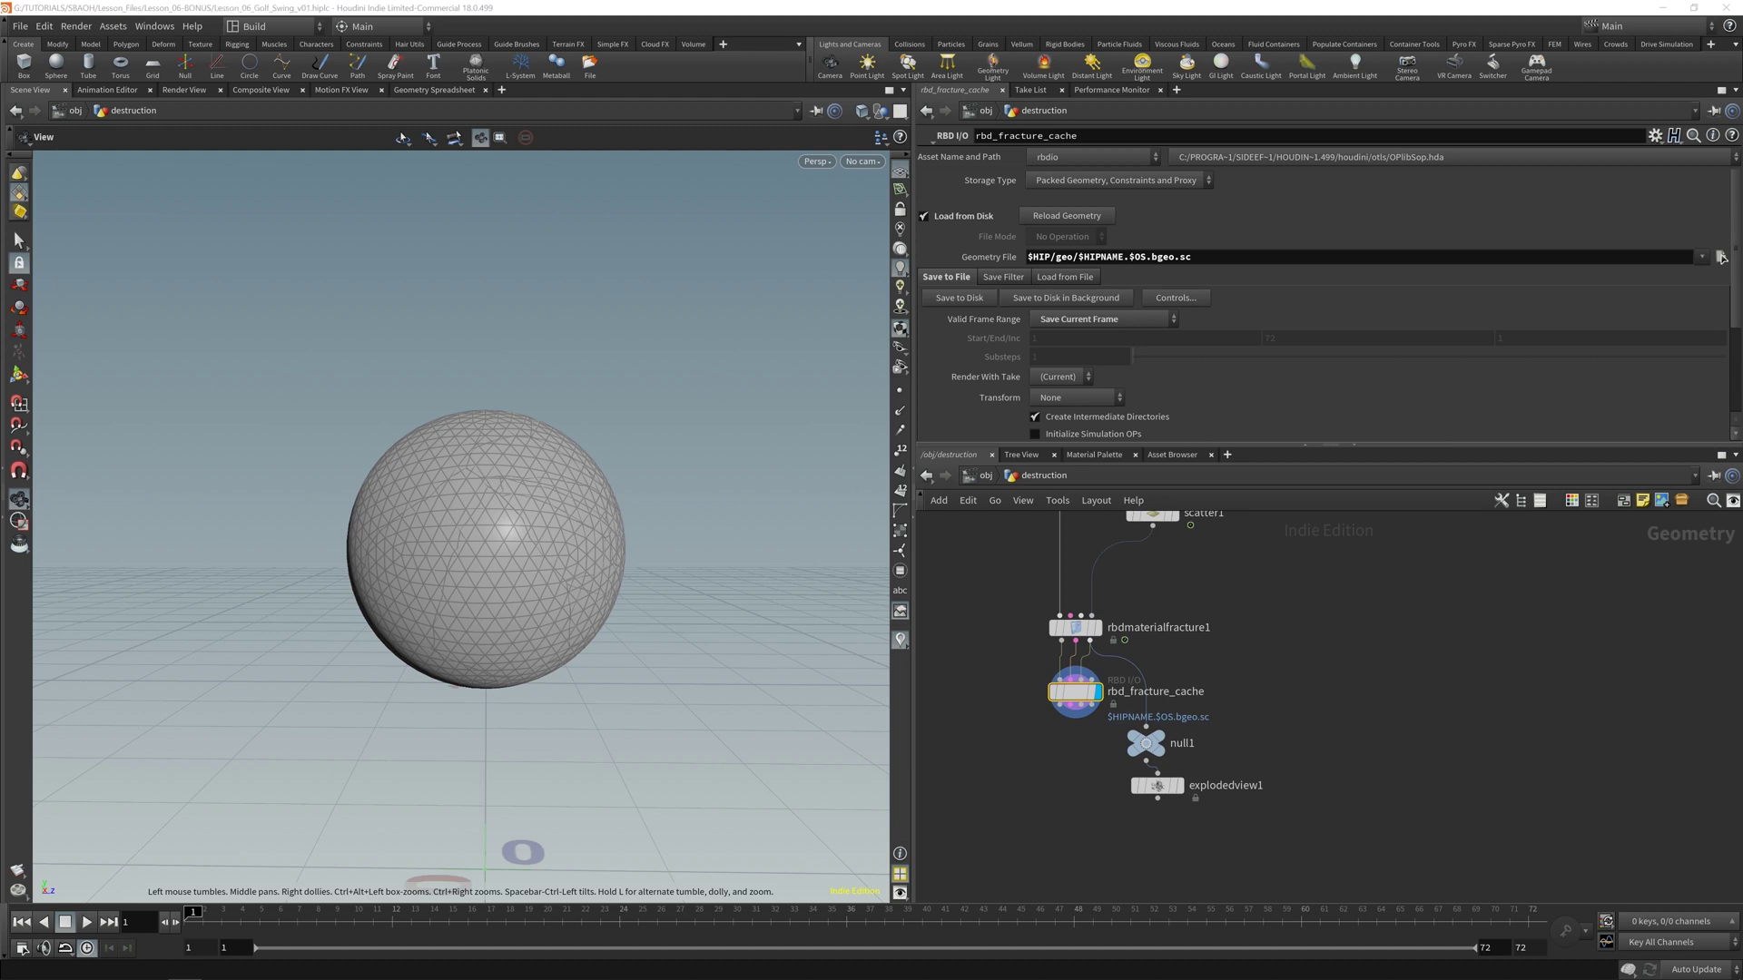
# - Check the fracture cache file in the project's geo folder in File Explorer, and save the scene
pyautogui.moveTo(1741, 429); pyautogui.dragTo(743, 343)
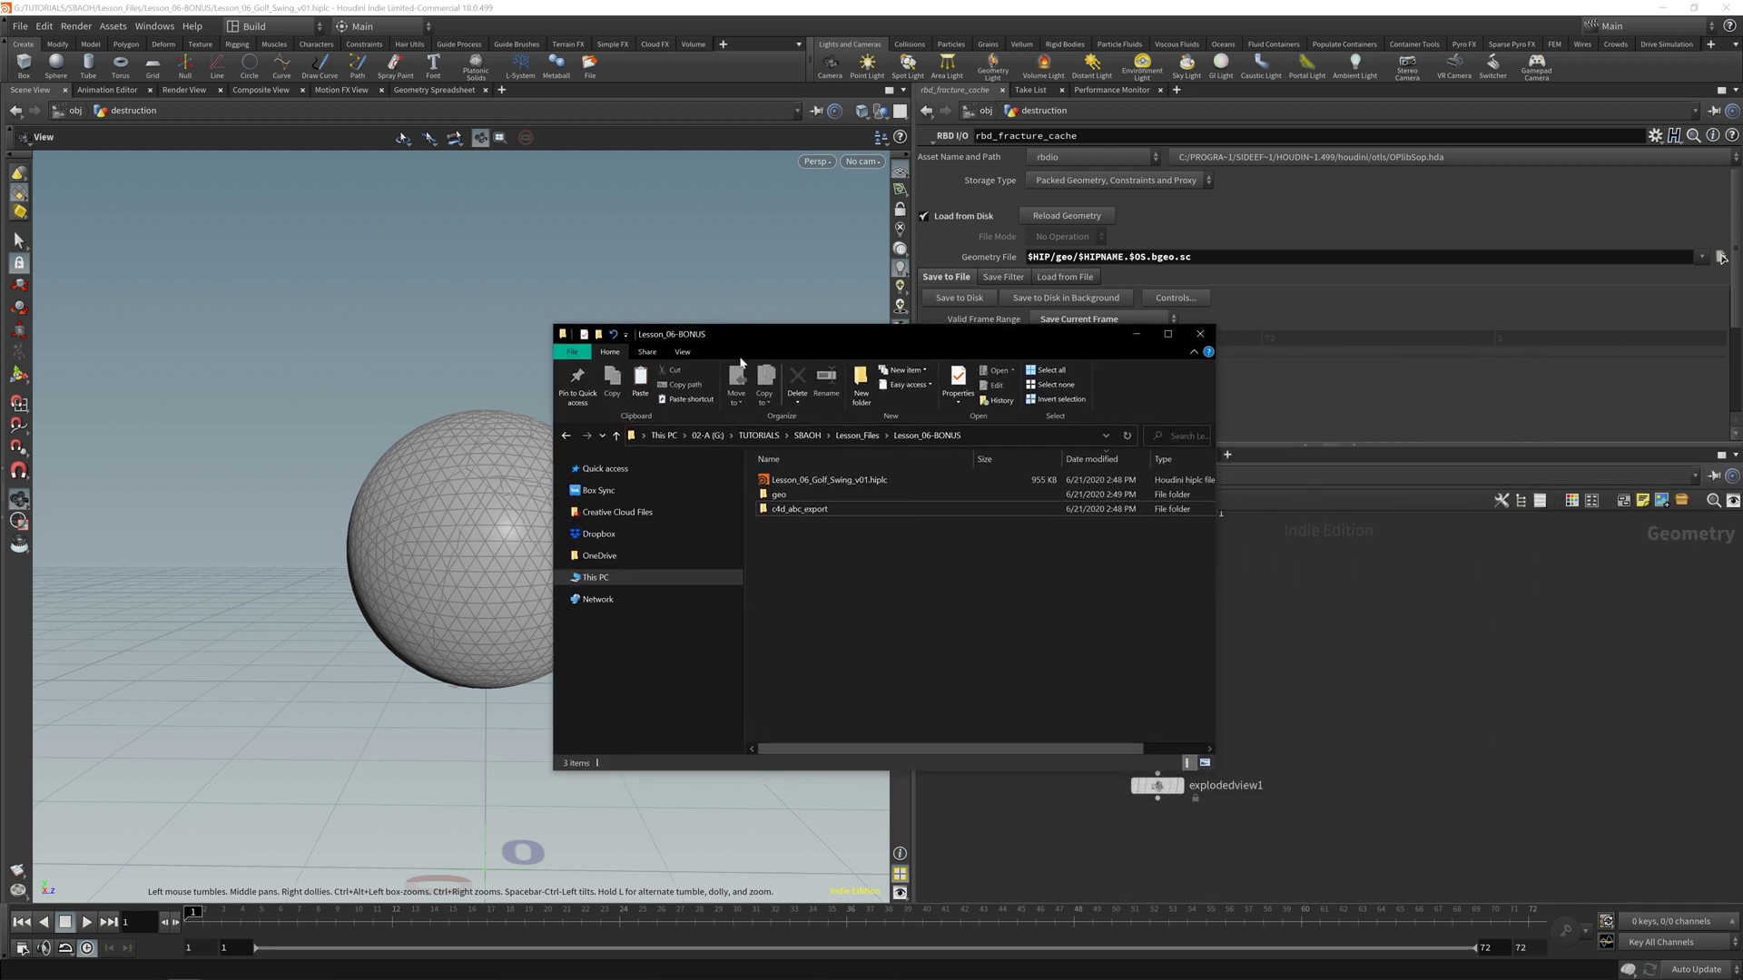
pyautogui.doubleClick(777, 494)
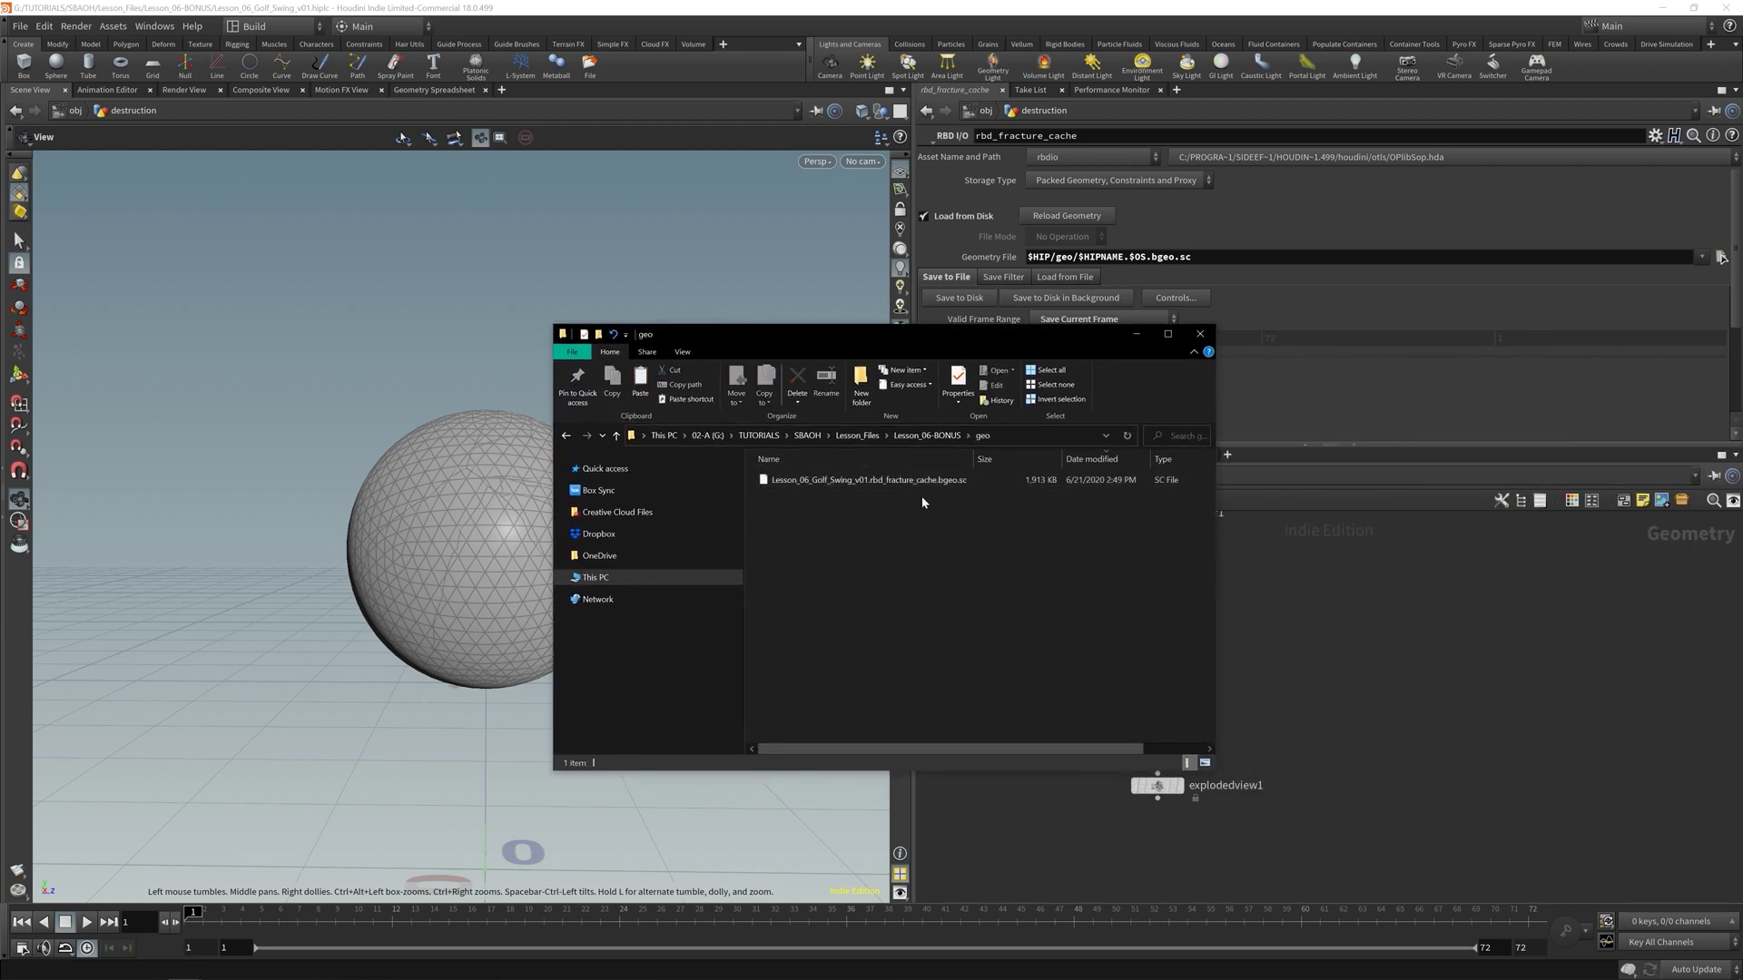
pyautogui.hotkey('ctrl', 's')
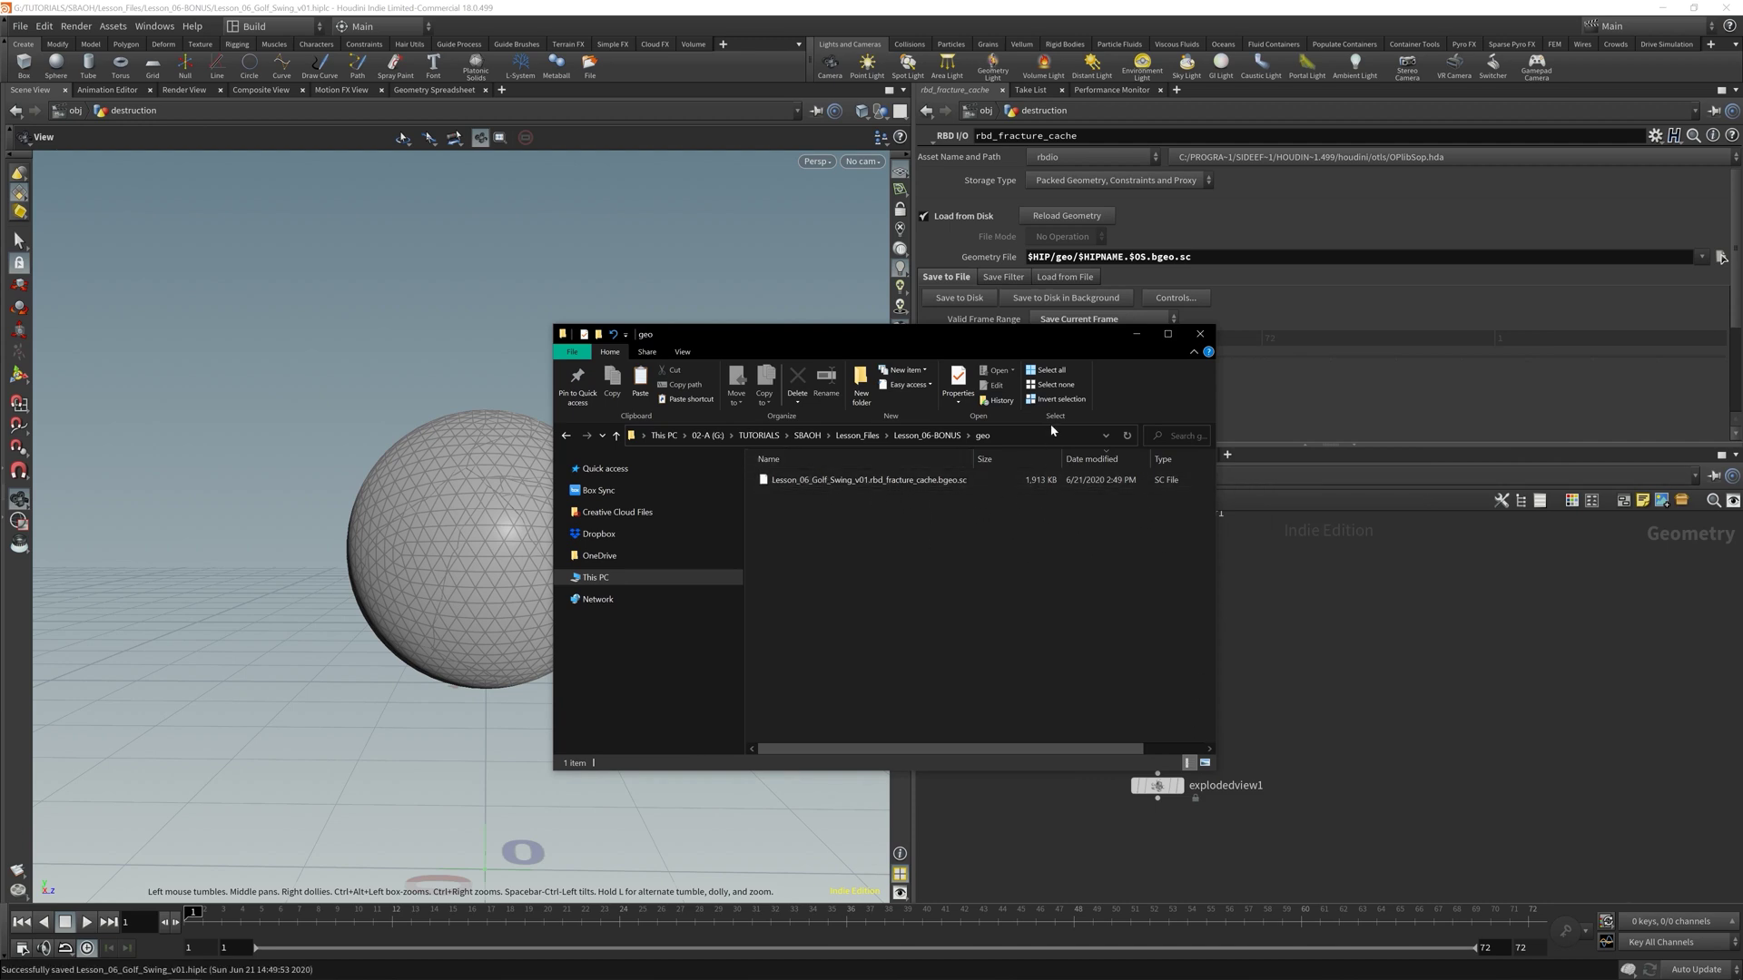
pyautogui.moveTo(999, 341); pyautogui.dragTo(1742, 345)
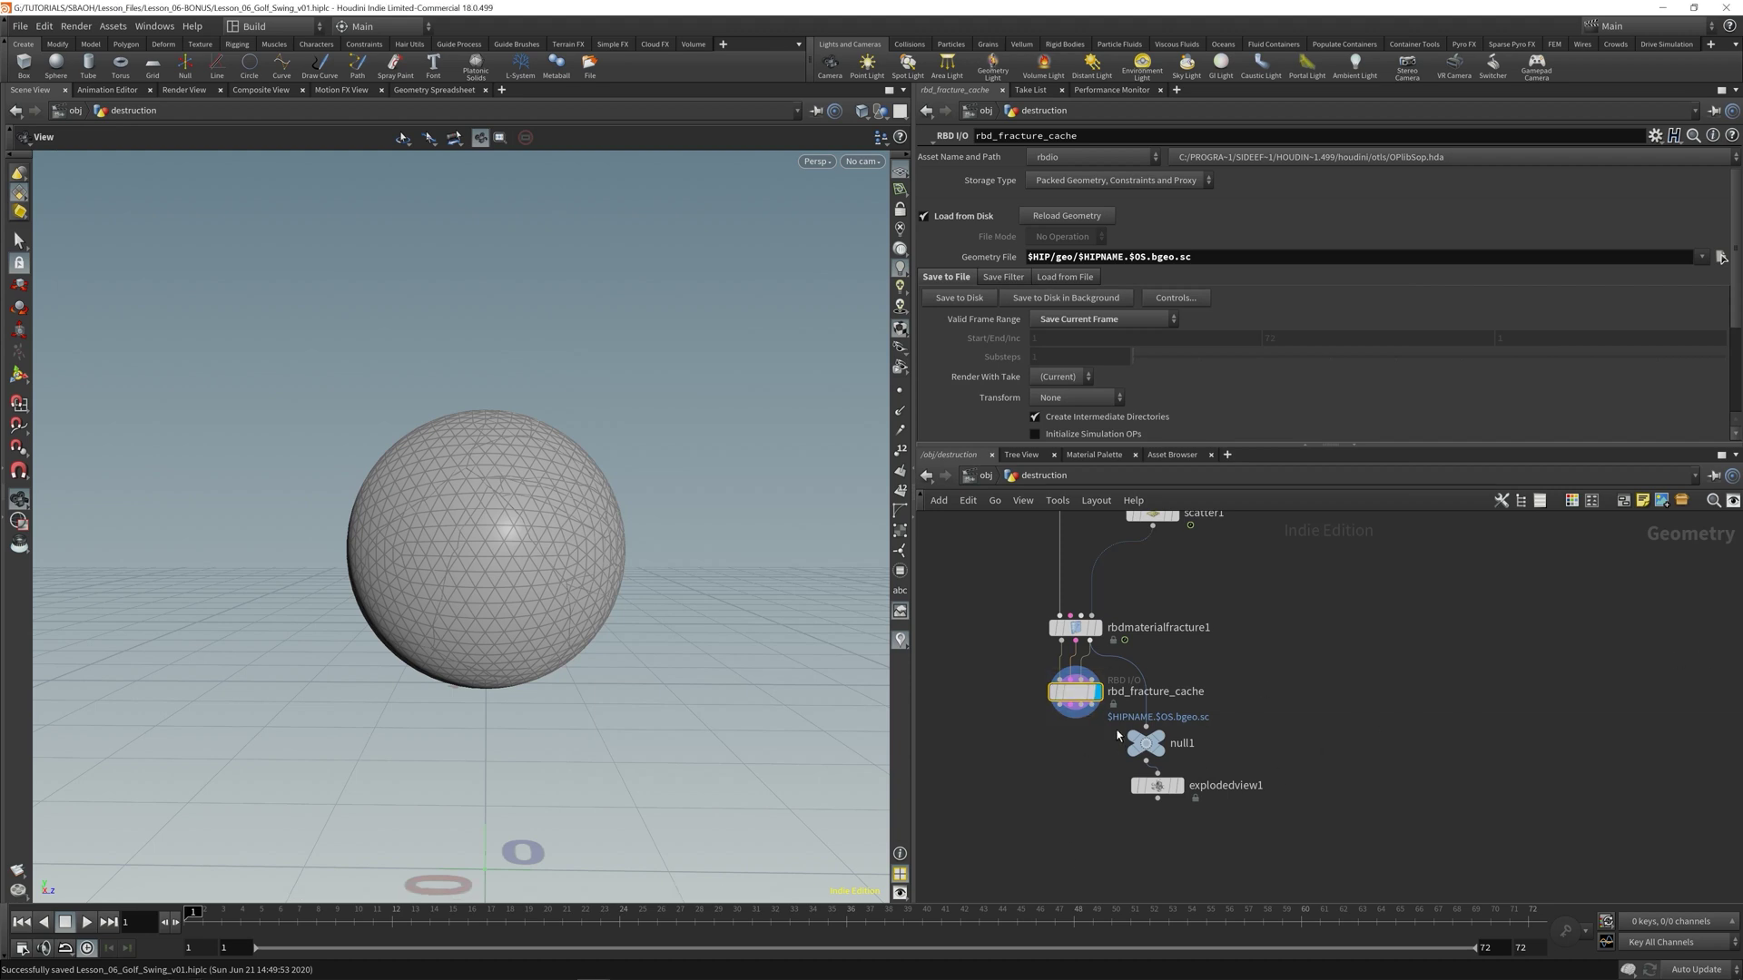
# - Move the null1 and explodedview1 nodes together to clear the space below rbd_fracture_cache
pyautogui.click(1076, 627)
pyautogui.click(1089, 698)
pyautogui.click(1076, 627)
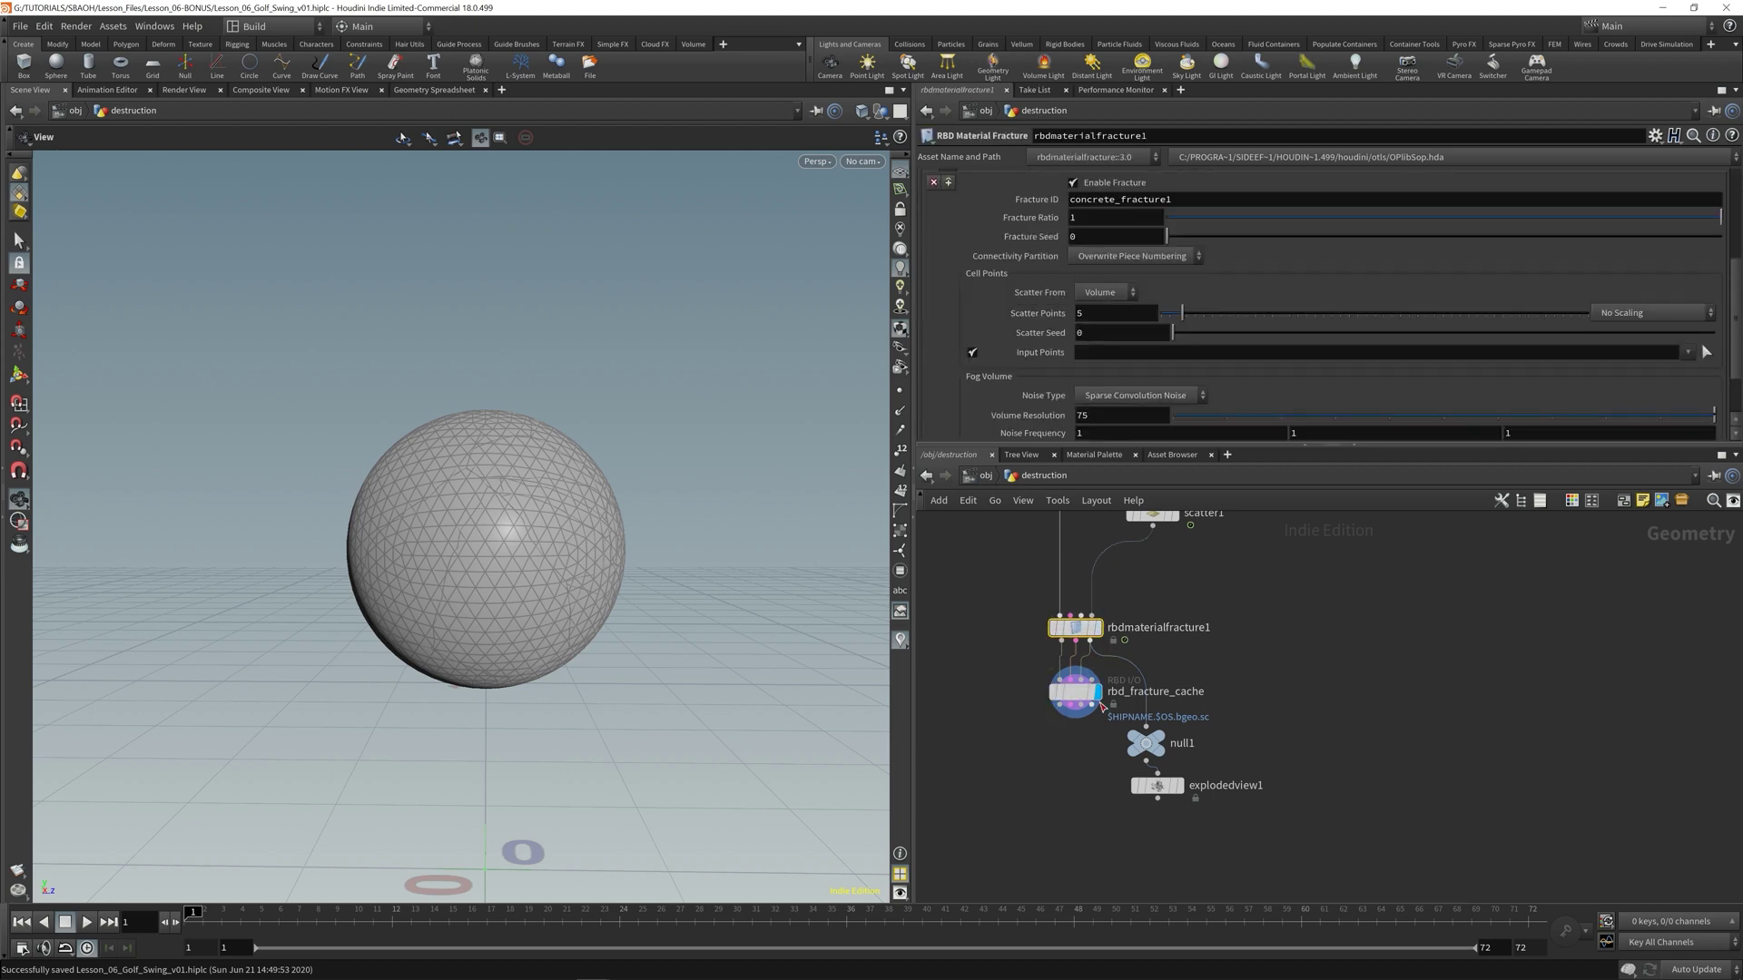
pyautogui.moveTo(1079, 754); pyautogui.dragTo(1233, 798)
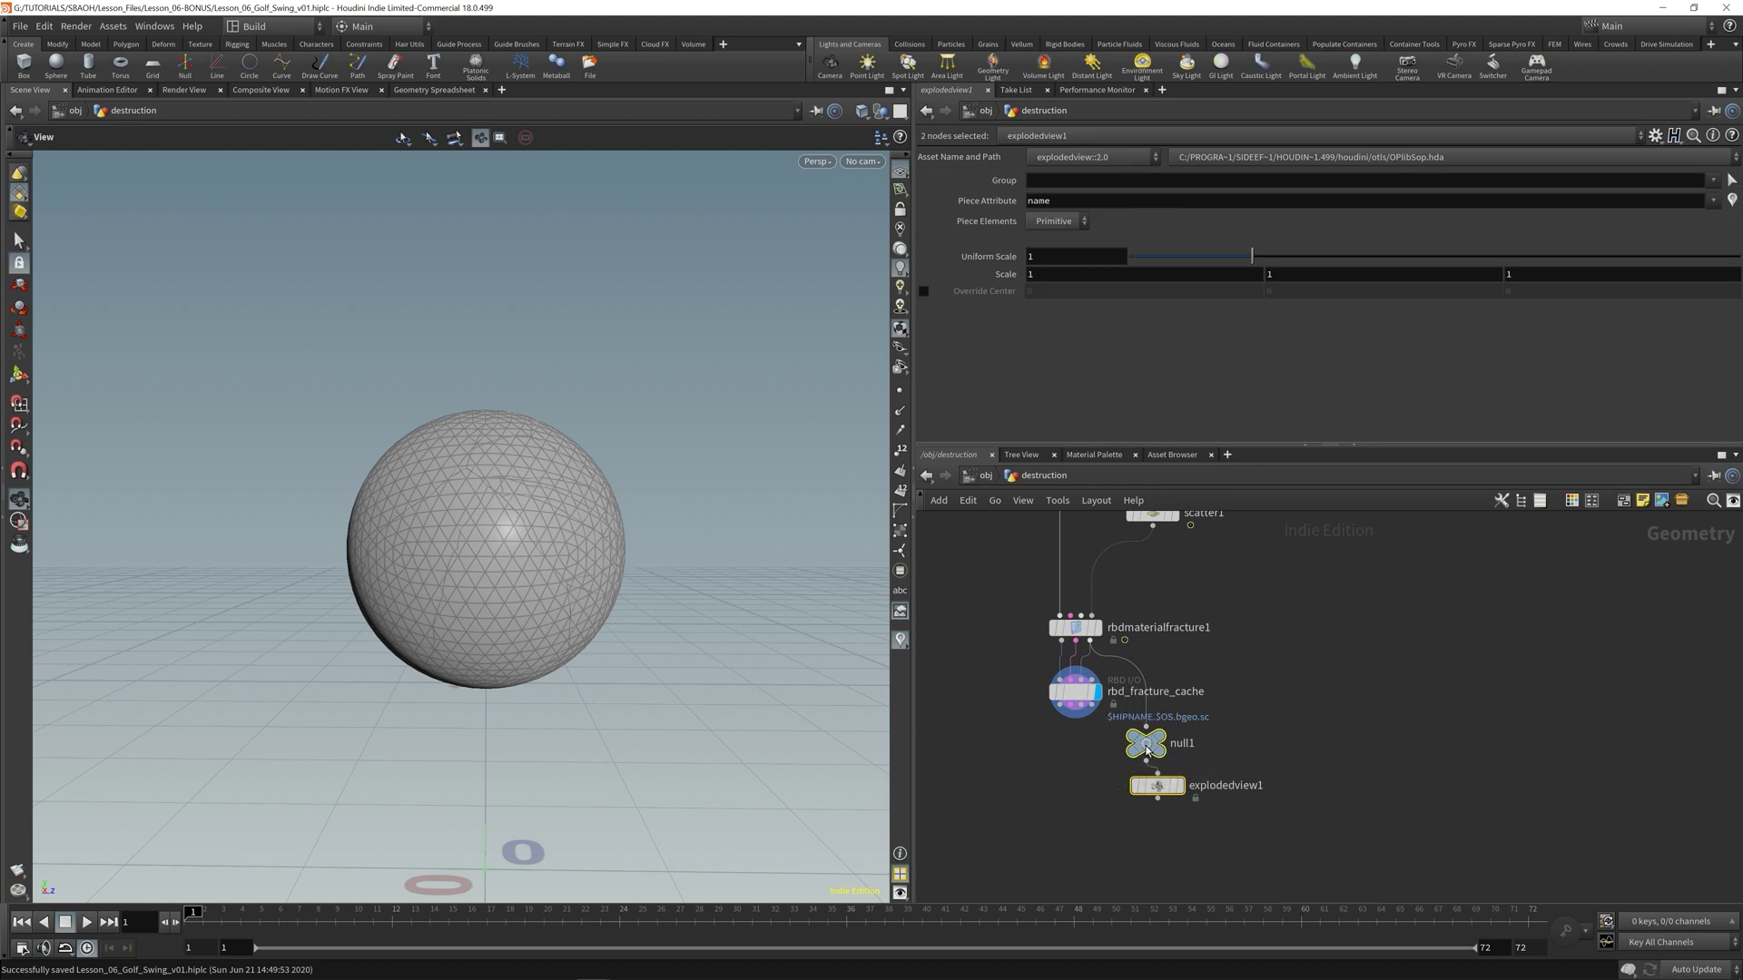
pyautogui.moveTo(1145, 742); pyautogui.dragTo(1225, 750)
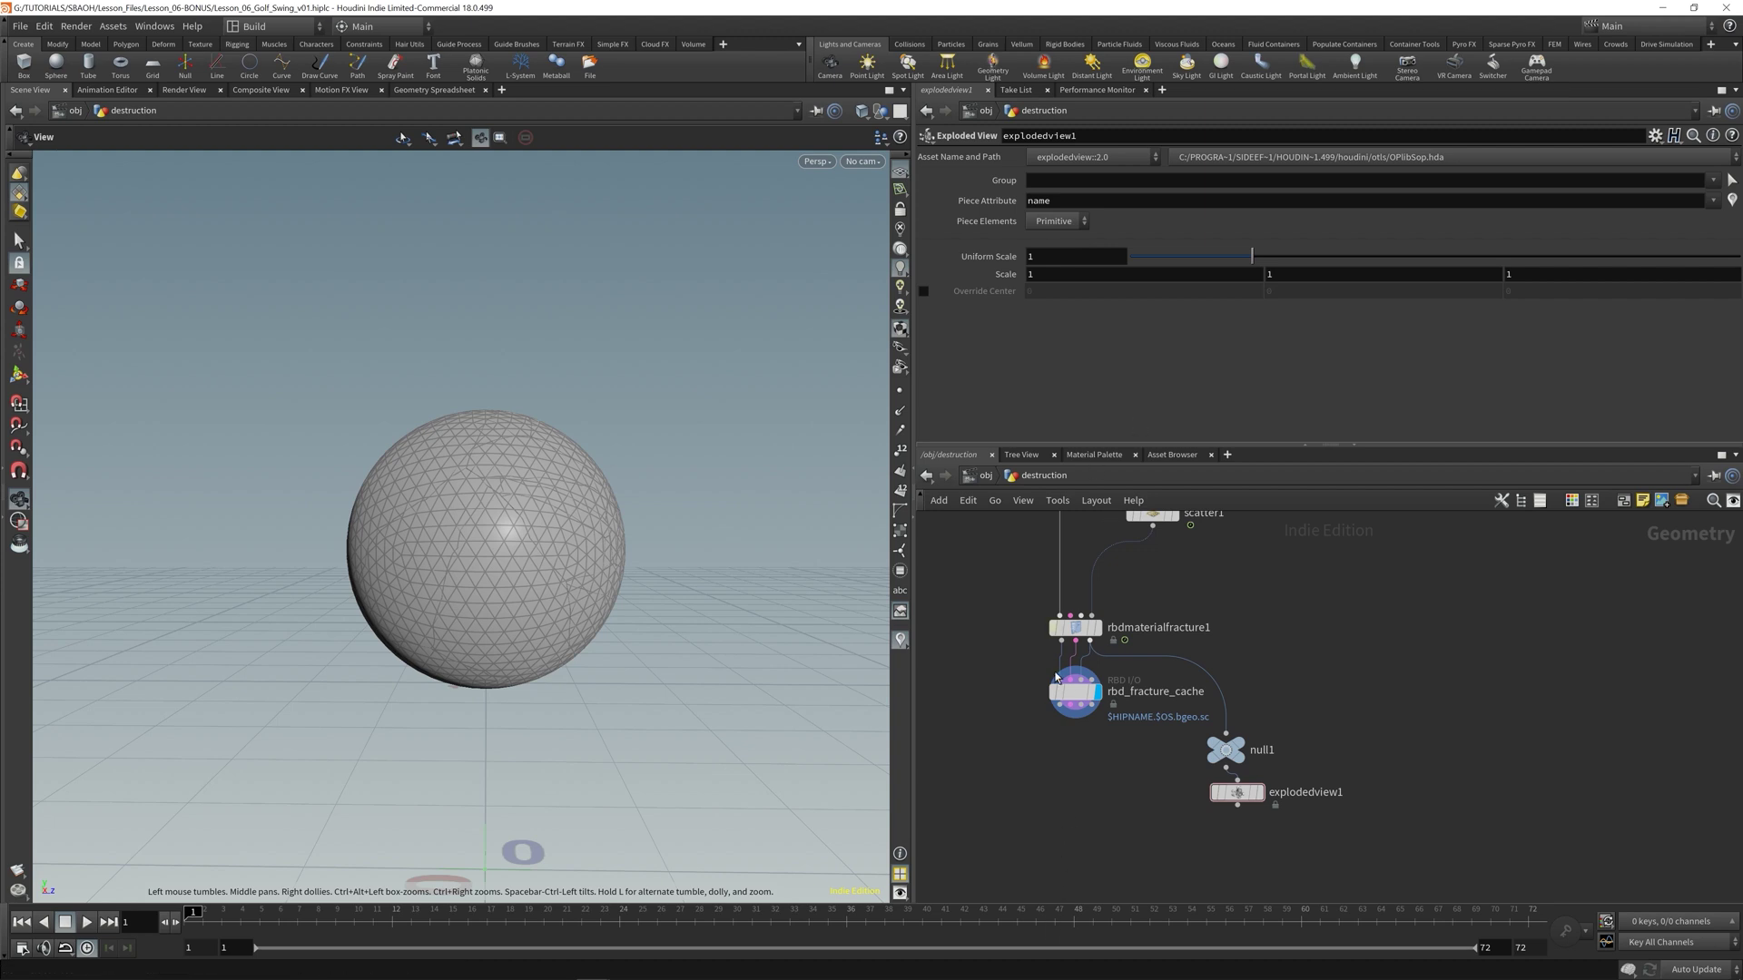
# - Add an RBD Bullet Solver node below rbd_fracture_cache
pyautogui.press('Tab')
pyautogui.write('rbd')
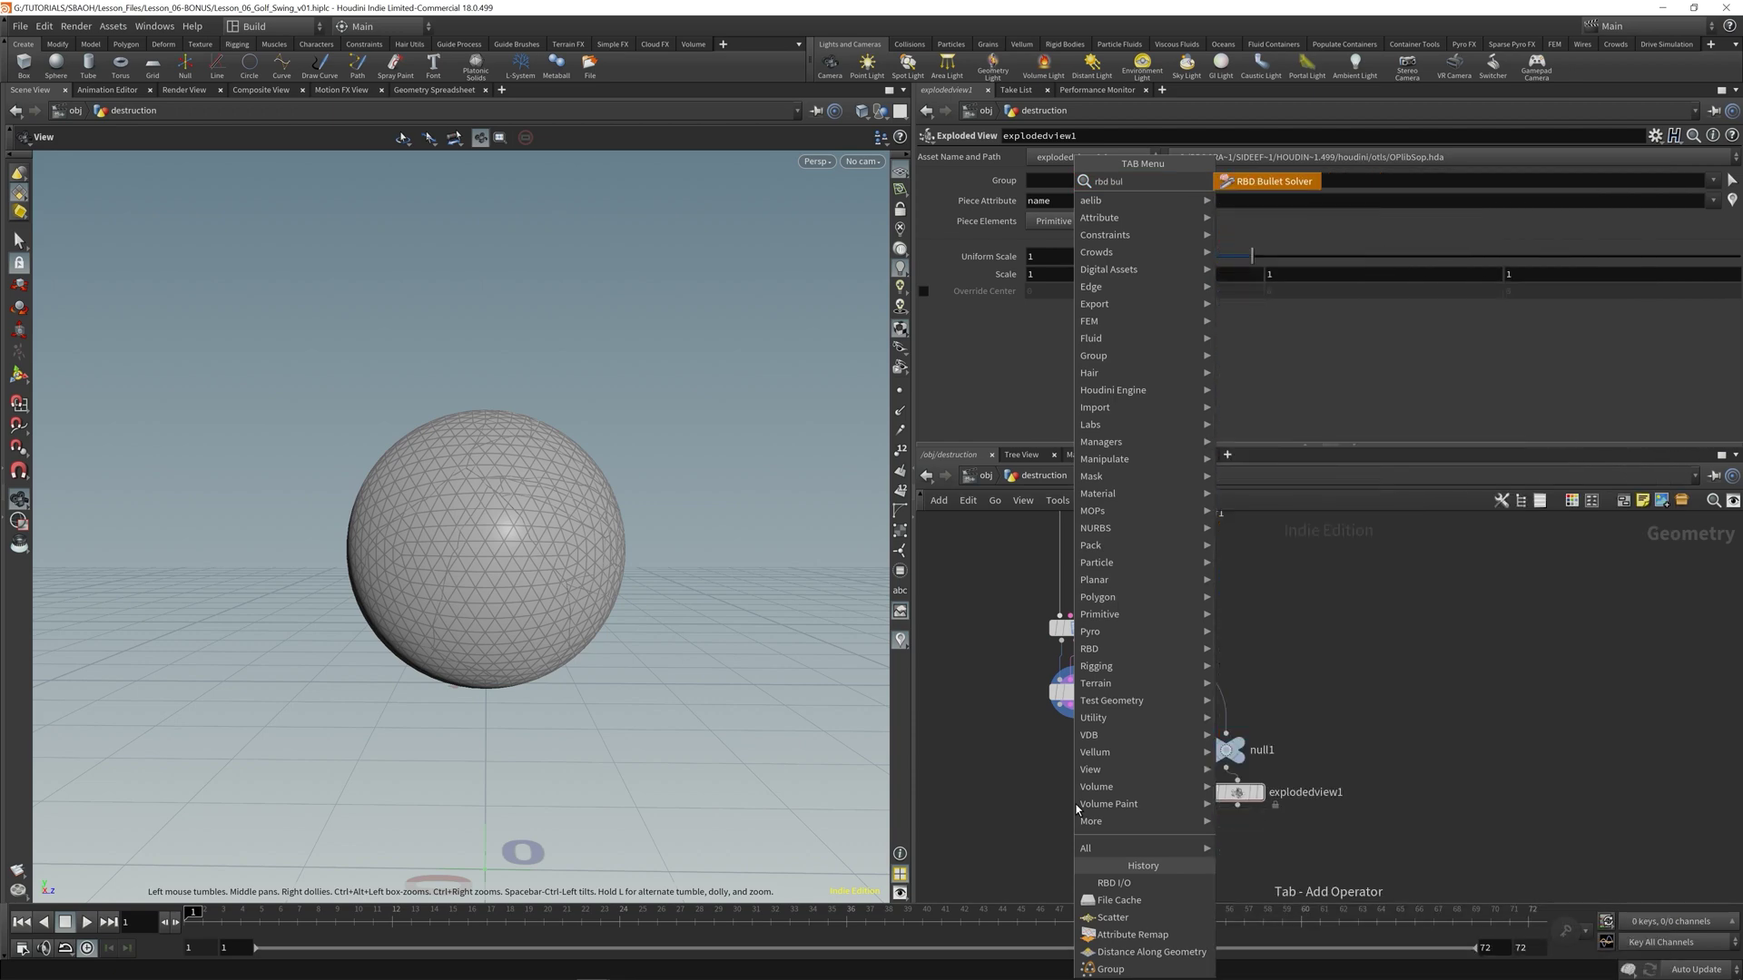
pyautogui.press('Return')
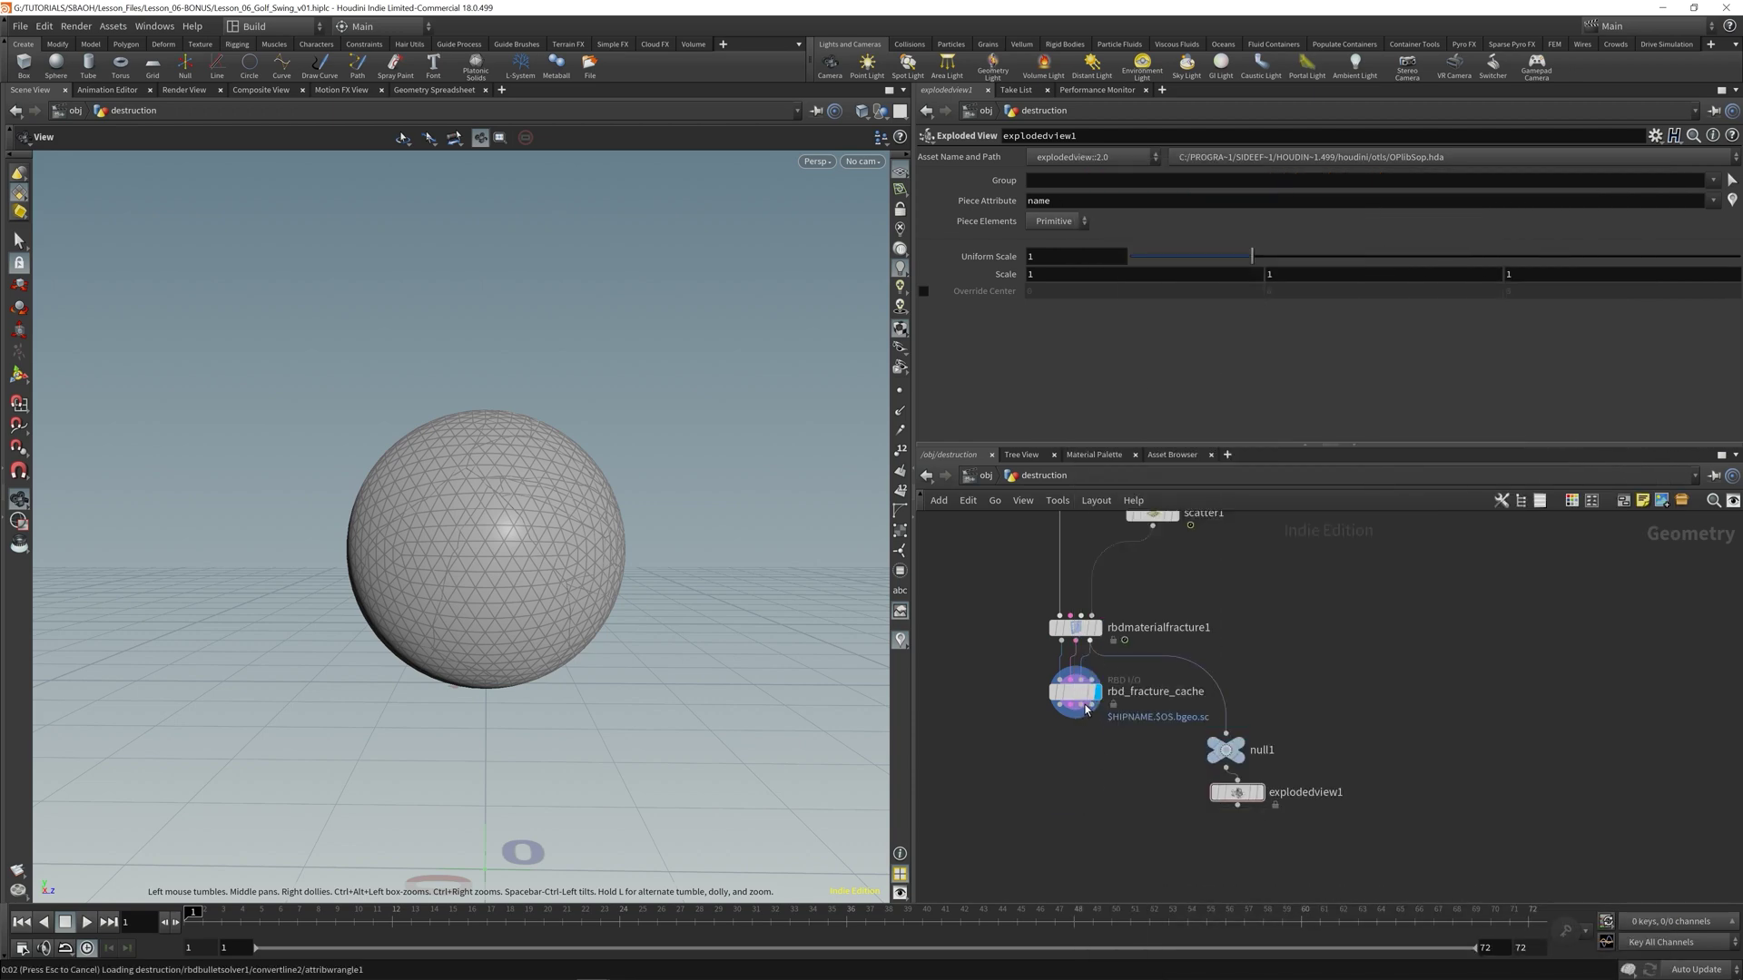
pyautogui.click(1079, 807)
pyautogui.scroll(3, 1056, 777)
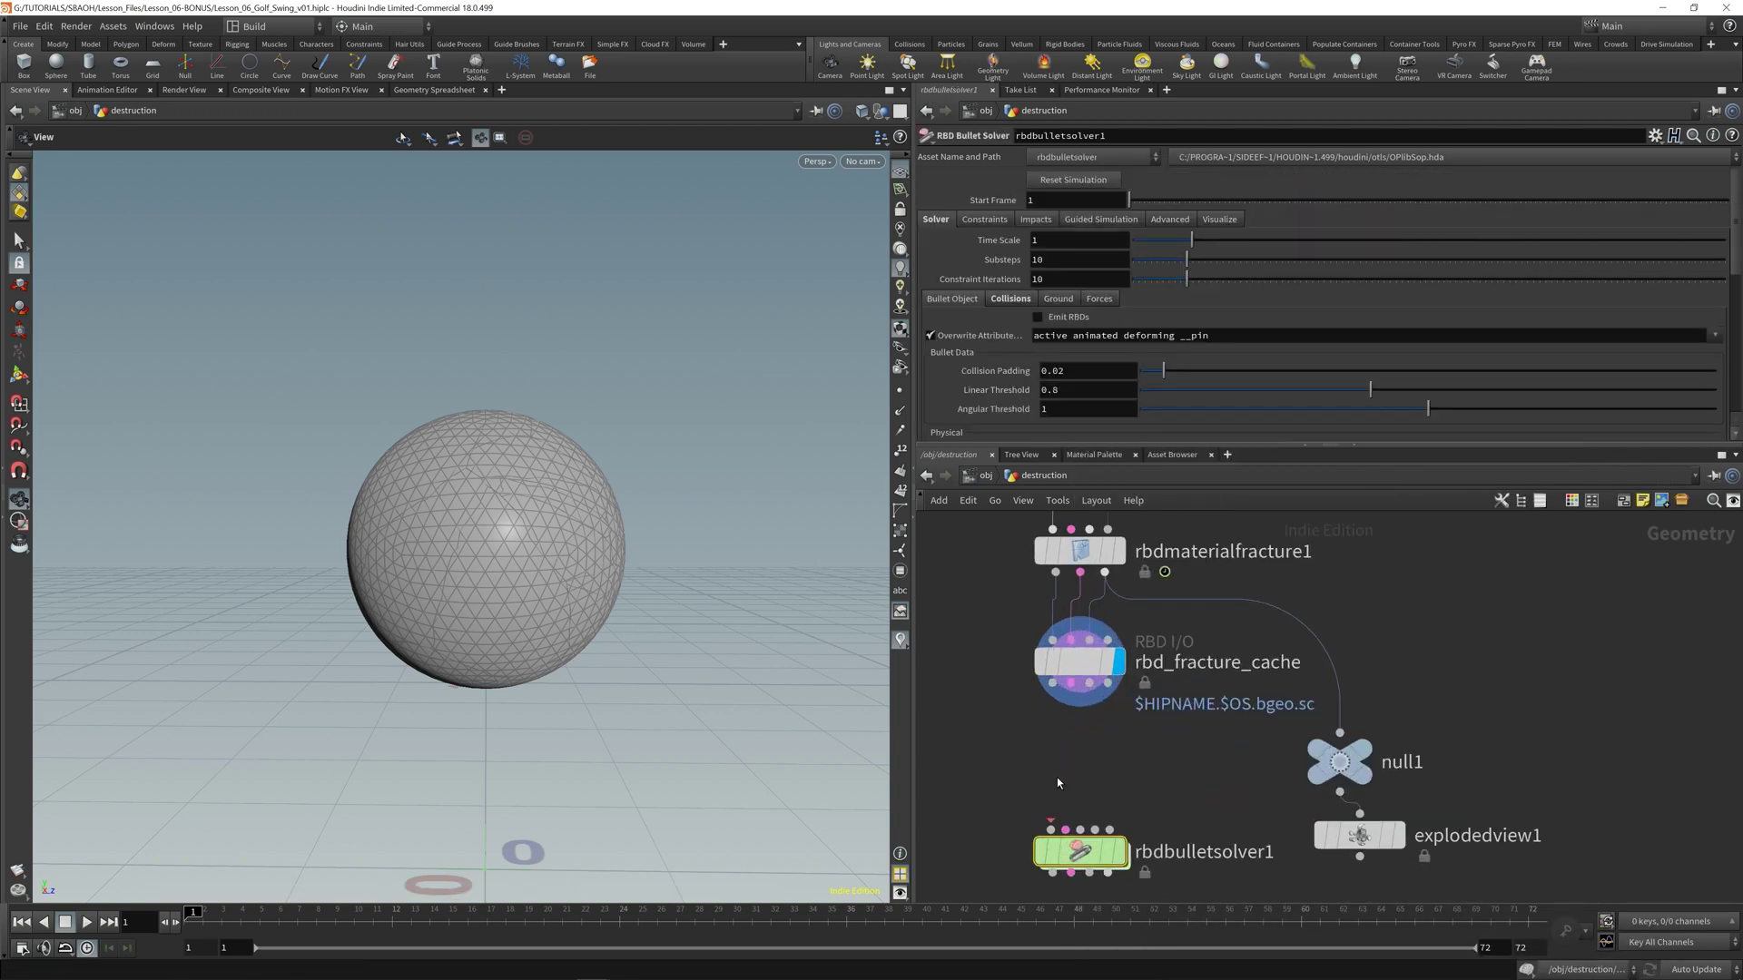
# - Wire the first three outputs of rbd_fracture_cache into the matching rbdbulletsolver1 inputs and move the solver closer beneath it
pyautogui.click(1097, 828)
pyautogui.click(1051, 828)
pyautogui.moveTo(1071, 682); pyautogui.dragTo(1065, 829)
pyautogui.moveTo(1090, 682); pyautogui.dragTo(1080, 828)
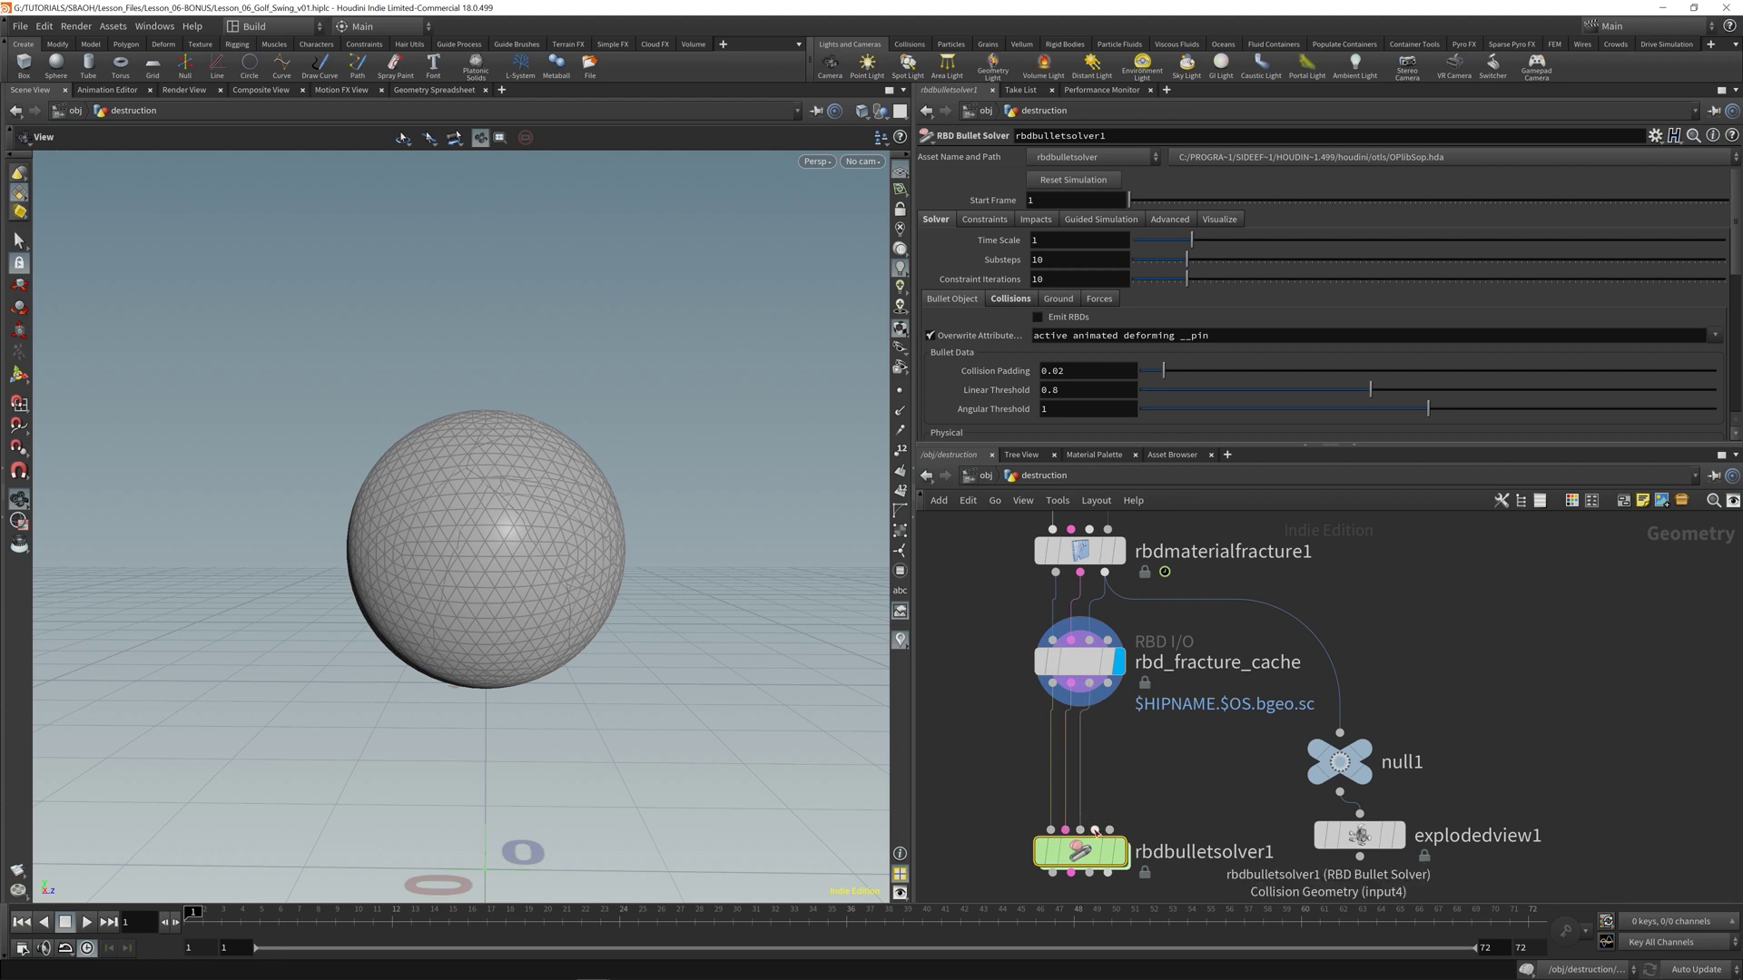
pyautogui.moveTo(1102, 852); pyautogui.dragTo(1100, 793)
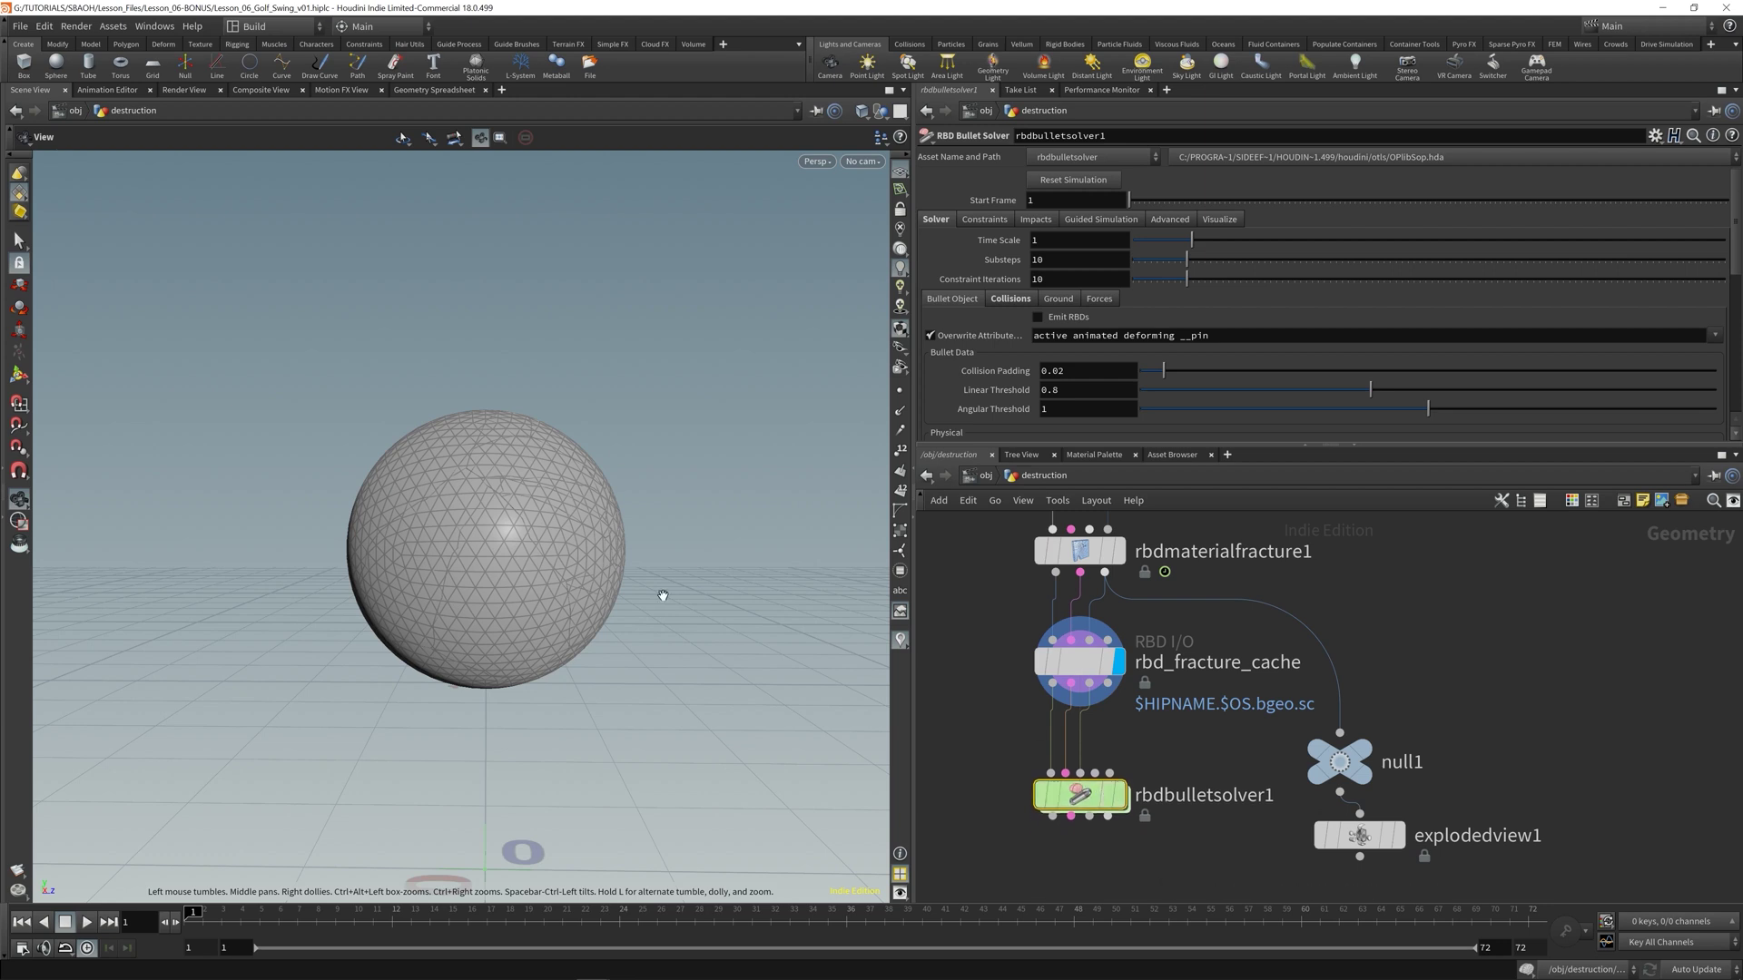
# - Make rbdbulletsolver1 the displayed node and play the simulation up to frame 12
pyautogui.moveTo(661, 595); pyautogui.dragTo(562, 597)
pyautogui.scroll(-5, 563, 597)
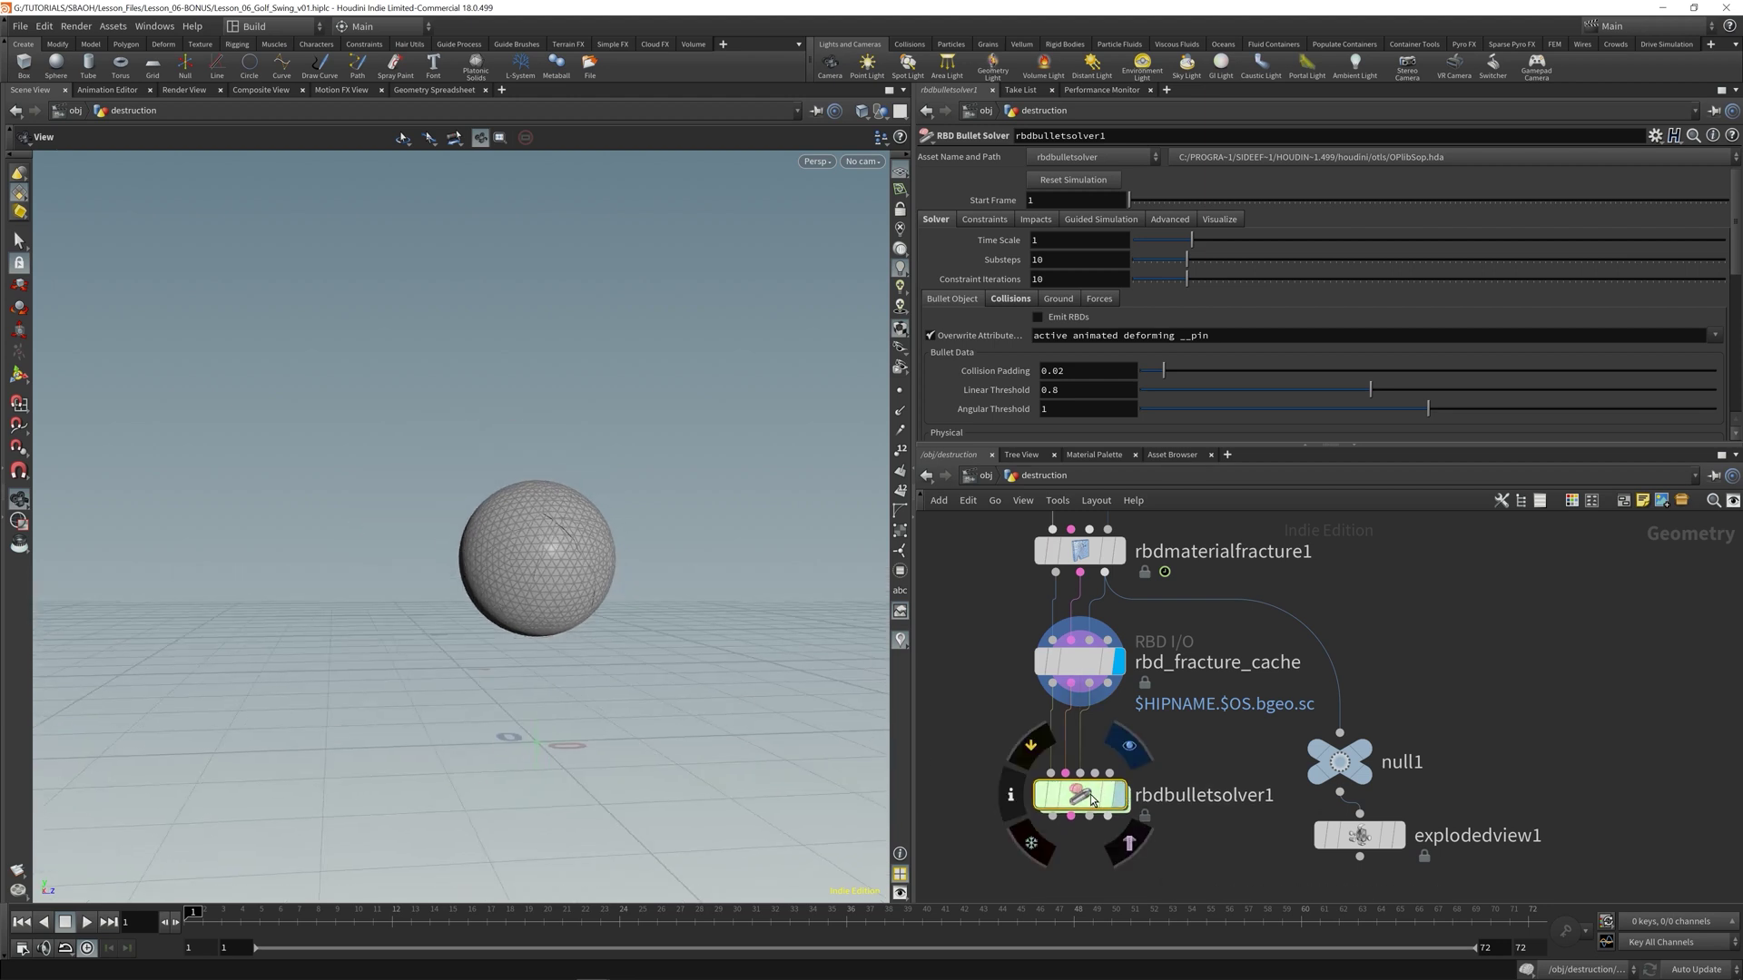
pyautogui.click(1120, 796)
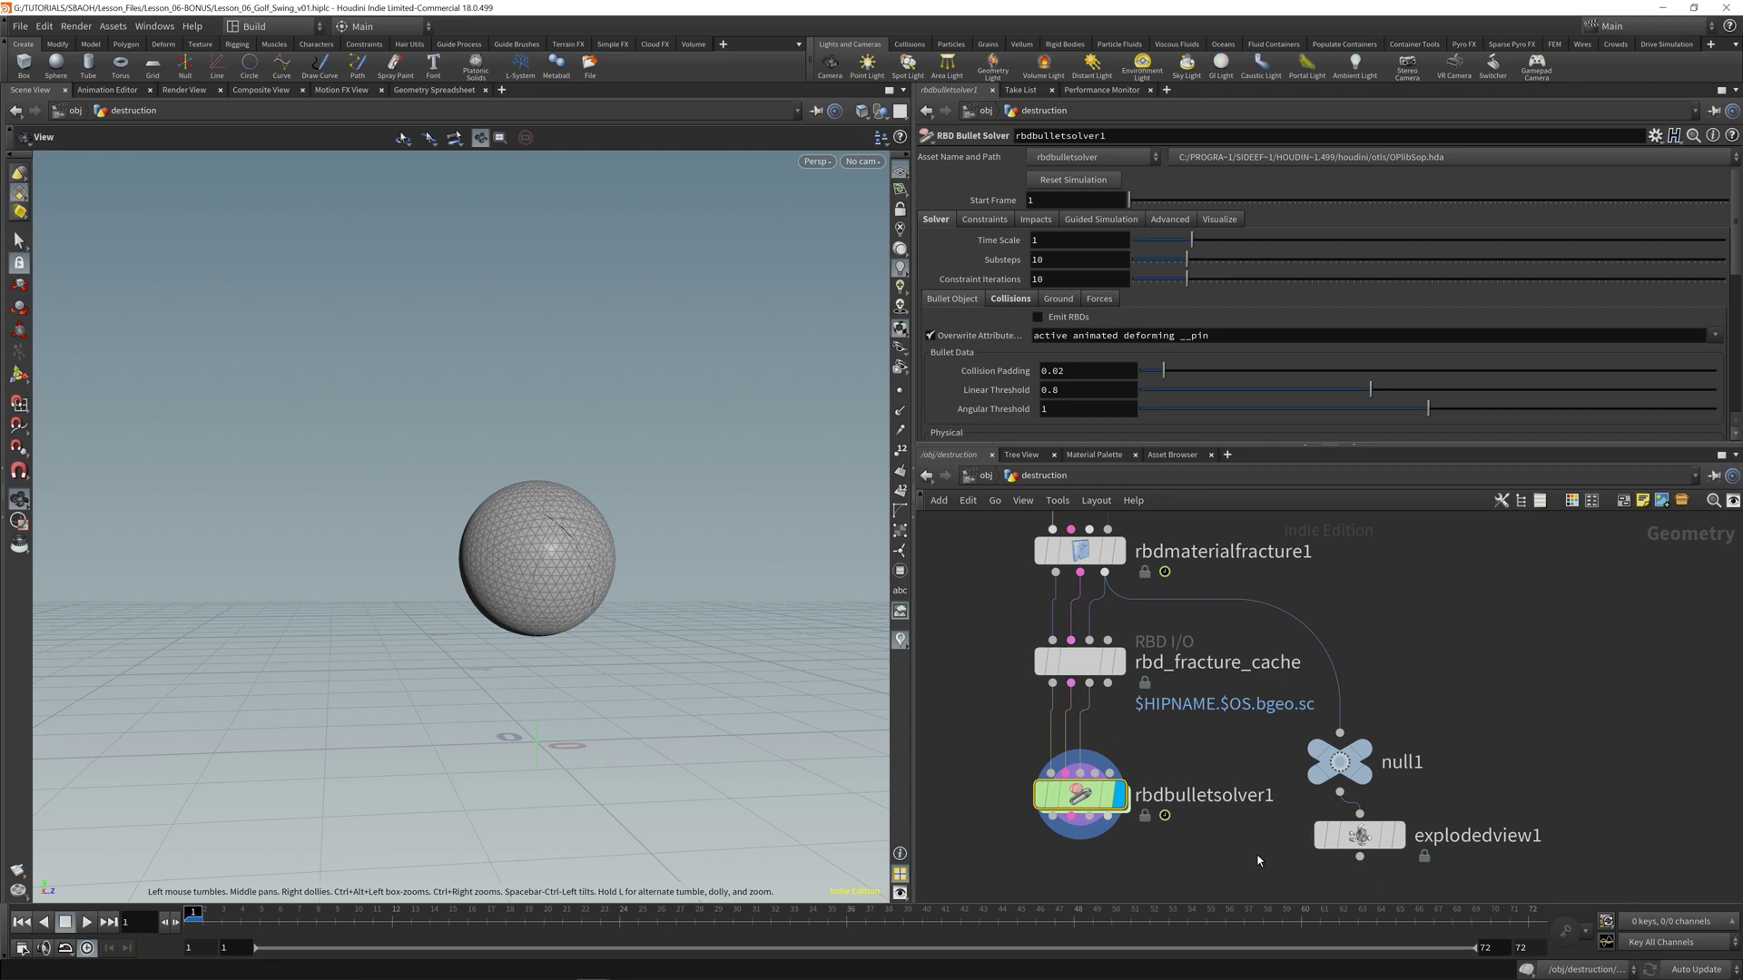
pyautogui.click(87, 922)
pyautogui.click(88, 924)
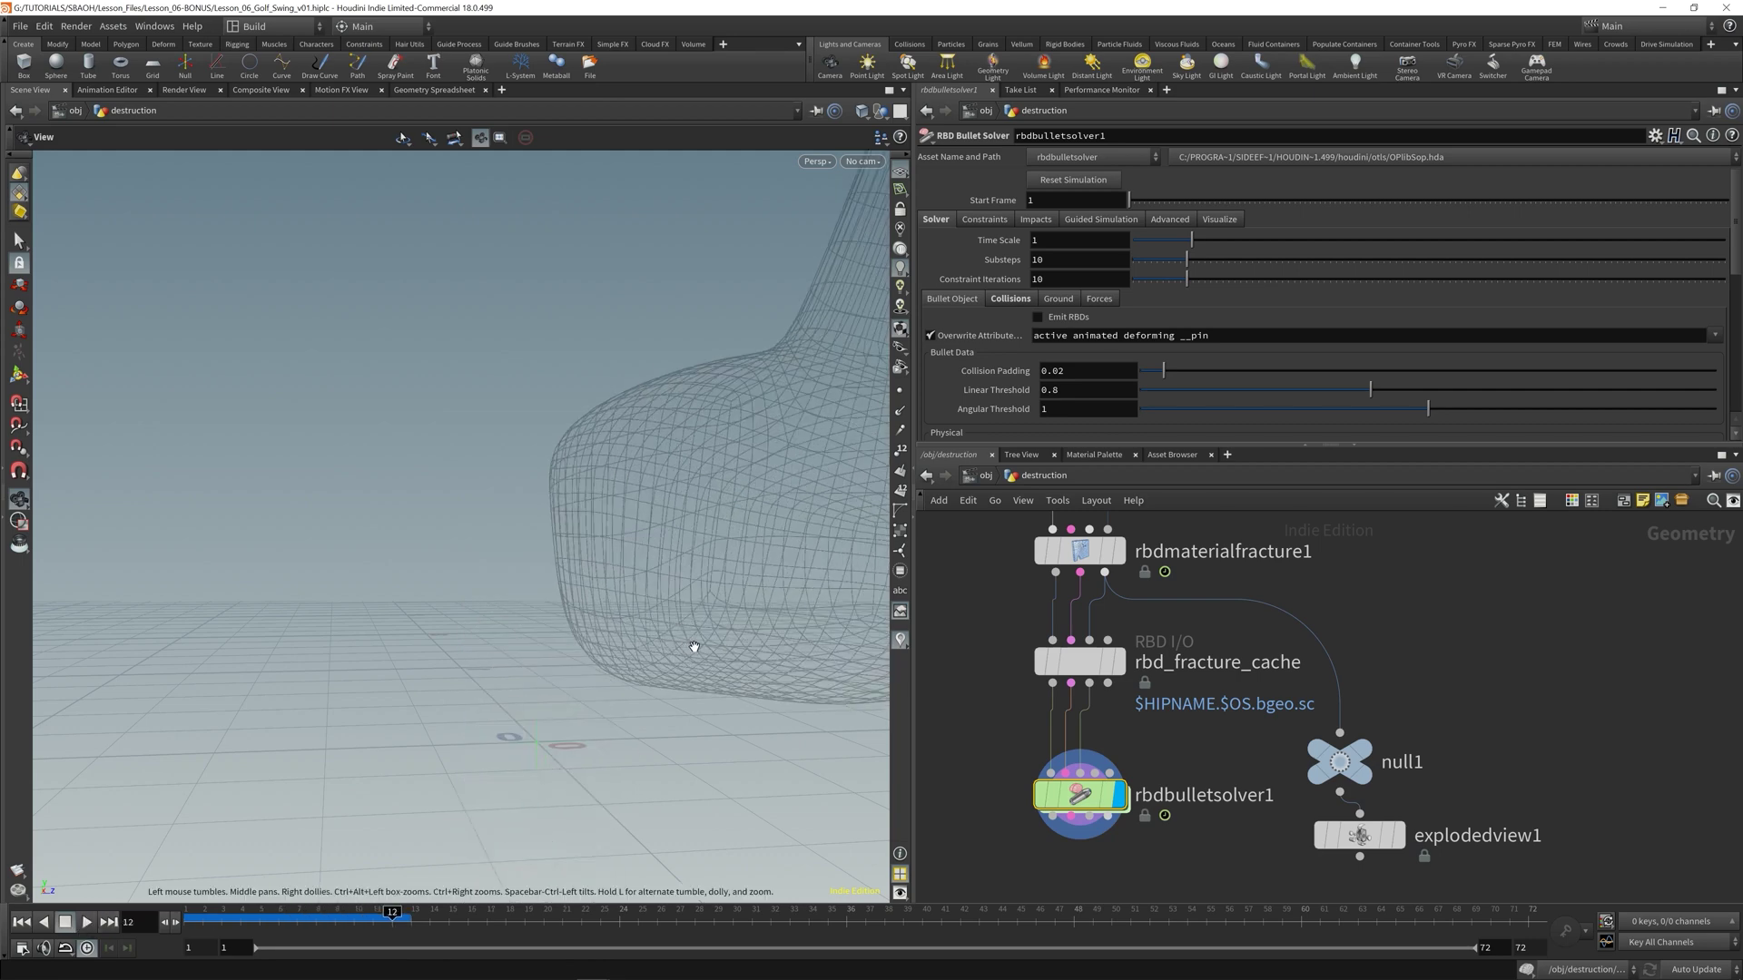
# - Save the scene and review the simulated ball's motion across the timeline, finishing on frame 1
pyautogui.moveTo(692, 646); pyautogui.dragTo(26, 619, button='right')
pyautogui.hotkey('ctrl', 's')
pyautogui.moveTo(538, 641); pyautogui.dragTo(736, 623, button='right')
pyautogui.moveTo(736, 623); pyautogui.dragTo(603, 711)
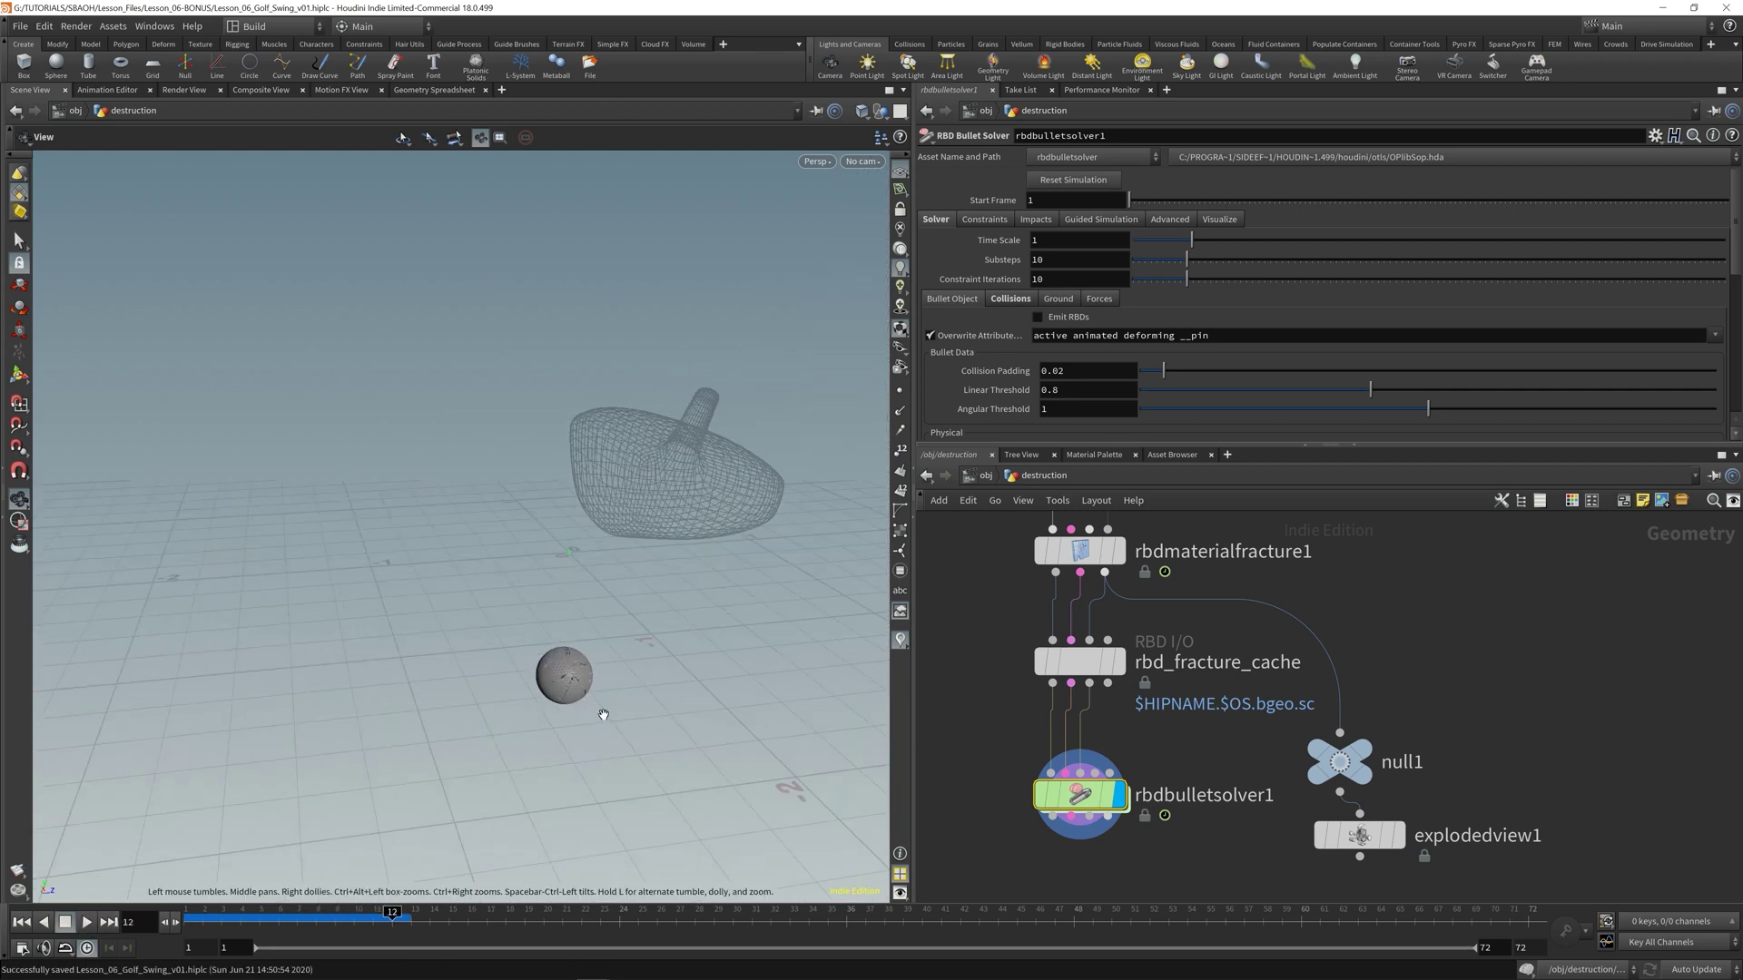
pyautogui.moveTo(603, 711); pyautogui.dragTo(908, 590, button='right')
pyautogui.moveTo(614, 648)
pyautogui.mouseDown(button='right')
pyautogui.moveTo(646, 649)
pyautogui.moveTo(615, 669)
pyautogui.mouseUp(button='right')
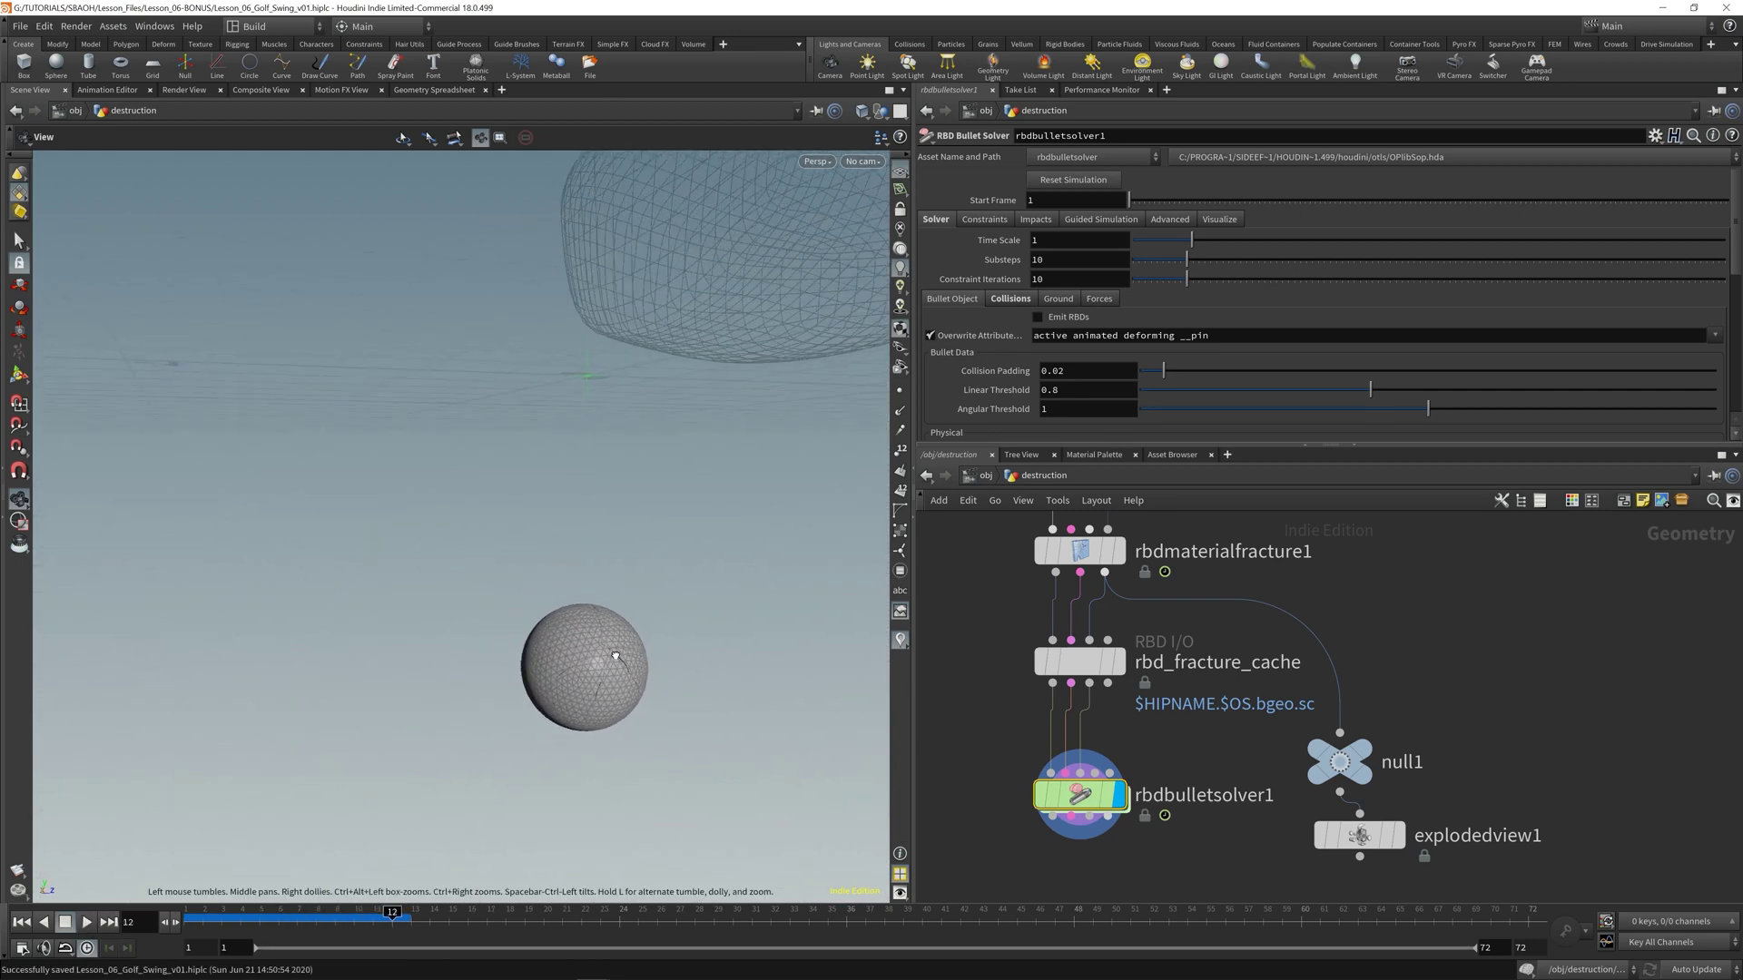
pyautogui.click(277, 918)
pyautogui.click(86, 921)
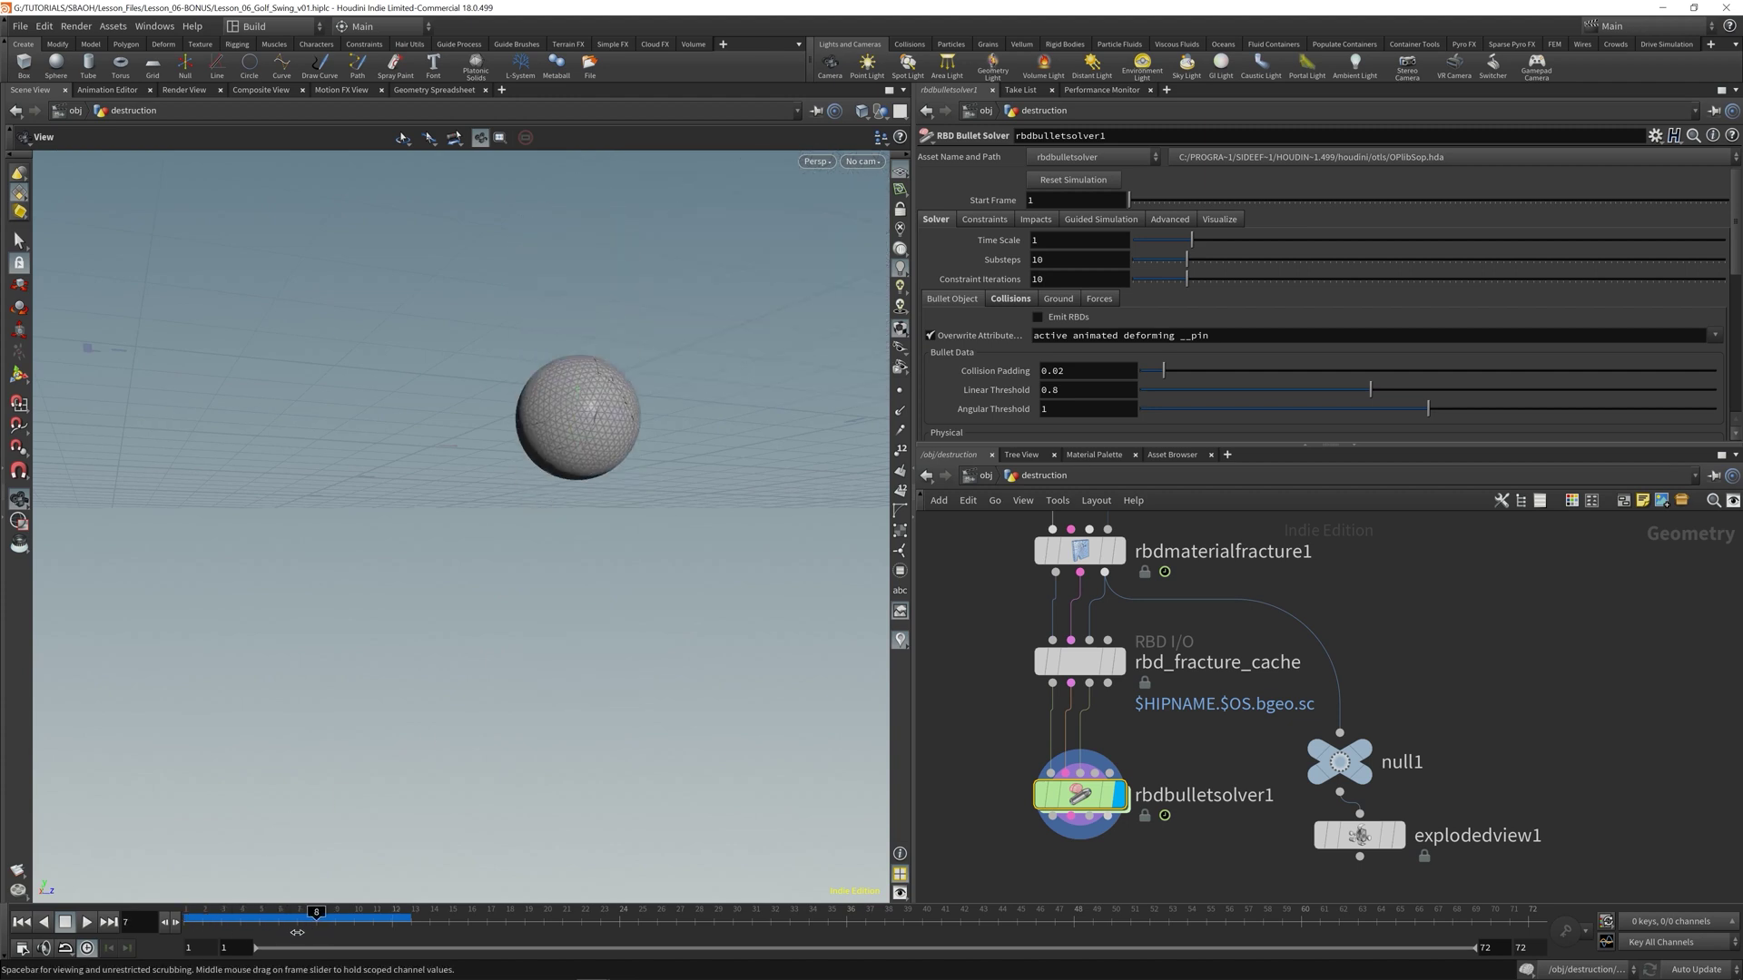
pyautogui.click(21, 921)
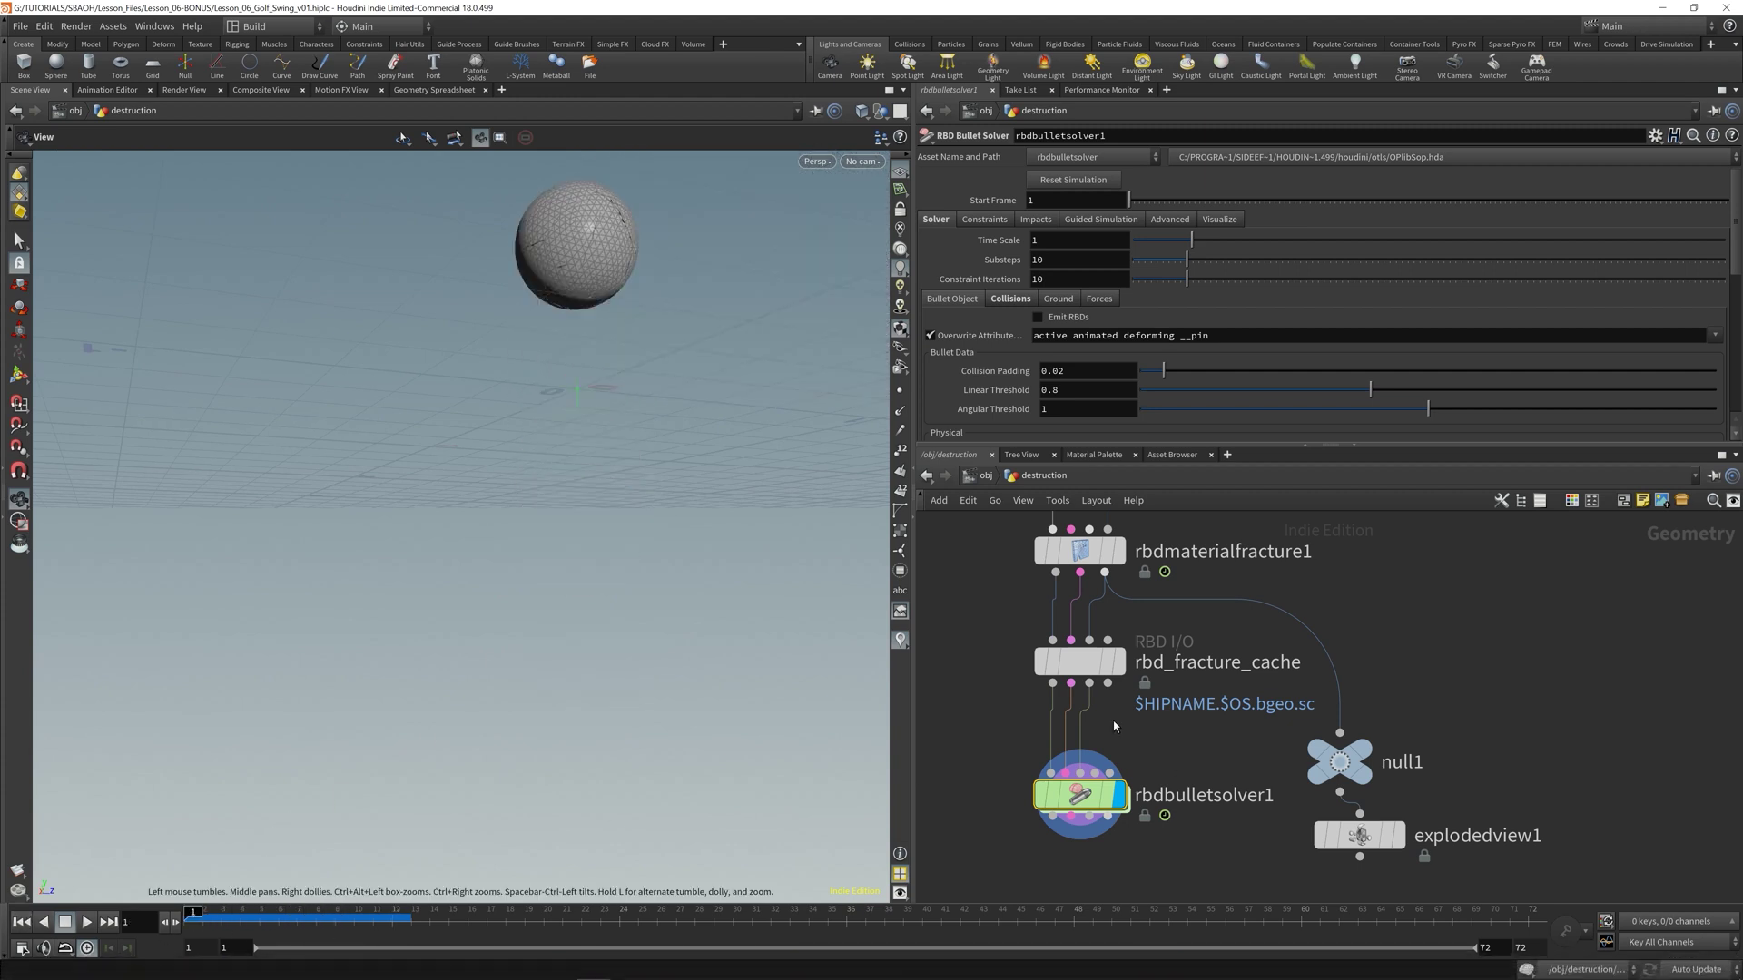
# - Examine the forces and dopnet networks inside rbdbulletsolver1, and return to the destruction network
pyautogui.moveTo(1116, 767); pyautogui.dragTo(1115, 791, button='middle')
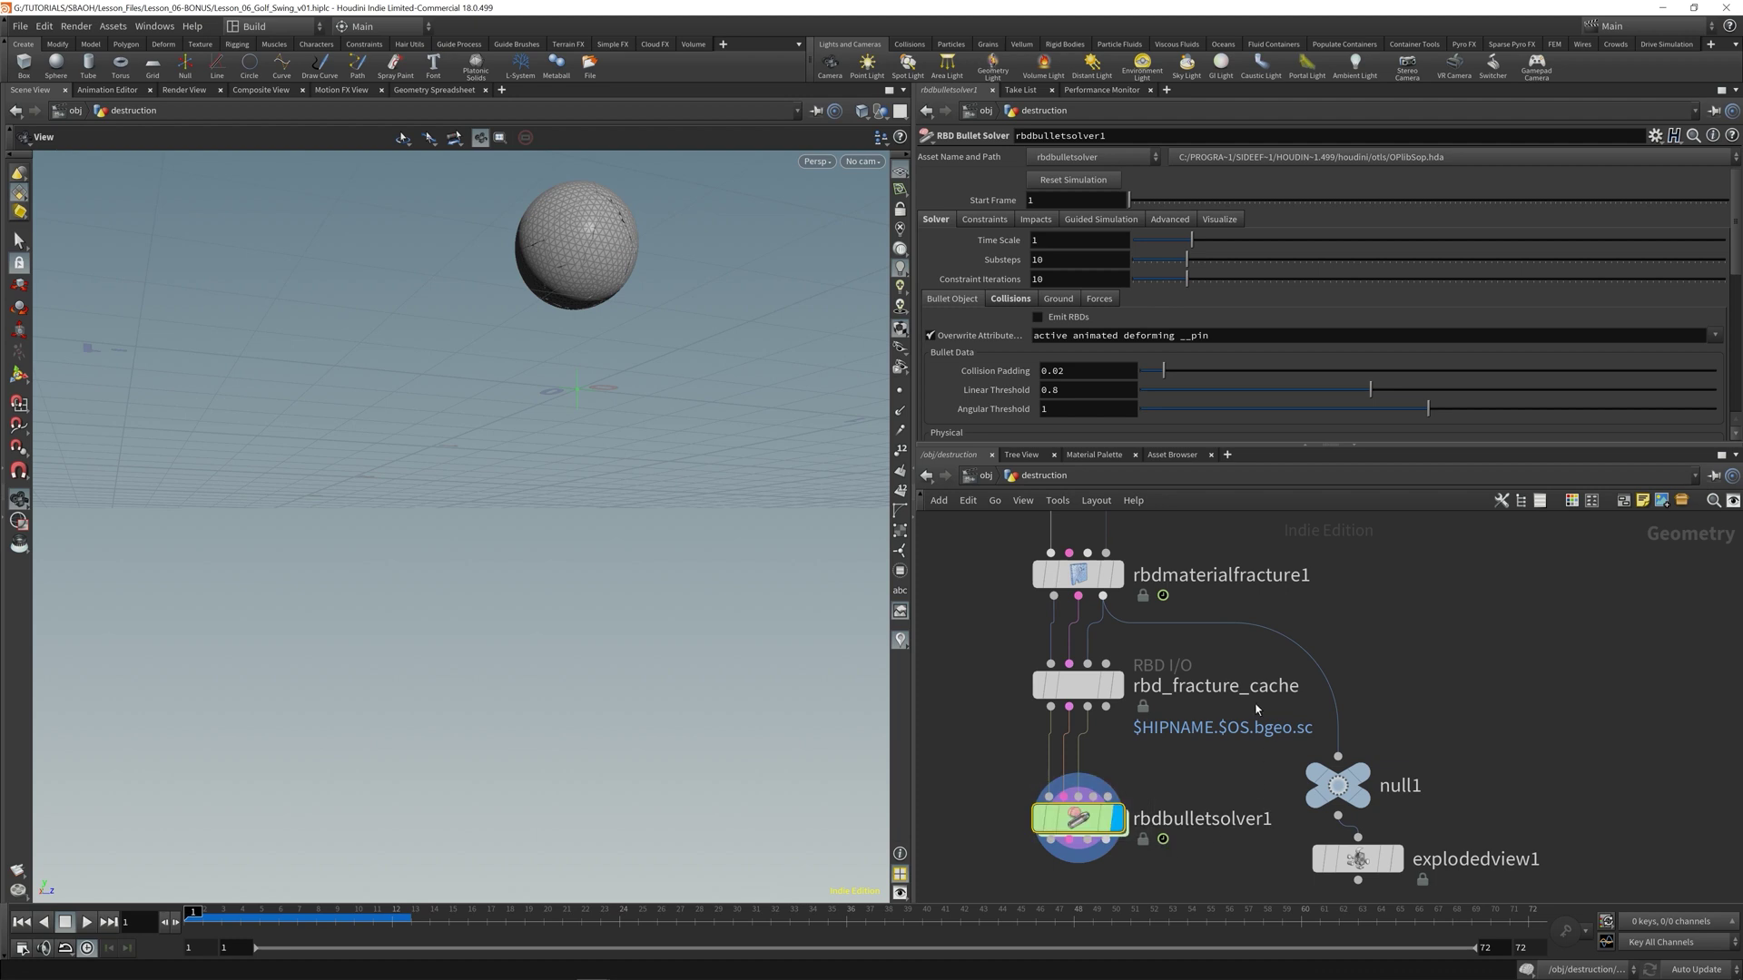
pyautogui.doubleClick(1080, 817)
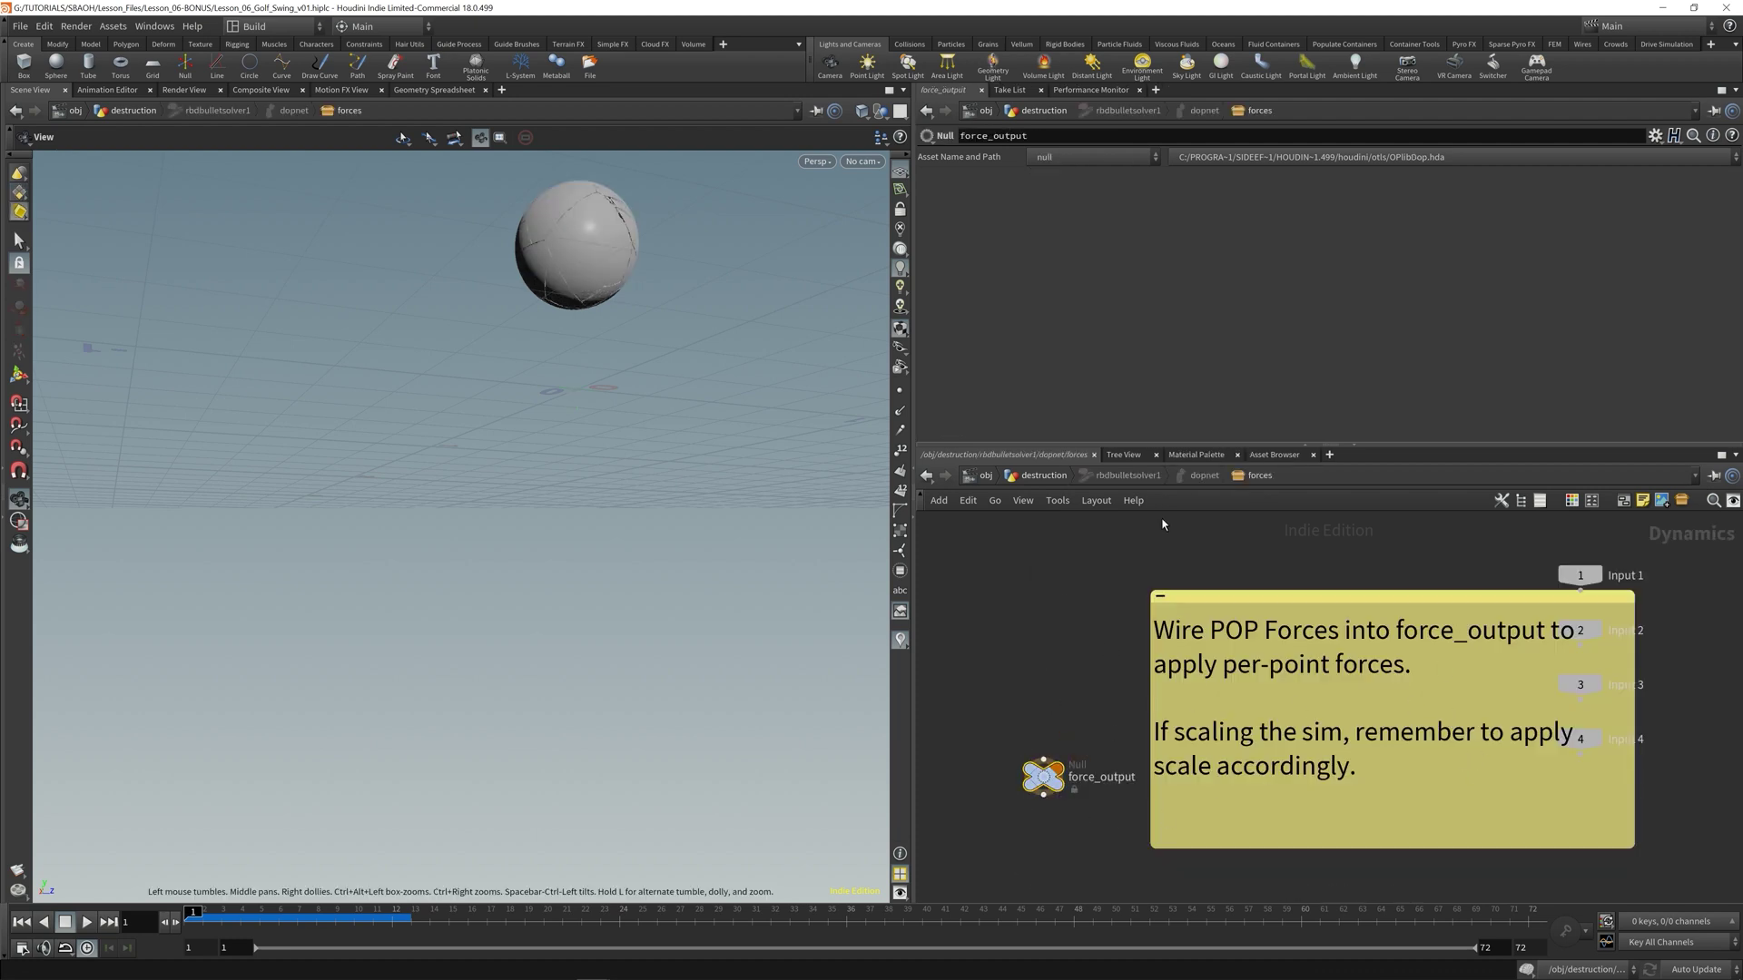
pyautogui.click(1195, 475)
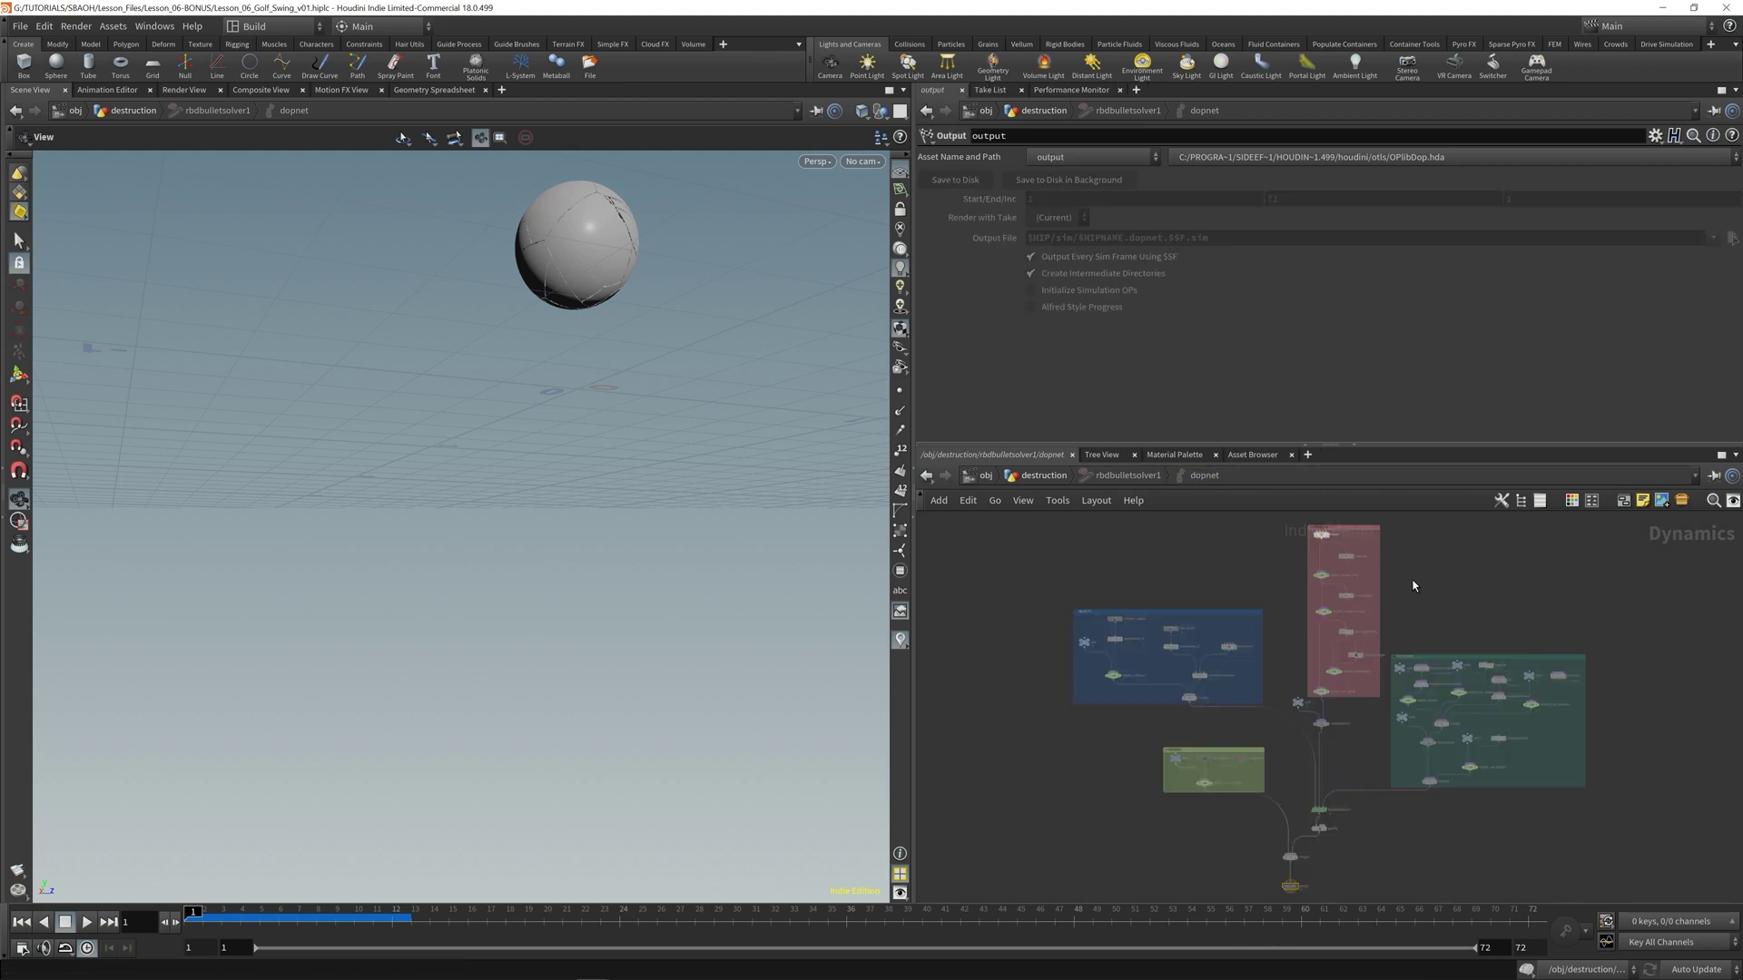
pyautogui.click(1034, 475)
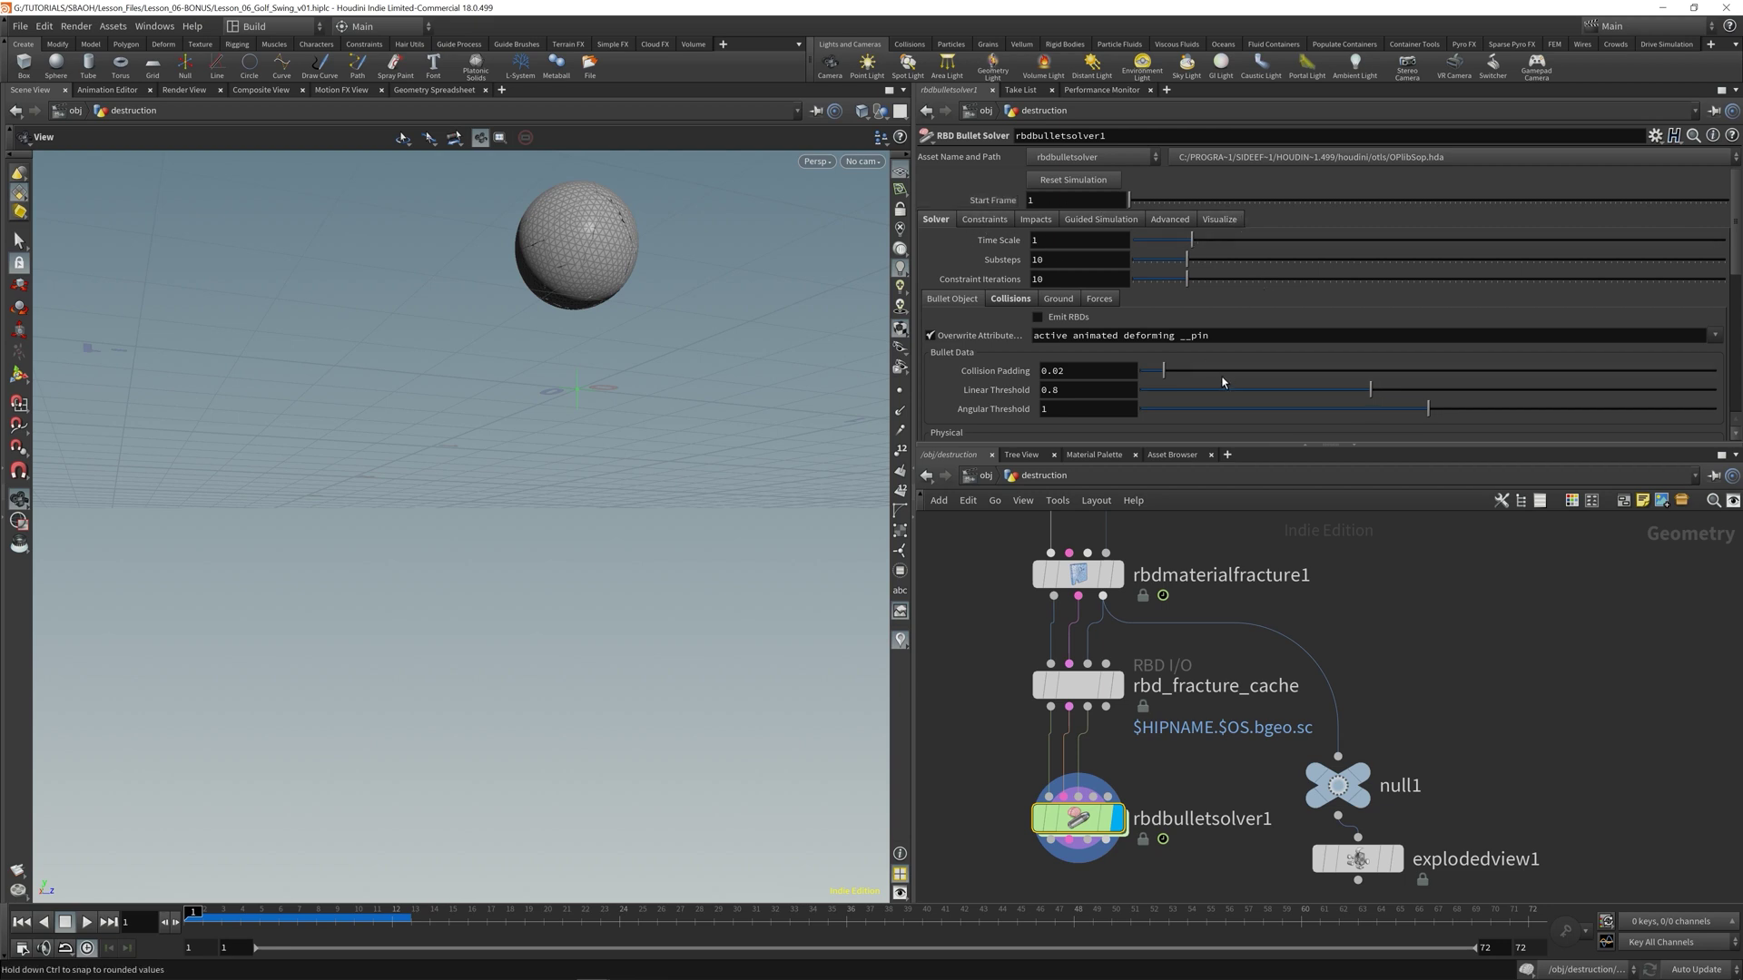
# - Add a ground plane to the rbdbulletsolver1 simulation using the Ground Plane option
pyautogui.moveTo(623, 284); pyautogui.dragTo(604, 427)
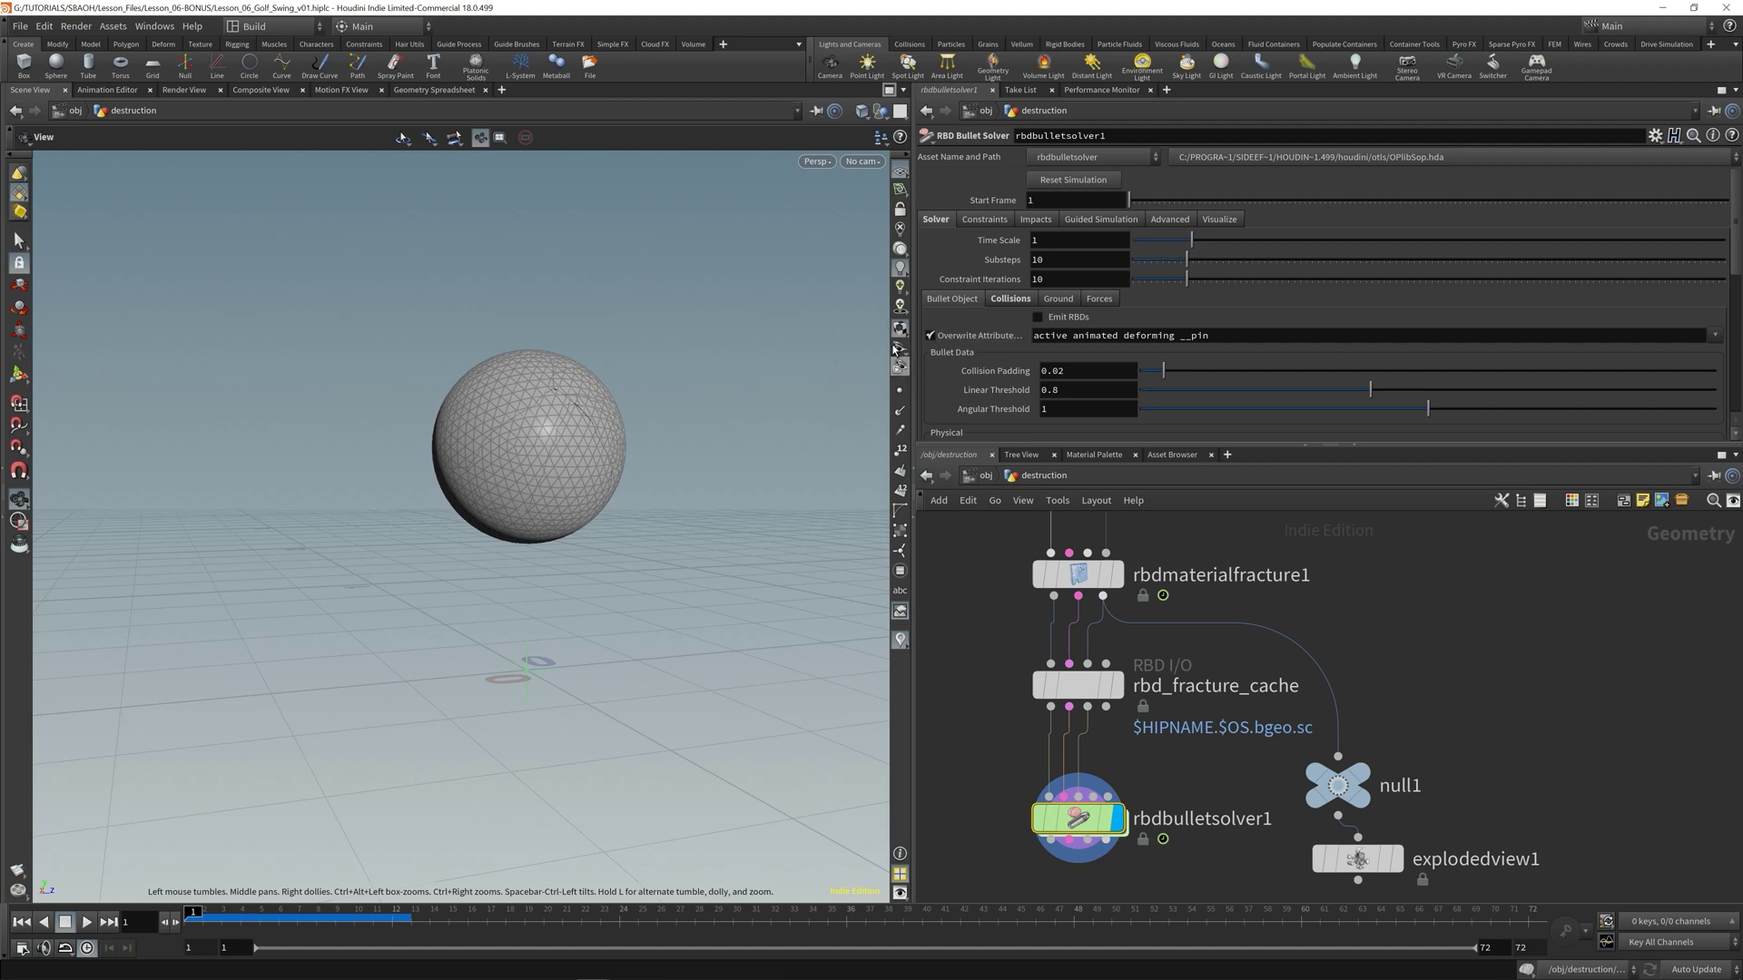
pyautogui.click(1057, 300)
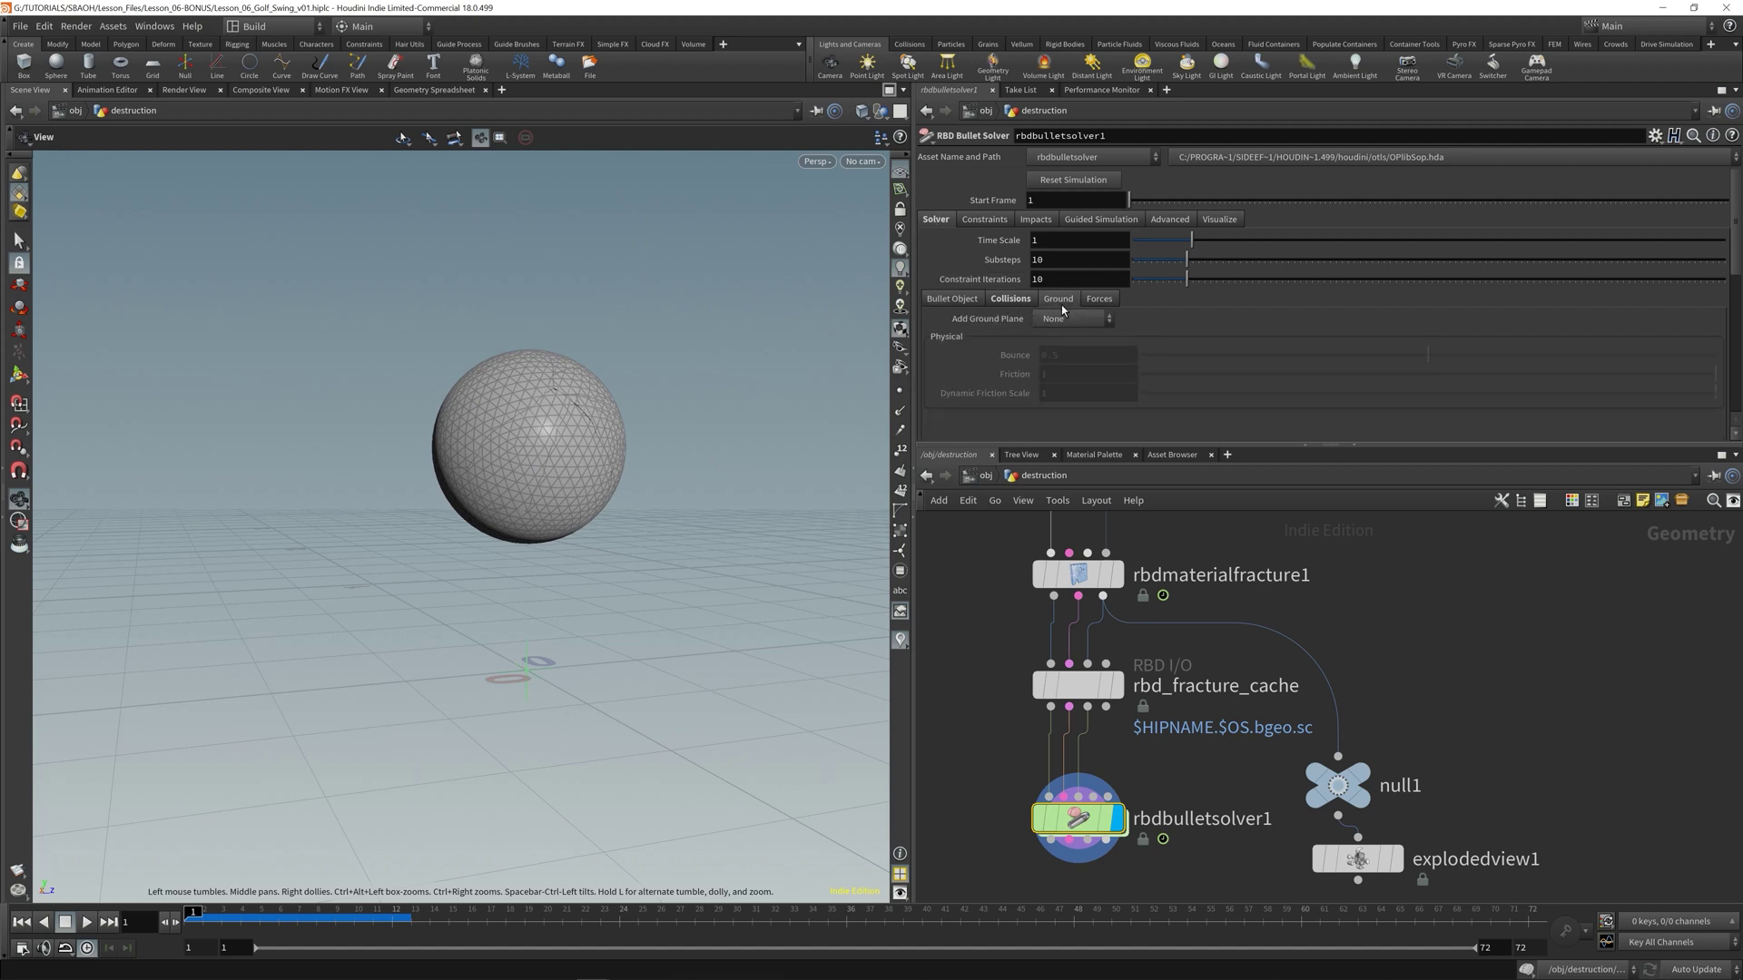
pyautogui.click(1075, 319)
pyautogui.click(1071, 337)
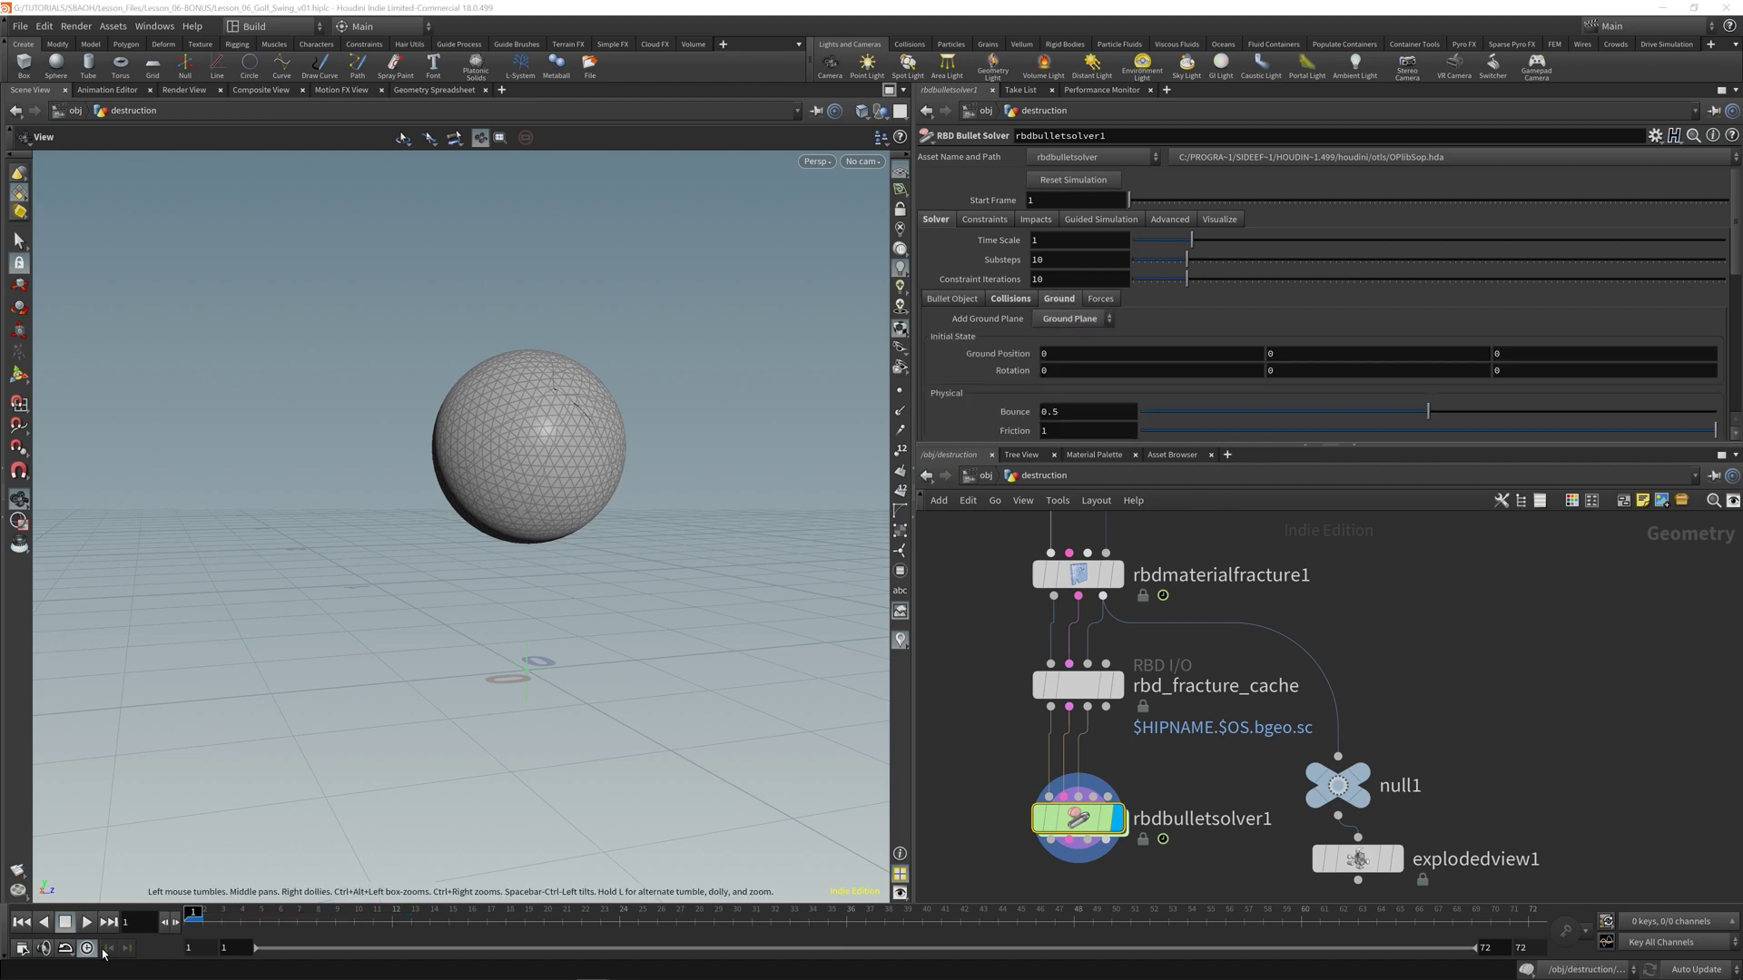
# - Play the simulation up to frame 32 and inspect how the ball reacts to the ground and club
pyautogui.click(87, 922)
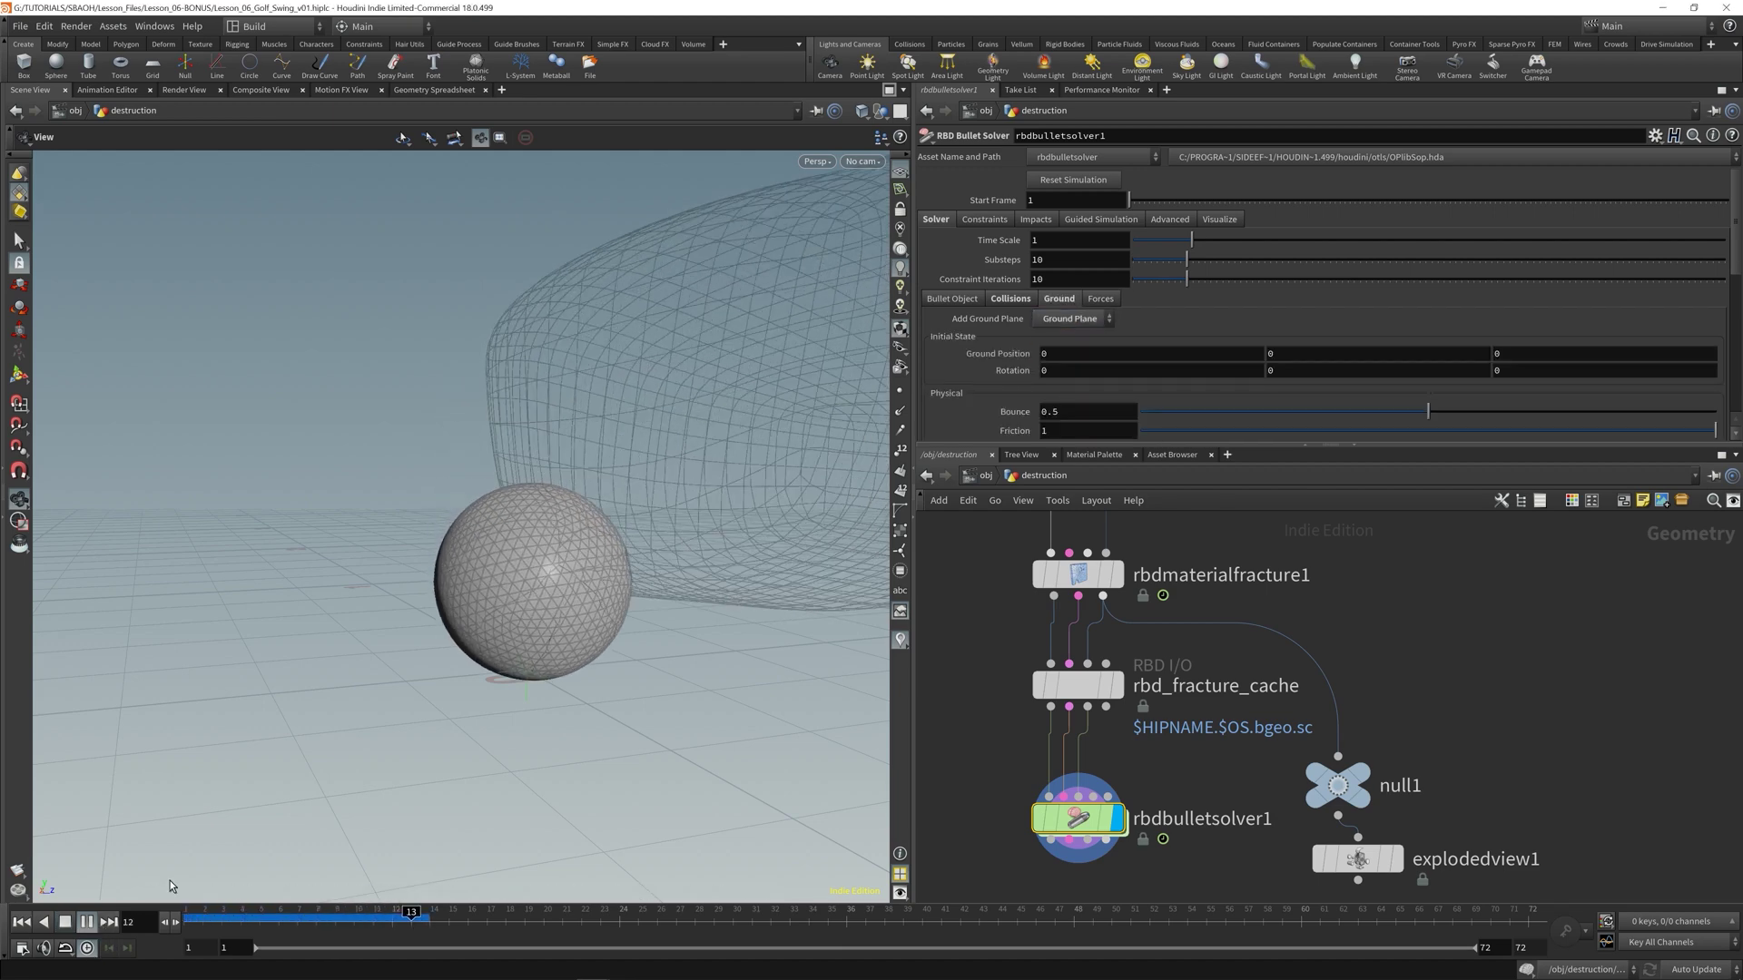
pyautogui.click(87, 922)
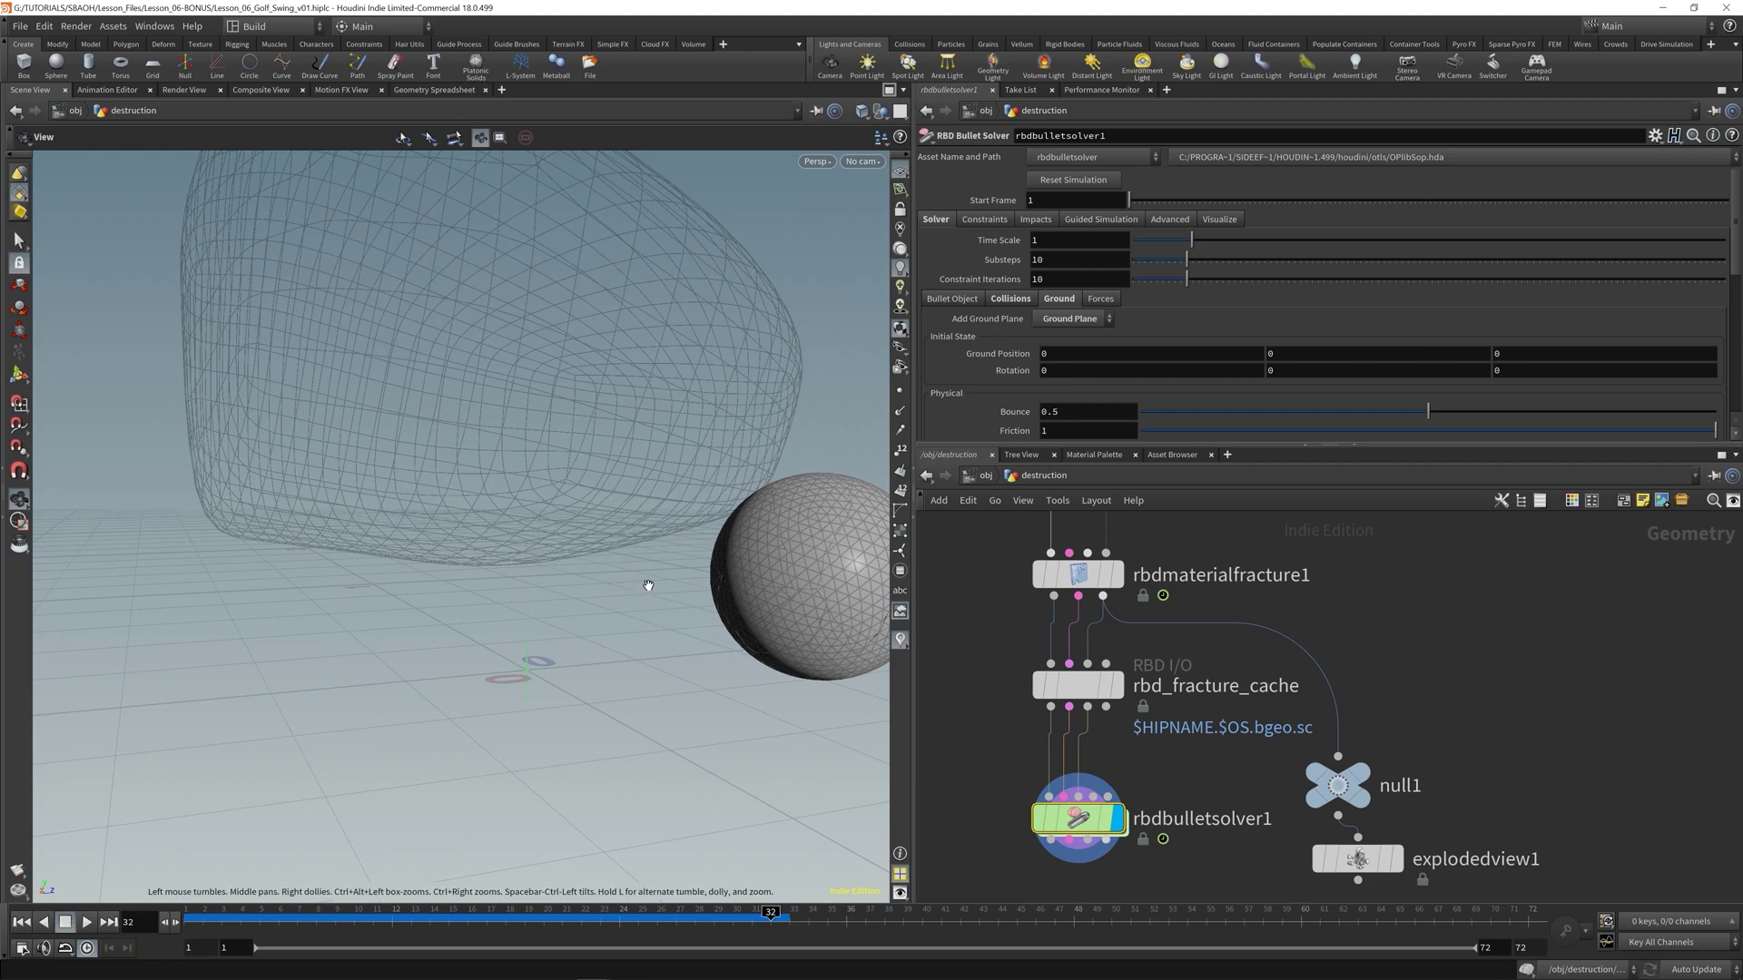
pyautogui.moveTo(648, 585); pyautogui.dragTo(650, 689)
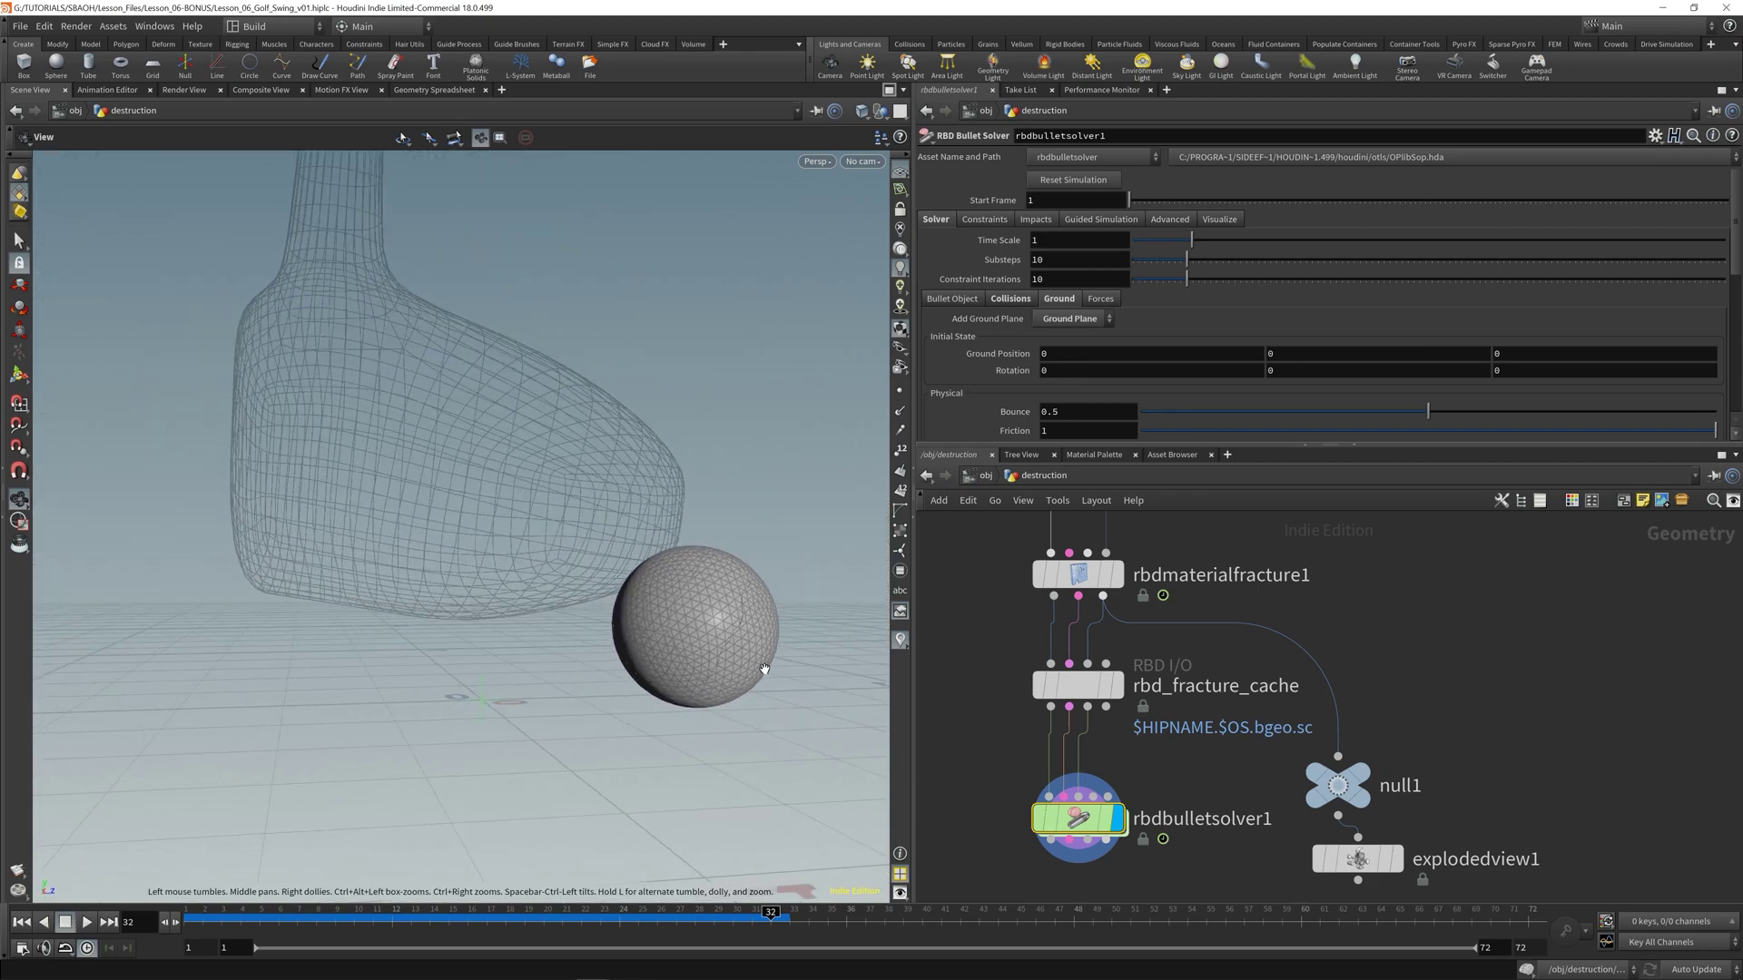
# - Try a Glue constraint Strength of .001 on rbdbulletsolver1, replay the simulation and return to frame 1
pyautogui.click(984, 219)
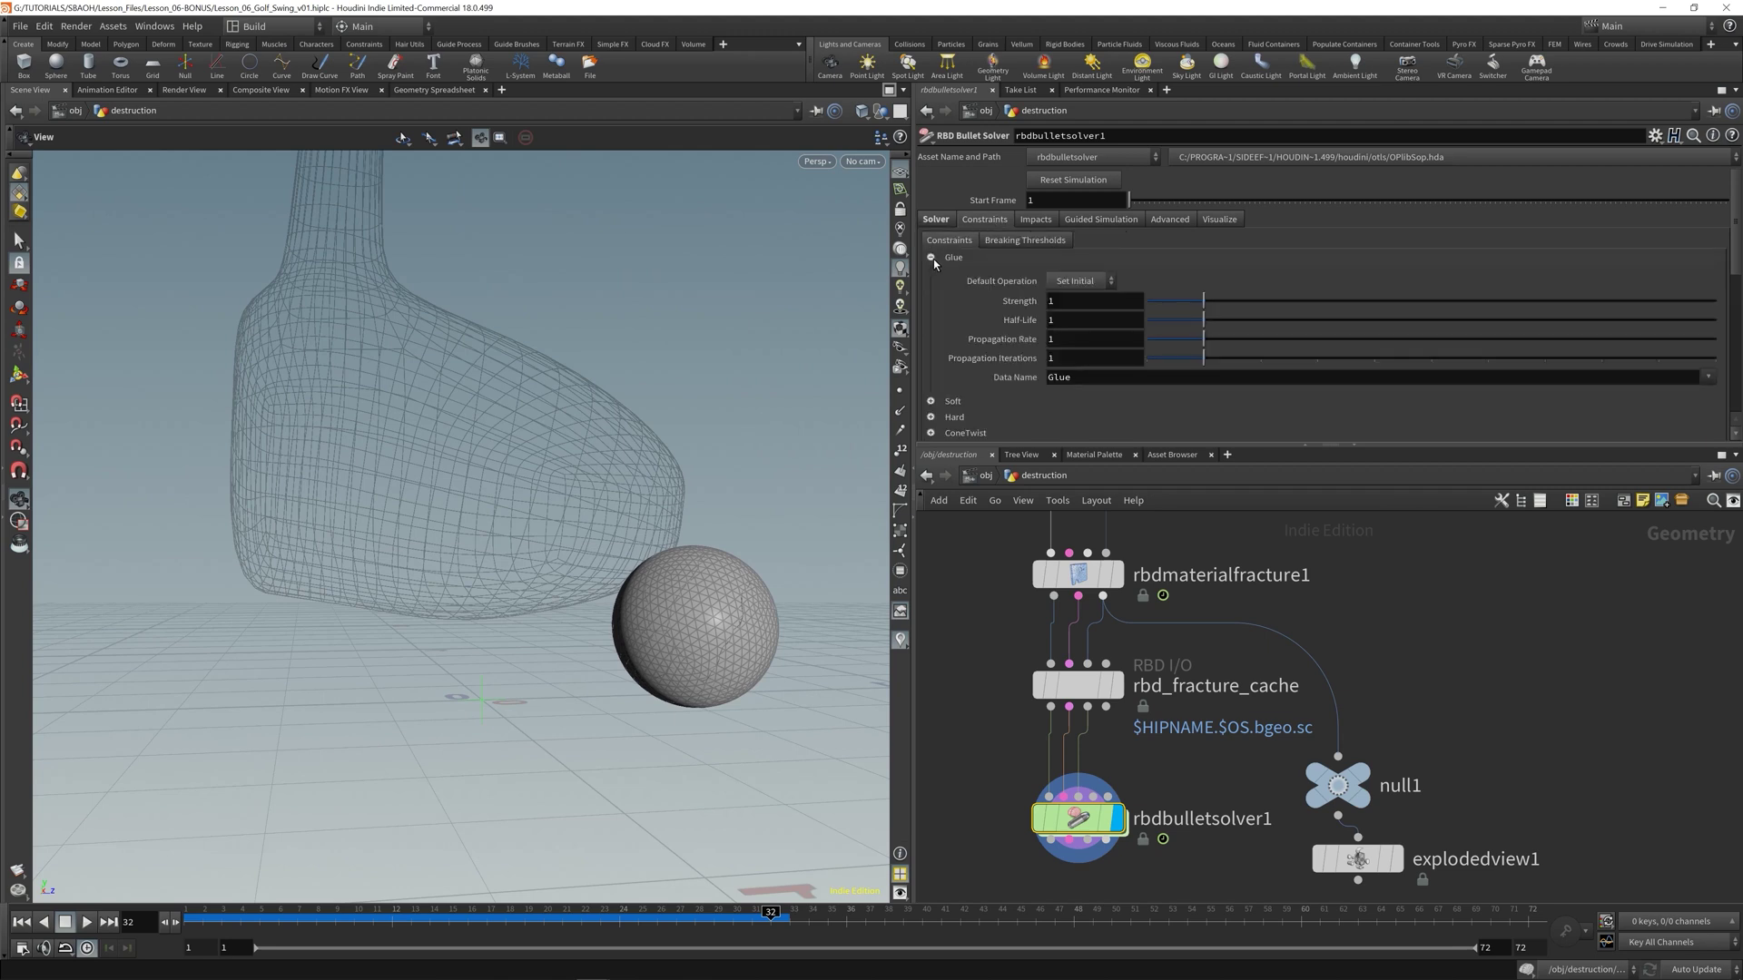
pyautogui.doubleClick(1052, 303)
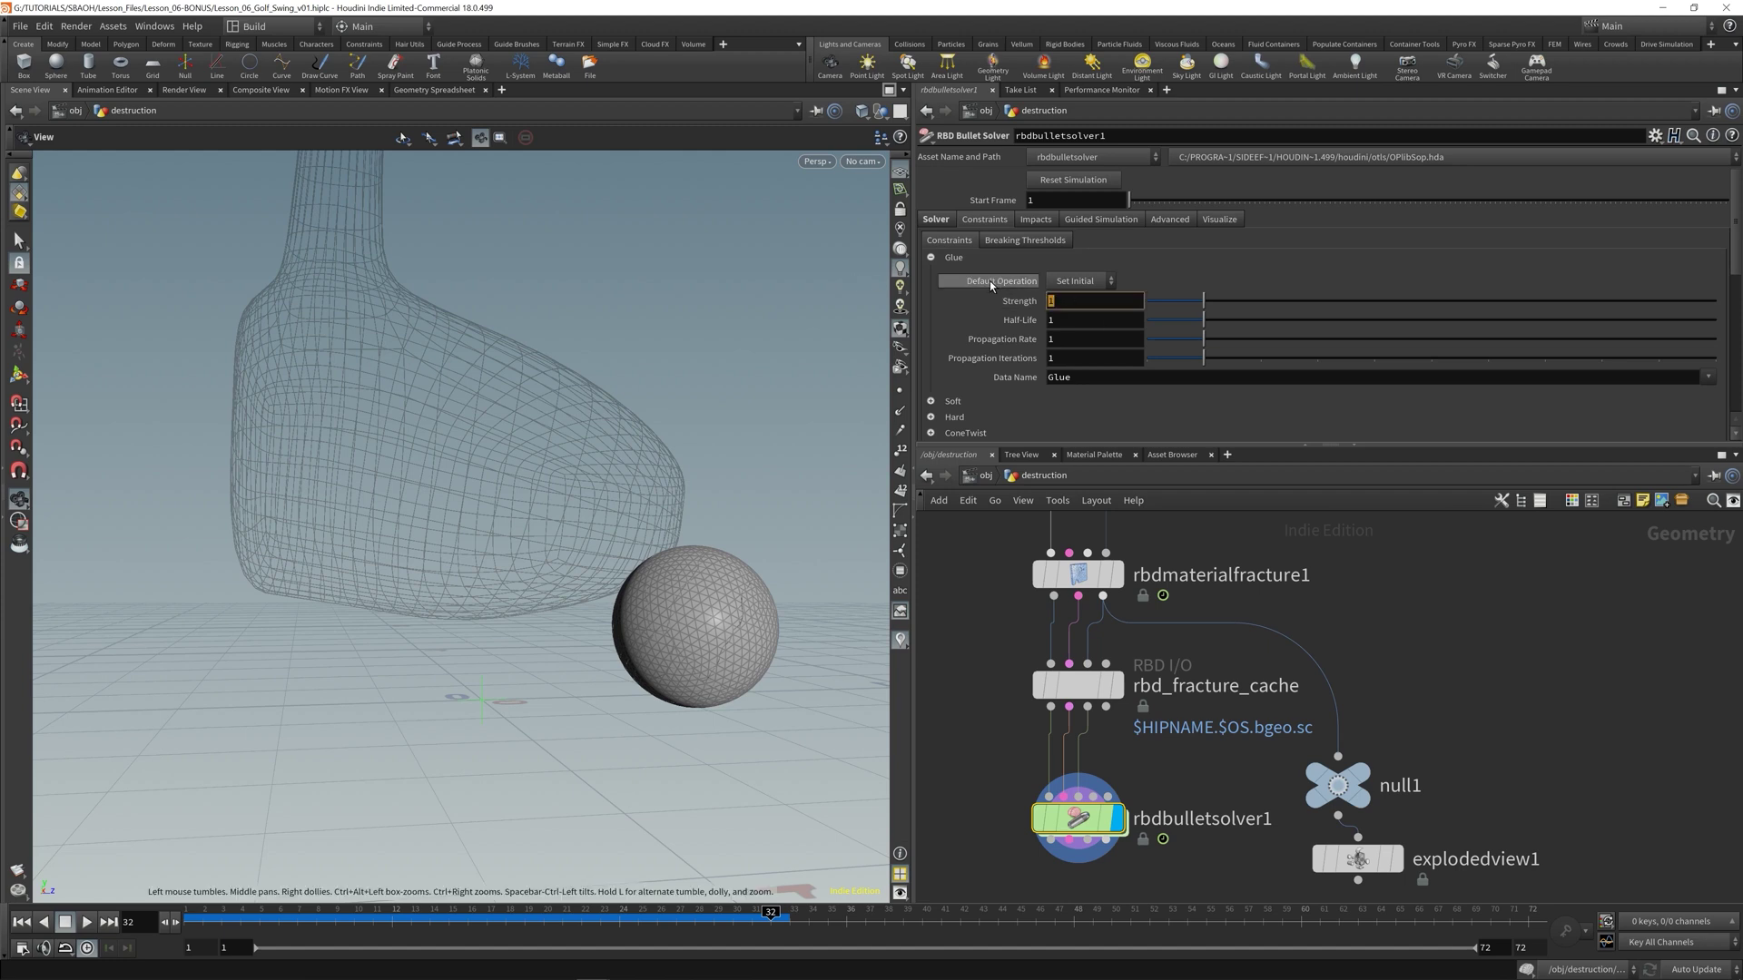
pyautogui.write('.001')
pyautogui.press('Return')
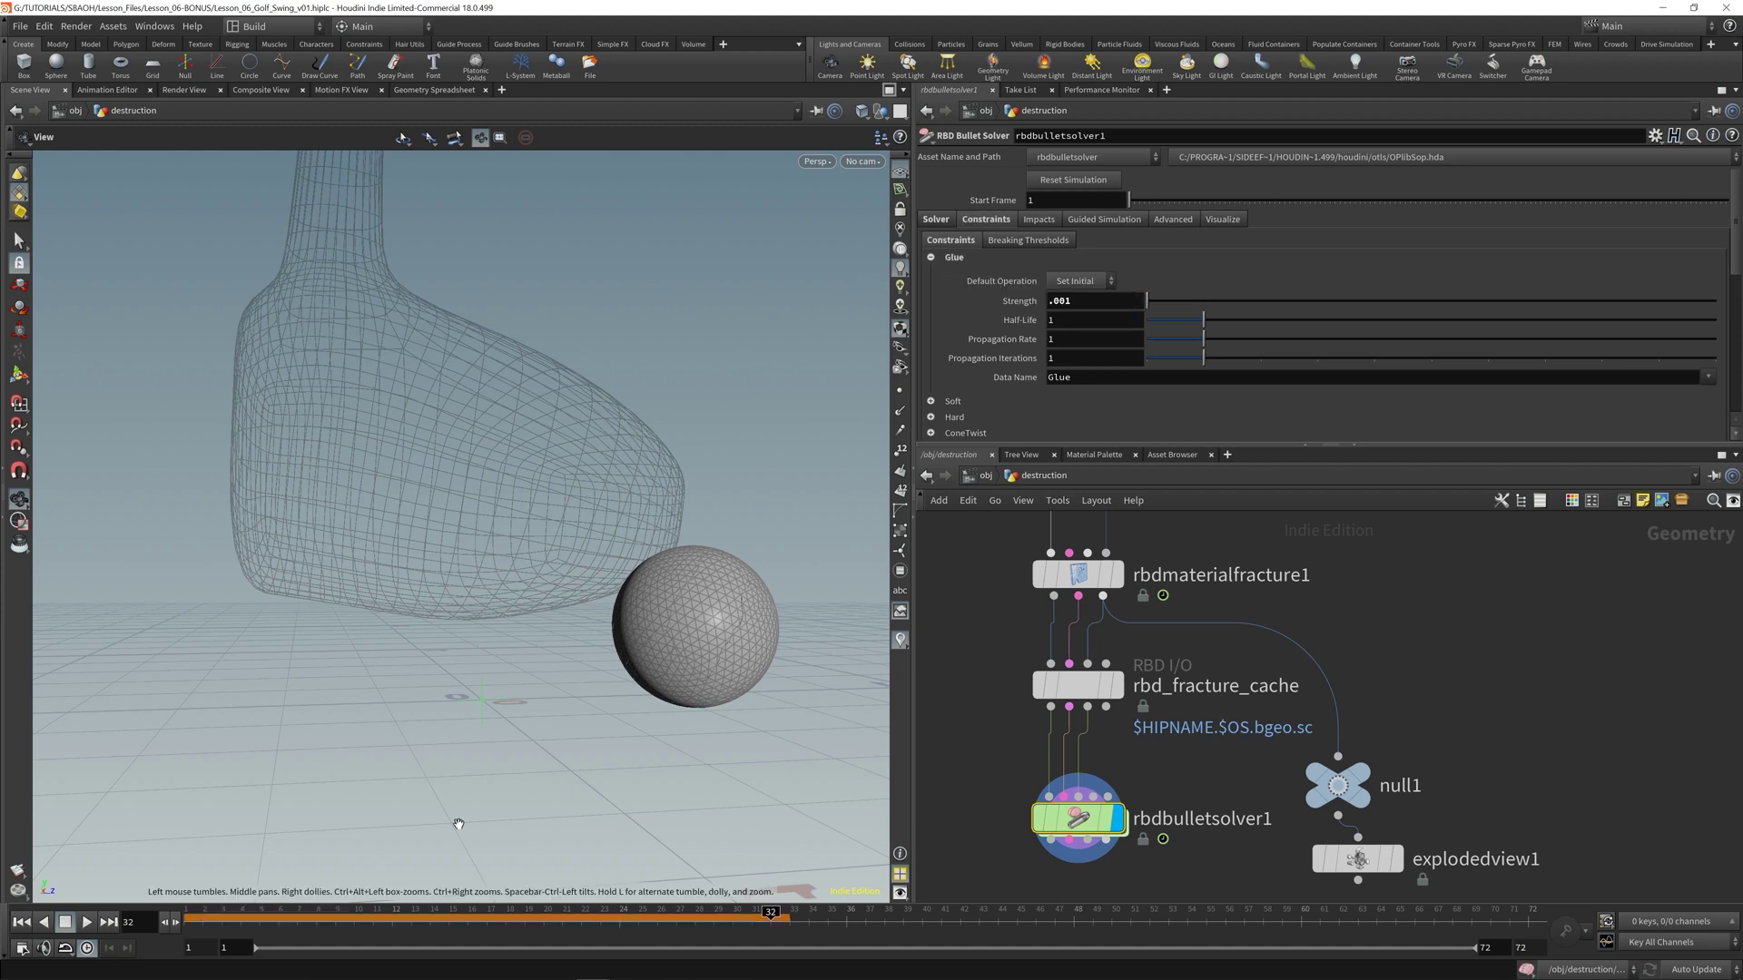
pyautogui.click(18, 922)
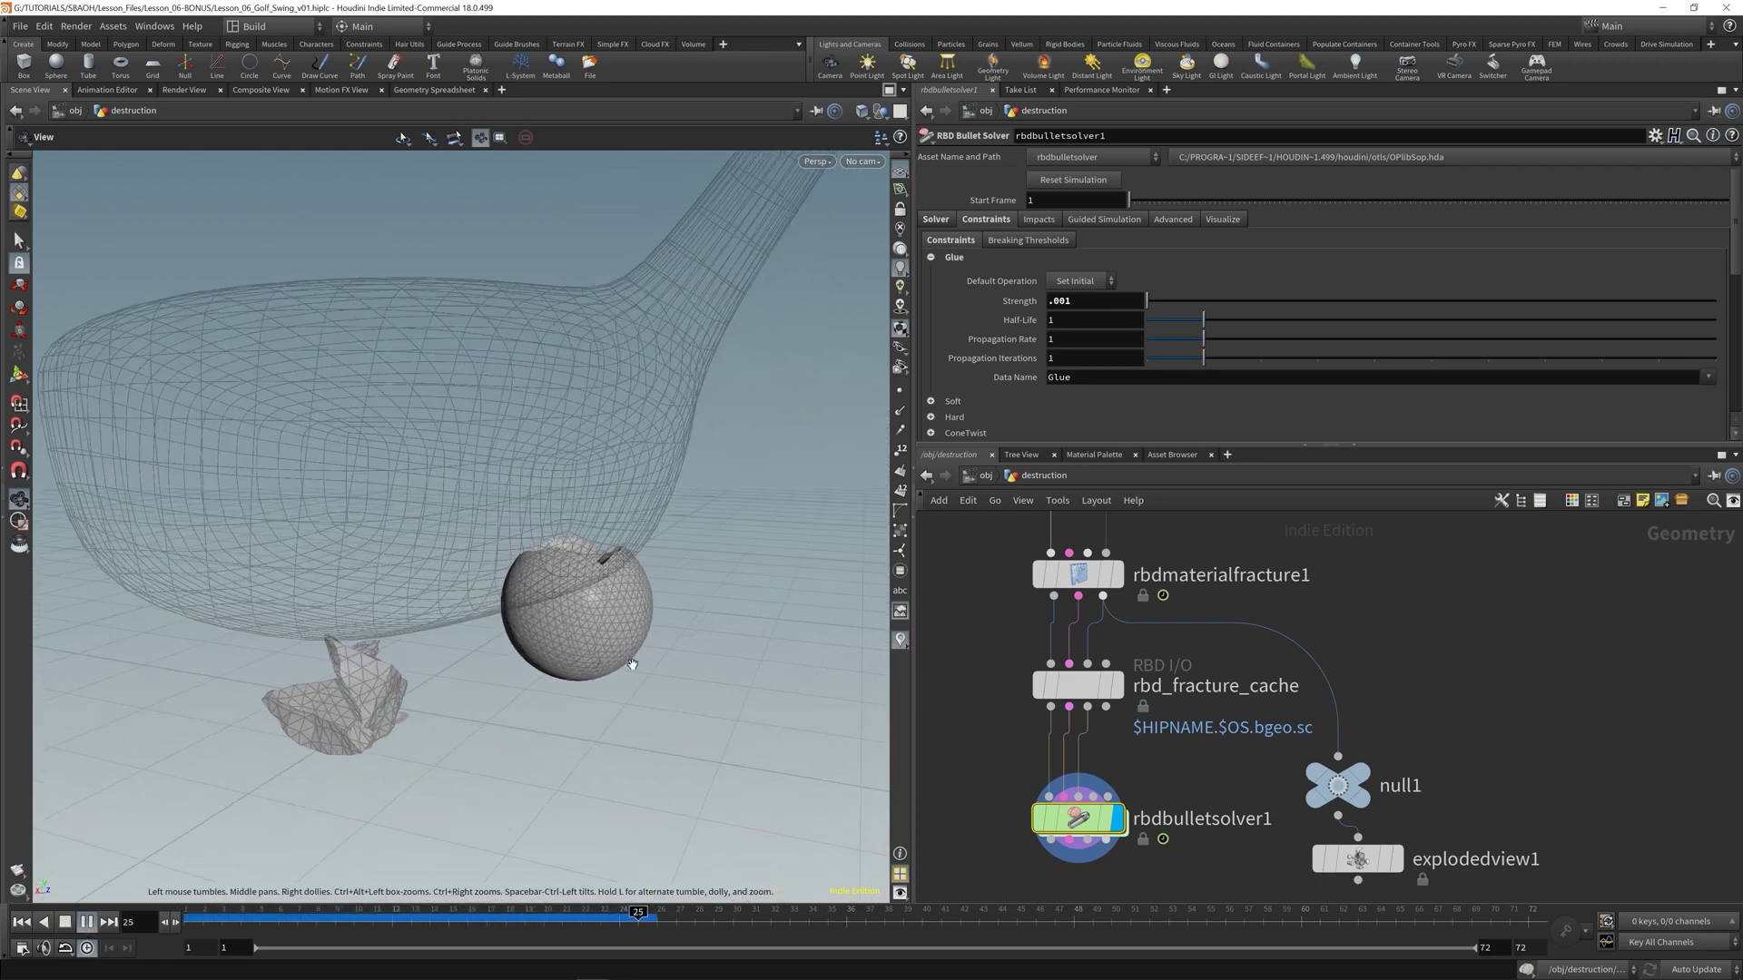
pyautogui.click(19, 922)
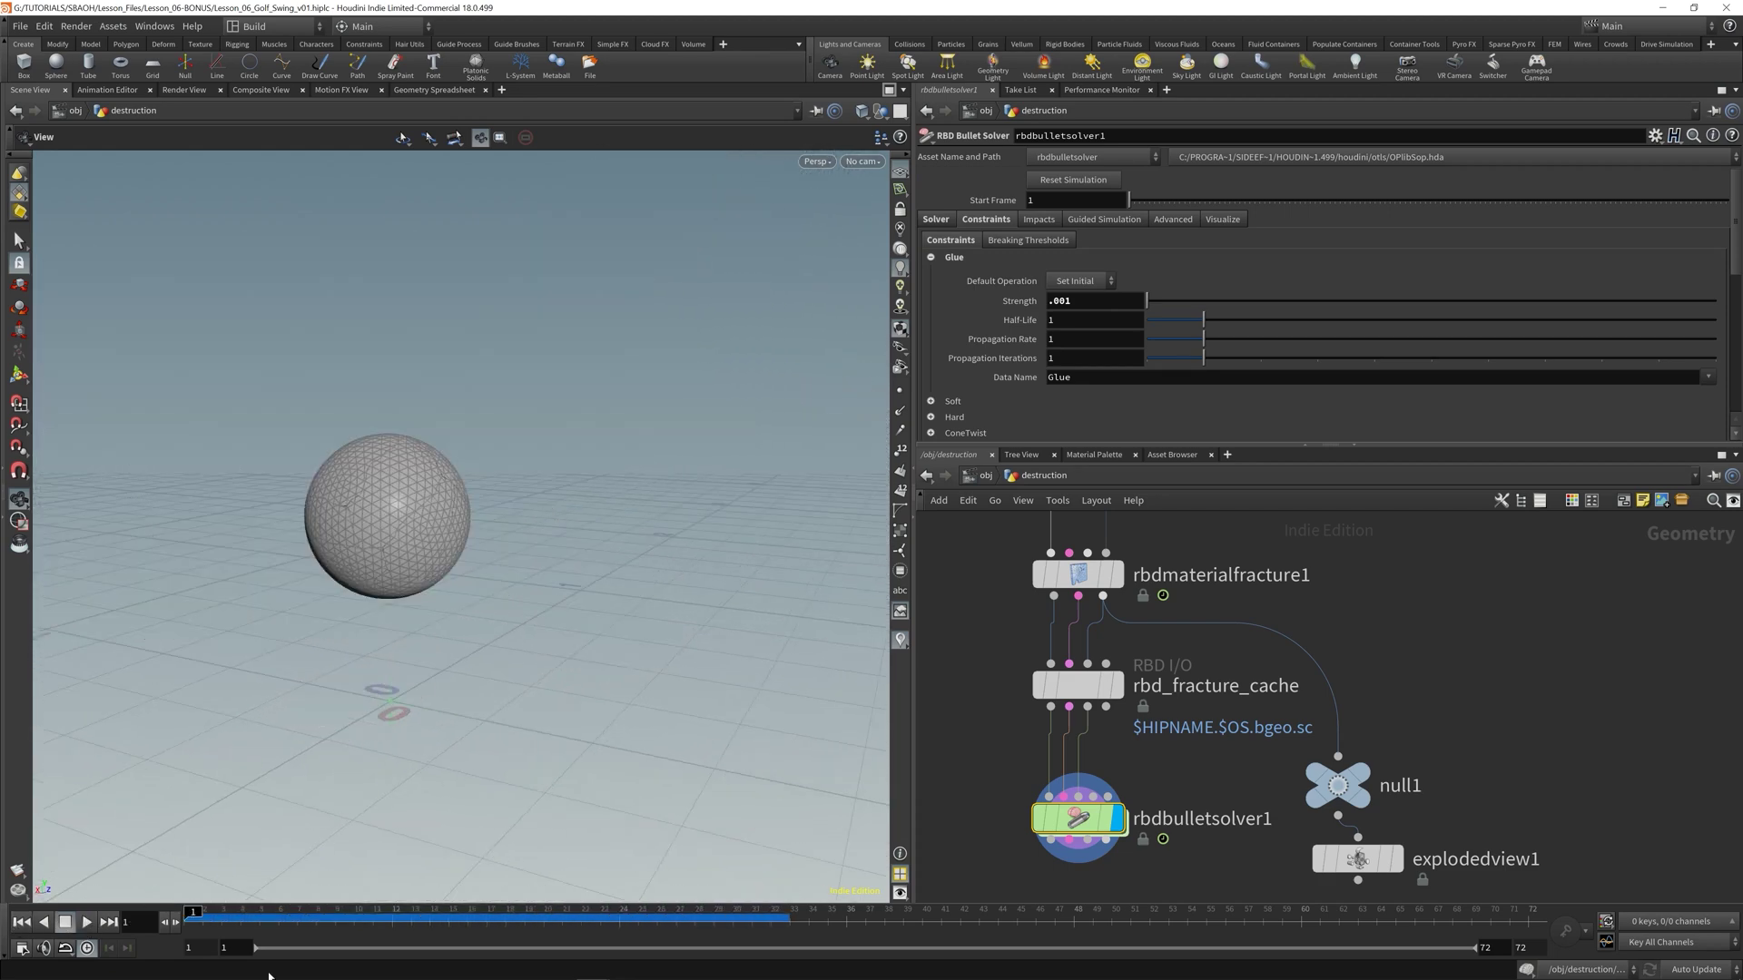
# - Save the scene and restore the Glue constraint's Strength to its default value of 1
pyautogui.hotkey('ctrl', 's')
pyautogui.moveTo(1084, 826)
pyautogui.keyDown('ctrl'); pyautogui.middleClick(1019, 300); pyautogui.keyUp('ctrl')
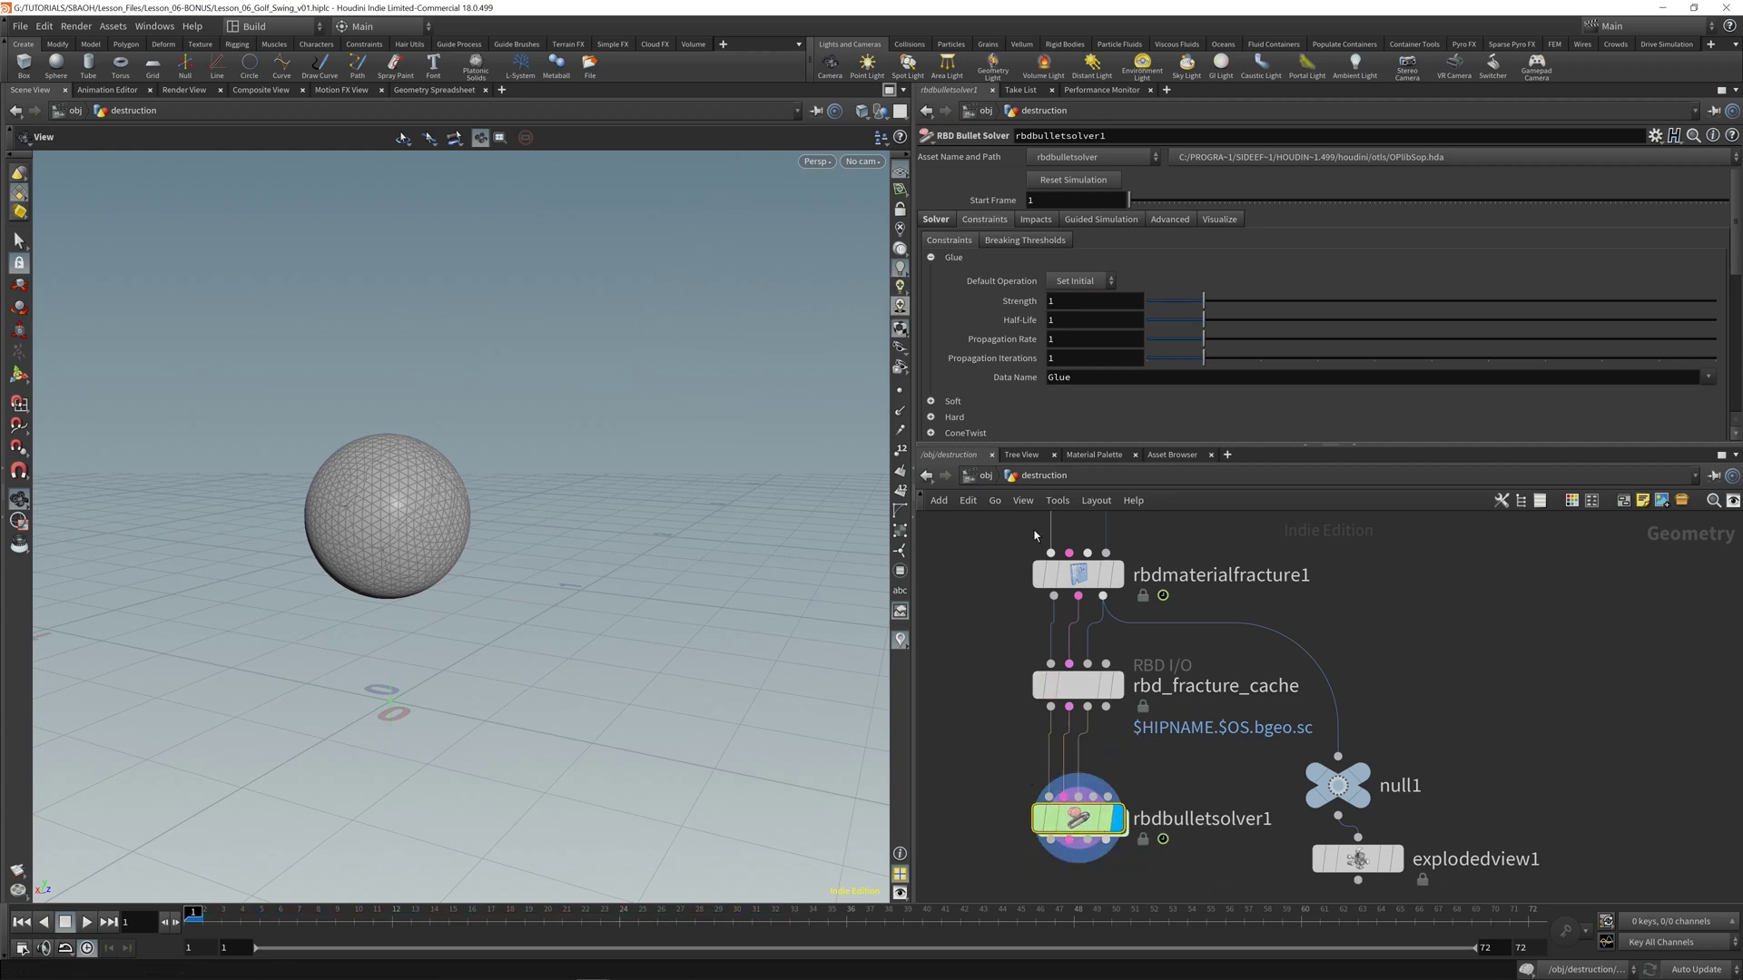
# - Make the CLUB null the displayed and selected node in the destruction network
pyautogui.moveTo(460, 550); pyautogui.dragTo(399, 520)
pyautogui.scroll(-5, 1481, 697)
pyautogui.moveTo(1488, 679); pyautogui.dragTo(1376, 889, button='middle')
pyautogui.scroll(3, 1376, 890)
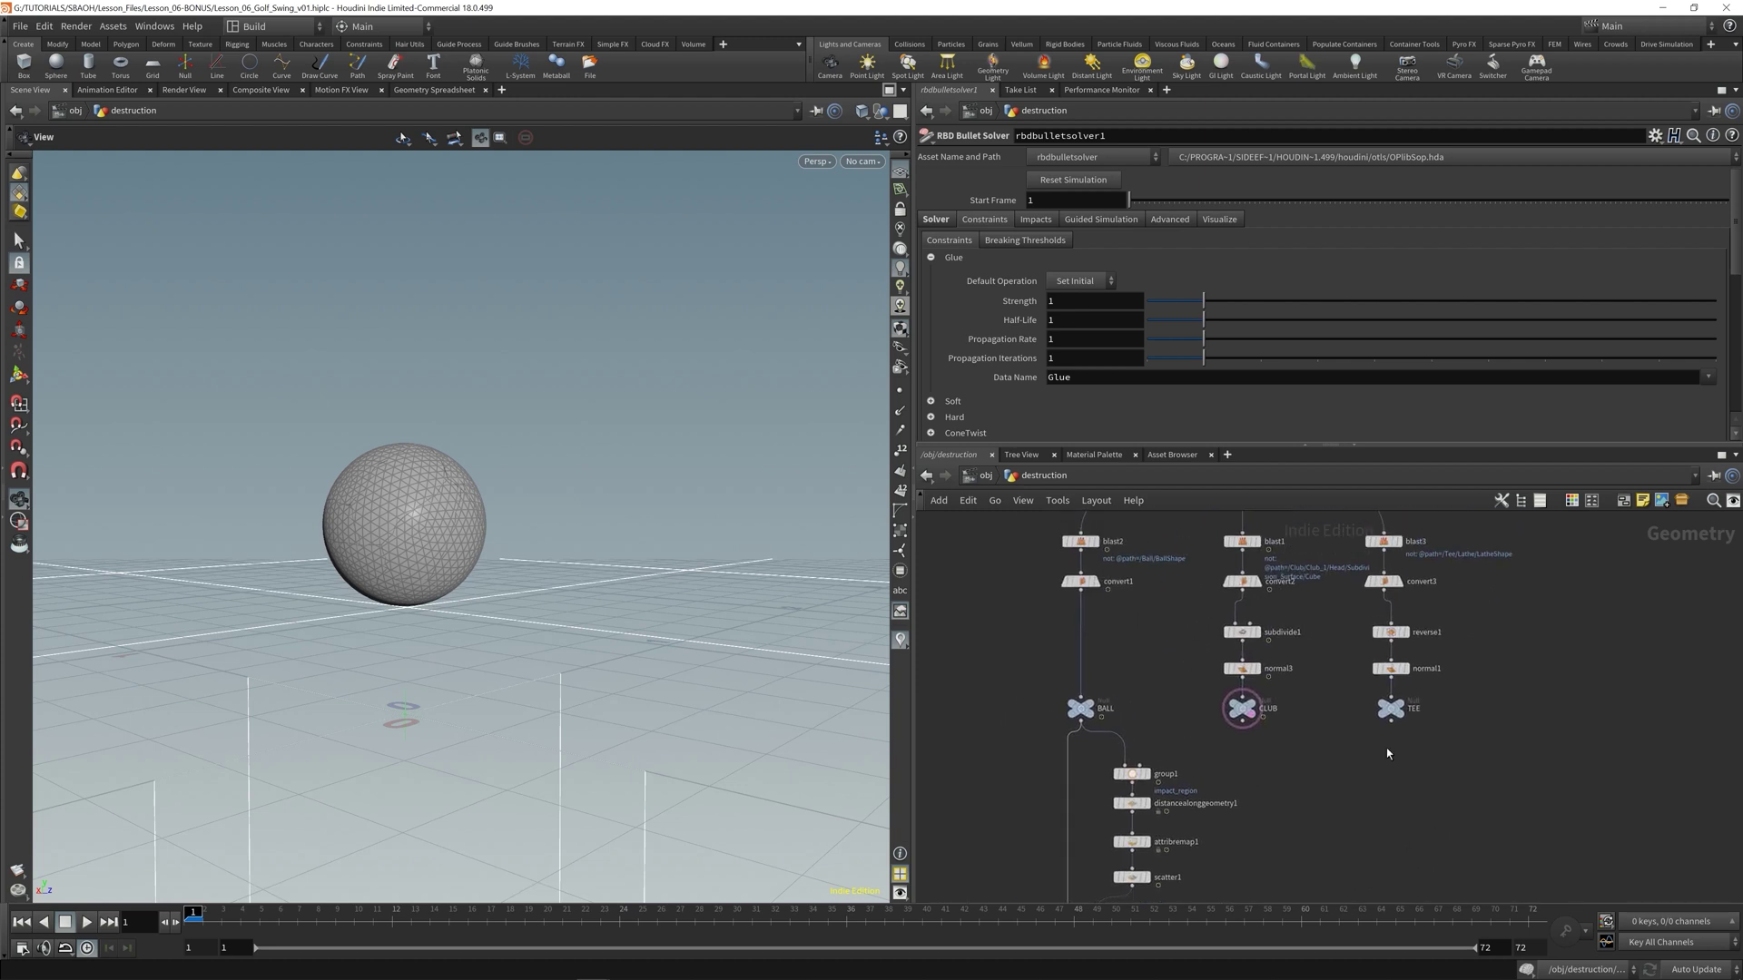
pyautogui.click(1476, 693)
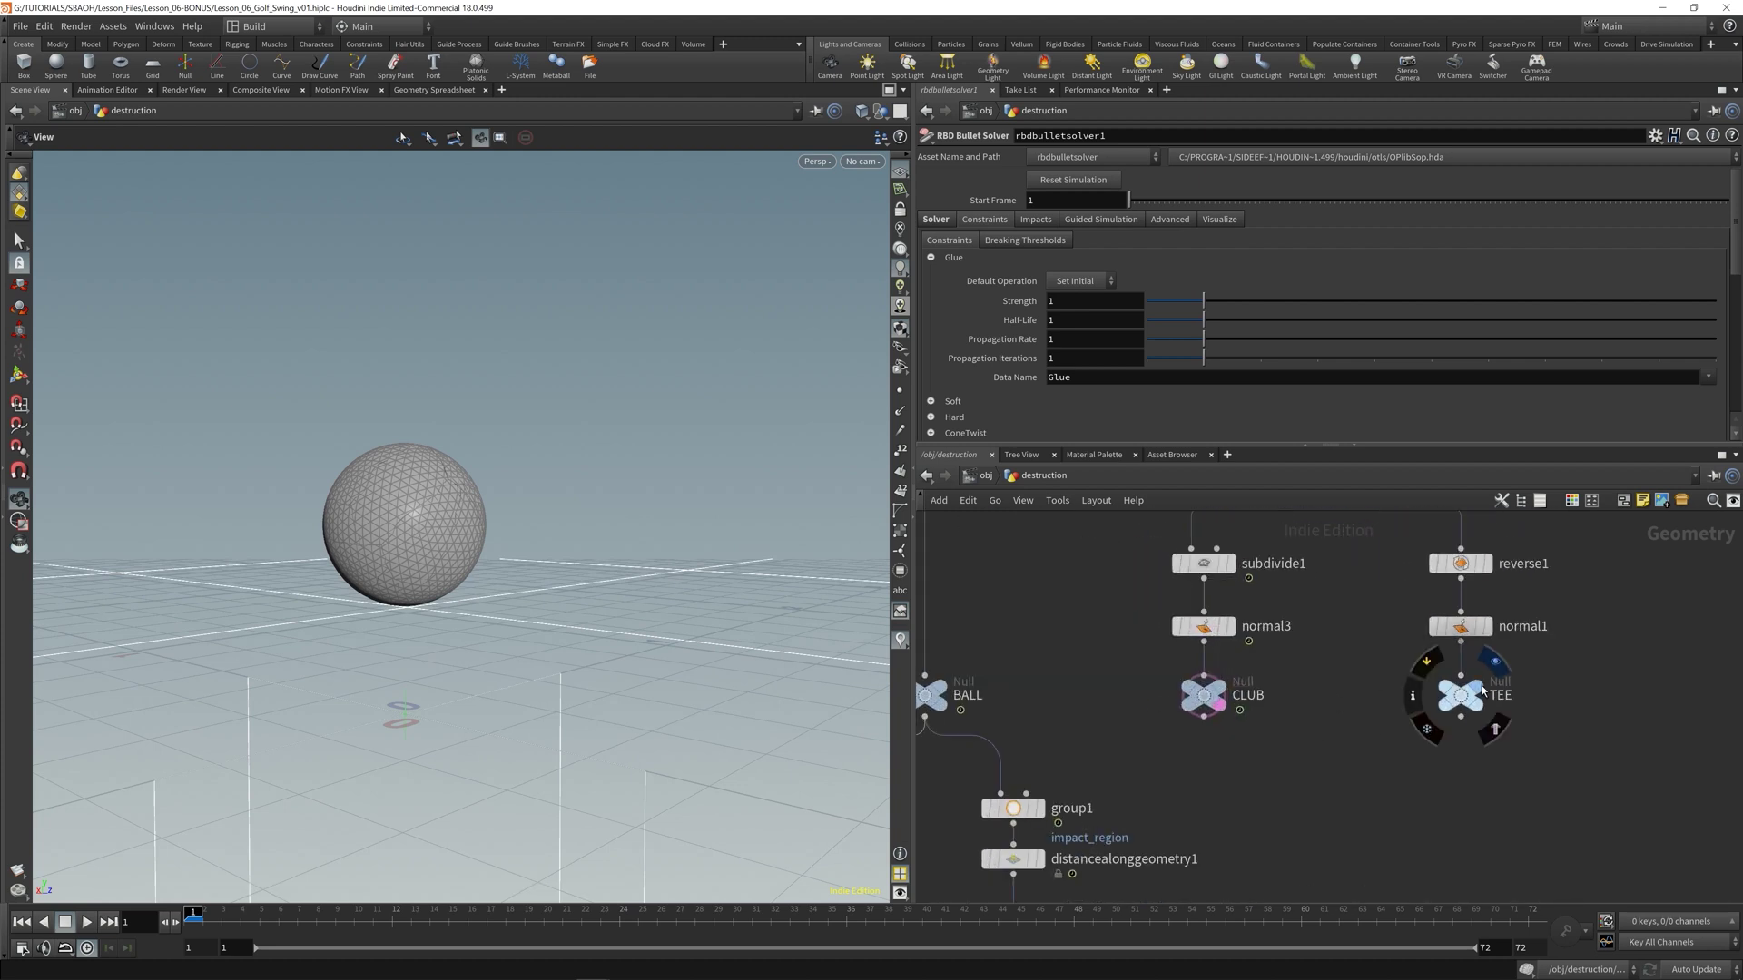
pyautogui.click(1220, 694)
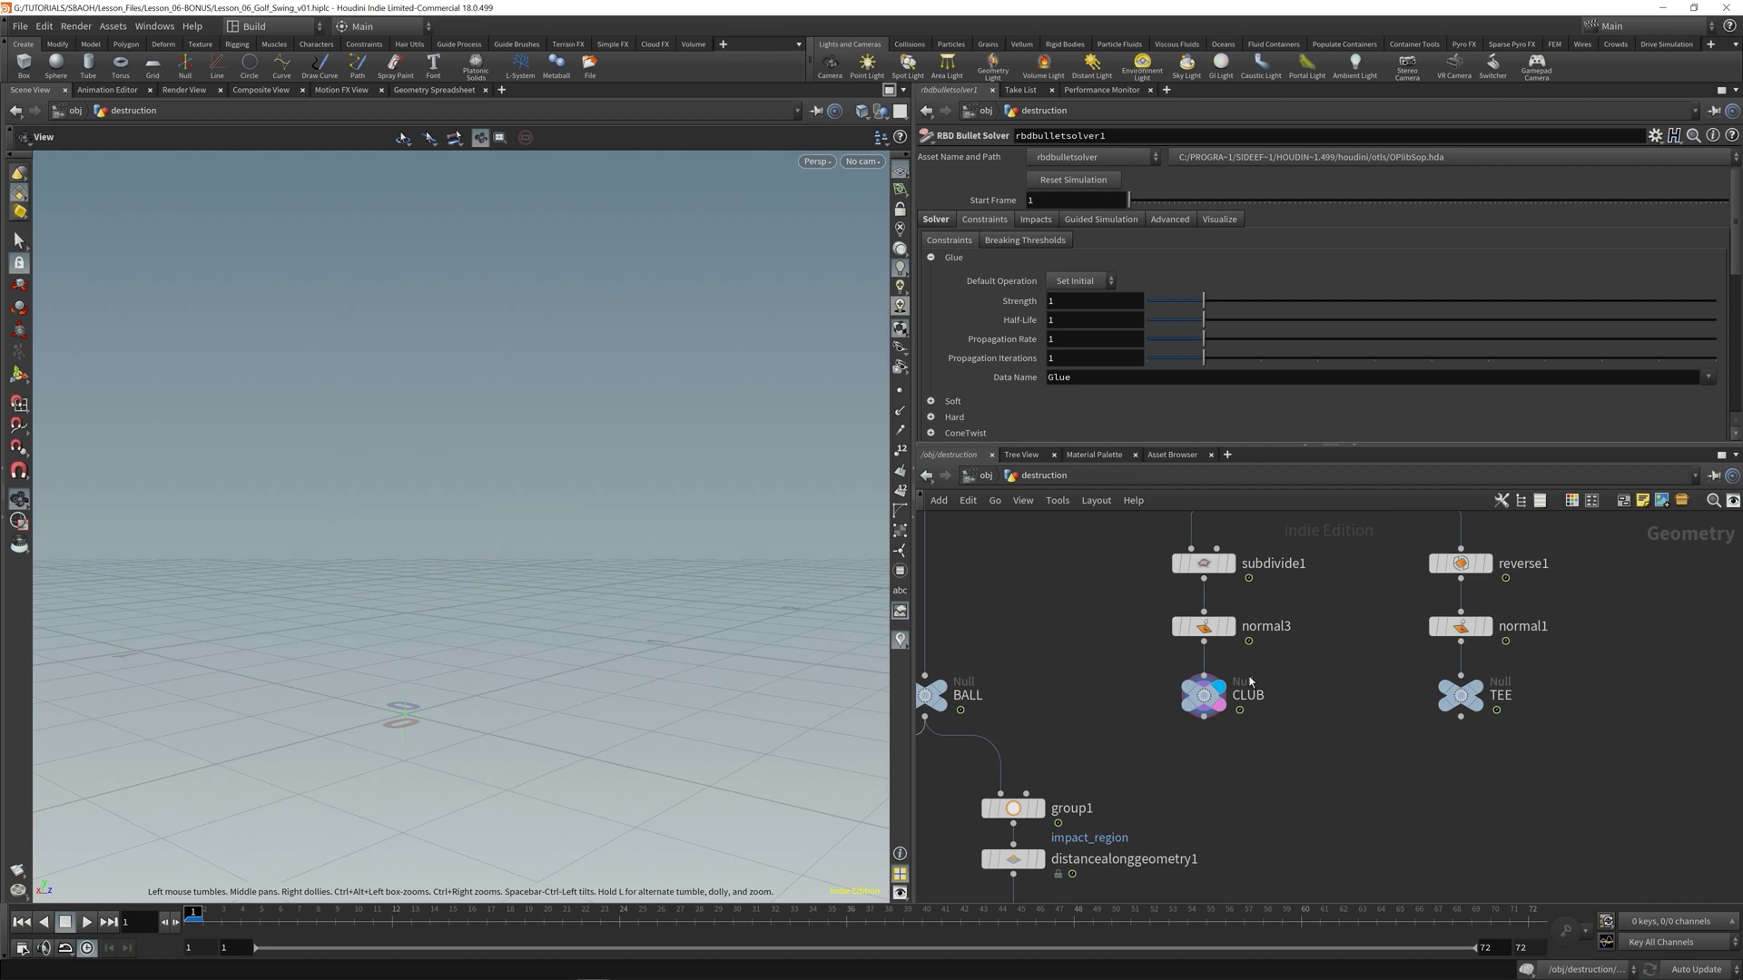
pyautogui.click(1250, 683)
pyautogui.scroll(-6, 1180, 726)
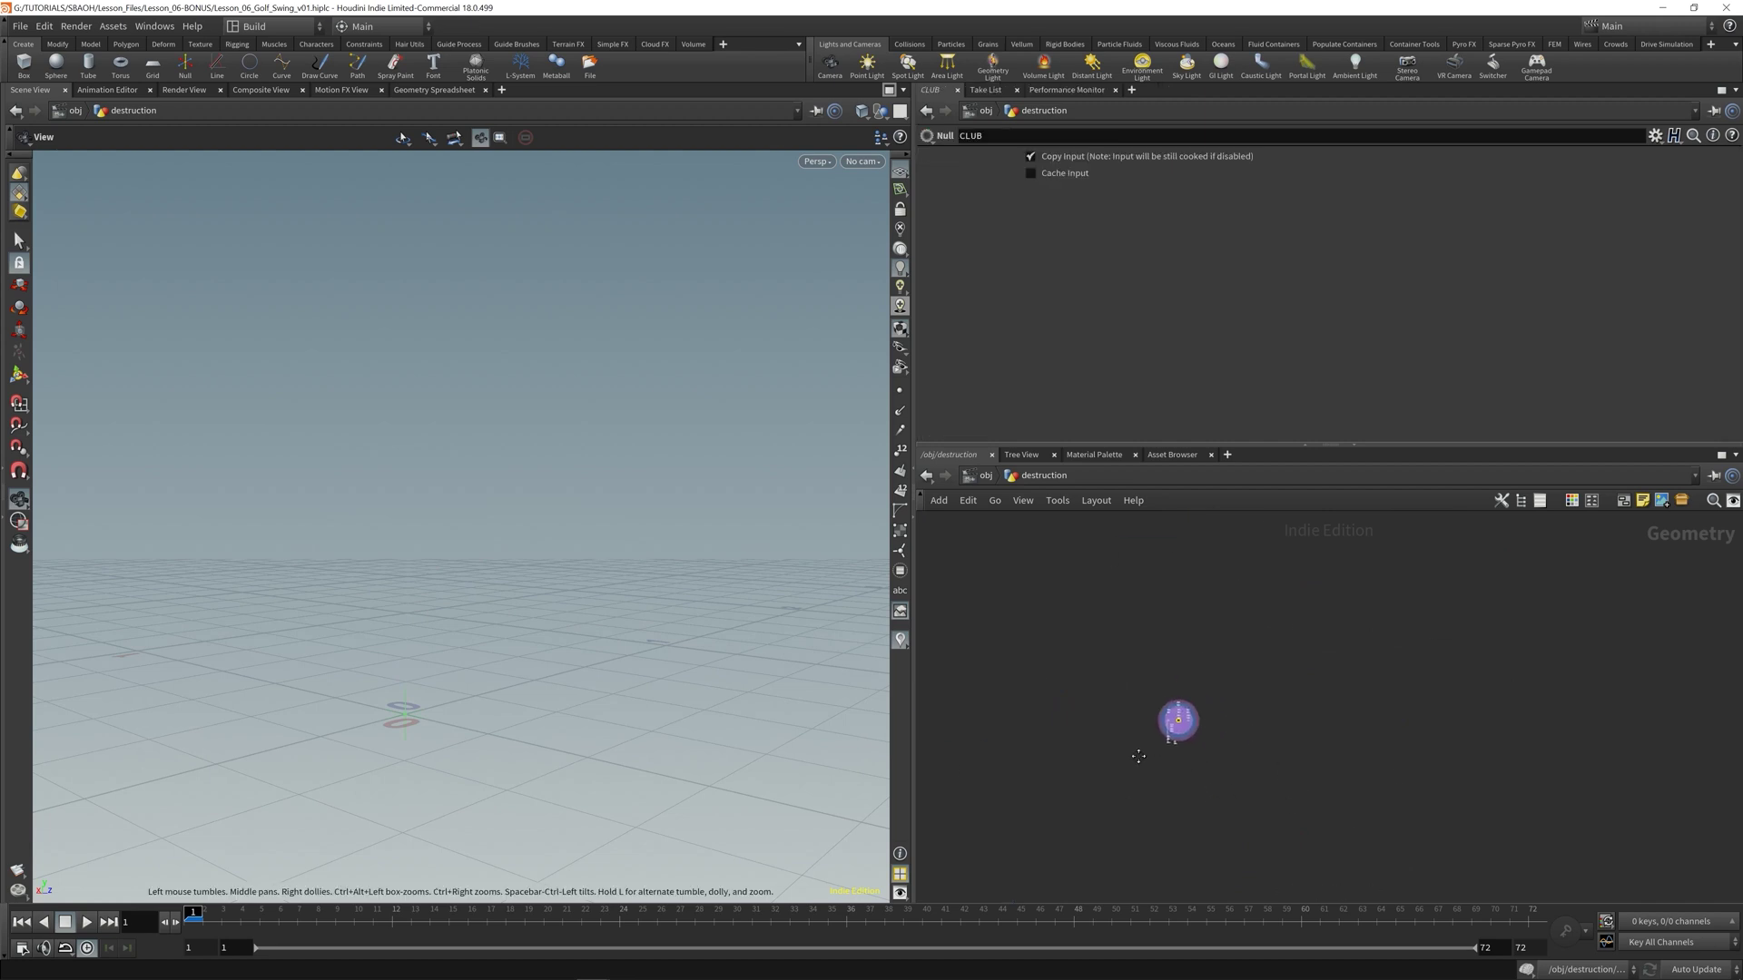
pyautogui.scroll(6, 1138, 756)
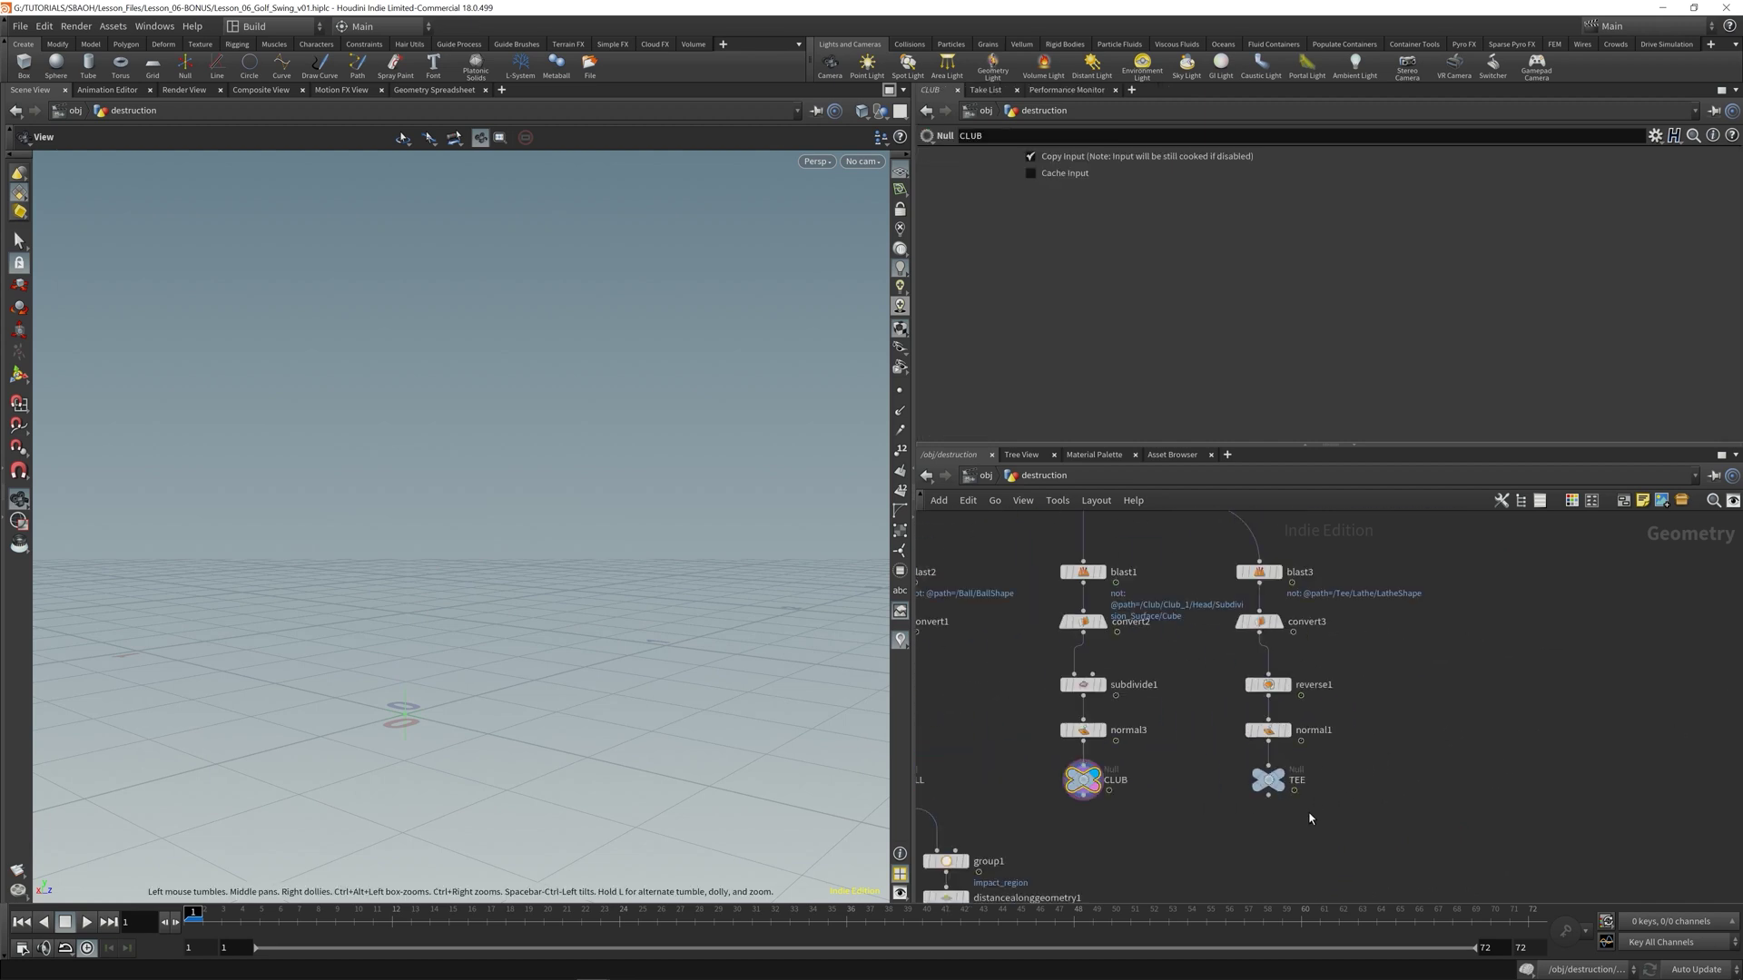
# - Add a Merge node beneath the CLUB and TEE nulls and connect both of them to it
pyautogui.moveTo(1310, 819); pyautogui.dragTo(1389, 696, button='middle')
pyautogui.press('Tab')
pyautogui.write('merge')
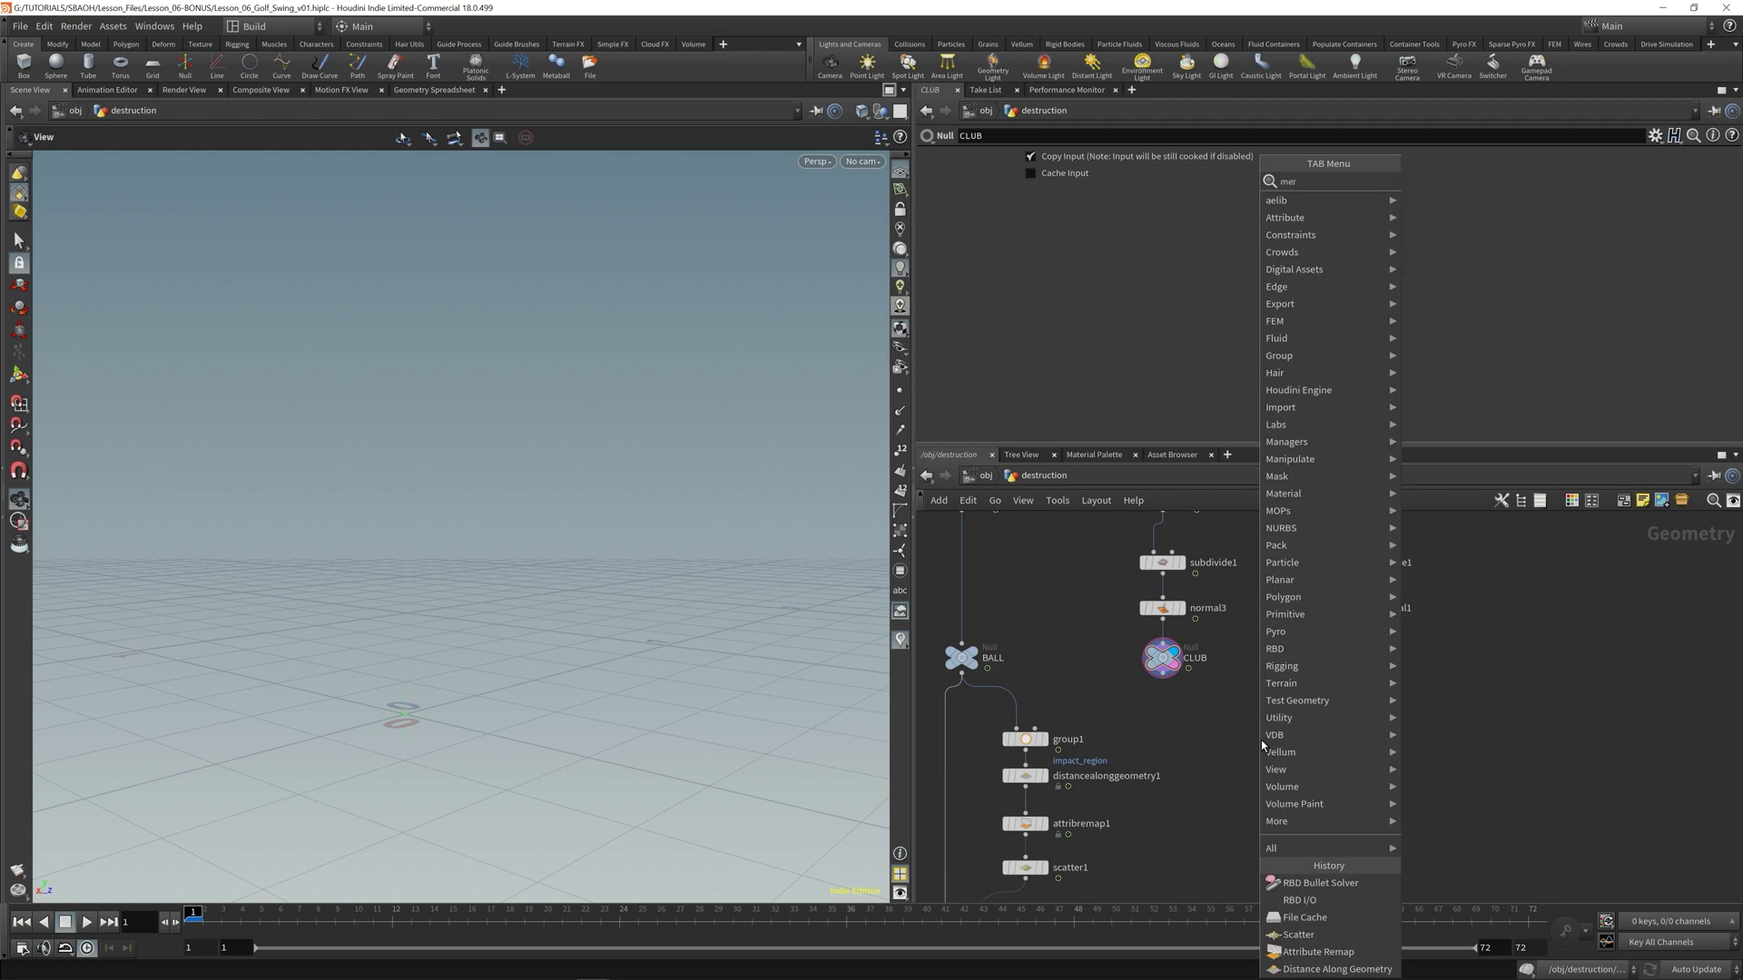
pyautogui.press('Return')
pyautogui.click(1261, 739)
pyautogui.moveTo(1165, 675); pyautogui.dragTo(1348, 673)
# - Wire the output of merge1 into the fourth input of rbdbulletsolver1 as collision geometry
pyautogui.moveTo(1217, 817); pyautogui.dragTo(1228, 572, button='middle')
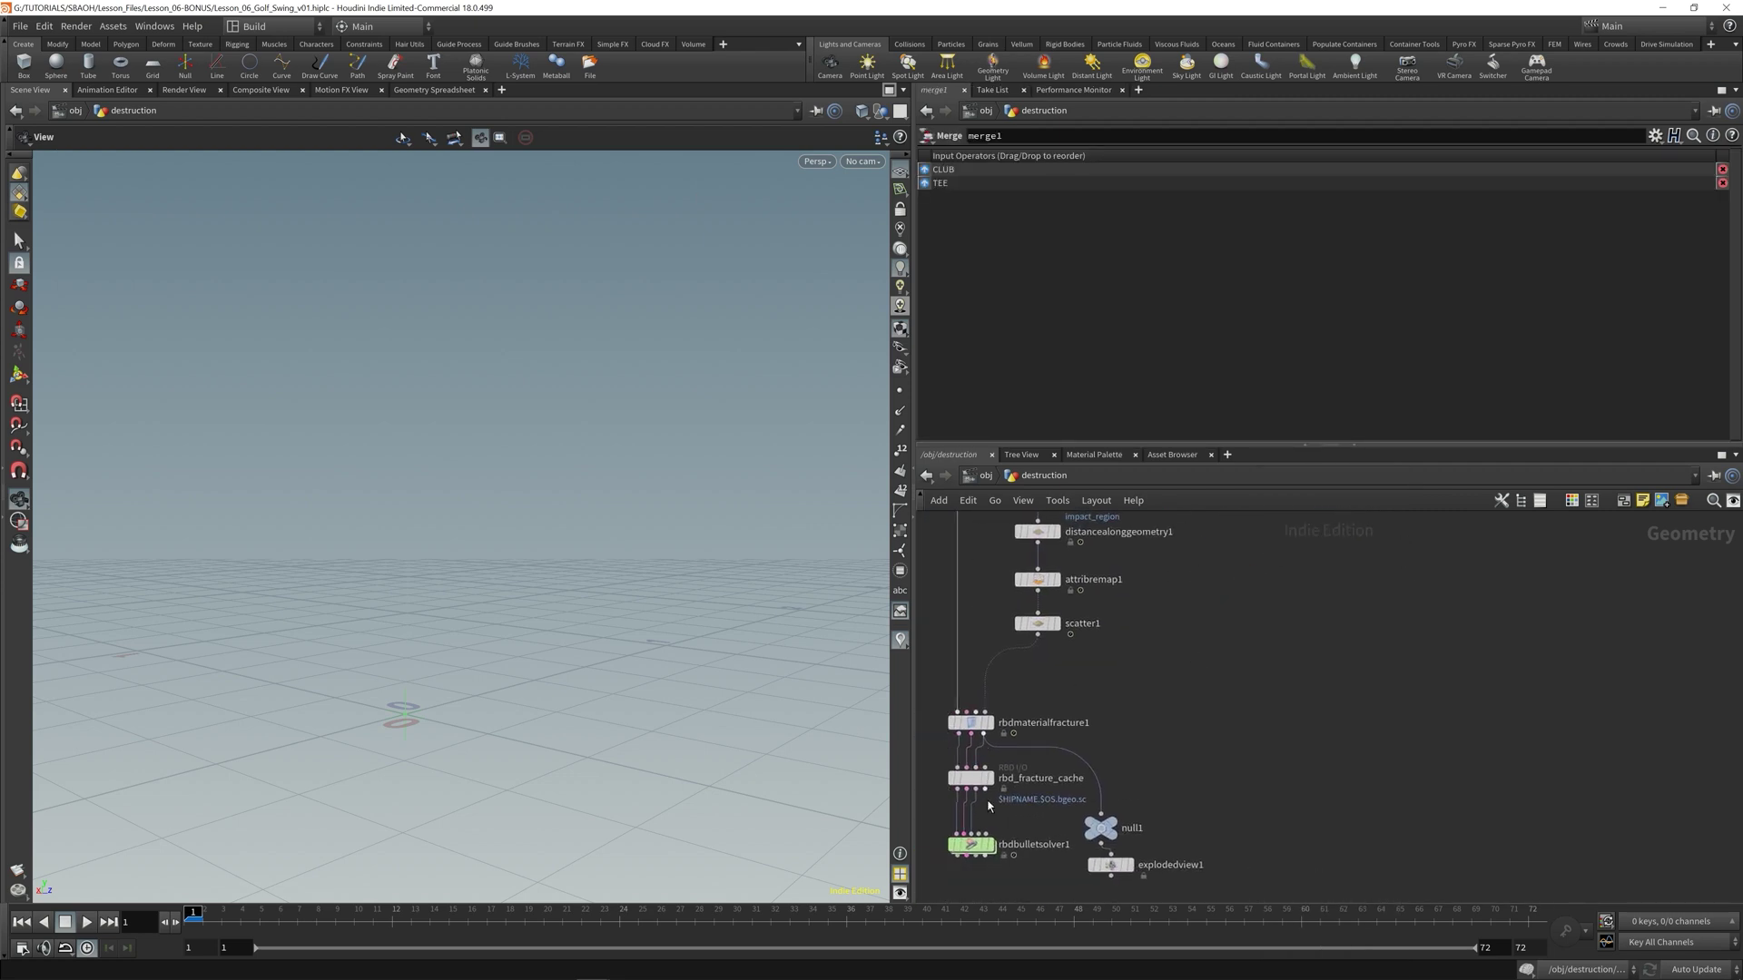
pyautogui.click(979, 835)
pyautogui.moveTo(1322, 616); pyautogui.dragTo(1237, 847, button='middle')
pyautogui.click(1193, 755)
pyautogui.moveTo(1192, 759); pyautogui.dragTo(1287, 657, button='middle')
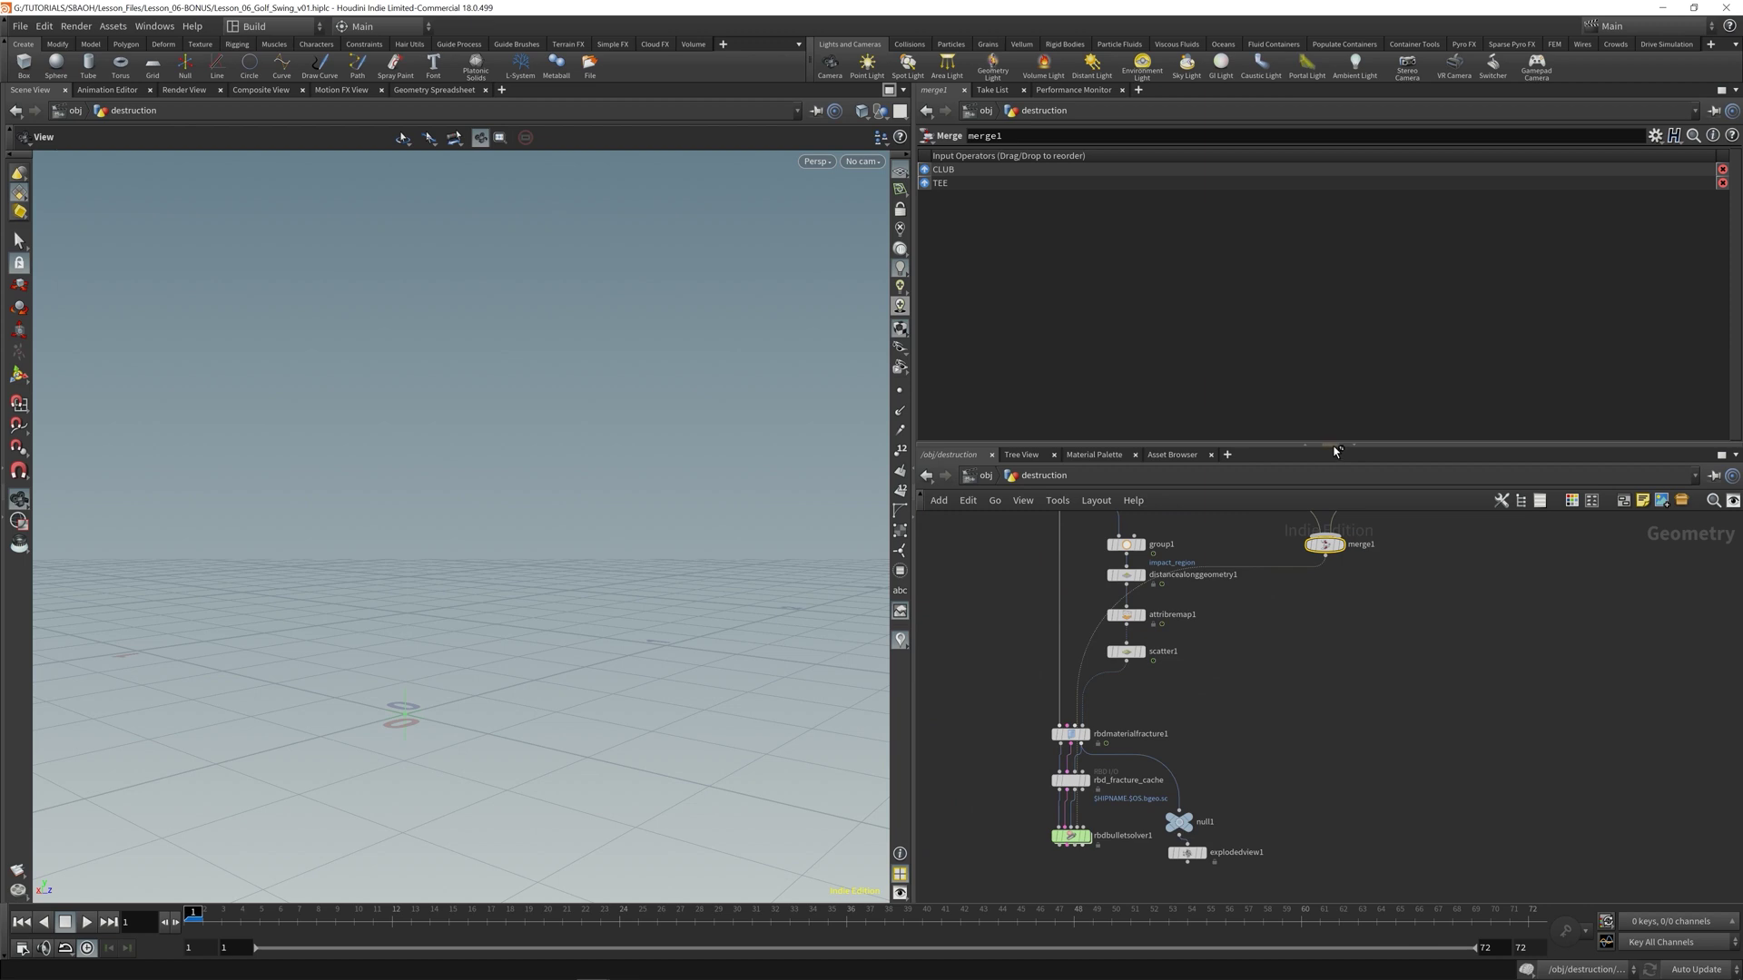
# - Enlarge the network area and route the merge1 wire around the other nodes with a dot placed below merge1
pyautogui.moveTo(1335, 445); pyautogui.dragTo(1334, 424)
pyautogui.keyDown('alt'); pyautogui.moveTo(1233, 555); pyautogui.dragTo(1242, 606); pyautogui.keyUp('alt')
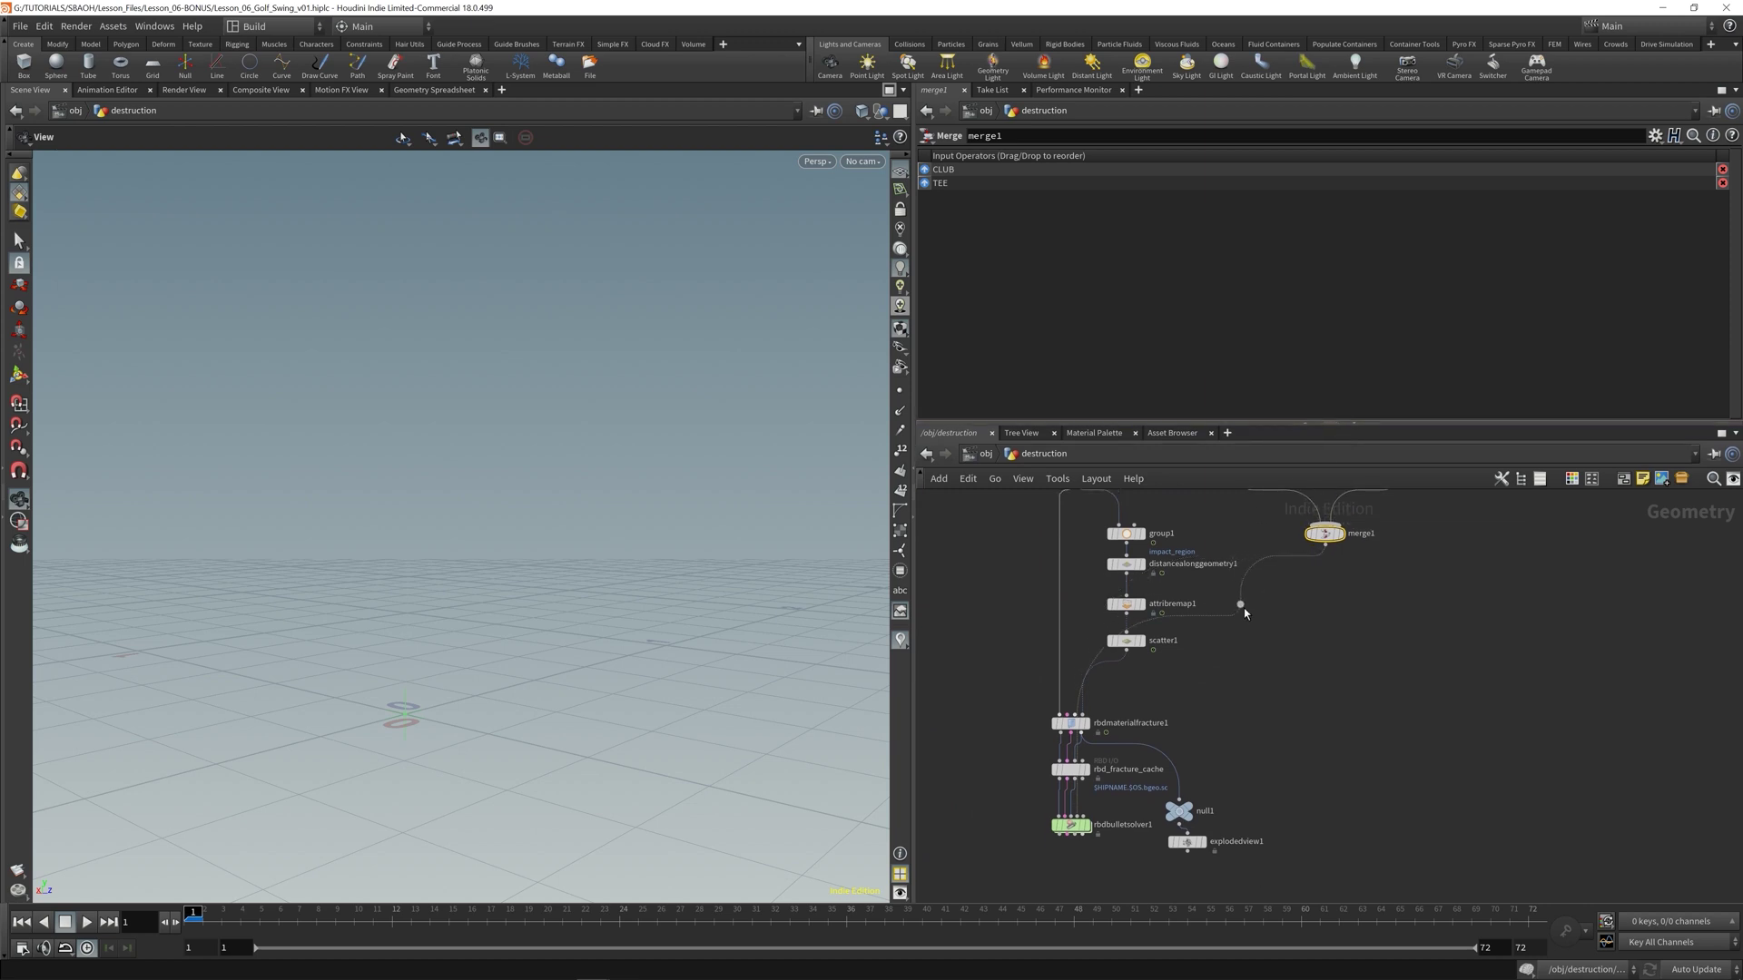
pyautogui.moveTo(1258, 693); pyautogui.dragTo(1326, 769)
# - Make rbdbulletsolver1 the displayed node and play the simulation with the tee and club up to frame 23
pyautogui.click(1085, 826)
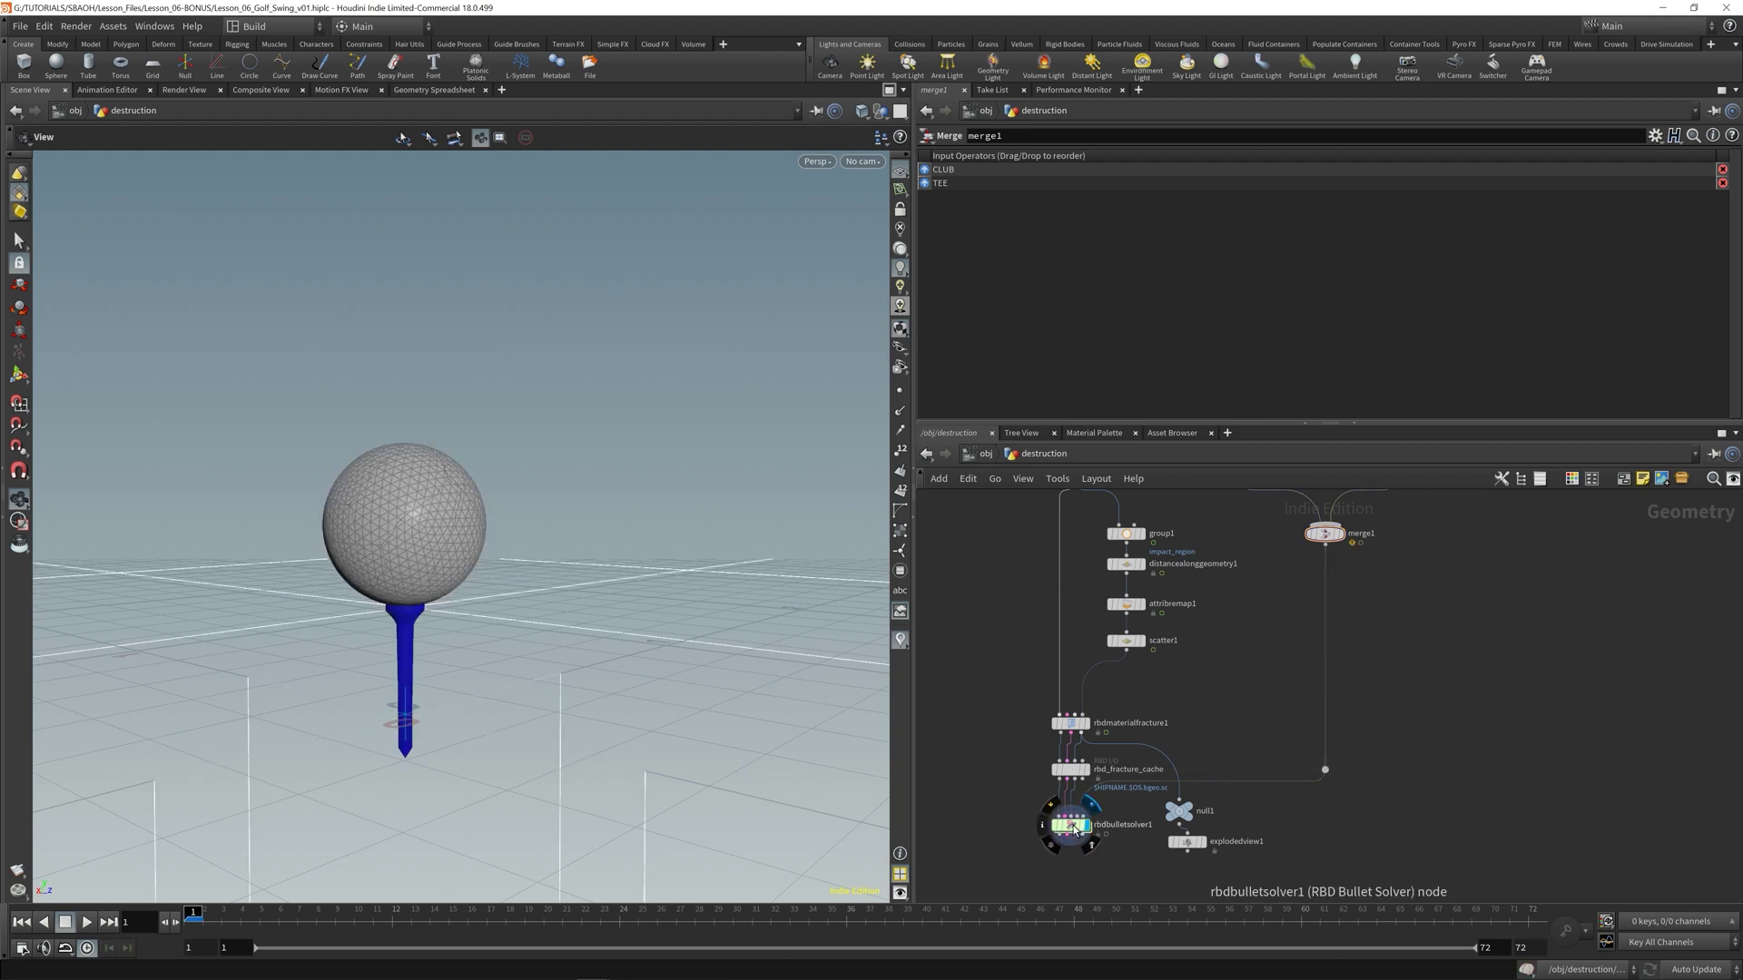
pyautogui.moveTo(418, 638); pyautogui.dragTo(397, 652)
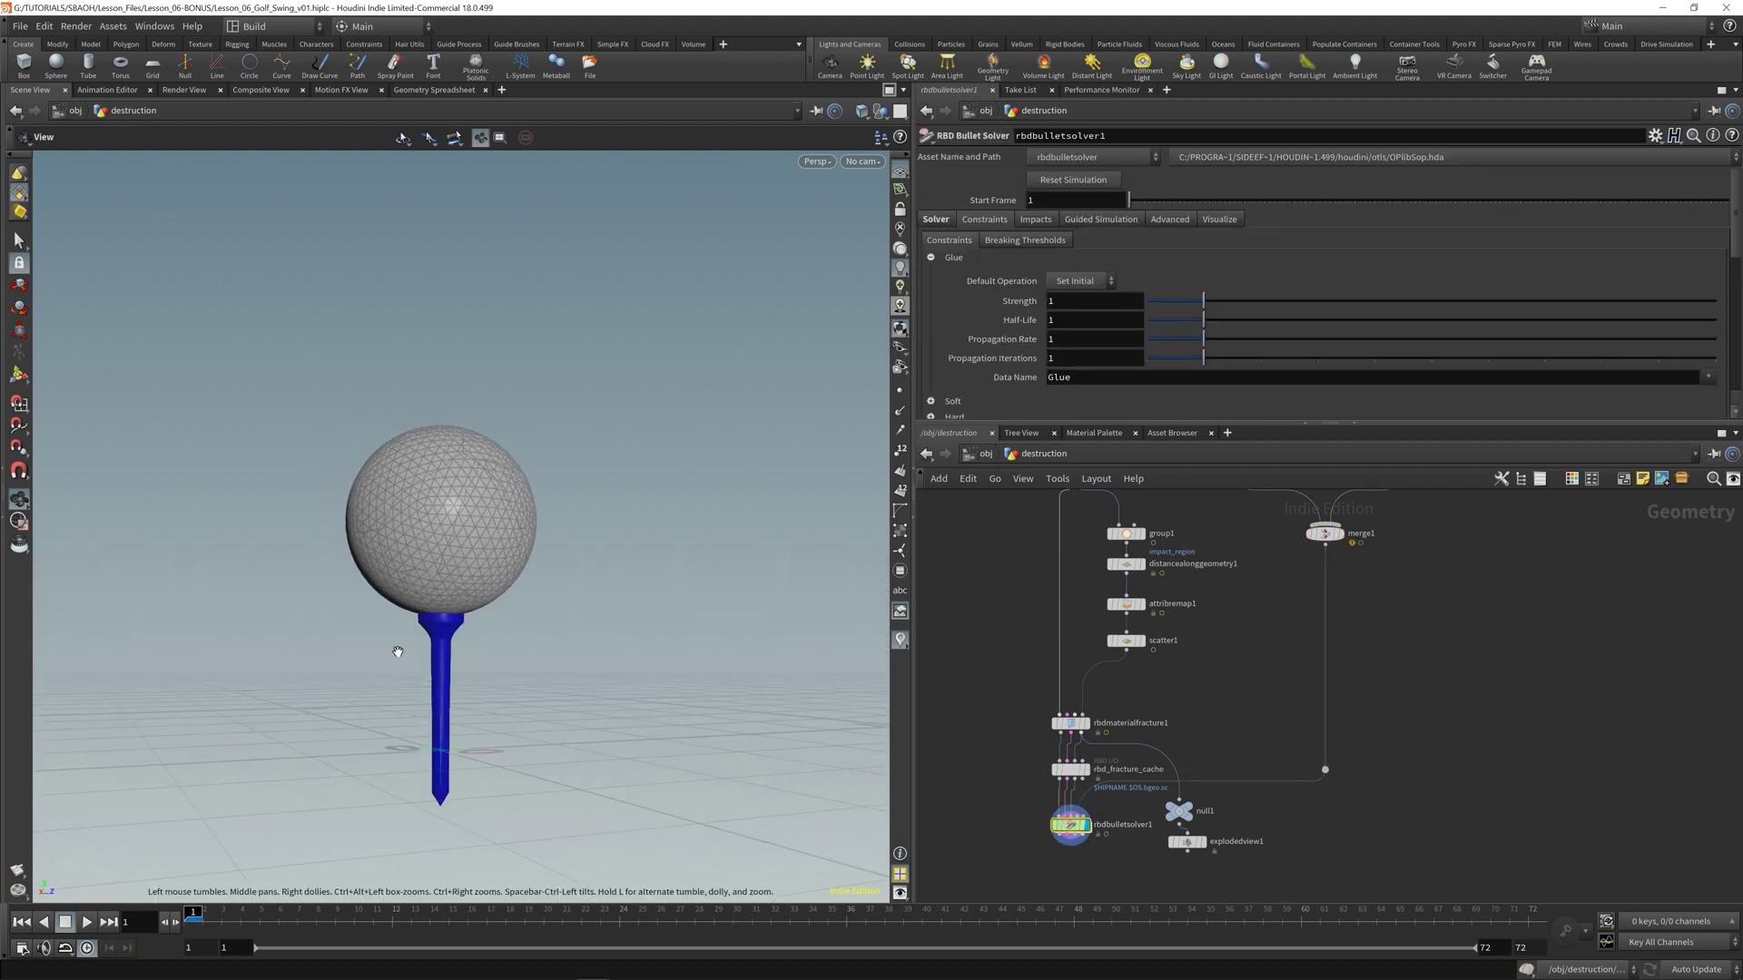
pyautogui.moveTo(463, 591)
pyautogui.mouseDown()
pyautogui.moveTo(505, 602)
pyautogui.moveTo(447, 594)
pyautogui.mouseUp()
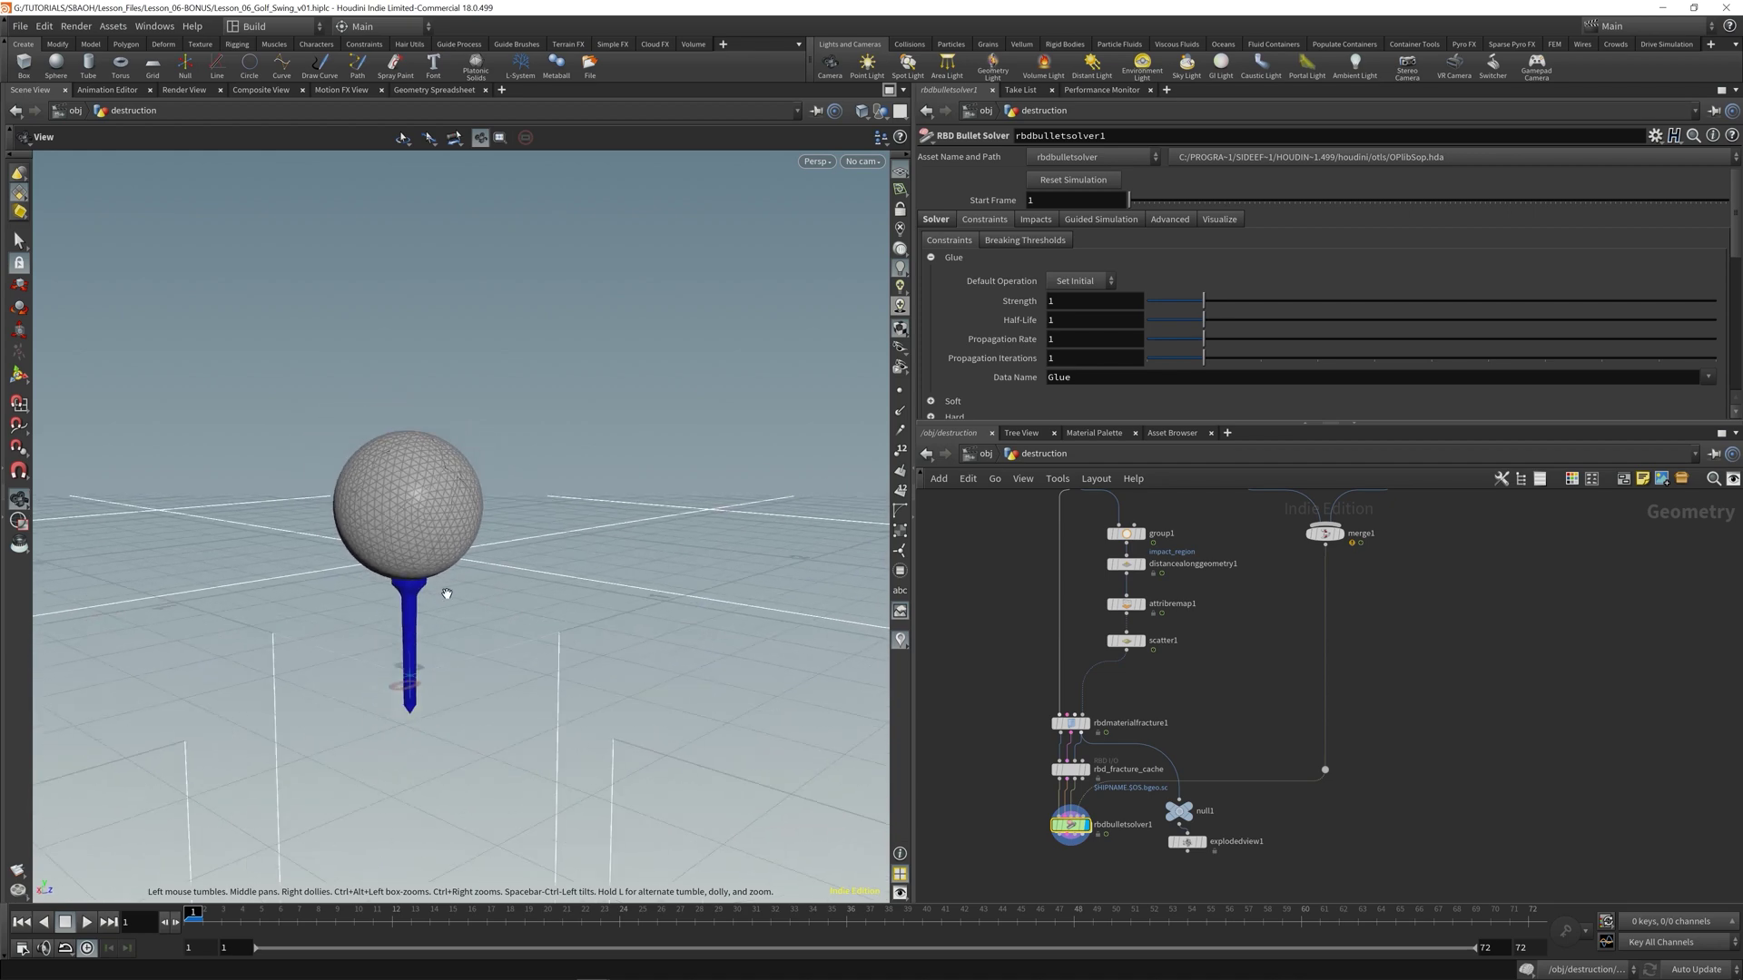
pyautogui.click(86, 921)
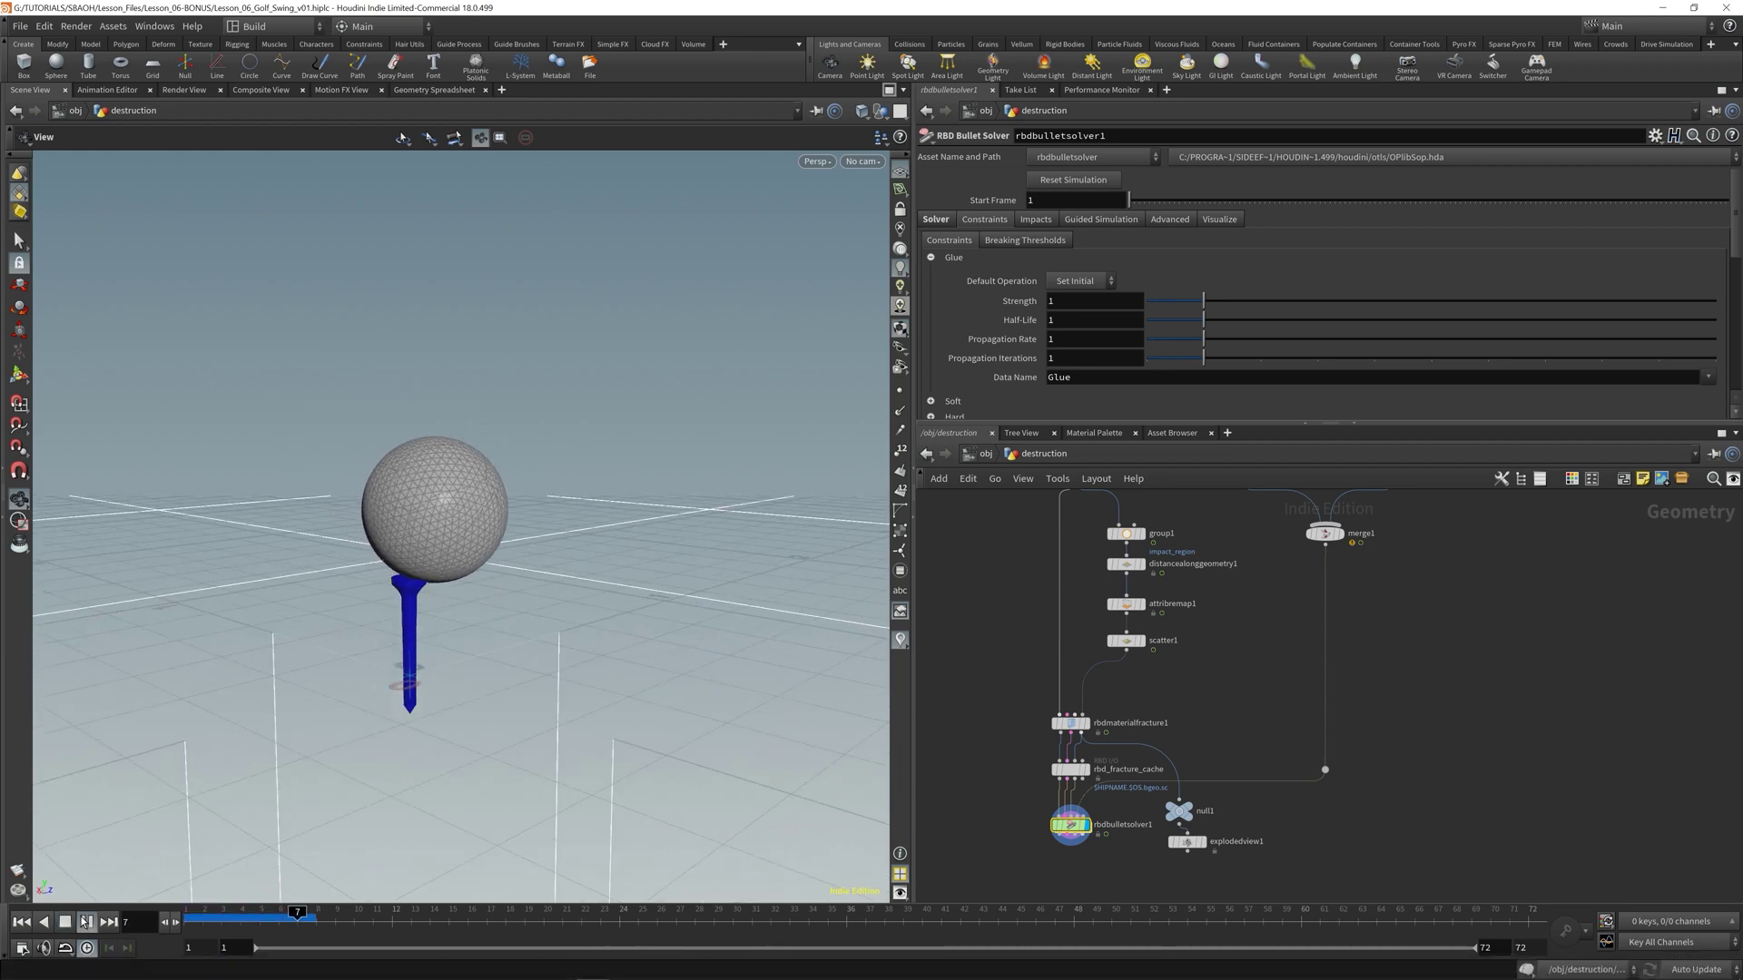
pyautogui.click(86, 921)
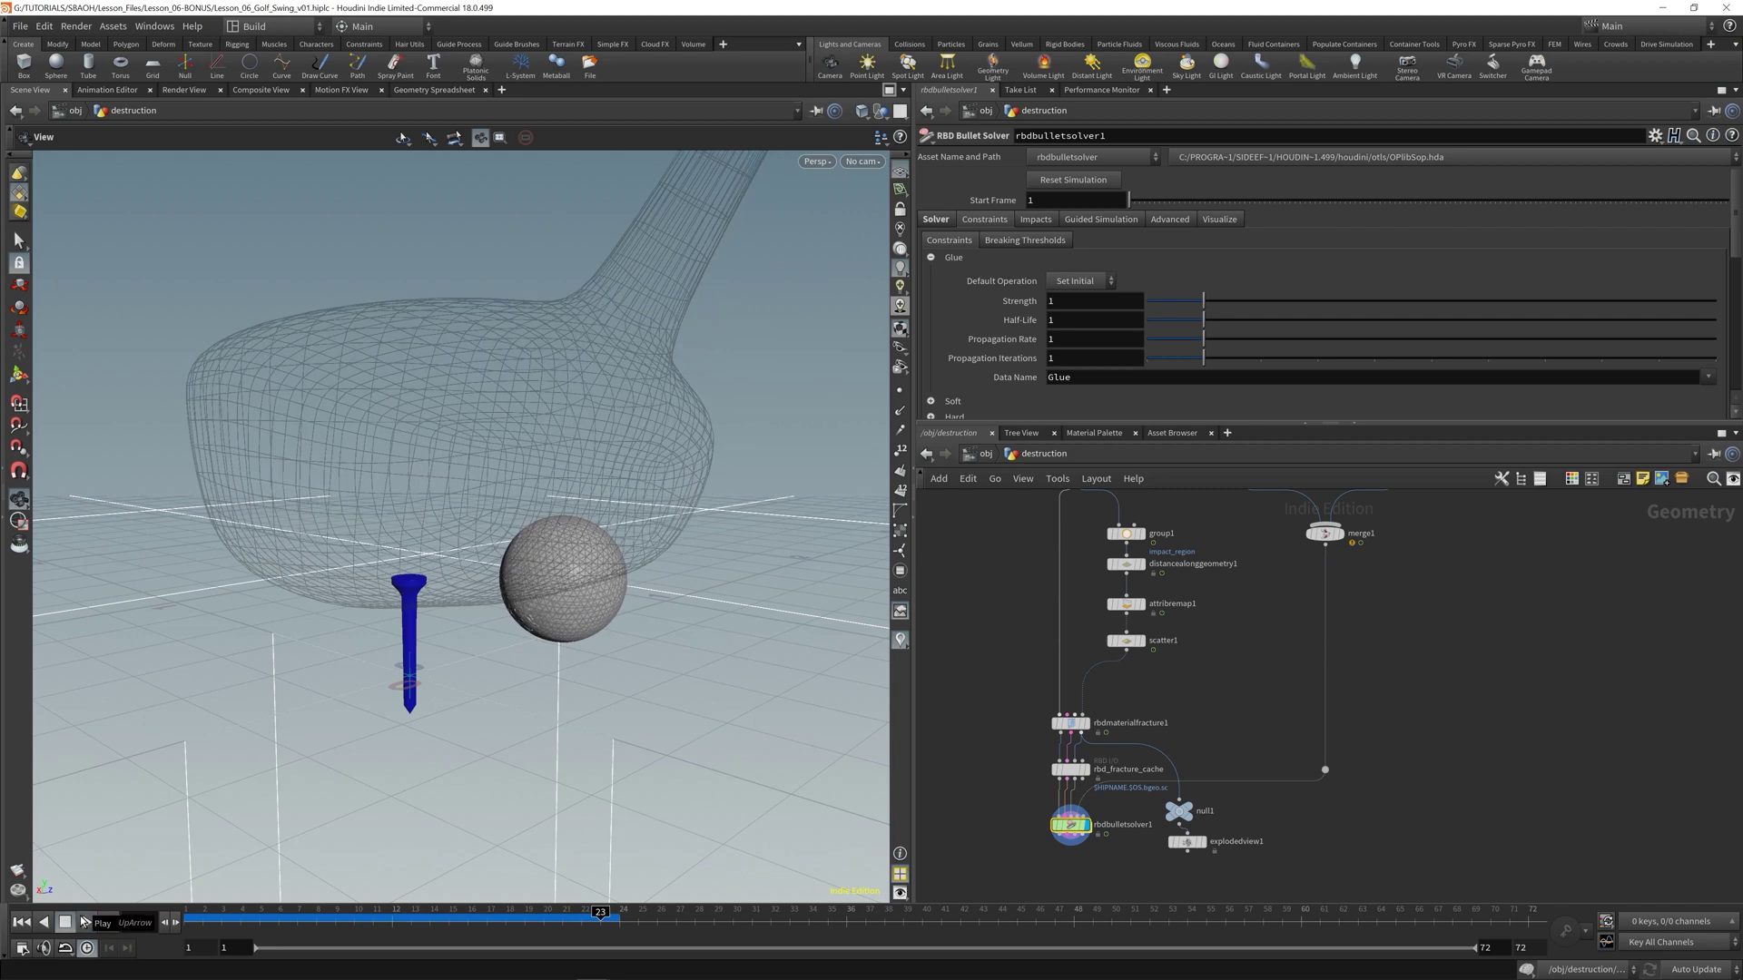
# - Inspect the ball and tee up close, and examine the merged club and tee geometry at frame 1 by displaying merge1
pyautogui.moveTo(631, 464); pyautogui.dragTo(506, 743, button='right')
pyautogui.press('f')
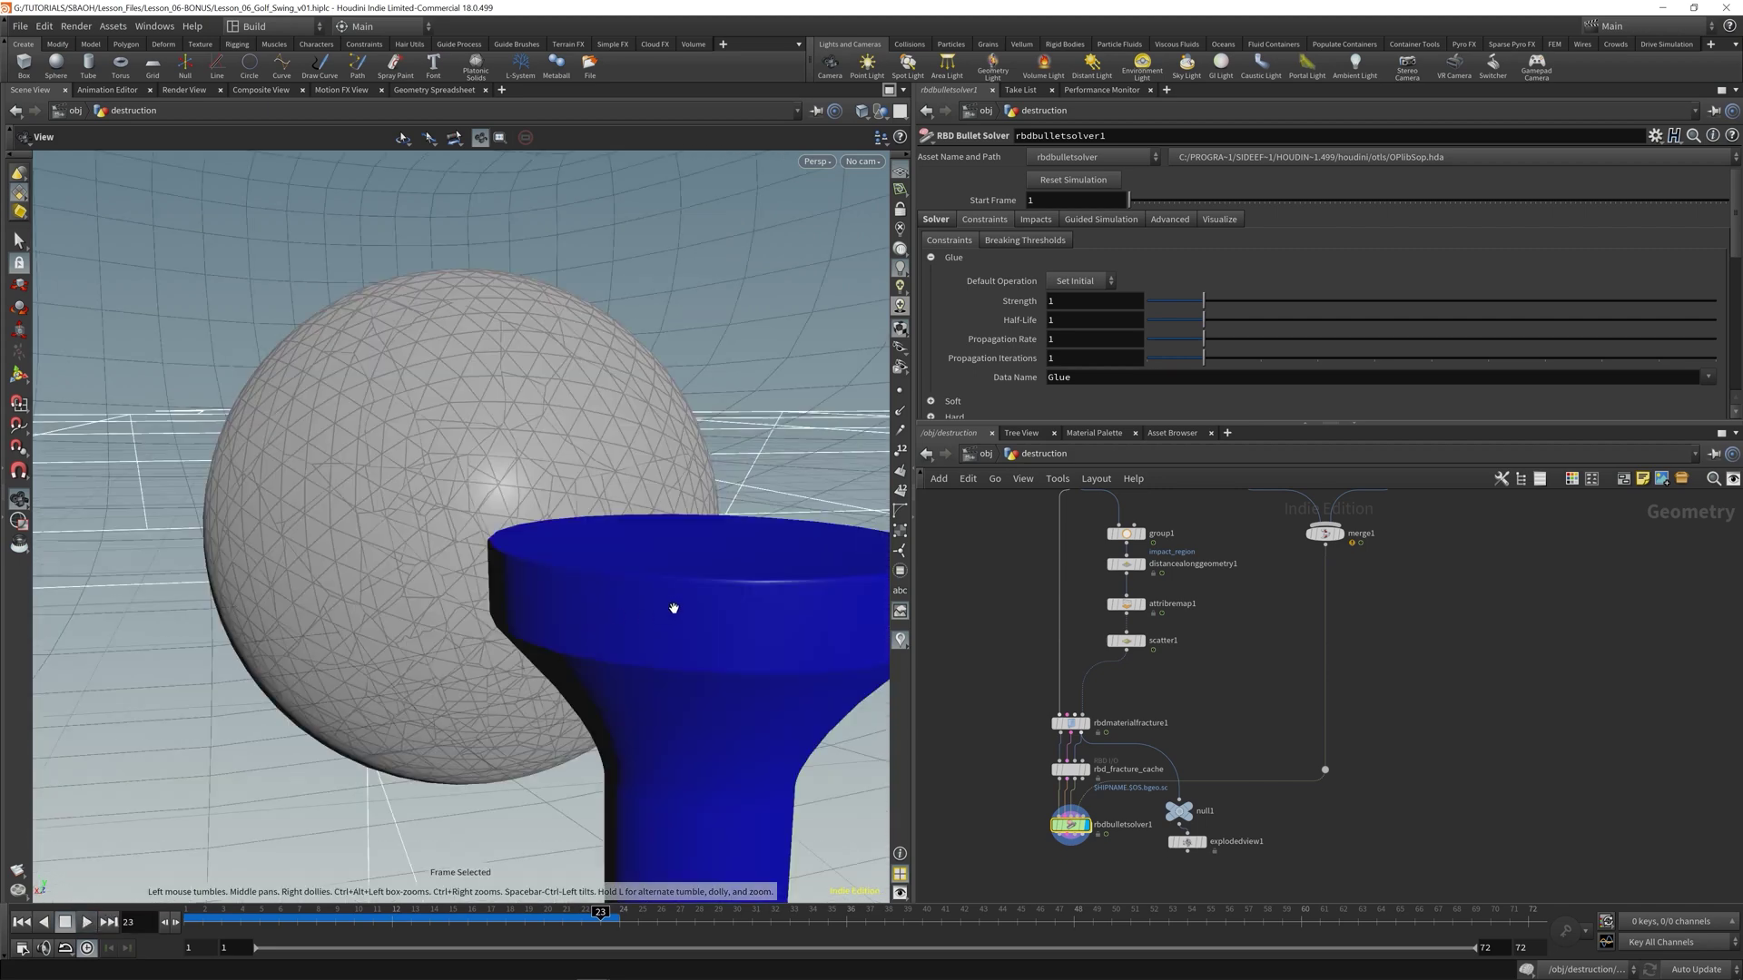
pyautogui.scroll(-5, 674, 608)
pyautogui.click(1341, 534)
pyautogui.click(1324, 533)
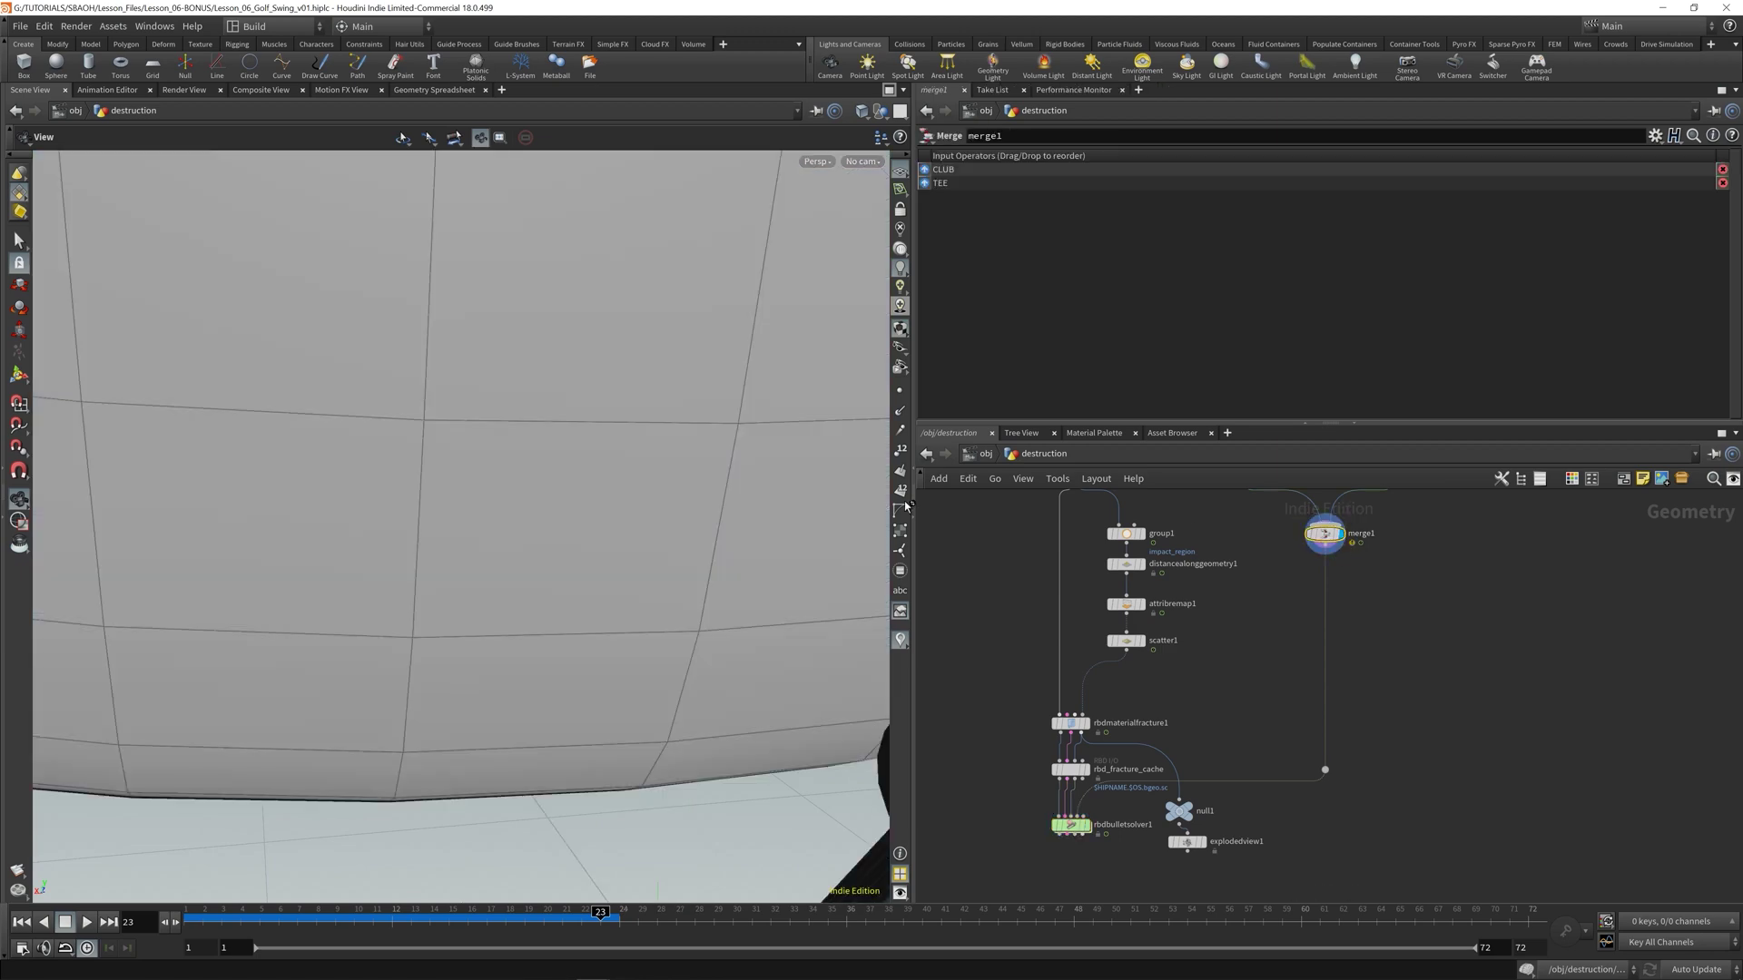
pyautogui.press('f')
pyautogui.hotkey('ctrl', 'Up')
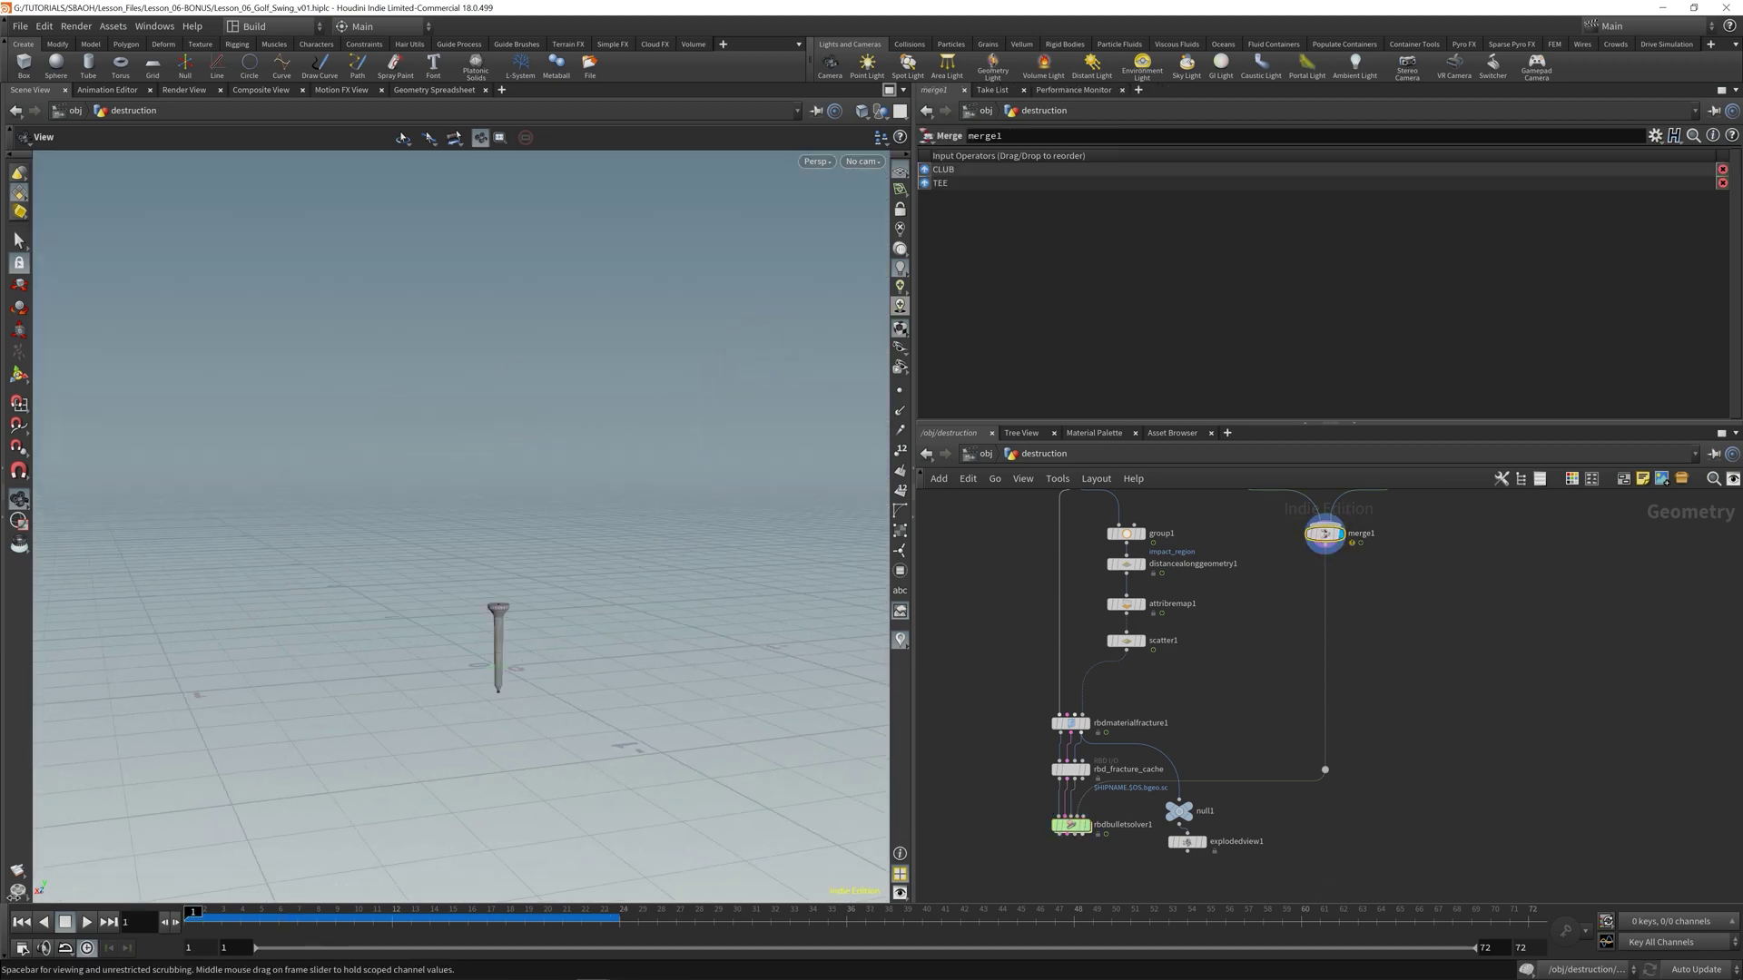
pyautogui.moveTo(673, 568); pyautogui.dragTo(628, 546)
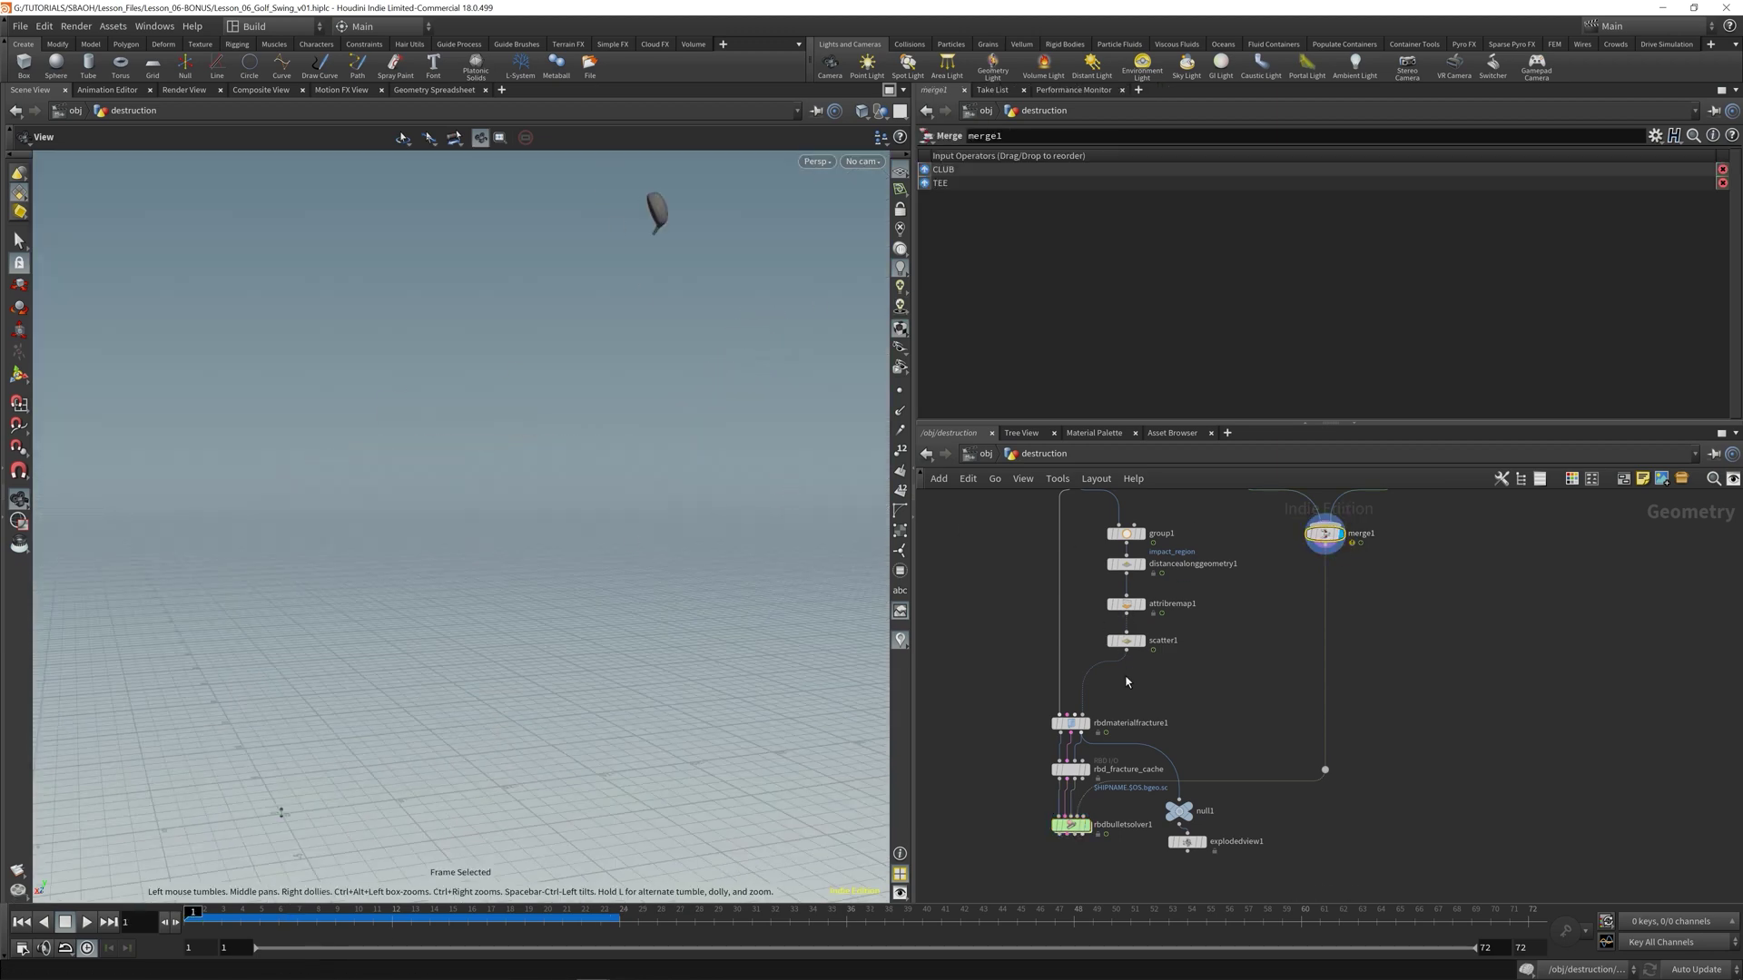
# - Make rbdbulletsolver1 the displayed and selected node again and save the scene
pyautogui.click(1080, 830)
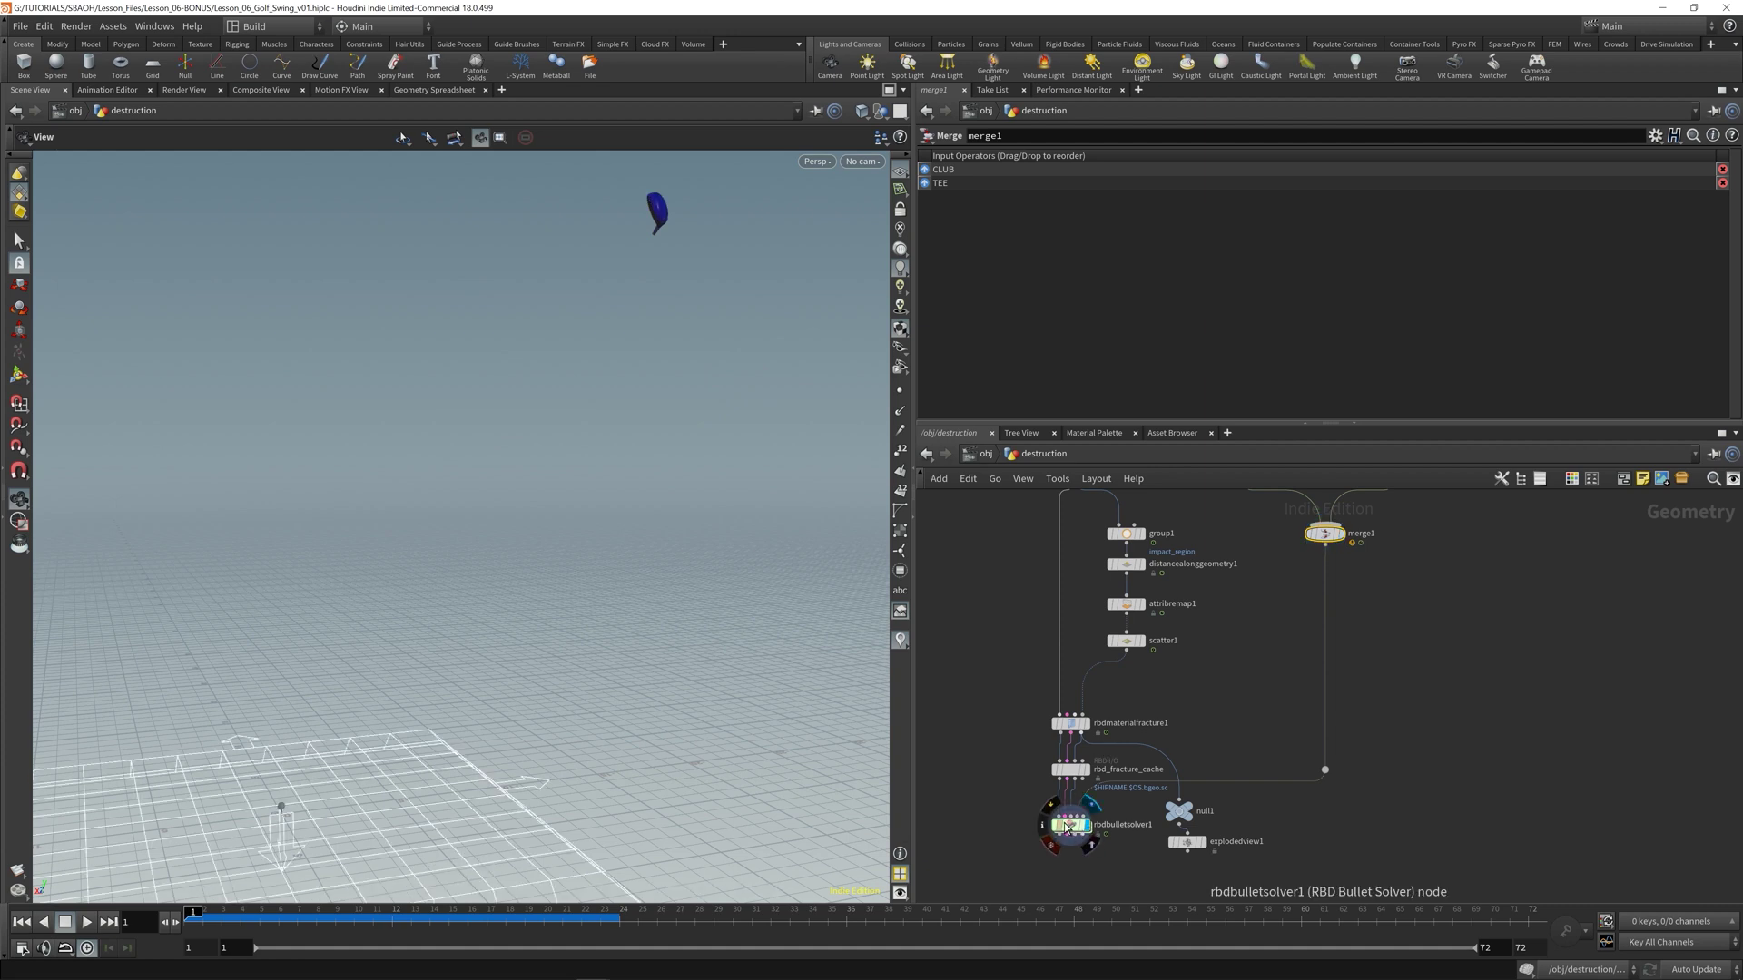
pyautogui.click(1068, 826)
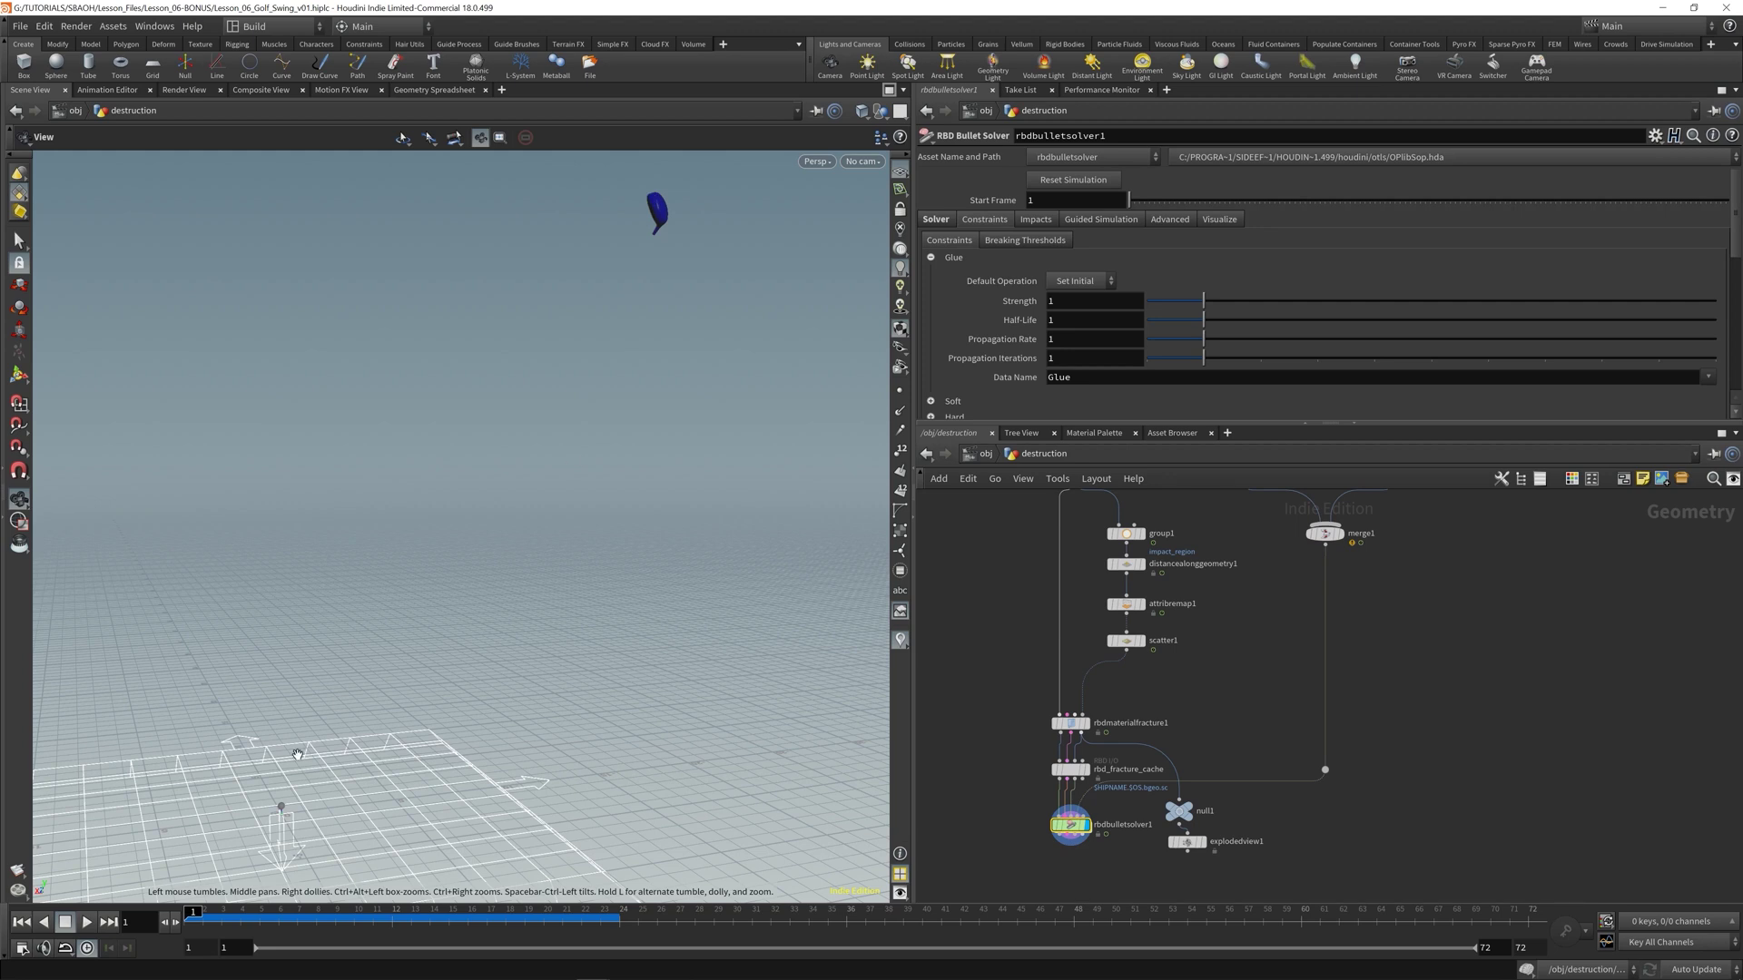
pyautogui.hotkey('ctrl', 's')
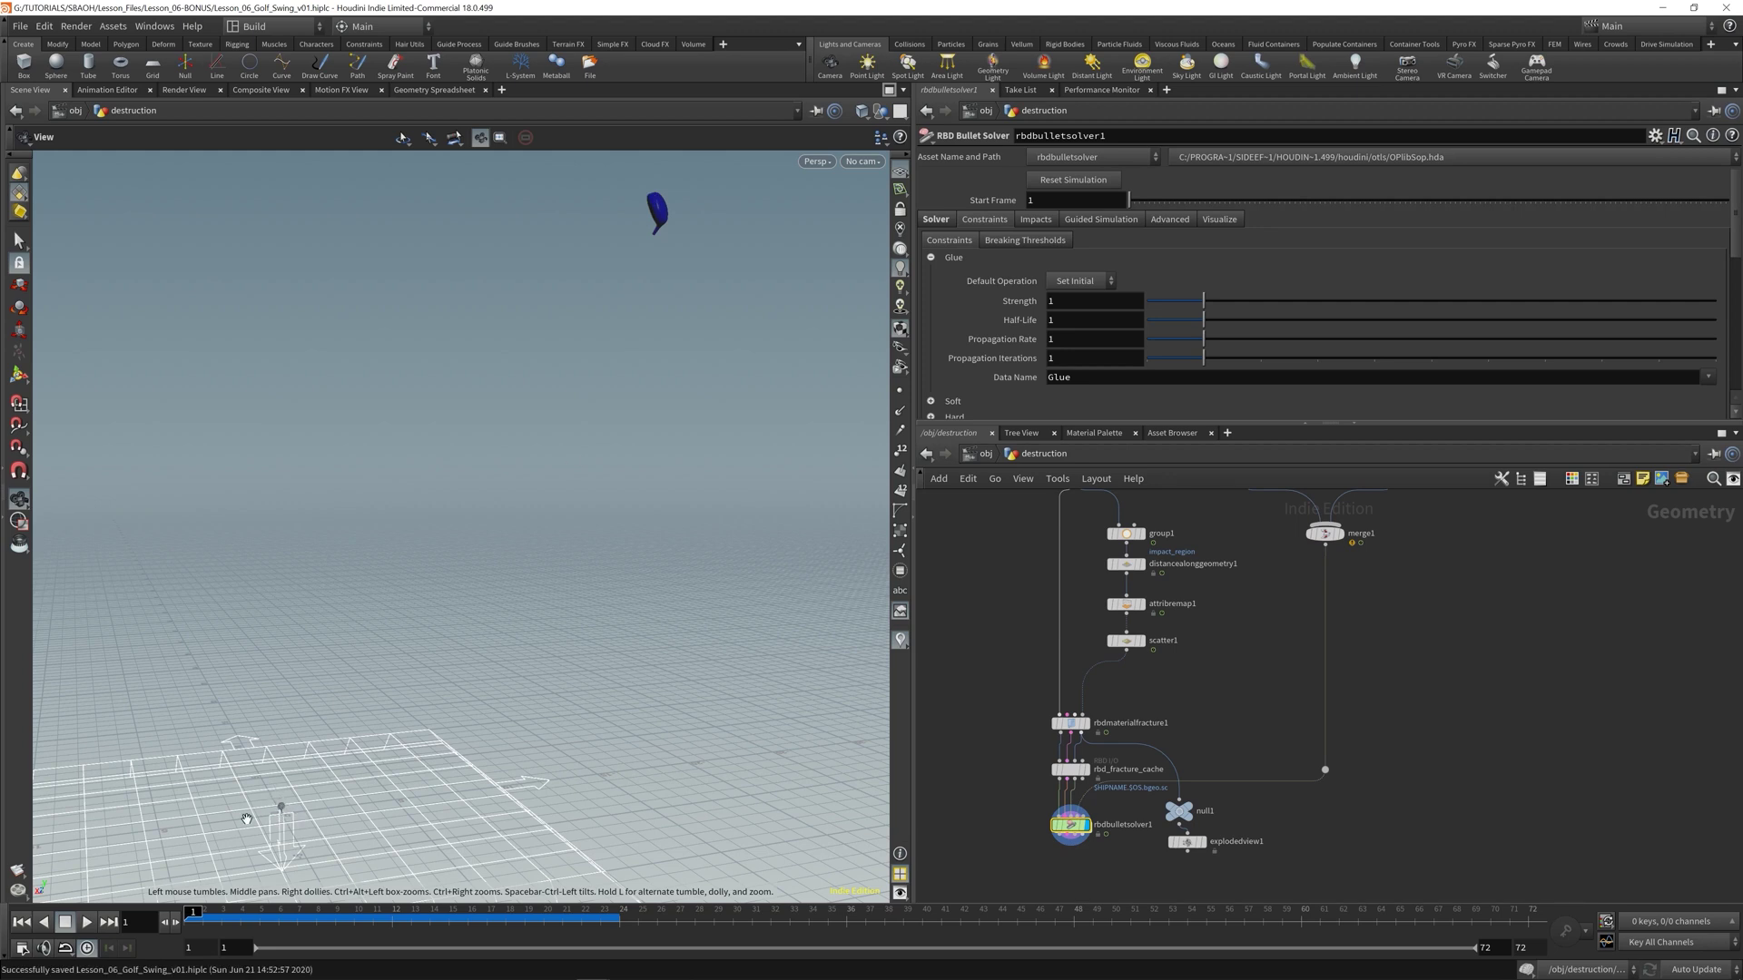
# - Play the simulation up to frame 17 and review the collision branch of the network
pyautogui.click(91, 922)
pyautogui.moveTo(1259, 612); pyautogui.dragTo(1268, 820, button='middle')
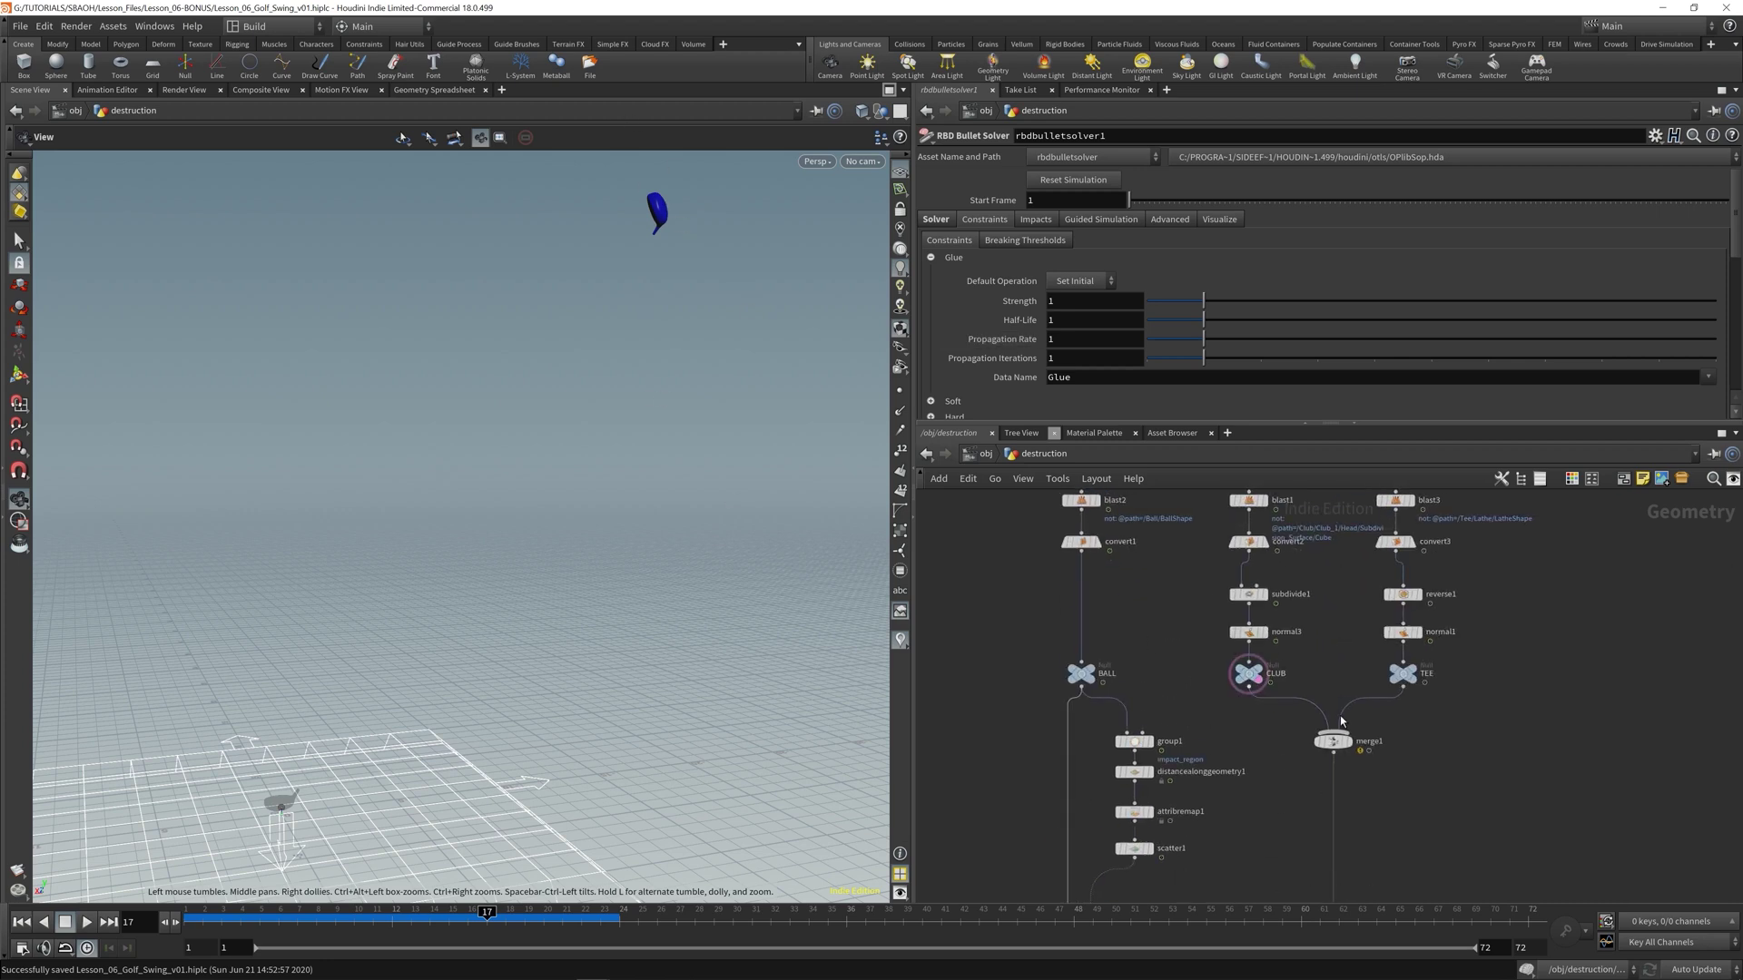
pyautogui.scroll(-2, 1339, 716)
pyautogui.moveTo(1271, 799); pyautogui.dragTo(1266, 612, button='middle')
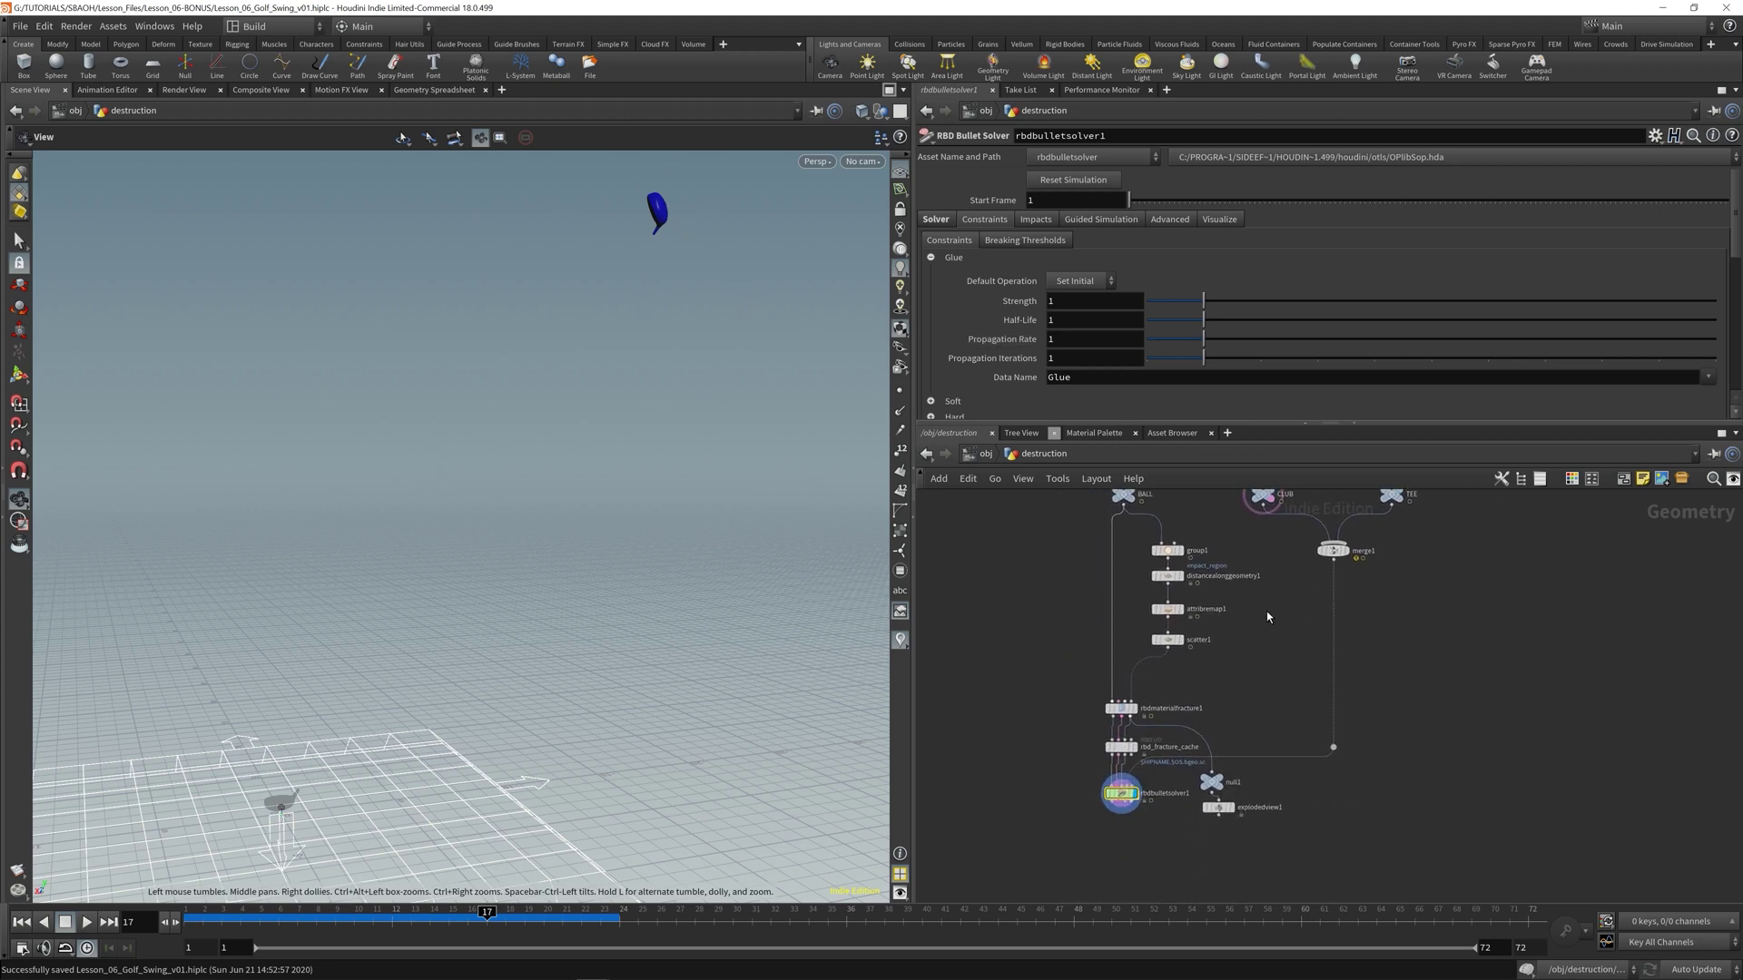
# - Set the initial object type of rbdbulletsolver1's collisions to Create Deforming Static Objects
pyautogui.click(1129, 789)
pyautogui.click(937, 223)
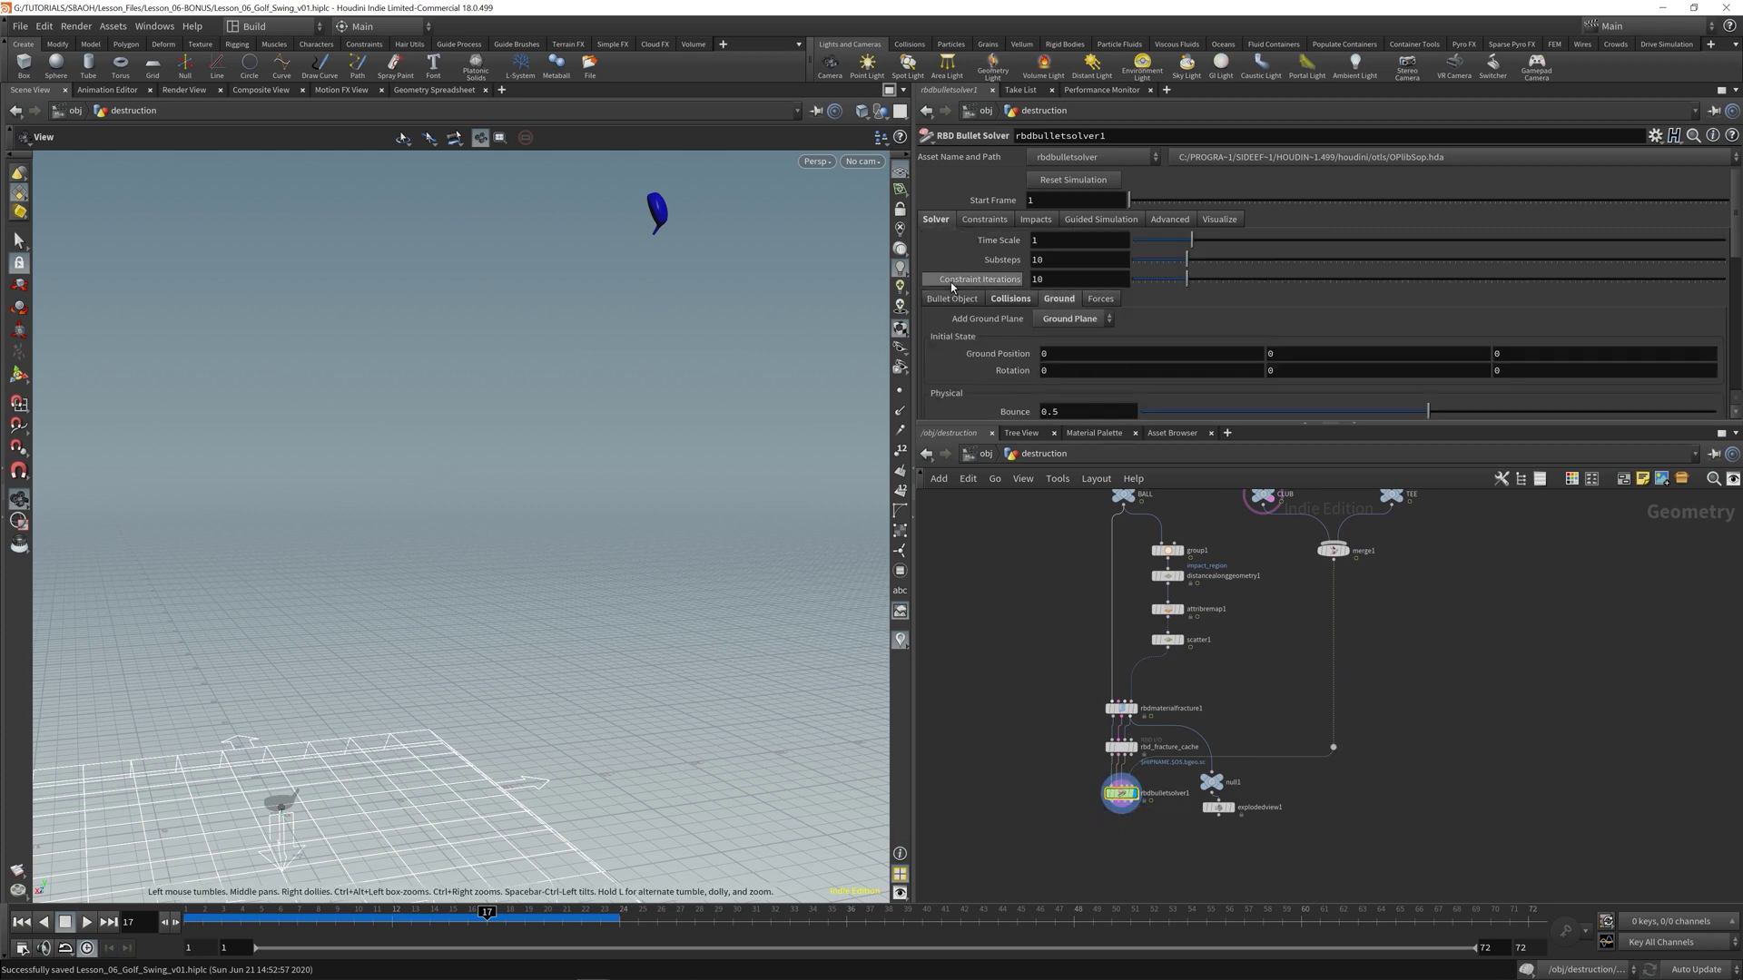
pyautogui.click(1008, 302)
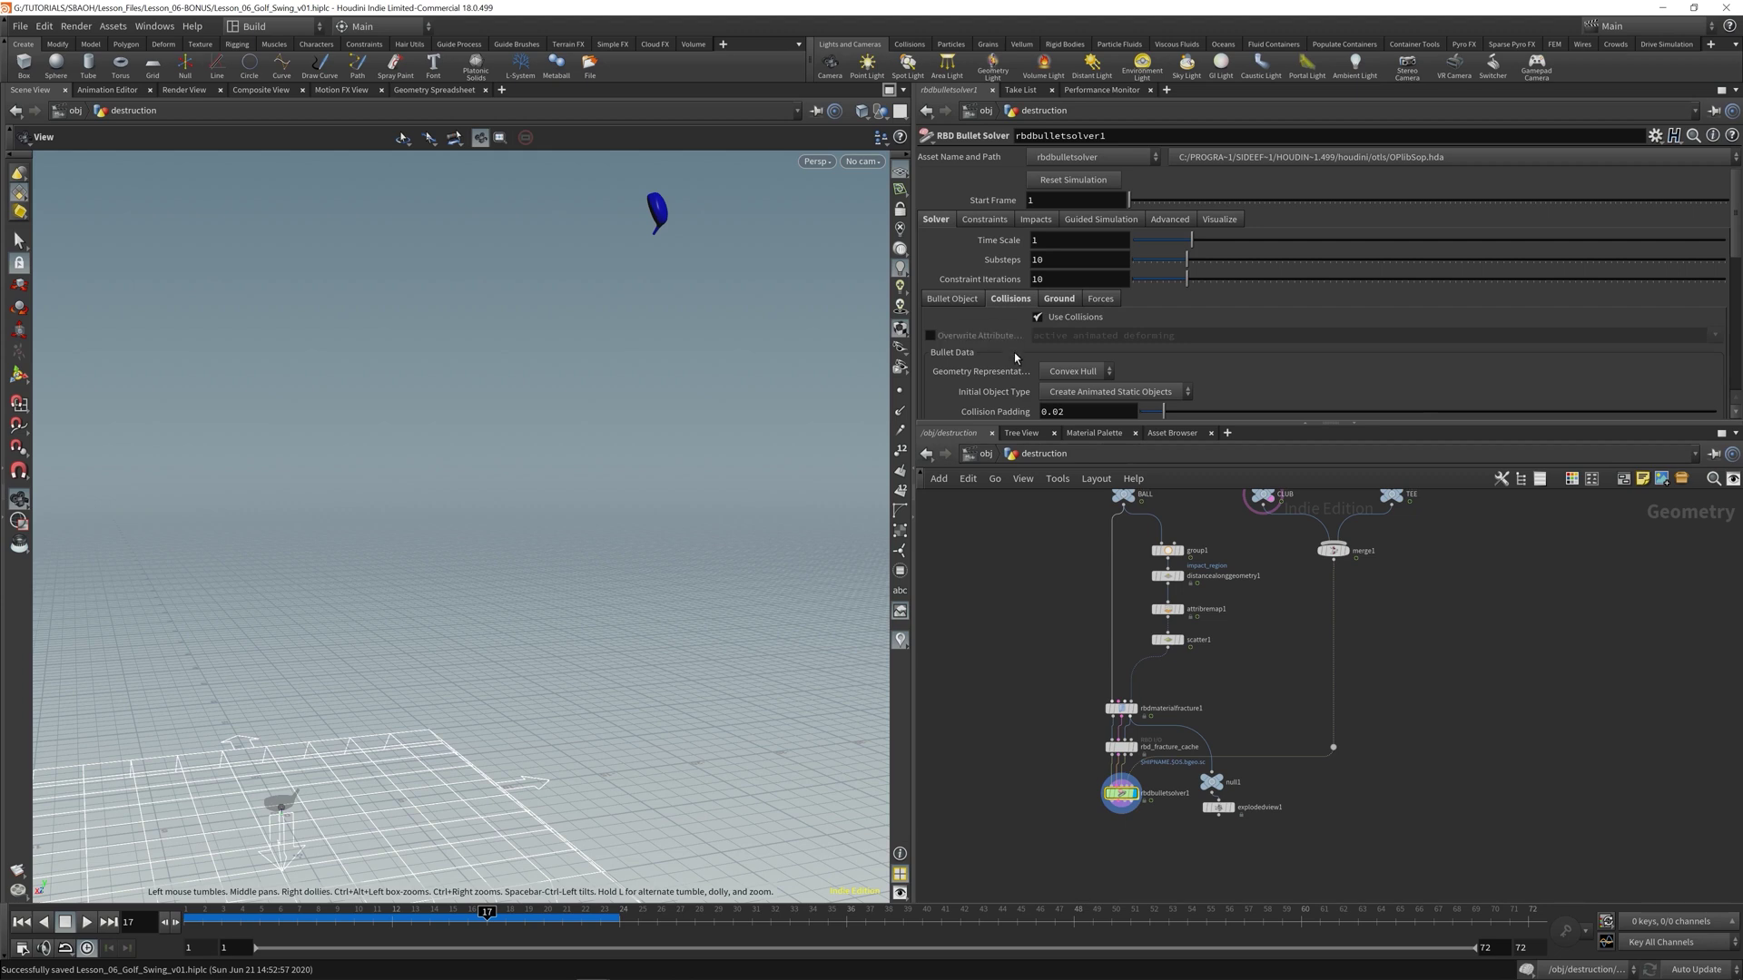
pyautogui.scroll(-3, 1014, 357)
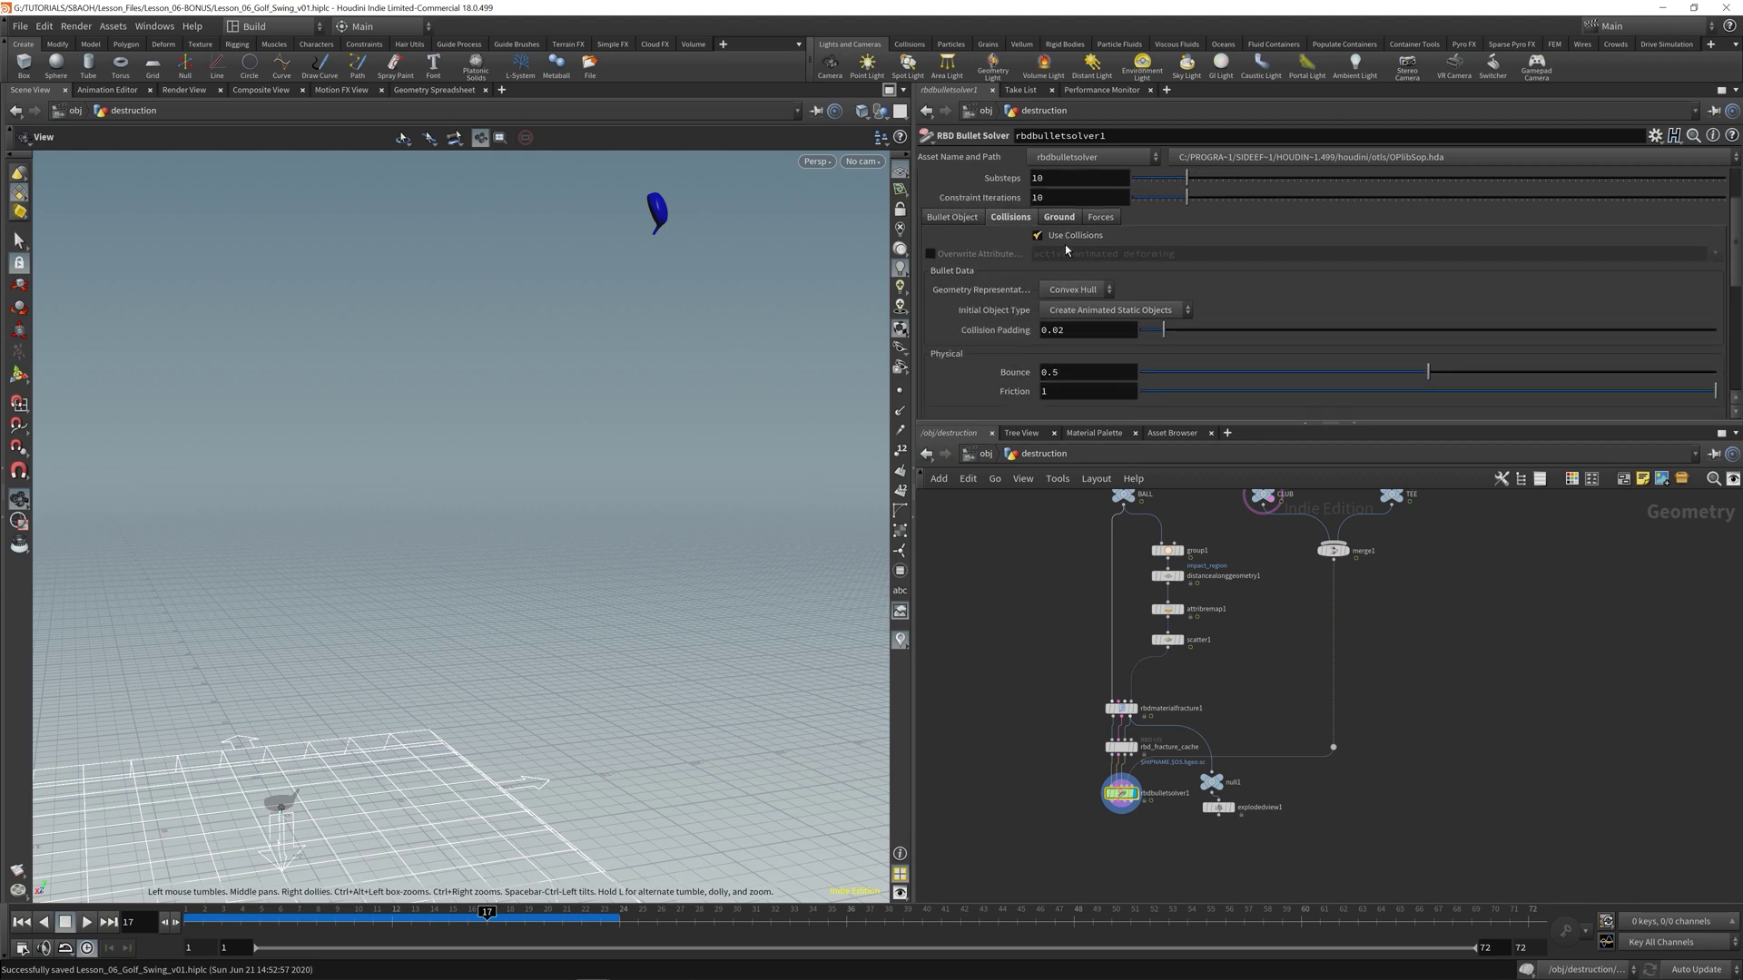
pyautogui.click(1153, 310)
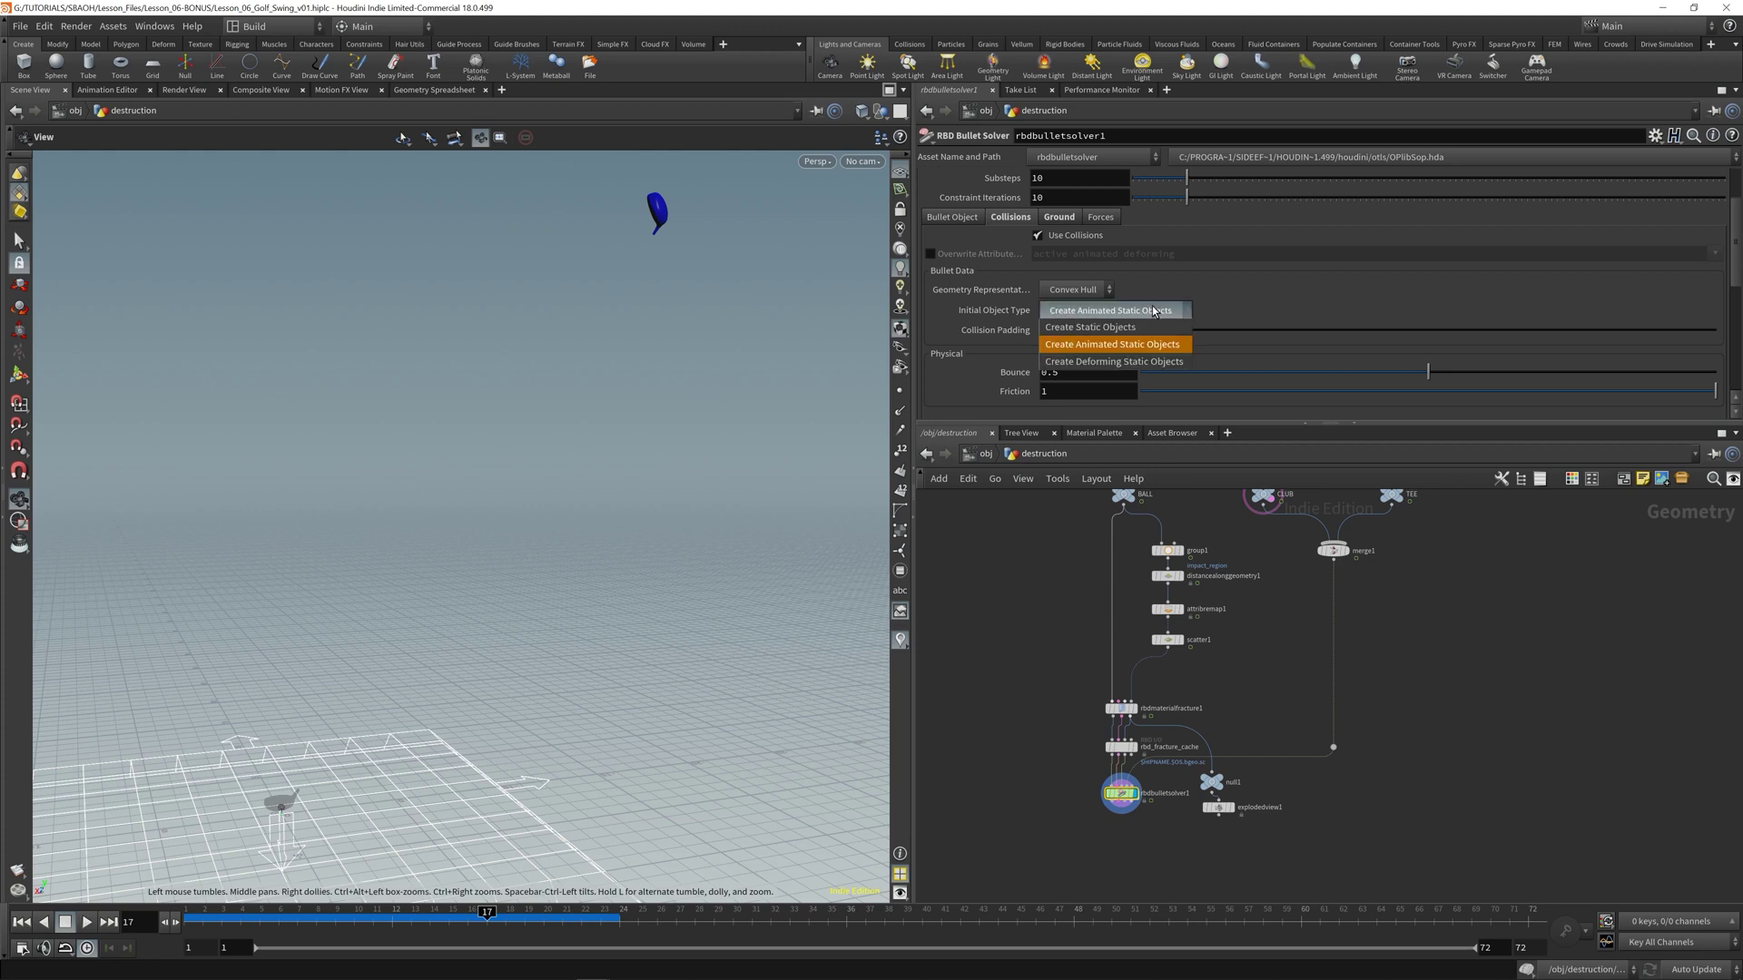
pyautogui.click(1116, 363)
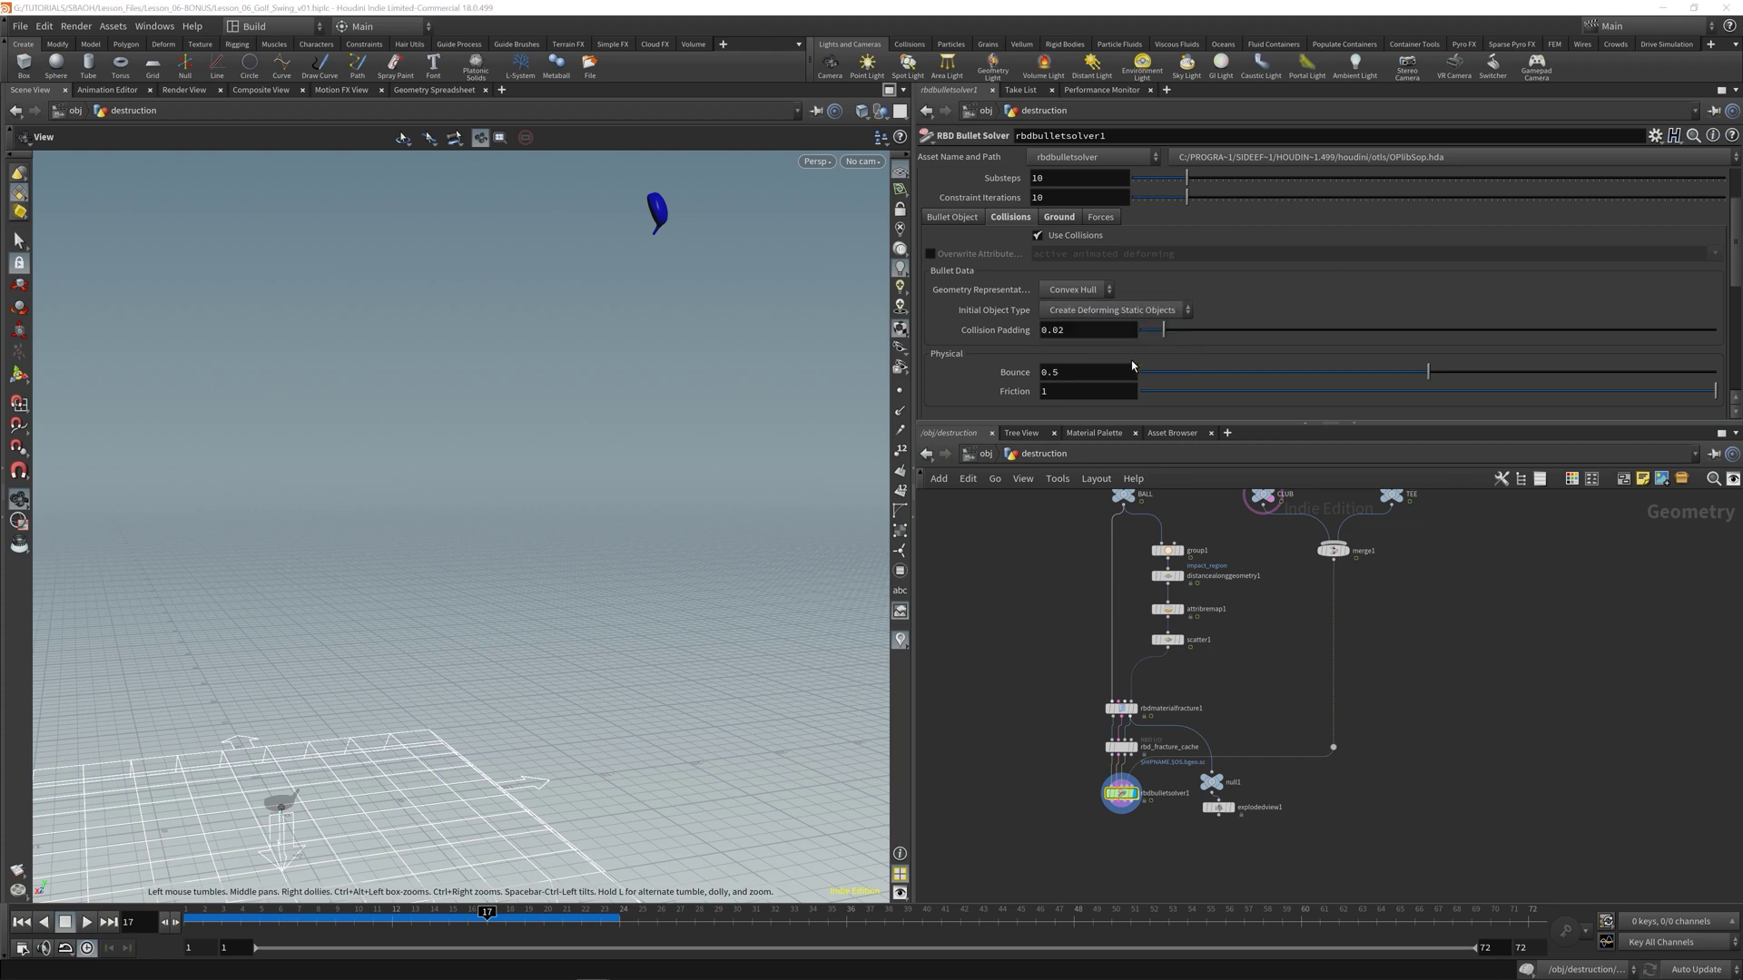
# - Replay the simulation from the start with the ball framed in view to check the club's impact
pyautogui.click(14, 922)
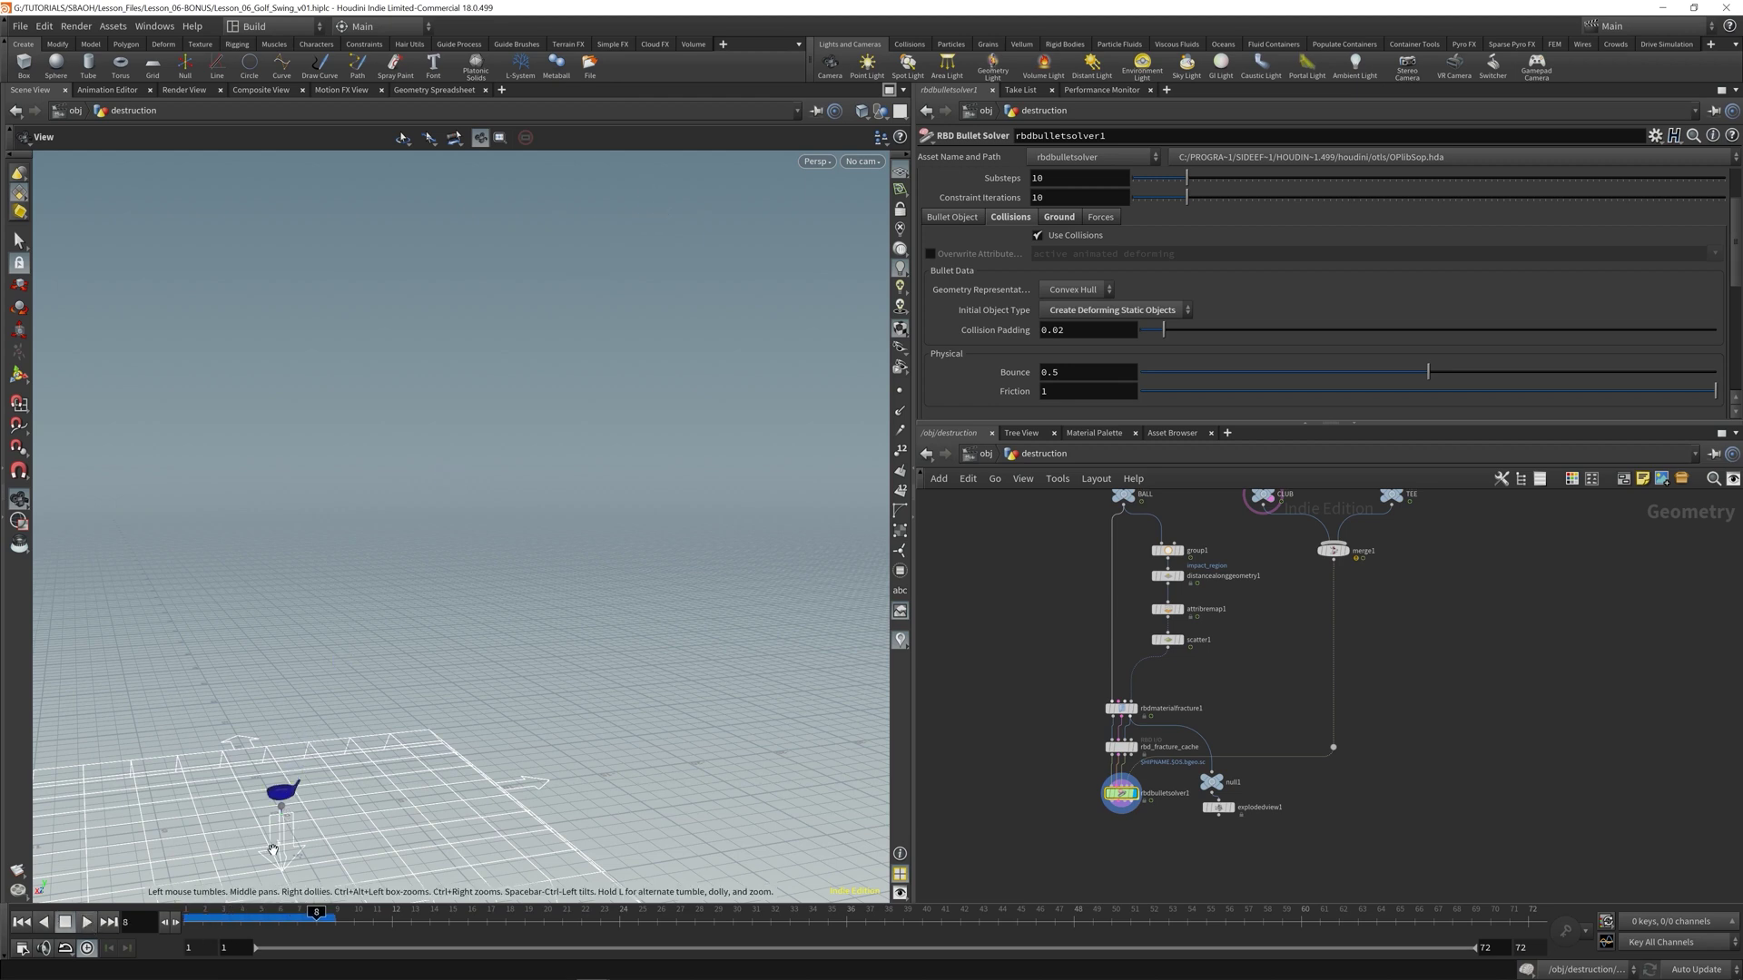
pyautogui.press('f')
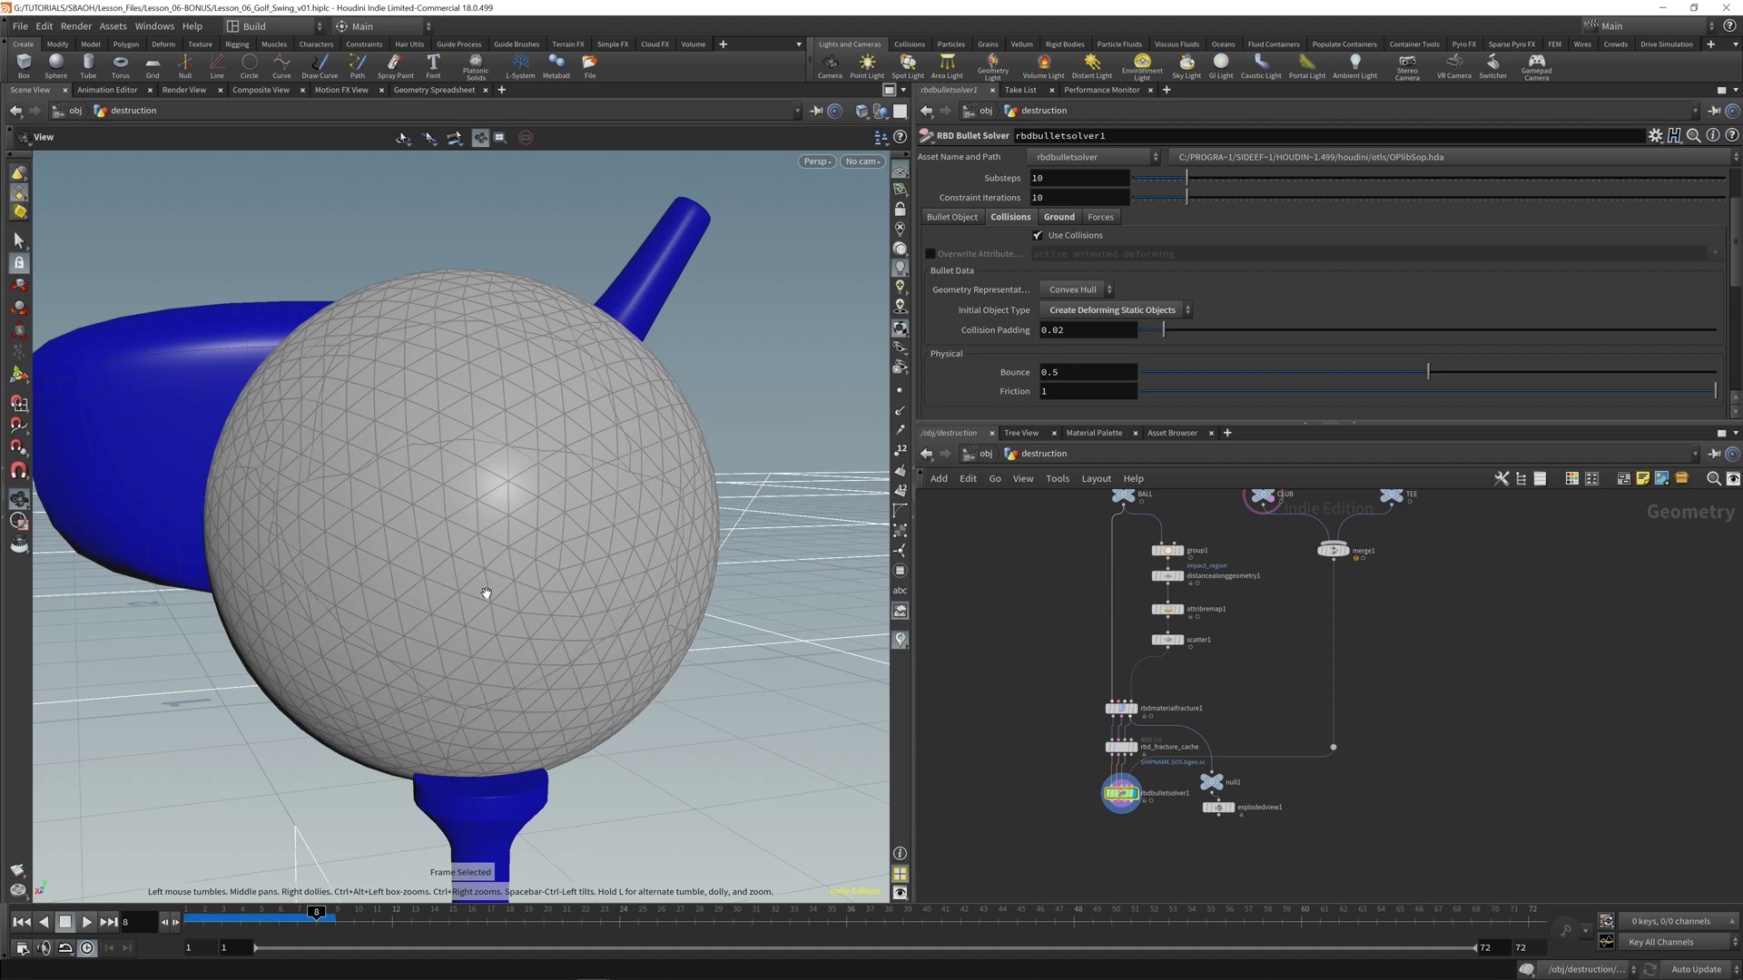
pyautogui.scroll(-5, 487, 592)
pyautogui.moveTo(486, 593); pyautogui.dragTo(390, 578)
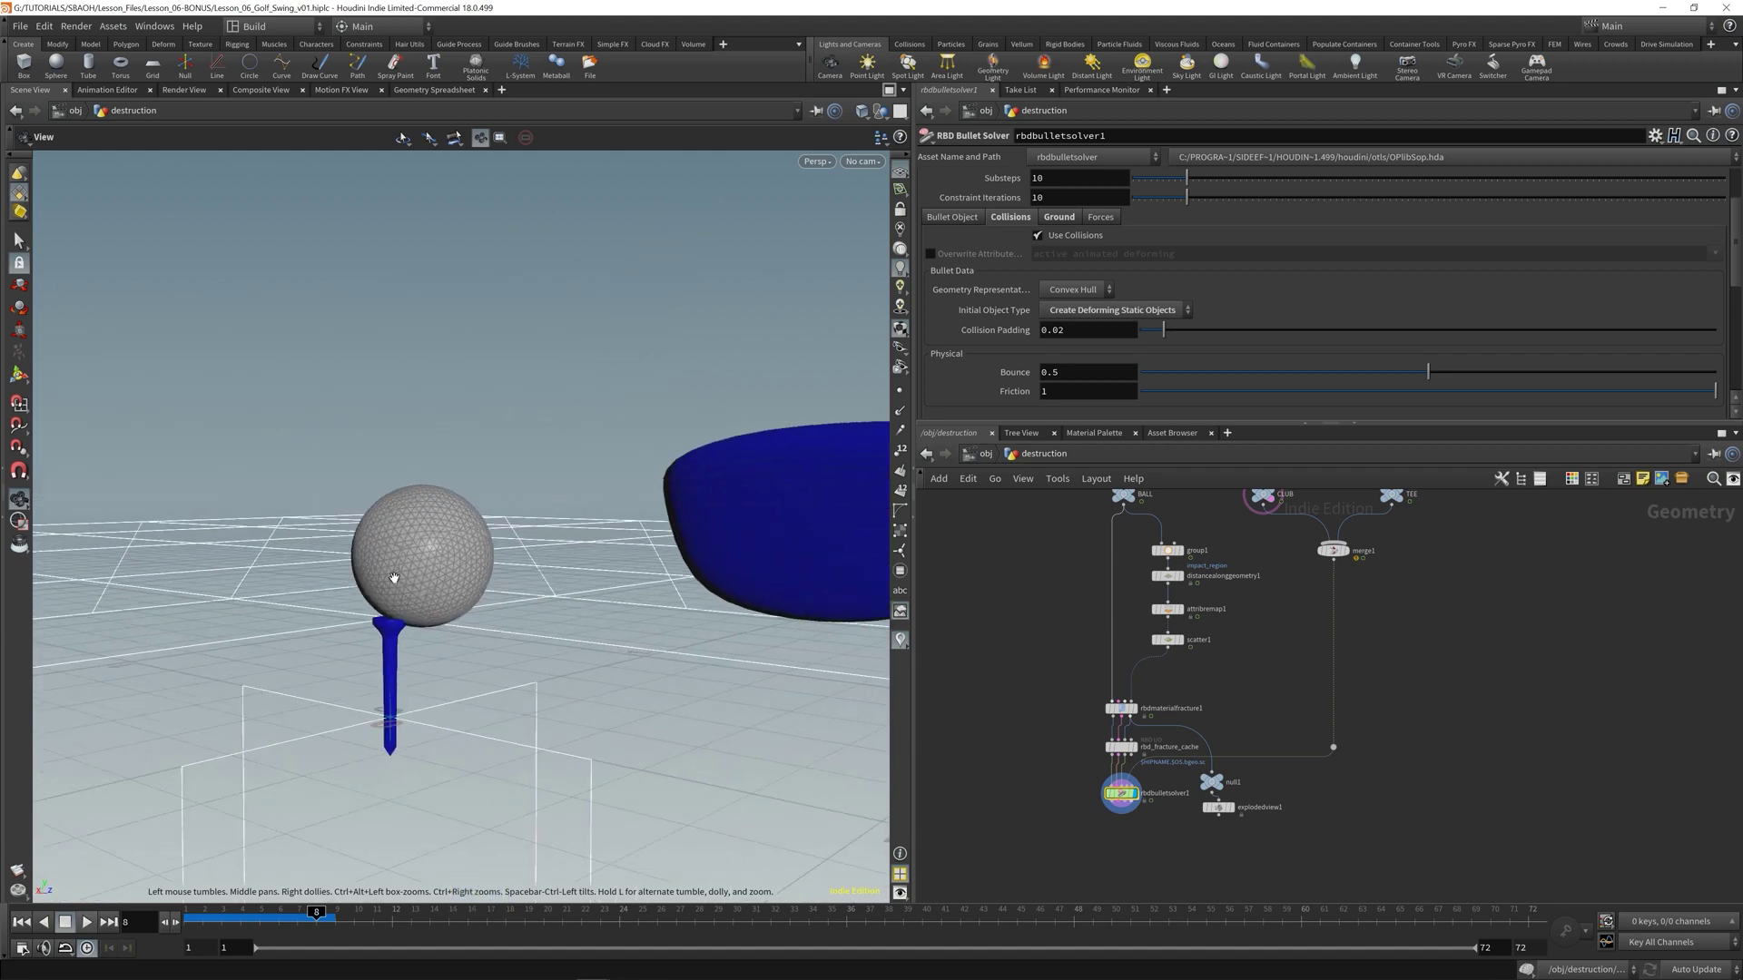
pyautogui.click(87, 922)
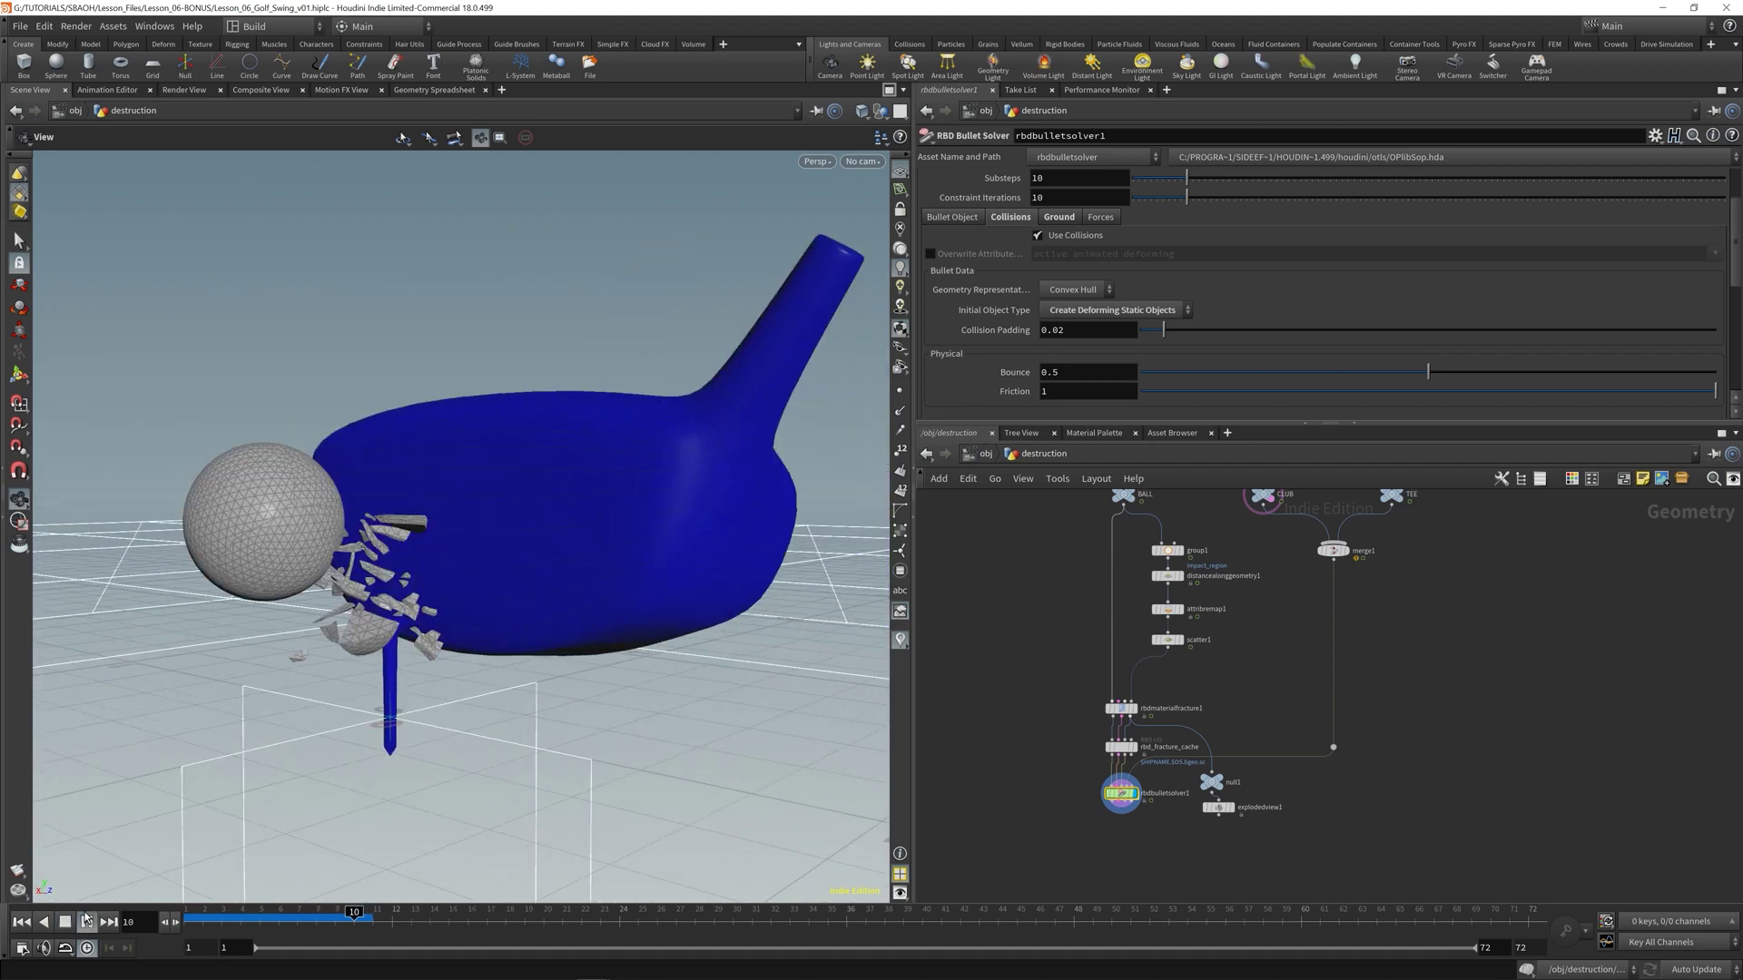
pyautogui.click(66, 921)
# - Inspect the broken ball and flying shards at frame 21, and return to the ball and tee at frame 1
pyautogui.scroll(-4, 466, 545)
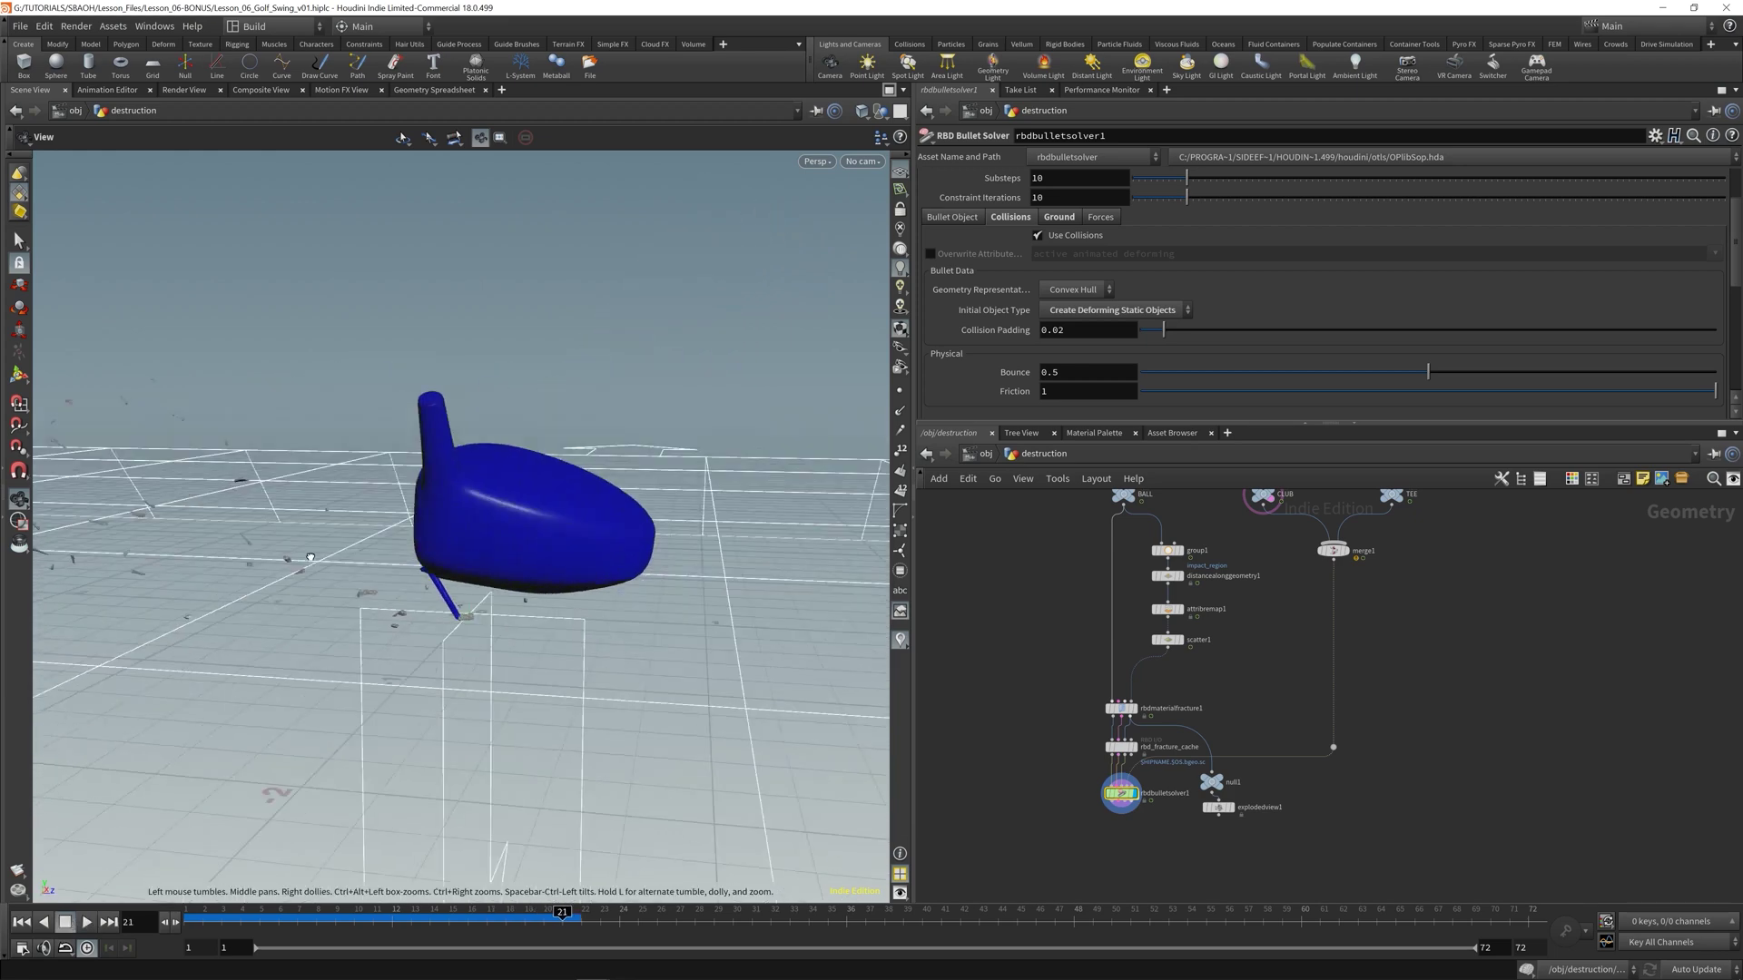
pyautogui.moveTo(467, 544); pyautogui.dragTo(603, 611)
pyautogui.moveTo(285, 614); pyautogui.dragTo(371, 607)
pyautogui.moveTo(221, 639); pyautogui.dragTo(181, 622)
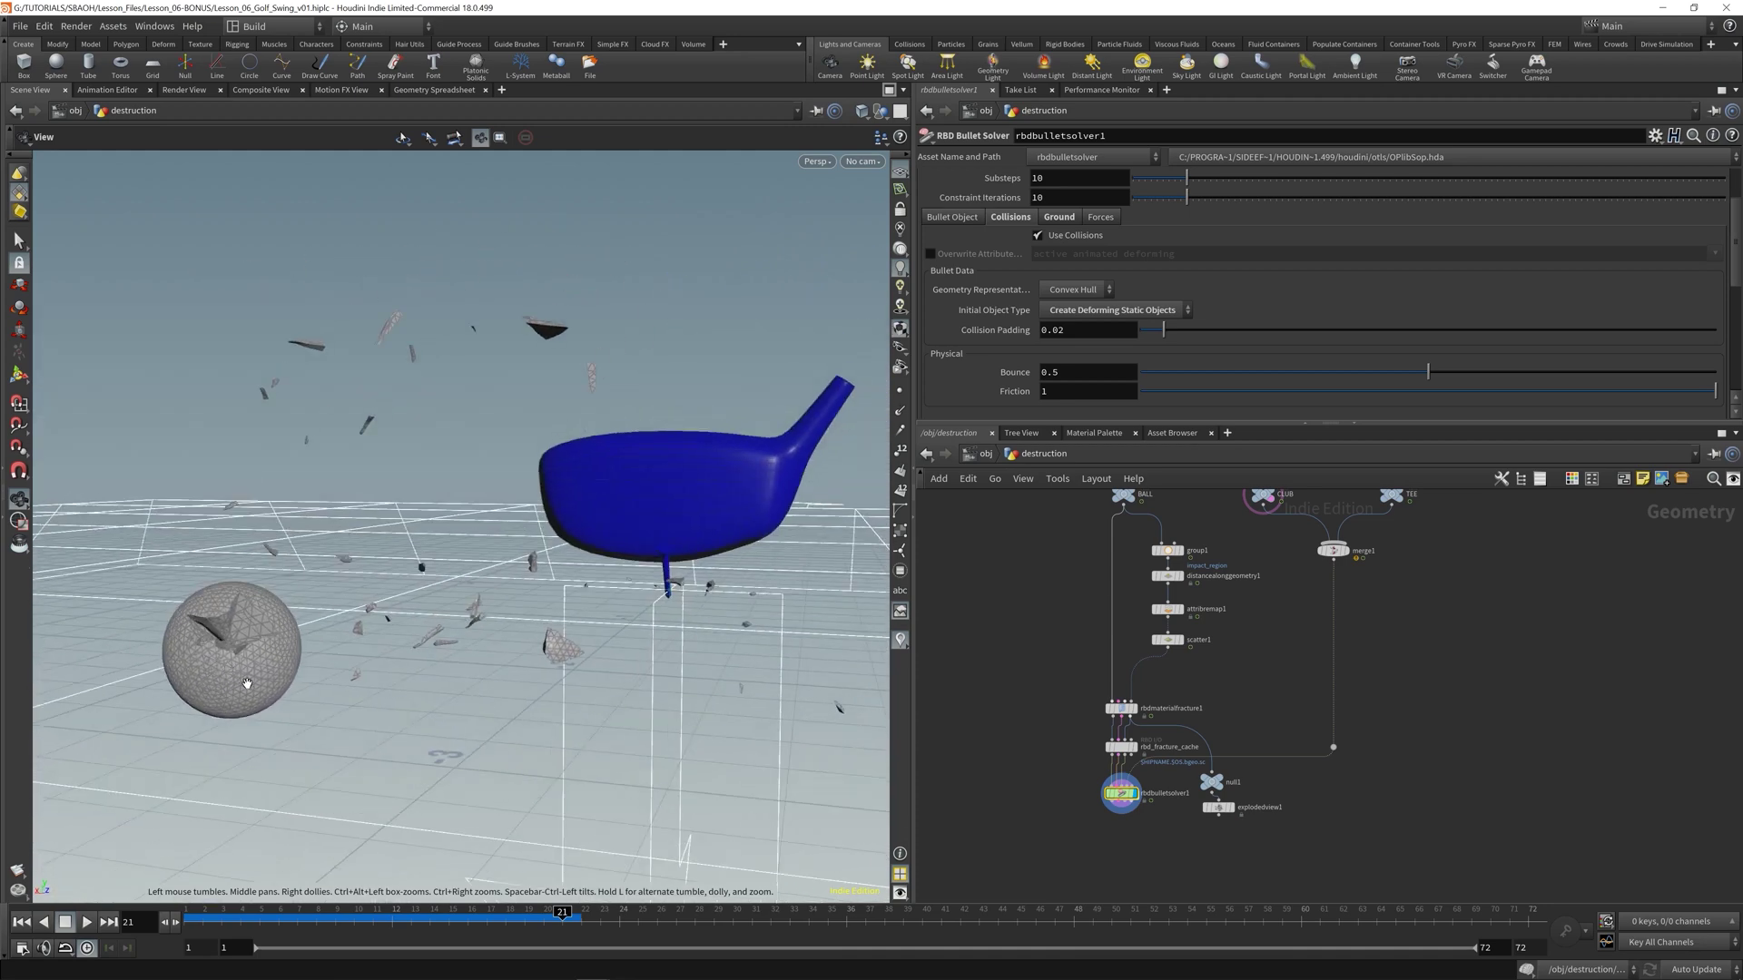
pyautogui.moveTo(238, 915); pyautogui.dragTo(192, 913)
pyautogui.moveTo(635, 544); pyautogui.dragTo(291, 647)
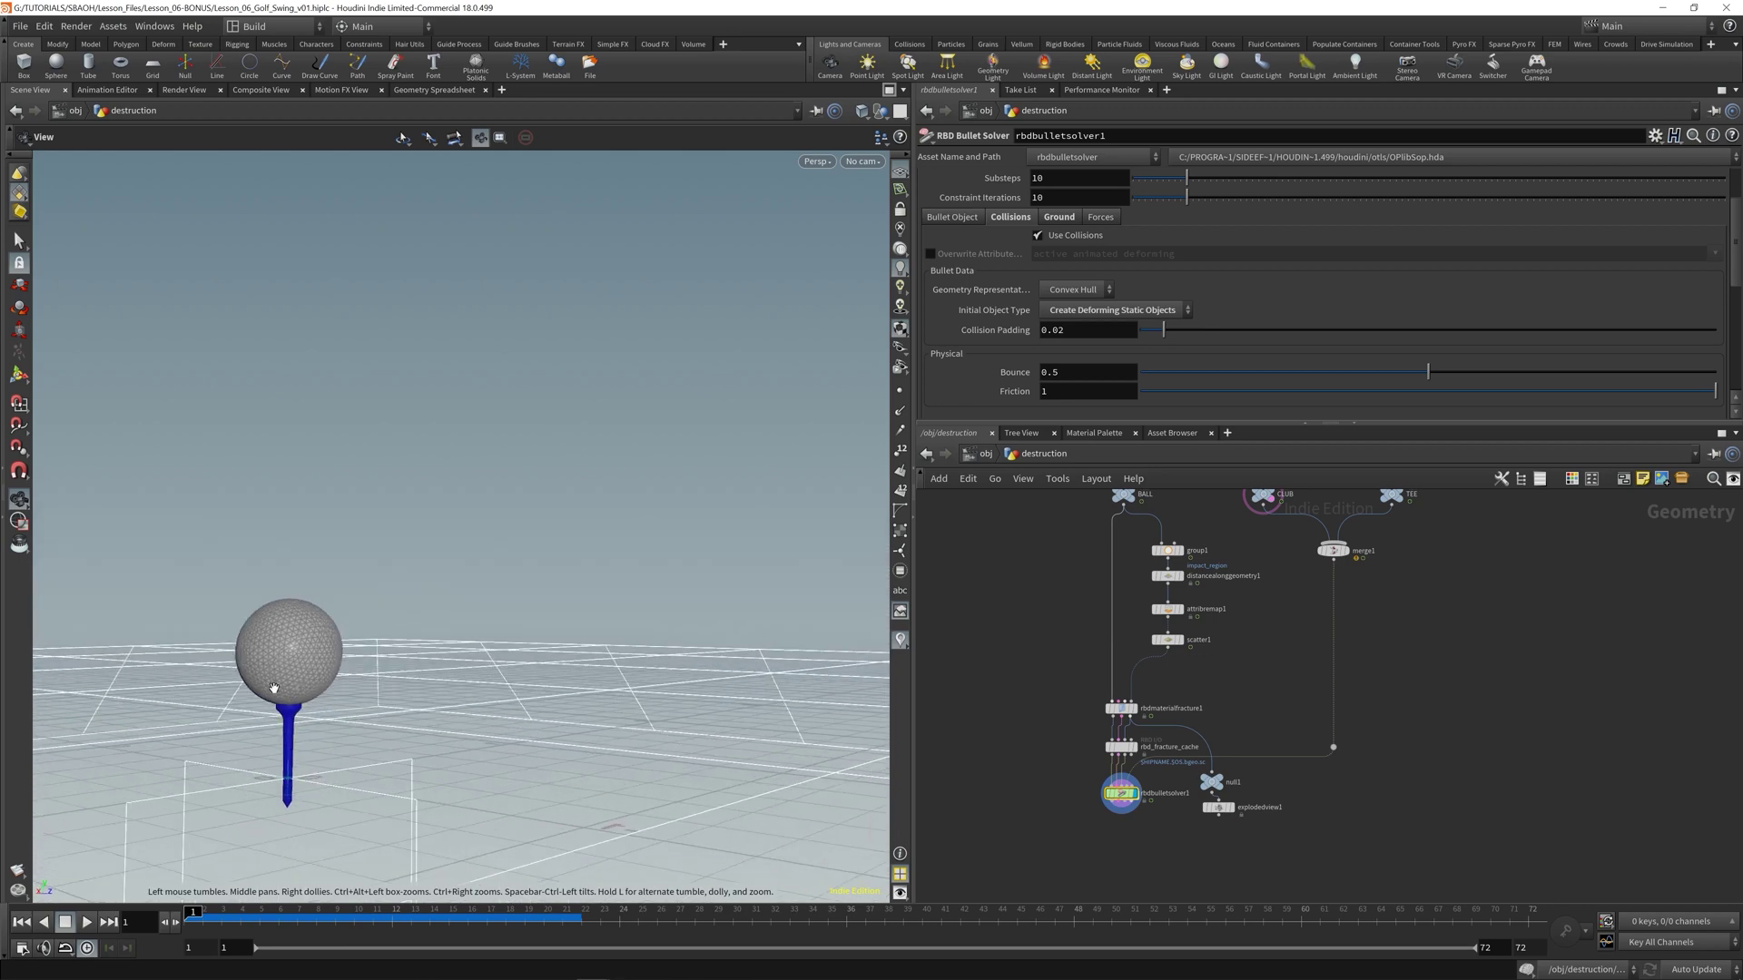
# - Display the transform1 node and look at the imported geometry through the RS_CameraShape camera
pyautogui.click(861, 161)
pyautogui.click(879, 238)
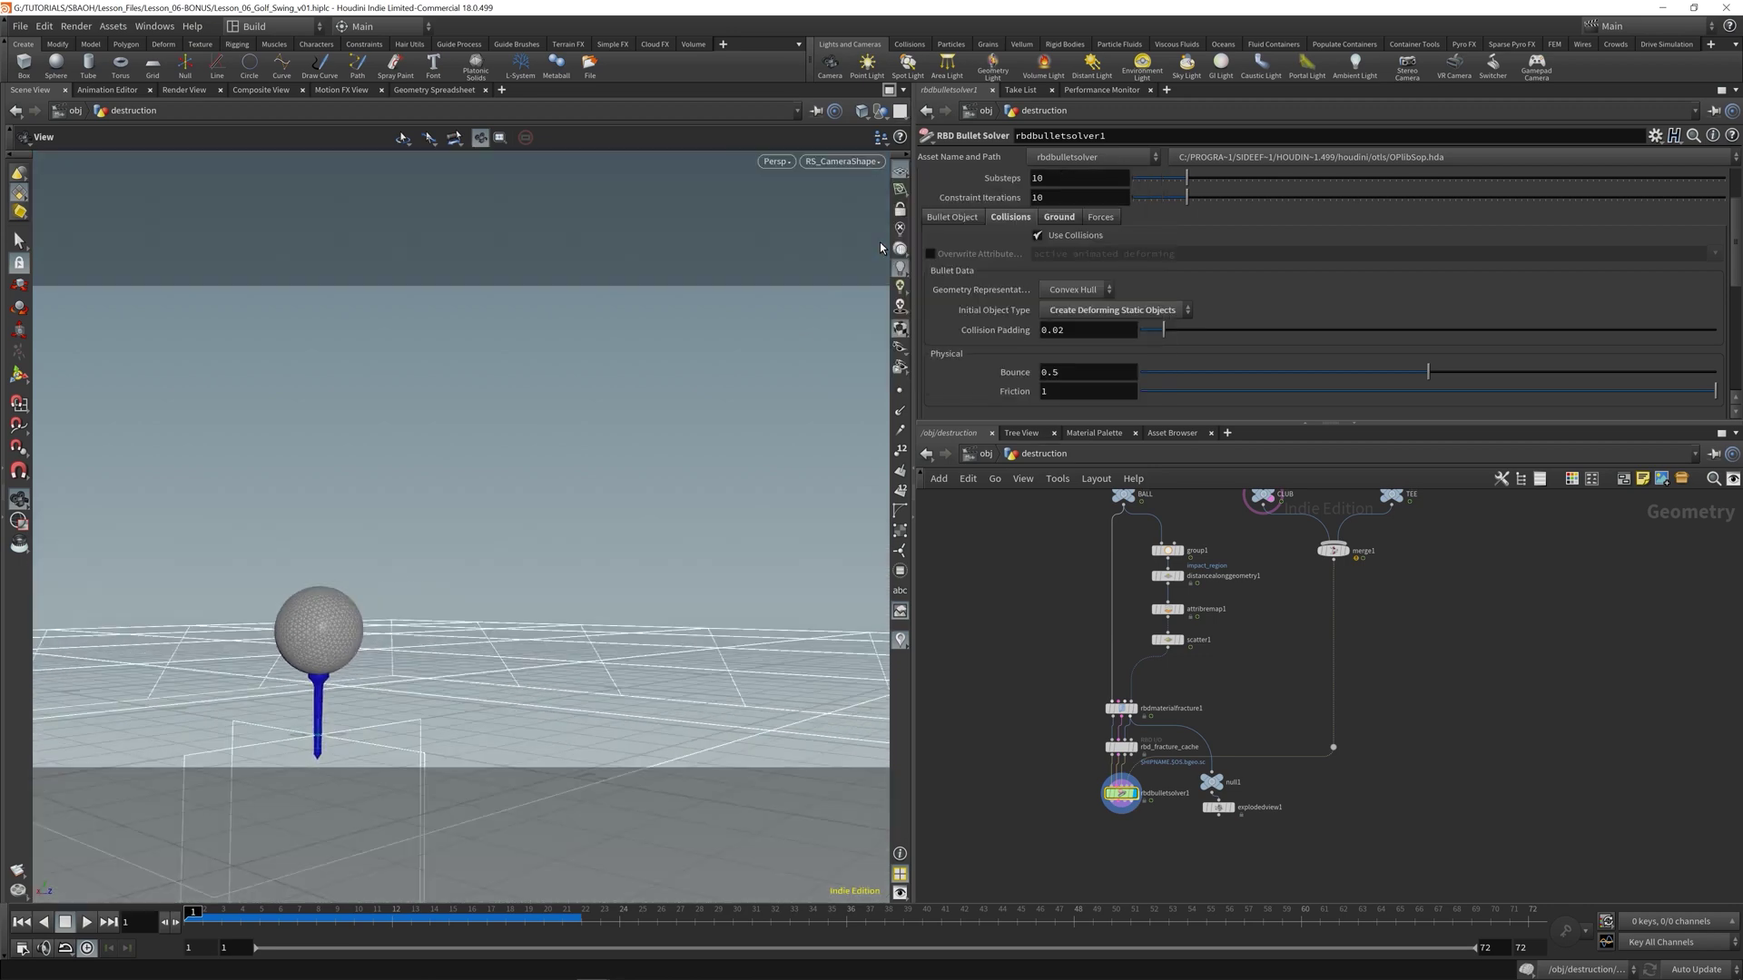
pyautogui.scroll(-5, 1165, 632)
pyautogui.scroll(4, 1165, 632)
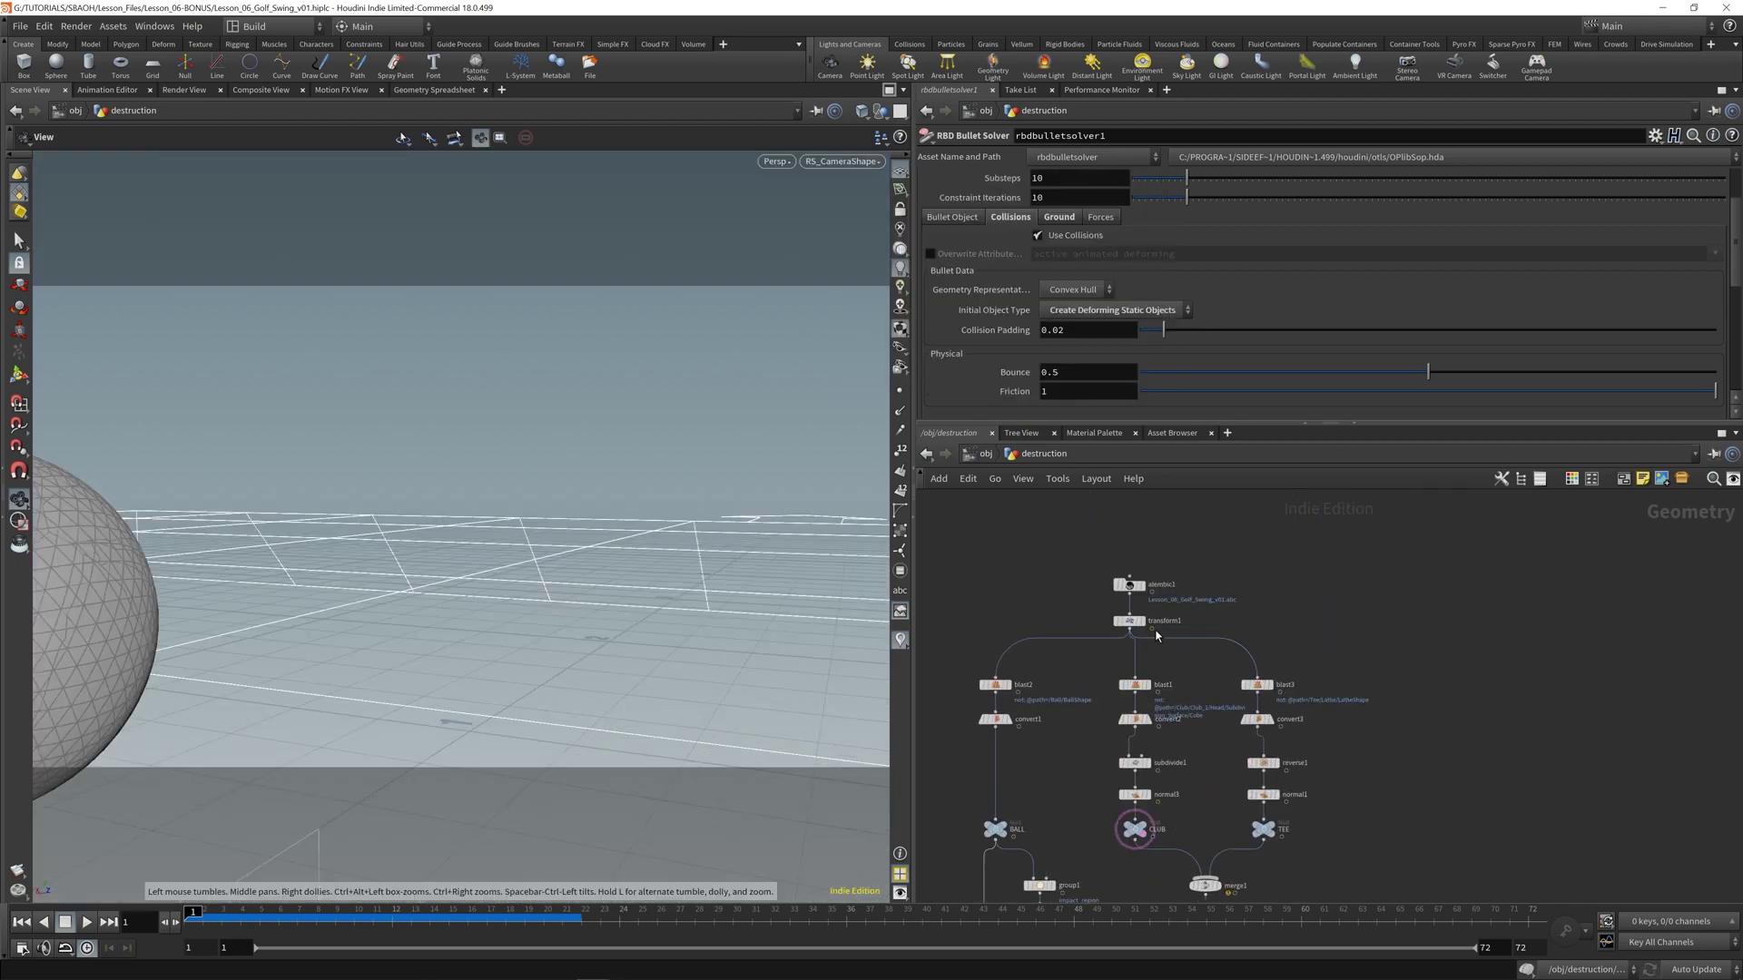
pyautogui.click(1142, 621)
pyautogui.click(854, 163)
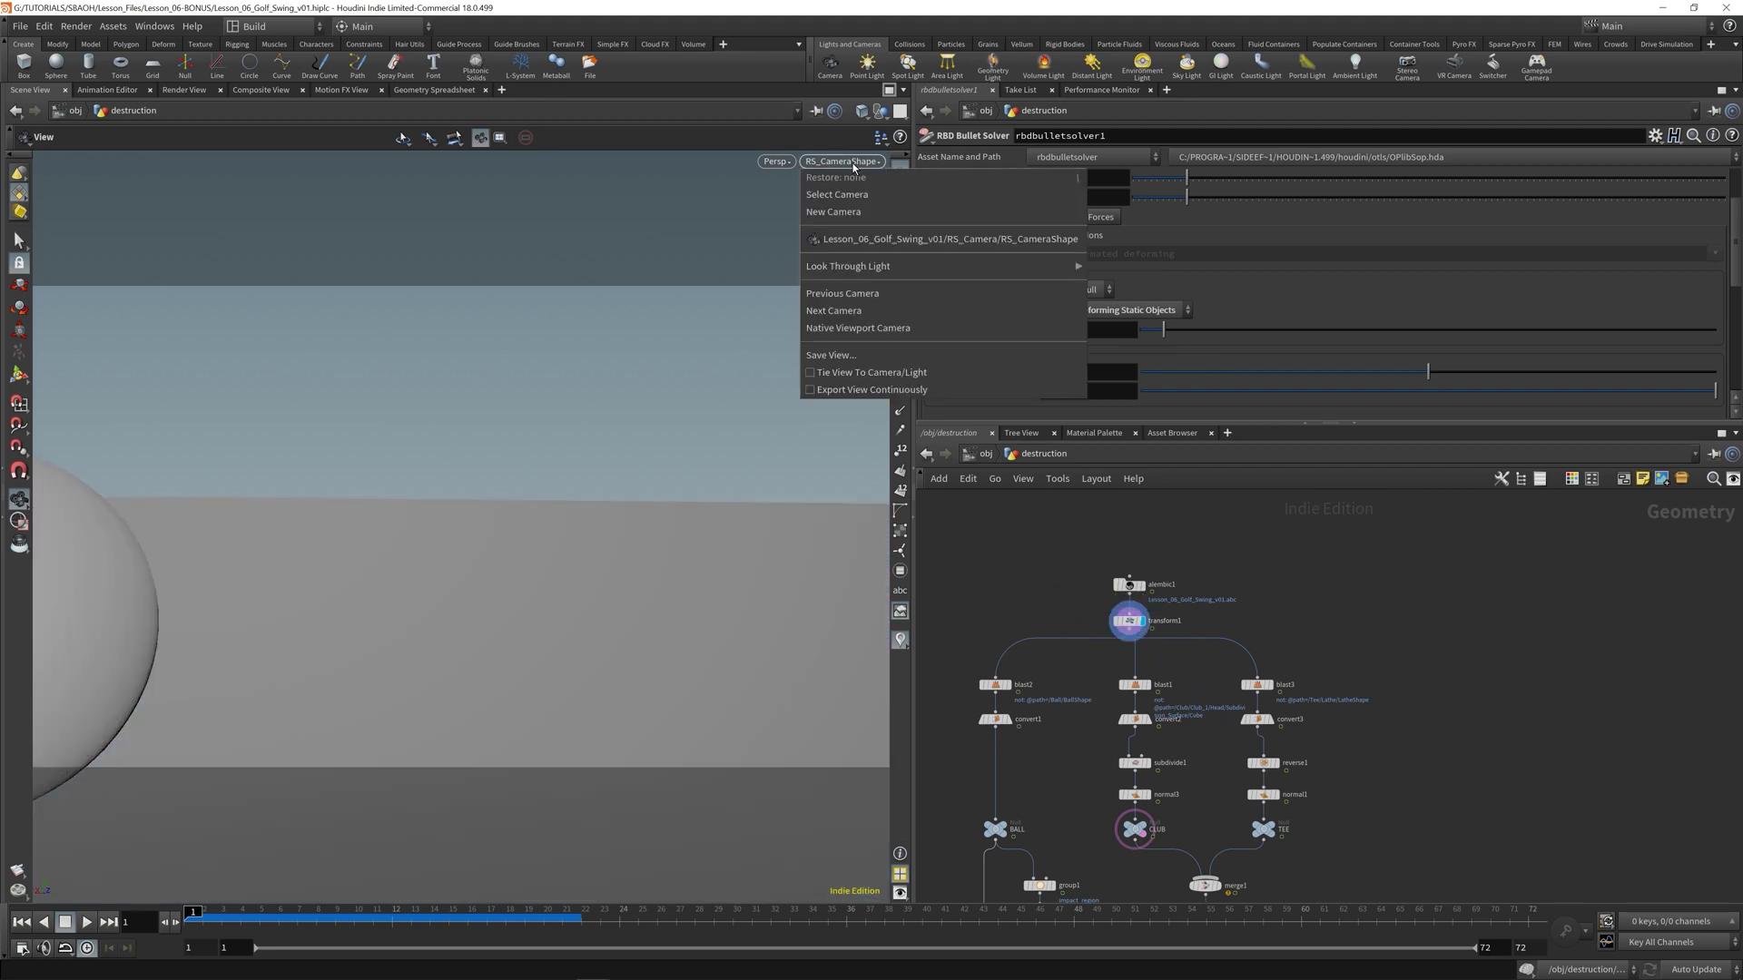
pyautogui.click(867, 240)
# - Save the scene and play the original swing animation twice through the camera, ending back at frame 1
pyautogui.hotkey('ctrl', 's')
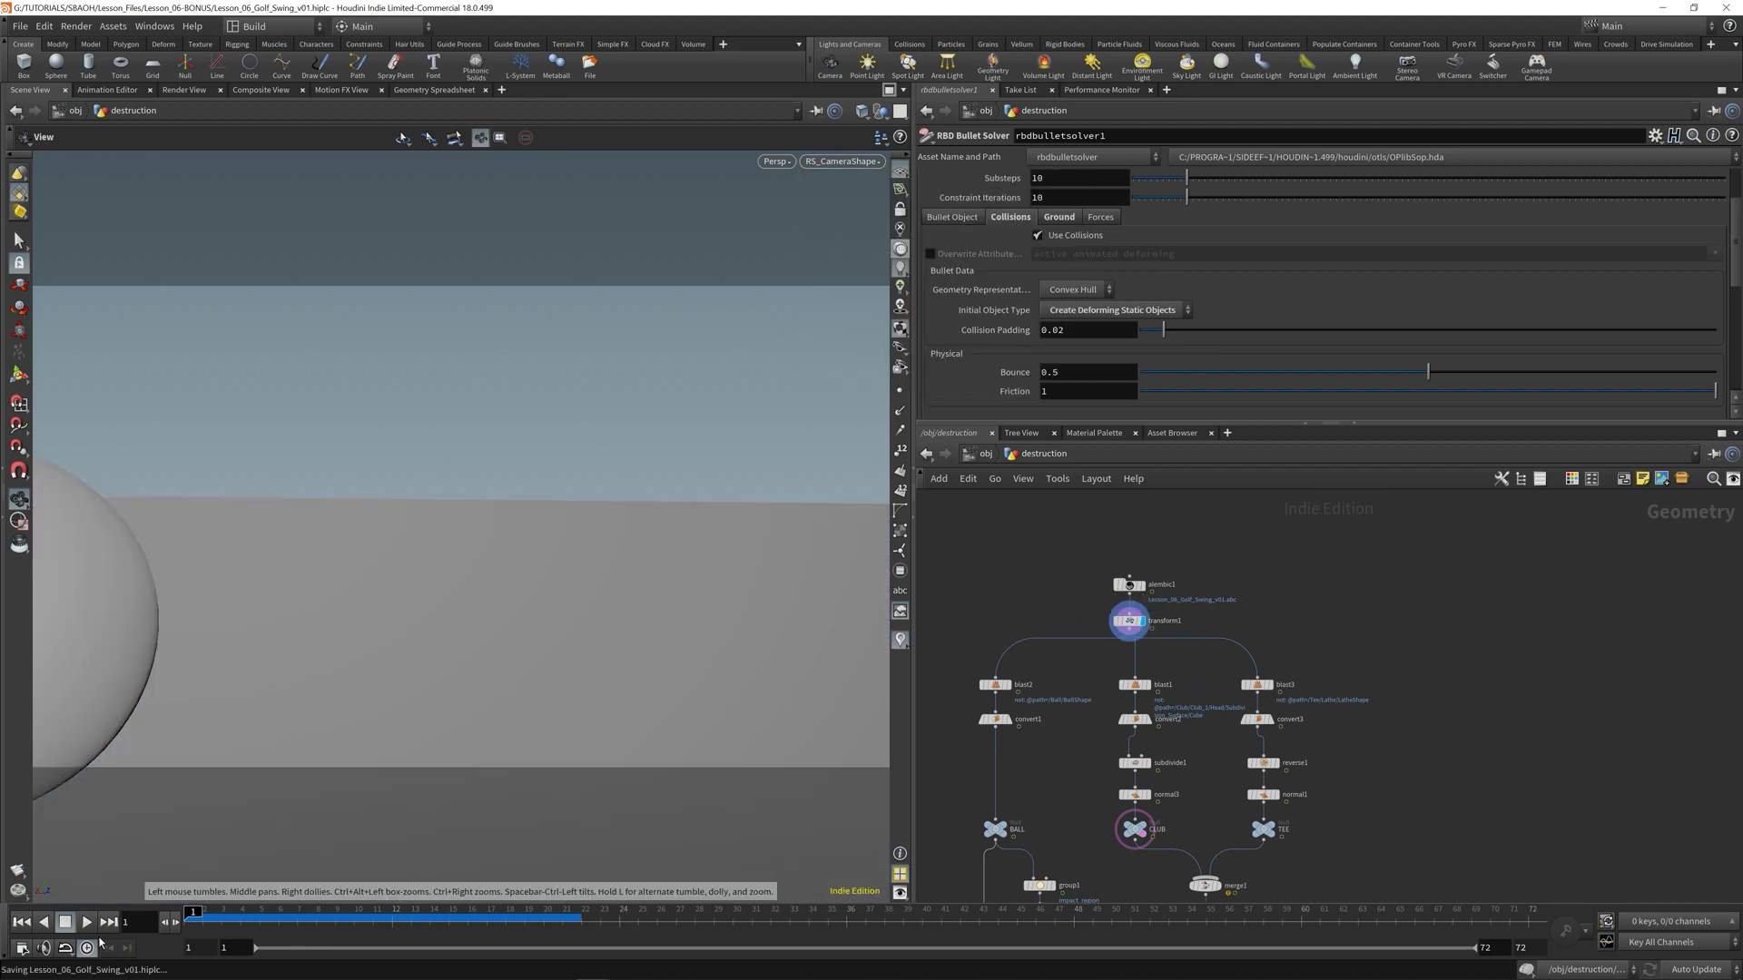
pyautogui.click(87, 923)
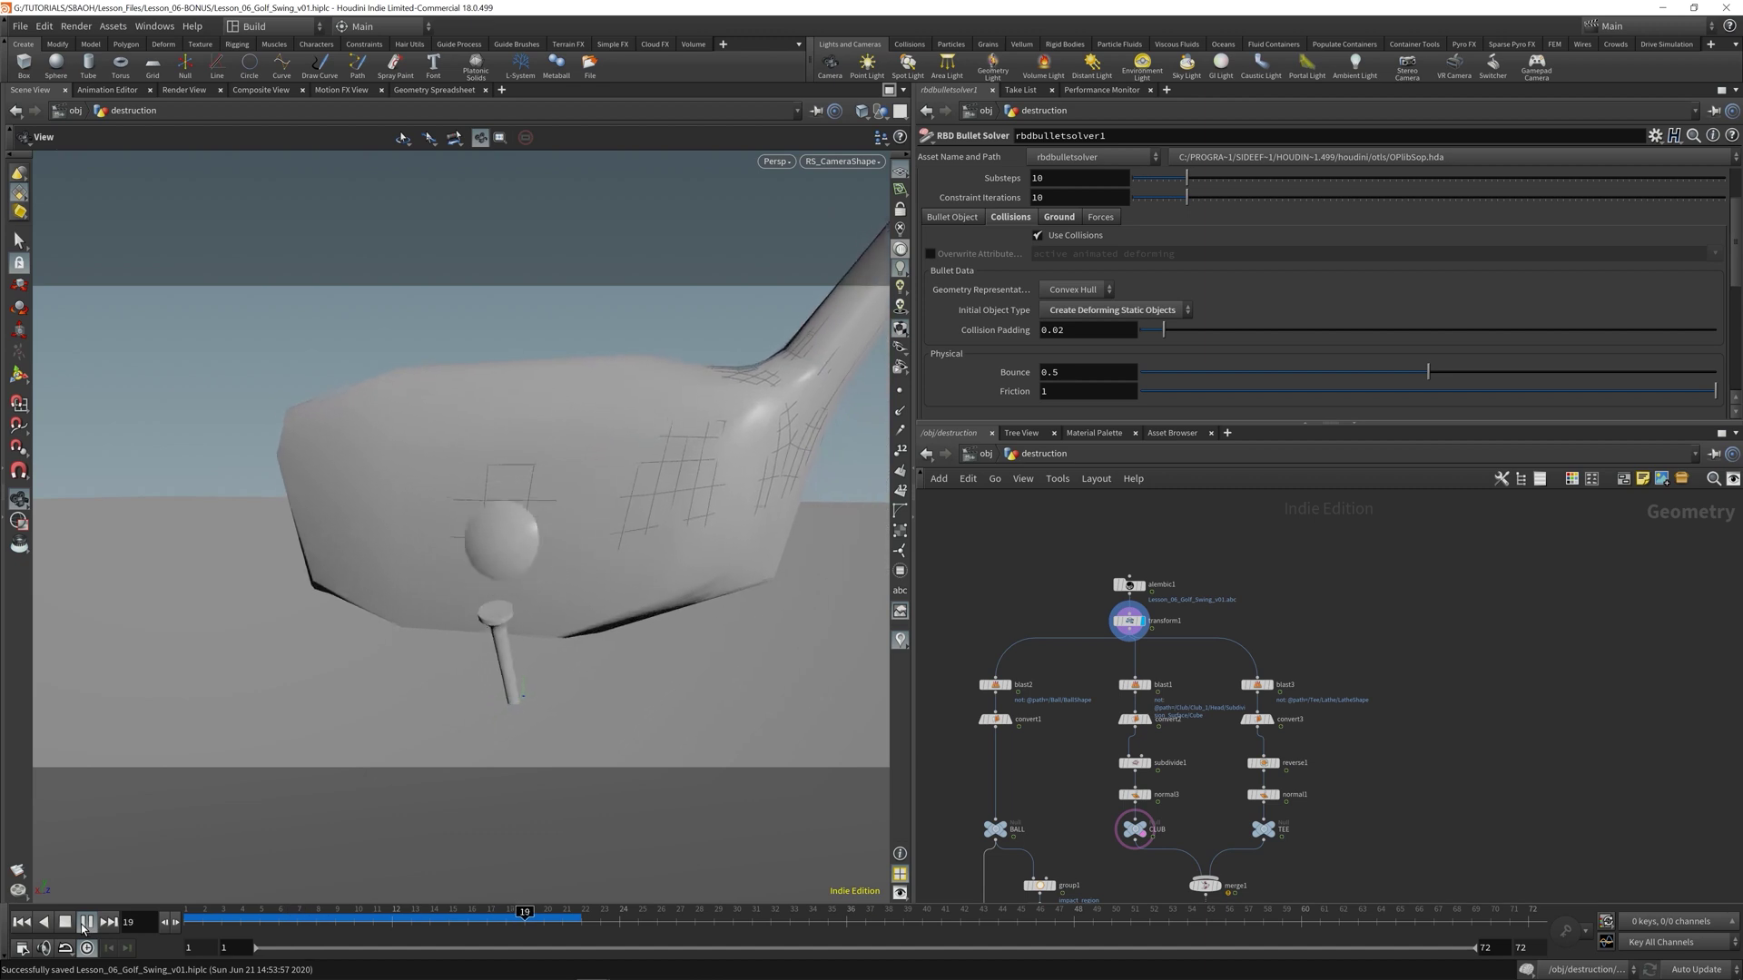
pyautogui.click(25, 921)
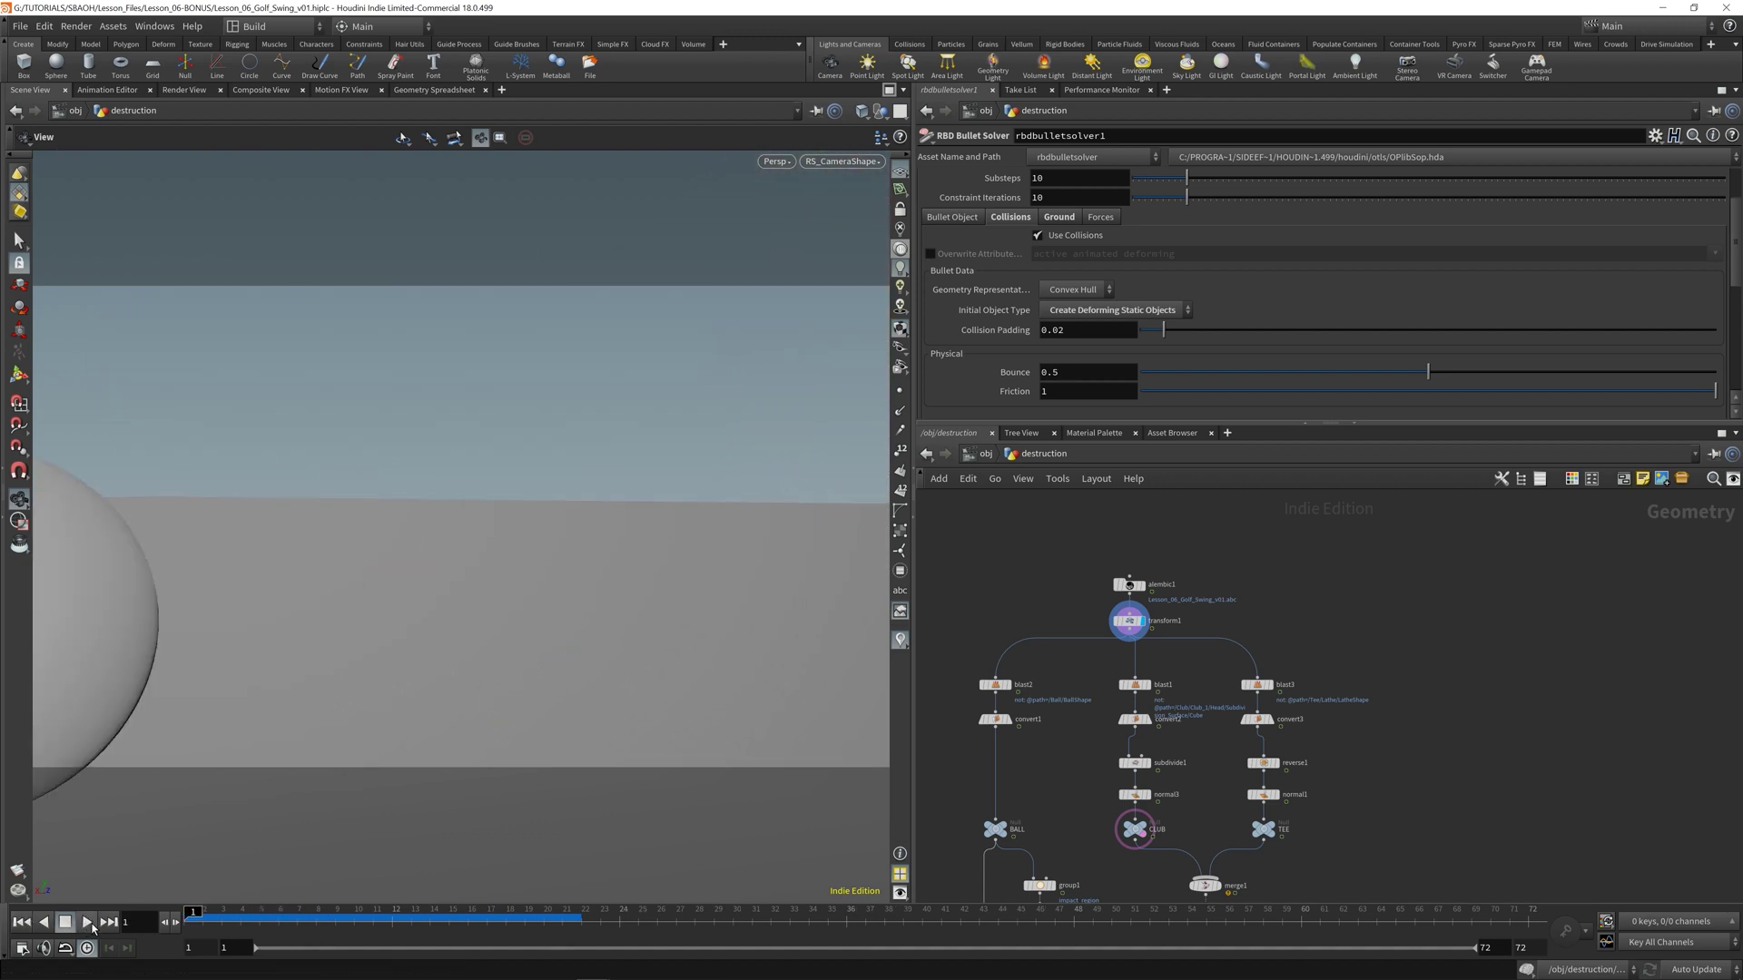
pyautogui.click(87, 922)
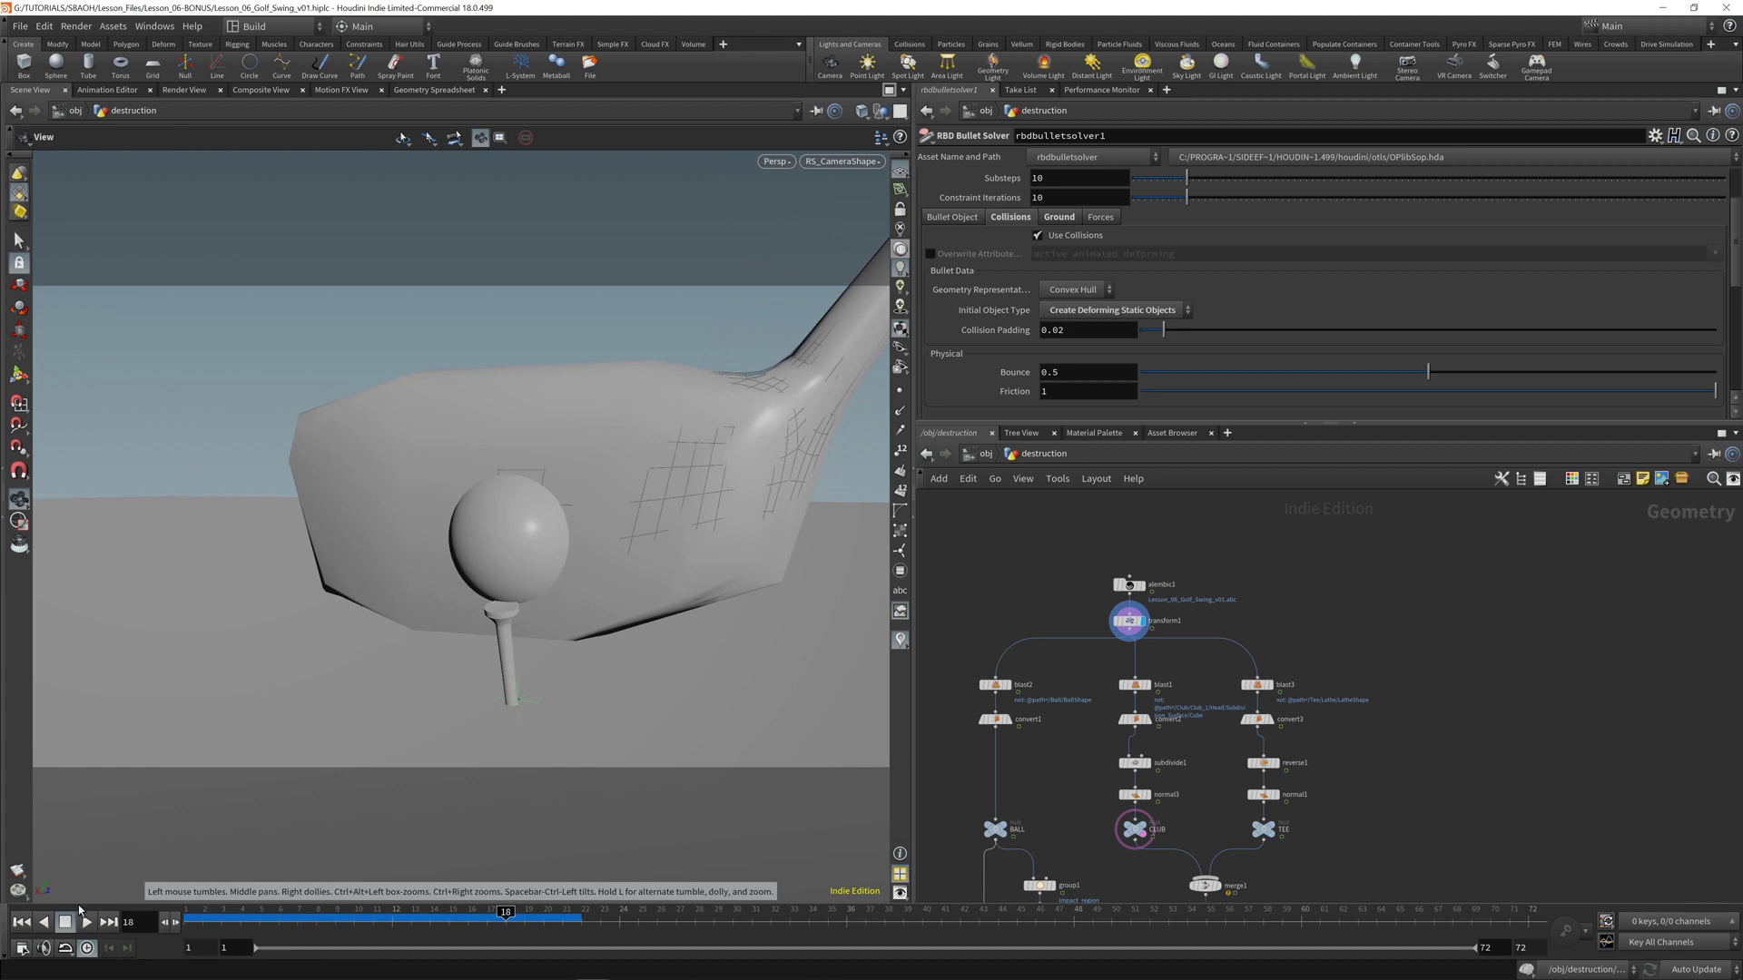
pyautogui.click(15, 923)
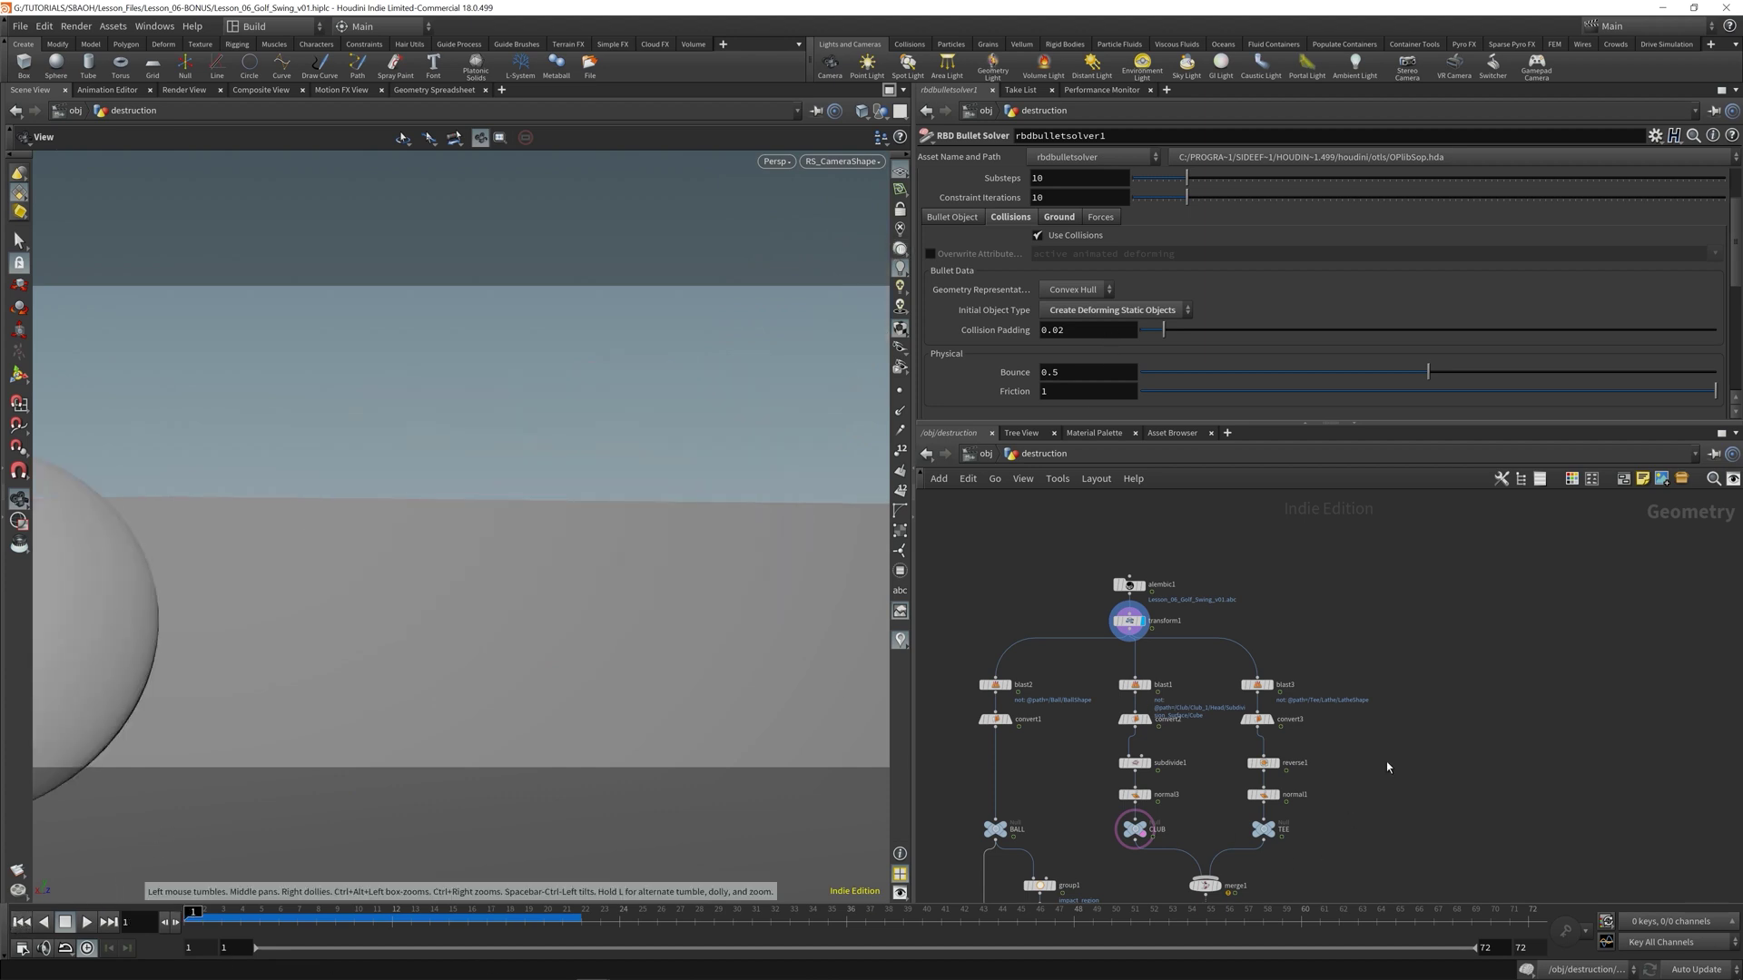
# - Make rbdbulletsolver1 the displayed node again and view the ball and tee up close at frame 1
pyautogui.moveTo(1418, 810); pyautogui.dragTo(1433, 461, button='middle')
pyautogui.click(1026, 762)
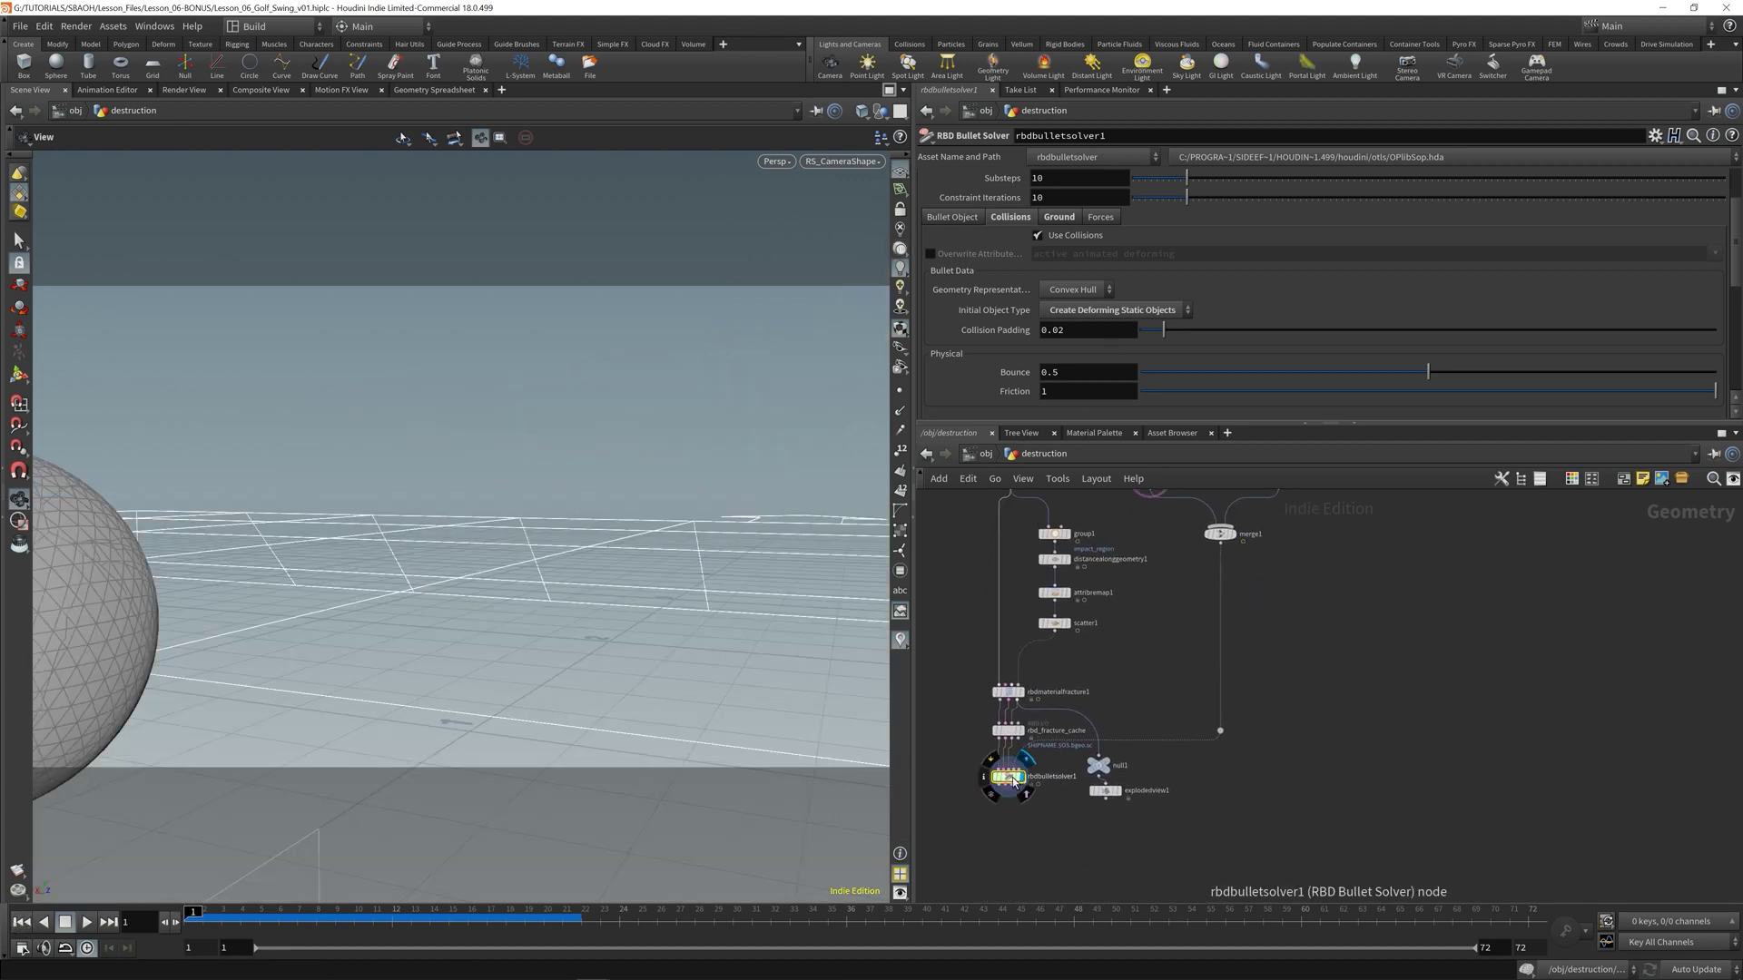
pyautogui.moveTo(436, 654); pyautogui.dragTo(488, 527)
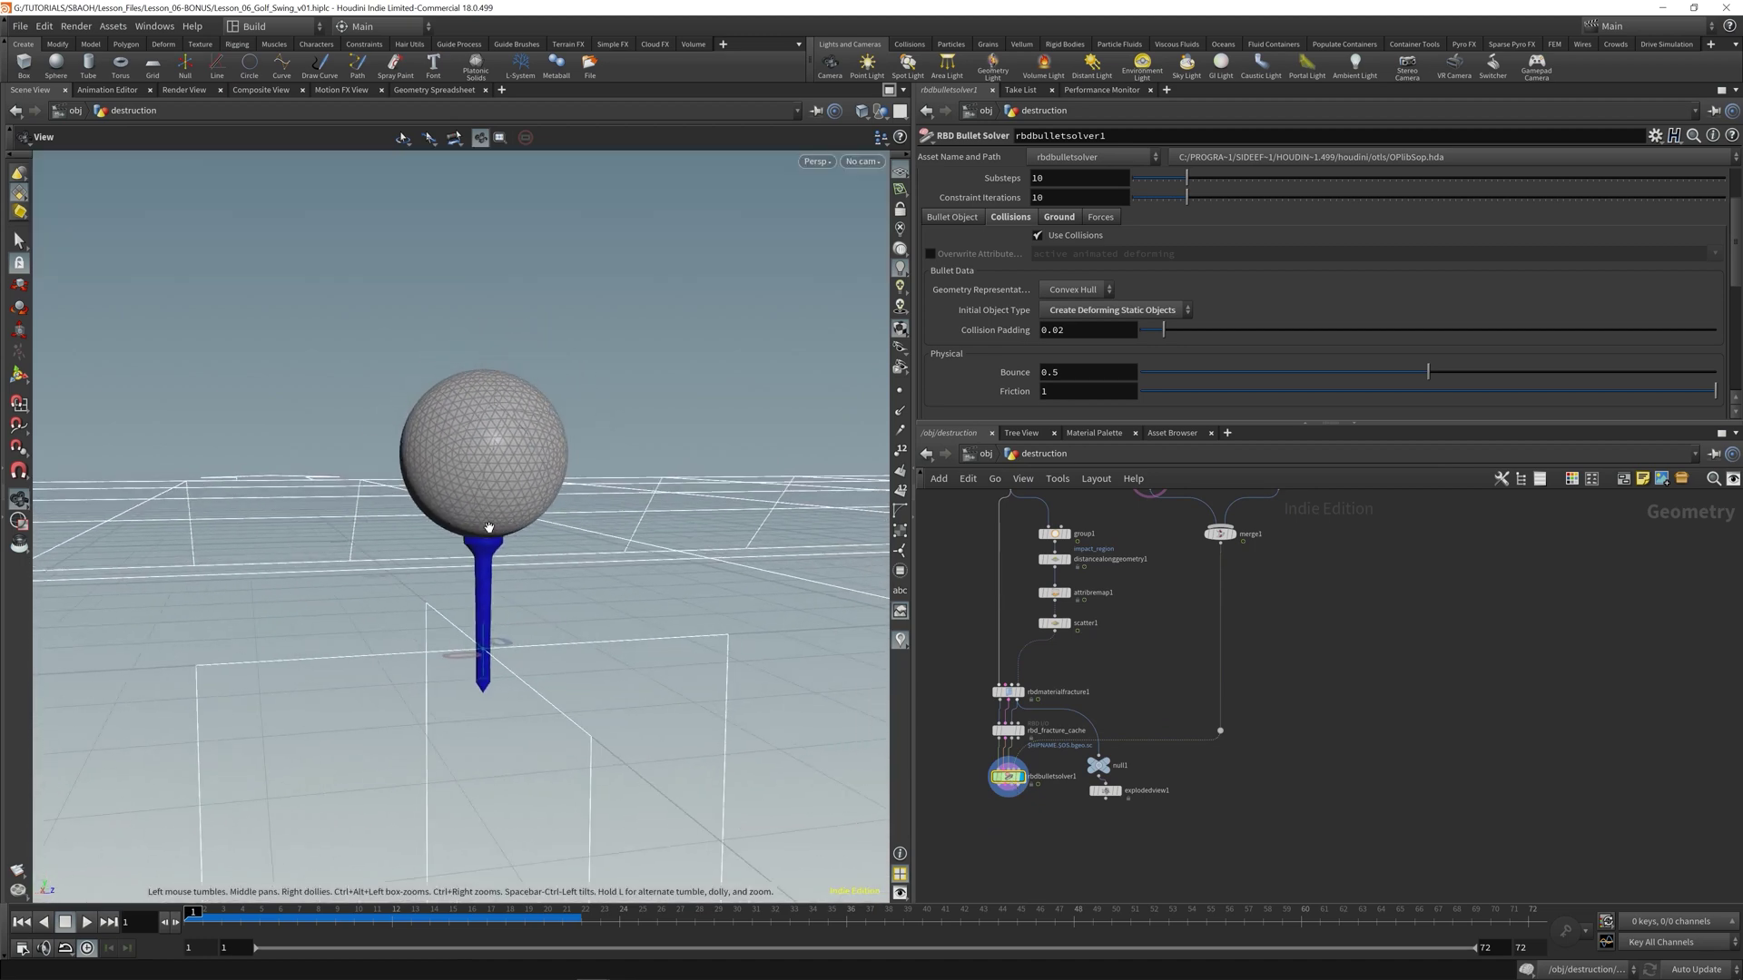
pyautogui.moveTo(193, 917)
pyautogui.mouseDown()
pyautogui.moveTo(352, 922)
pyautogui.moveTo(192, 919)
pyautogui.mouseUp()
pyautogui.moveTo(503, 508); pyautogui.dragTo(501, 638)
pyautogui.scroll(3, 525, 579)
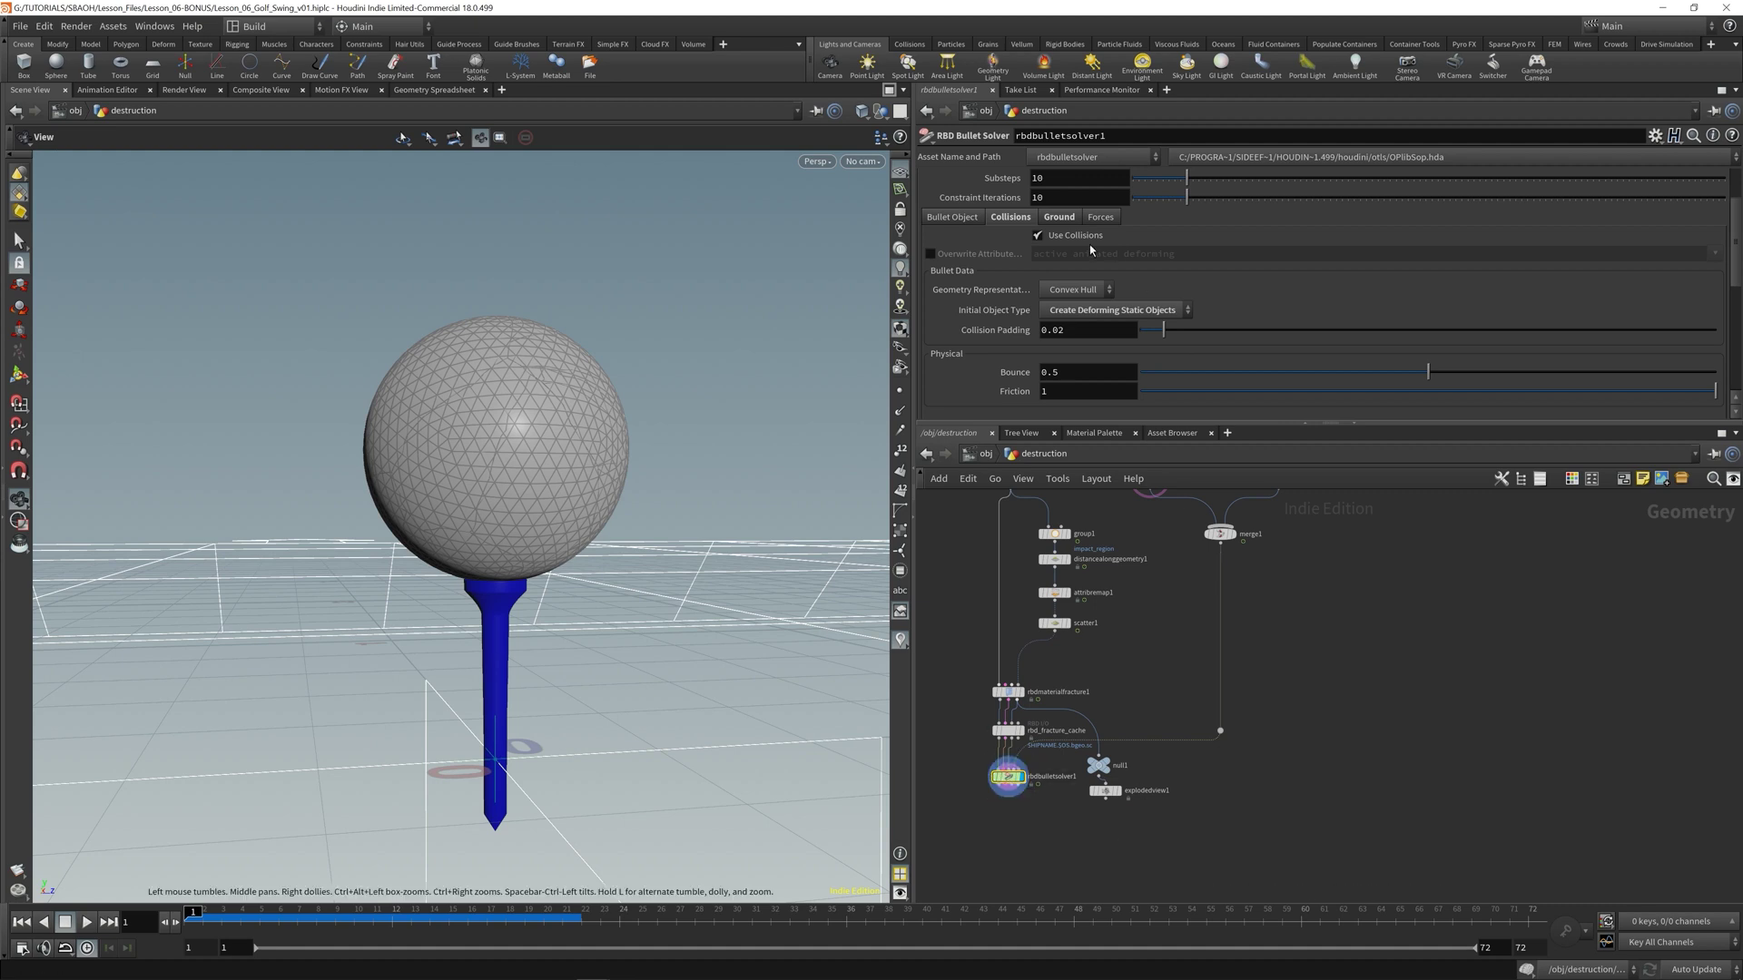
# - Set the RBD Bullet Solver's Time Scale to .01
pyautogui.scroll(4, 967, 289)
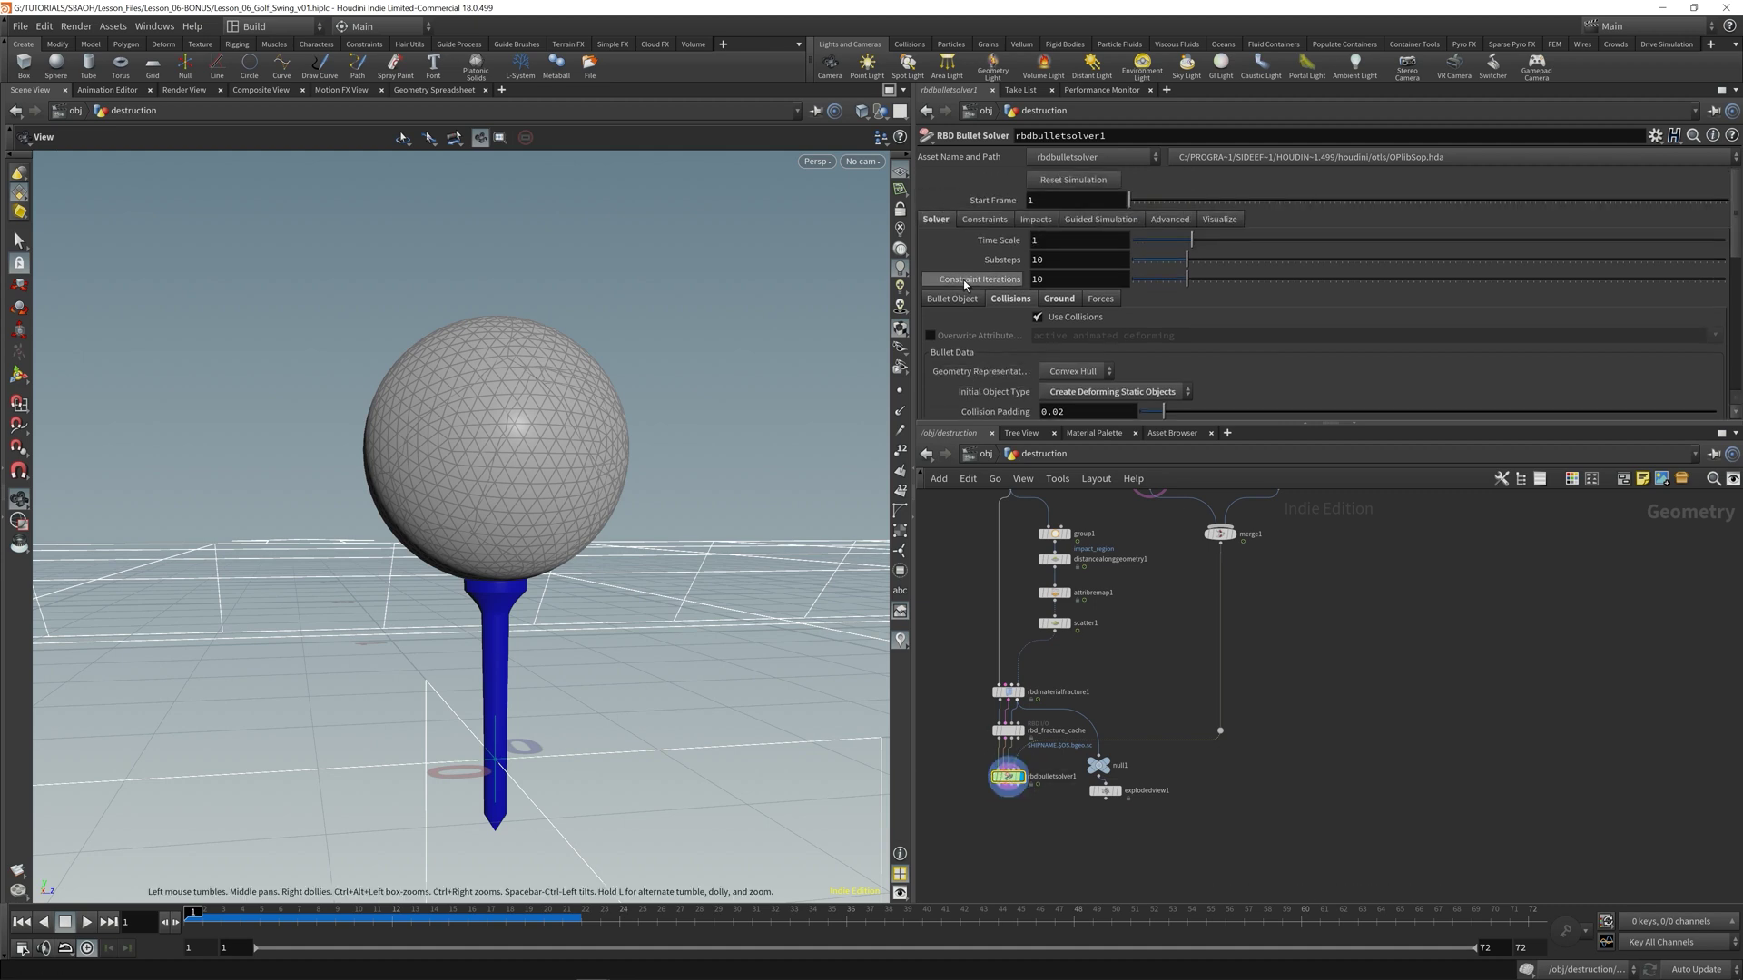
pyautogui.click(1060, 245)
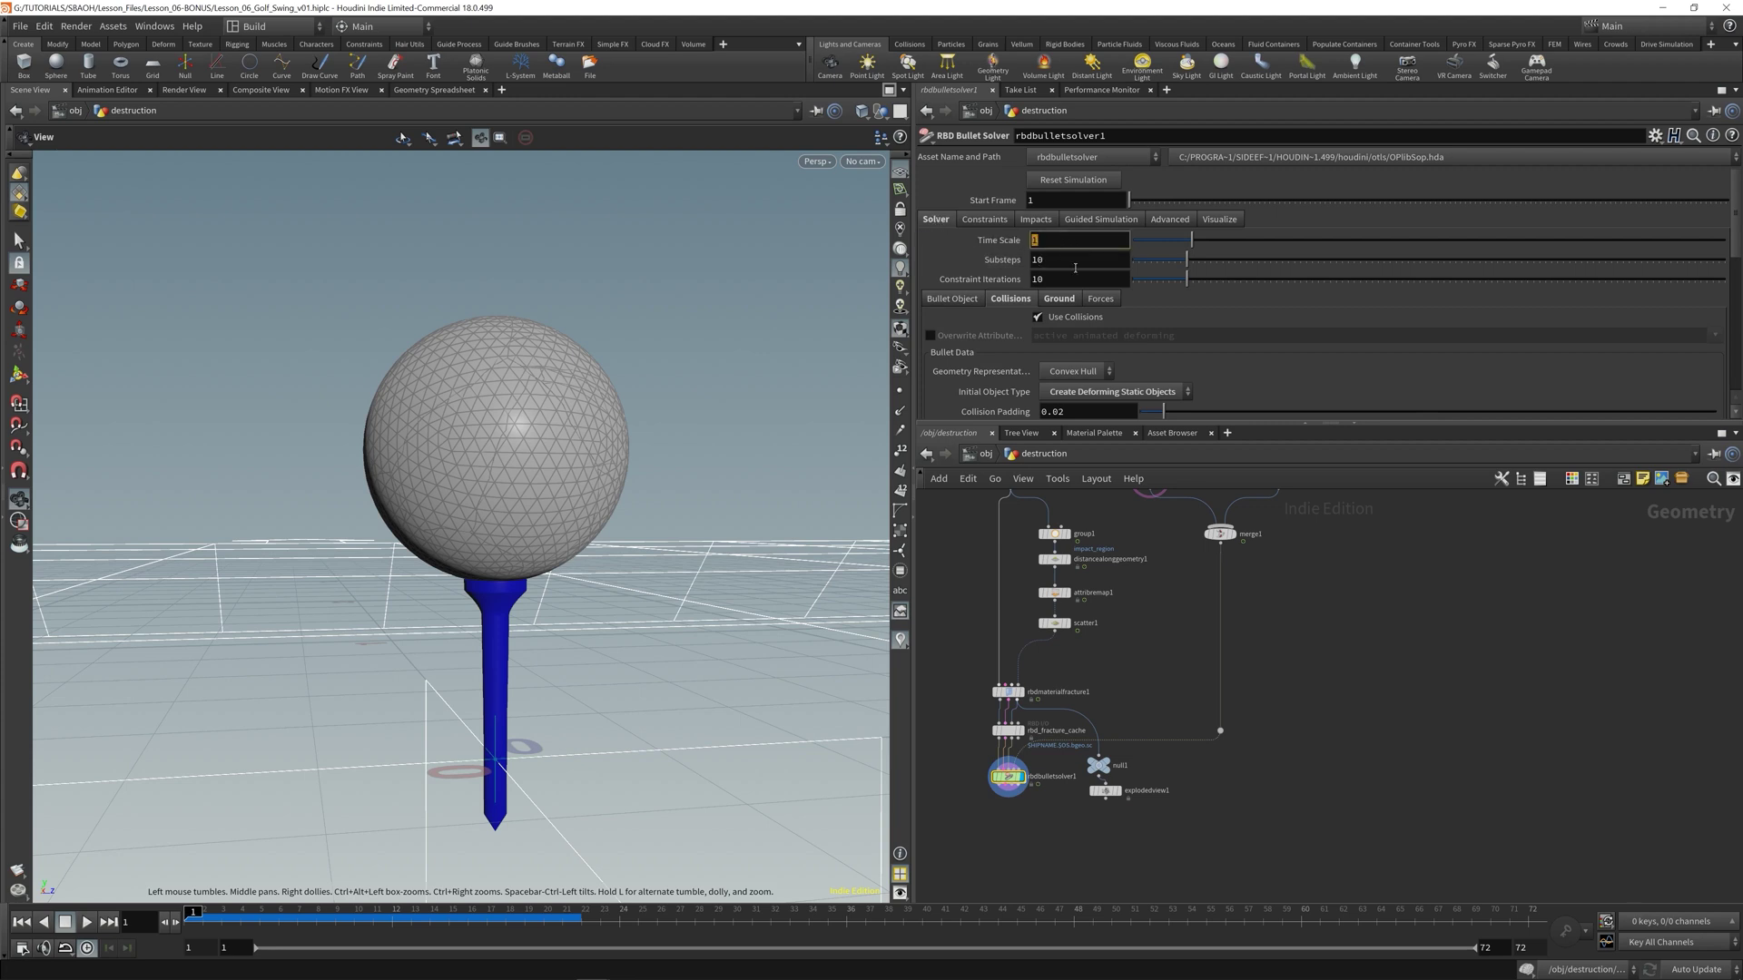
pyautogui.write('.01')
pyautogui.press('Return')
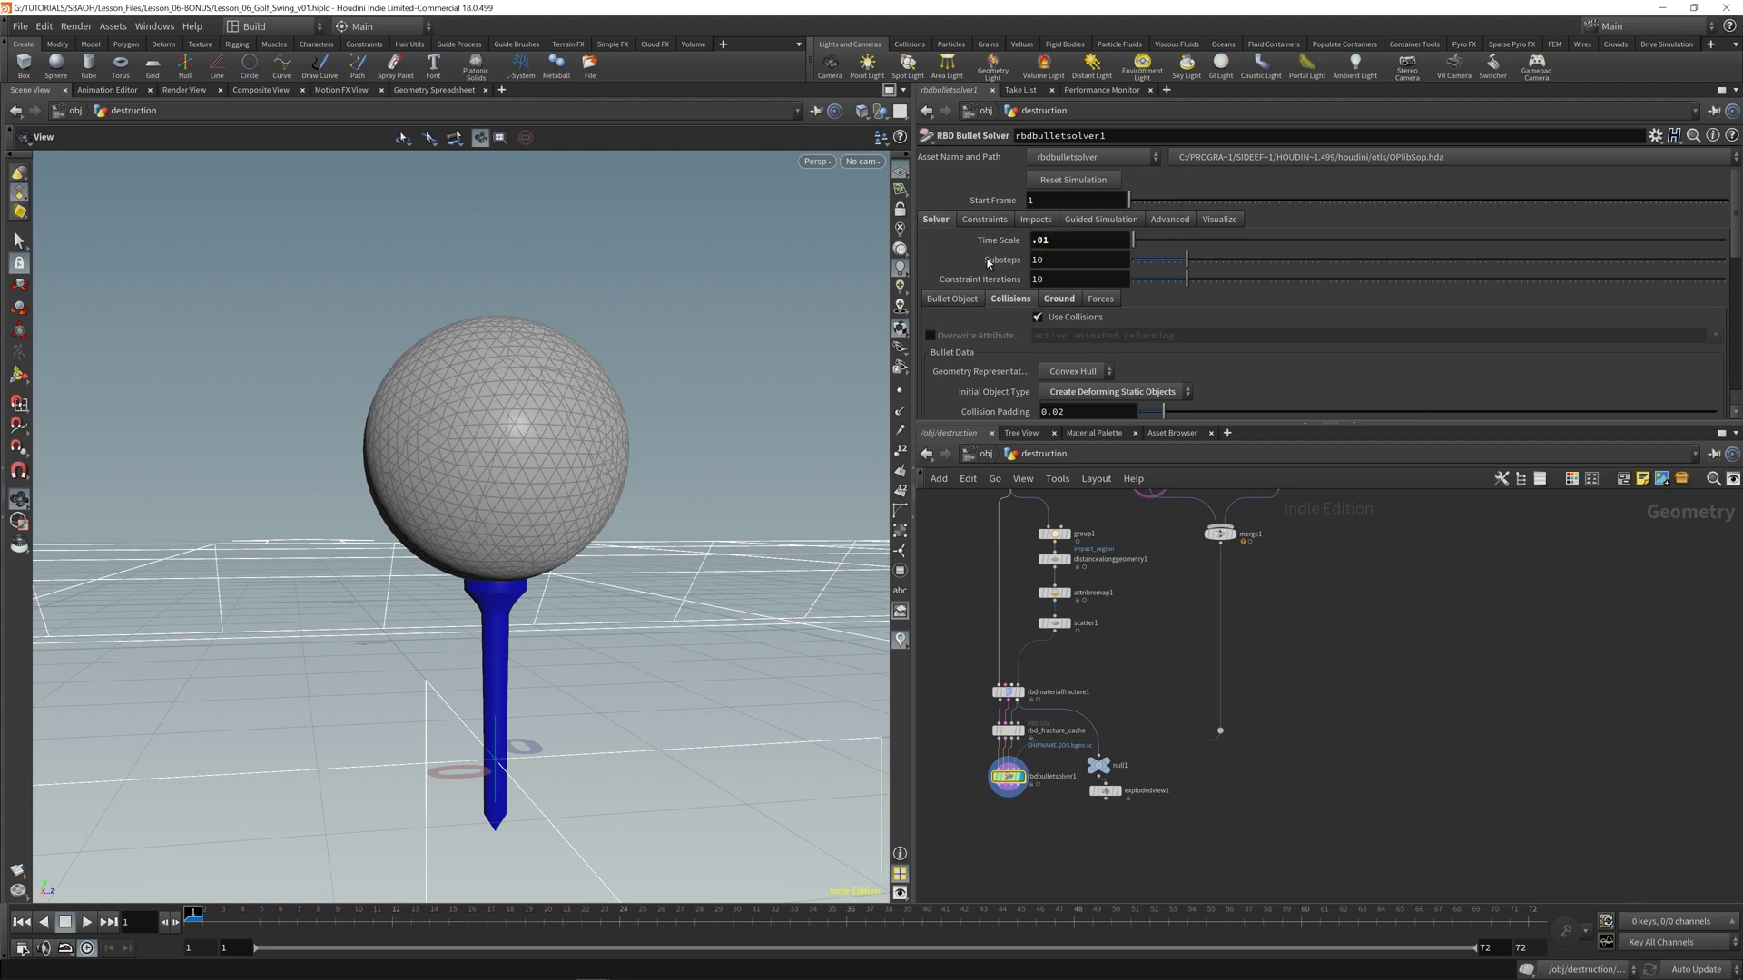
# - Play the slowed simulation with the whole ball and tee in view
pyautogui.moveTo(591, 547); pyautogui.dragTo(524, 581)
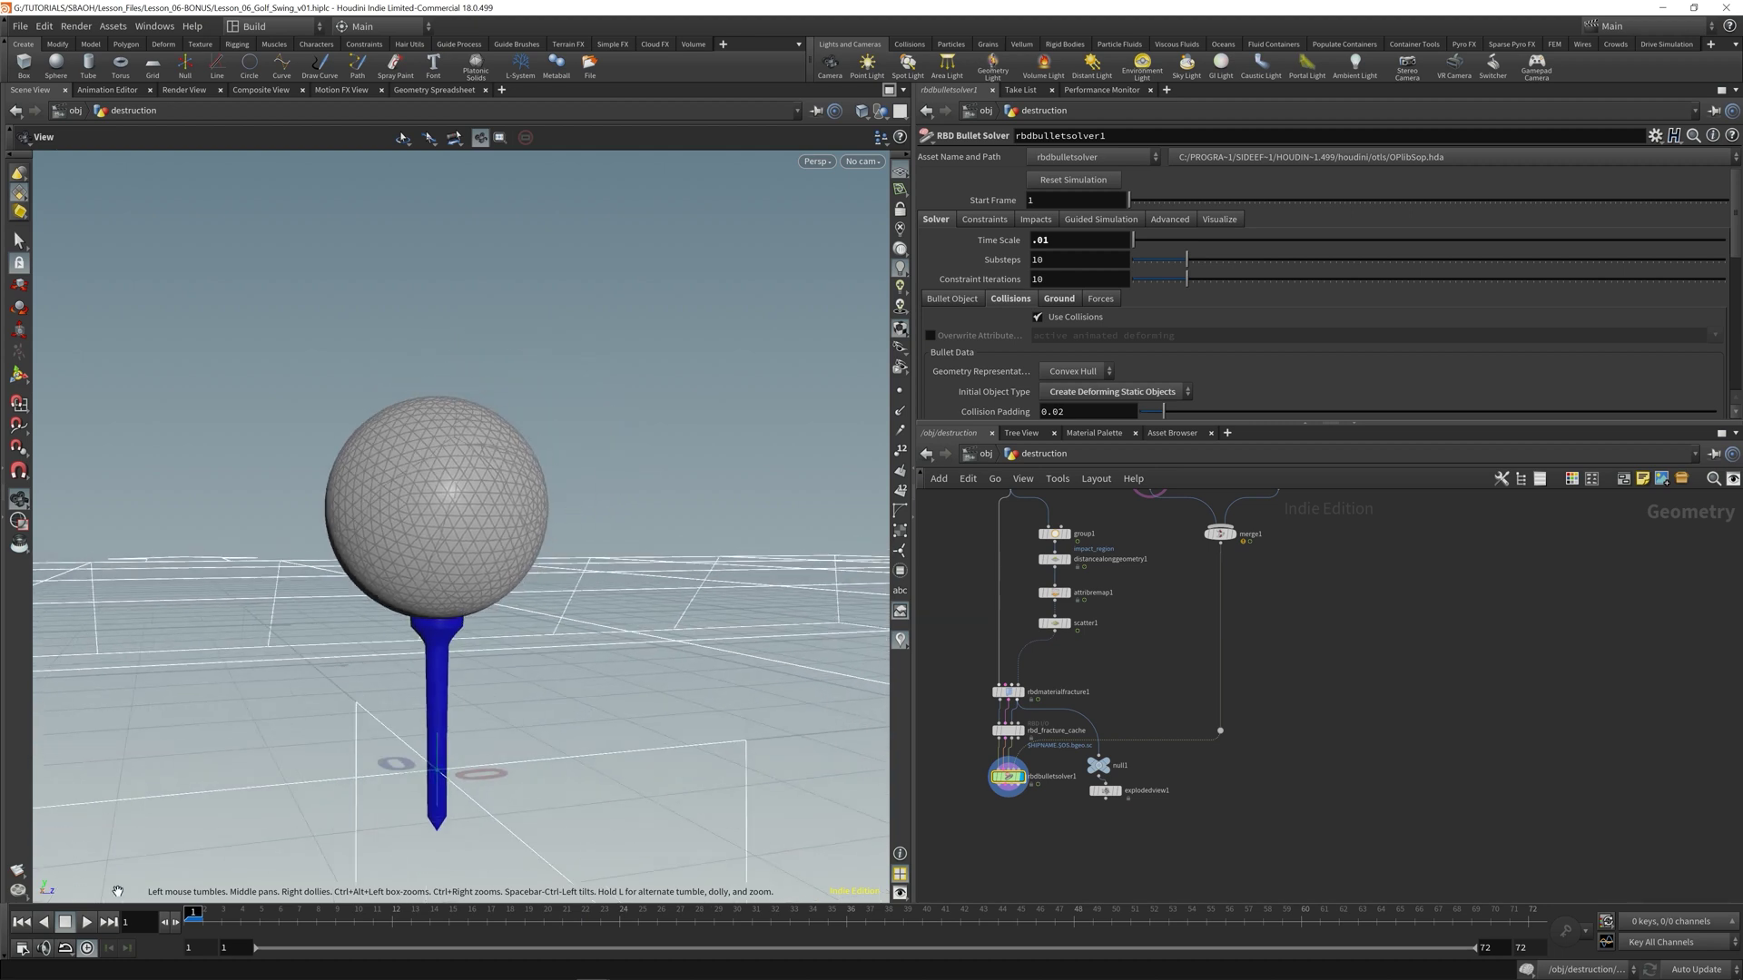
pyautogui.scroll(-3, 408, 594)
pyautogui.moveTo(409, 594); pyautogui.dragTo(420, 543)
pyautogui.click(87, 921)
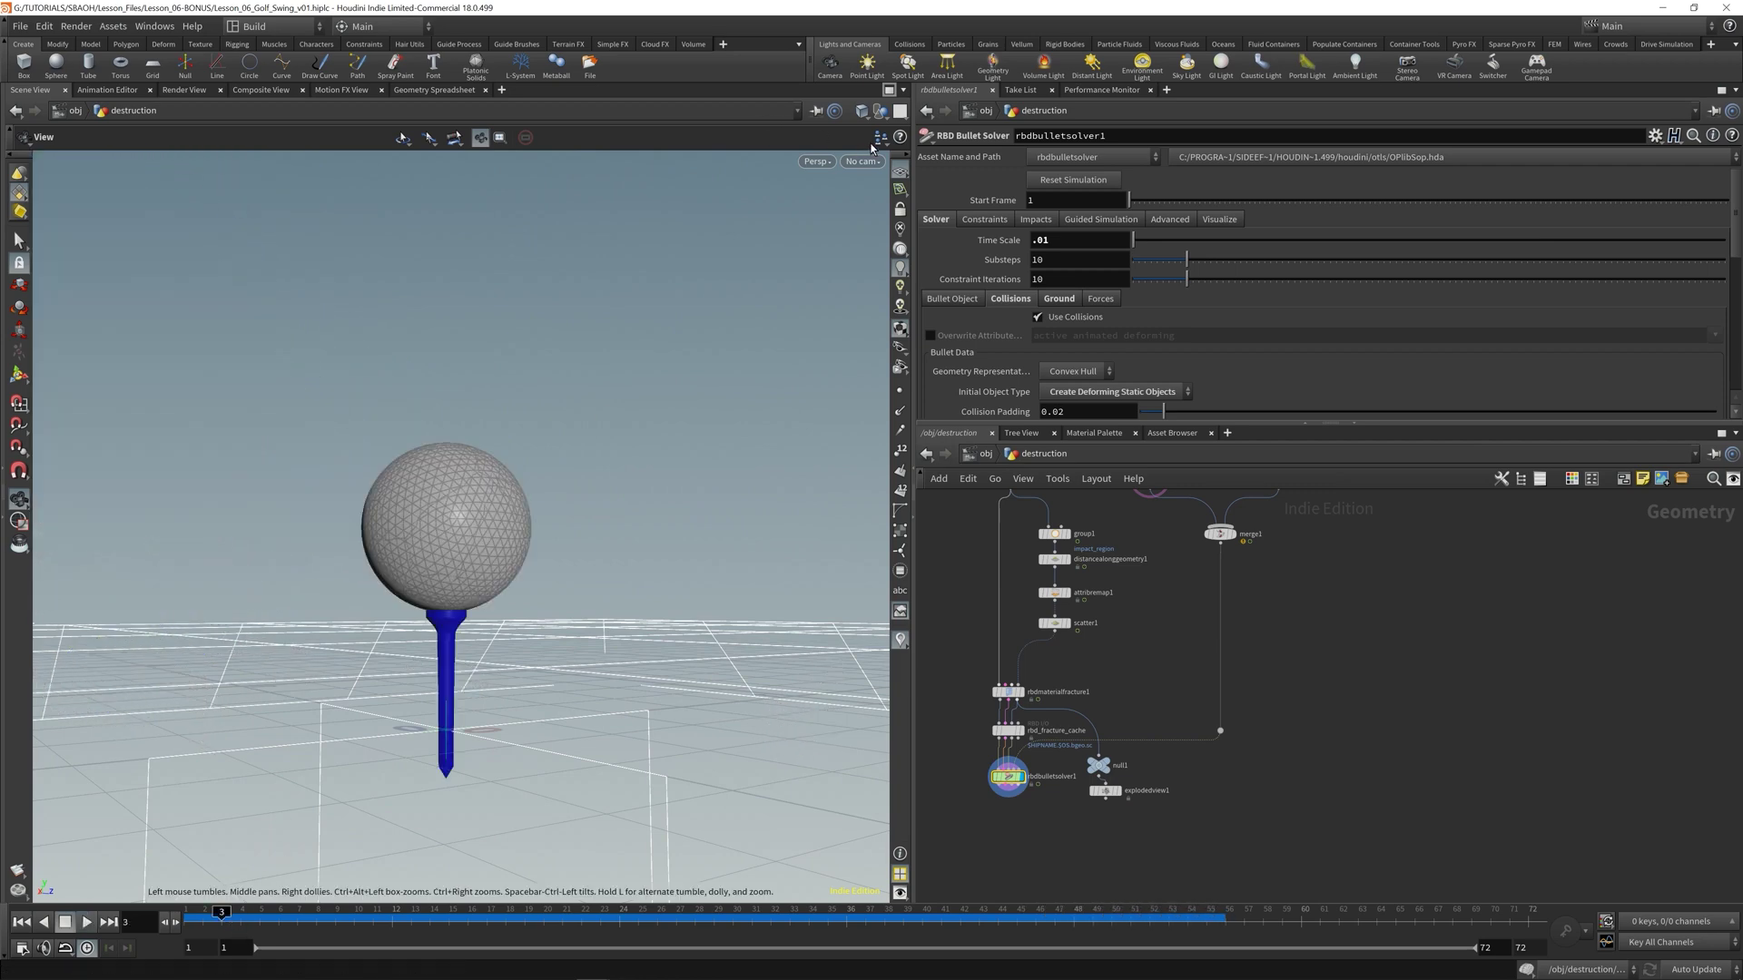
# - Look through the RS_CameraShape camera and save the scene
pyautogui.click(865, 161)
pyautogui.click(872, 239)
pyautogui.hotkey('ctrl', 's')
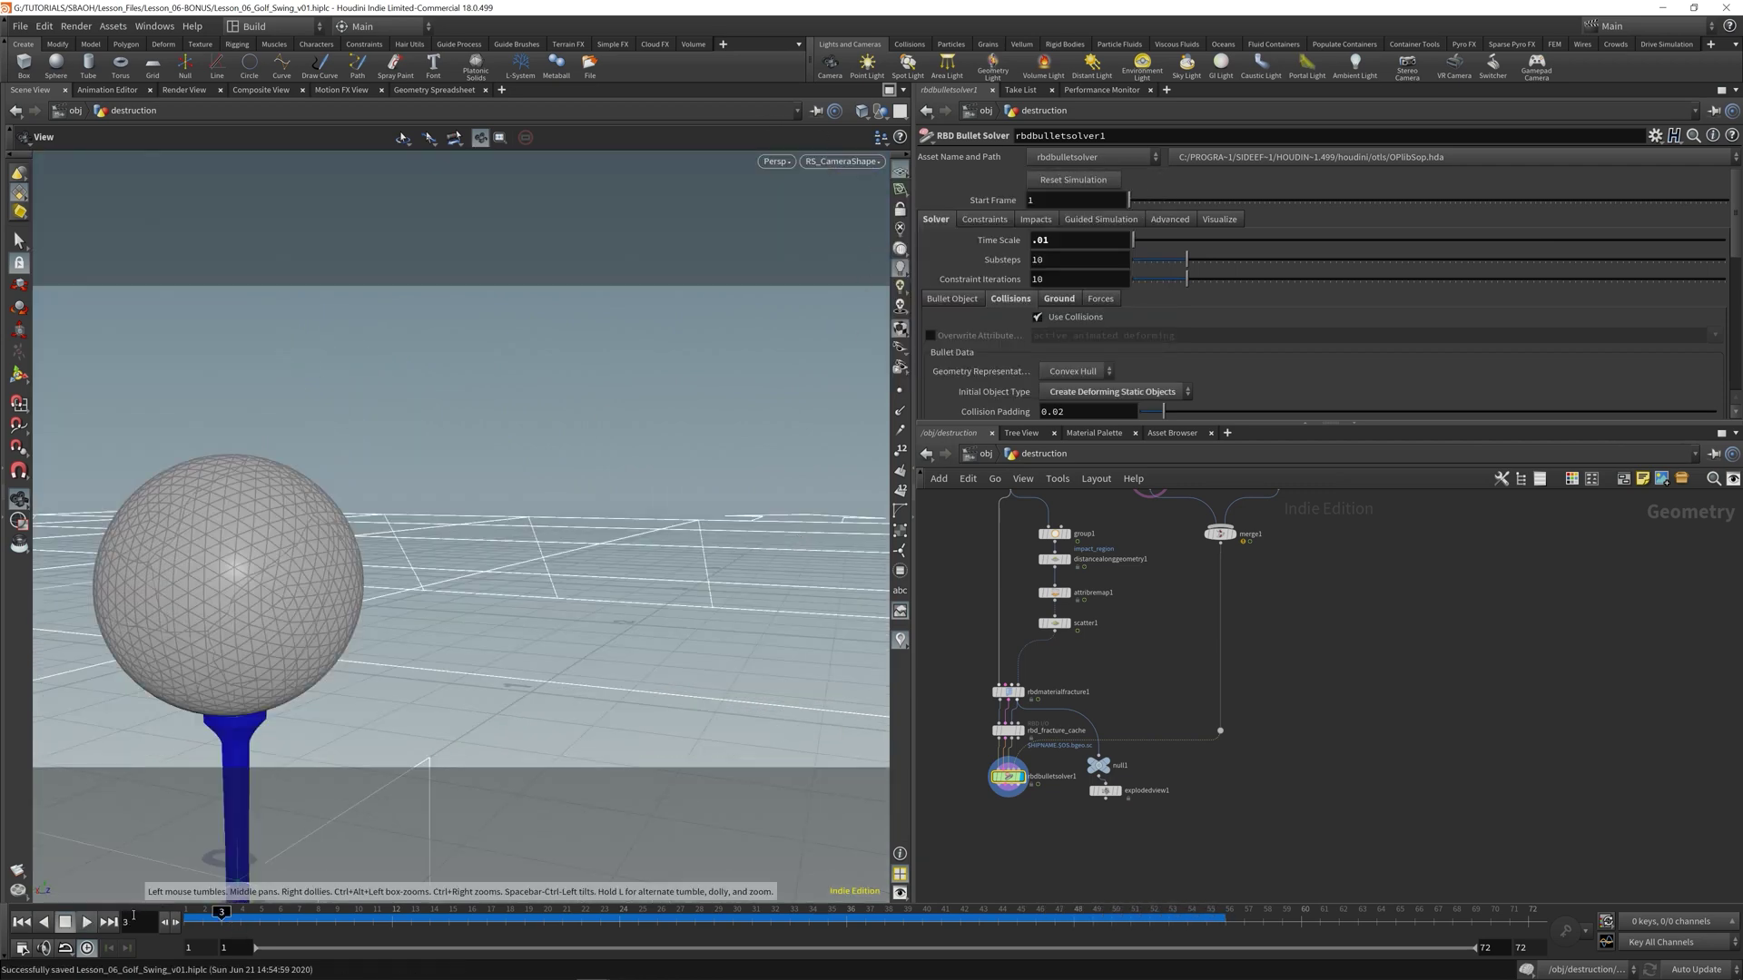
# - Play and scrub the slowed destruction through the camera view, and return to frame 1
pyautogui.click(21, 921)
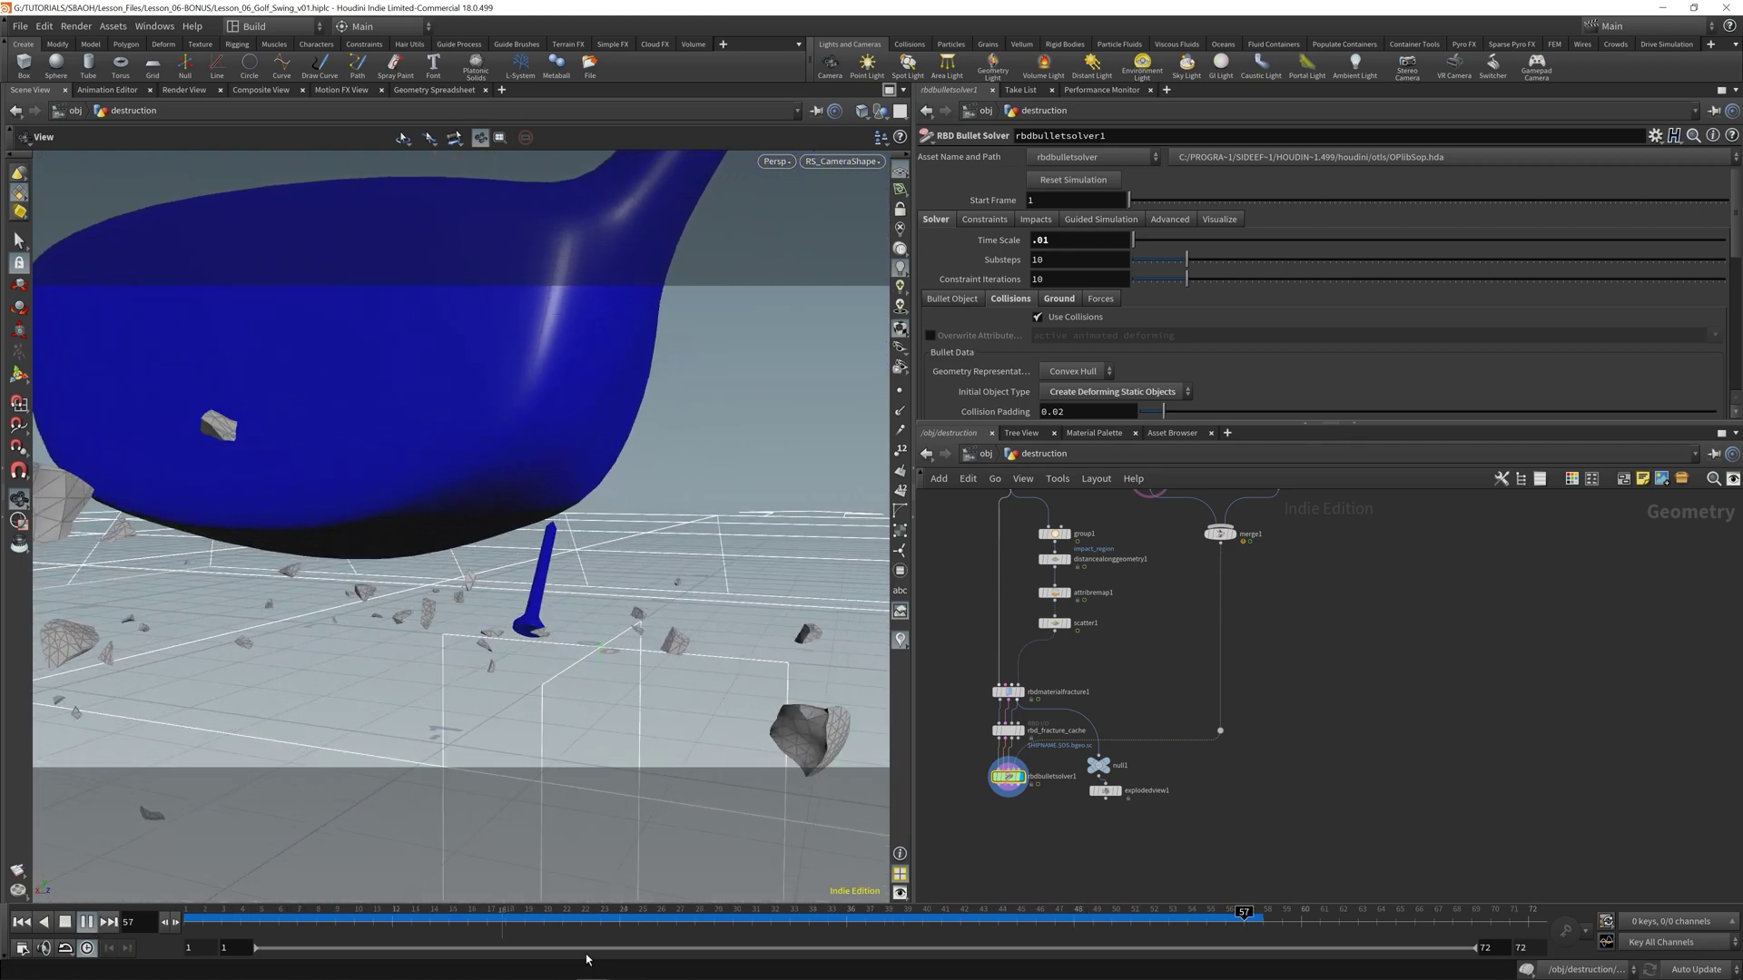
pyautogui.moveTo(248, 922); pyautogui.dragTo(524, 922)
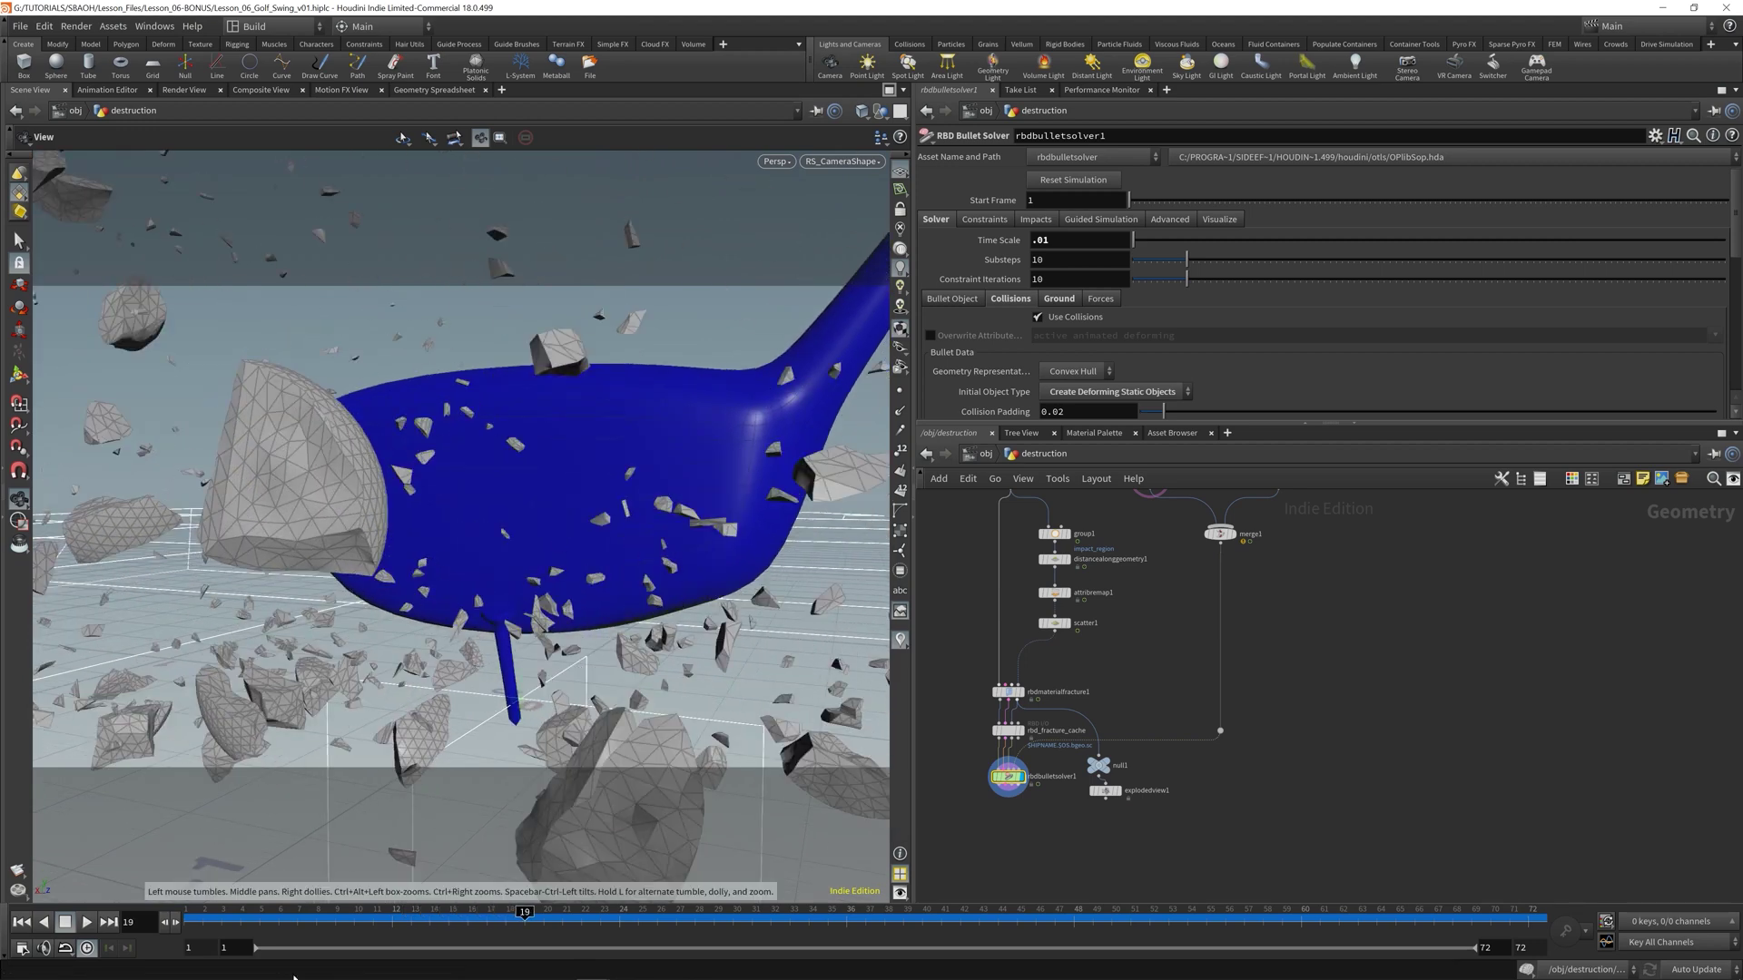
pyautogui.click(85, 922)
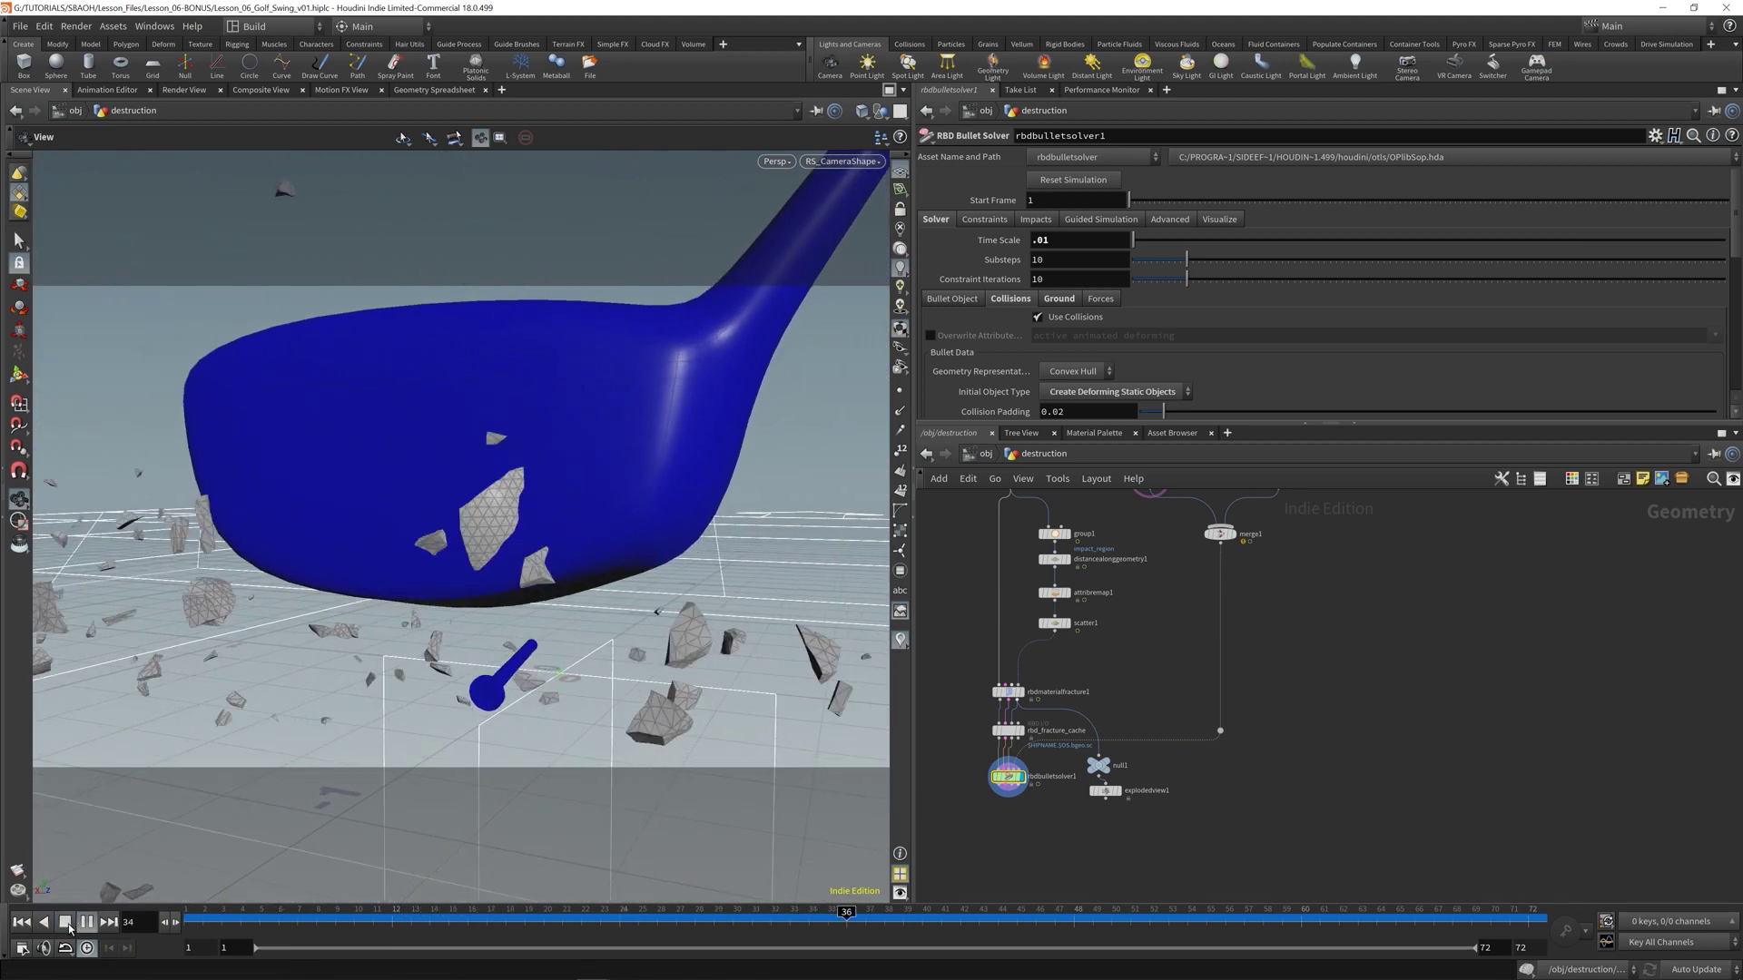
pyautogui.click(69, 924)
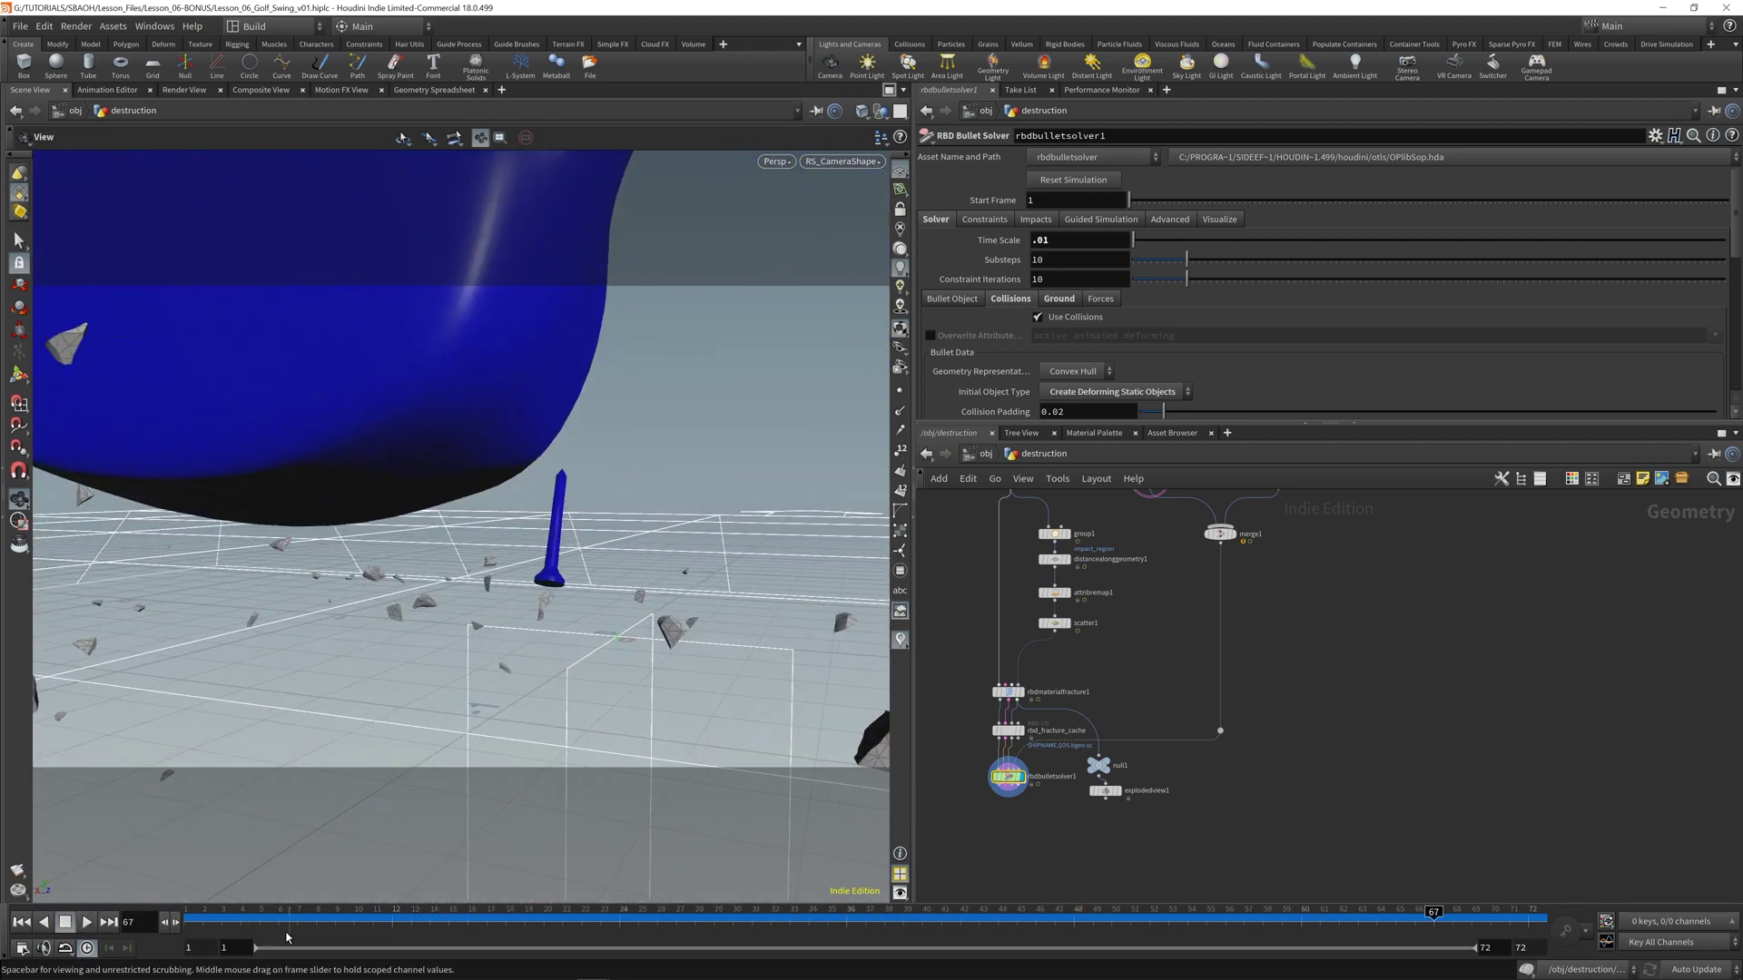
pyautogui.moveTo(259, 917); pyautogui.dragTo(191, 917)
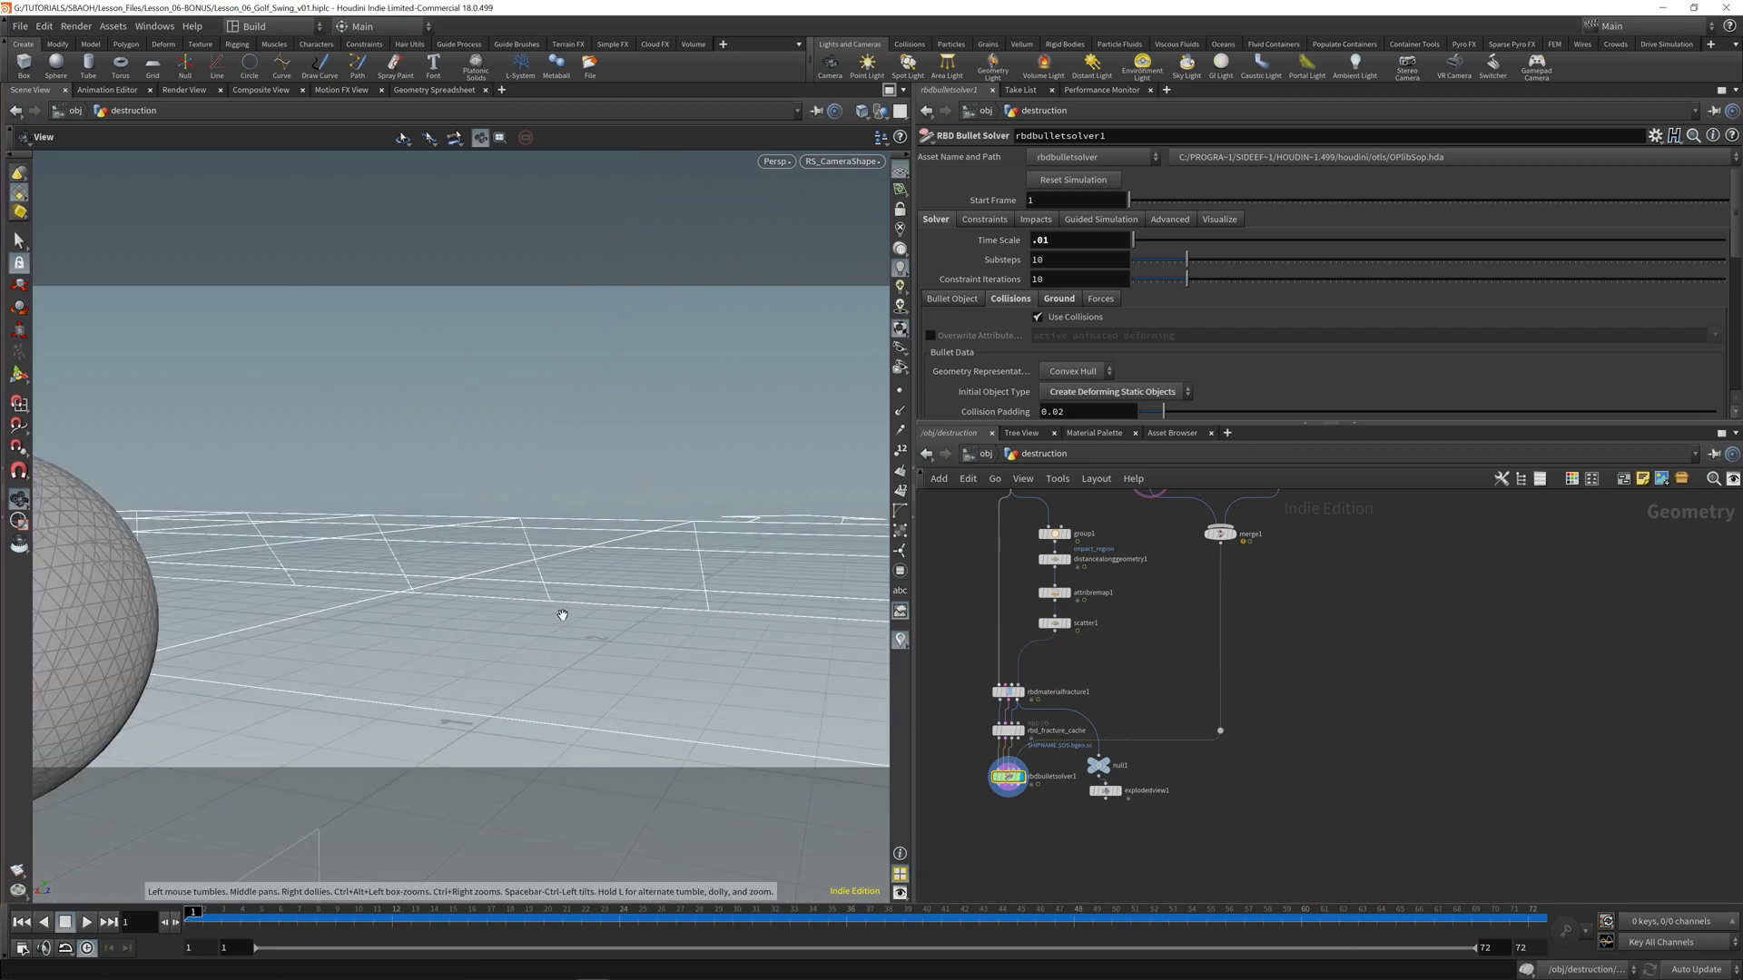
# - Leave the camera view to see the ball and club from the side, and go to the impact at frame 13
pyautogui.moveTo(563, 615); pyautogui.dragTo(607, 518, button='middle')
pyautogui.moveTo(607, 517); pyautogui.dragTo(471, 529)
pyautogui.moveTo(471, 529); pyautogui.dragTo(618, 657, button='right')
pyautogui.moveTo(618, 657); pyautogui.dragTo(620, 611)
pyautogui.click(411, 918)
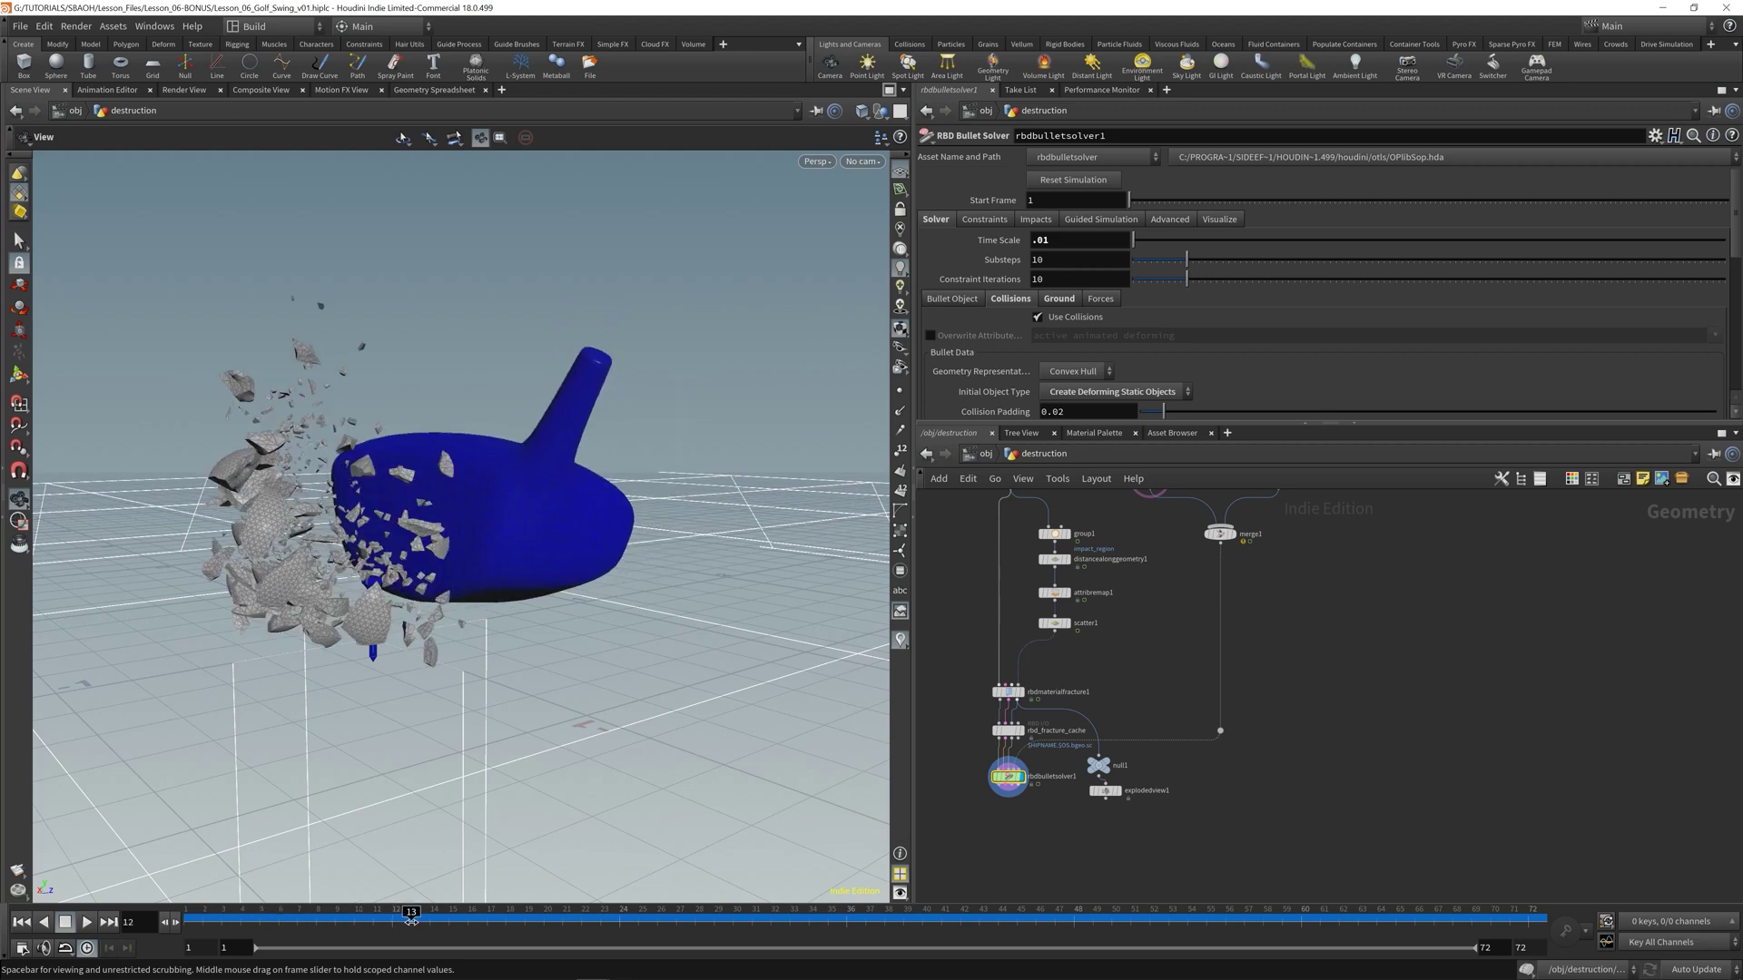
# - Play the slowed destruction from frame 1, stop at frame 31 and examine the debris around the club and tee up close
pyautogui.moveTo(411, 920); pyautogui.dragTo(186, 917)
pyautogui.click(87, 923)
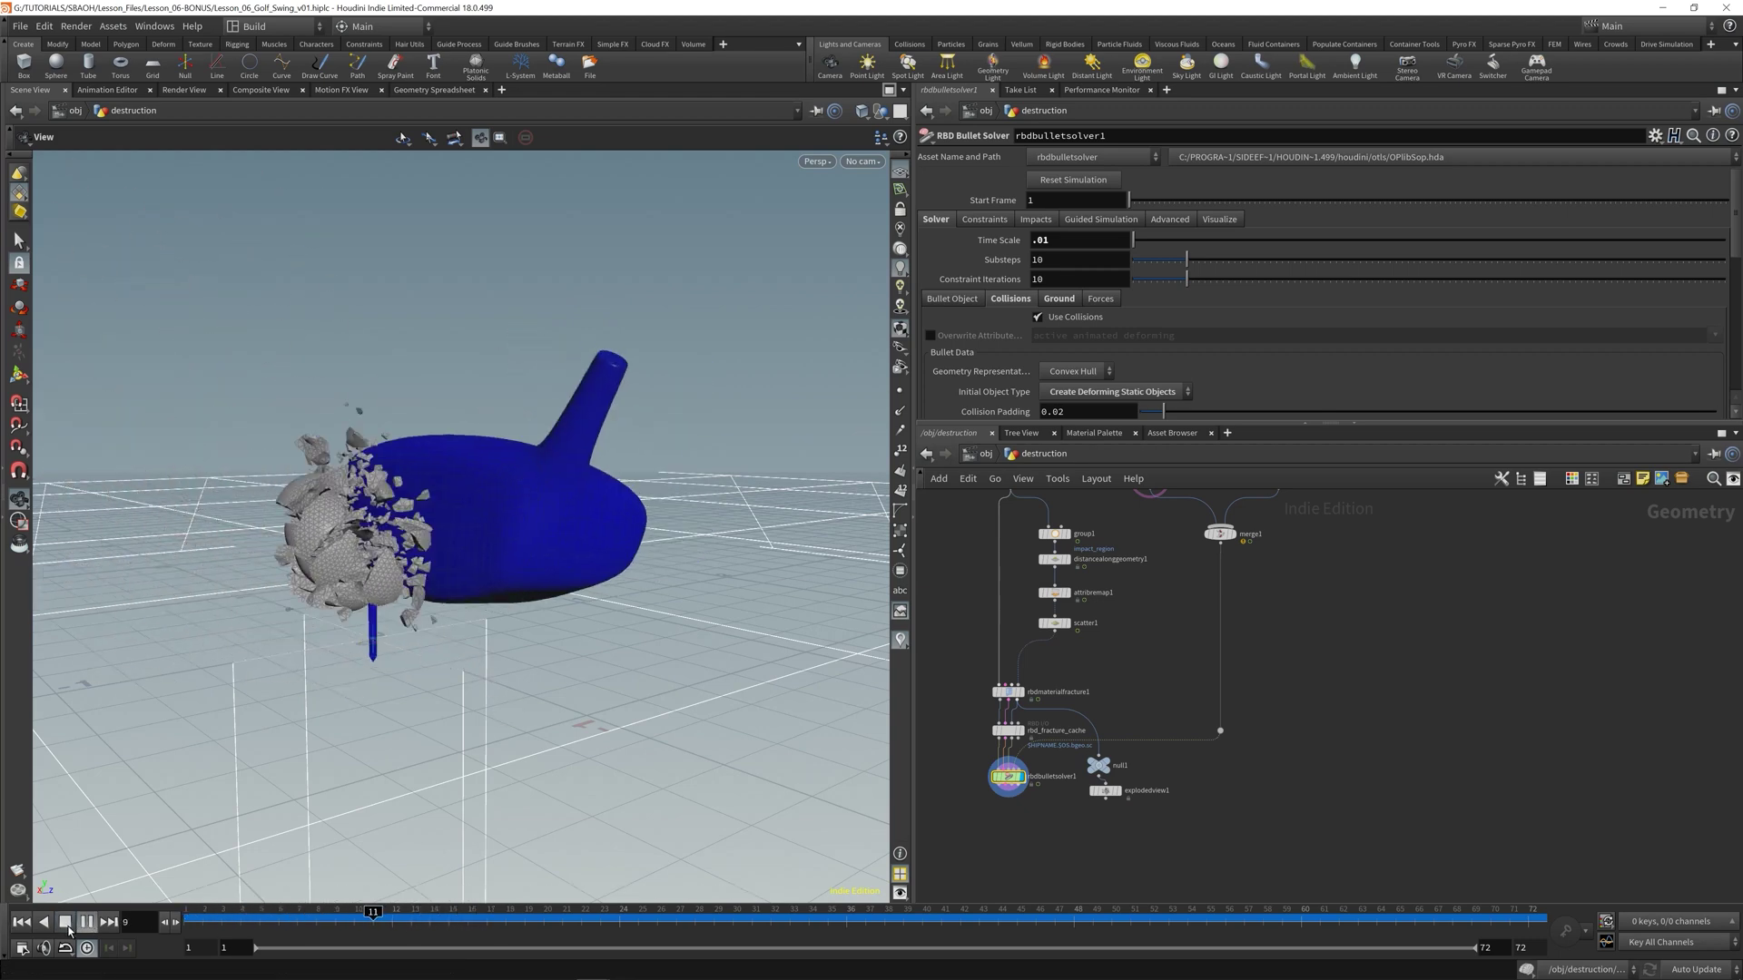
pyautogui.click(66, 922)
pyautogui.scroll(5, 418, 559)
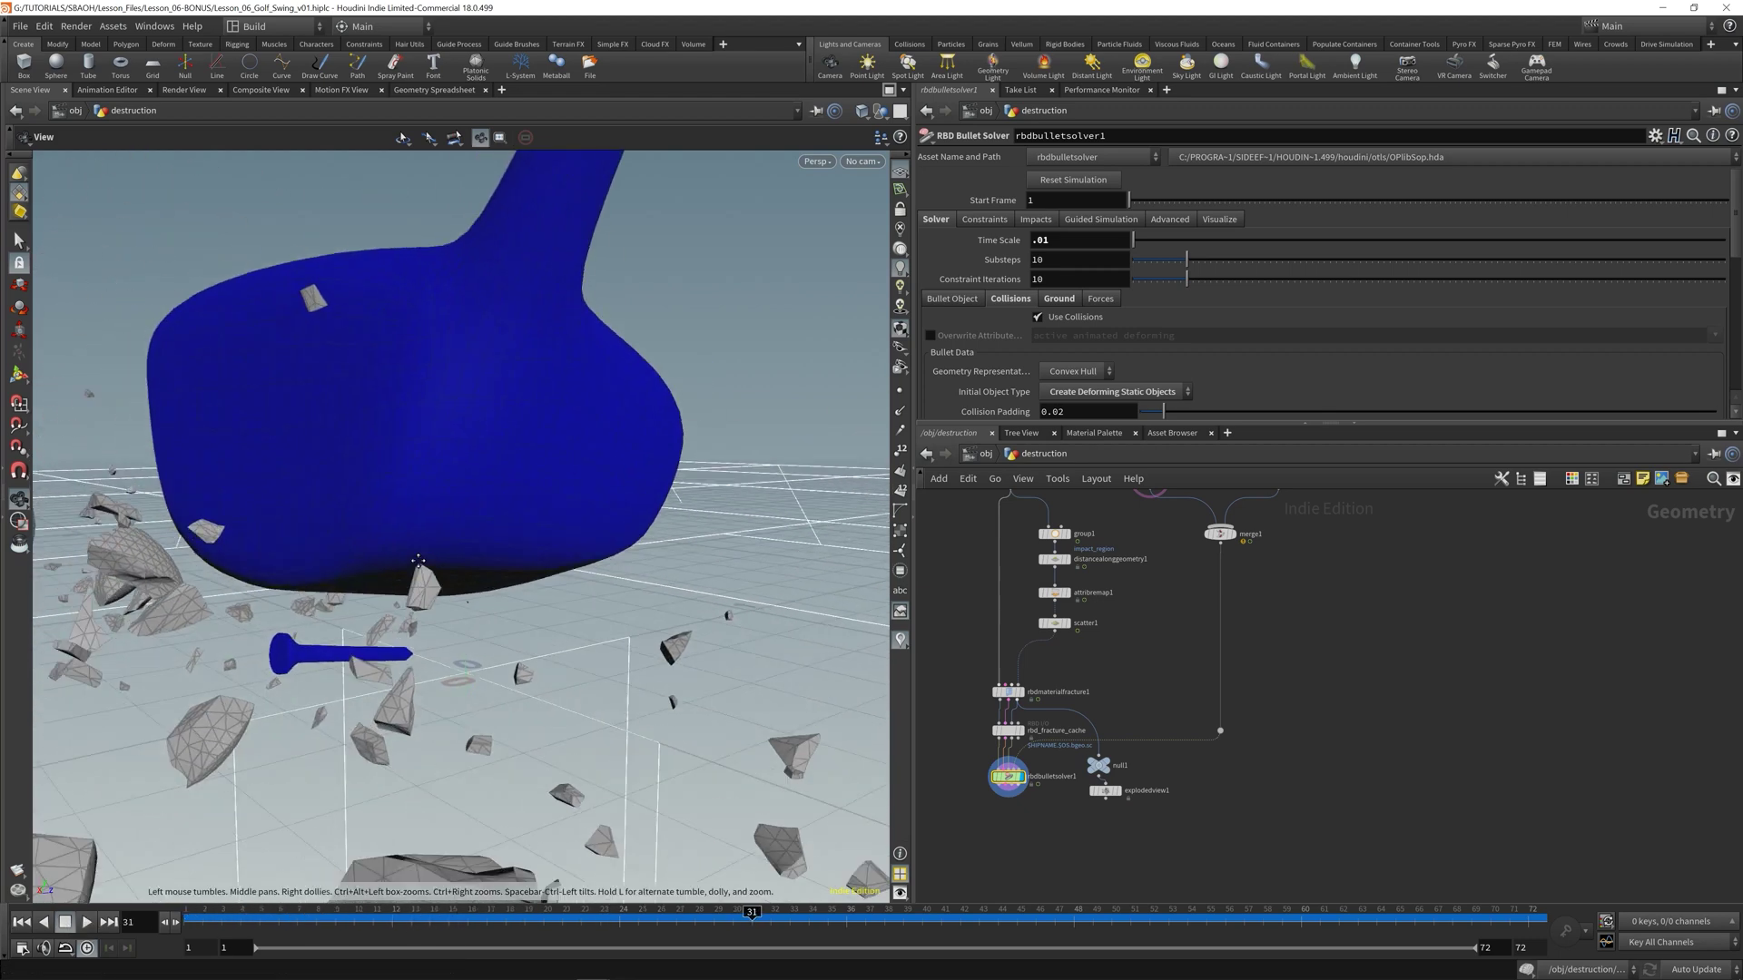
pyautogui.moveTo(418, 559); pyautogui.dragTo(692, 560)
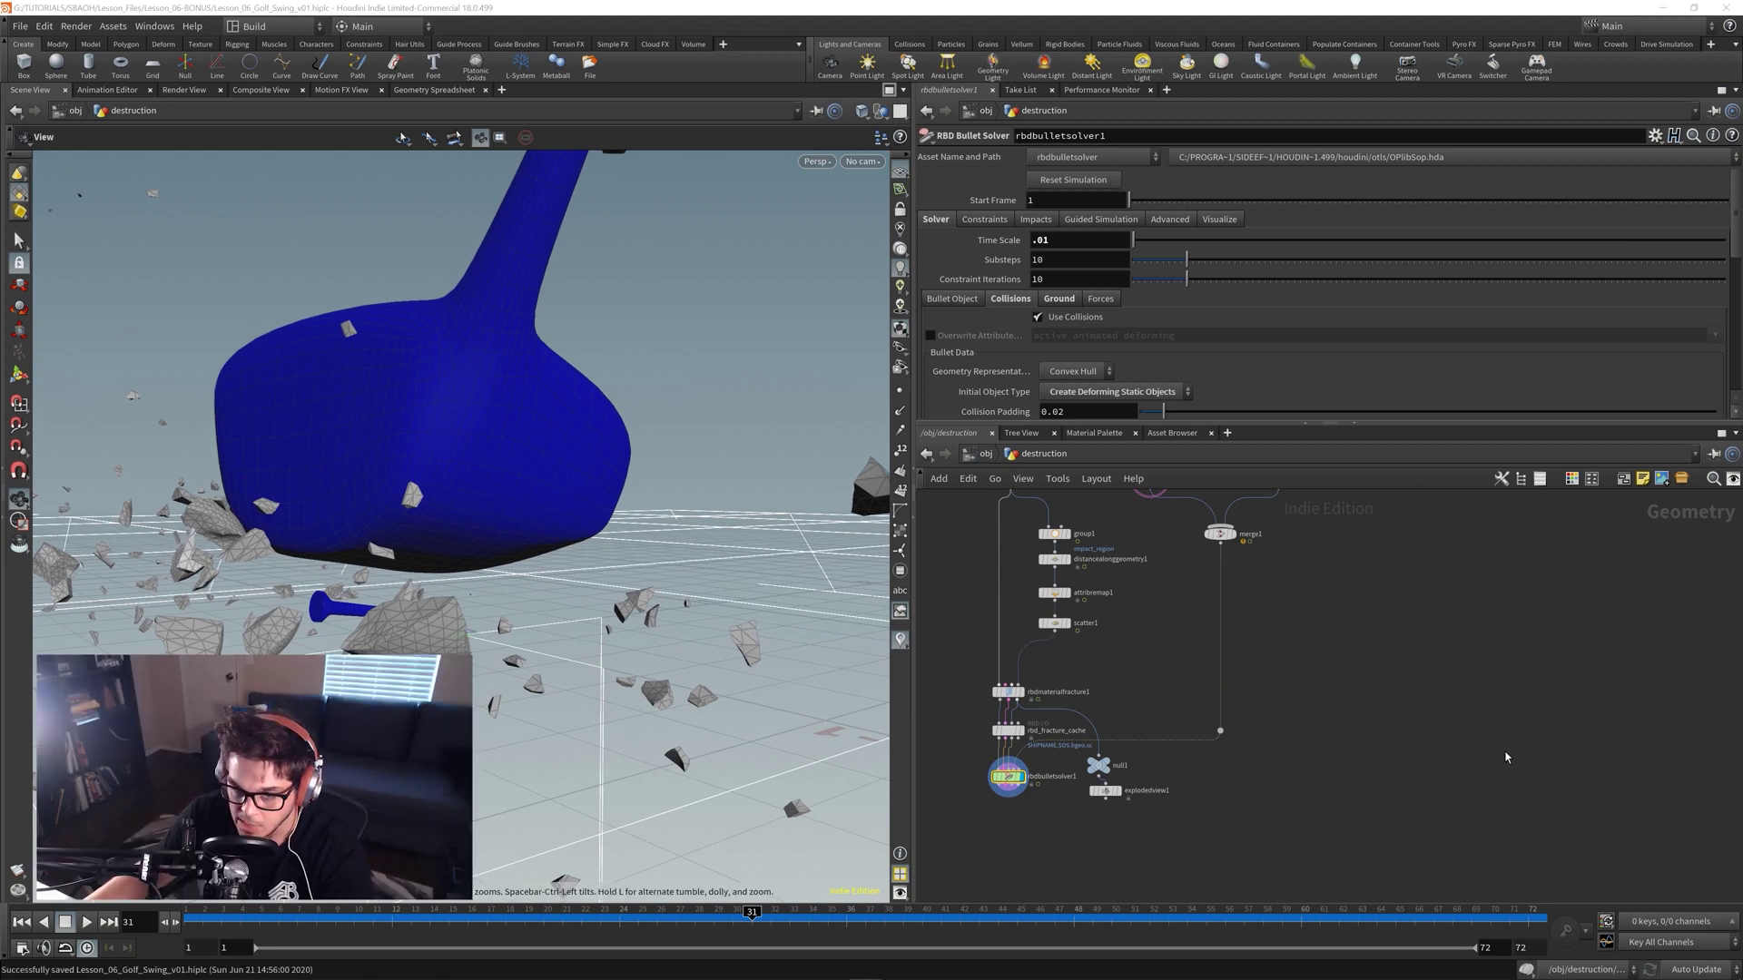
# - Save the scene and turn on Add Drag in the forces of rbdbulletsolver1
pyautogui.hotkey('ctrl', 's')
pyautogui.scroll(3, 1145, 818)
pyautogui.moveTo(1031, 836); pyautogui.dragTo(1126, 847, button='middle')
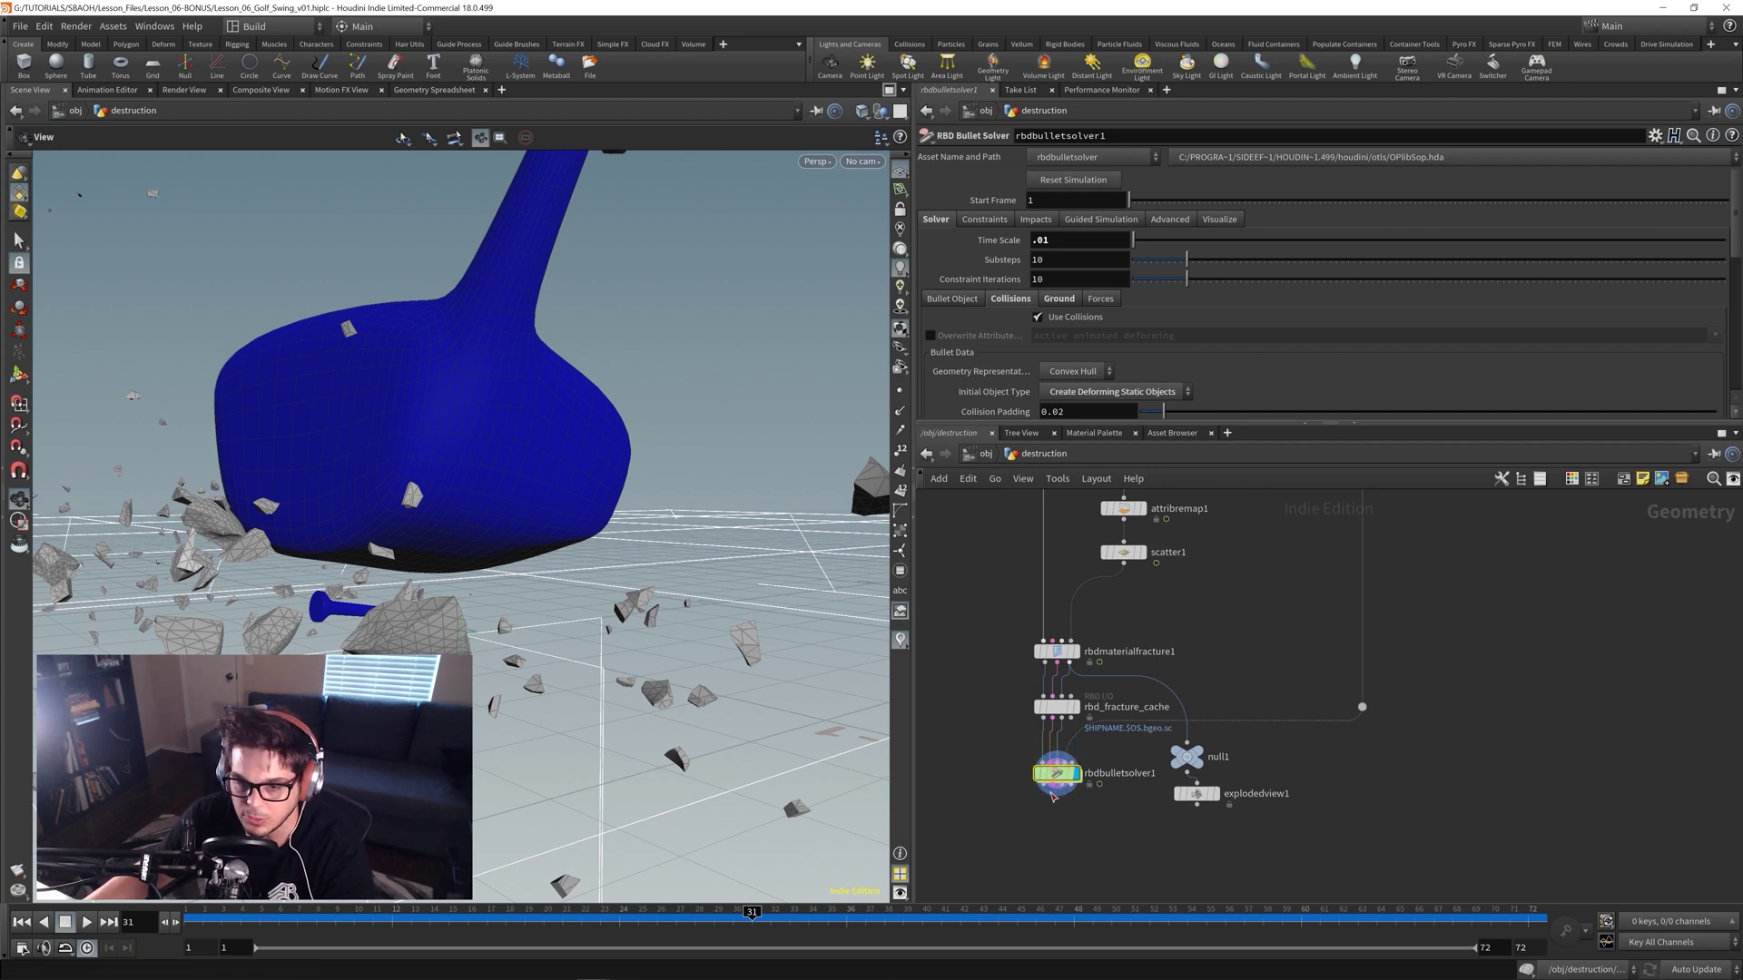
pyautogui.click(1102, 300)
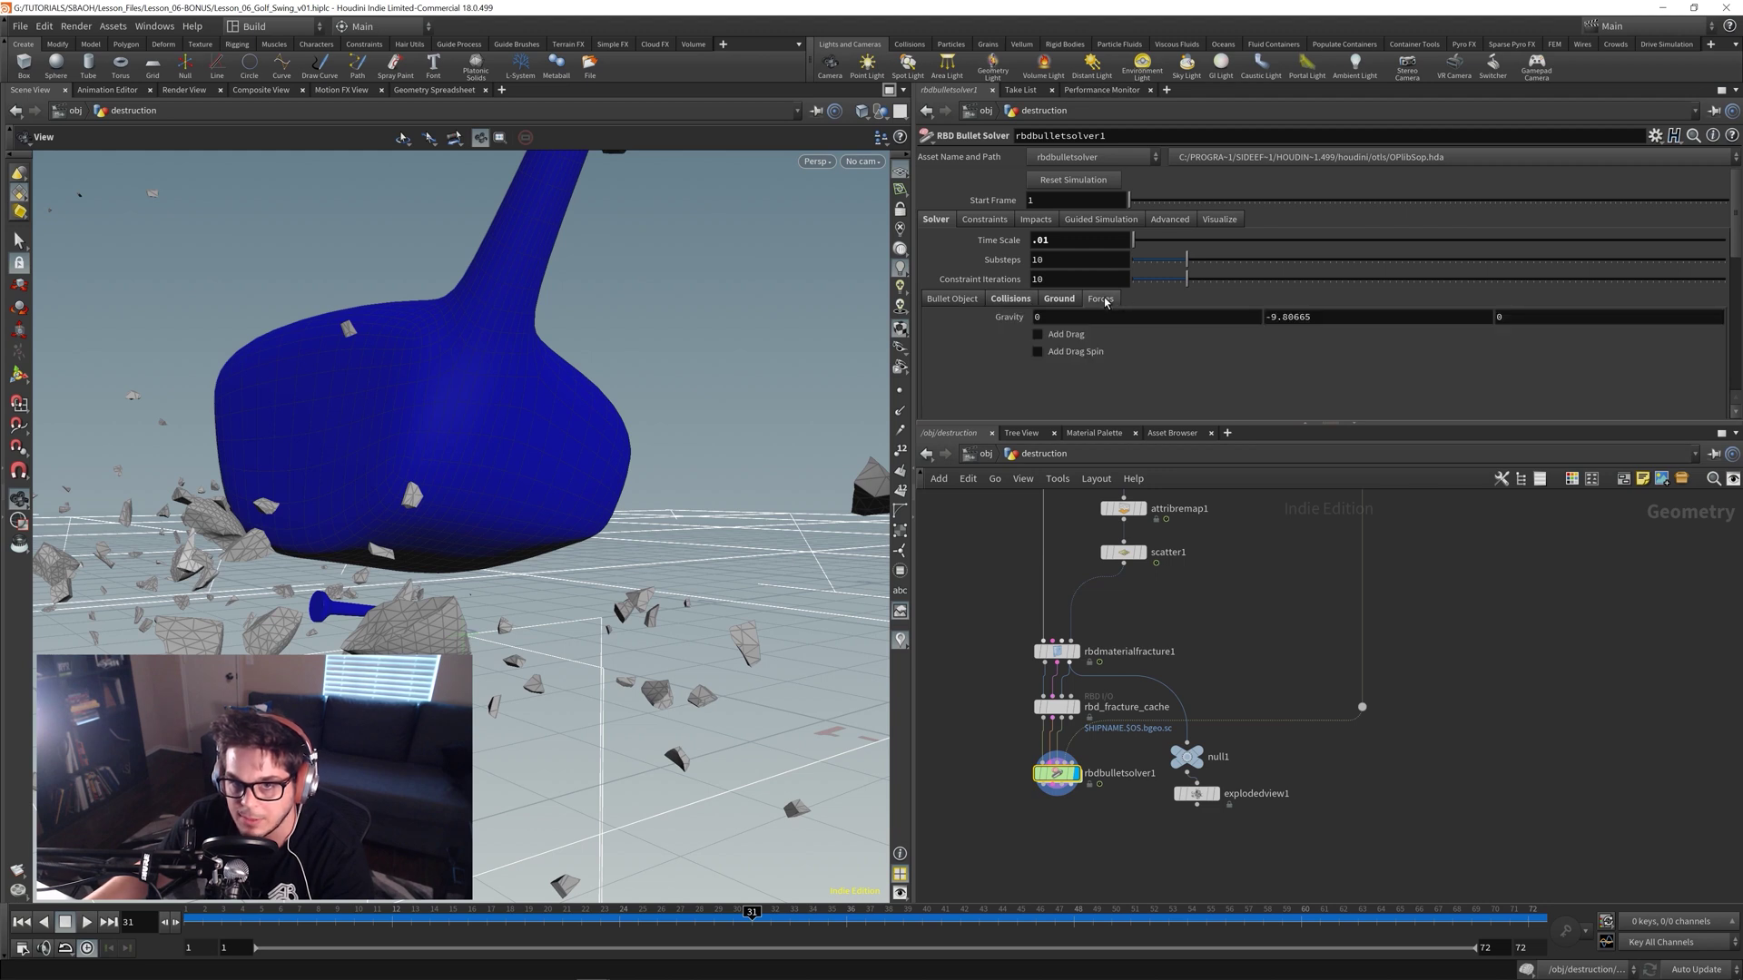
pyautogui.click(1038, 335)
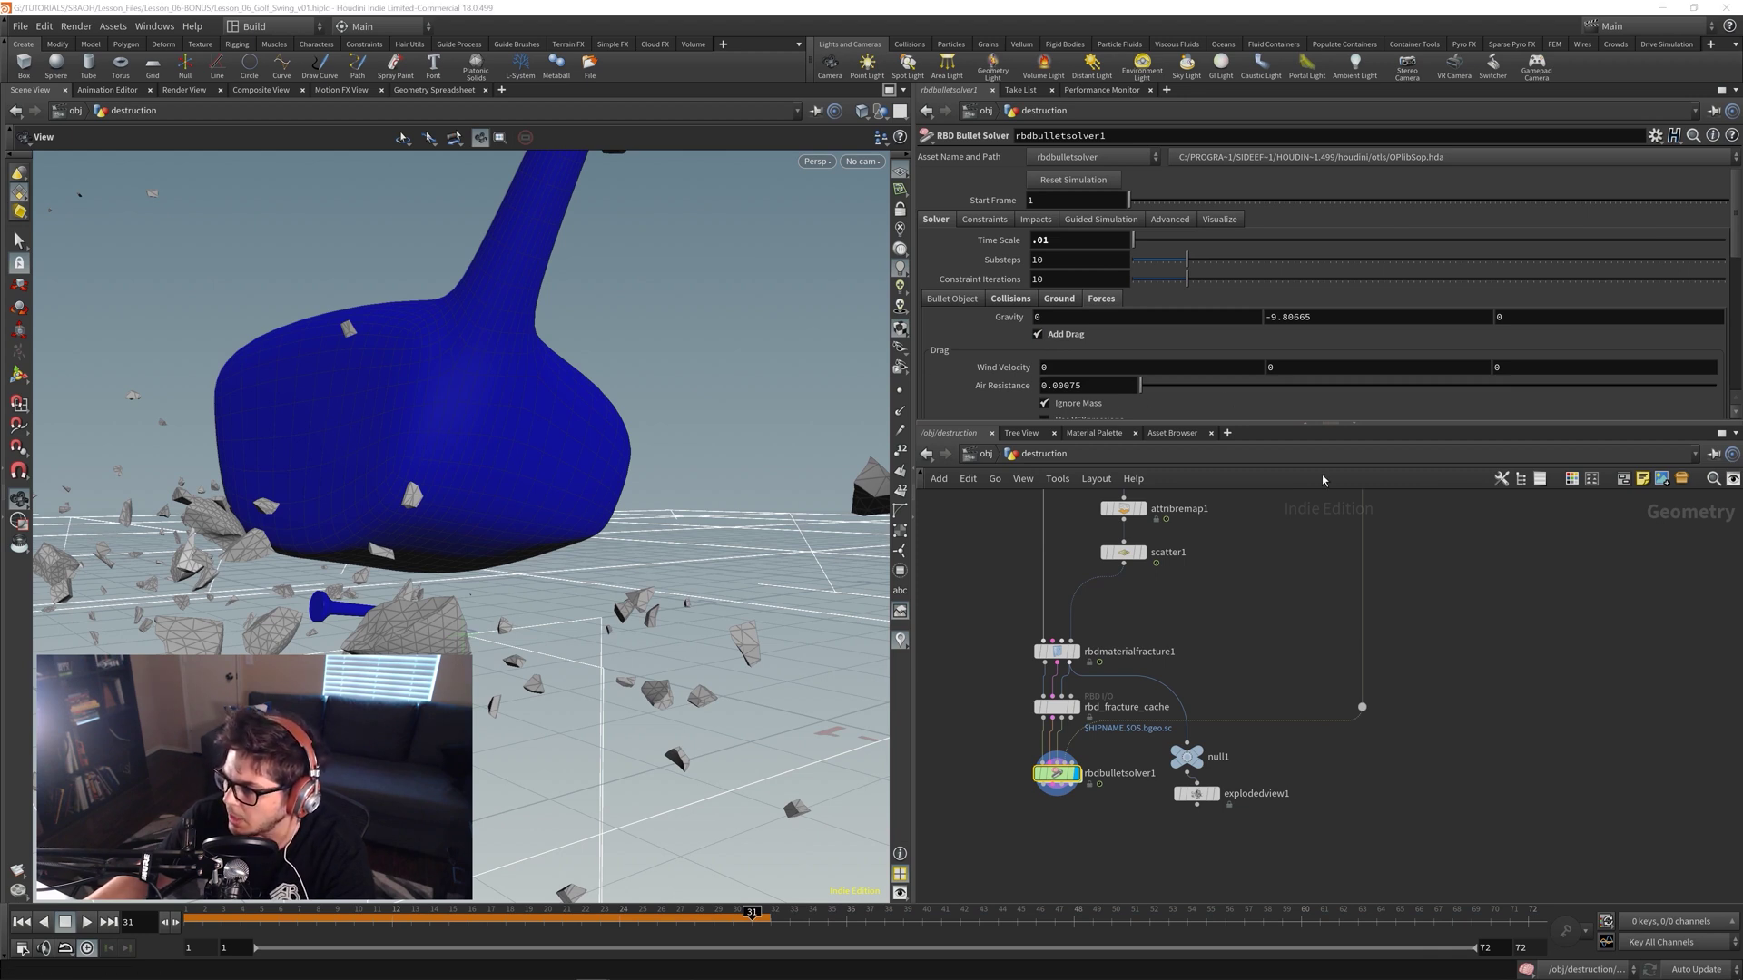
pyautogui.scroll(-1, 1045, 385)
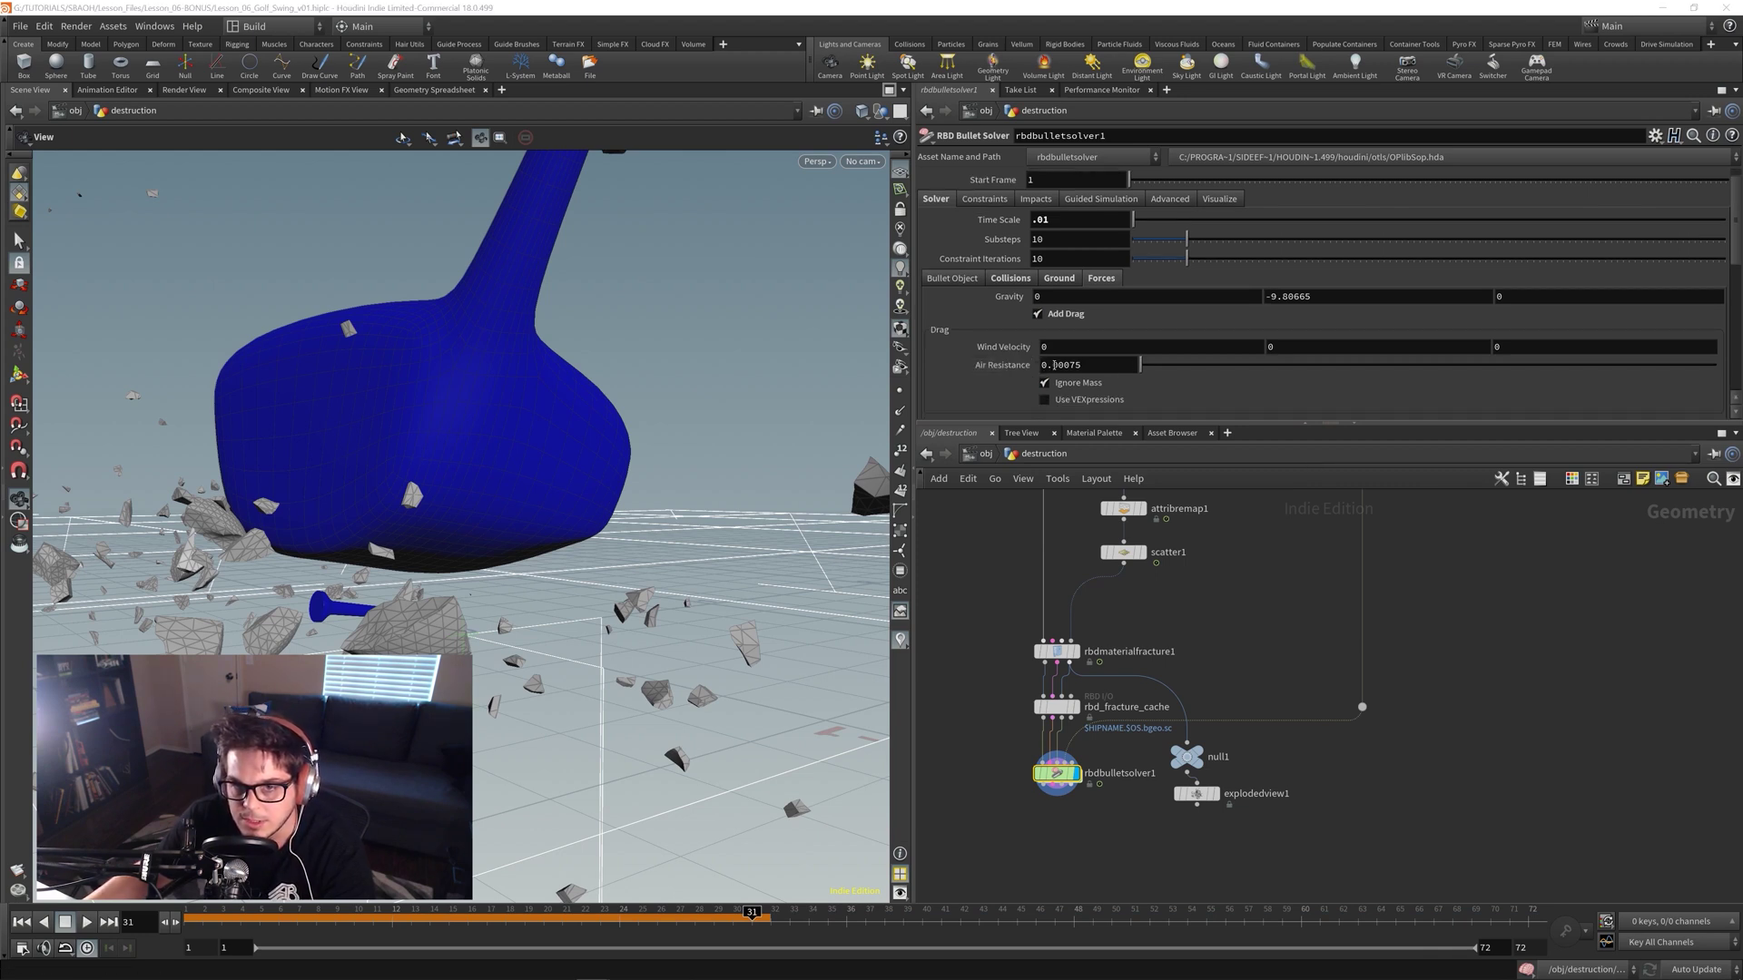
pyautogui.click(1080, 365)
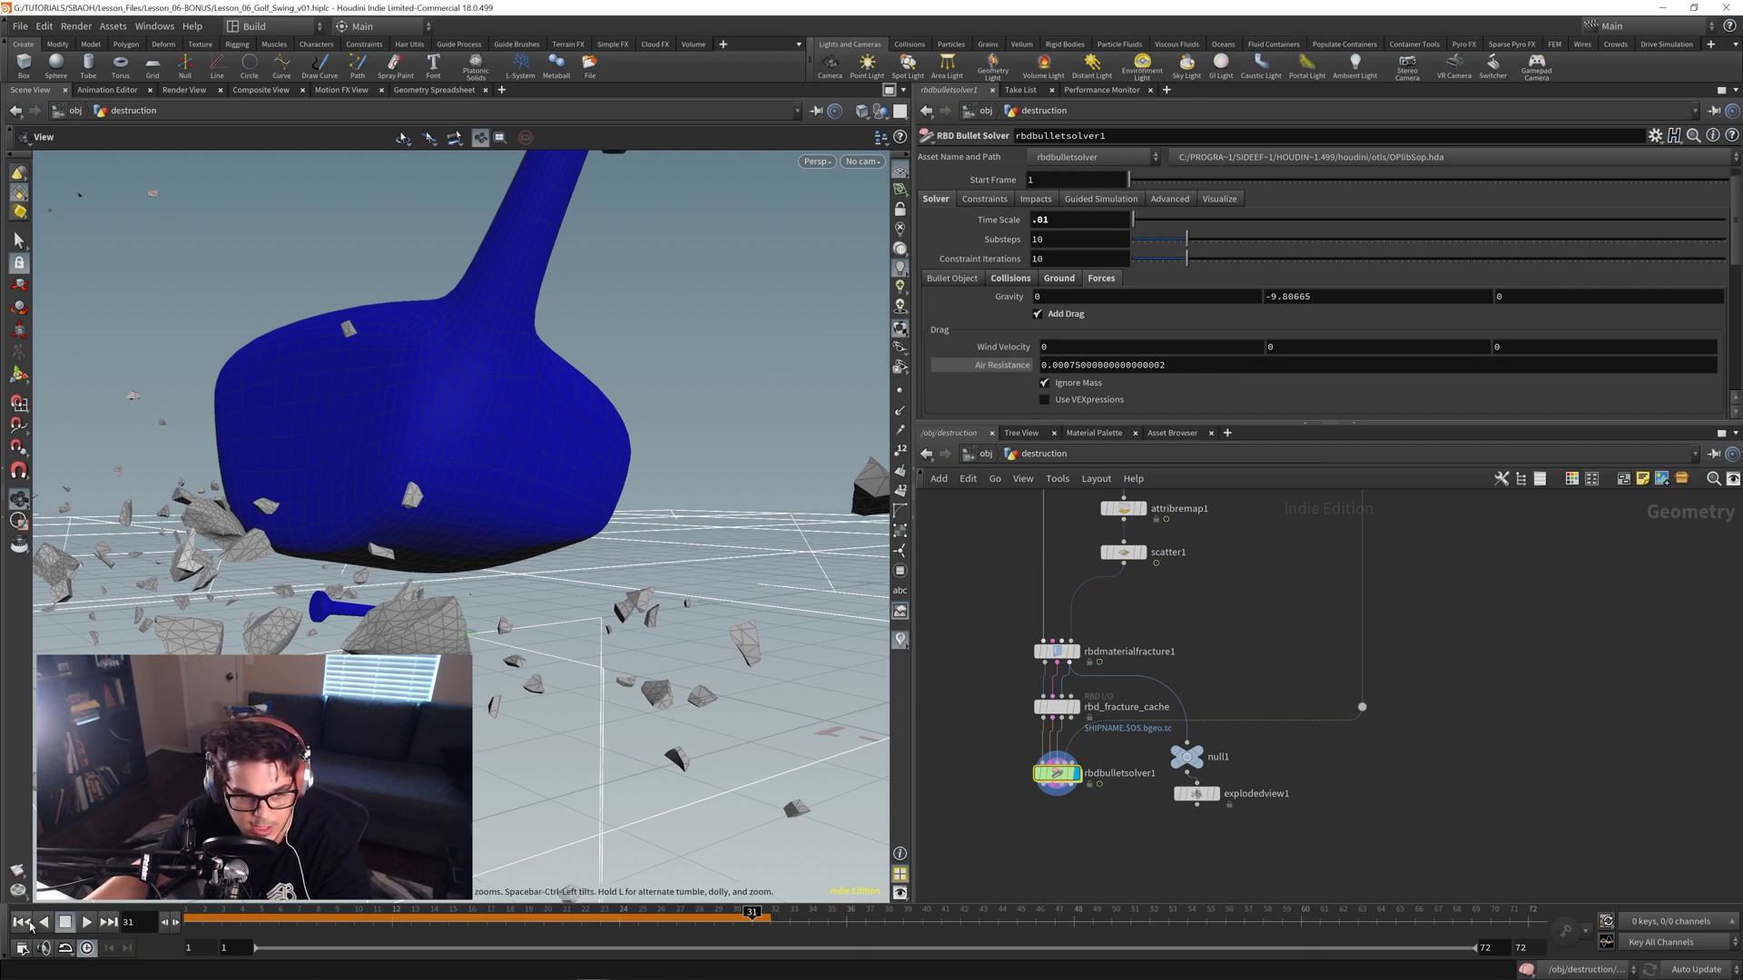
# - Replay the simulation with drag from the first frame and stop at frame 33
pyautogui.click(25, 922)
pyautogui.click(87, 922)
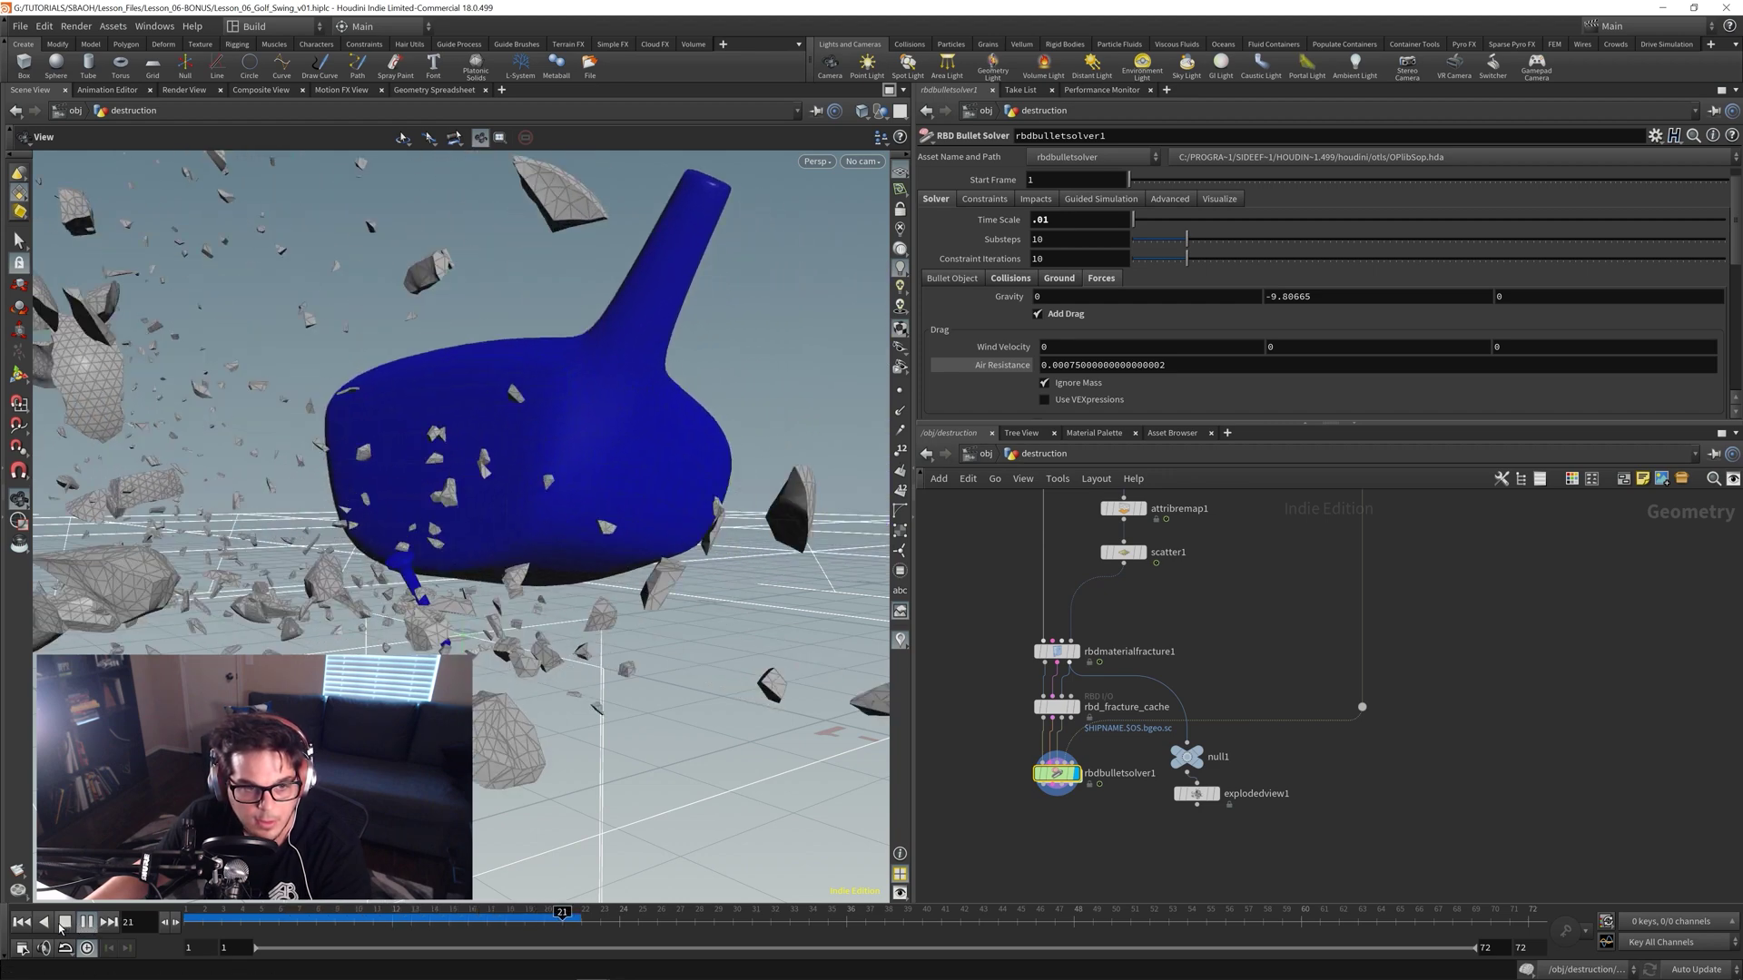
pyautogui.click(64, 922)
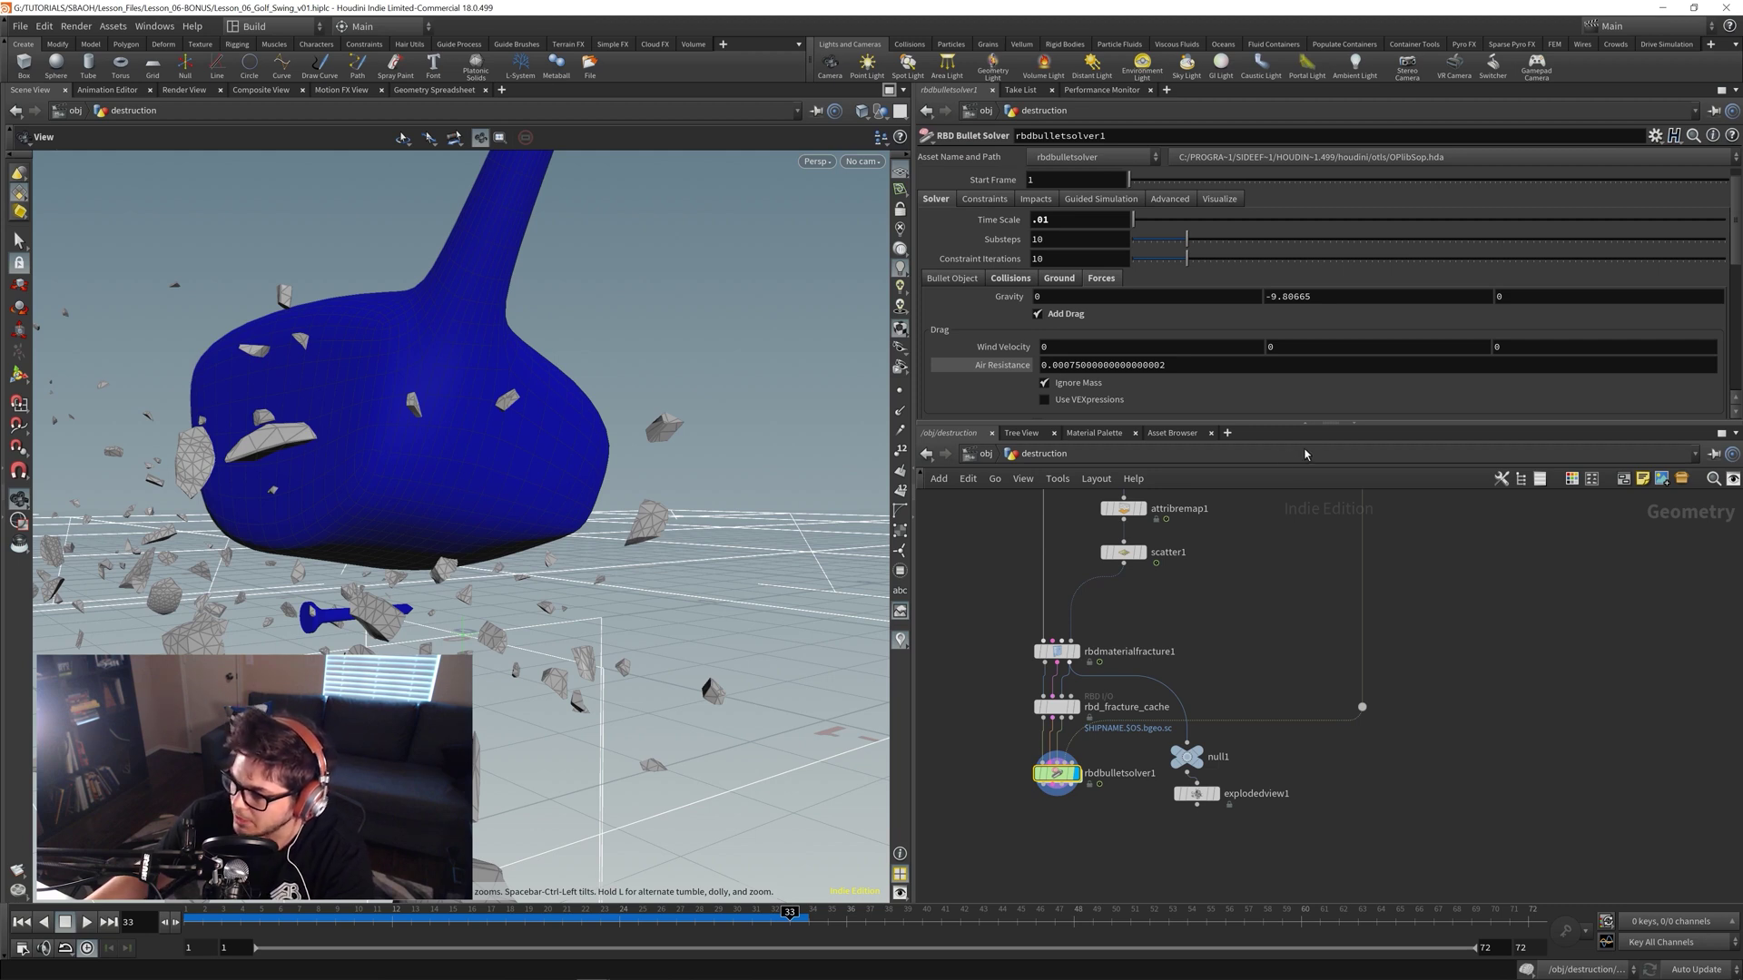
# - Set the drag's Air Resistance on rbdbulletsolver1 to 0.5 and save the scene
pyautogui.doubleClick(1056, 364)
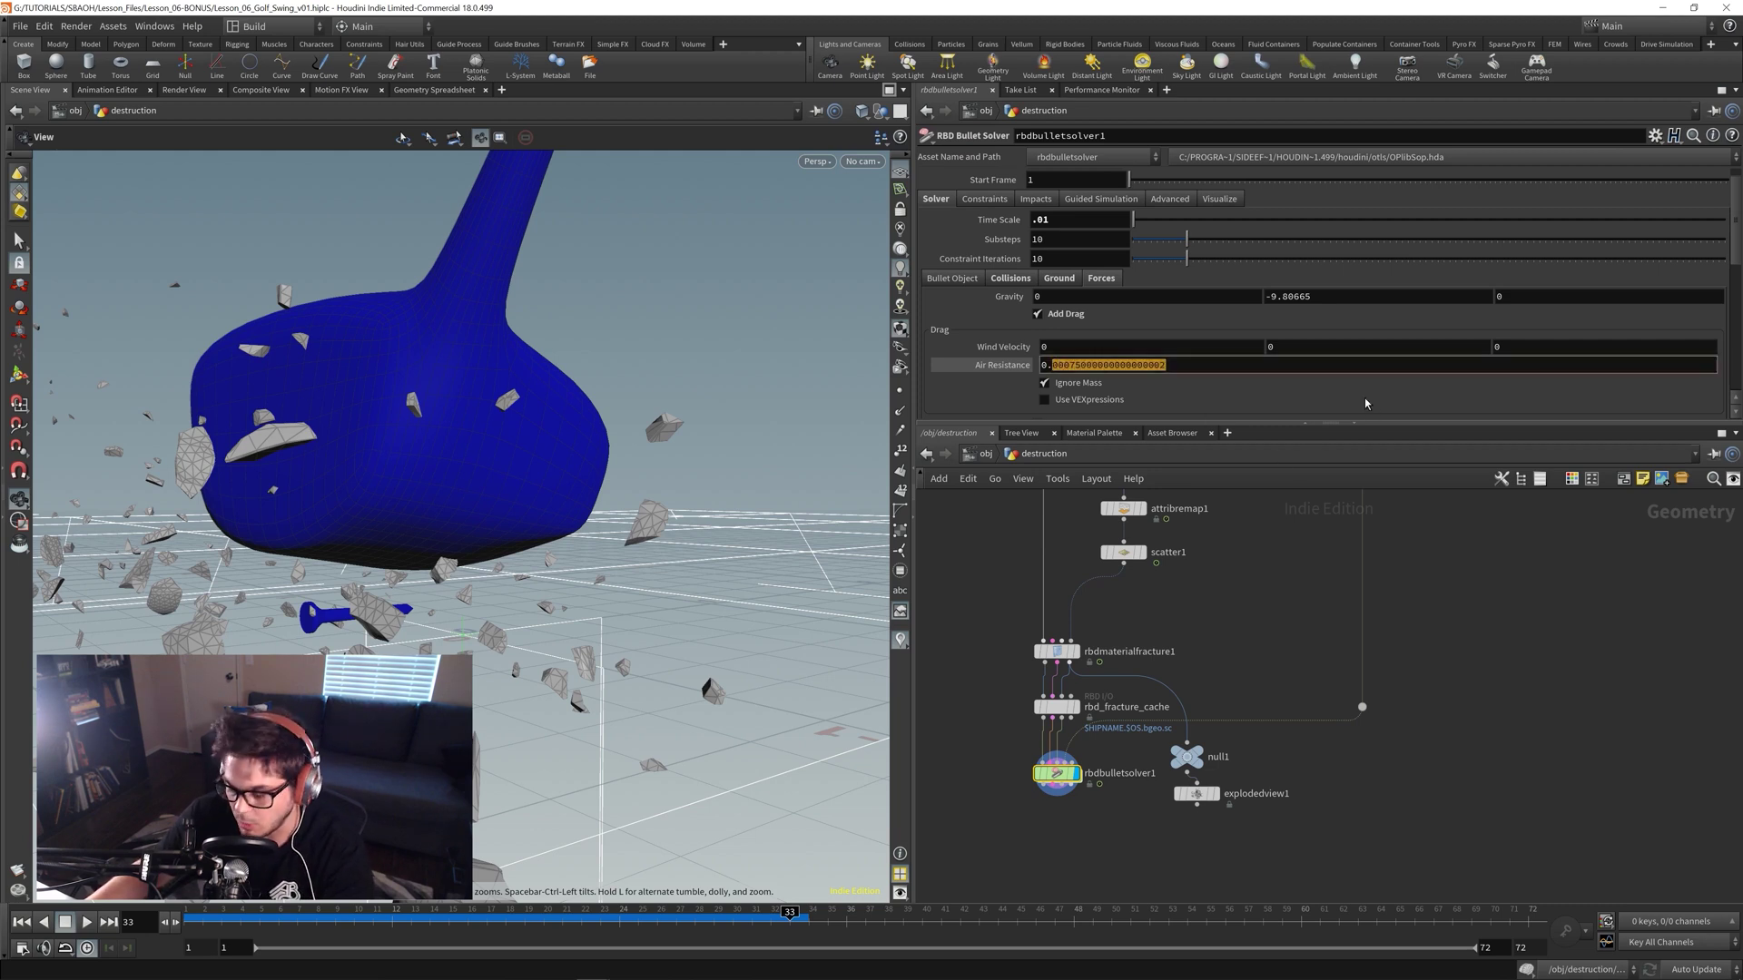
pyautogui.write('0..')
pyautogui.hotkey('ctrl', 's')
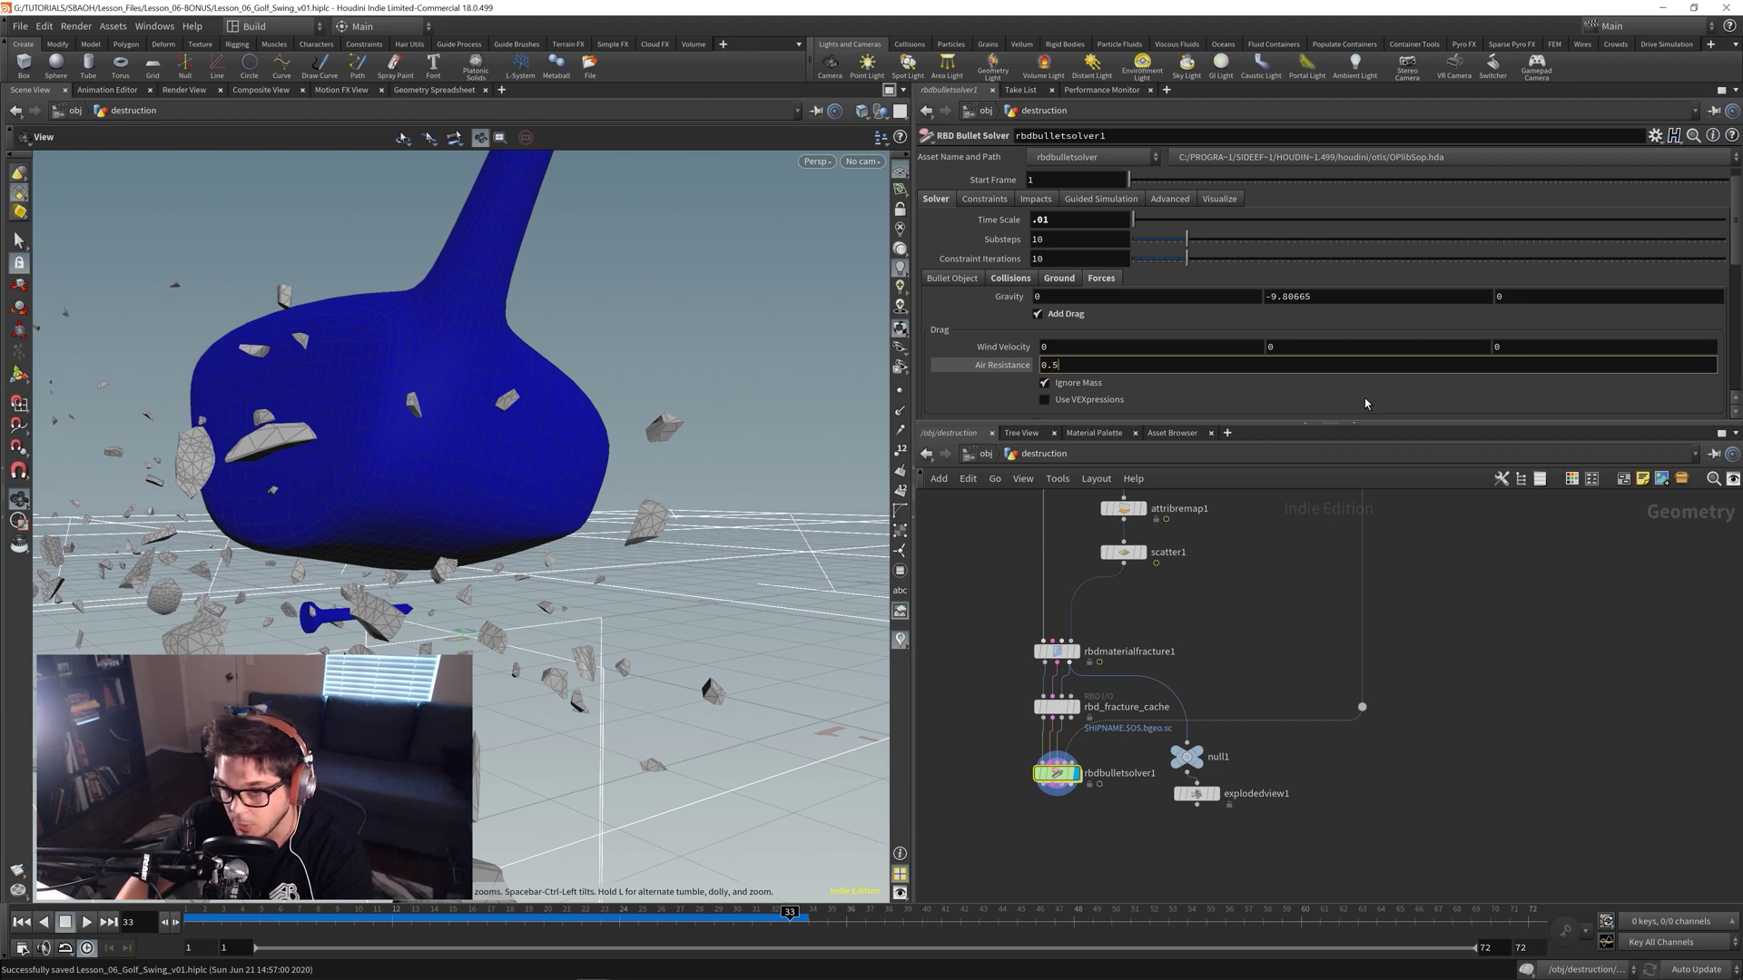
pyautogui.press('BackSpace')
pyautogui.write('5')
pyautogui.press('Return')
# - Play and scrub the simulation from frame 1 through the RS_CameraShape camera, ending back at frame 1
pyautogui.click(19, 921)
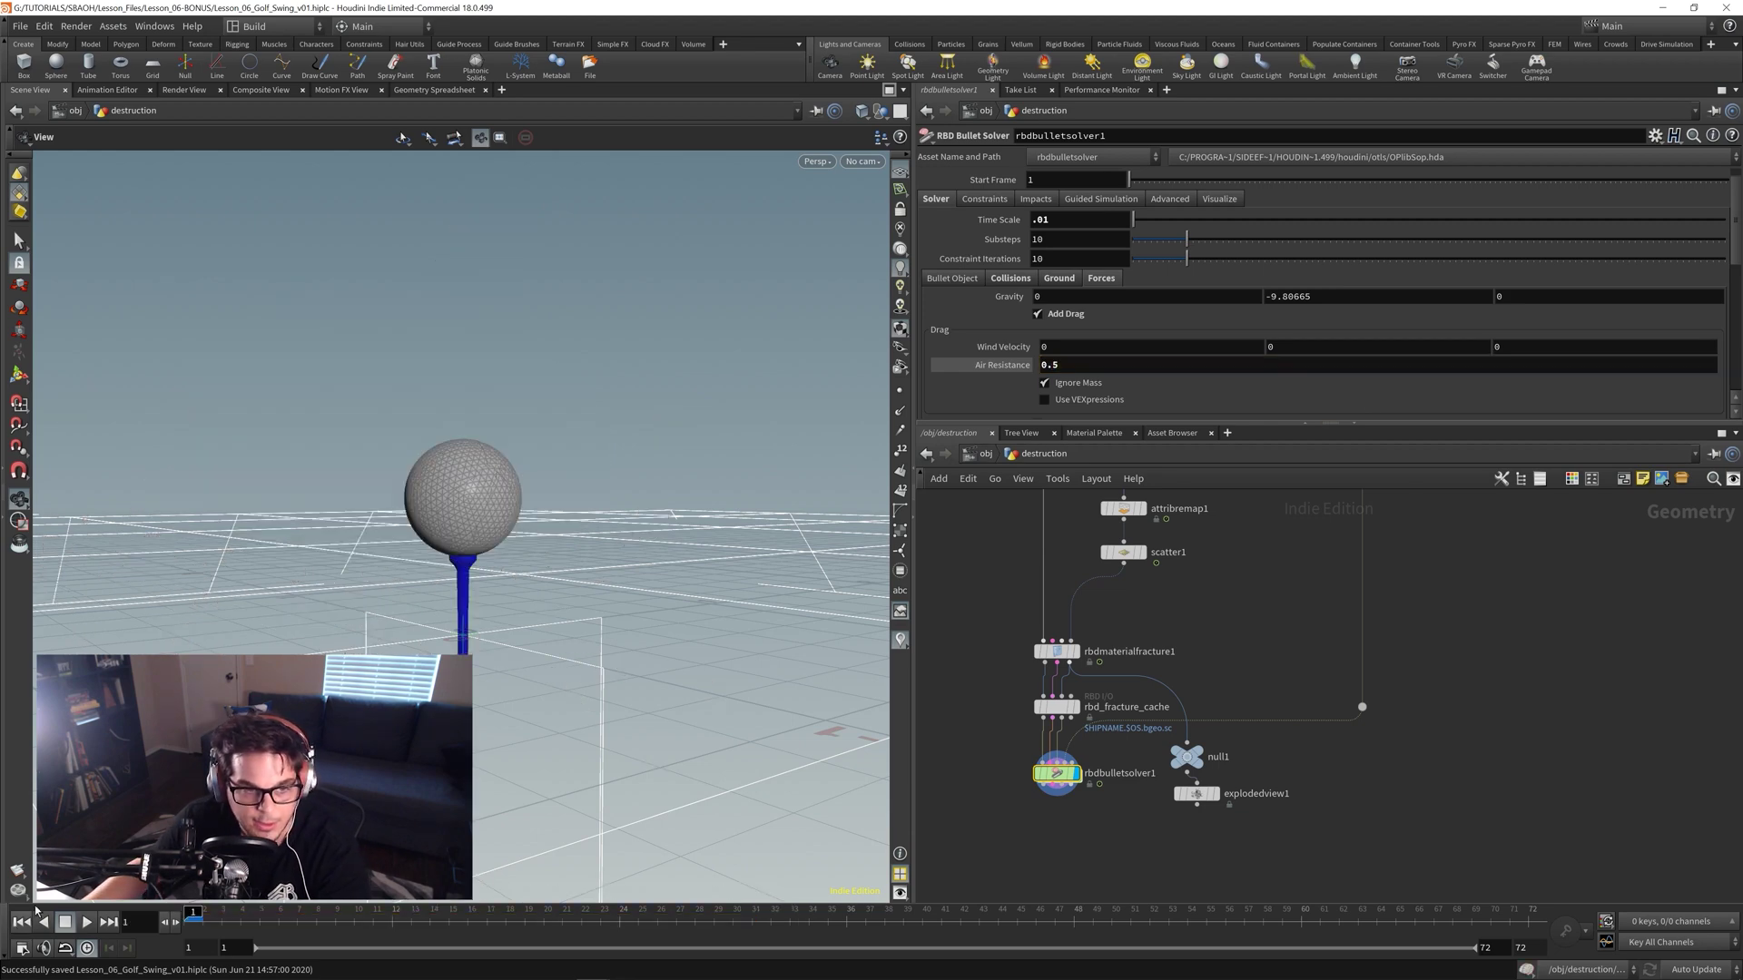
pyautogui.click(860, 161)
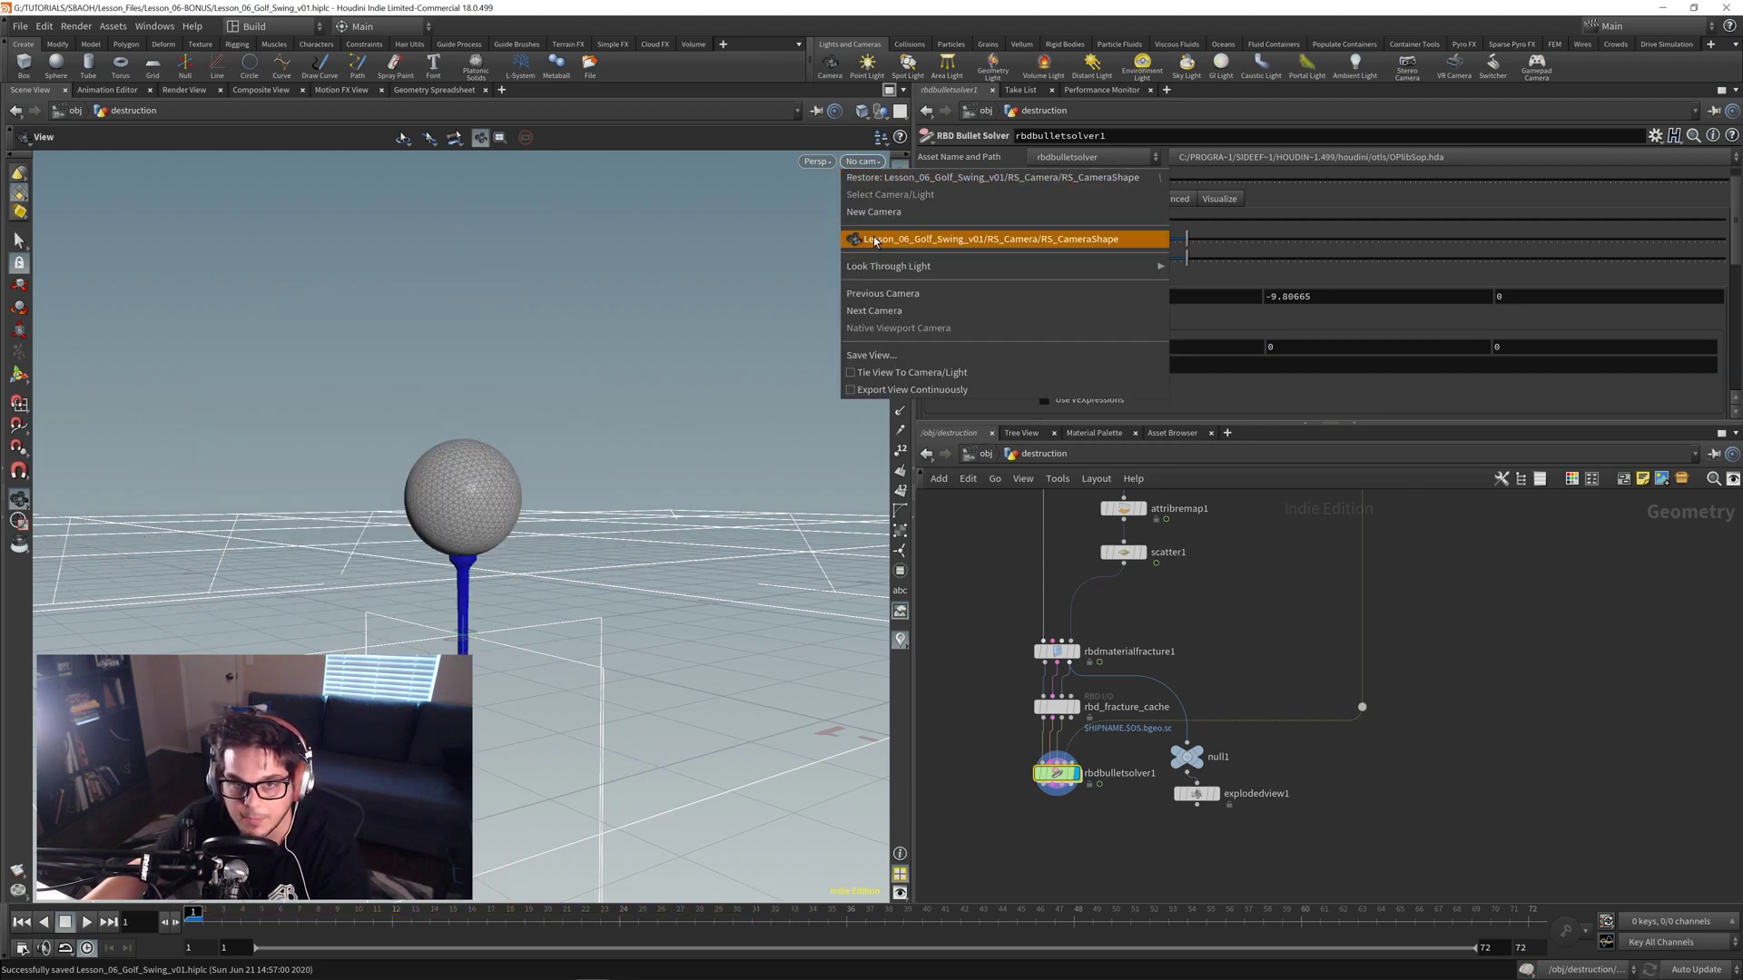
pyautogui.click(873, 241)
pyautogui.click(87, 921)
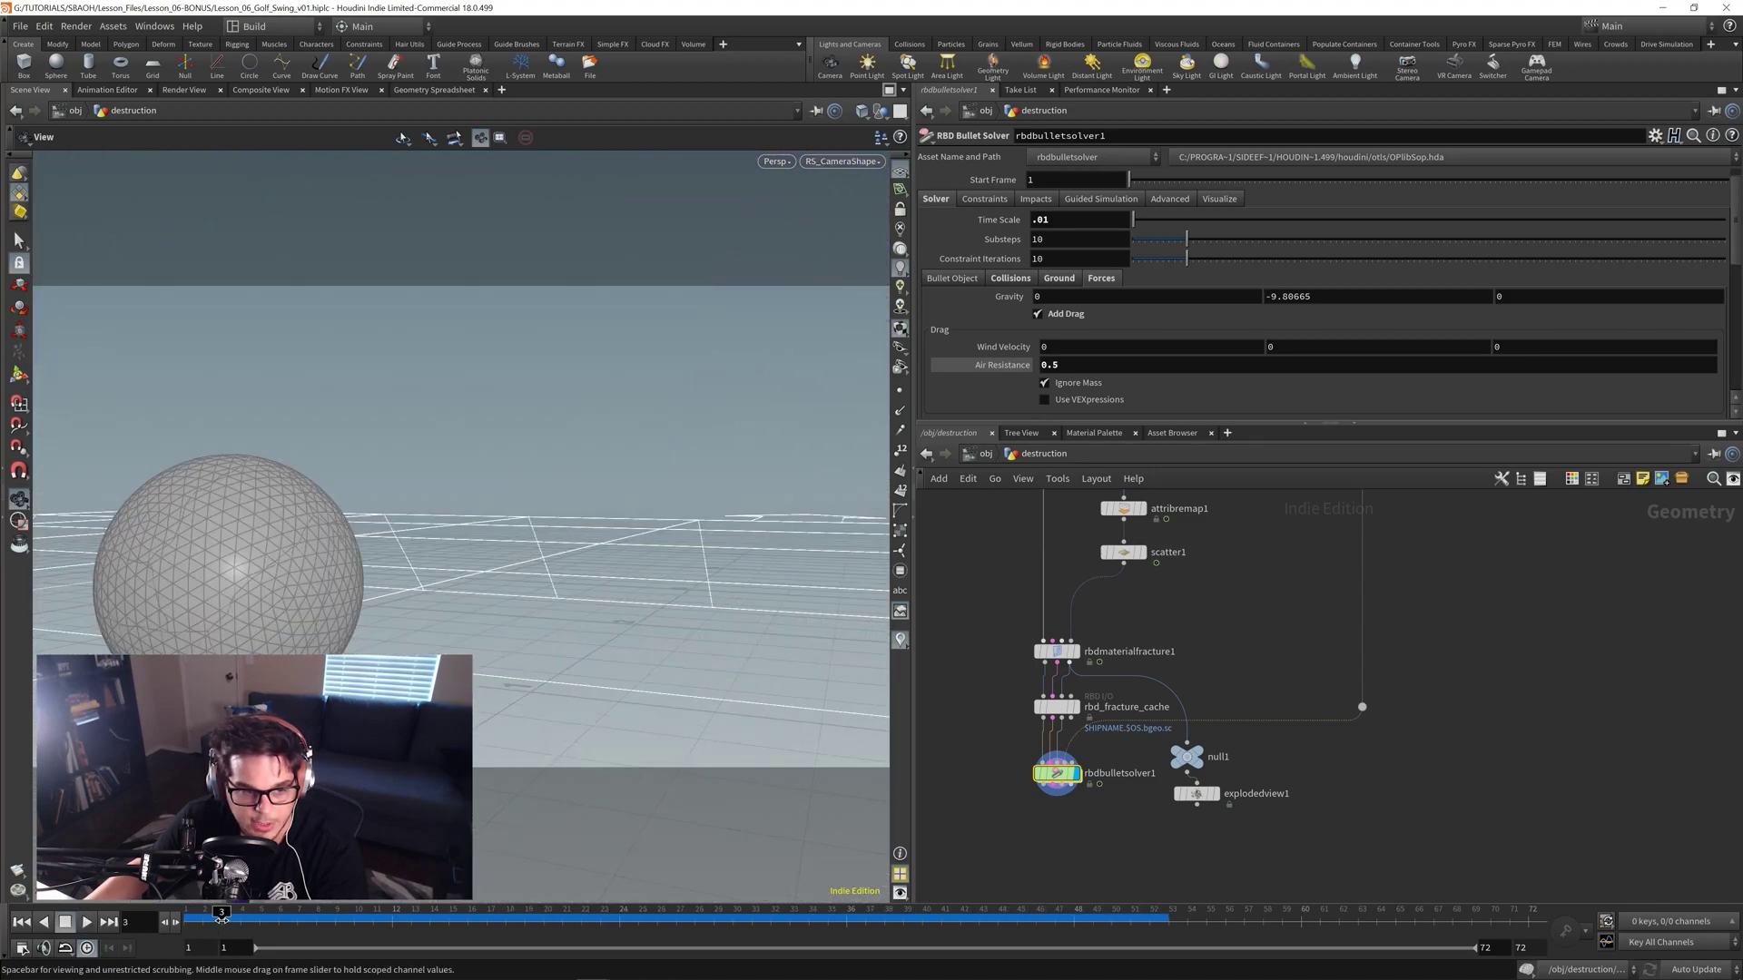
pyautogui.click(392, 911)
pyautogui.moveTo(415, 906)
pyautogui.mouseDown()
pyautogui.moveTo(570, 934)
pyautogui.moveTo(192, 917)
pyautogui.mouseUp()
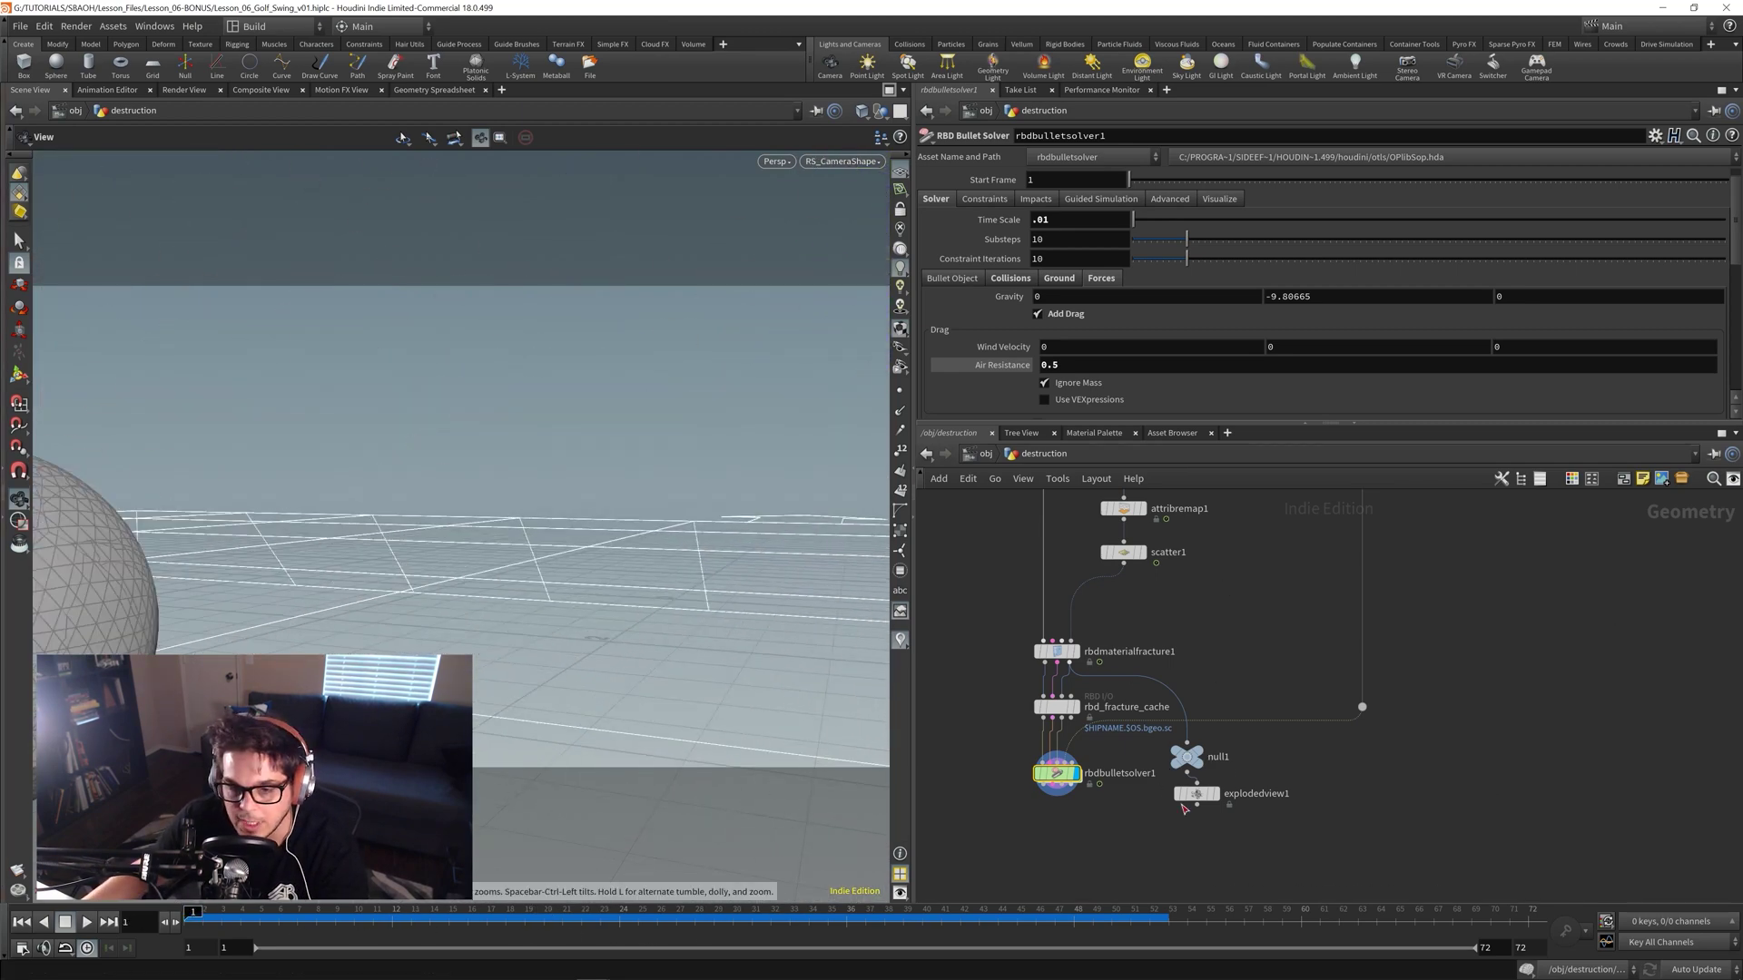
# - Detach null1 from the fracture branch, wire the solver's fourth output into it, display it outside the camera view and save the scene
pyautogui.moveTo(1184, 807); pyautogui.dragTo(1190, 732, button='middle')
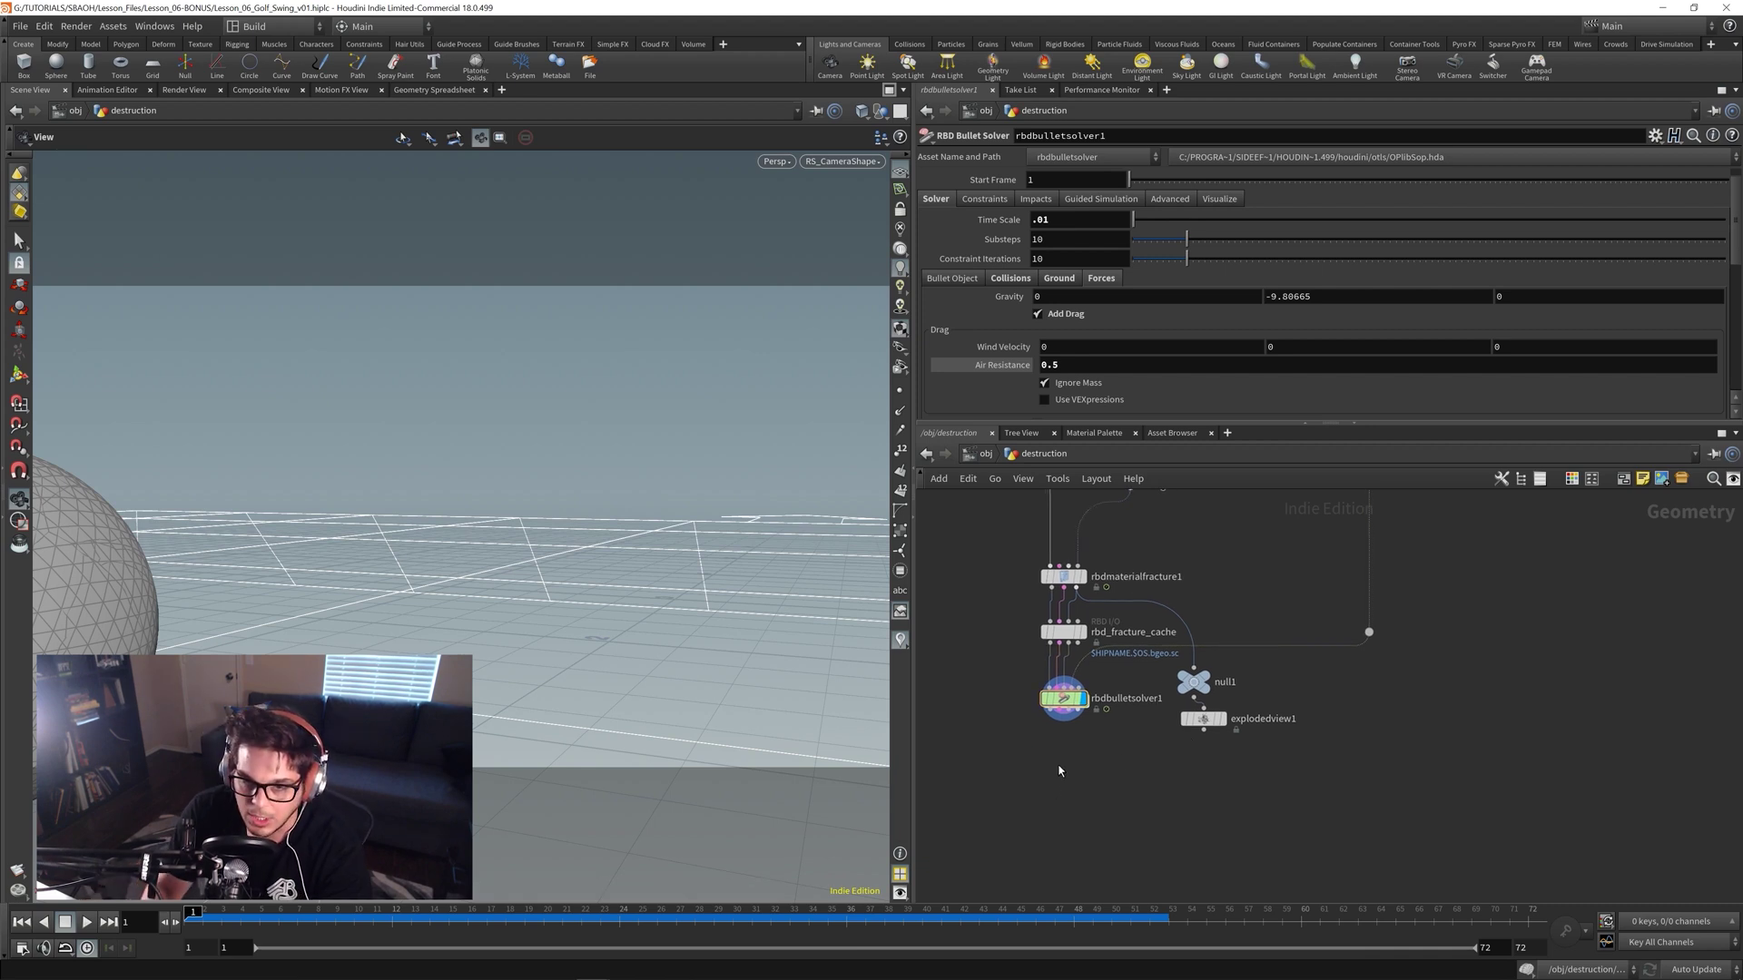
pyautogui.click(1065, 635)
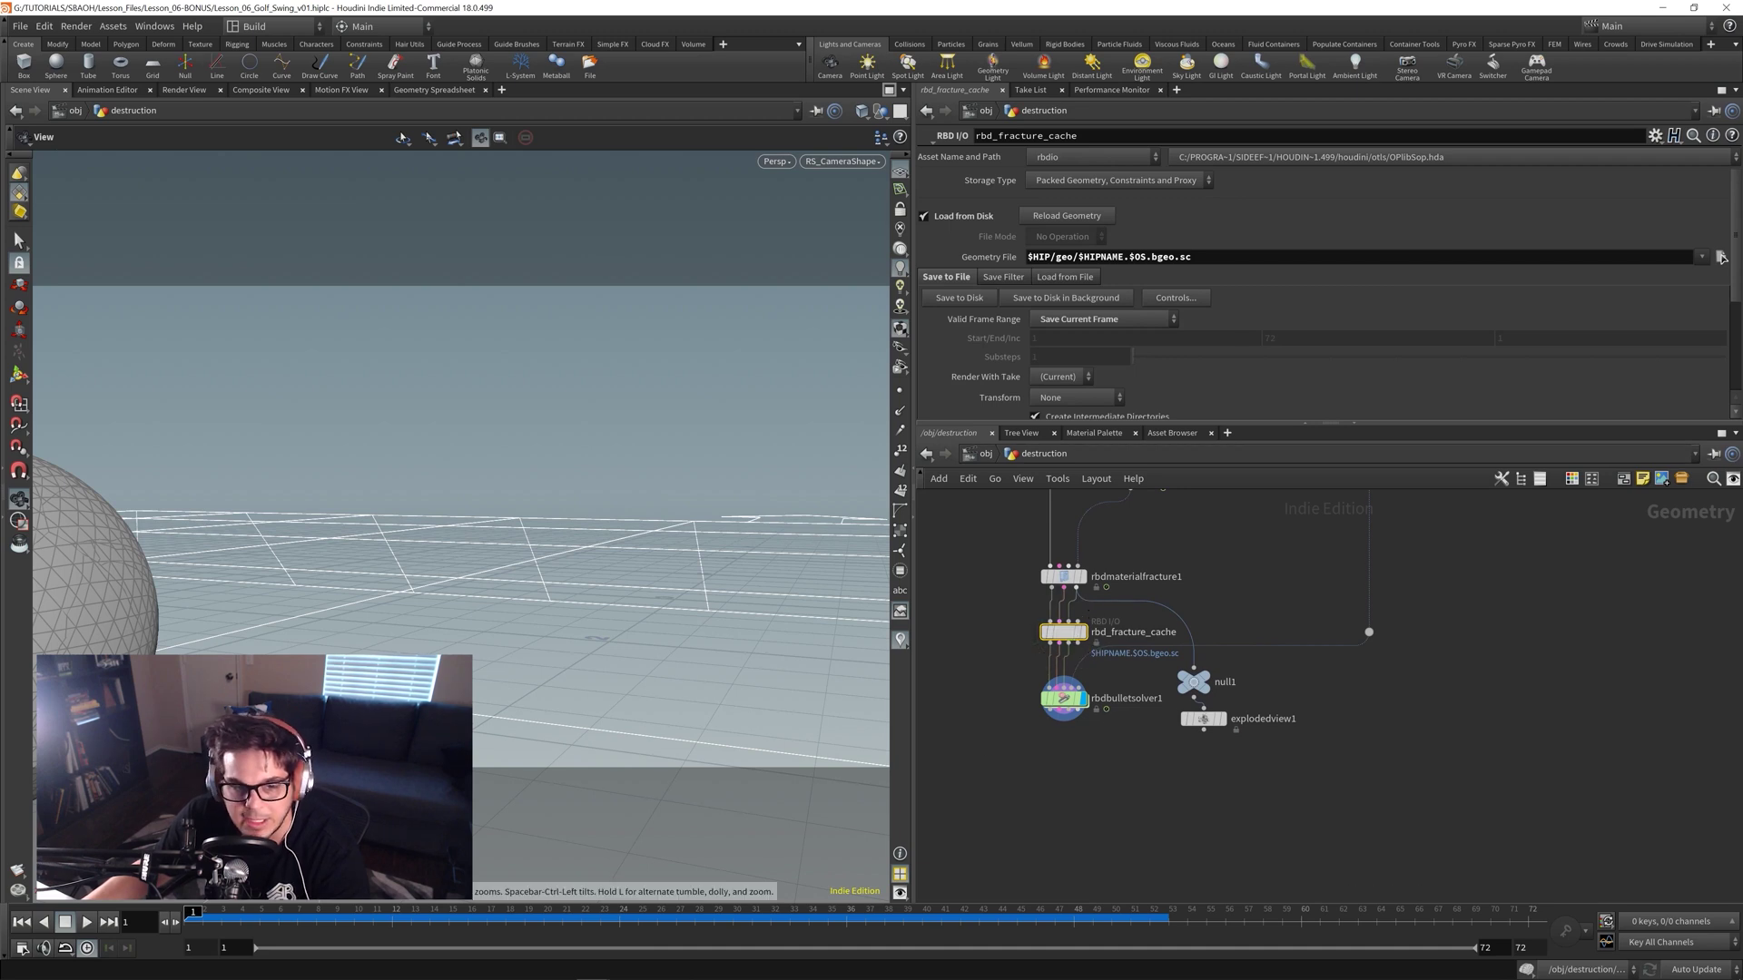
pyautogui.click(1066, 703)
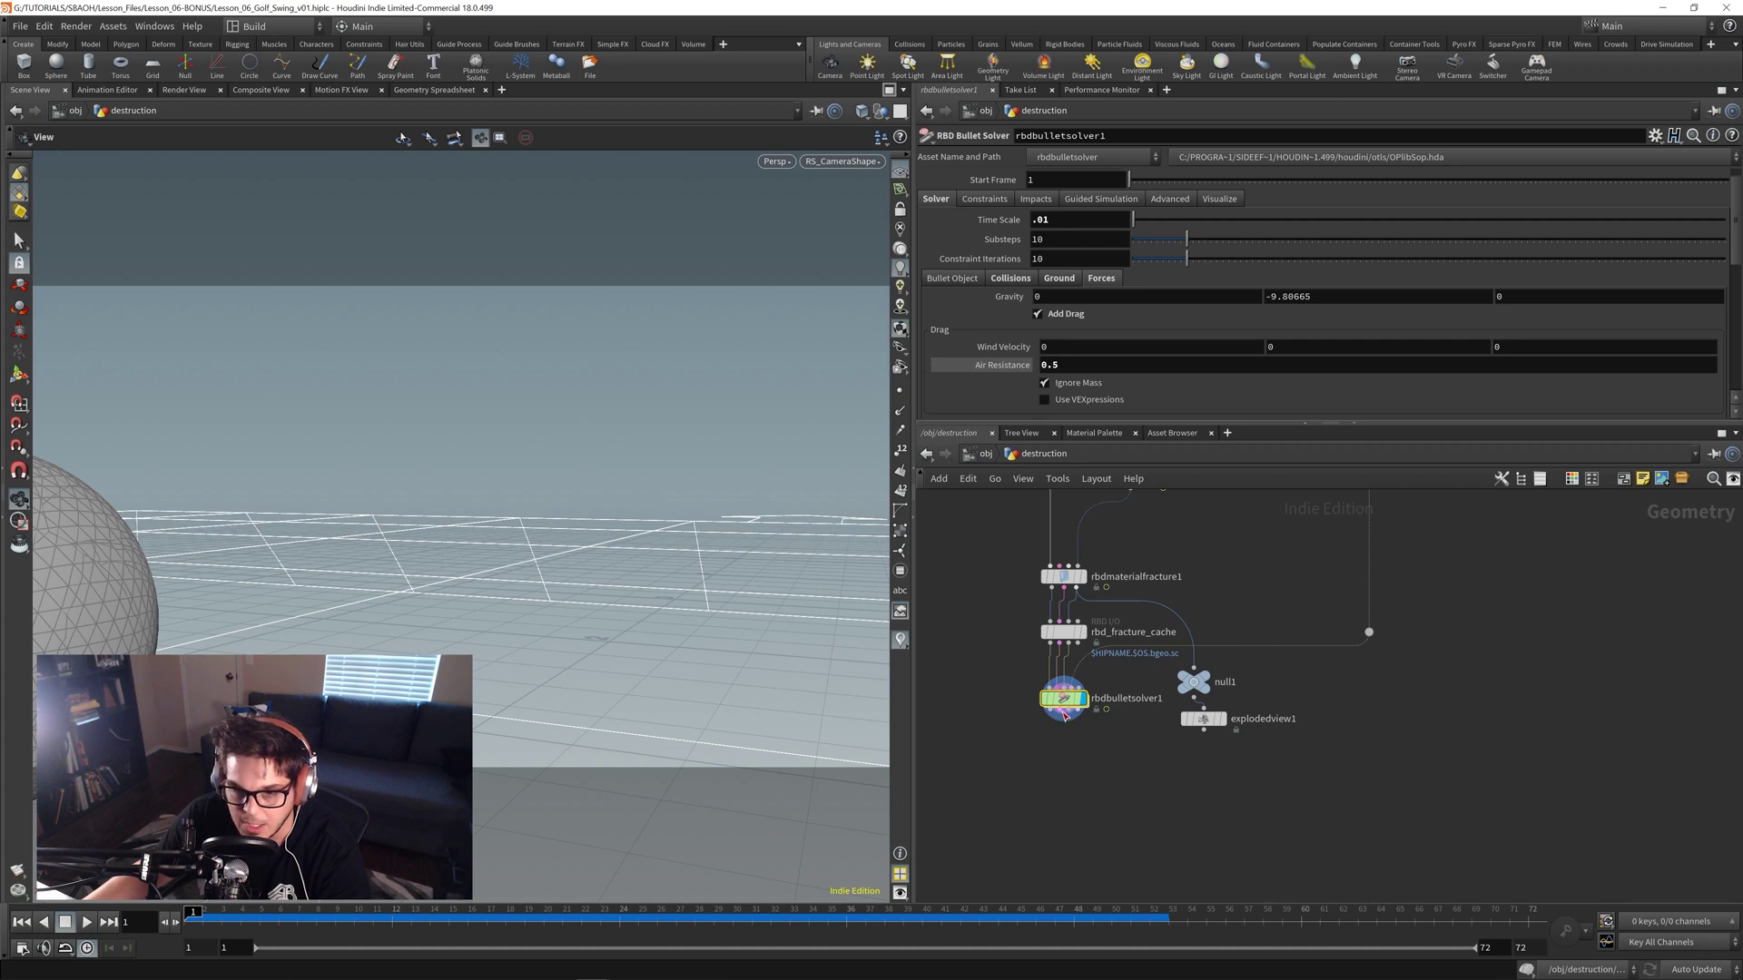
pyautogui.moveTo(1069, 713)
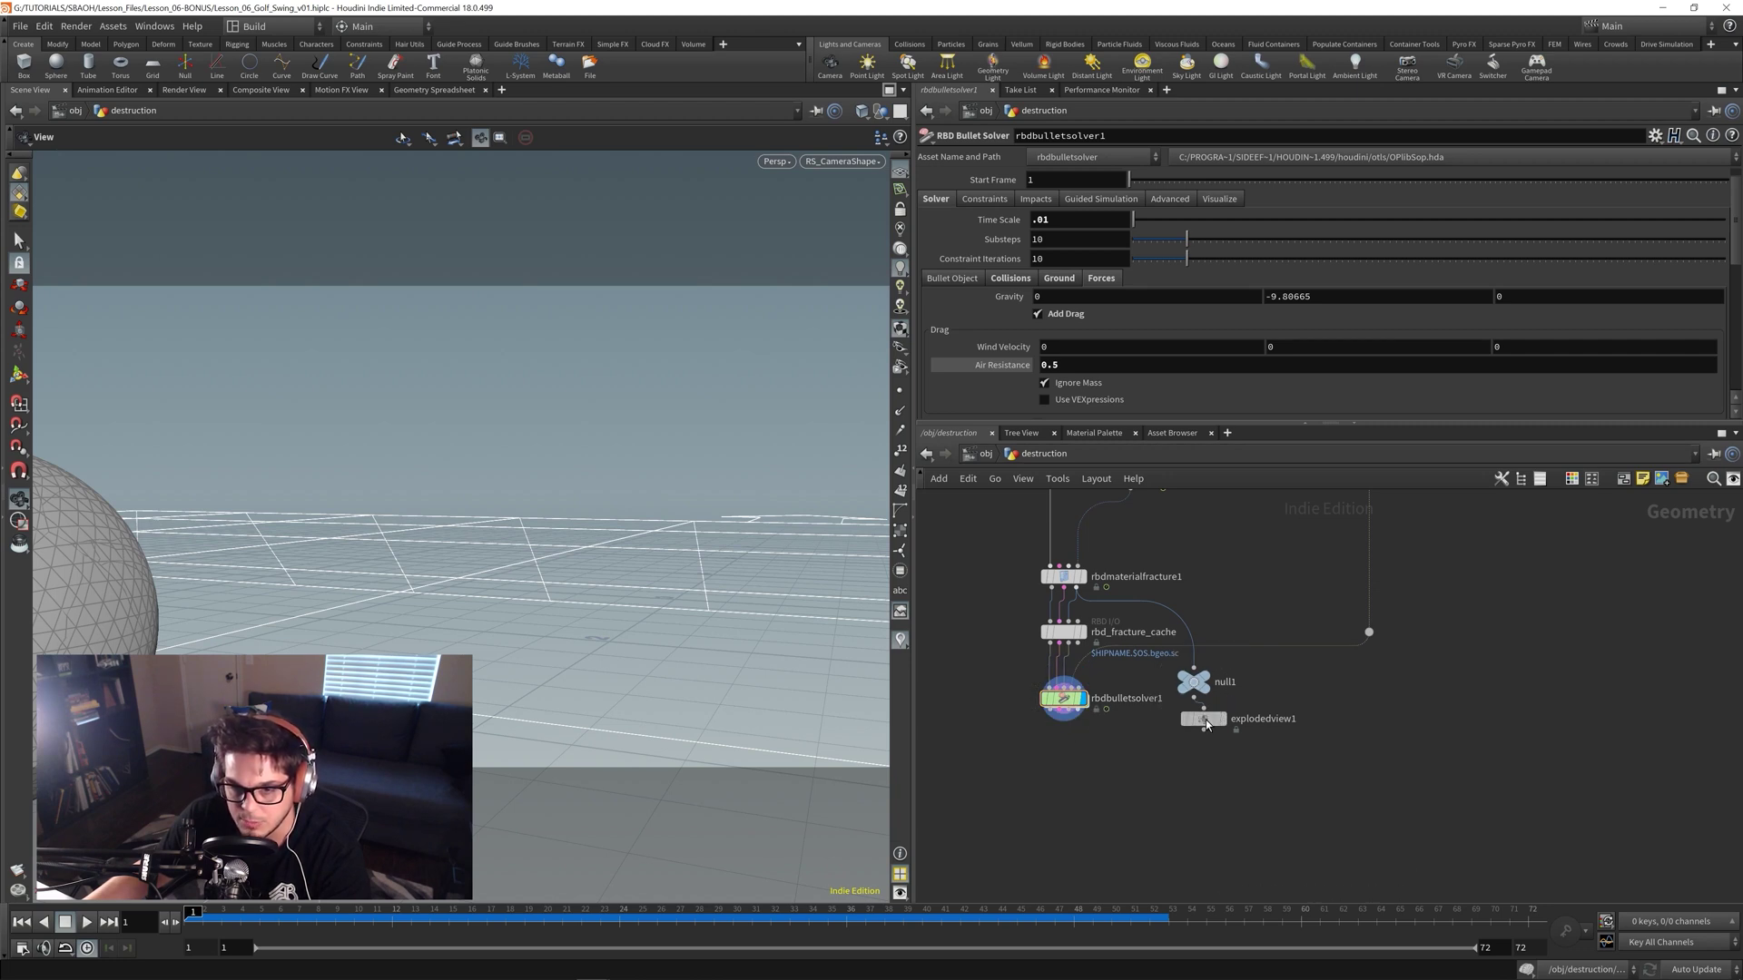
pyautogui.moveTo(1205, 720); pyautogui.dragTo(1247, 746)
pyautogui.moveTo(1216, 690); pyautogui.dragTo(1126, 778)
pyautogui.click(1080, 715)
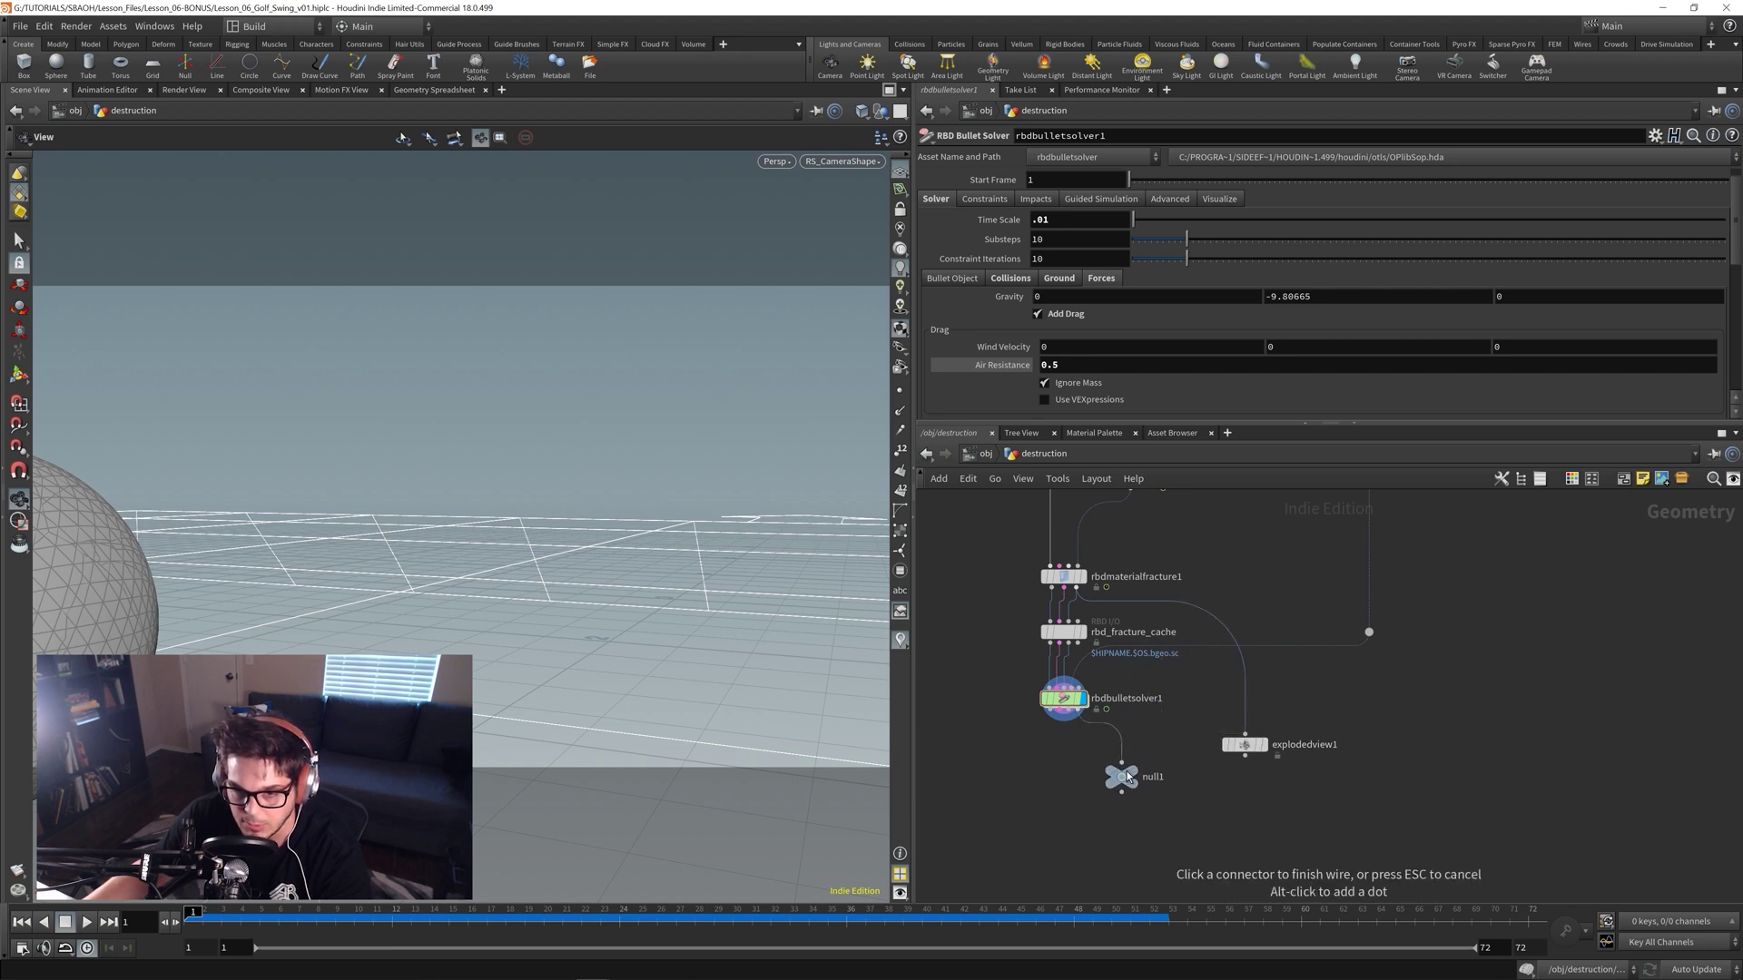
pyautogui.click(1126, 778)
pyautogui.click(1138, 778)
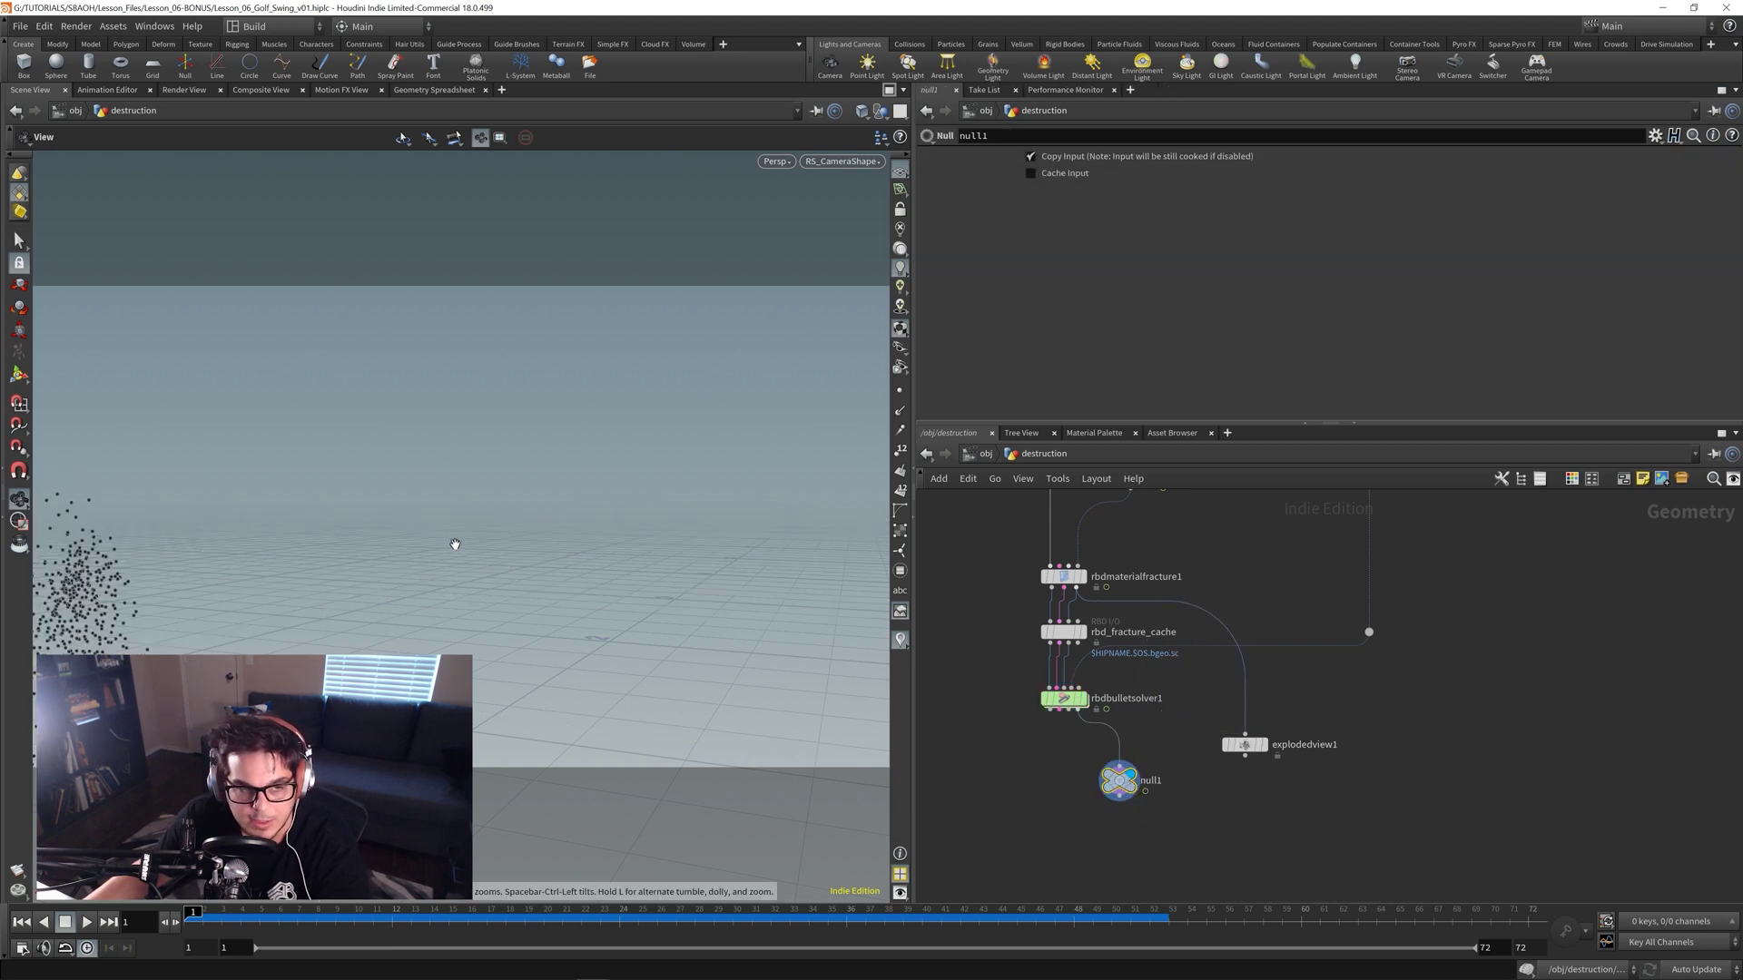
pyautogui.moveTo(455, 544); pyautogui.dragTo(544, 581)
pyautogui.hotkey('ctrl', 's')
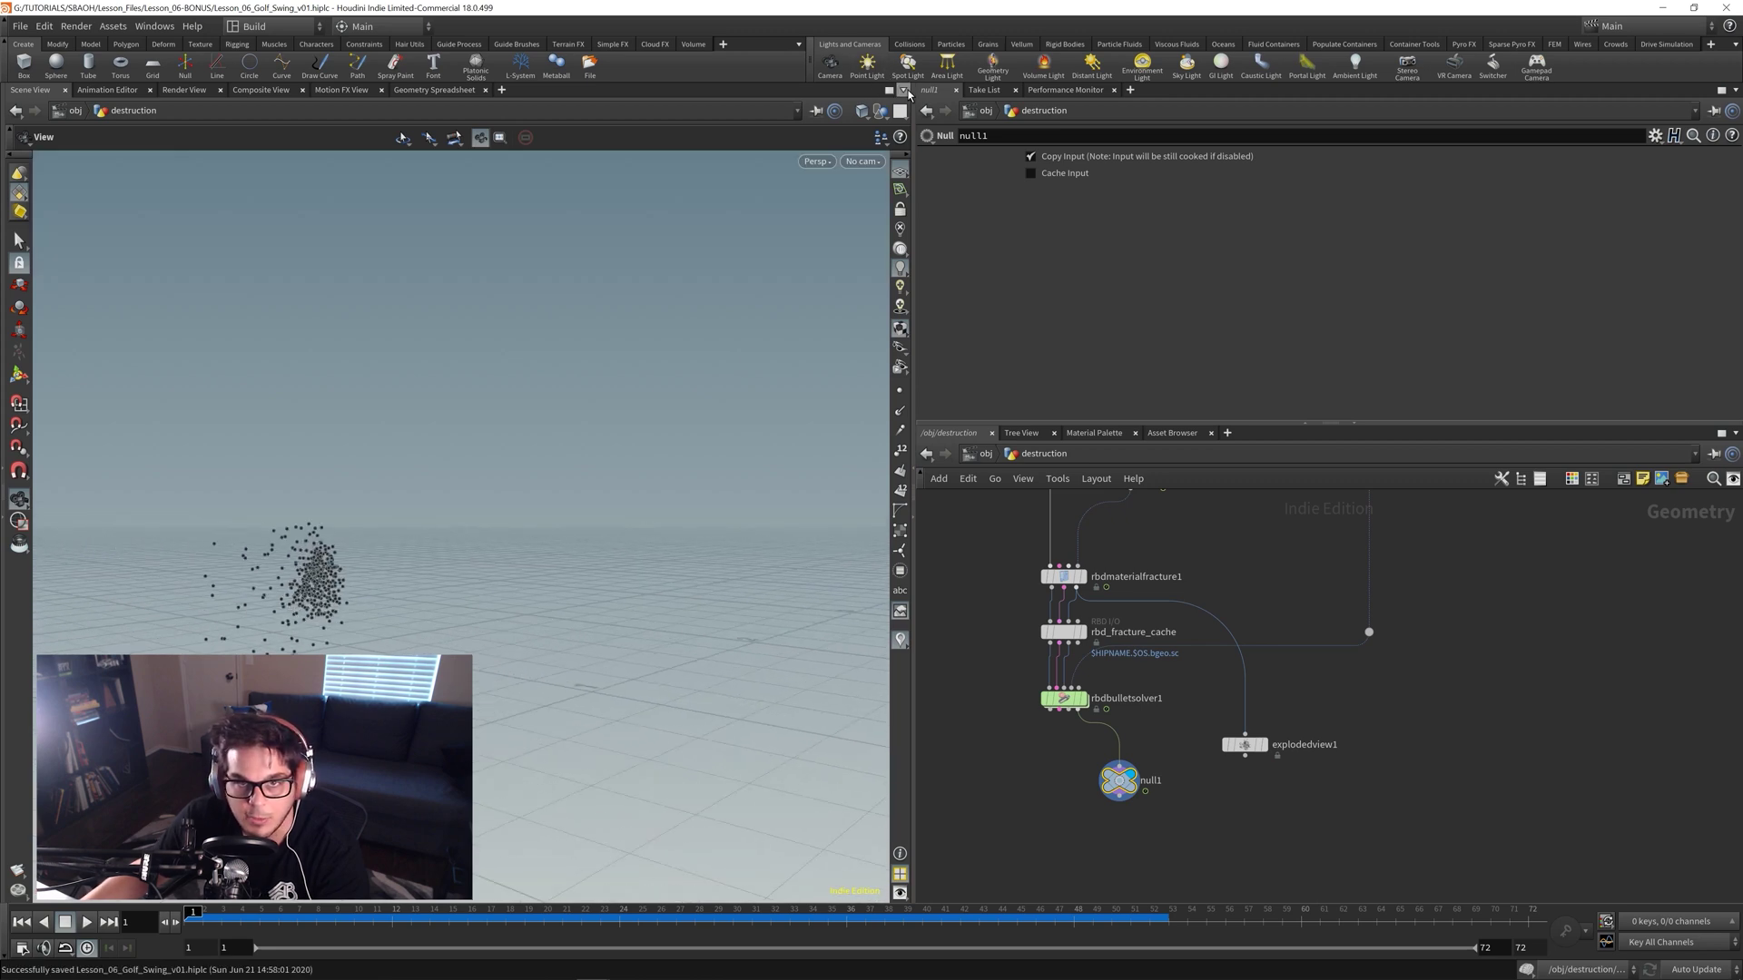
# - Split the viewer into an upper and a lower pane and turn the lower one into a Geometry Spreadsheet
pyautogui.click(908, 92)
pyautogui.click(944, 330)
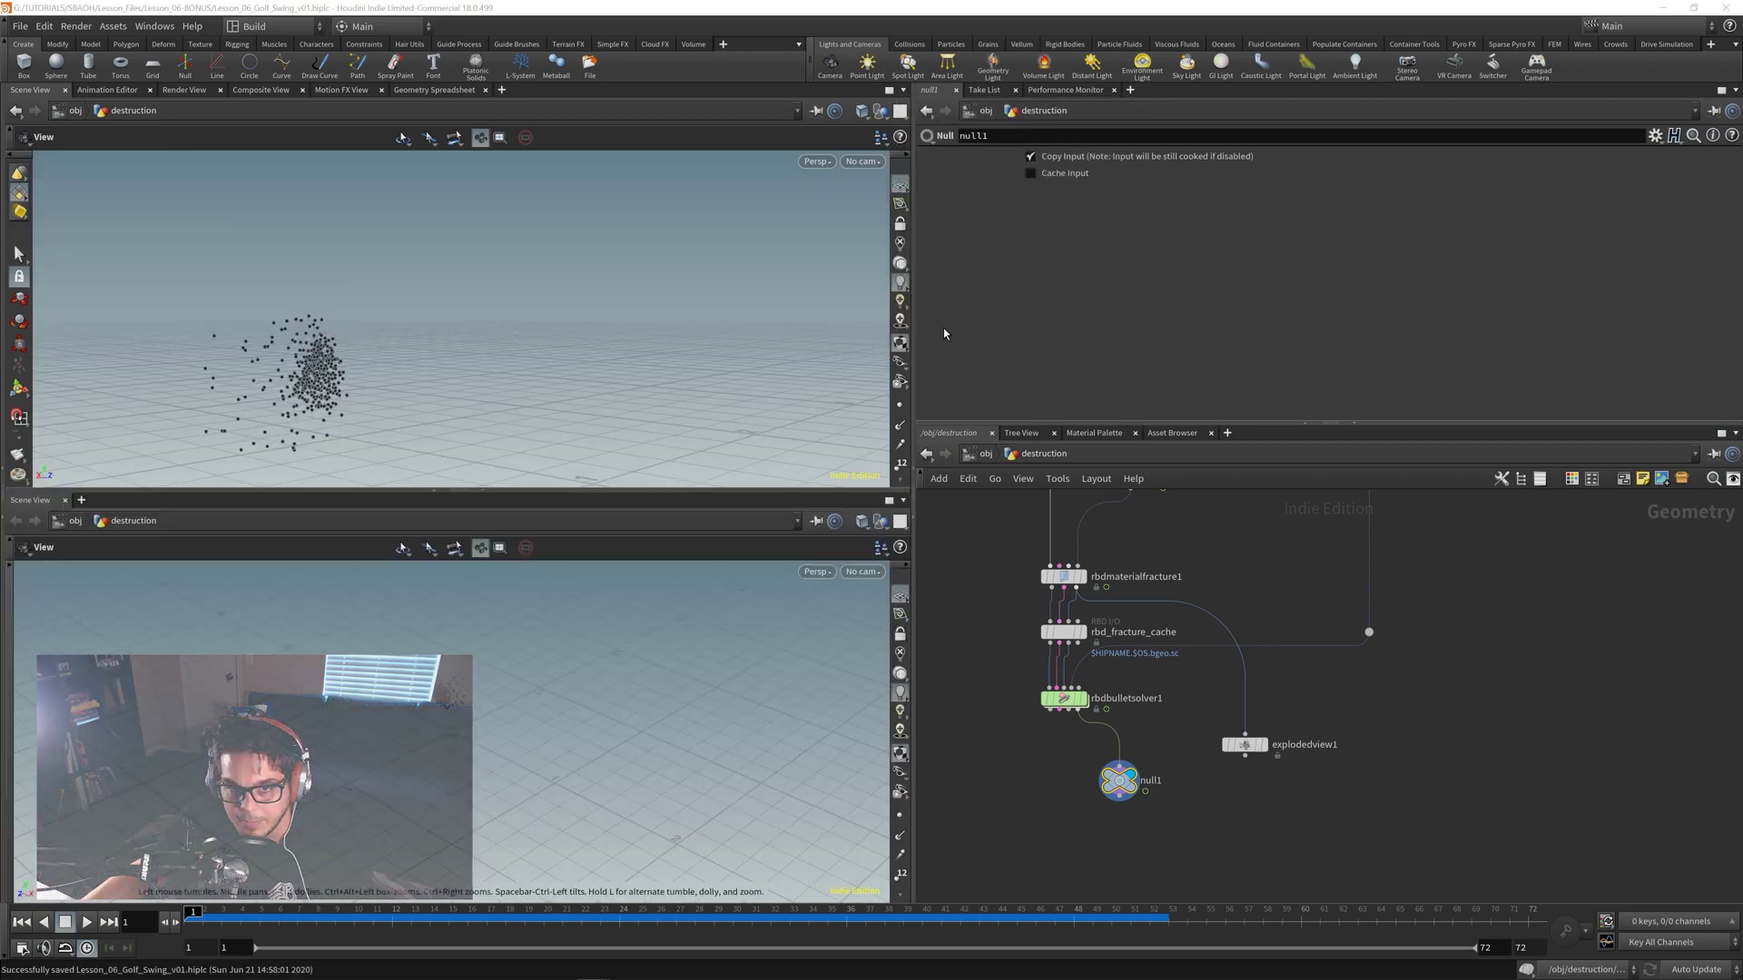
pyautogui.click(81, 500)
pyautogui.moveTo(91, 695)
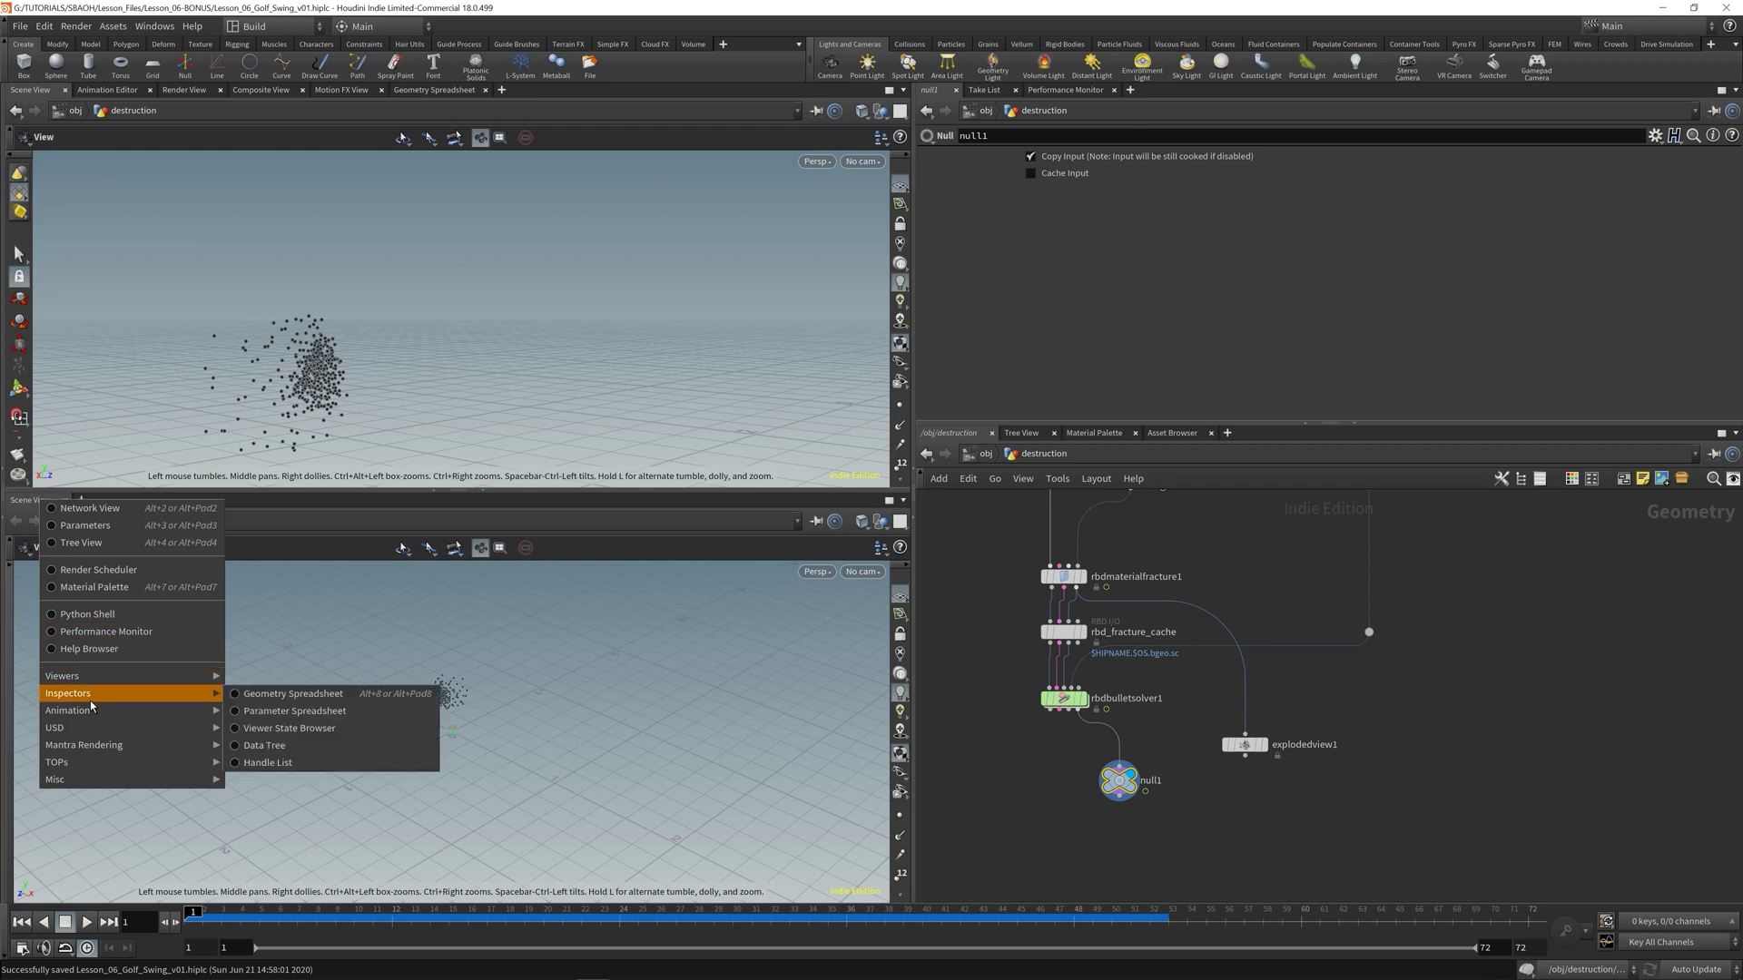
pyautogui.click(276, 694)
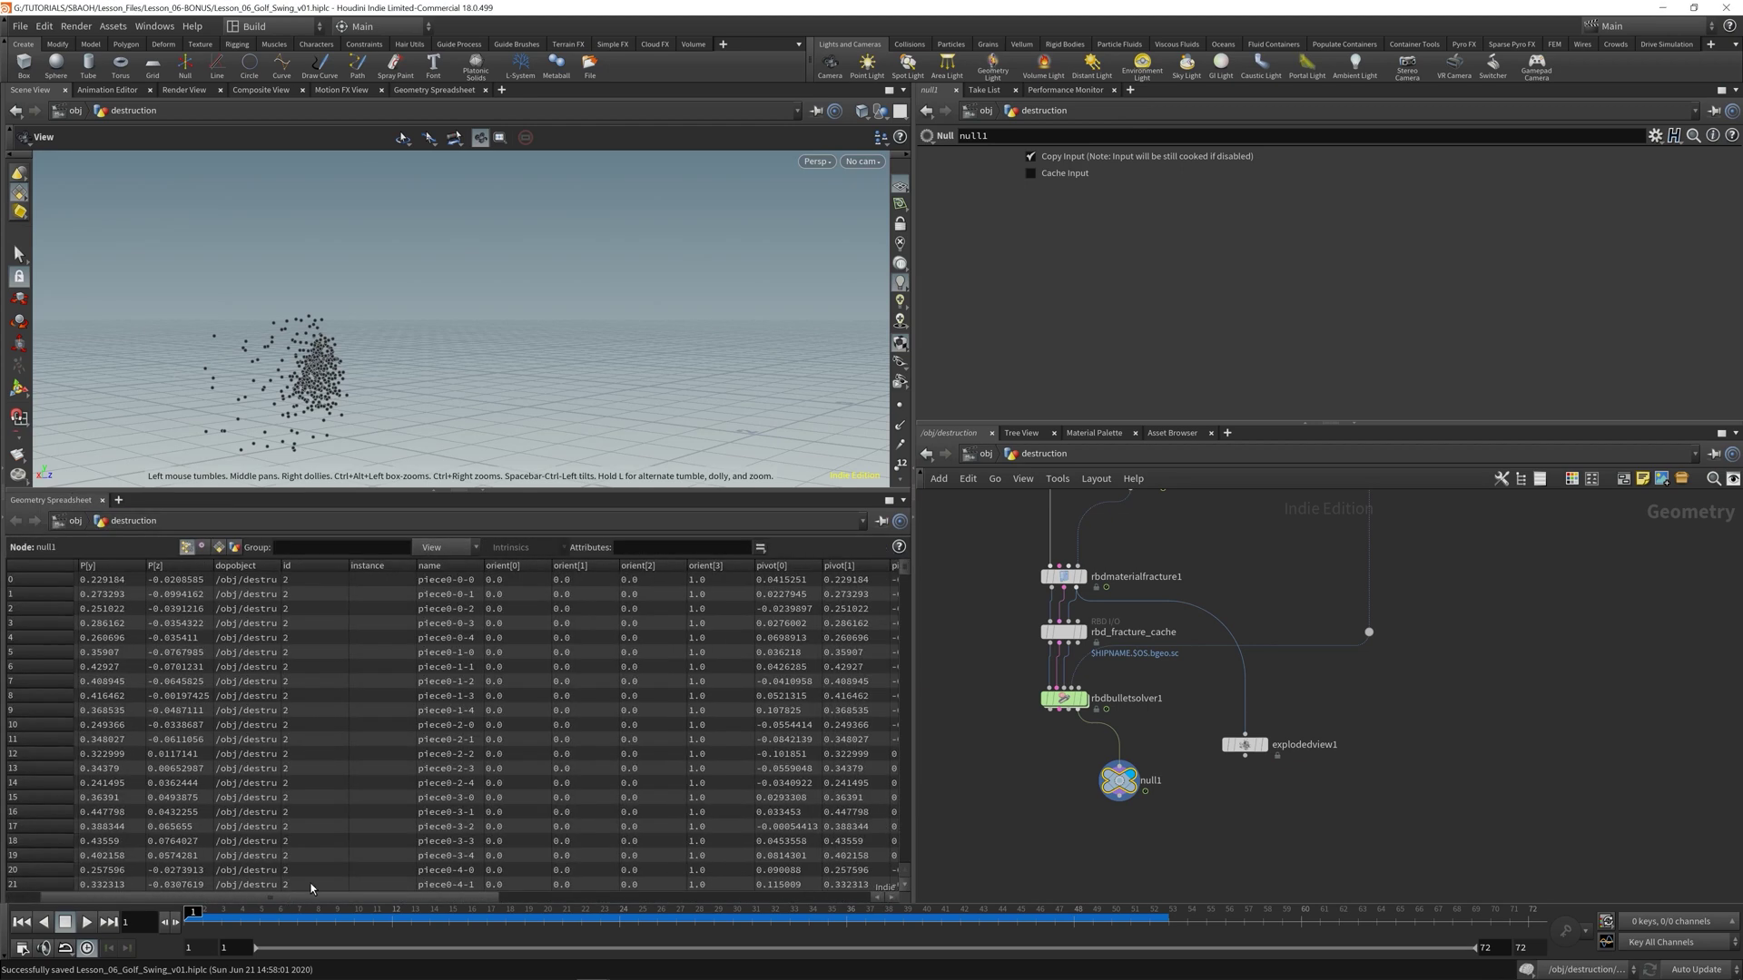
# - Compare the point attributes of rbdbulletsolver1 and null1 in the spreadsheet and examine the simulation points in the viewer
pyautogui.click(1063, 698)
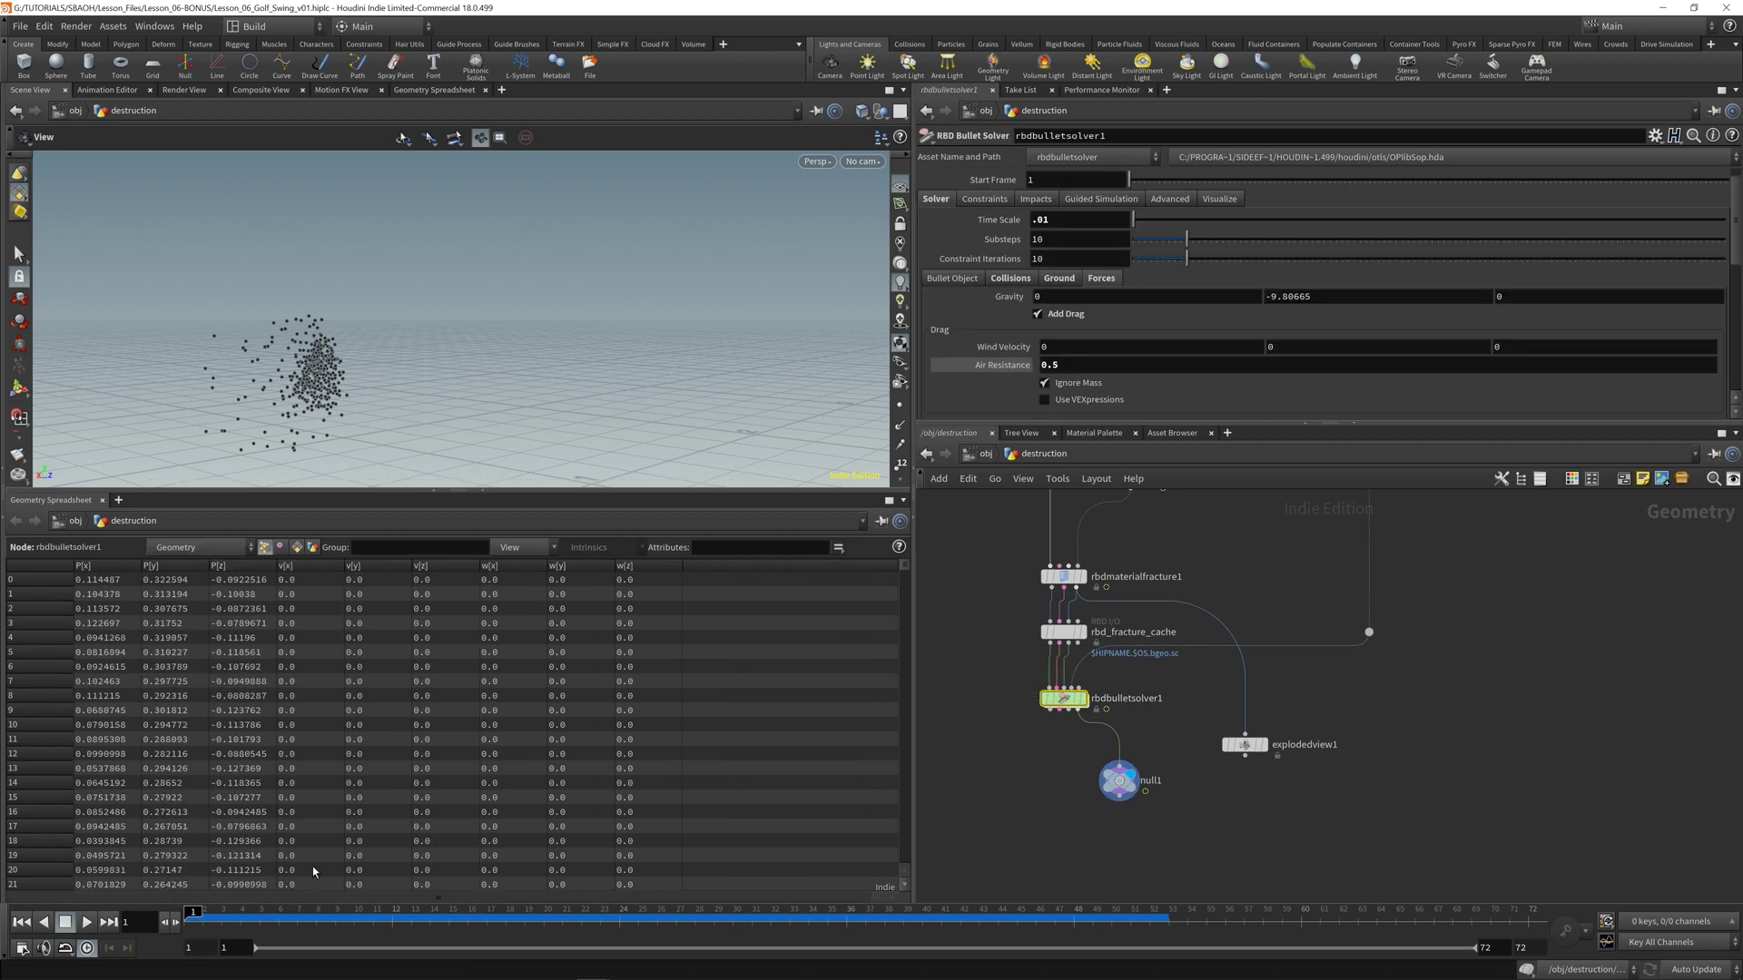
pyautogui.click(1118, 780)
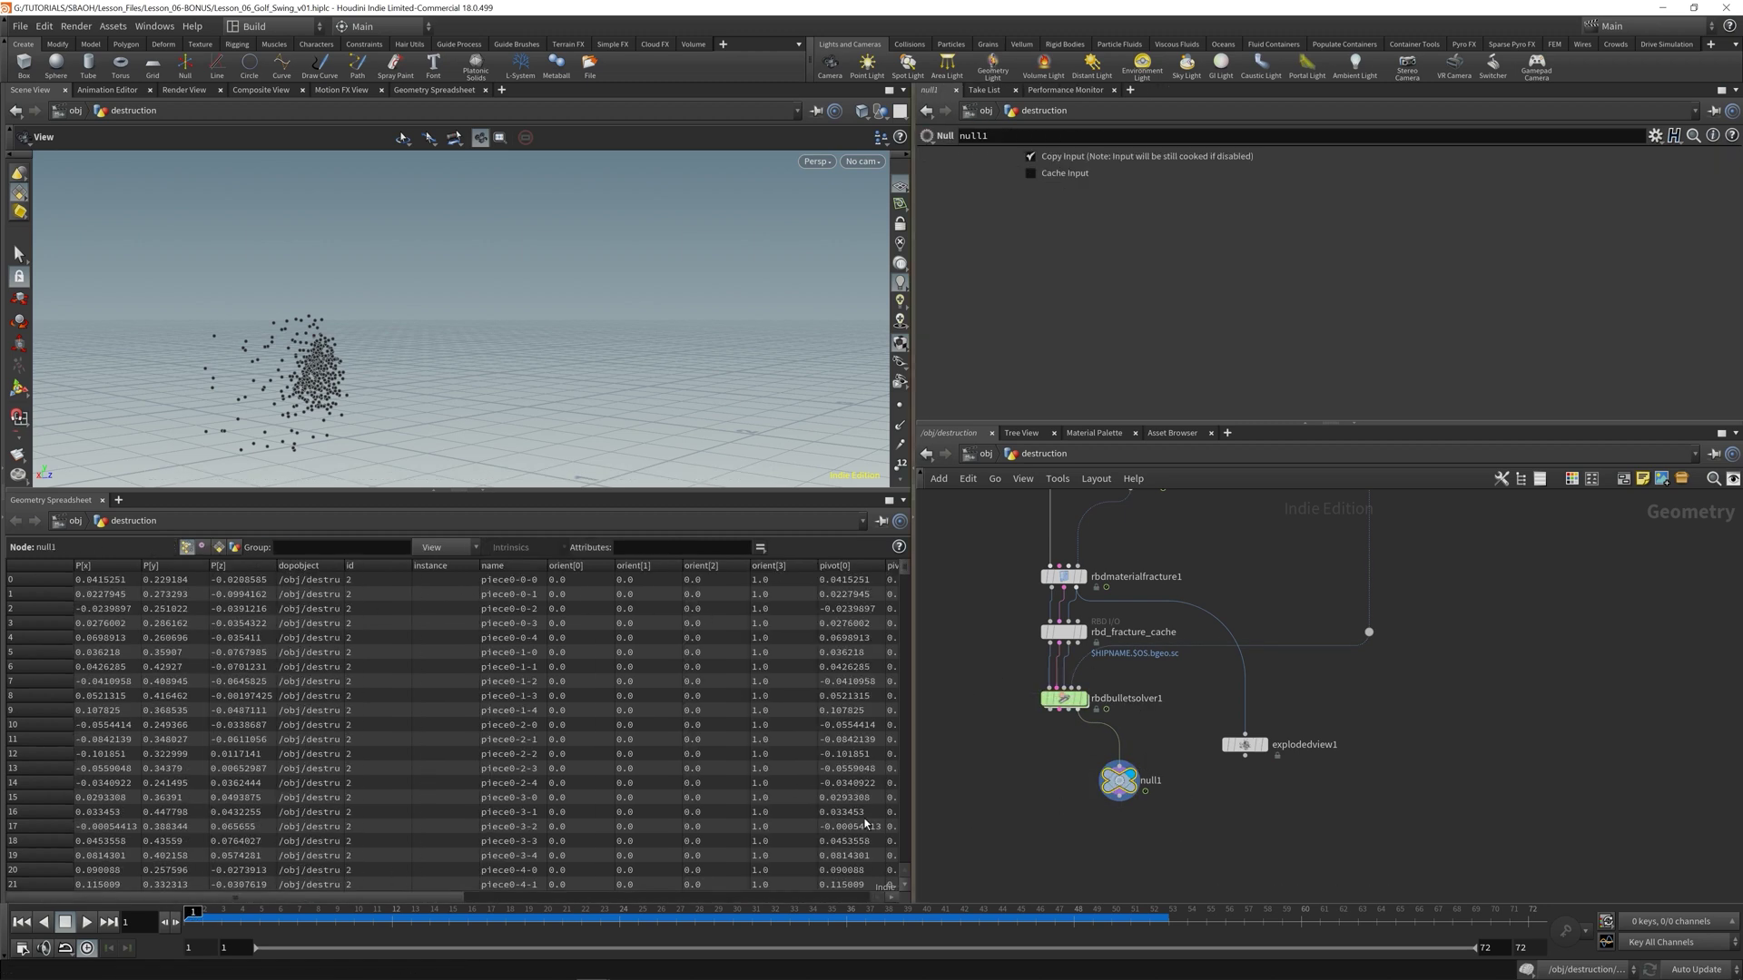
pyautogui.moveTo(344, 898); pyautogui.dragTo(9, 878)
pyautogui.scroll(1, 413, 472)
pyautogui.scroll(3, 420, 724)
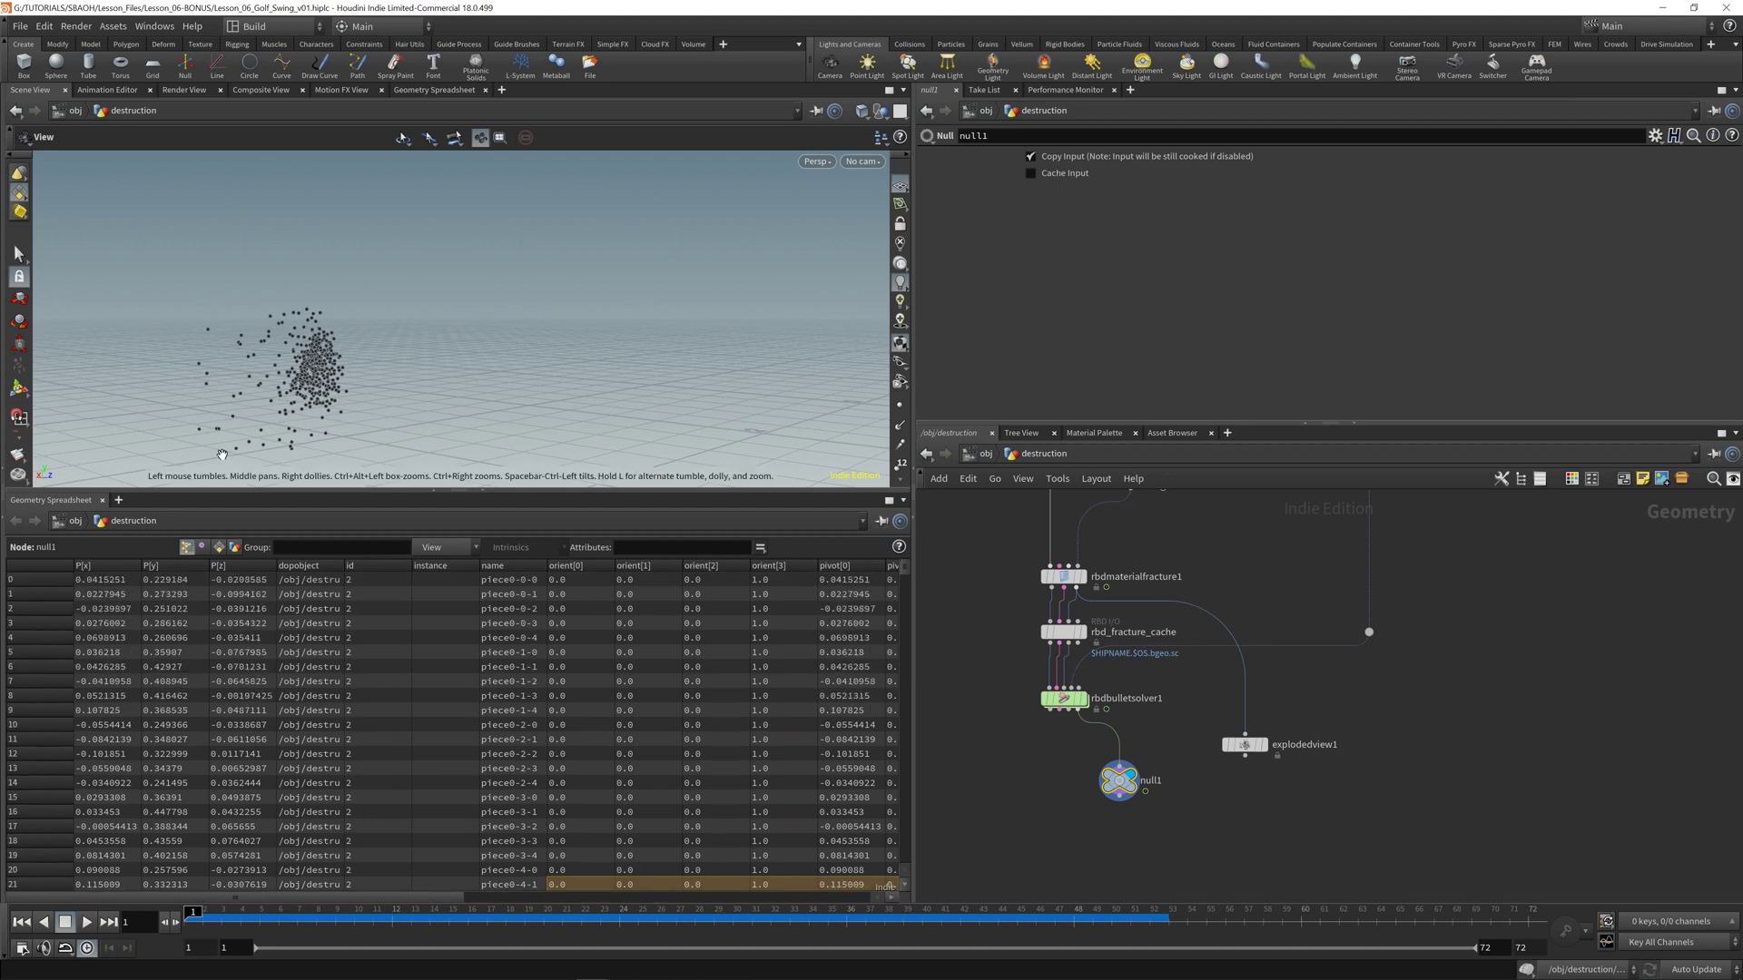
pyautogui.scroll(2, 309, 392)
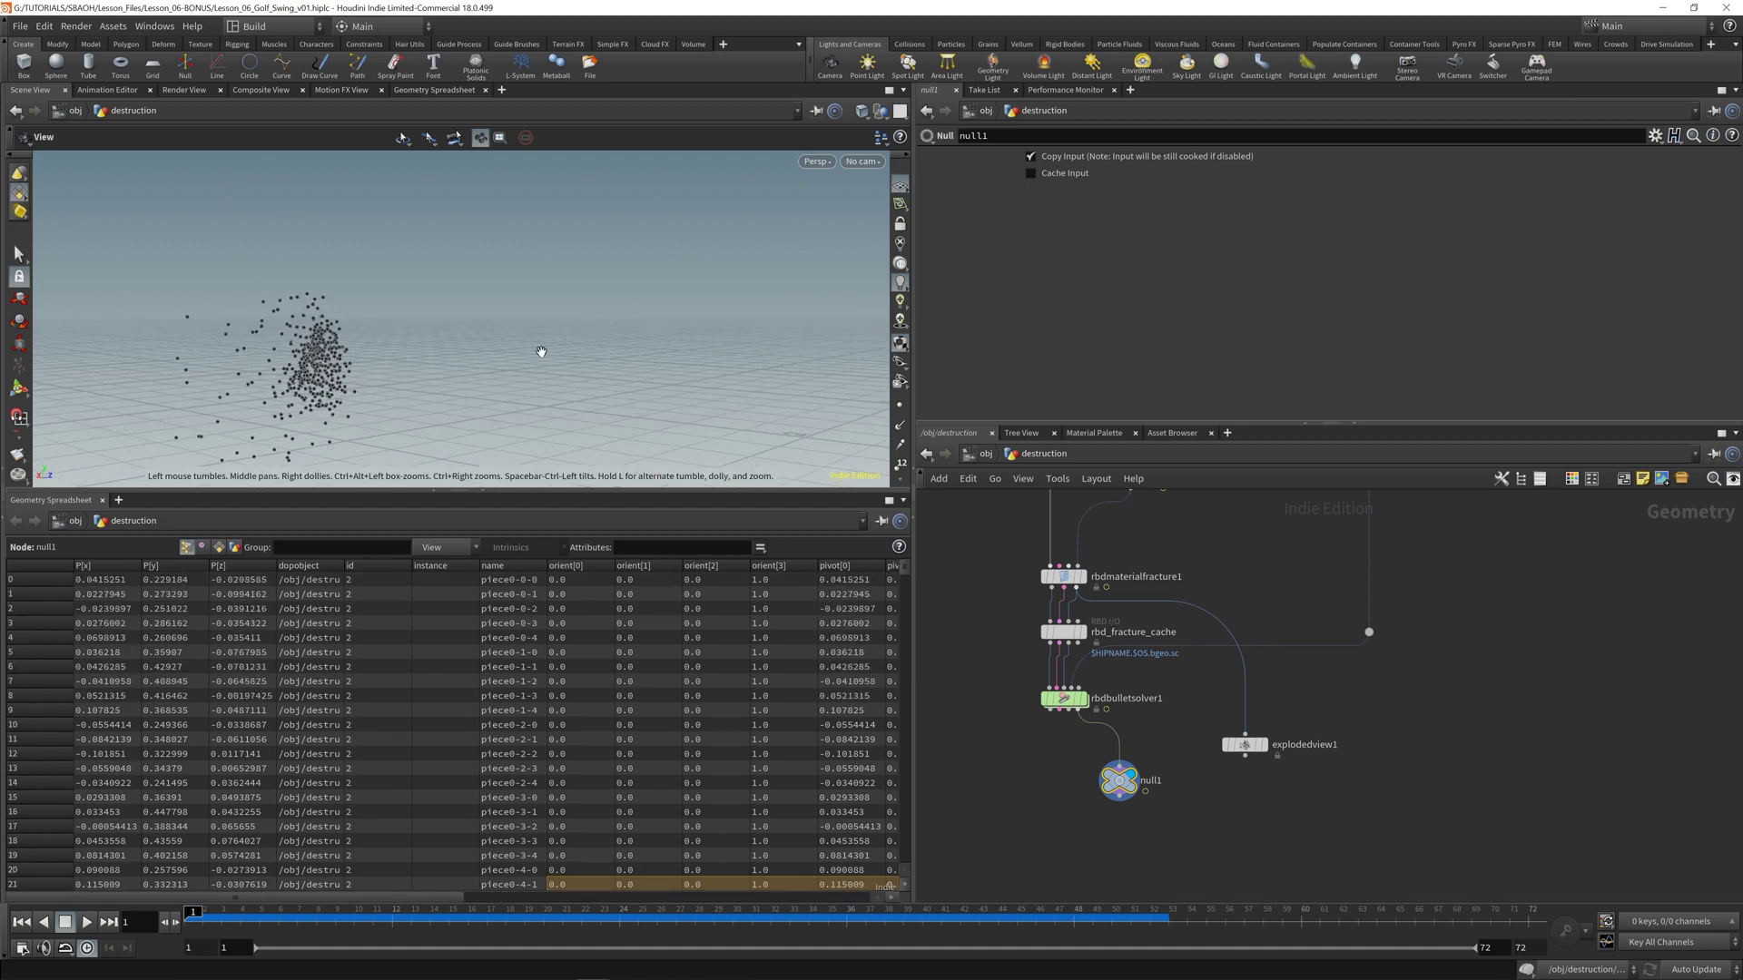
pyautogui.scroll(2, 388, 410)
pyautogui.moveTo(319, 362); pyautogui.dragTo(446, 300, button='middle')
pyautogui.scroll(2, 382, 363)
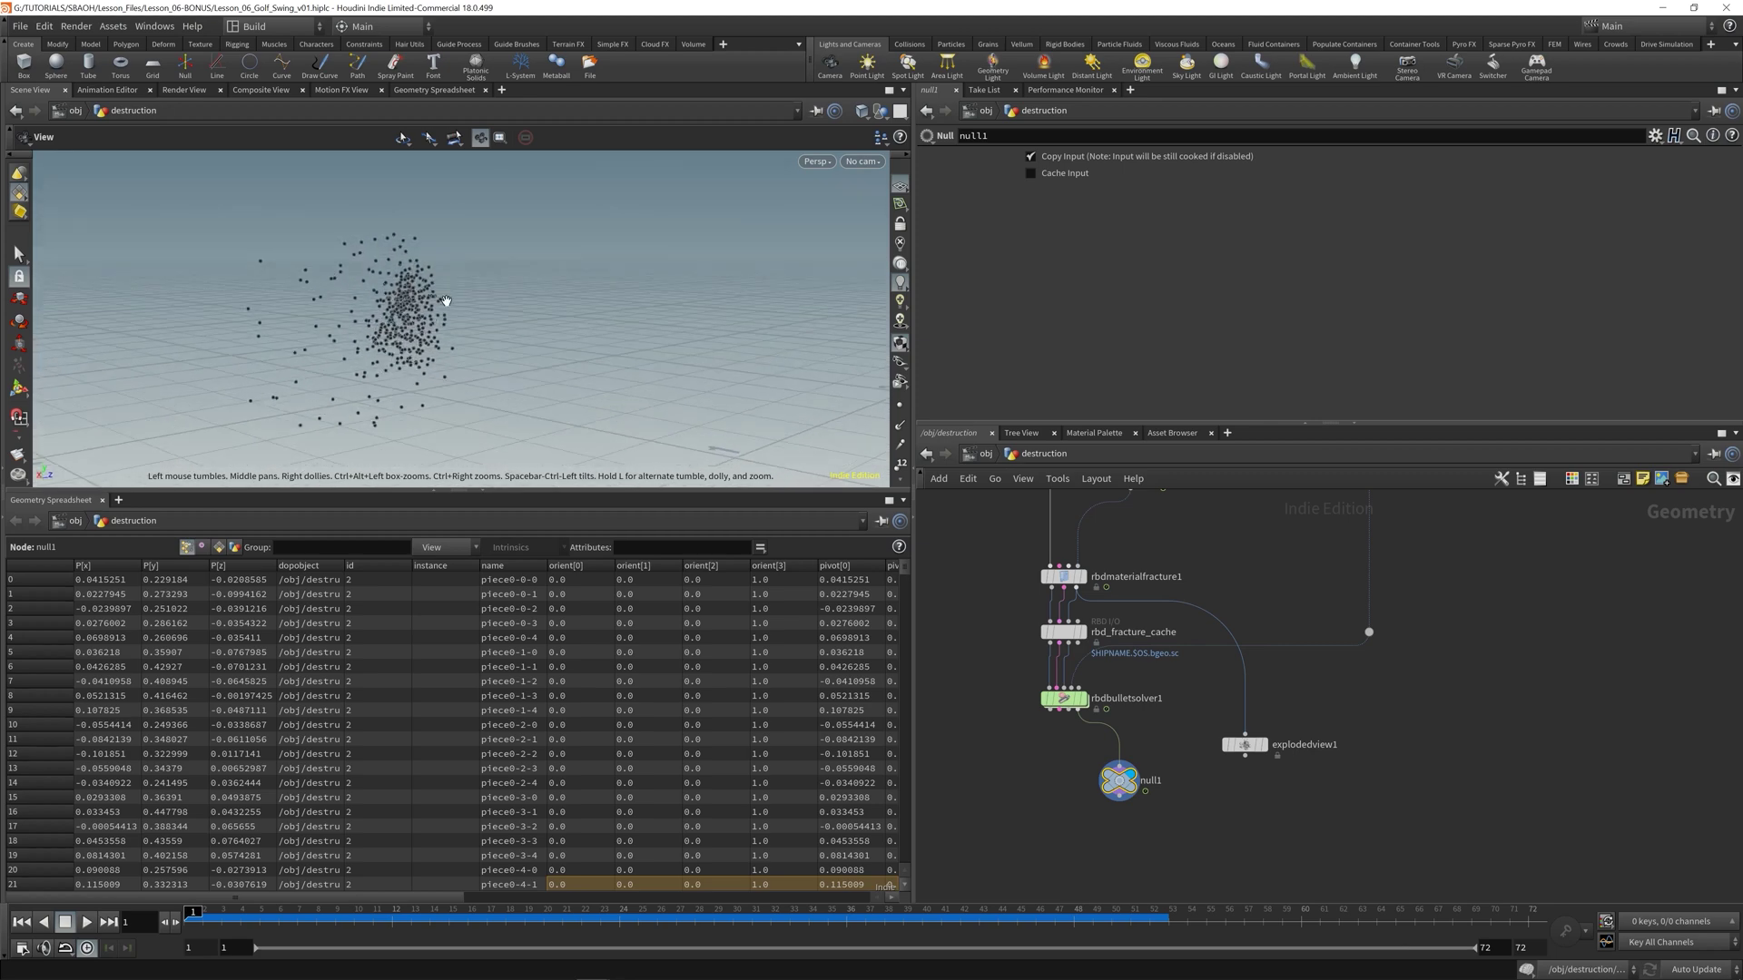
pyautogui.scroll(3, 373, 381)
pyautogui.scroll(-3, 345, 395)
# - Wire the solver's first output into null1, go to frame 11 and view the fractured ball with its velocity attributes
pyautogui.click(1050, 710)
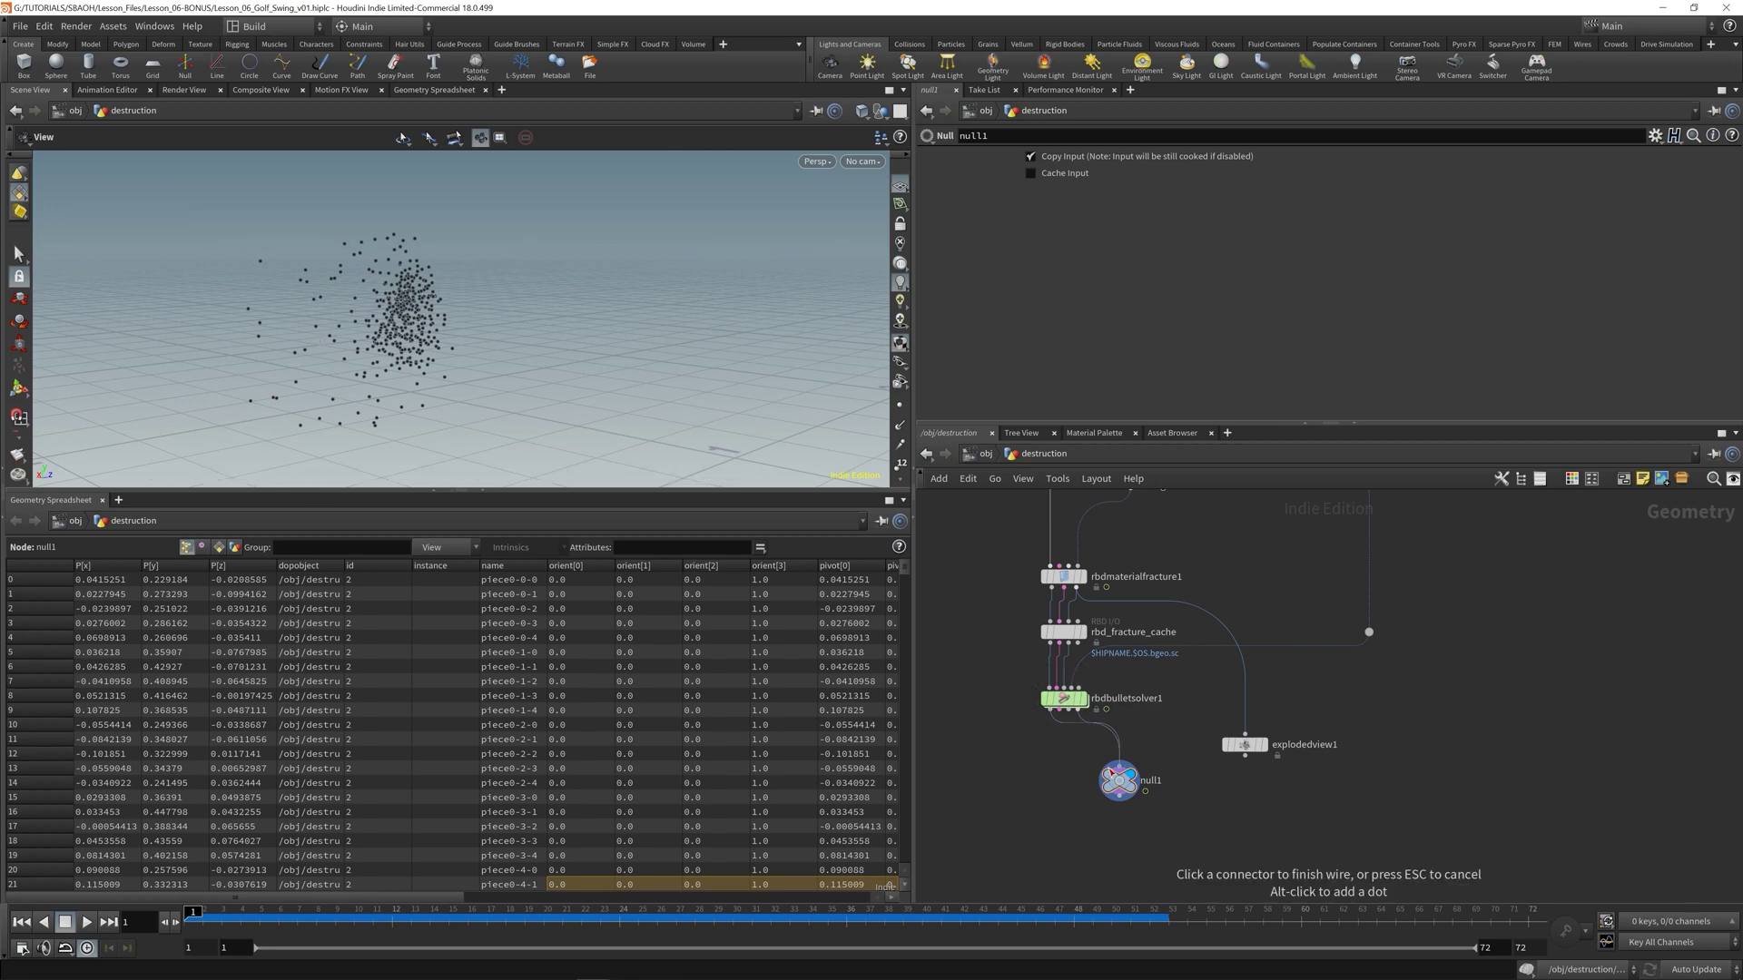
pyautogui.click(1118, 778)
pyautogui.press('Up')
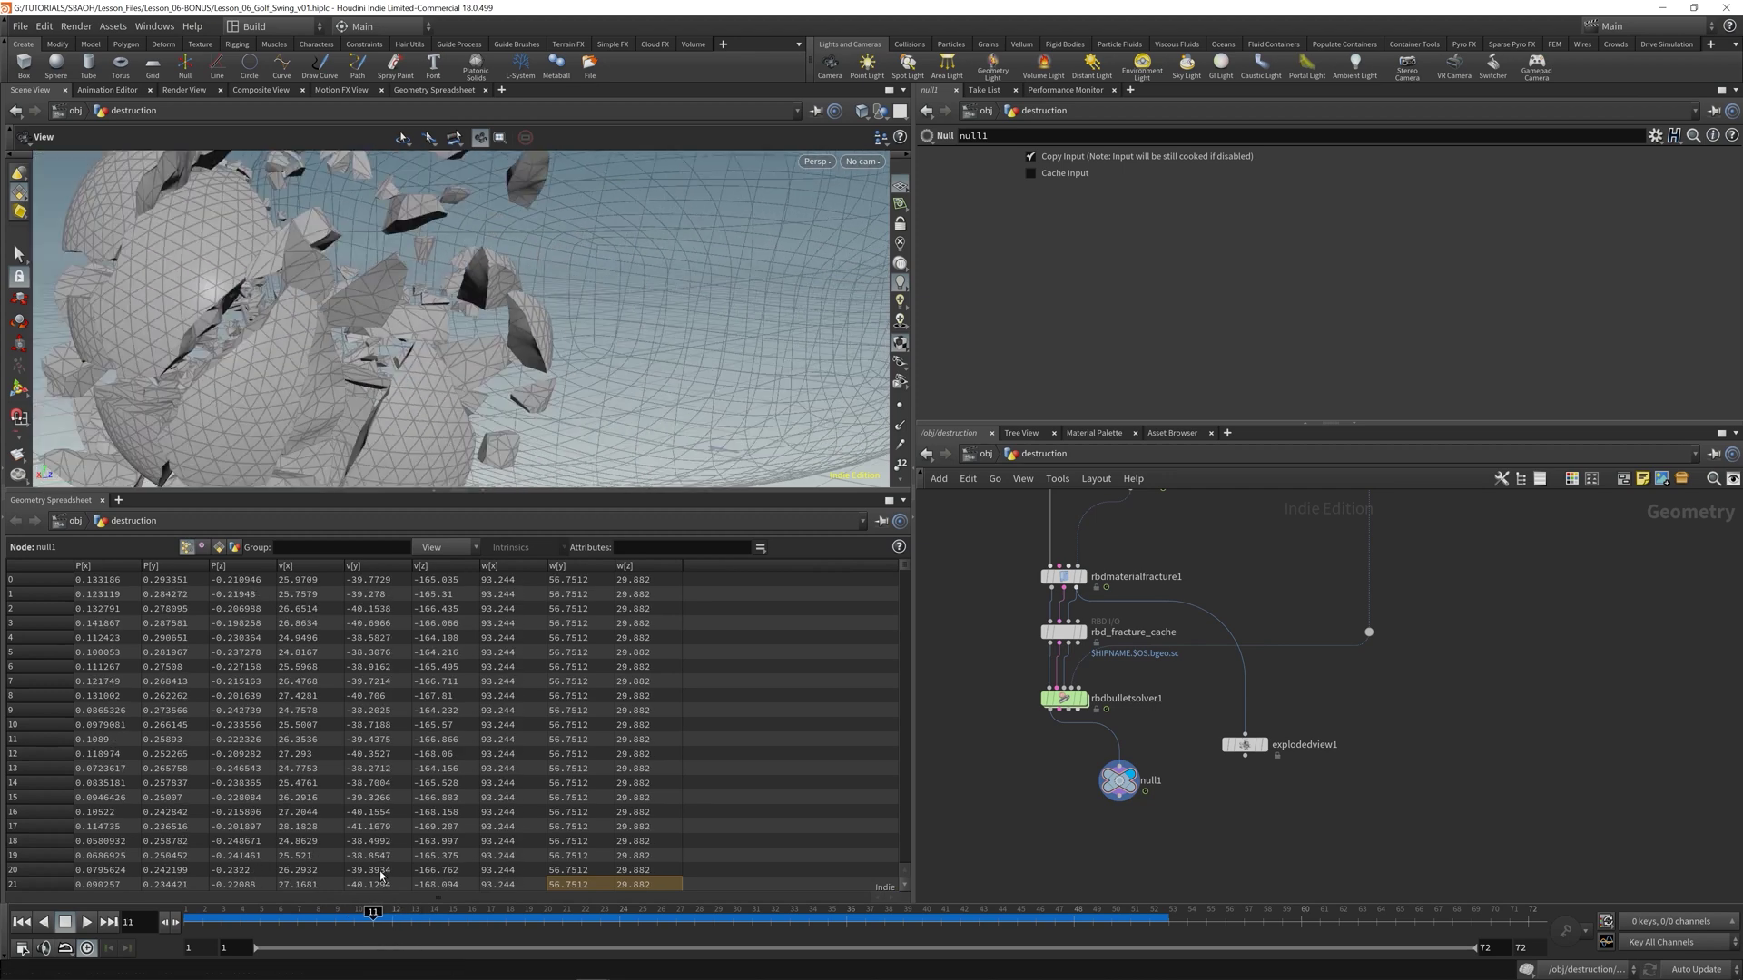
pyautogui.moveTo(314, 303); pyautogui.dragTo(414, 403)
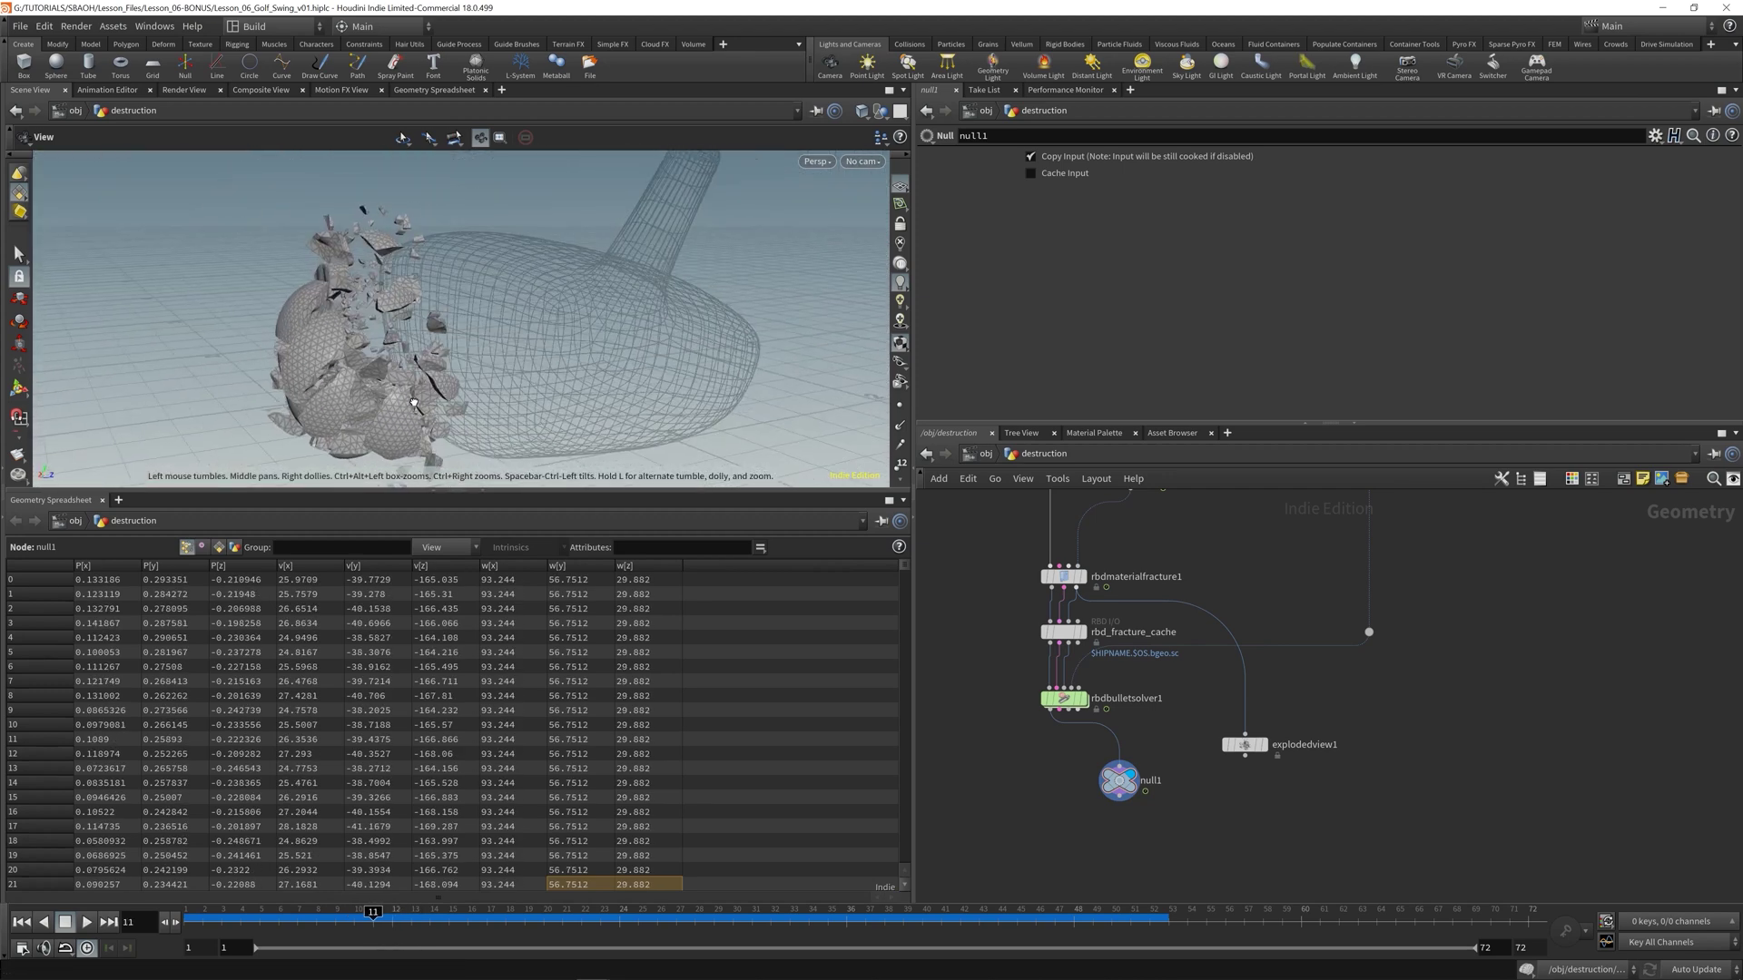
# - Wire the solver's fourth output into null1 and add a Transform Pieces node beside it
pyautogui.click(1081, 711)
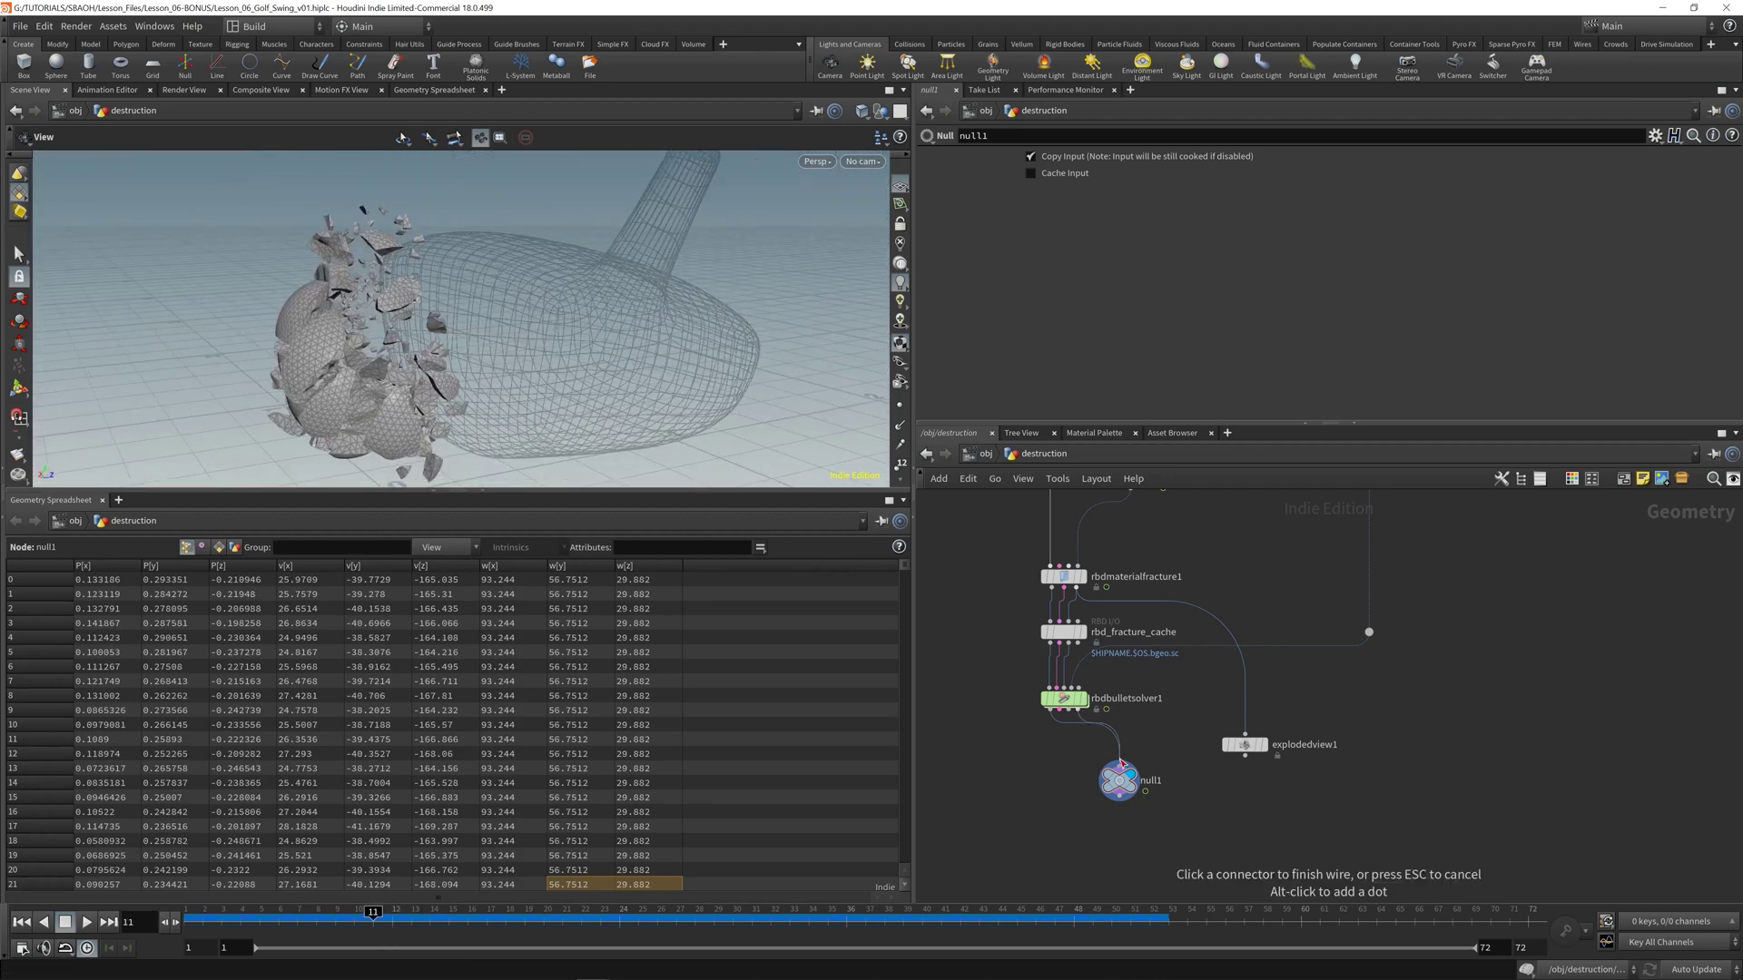
pyautogui.click(1119, 769)
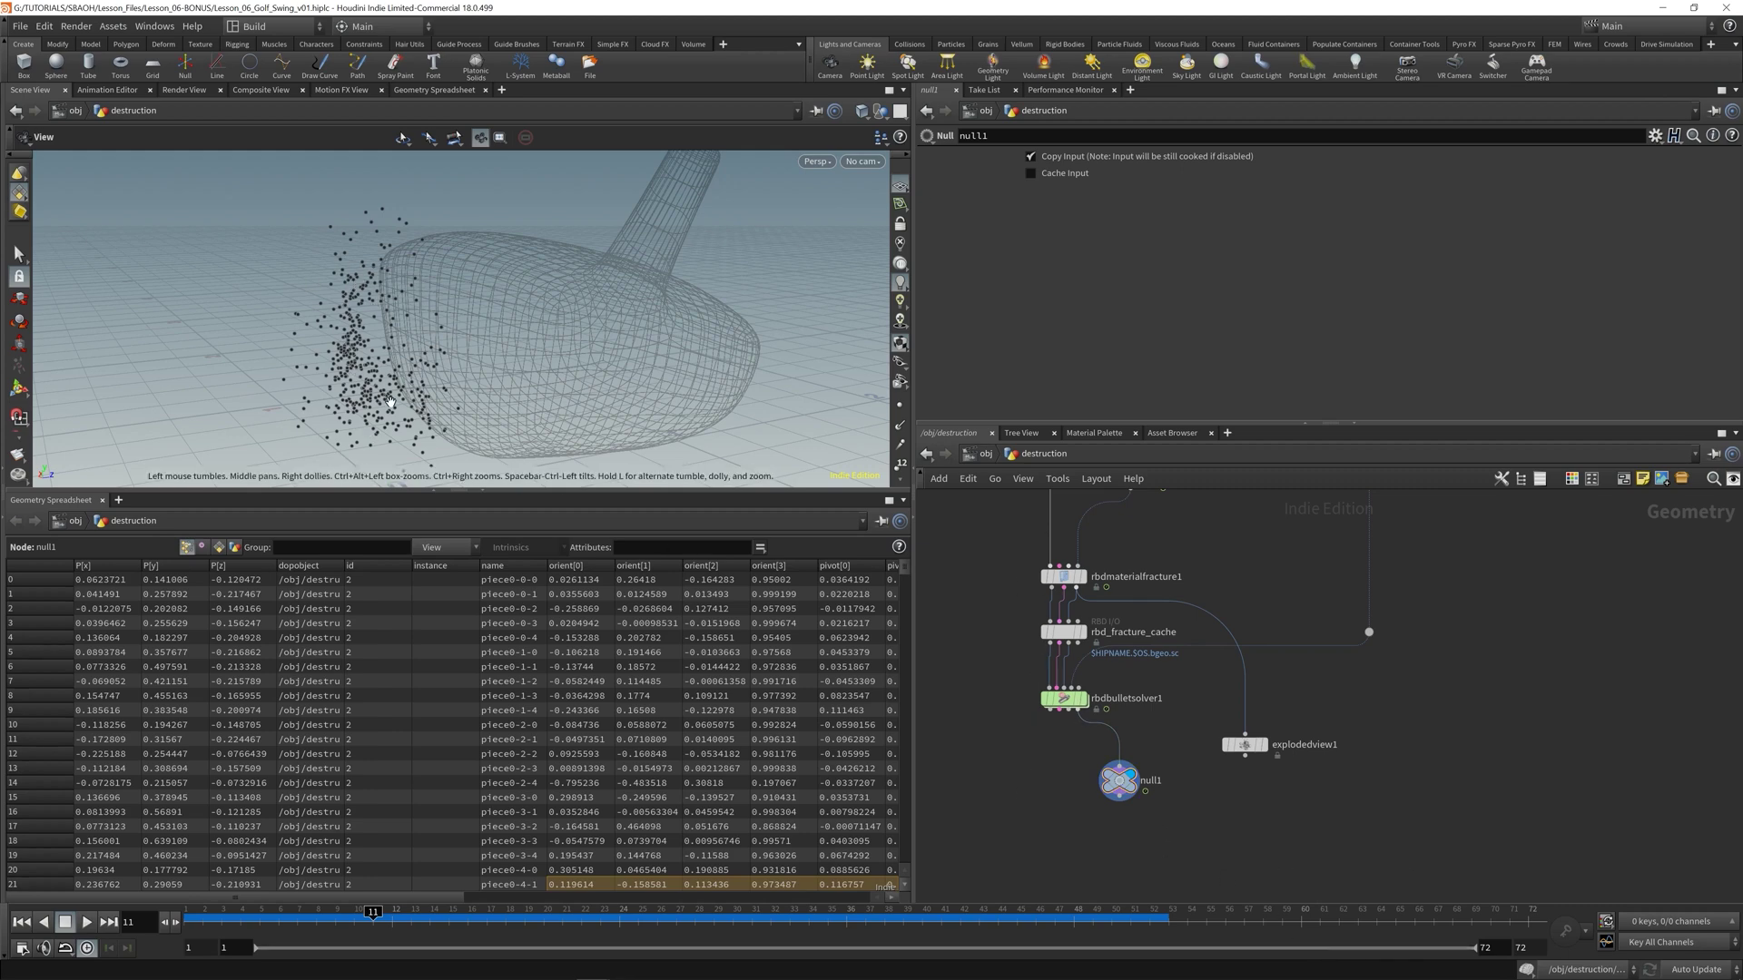
pyautogui.press('Tab')
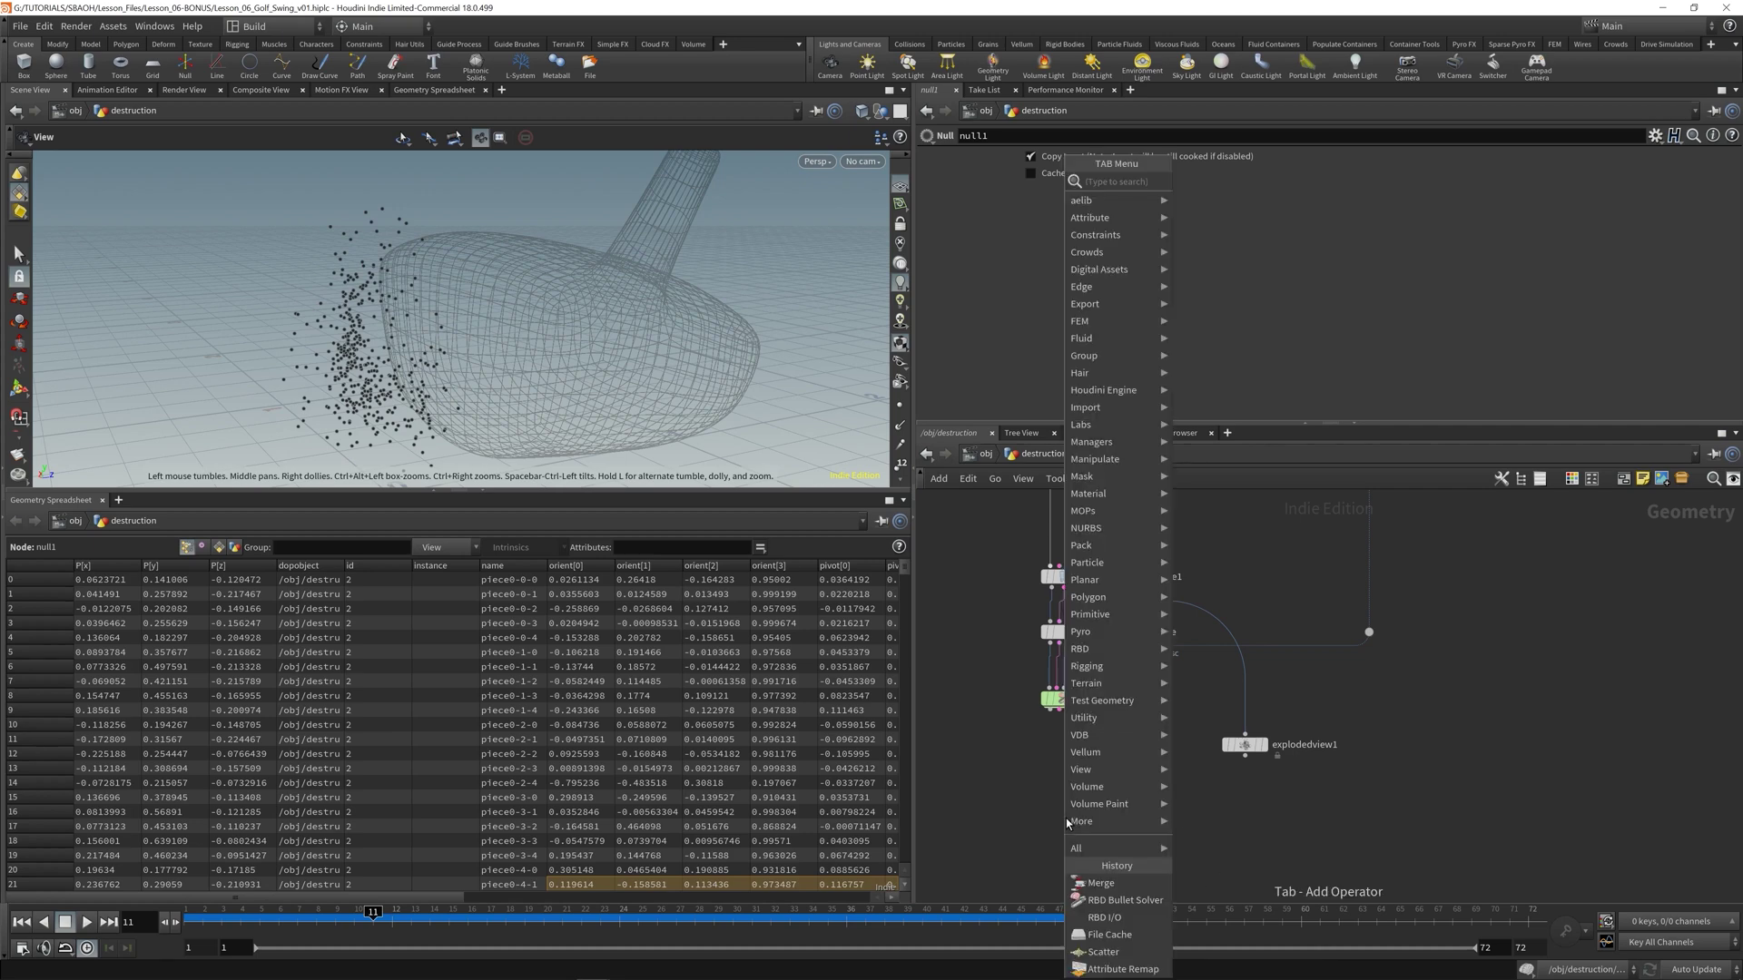
pyautogui.write('tr')
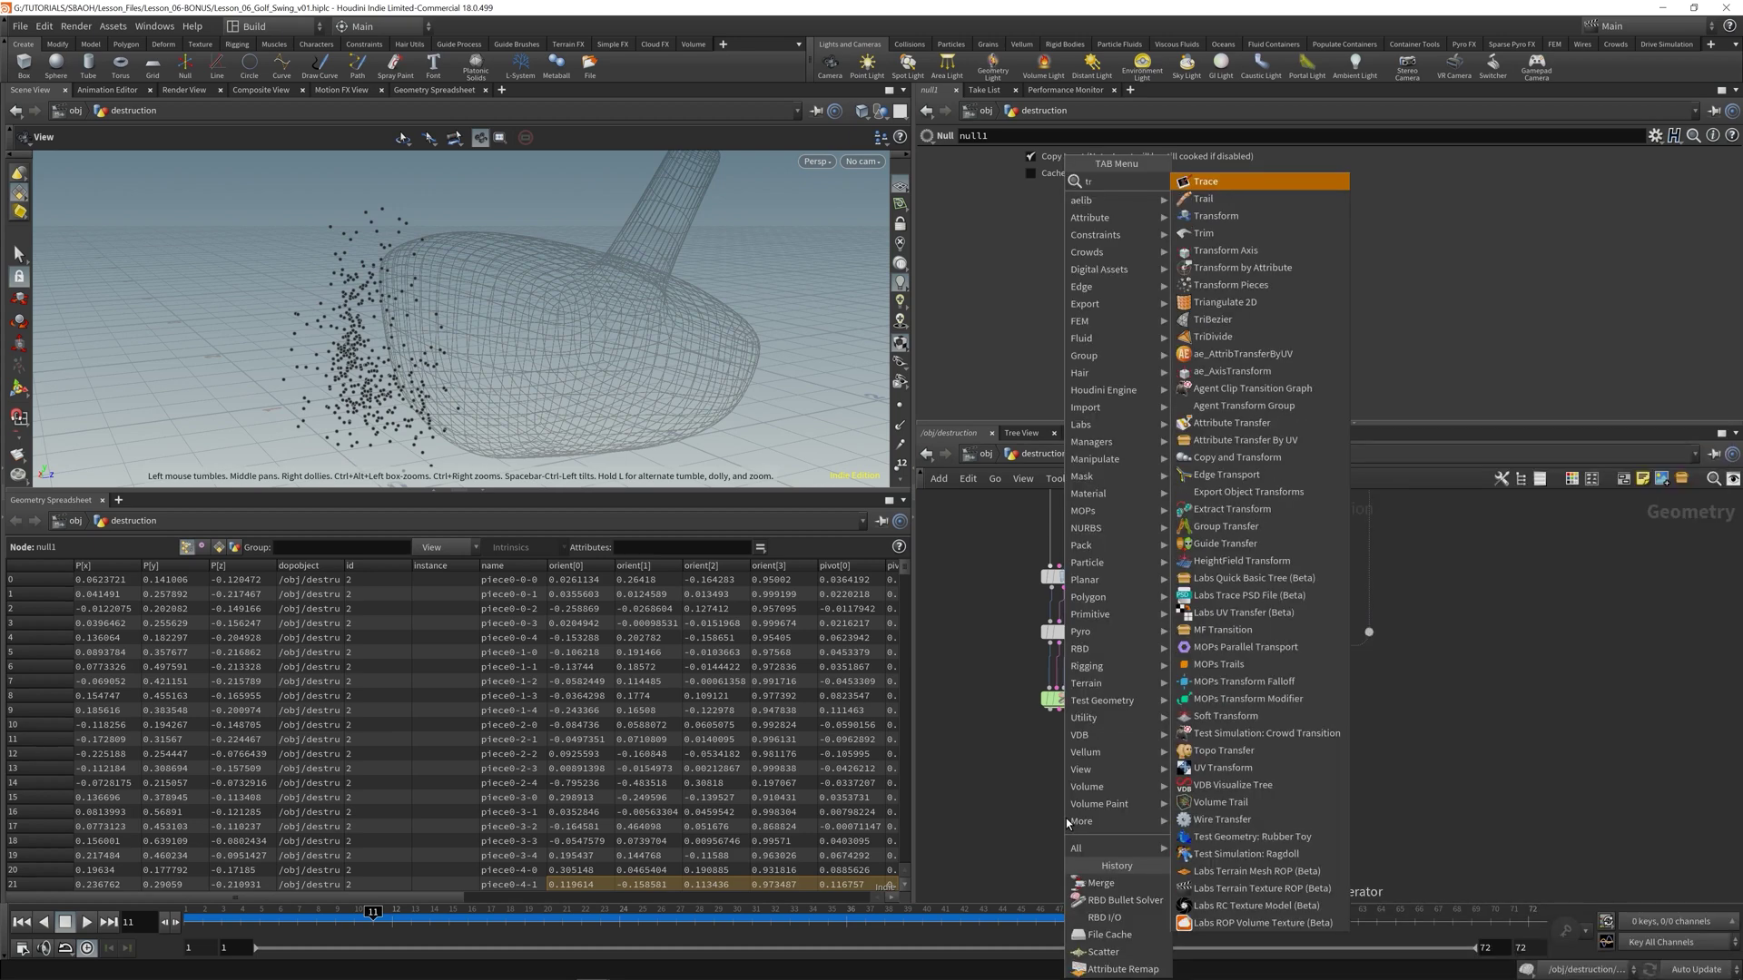
pyautogui.write('ansform pi')
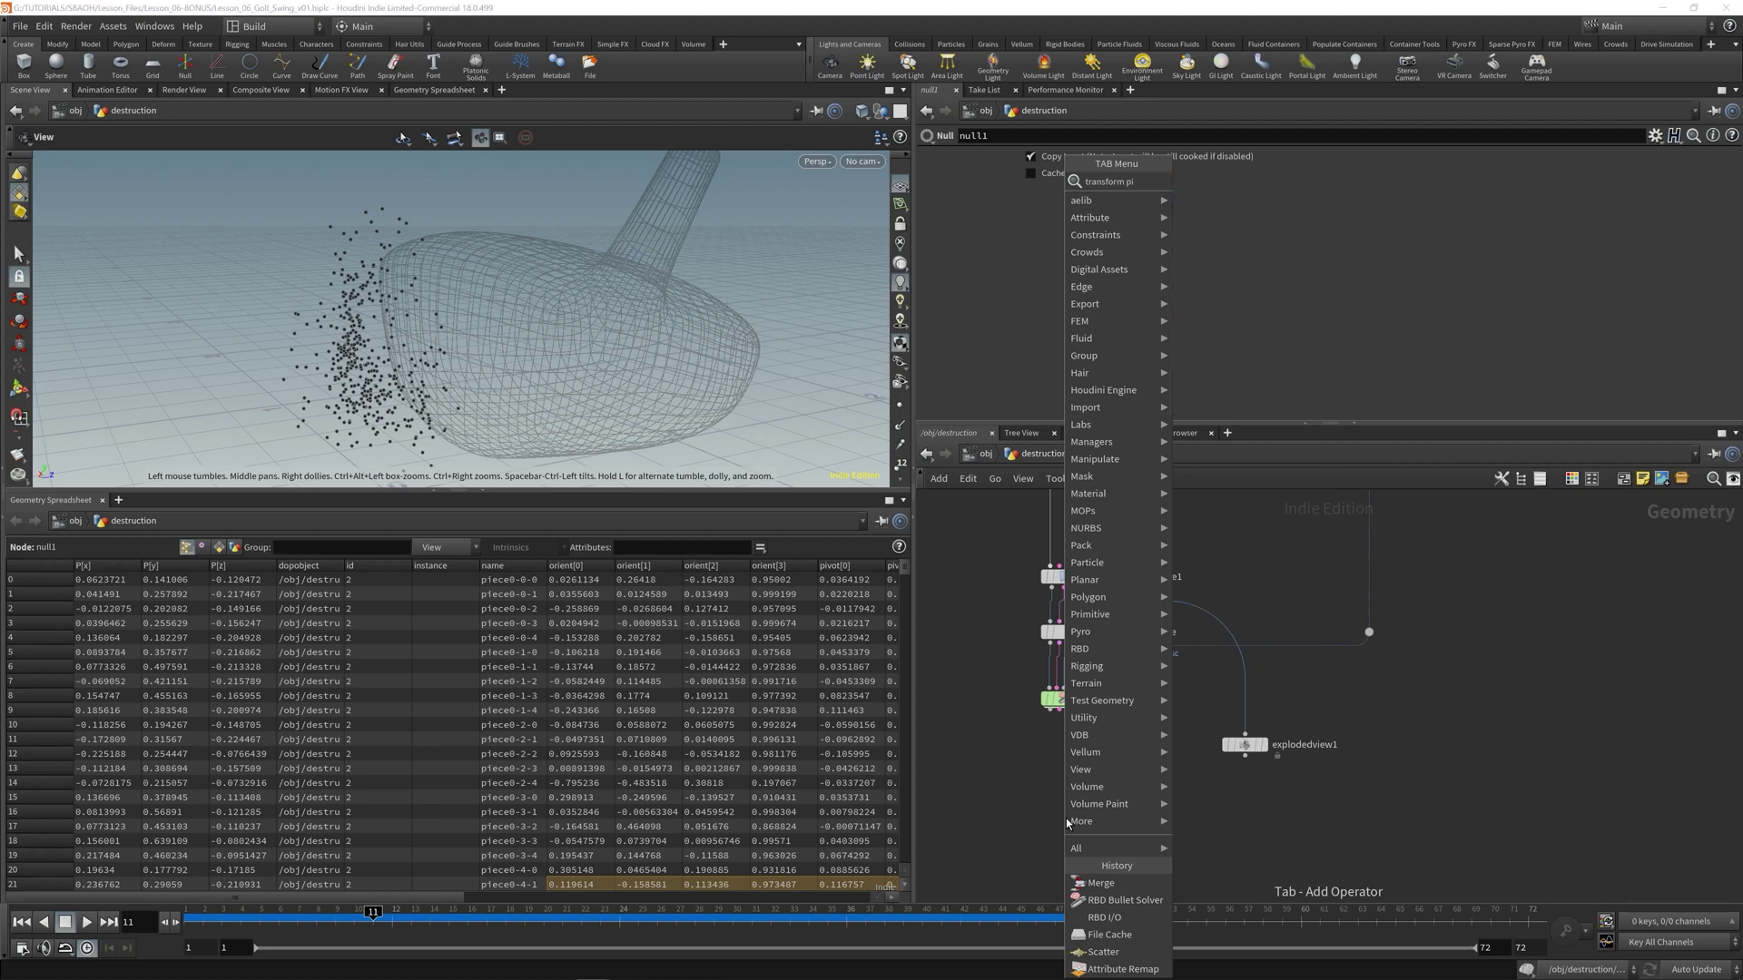
pyautogui.press('Return')
pyautogui.click(996, 760)
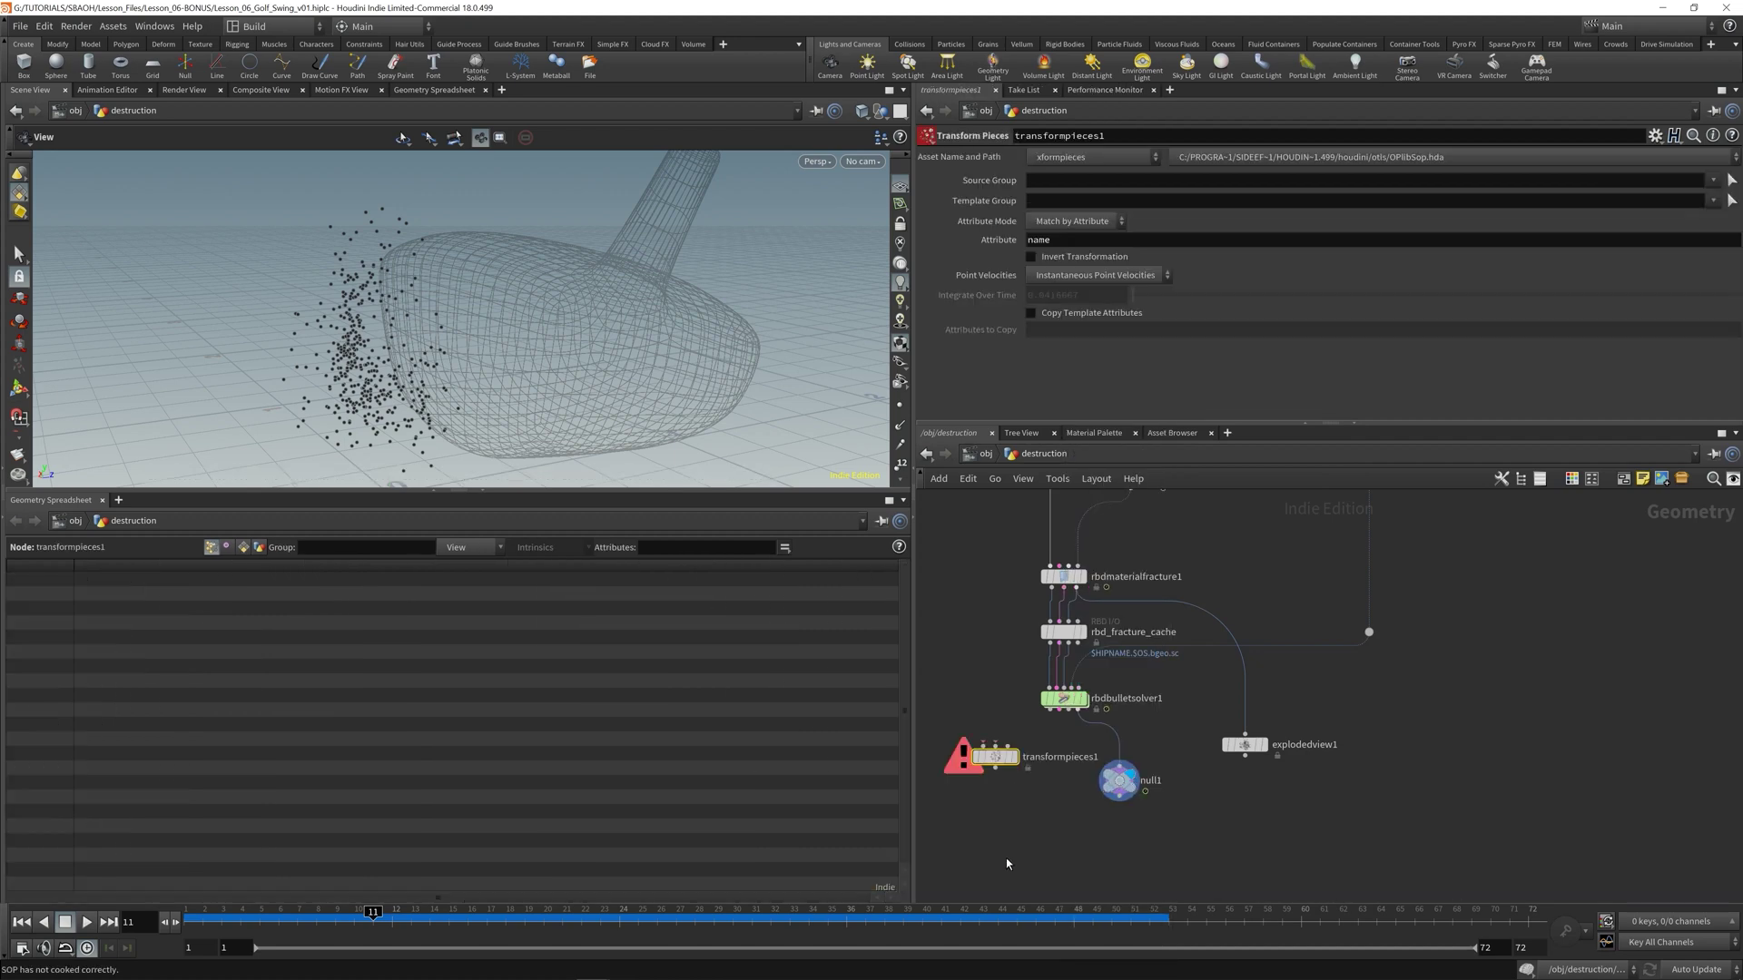
# - Wire null1 into transformpieces1's template points input and rbd_fracture_cache's first output into its geometry input, and save the scene
pyautogui.moveTo(996, 759); pyautogui.dragTo(1012, 811)
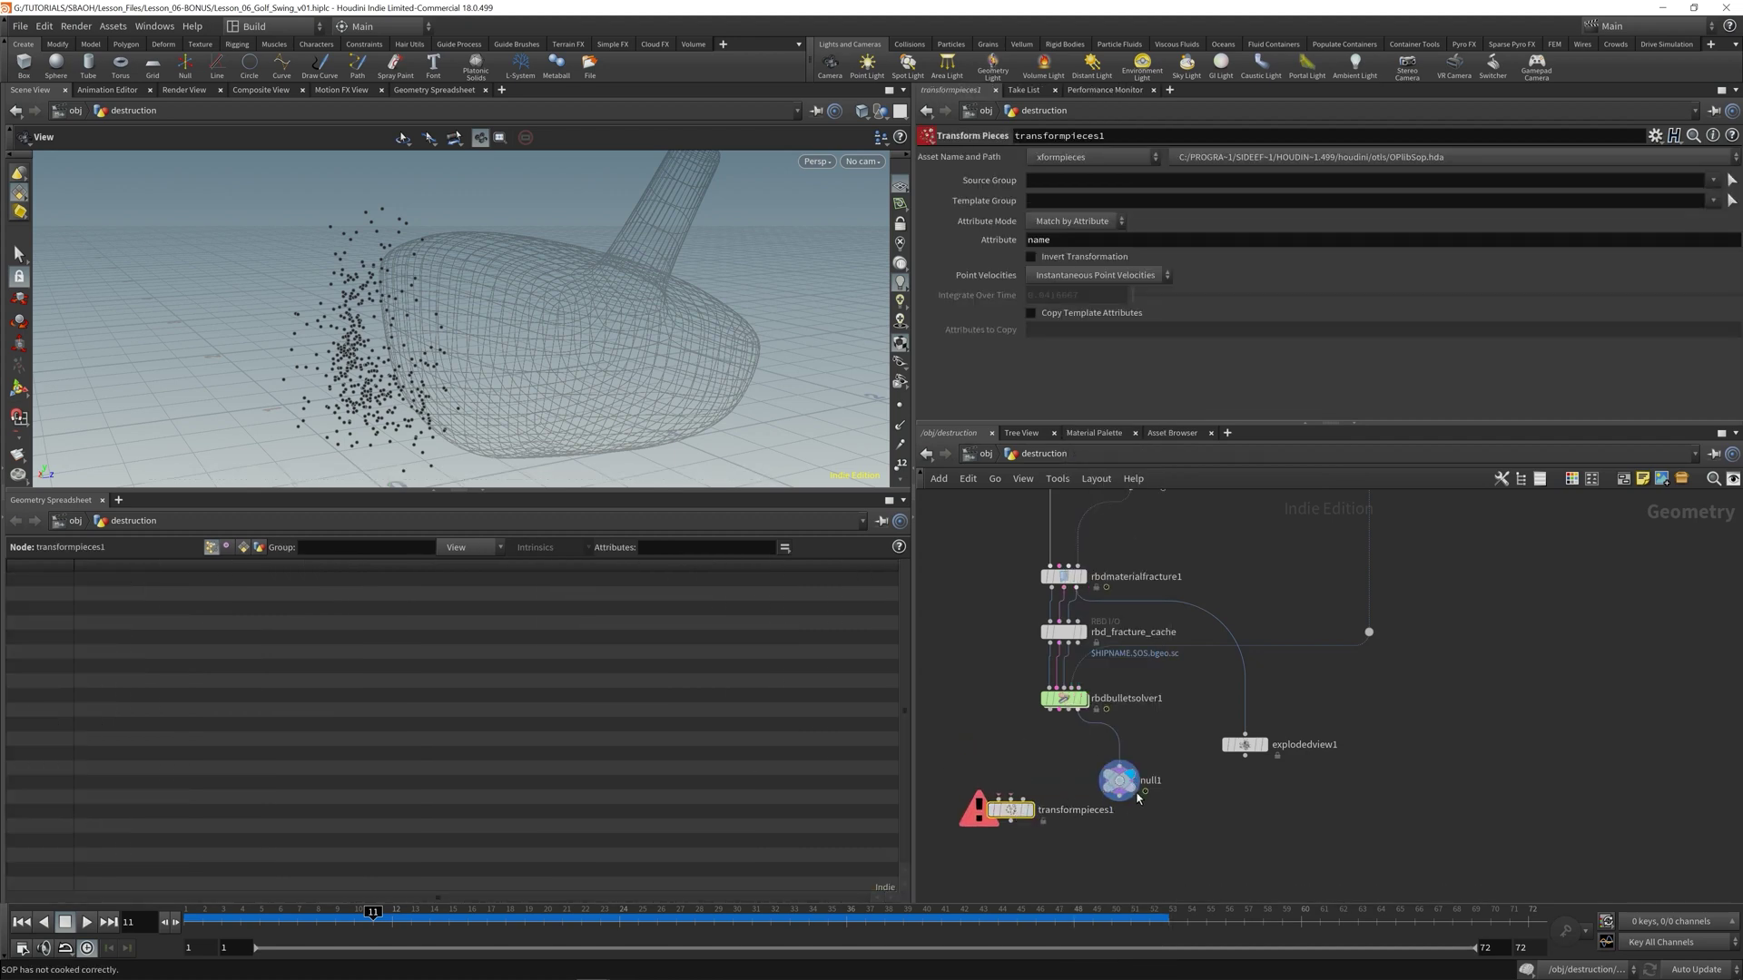
pyautogui.moveTo(1138, 799); pyautogui.dragTo(1138, 775)
pyautogui.click(1145, 768)
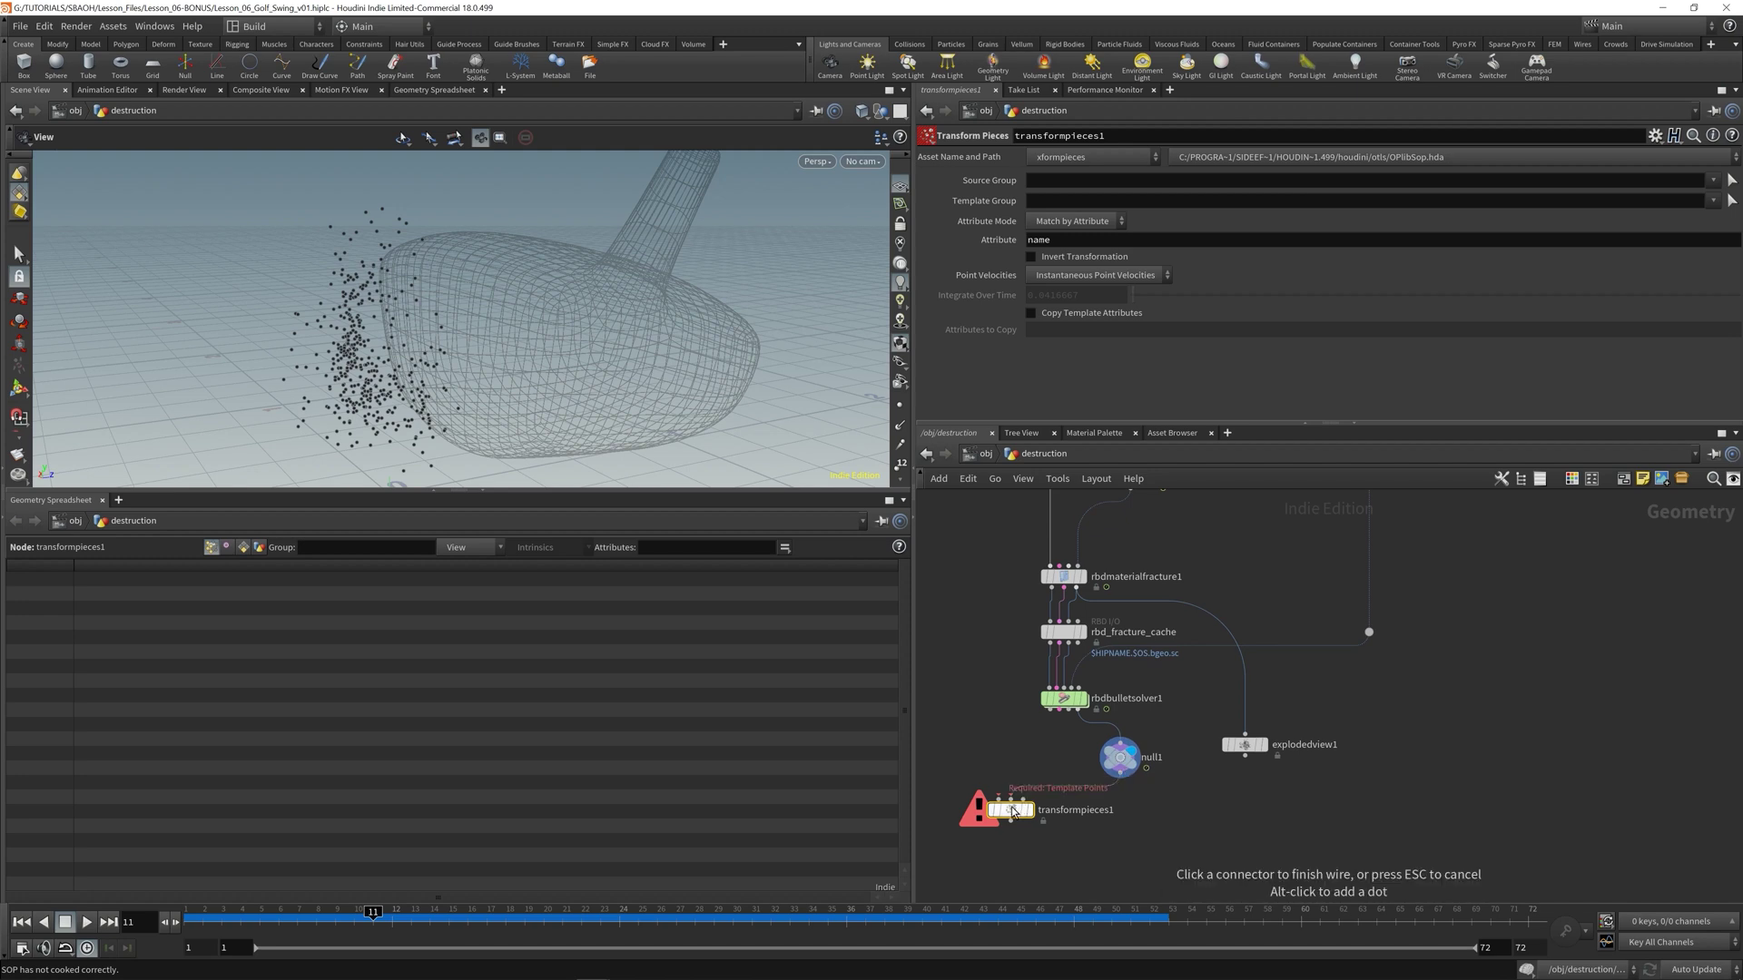
pyautogui.click(1012, 808)
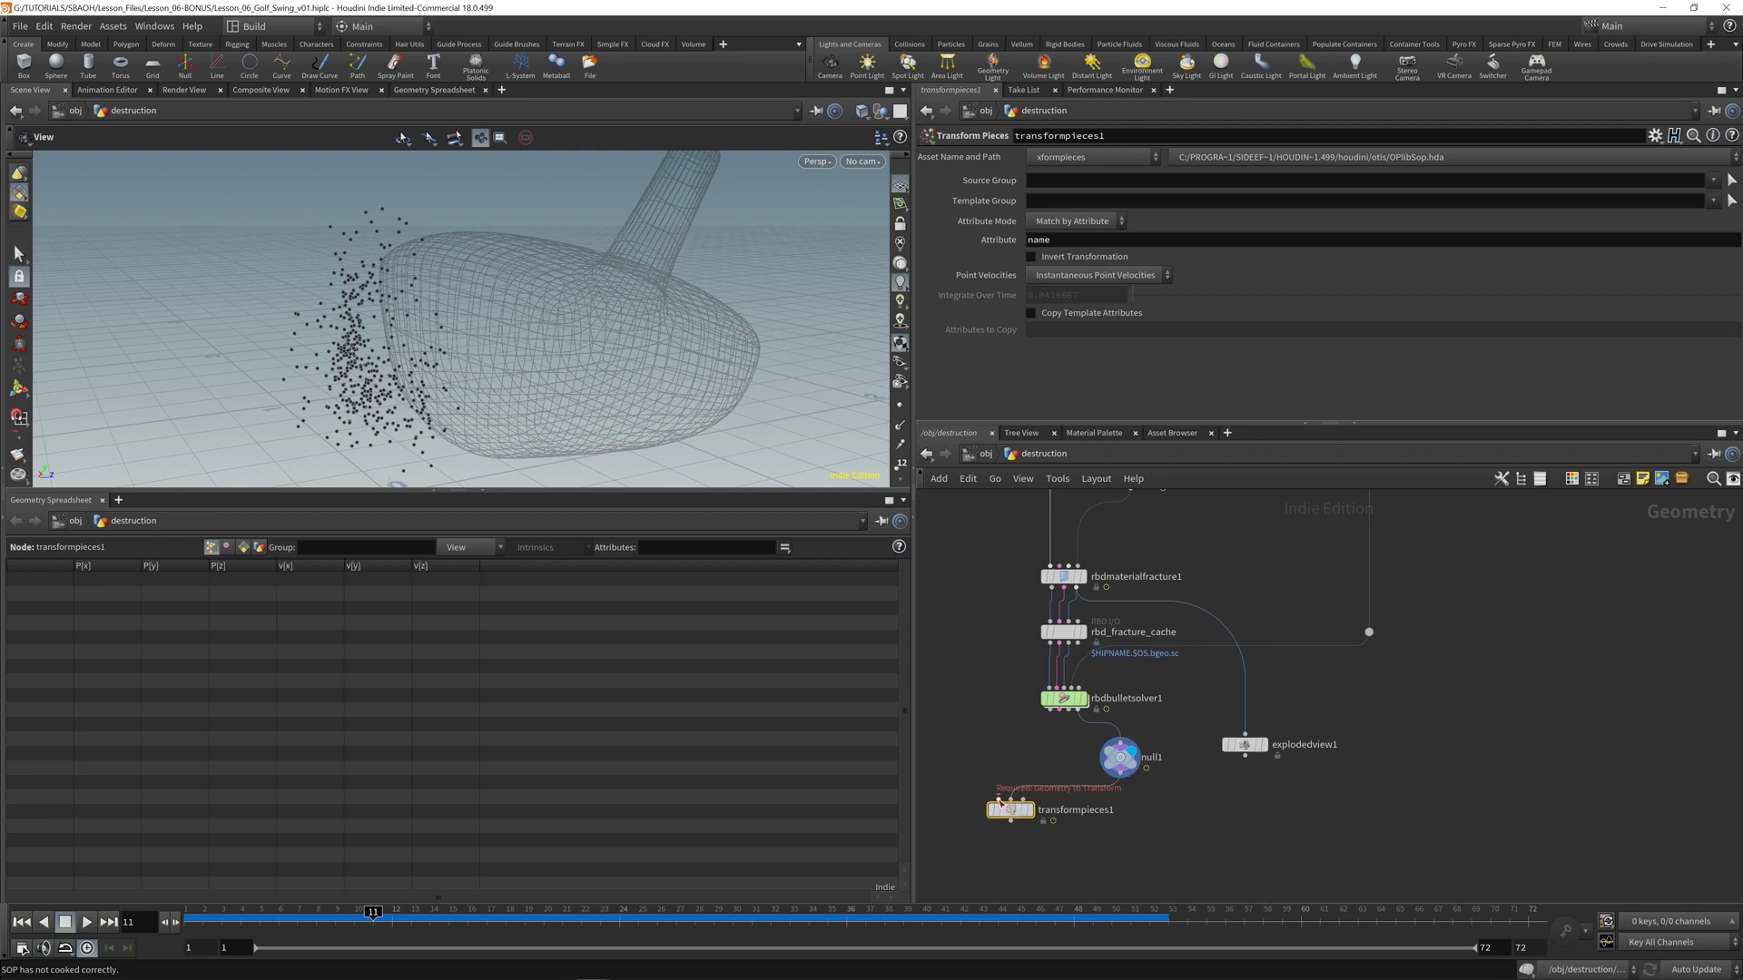
pyautogui.hotkey('ctrl', 's')
pyautogui.click(998, 799)
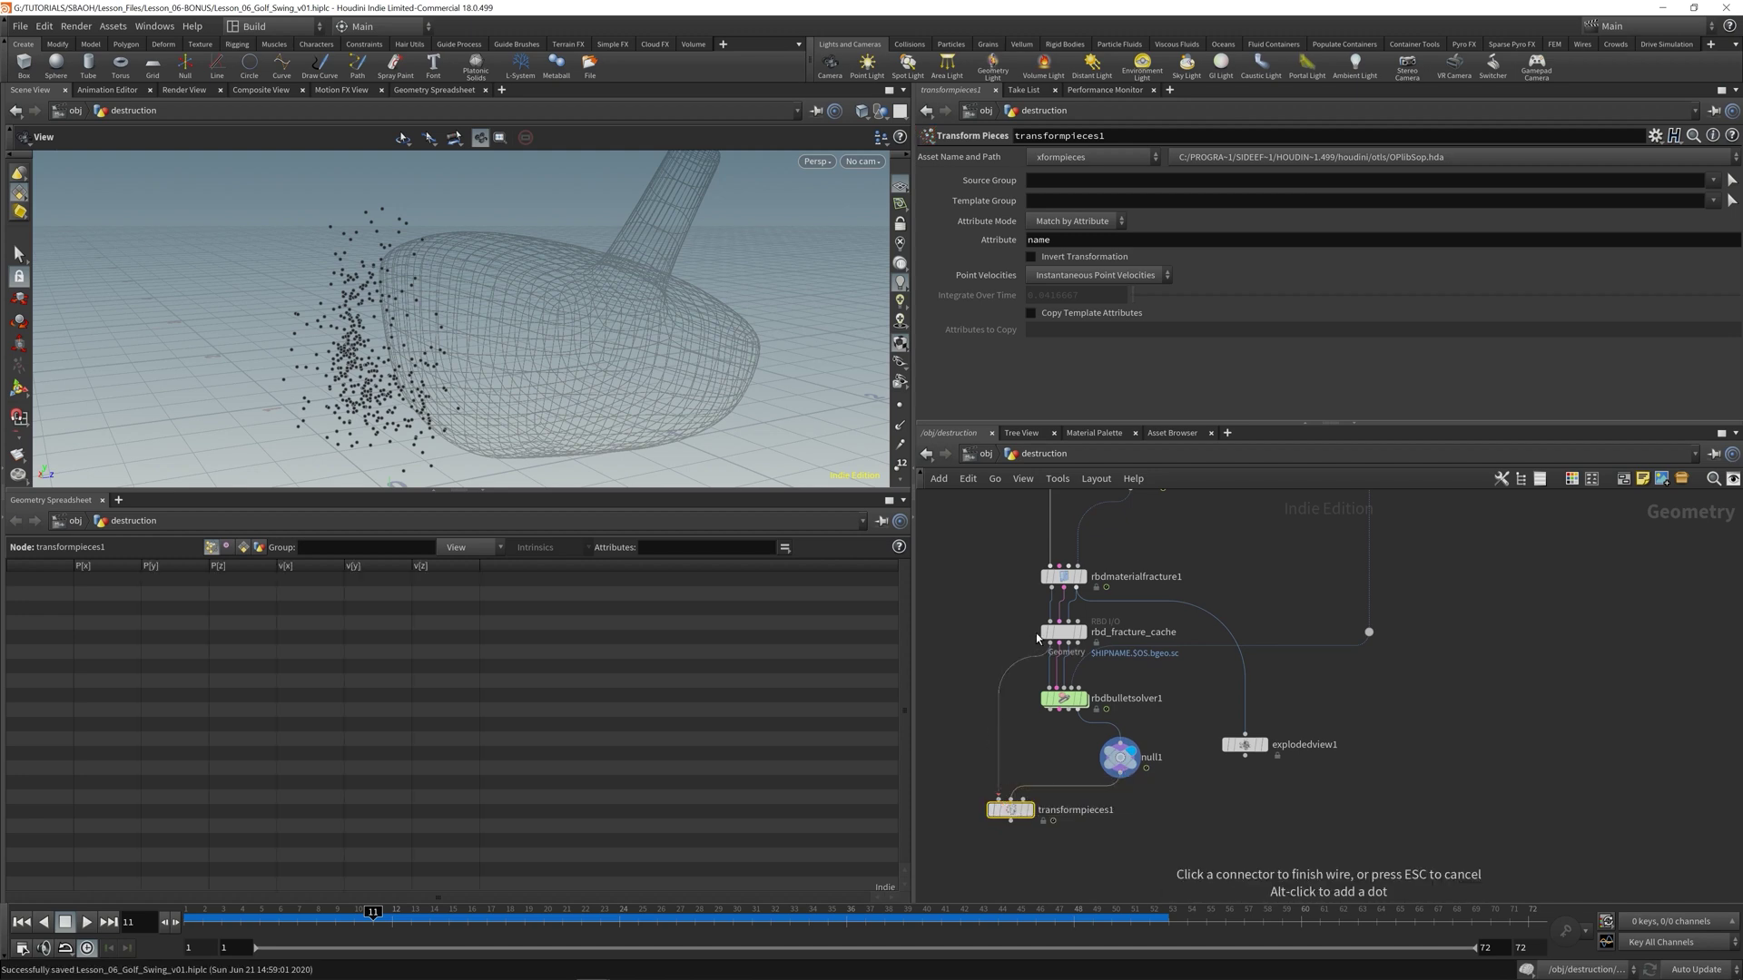
pyautogui.click(1051, 643)
# - Compare the intact ball of rbd_fracture_cache with the transformpieces1 result around frames 21 to 24
pyautogui.click(1088, 609)
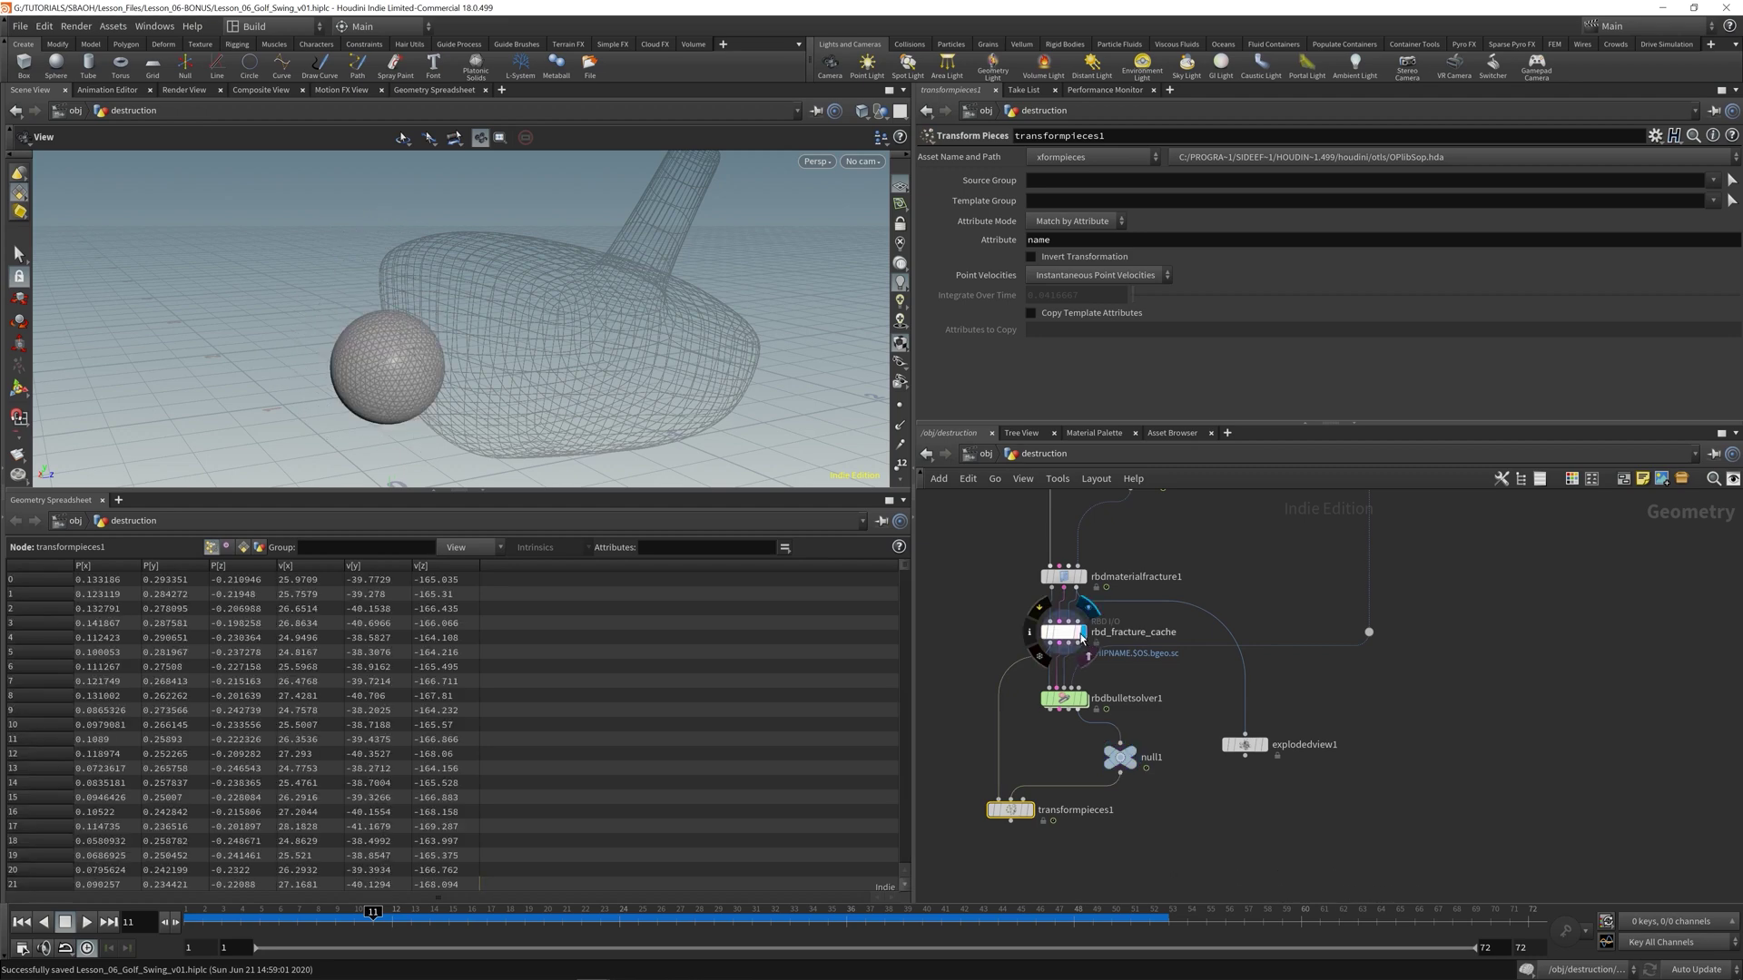
pyautogui.click(1066, 632)
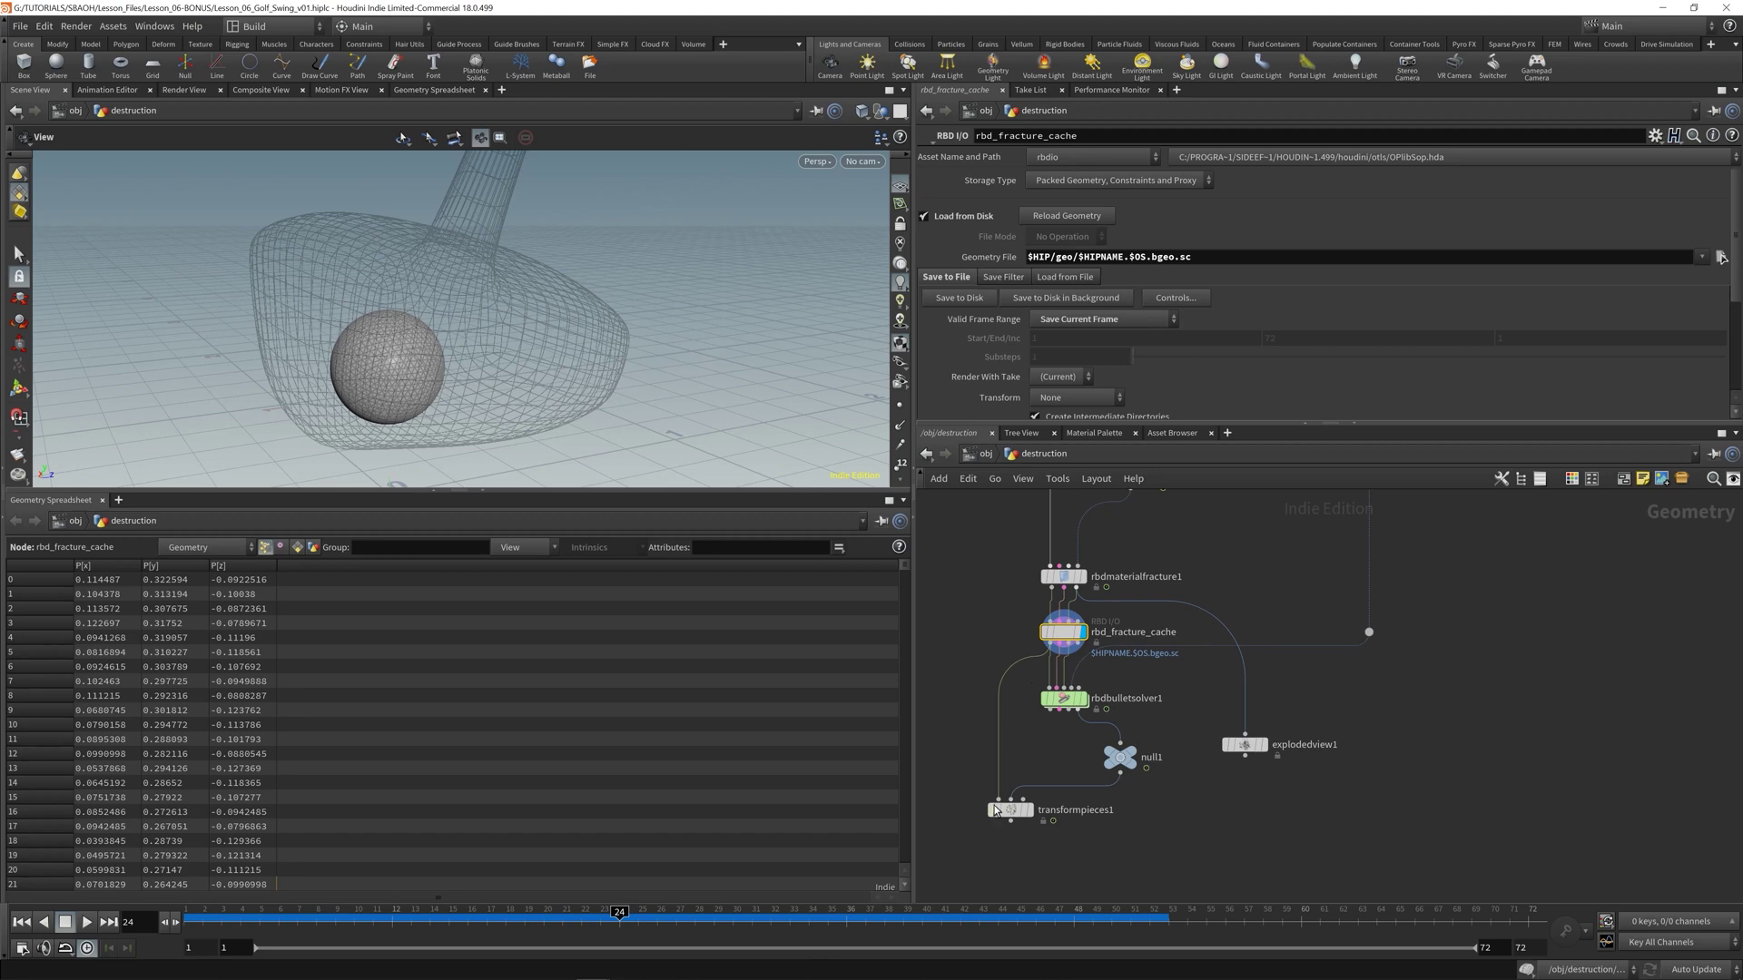
pyautogui.click(1029, 808)
pyautogui.moveTo(413, 373); pyautogui.dragTo(660, 281, button='middle')
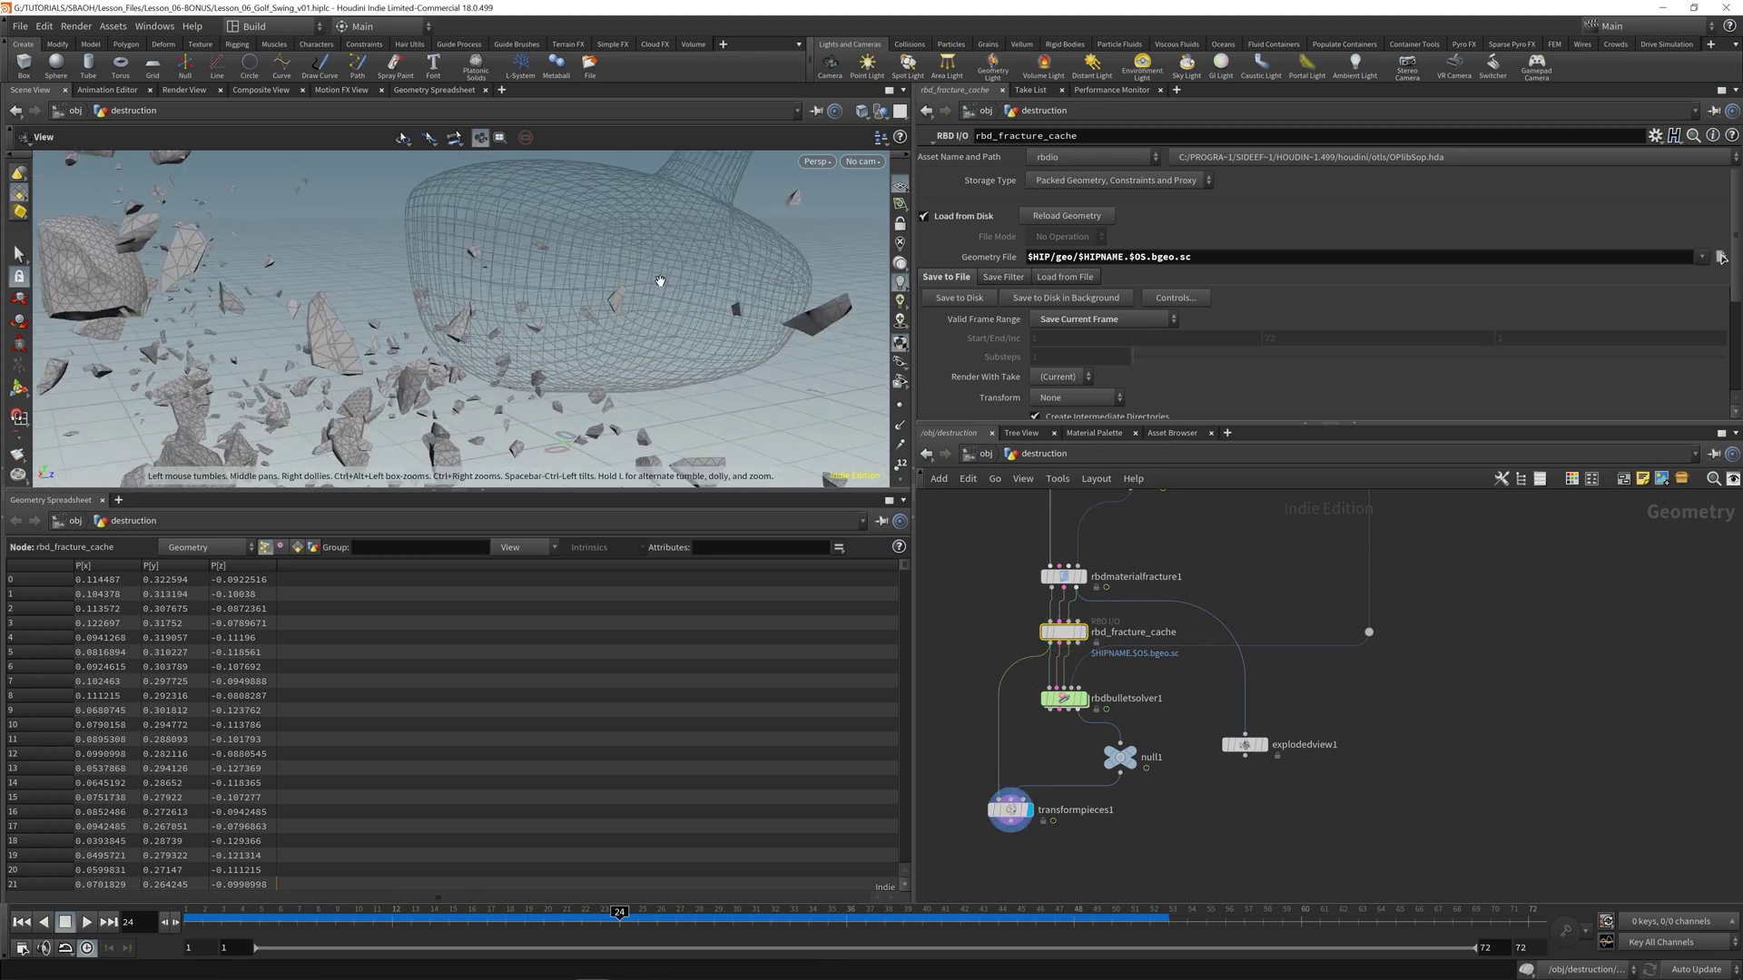
pyautogui.moveTo(660, 280); pyautogui.dragTo(390, 339, button='right')
pyautogui.moveTo(390, 339); pyautogui.dragTo(444, 349)
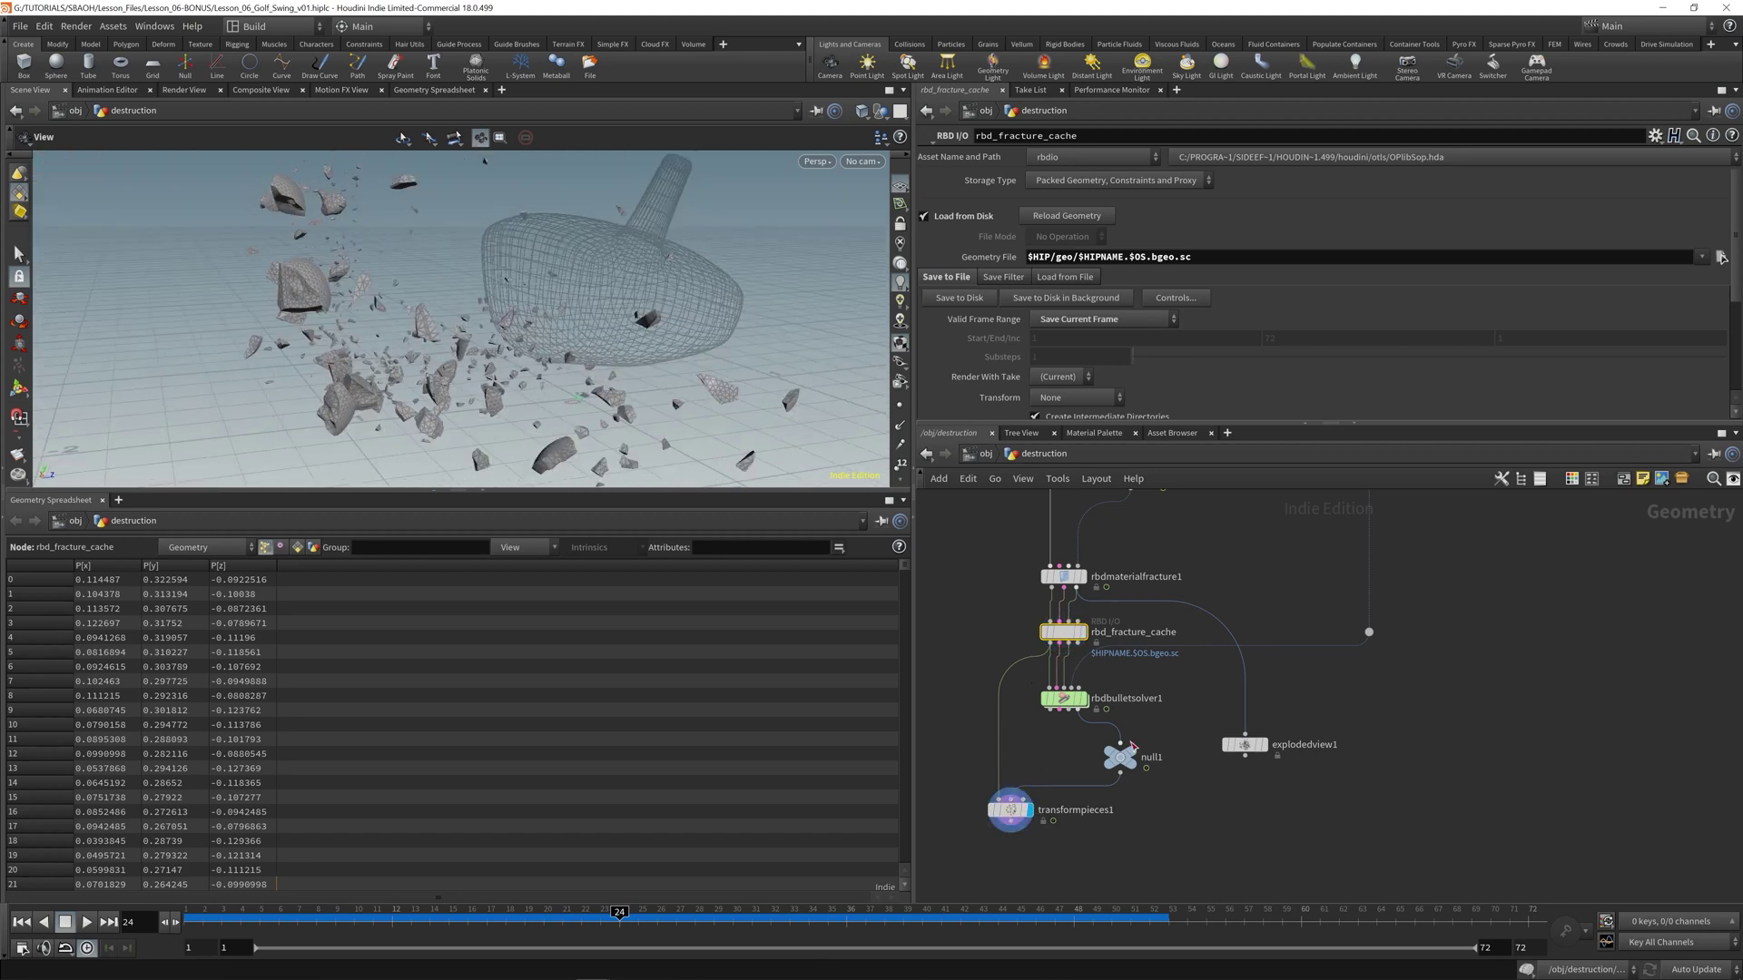
pyautogui.click(1131, 751)
pyautogui.click(1026, 809)
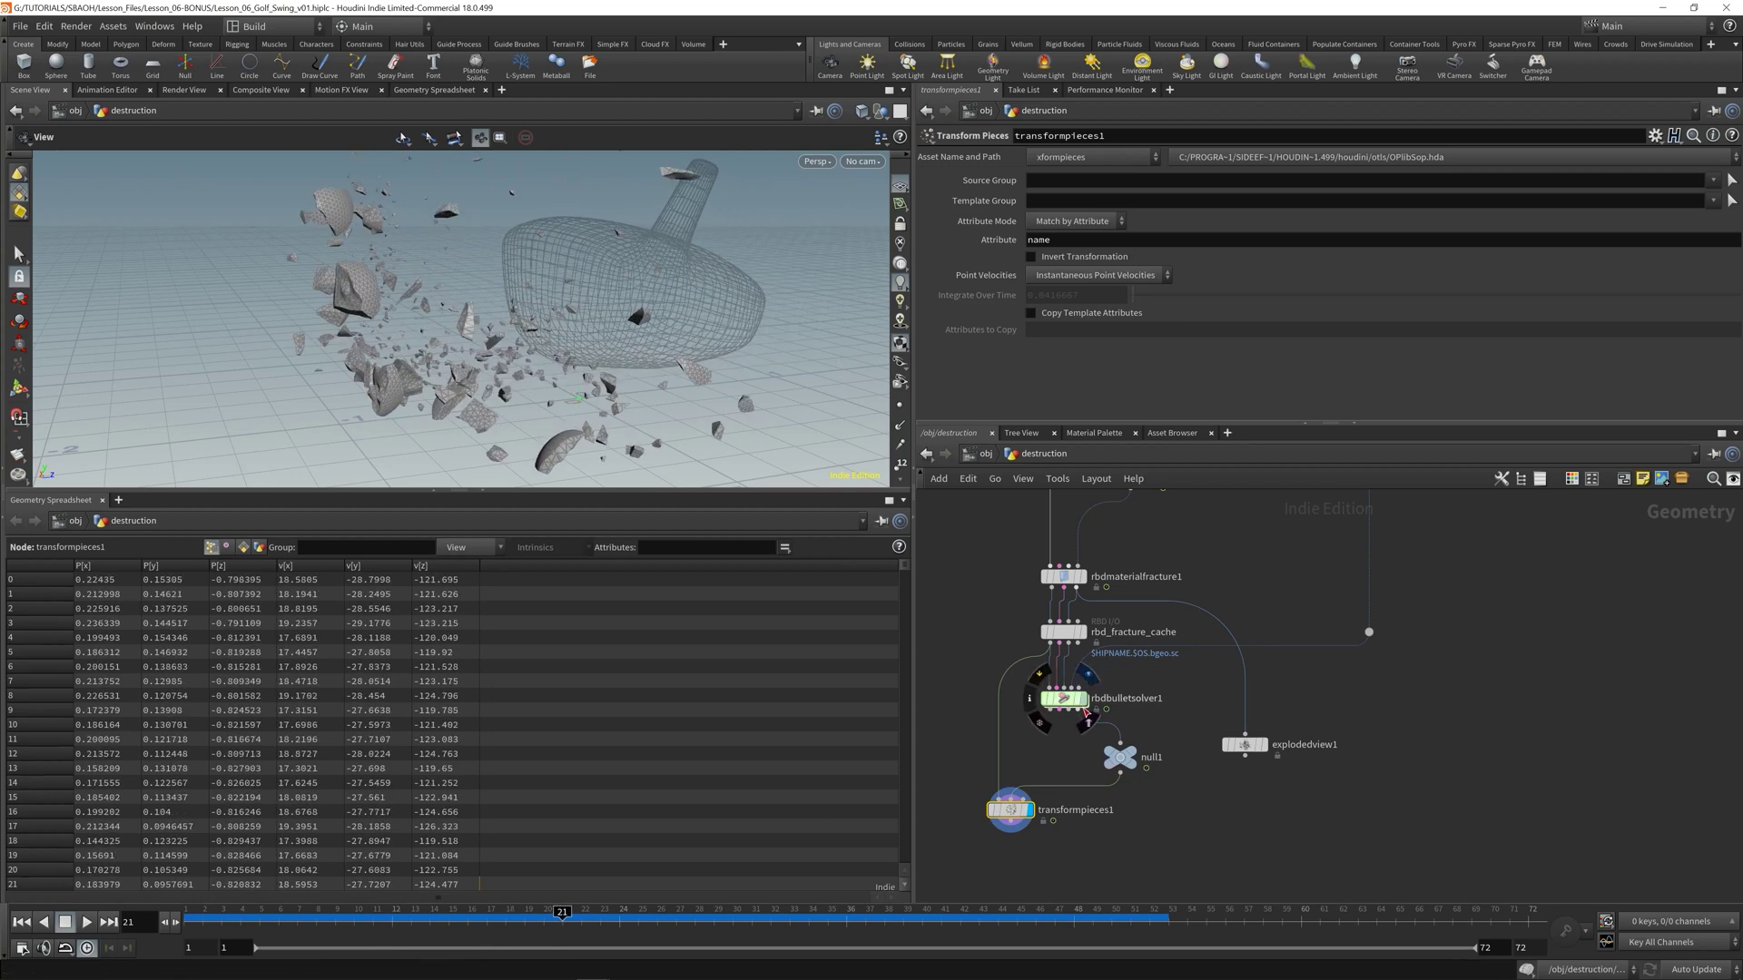
# - Move transformpieces1 aside, add a File Cache node below null1 and wire null1's output into it
pyautogui.moveTo(1018, 814)
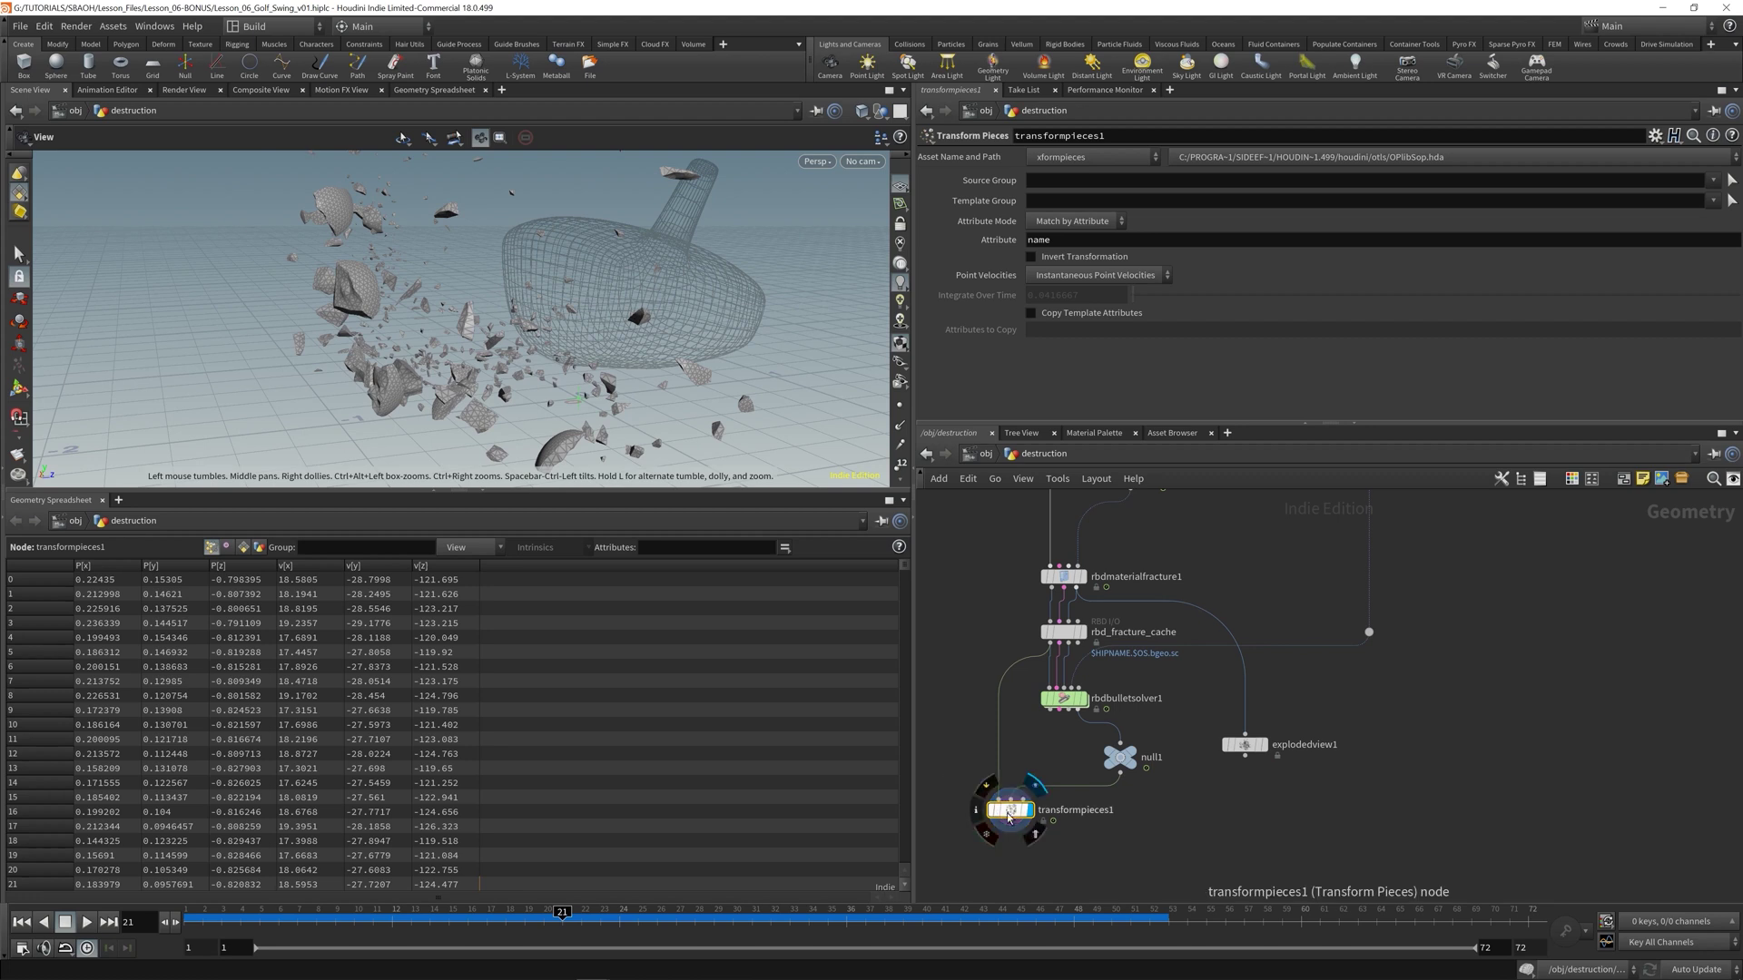
pyautogui.moveTo(1009, 810); pyautogui.dragTo(1000, 826)
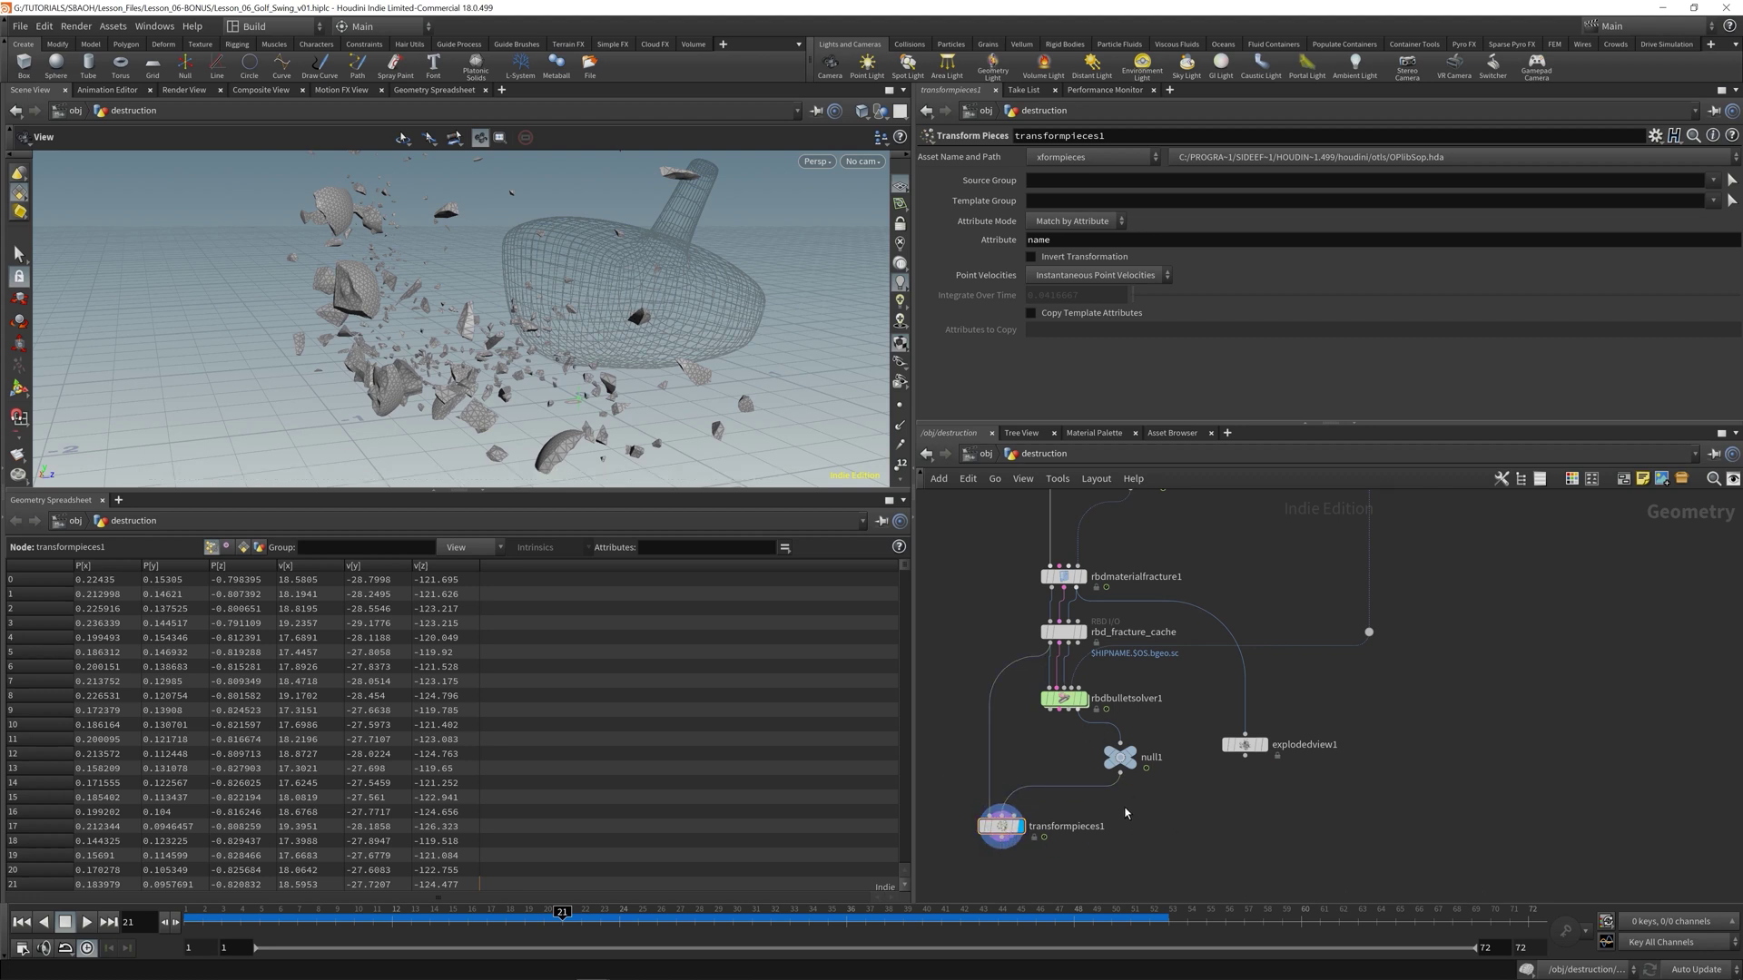
pyautogui.press('Tab')
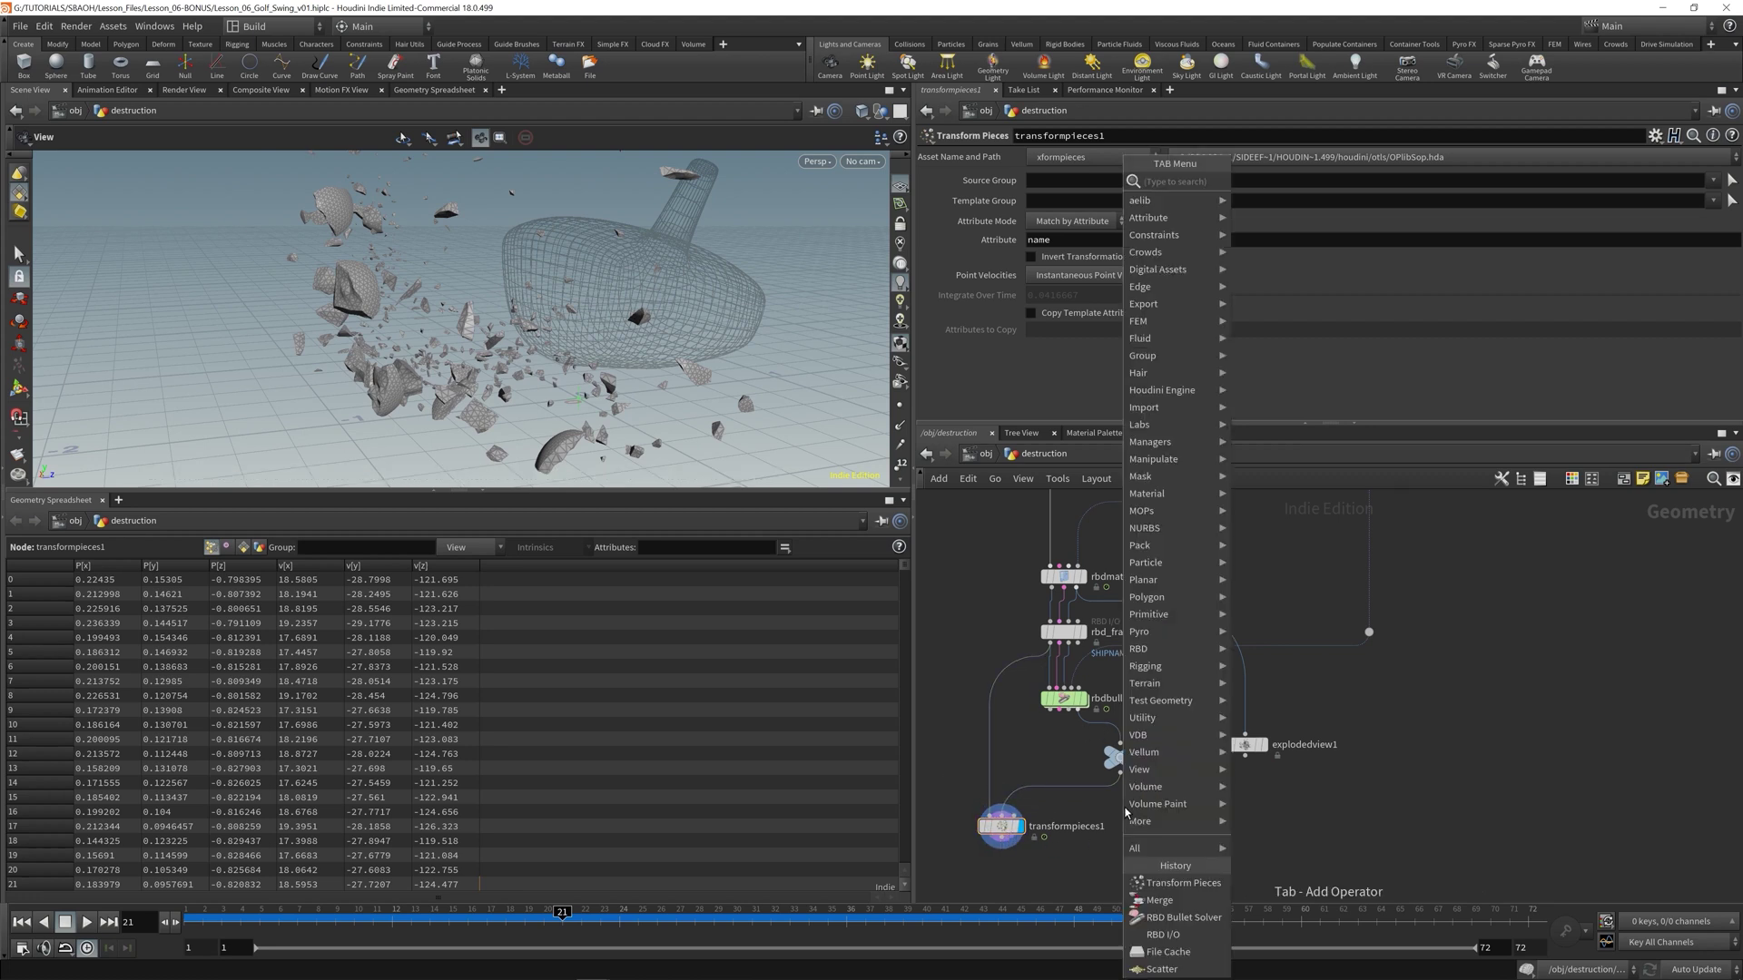
pyautogui.write('filecac')
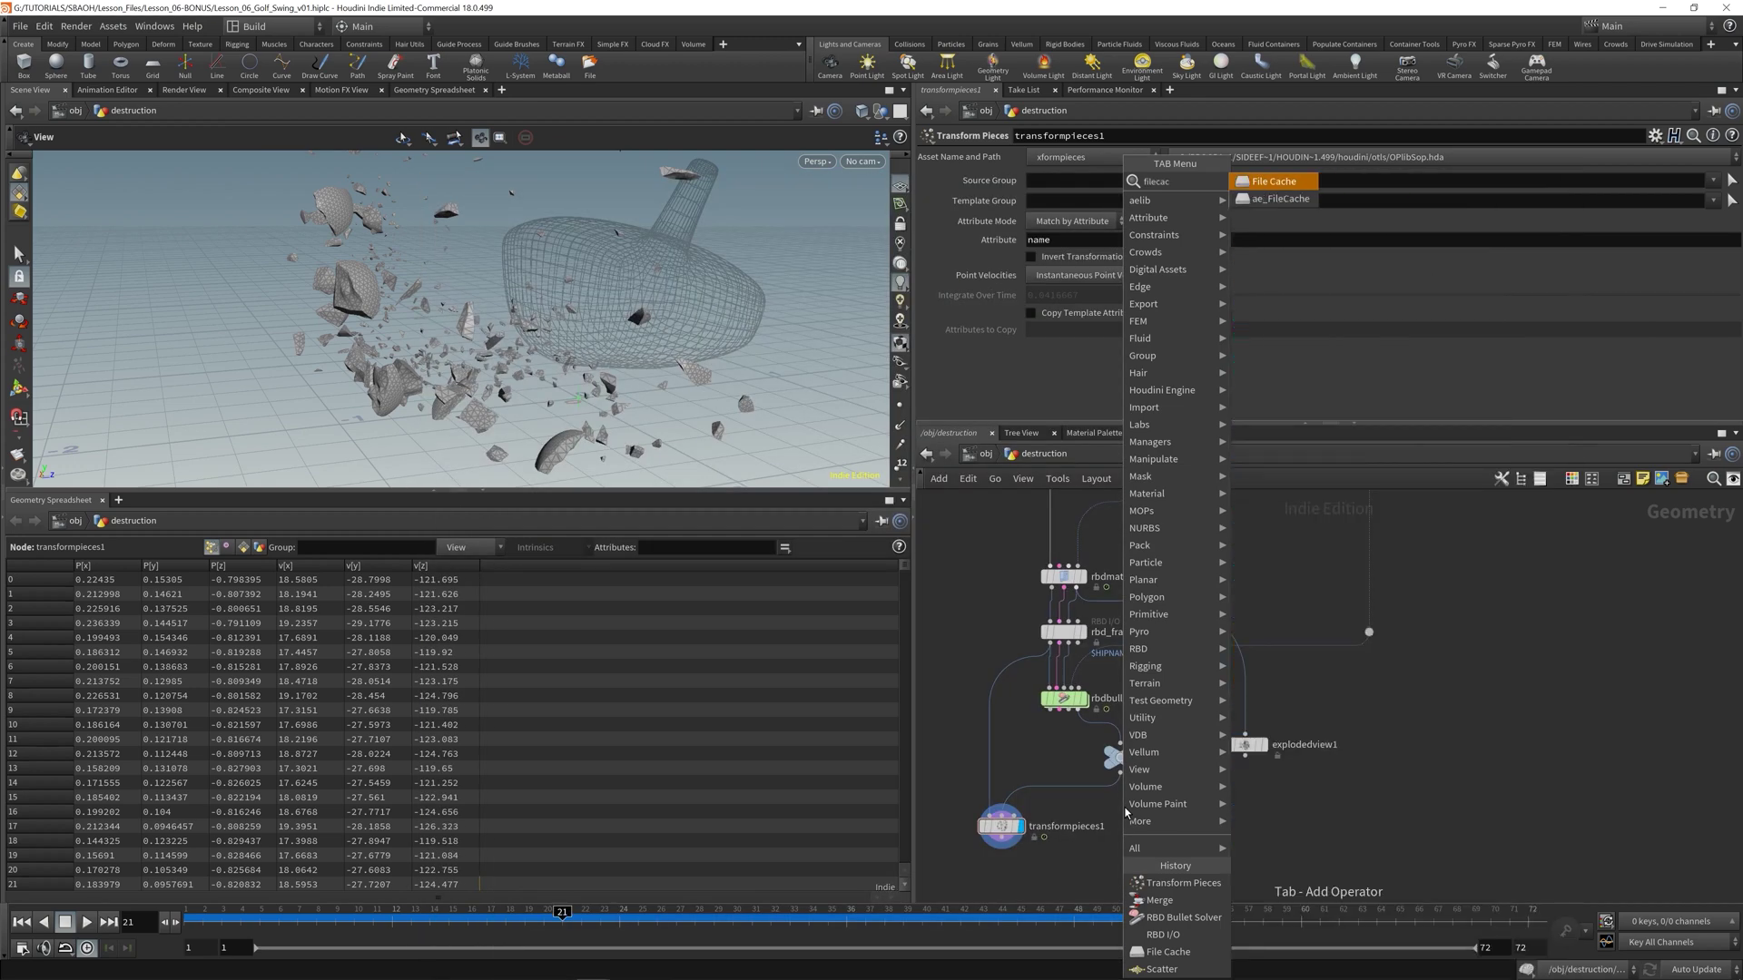
pyautogui.press('Return')
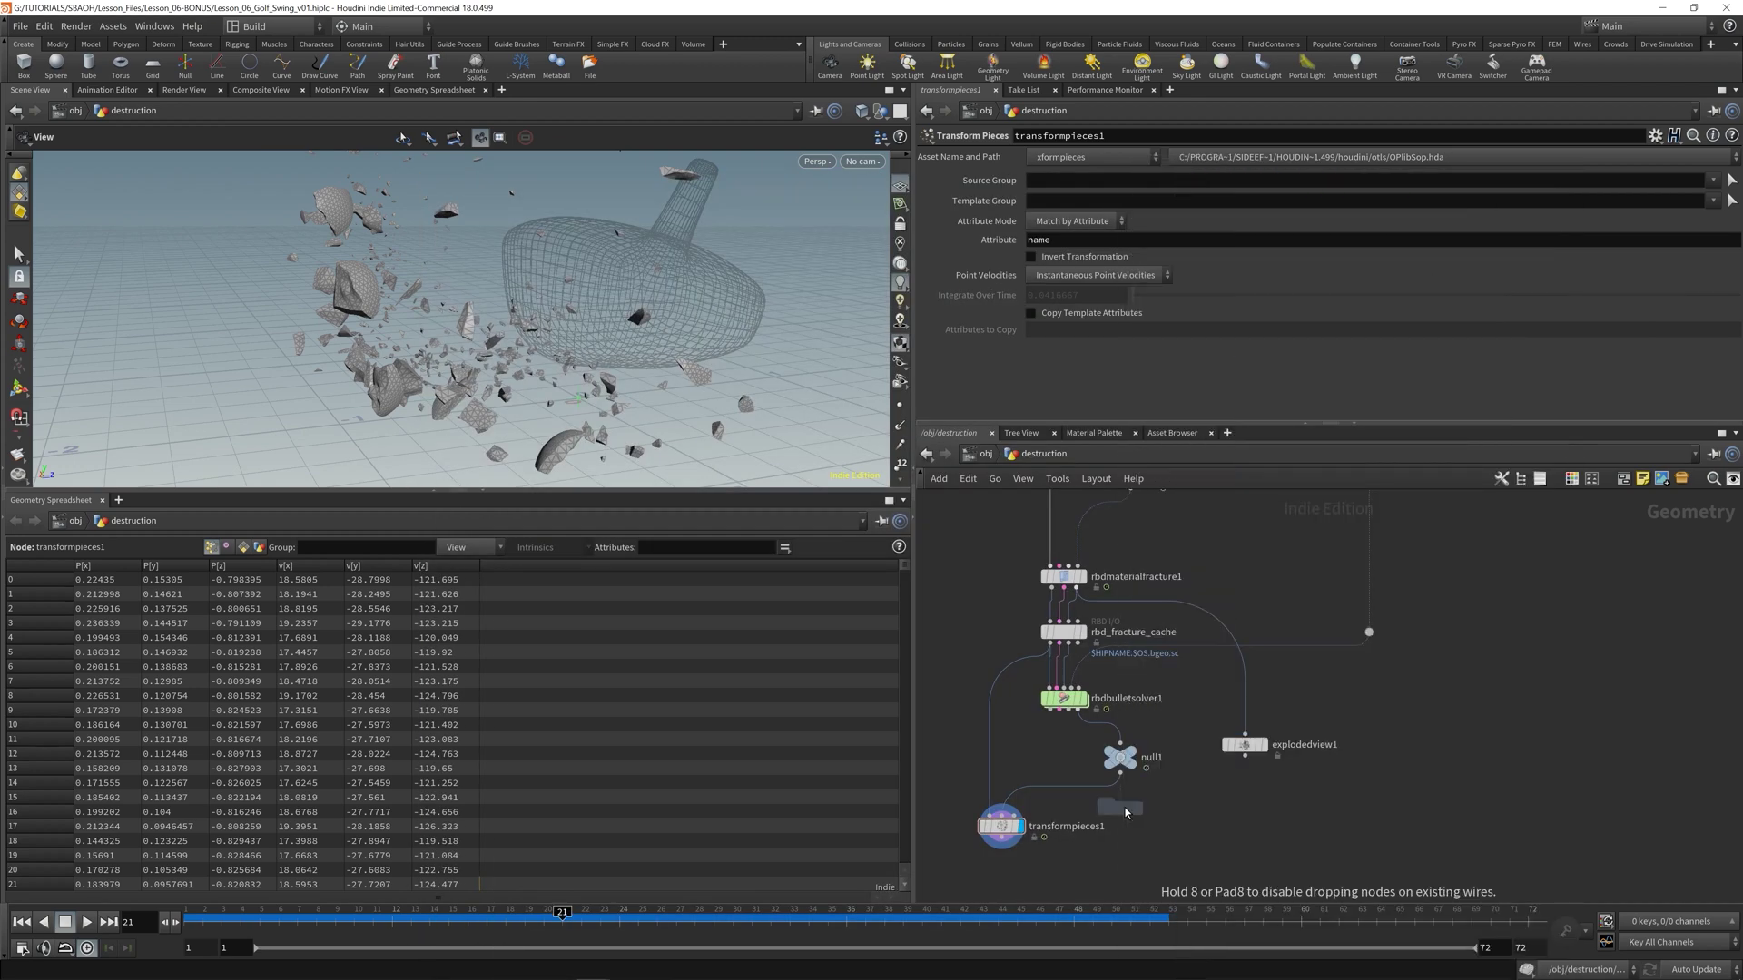
pyautogui.click(1126, 812)
pyautogui.click(1064, 632)
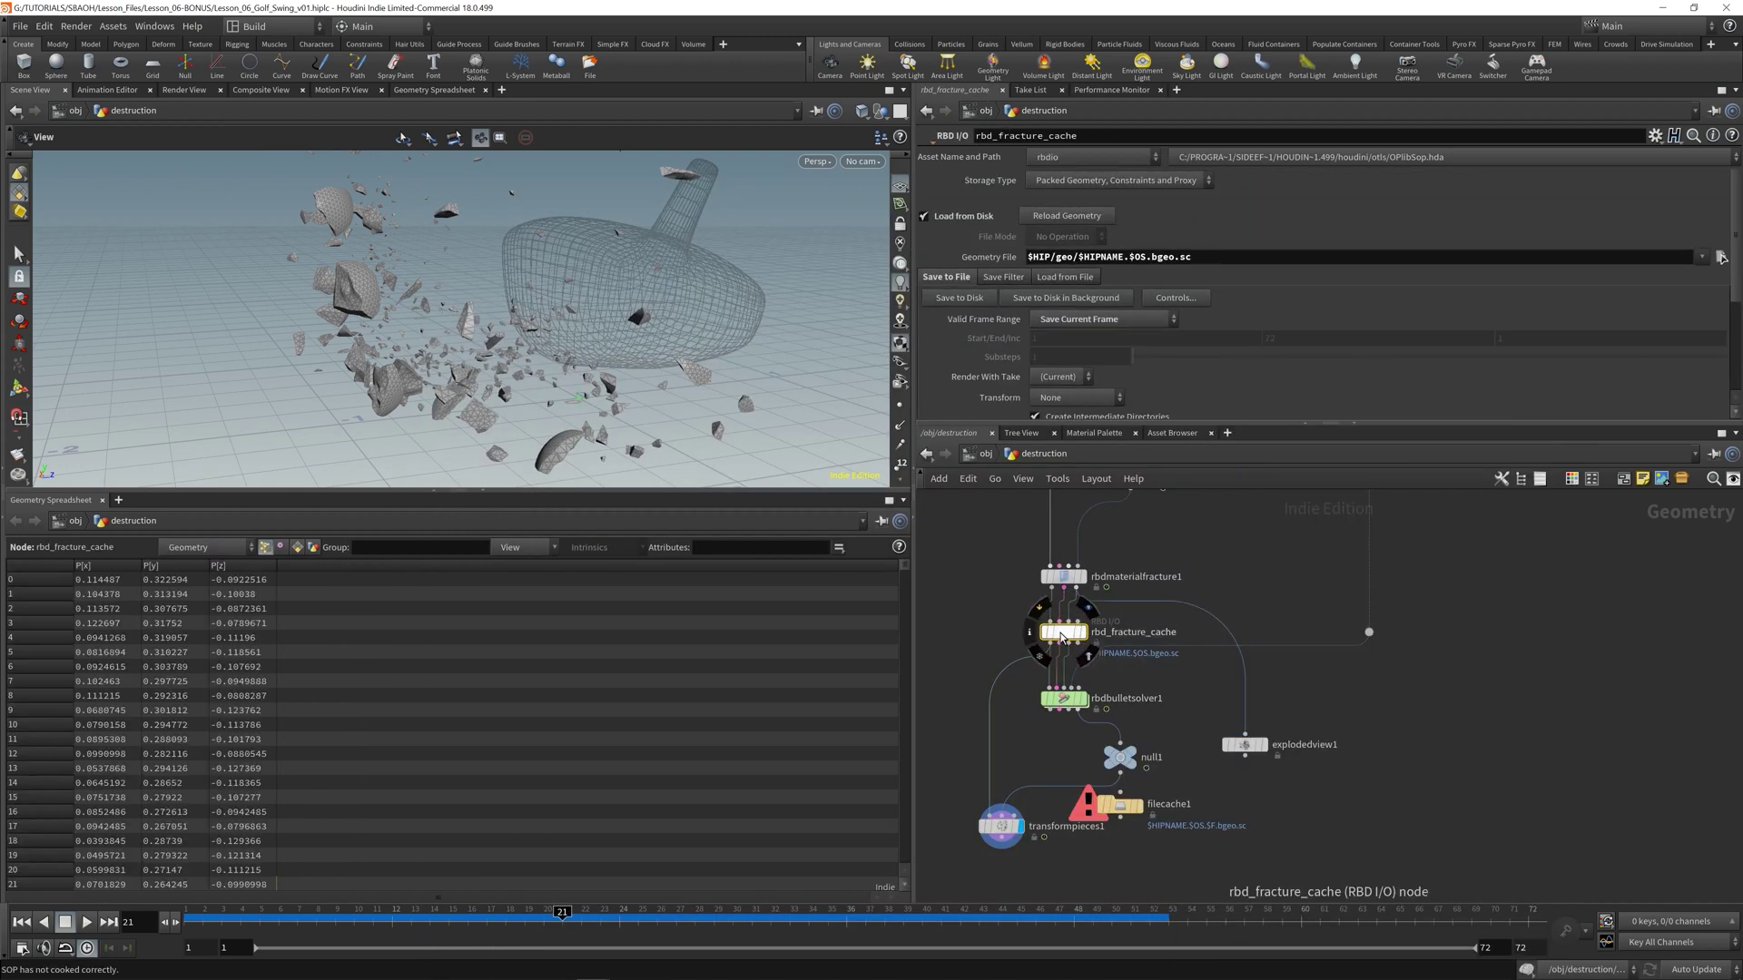
pyautogui.click(1122, 806)
pyautogui.moveTo(1122, 795); pyautogui.dragTo(1119, 770)
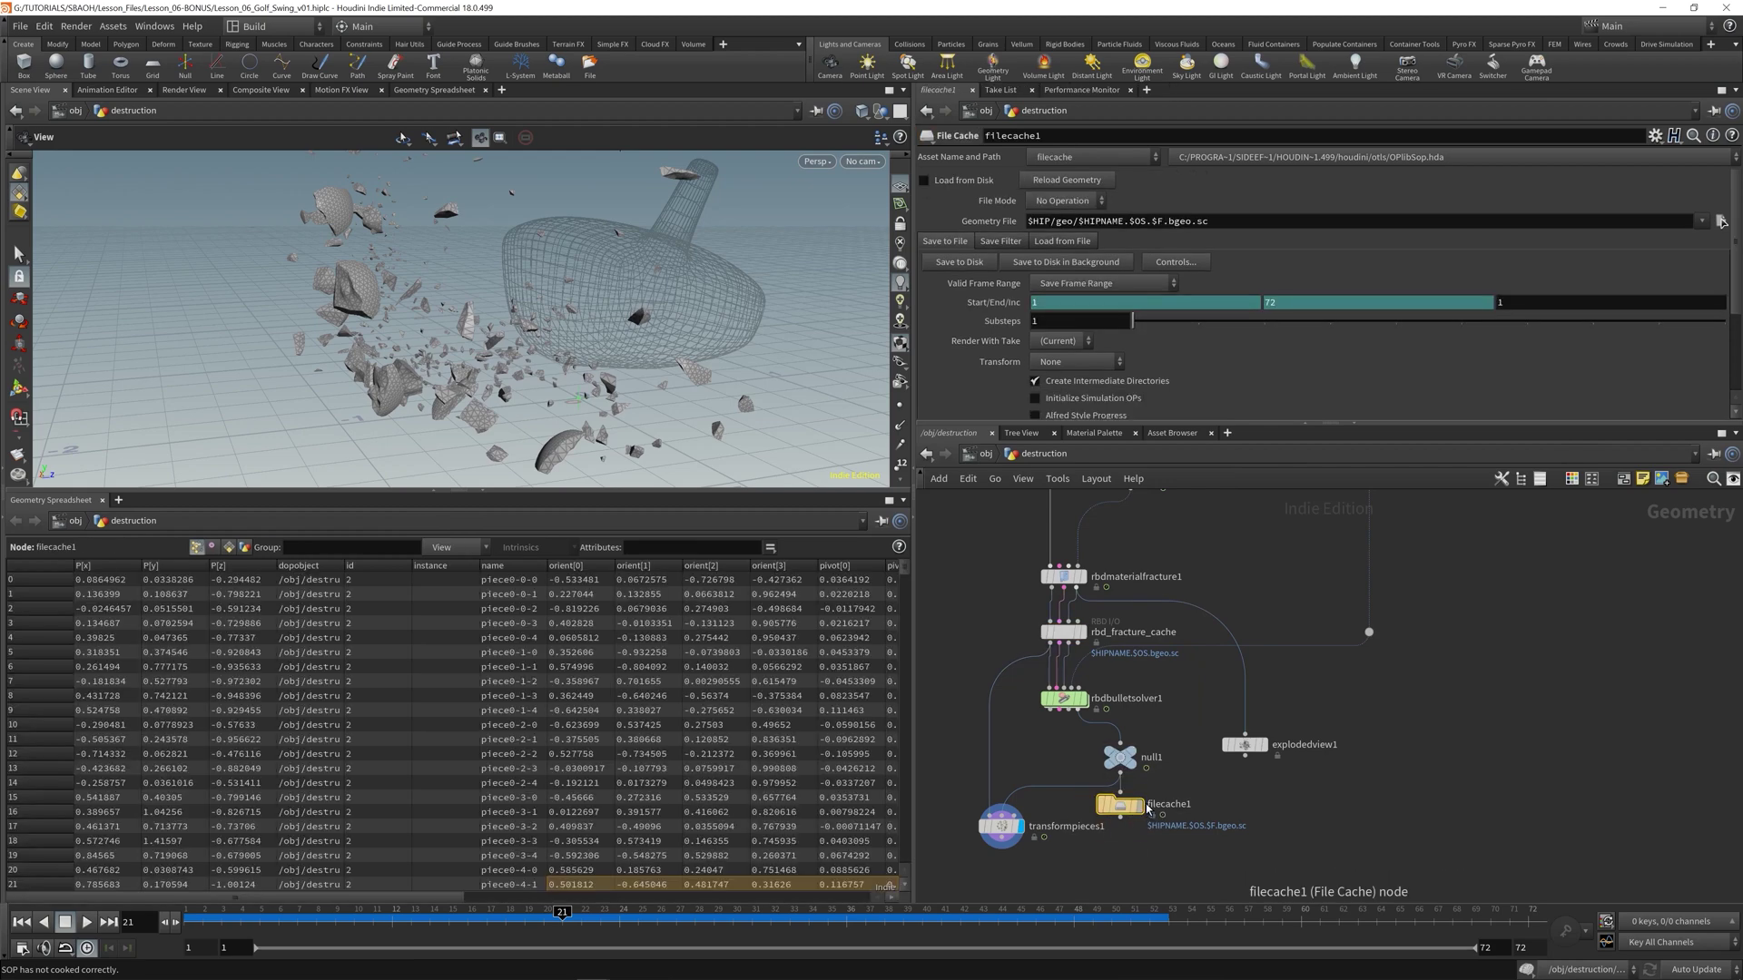
# - Display the File Cache node and rename it rbd_sim_points
pyautogui.click(1140, 805)
pyautogui.doubleClick(1182, 806)
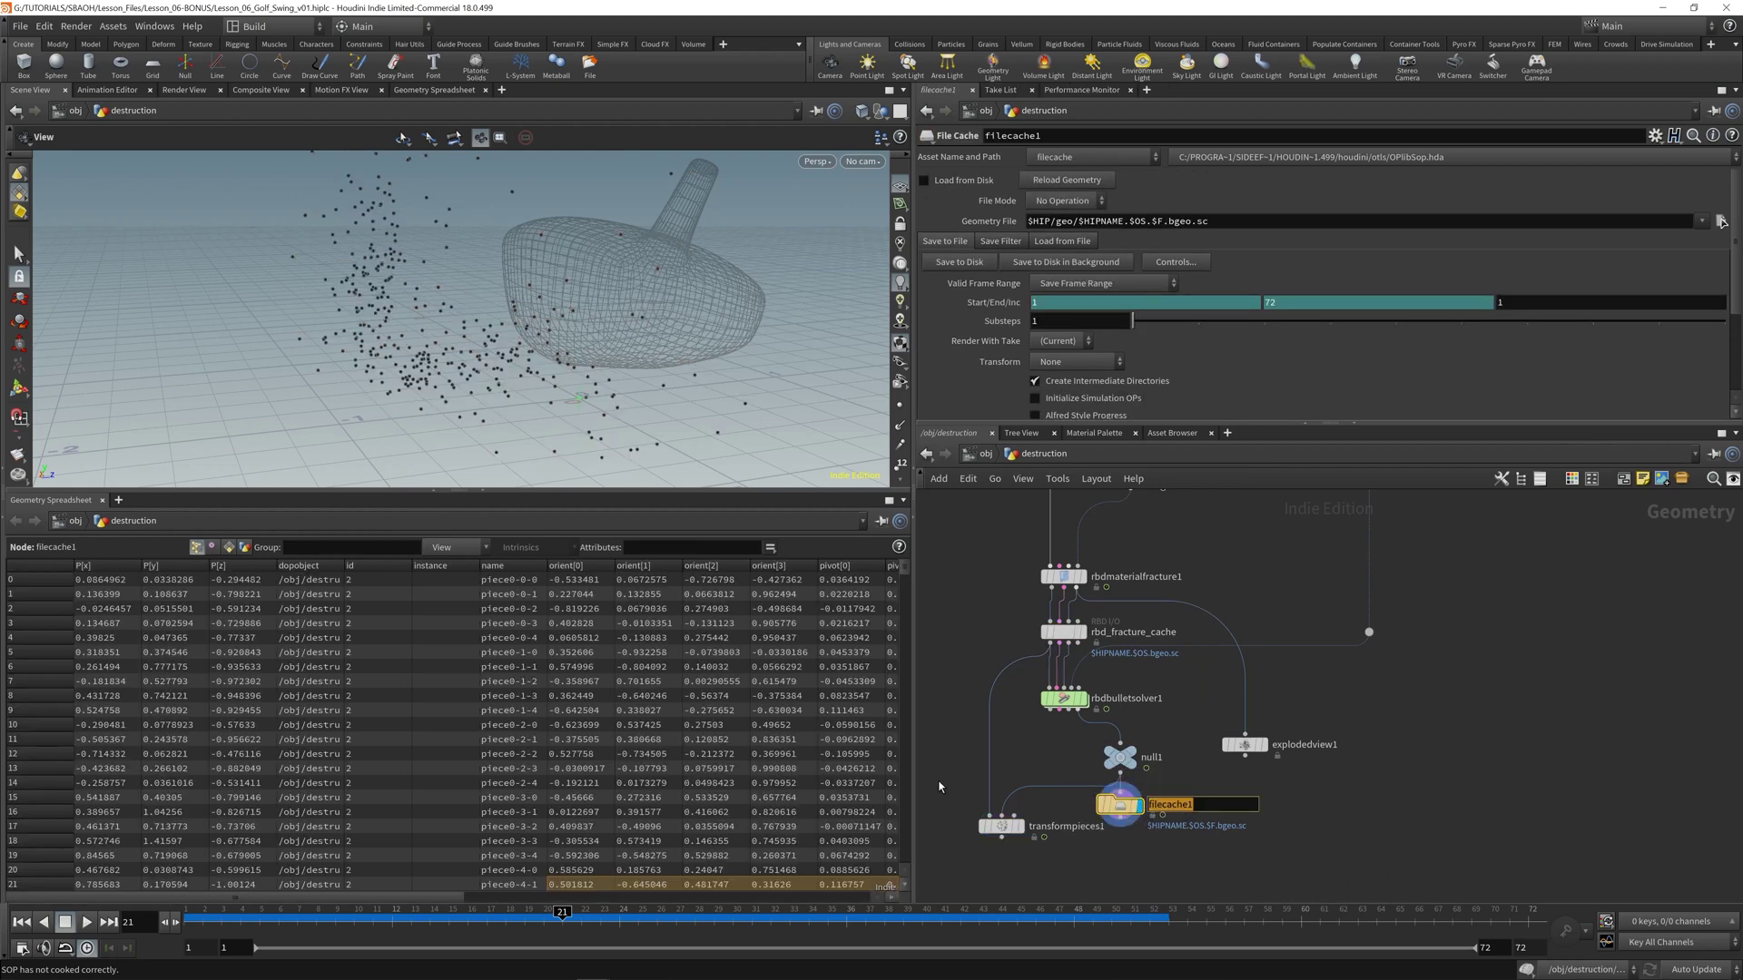
pyautogui.write('rbd_sim_points')
pyautogui.press('Return')
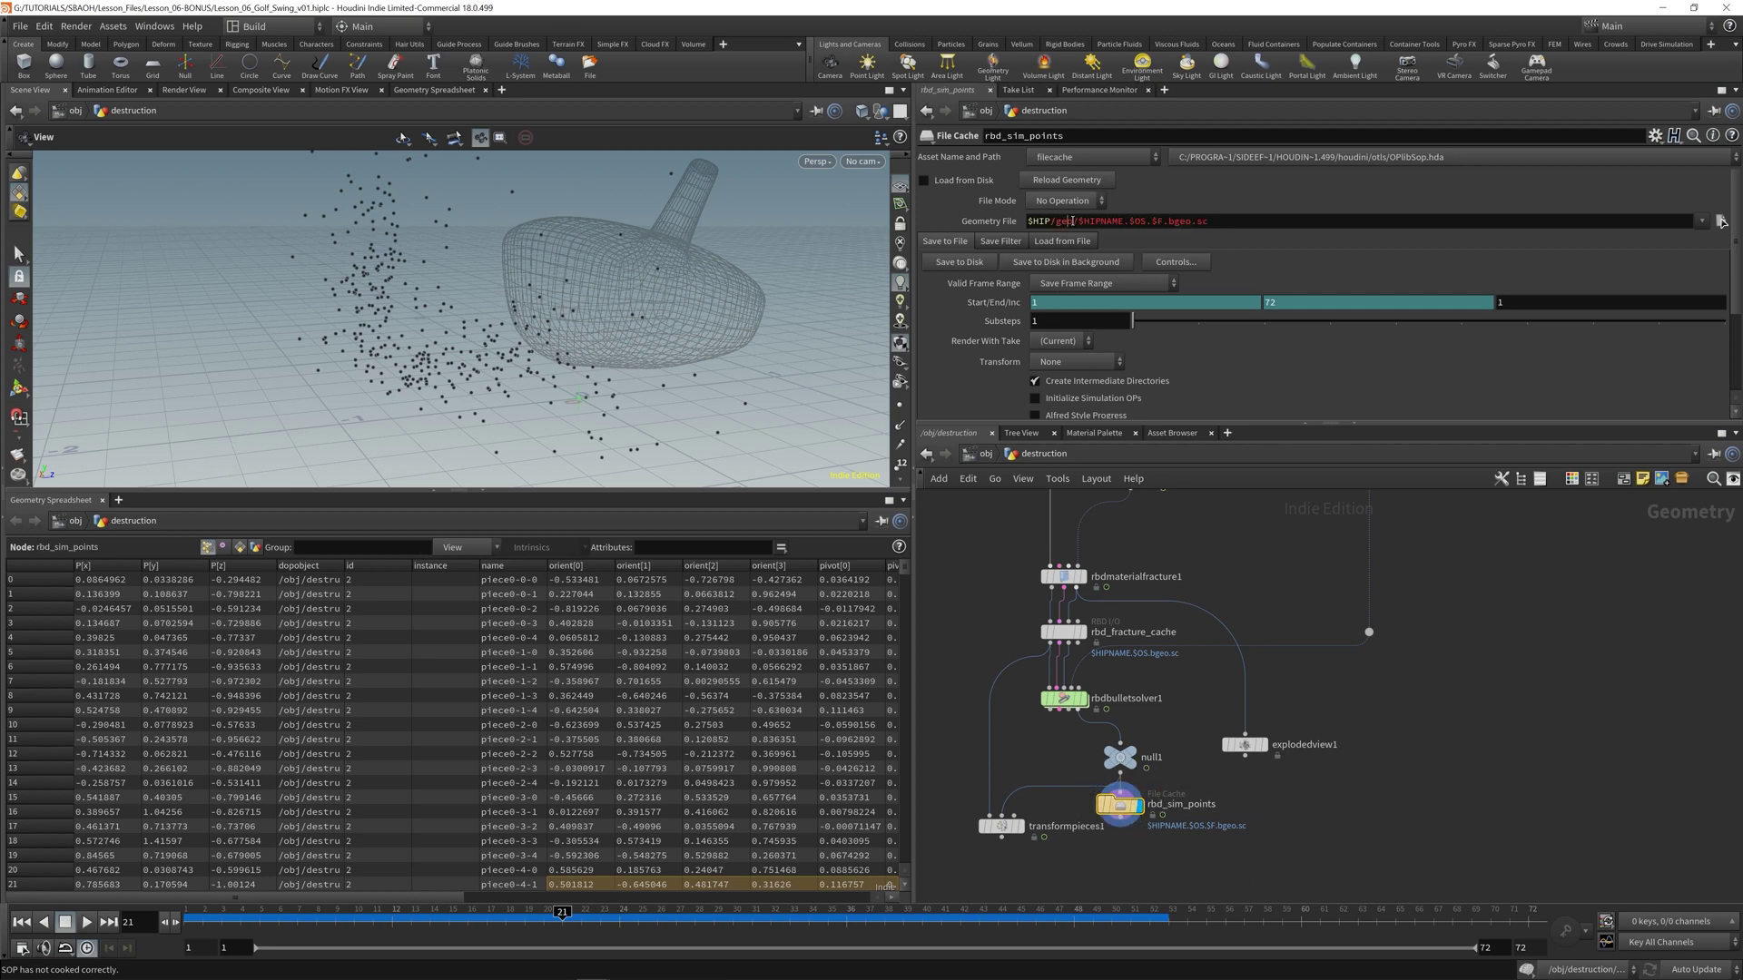
# - Set rbd_sim_points' geometry file to $HIP/cache/$OS/$HIPNAME/$HIPNAME.$OS.$F.bgeo.sc, save the scene and cache the frame range to disk
pyautogui.click(1059, 220)
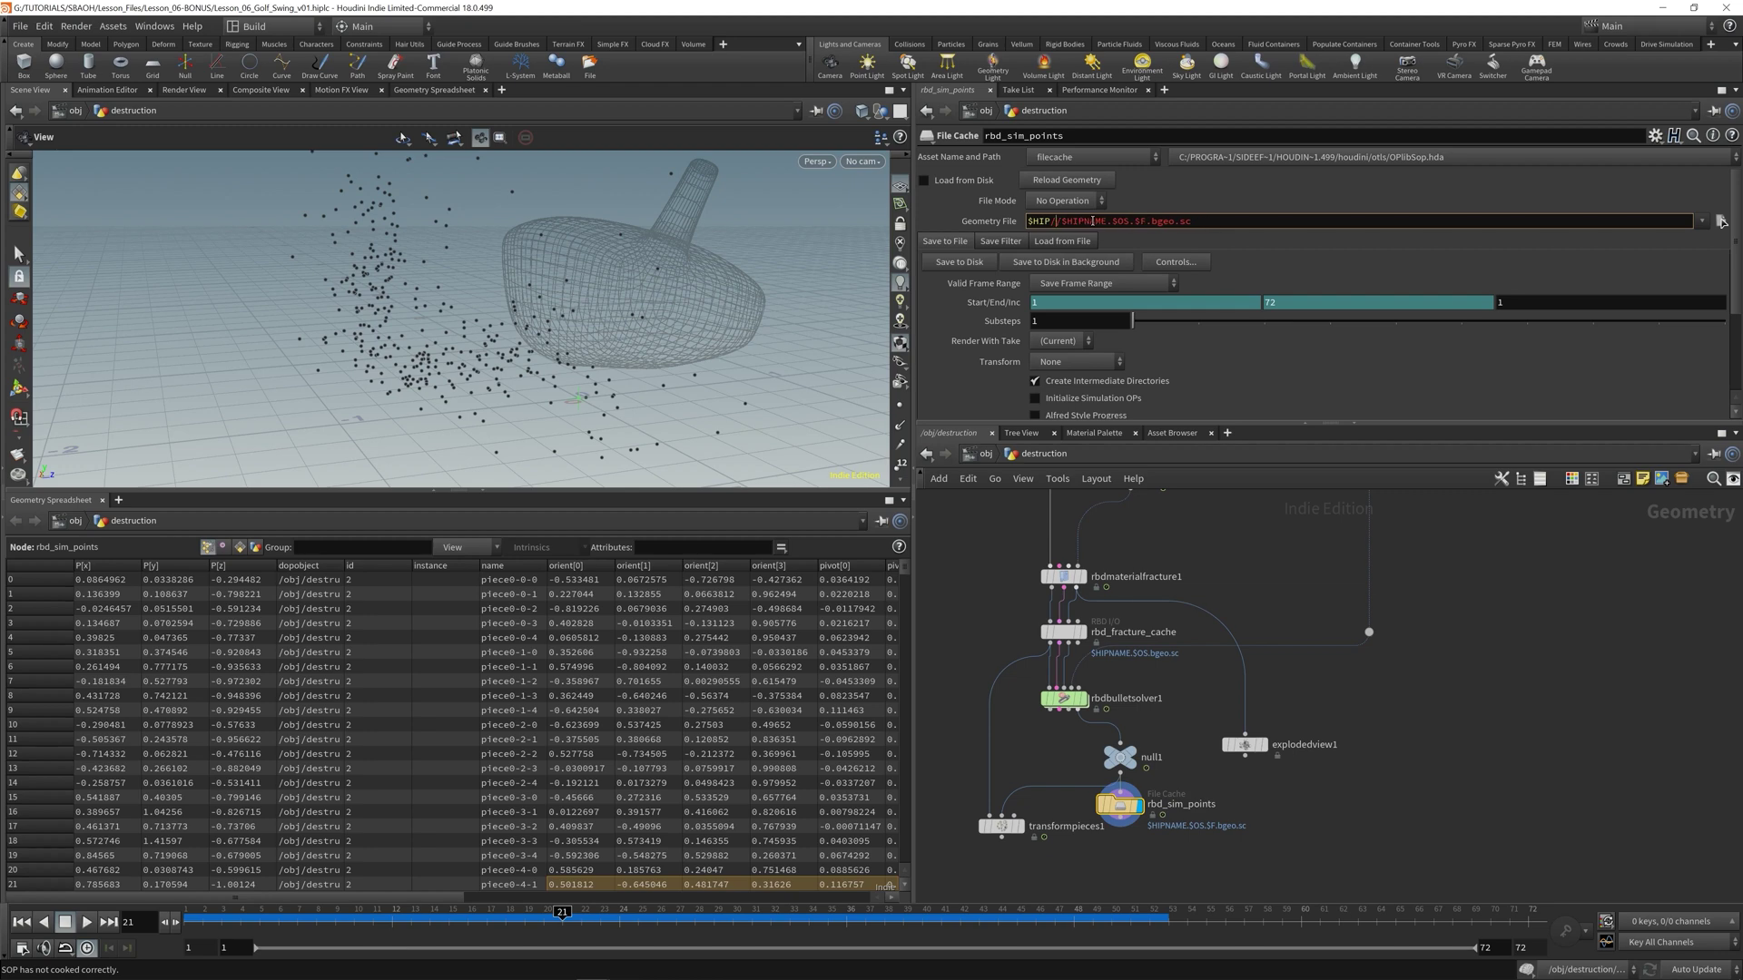
pyautogui.write('cache')
pyautogui.hotkey('ctrl', 's')
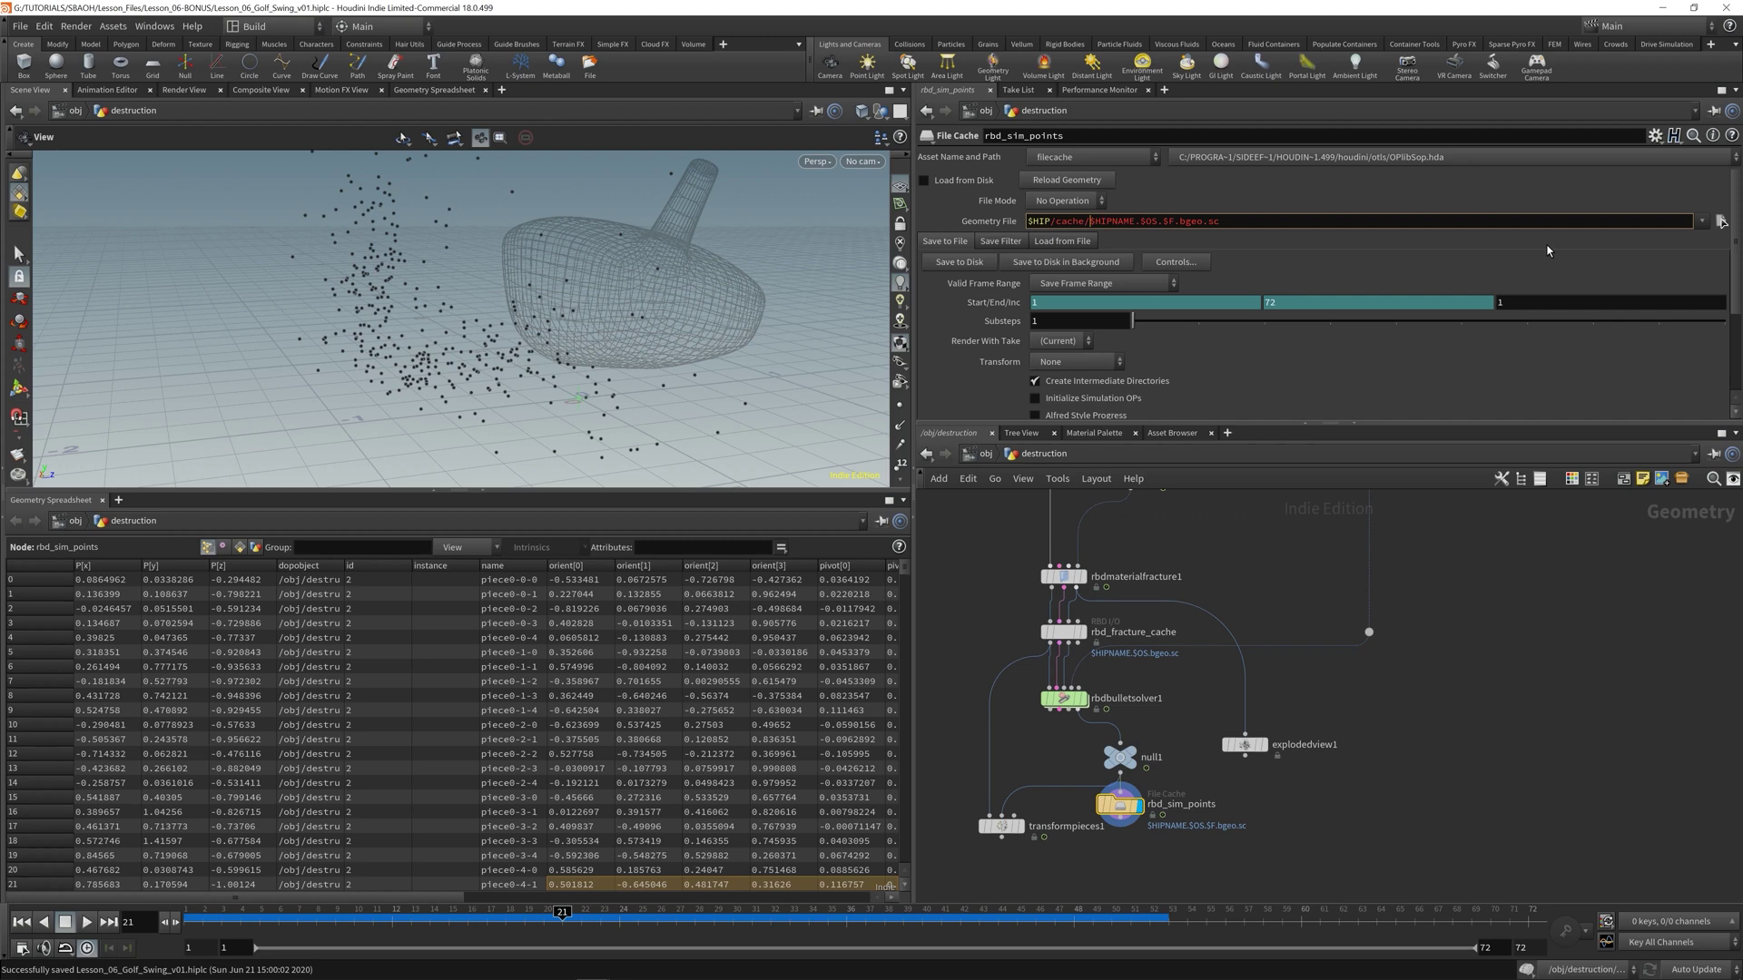
pyautogui.write('$OS/$HIPN')
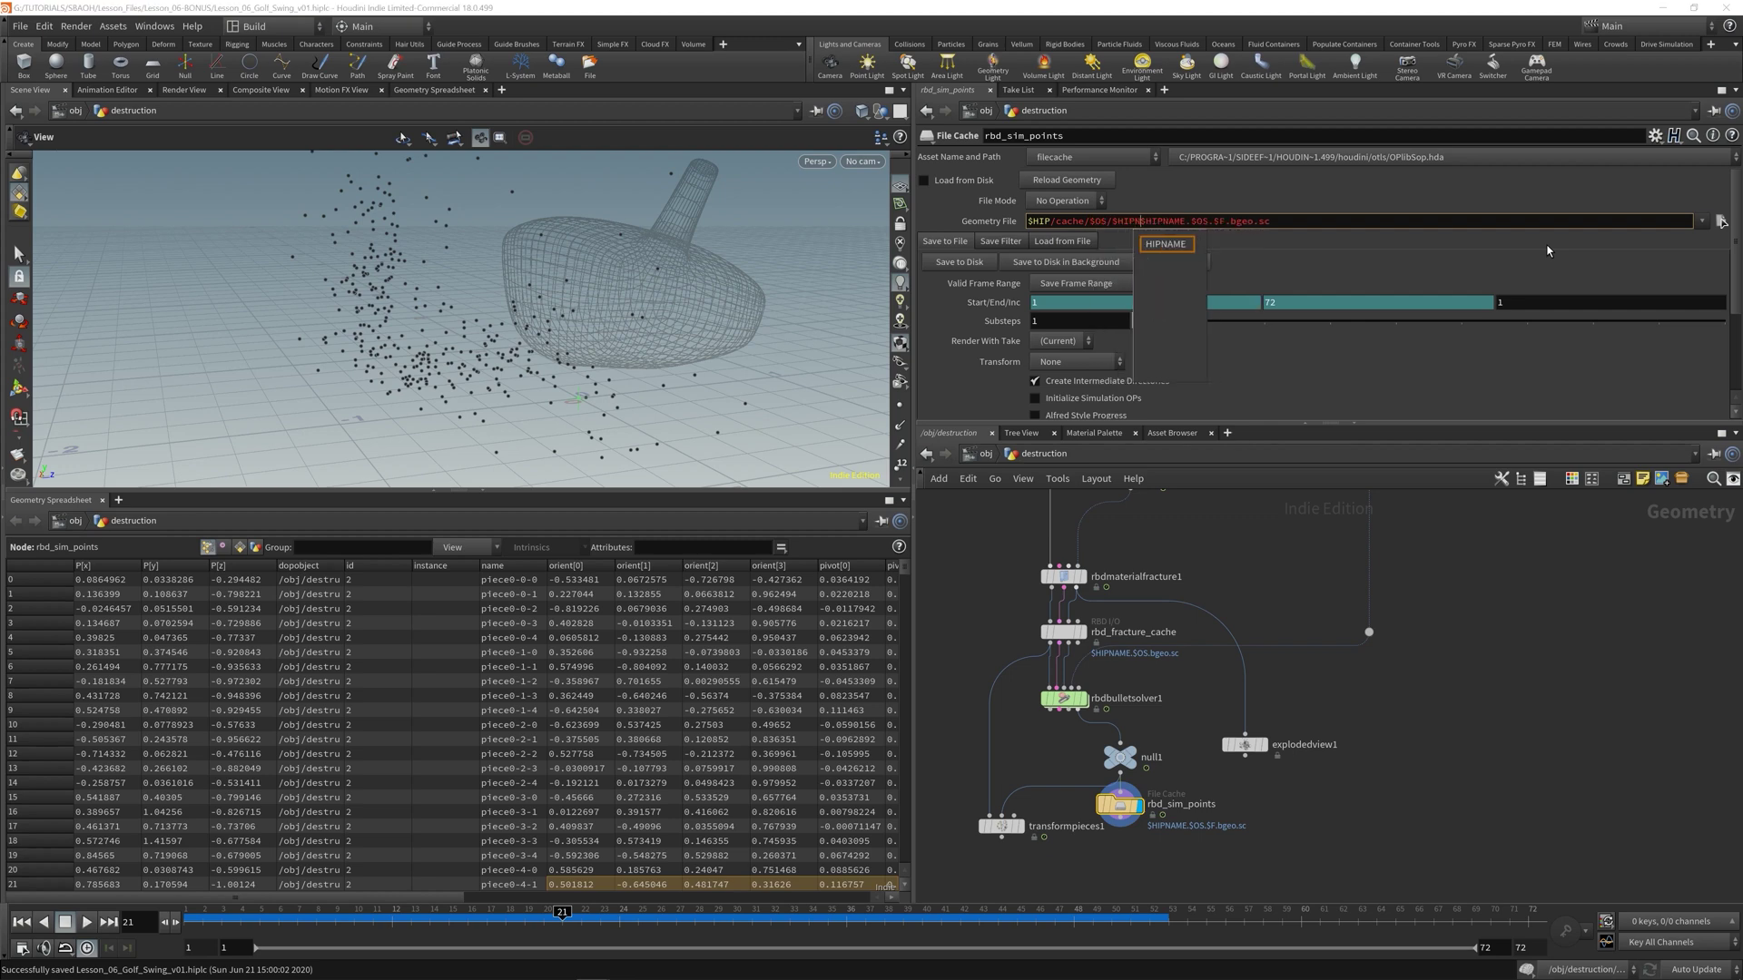
pyautogui.write('AME/')
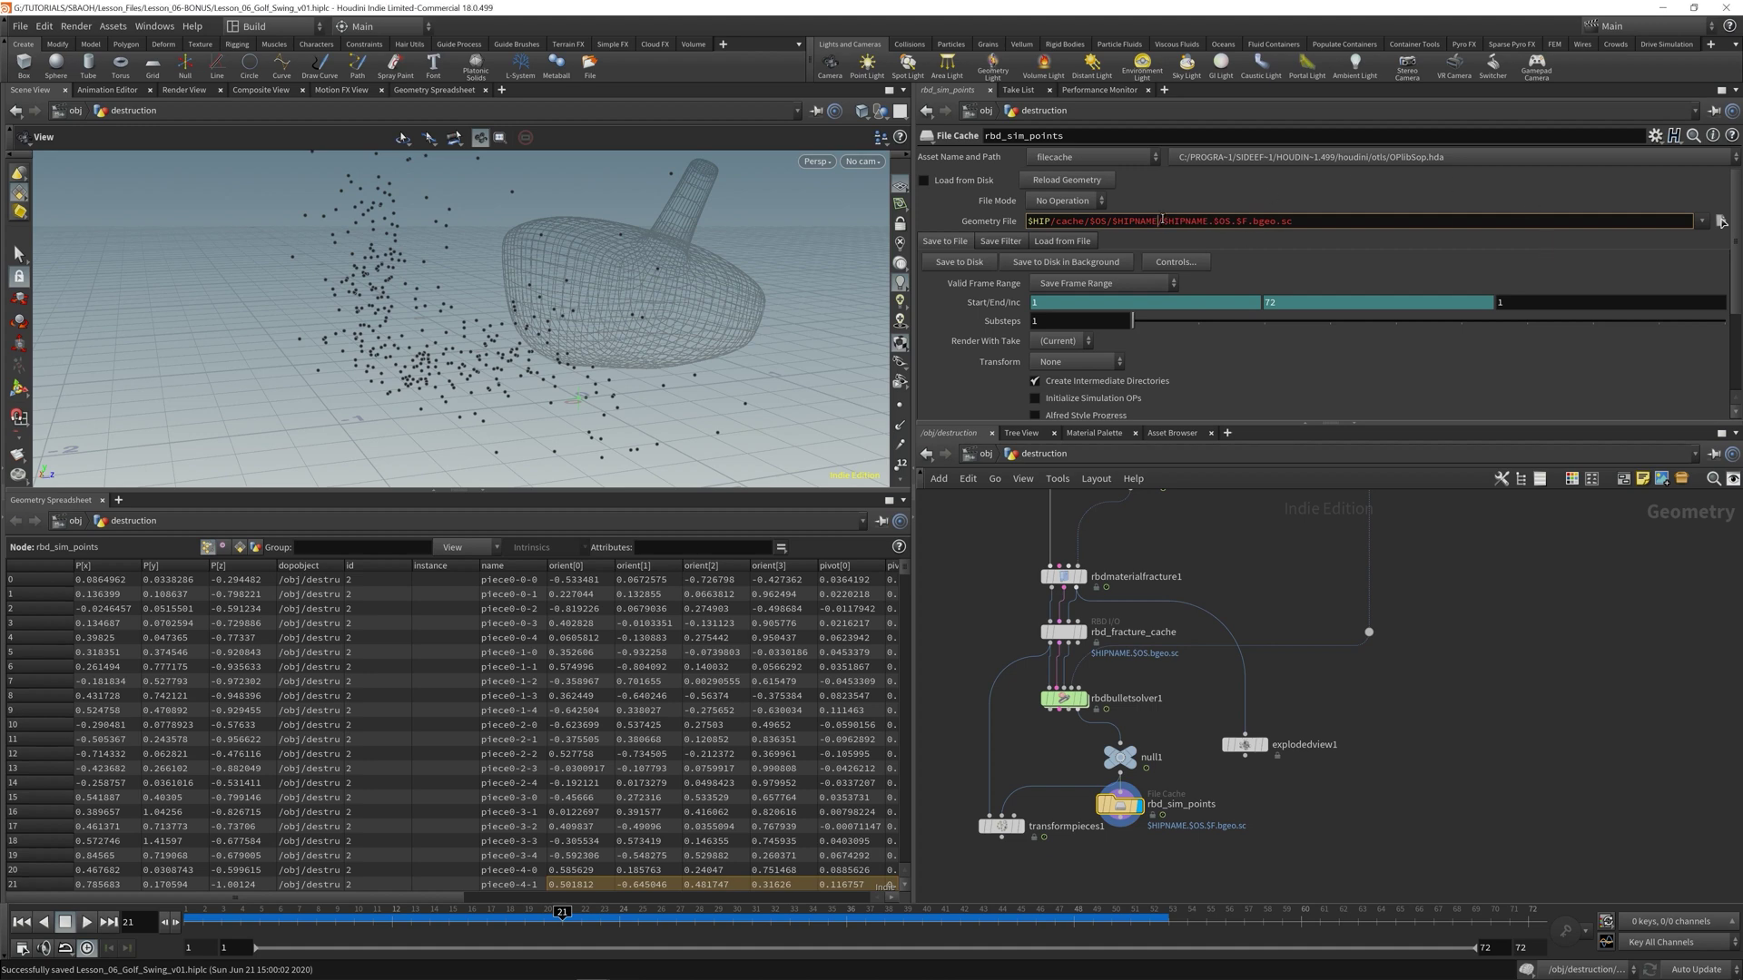
pyautogui.moveTo(1168, 221); pyautogui.dragTo(1328, 224)
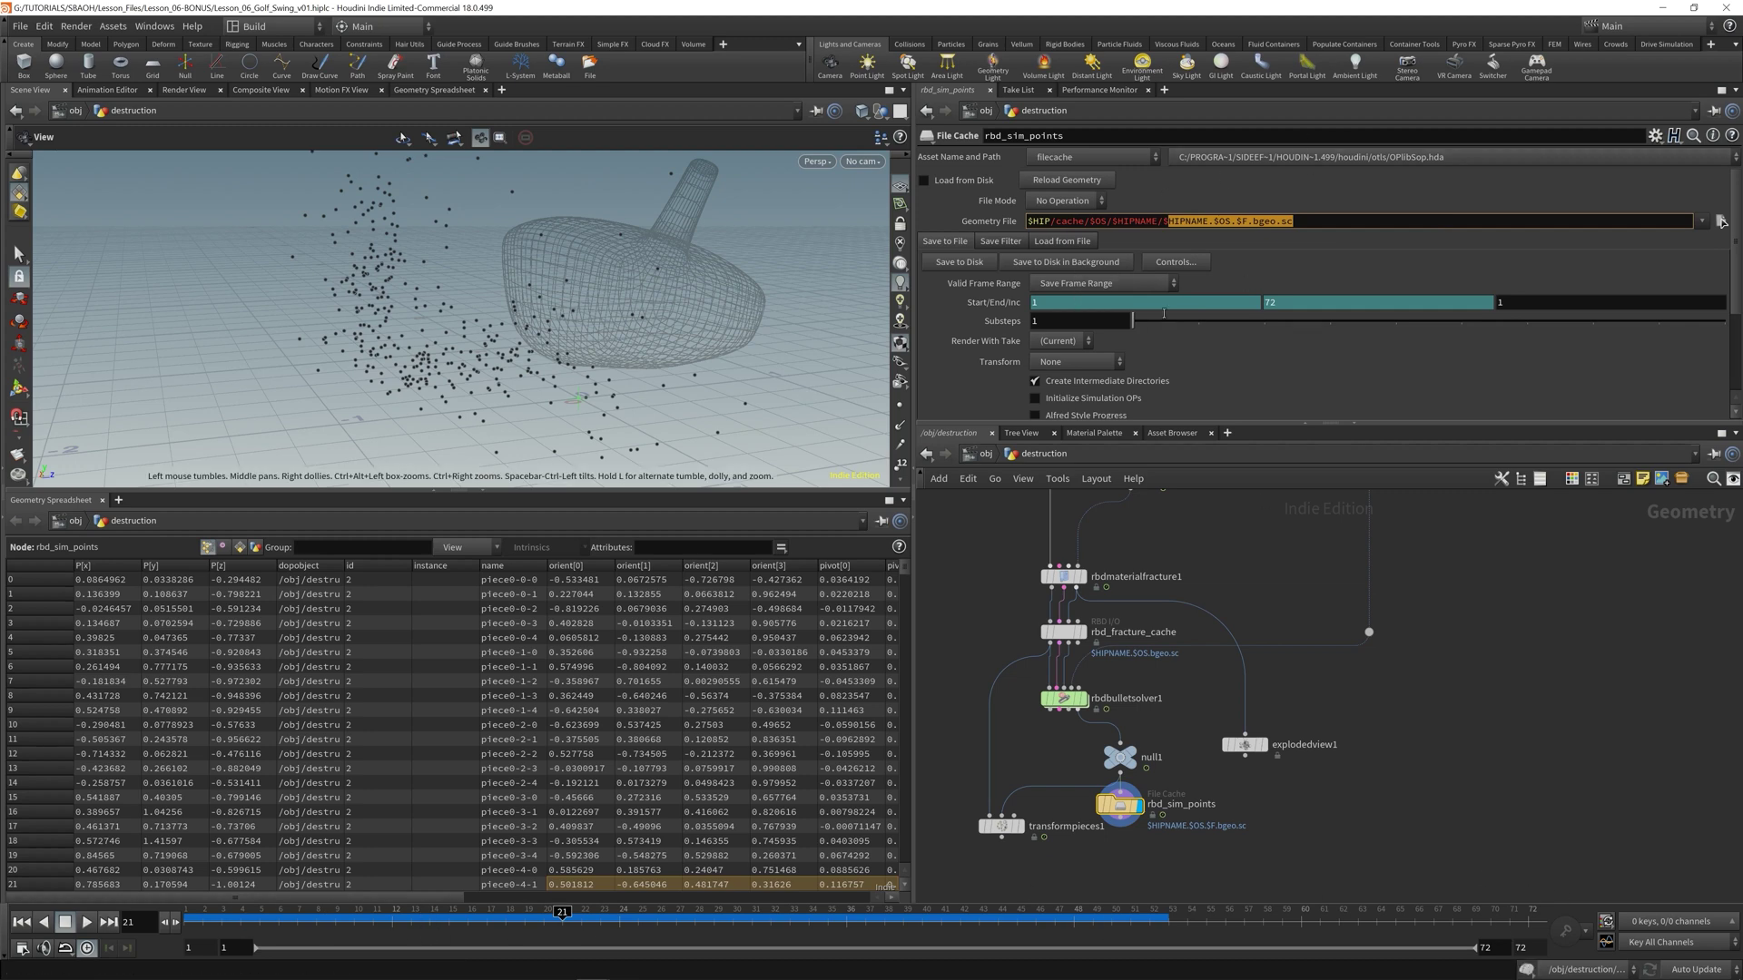
pyautogui.click(969, 262)
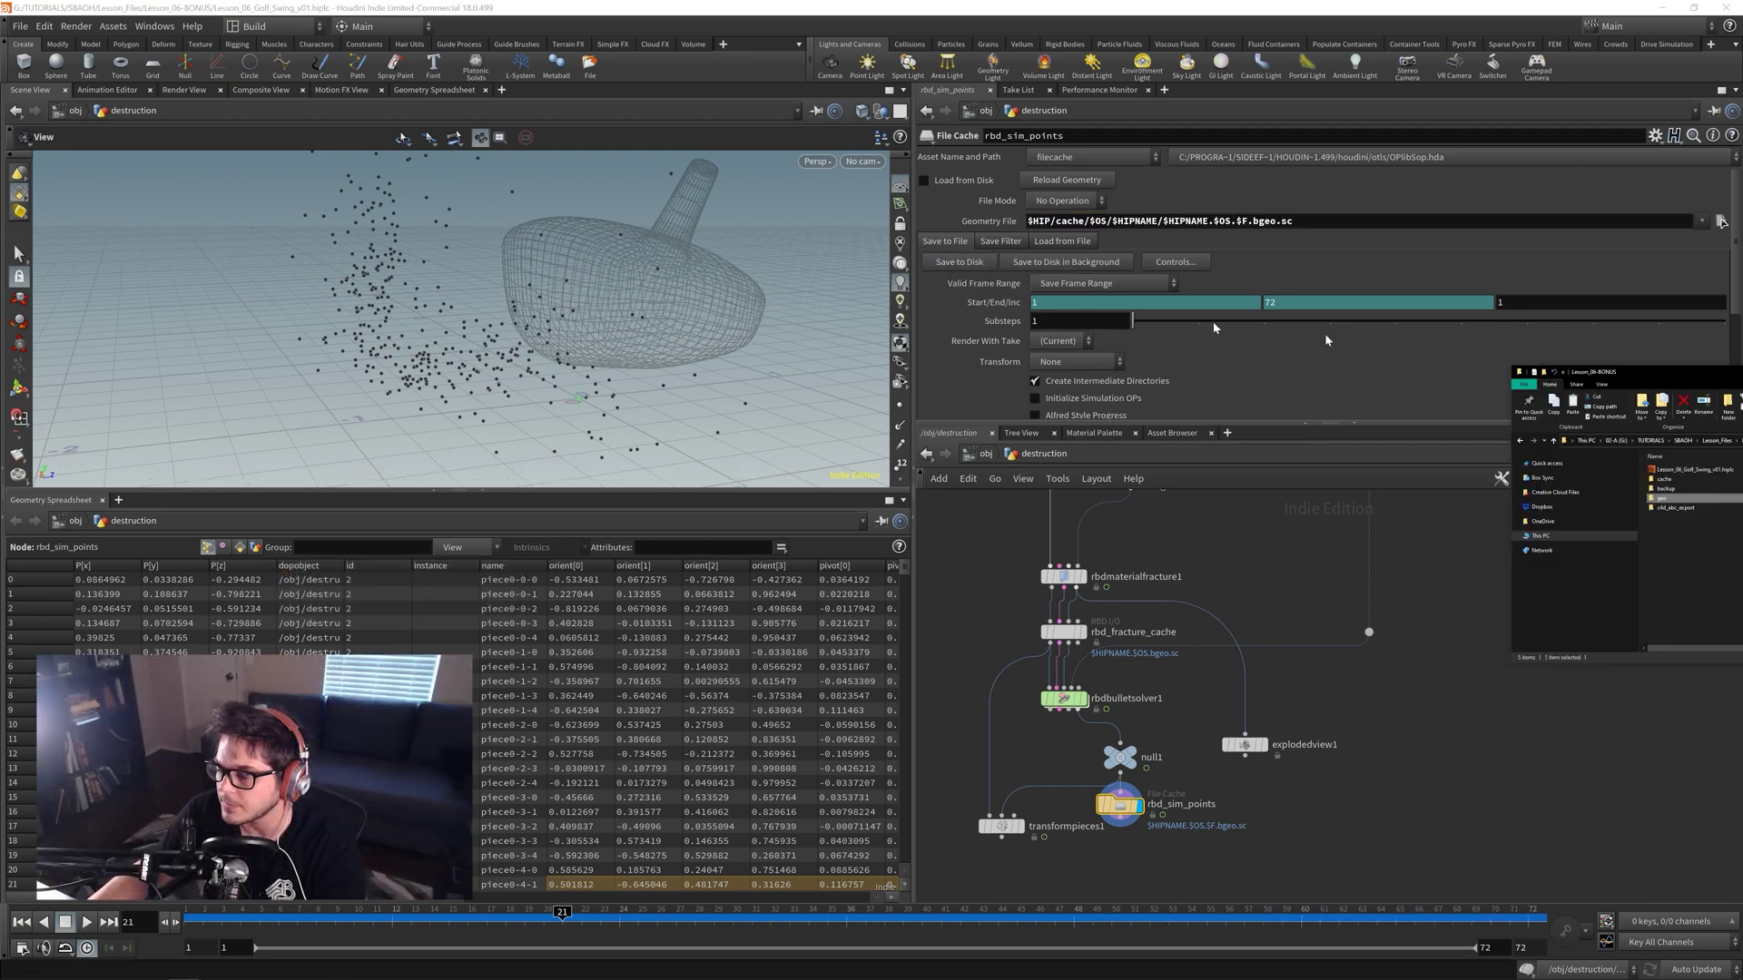
# - Switch to File Explorer, open the cache folder and check the size of rbd_sim_points in its properties
pyautogui.press('super+e')
pyautogui.moveTo(636, 273); pyautogui.dragTo(711, 269)
pyautogui.doubleClick(713, 439)
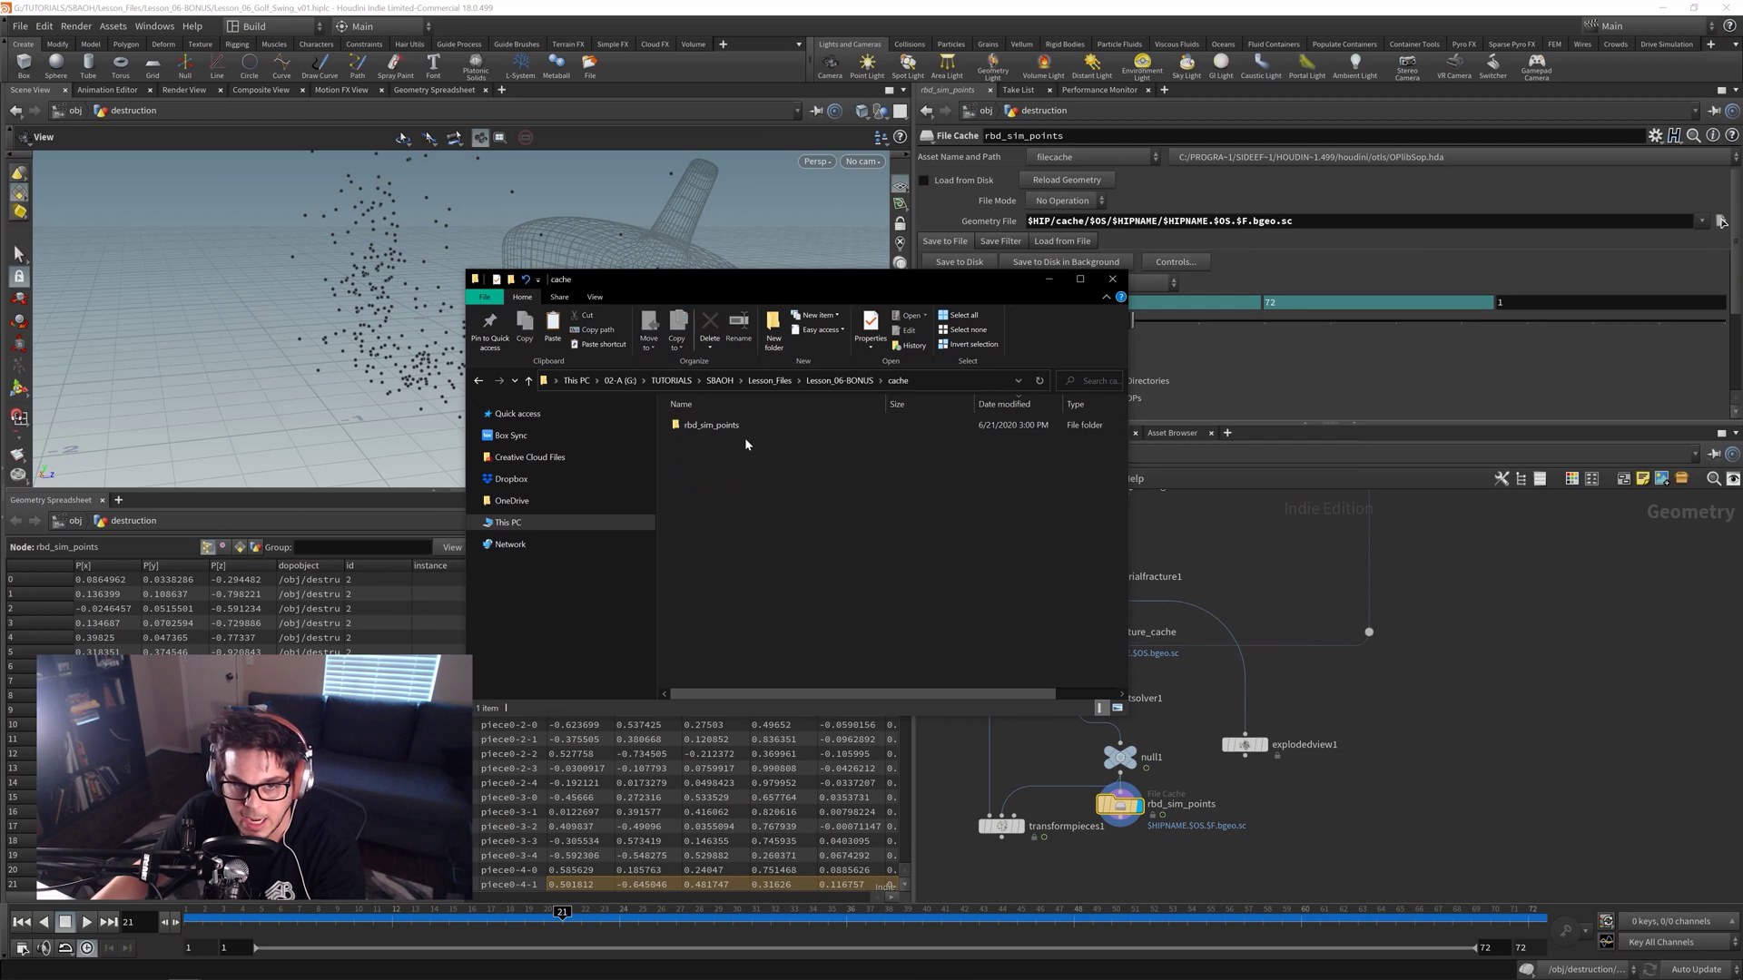
pyautogui.click(730, 434)
pyautogui.moveTo(745, 279); pyautogui.dragTo(1188, 272)
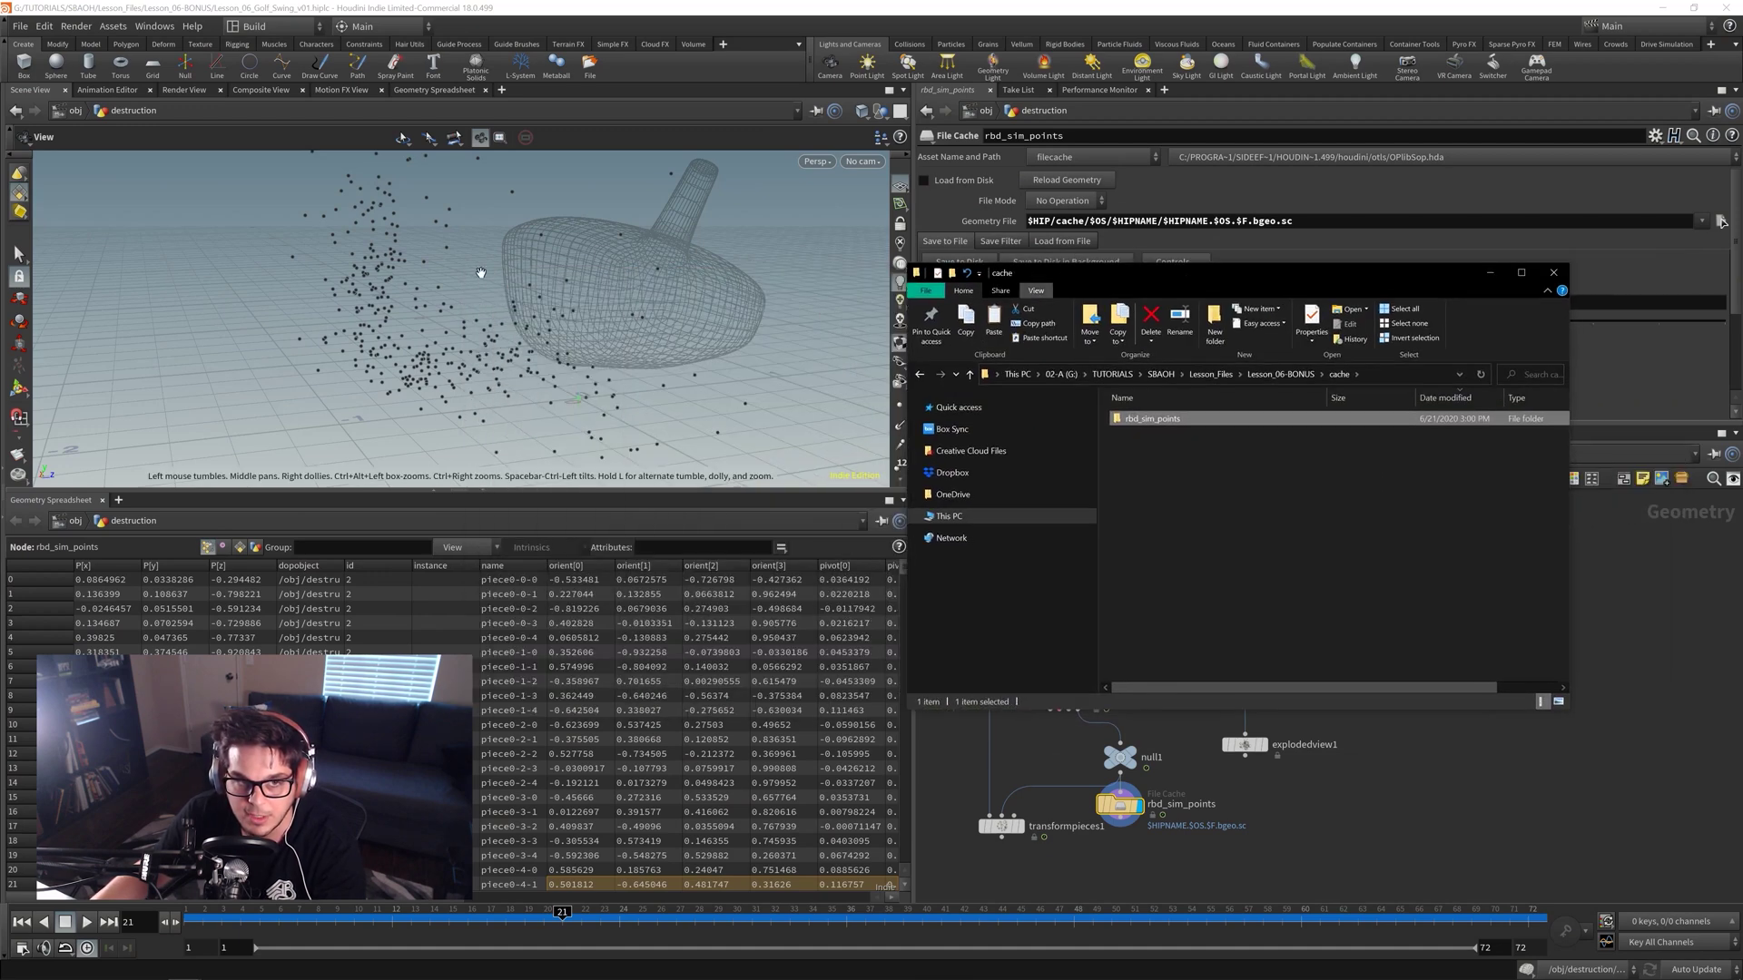
pyautogui.rightClick(1152, 420)
pyautogui.click(980, 893)
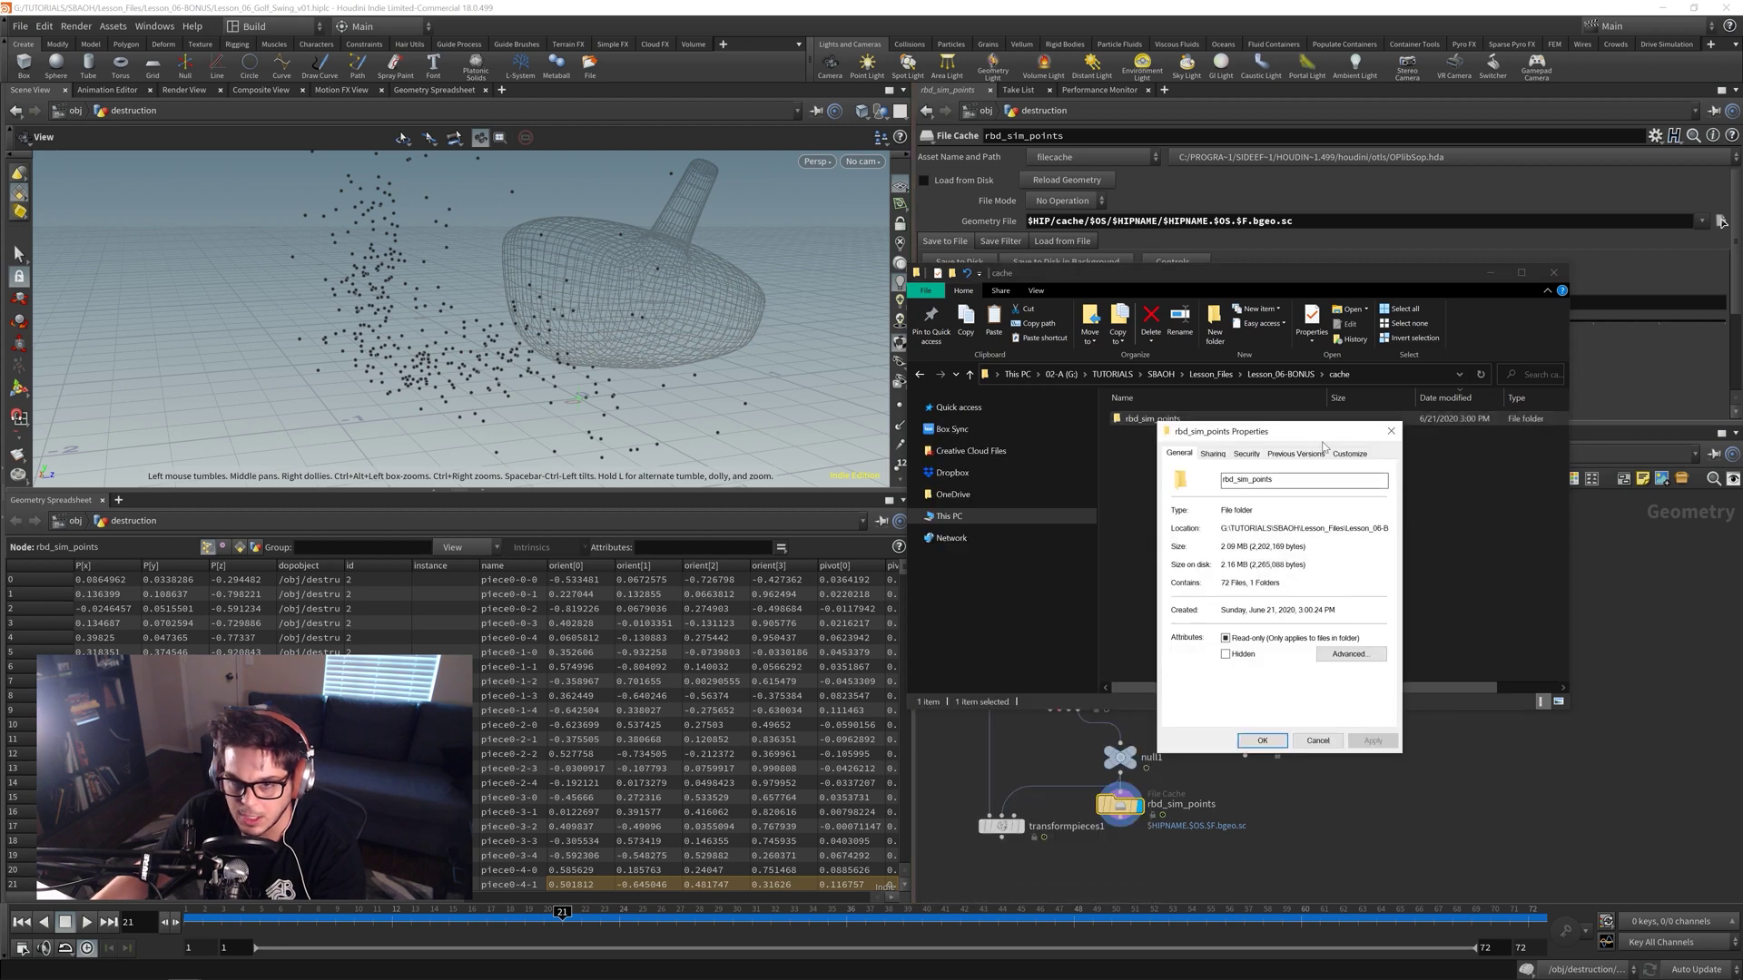
pyautogui.moveTo(1221, 546); pyautogui.dragTo(1244, 546)
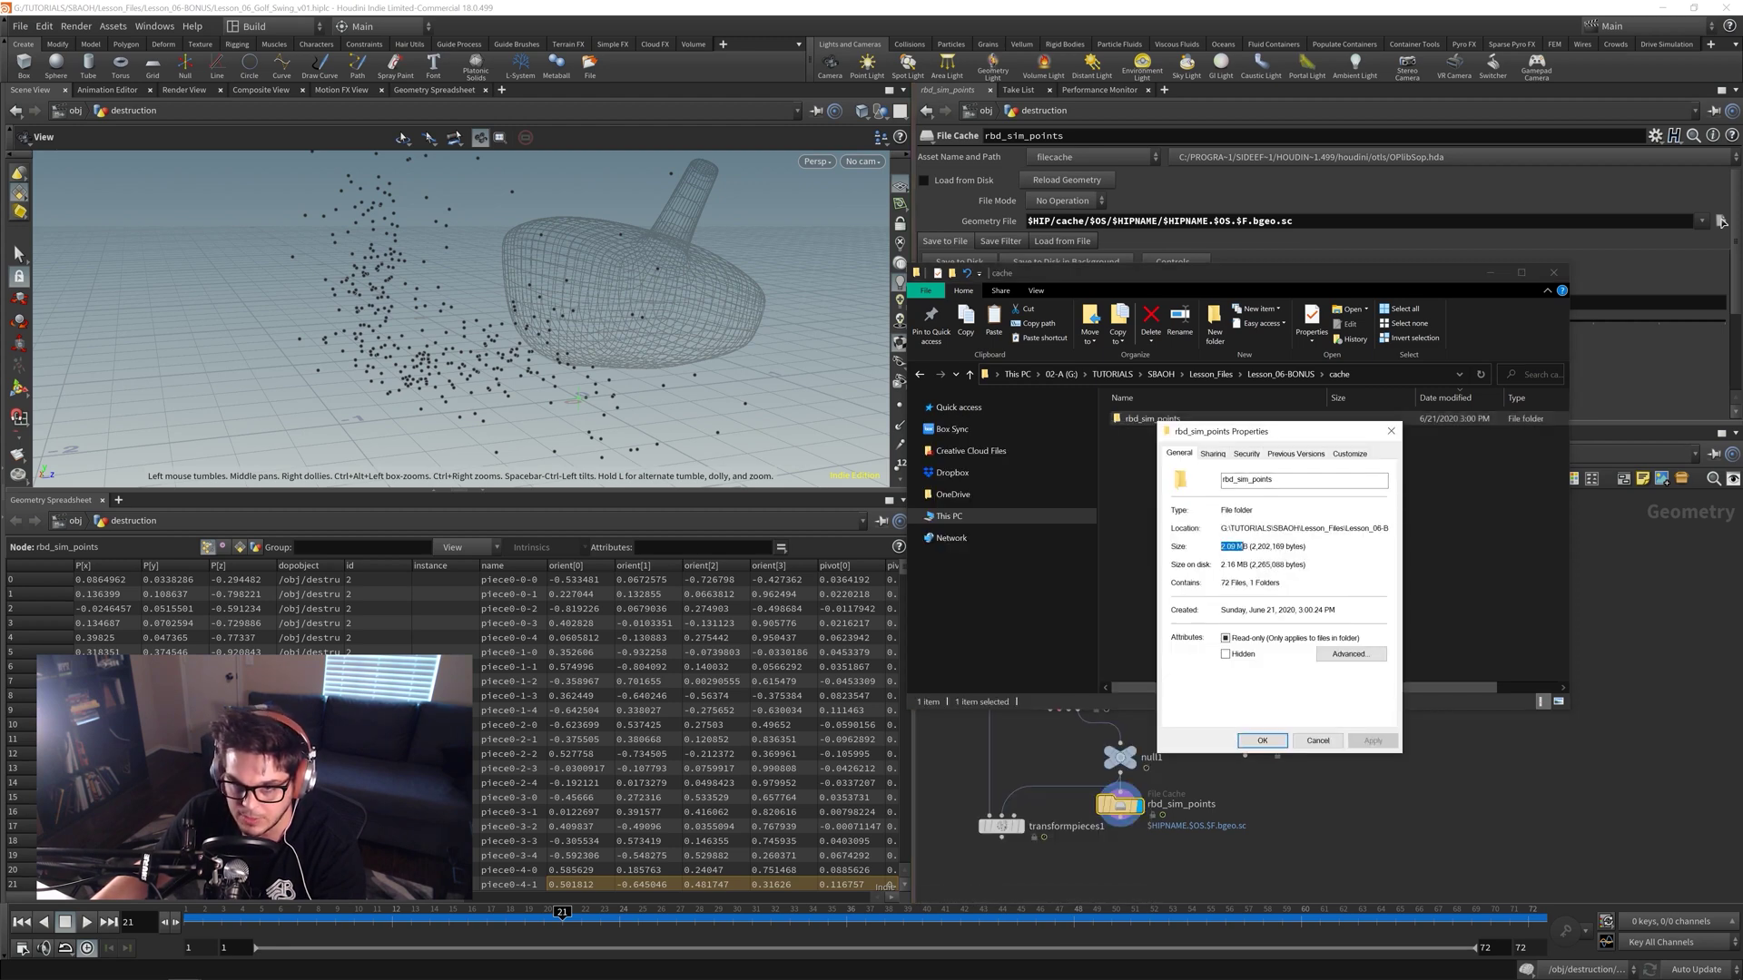
pyautogui.click(1257, 546)
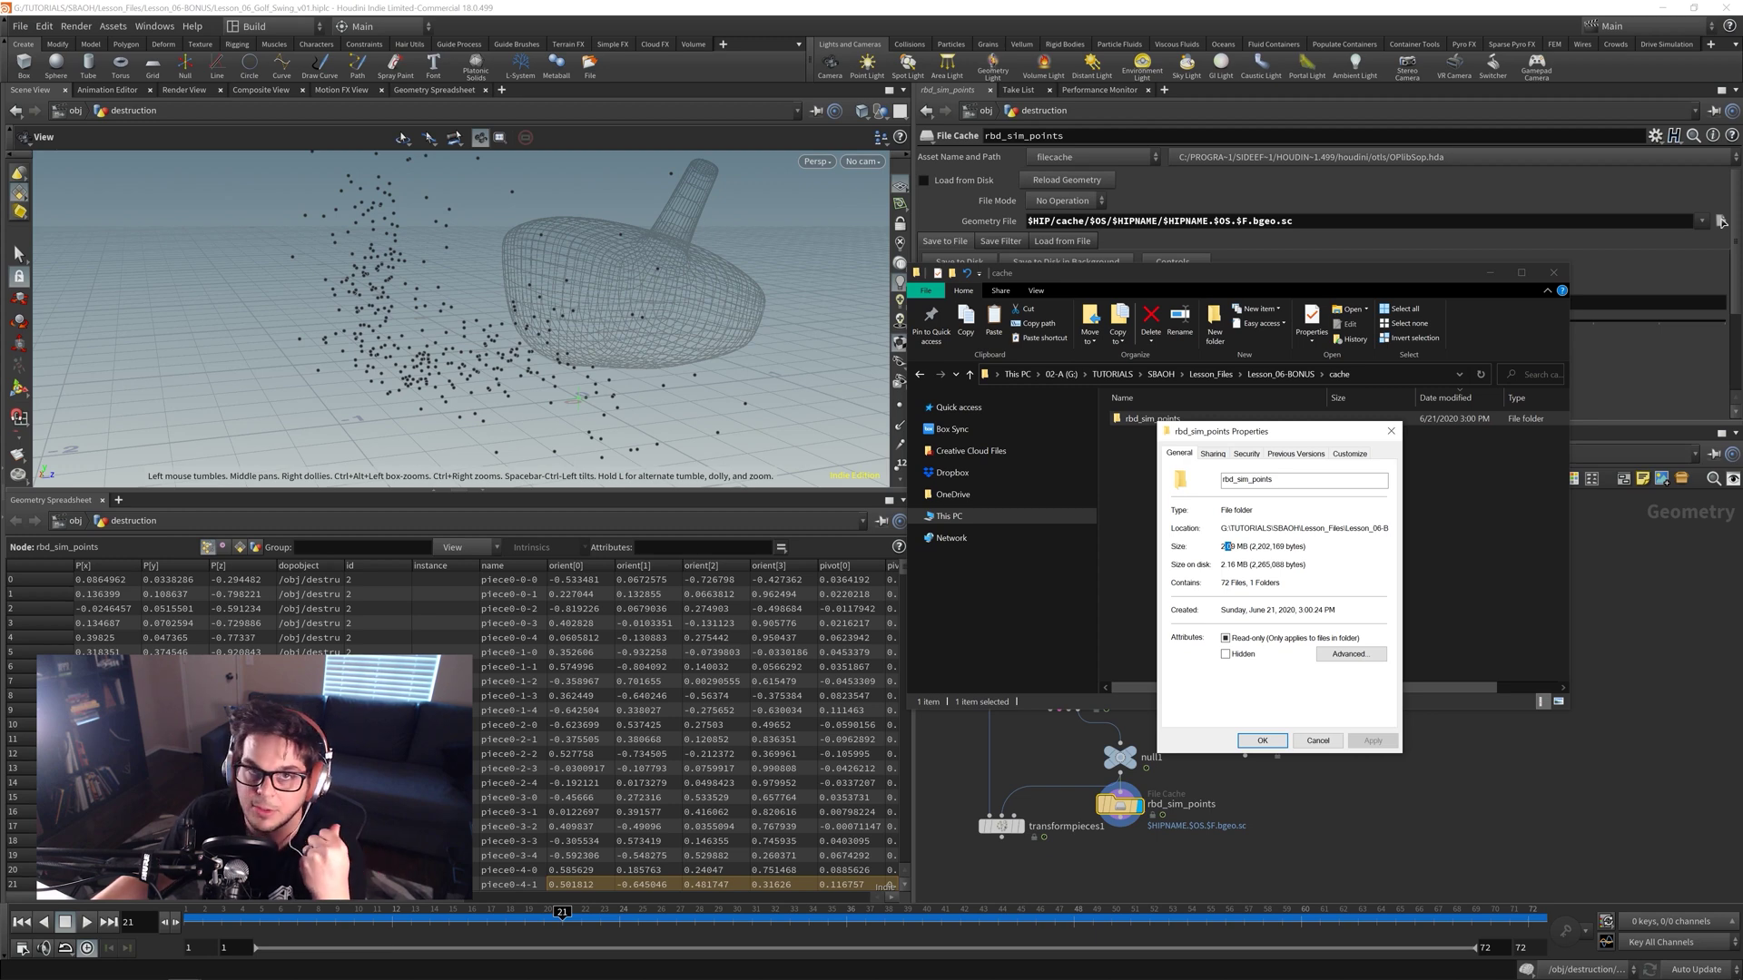
# - Save the scene, then close the rbd_sim_points folder properties and the File Explorer window
pyautogui.hotkey('ctrl', 's')
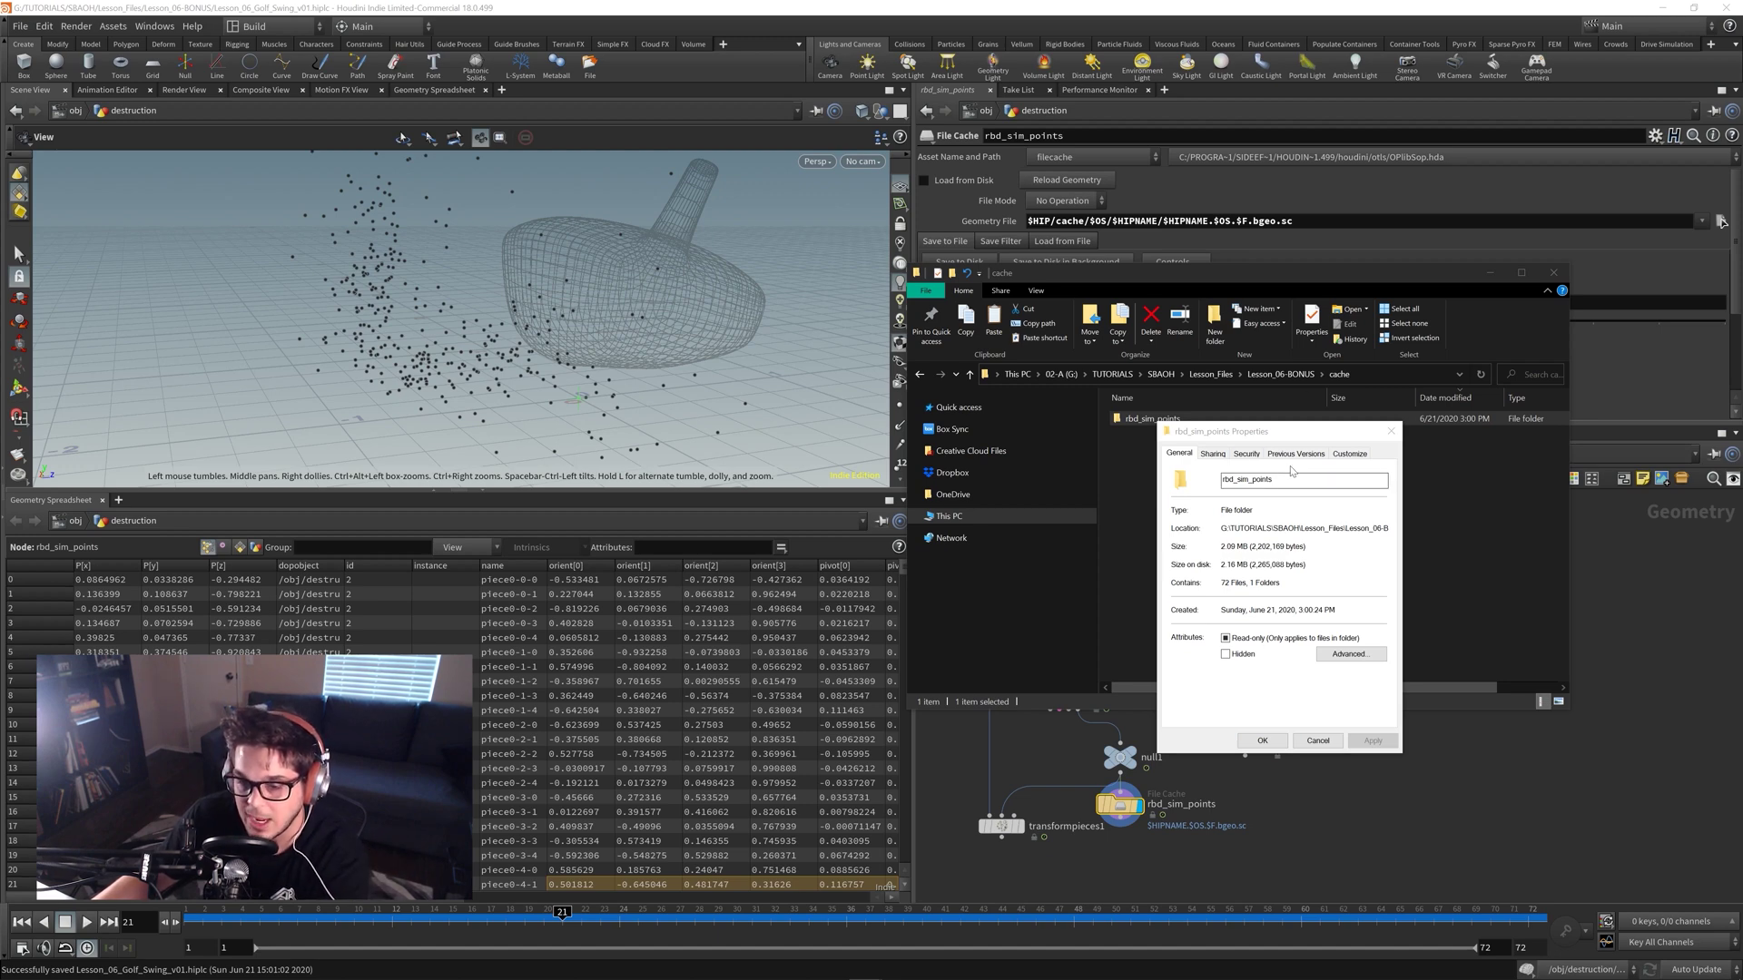
pyautogui.click(1288, 438)
pyautogui.click(1391, 431)
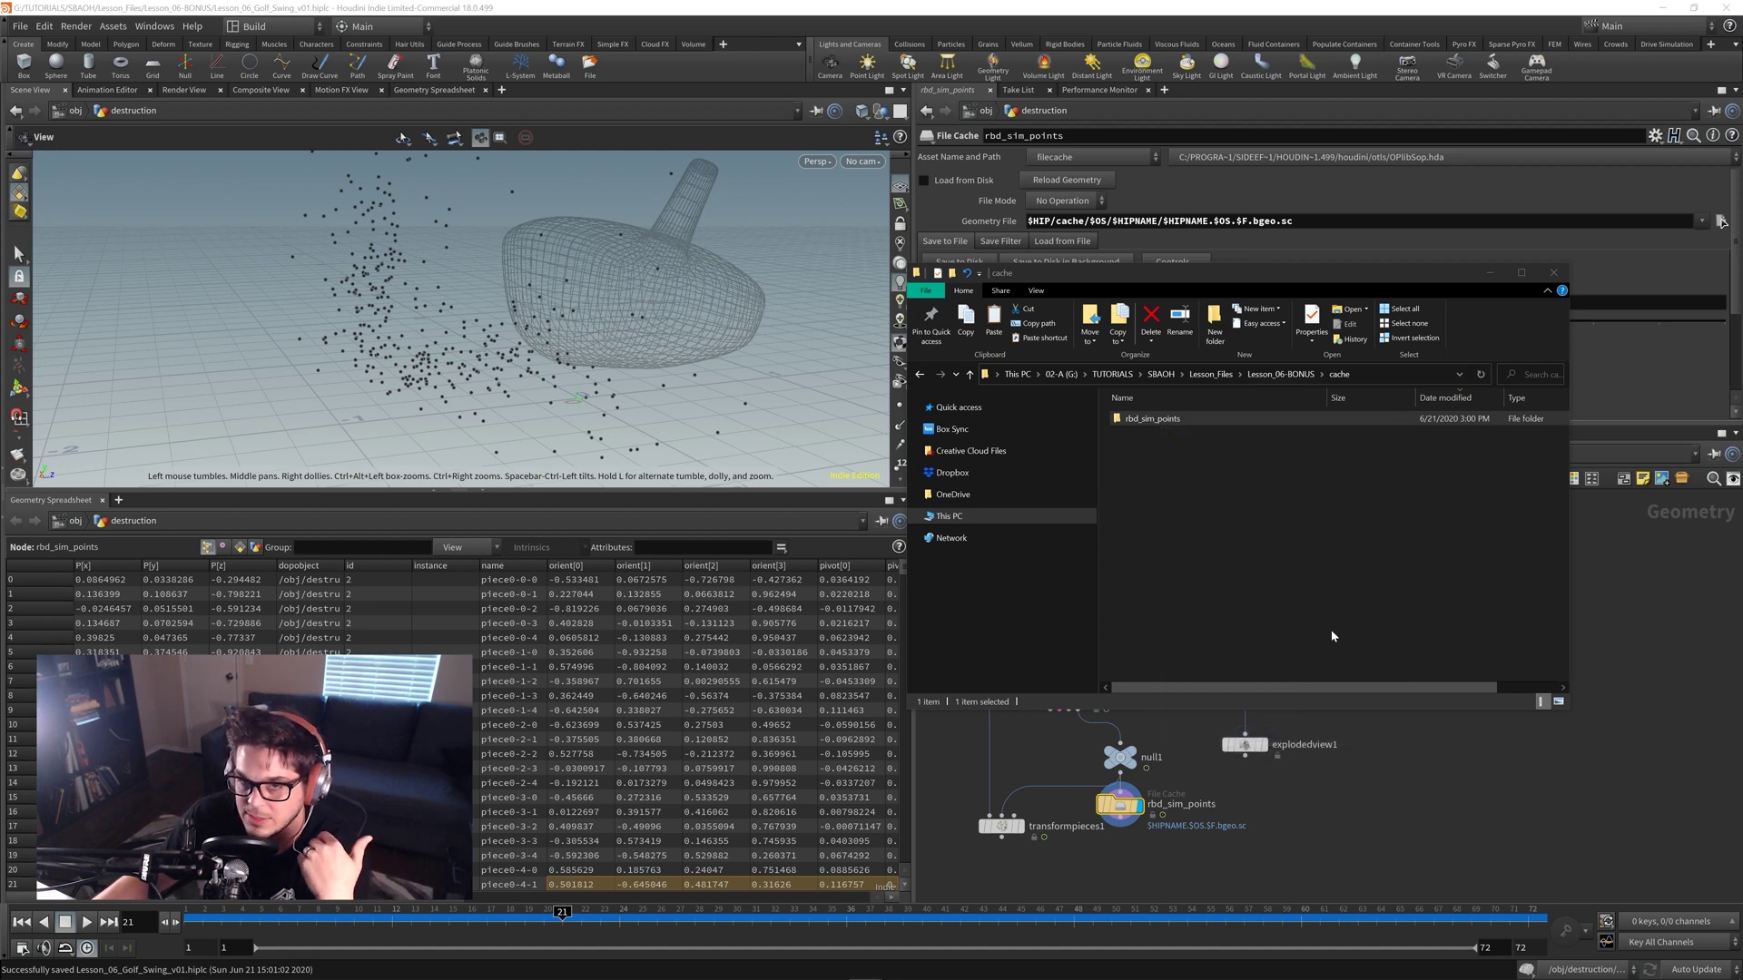
pyautogui.click(1553, 272)
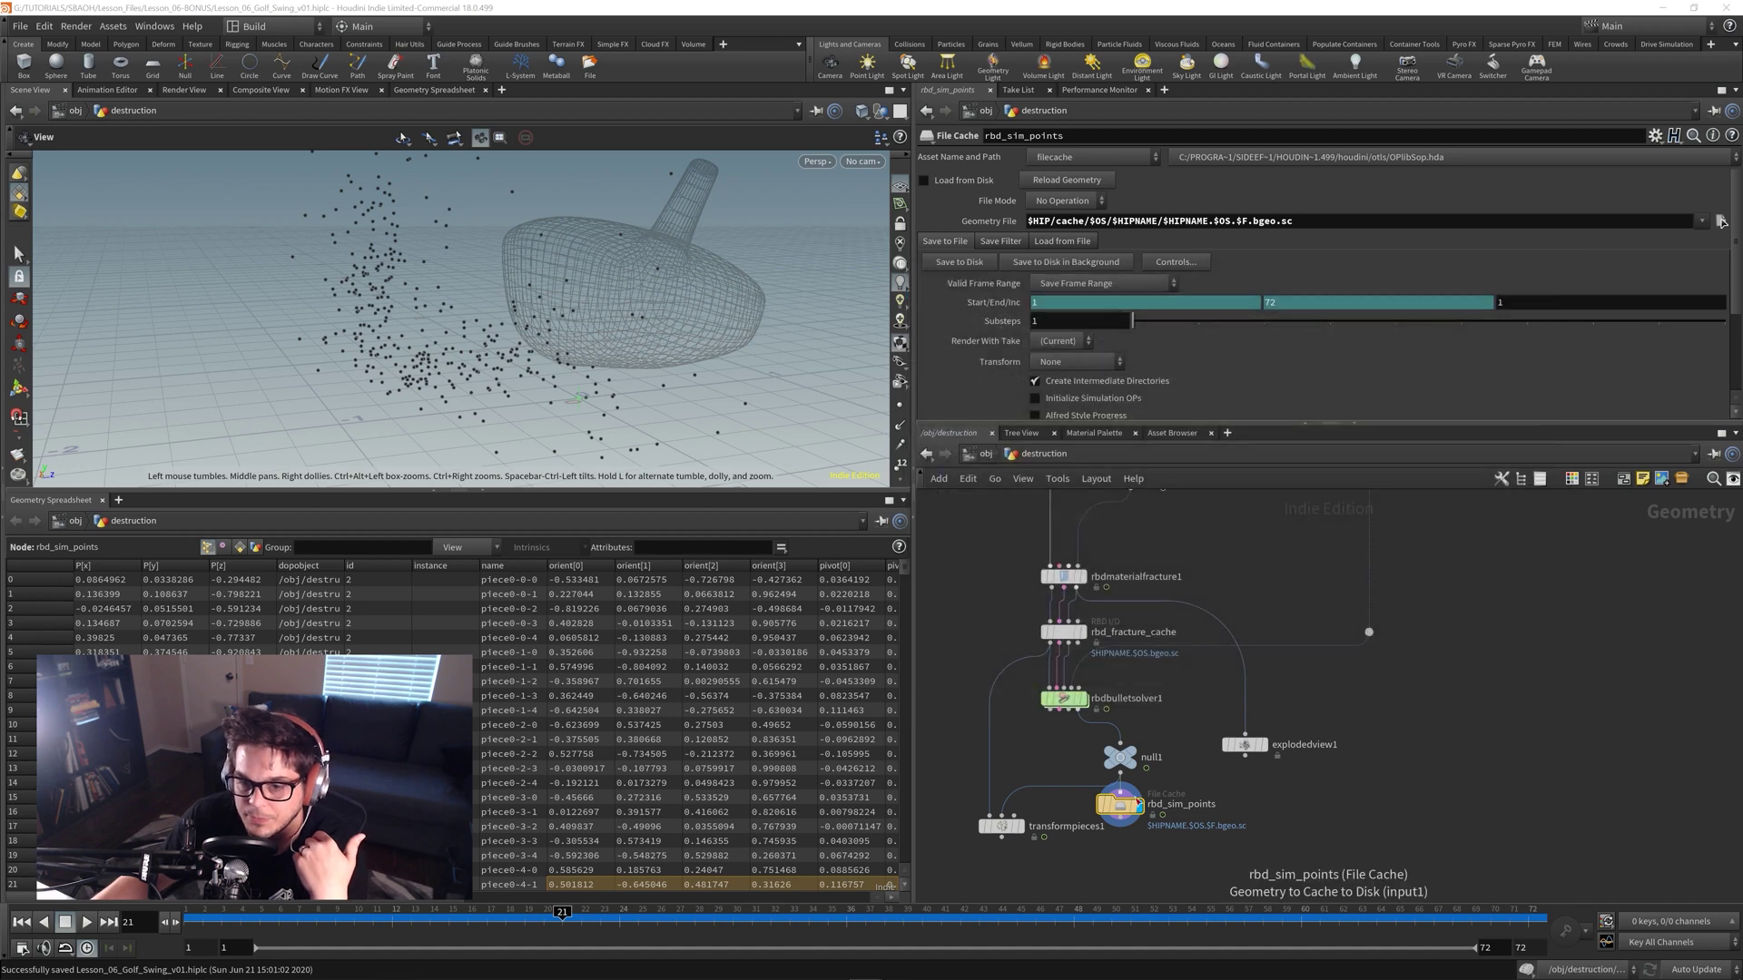
# - Make rbd_sim_points load its geometry from disk and wire its output into the template input of transformpieces1
pyautogui.moveTo(1230, 871); pyautogui.dragTo(1211, 785, button='middle')
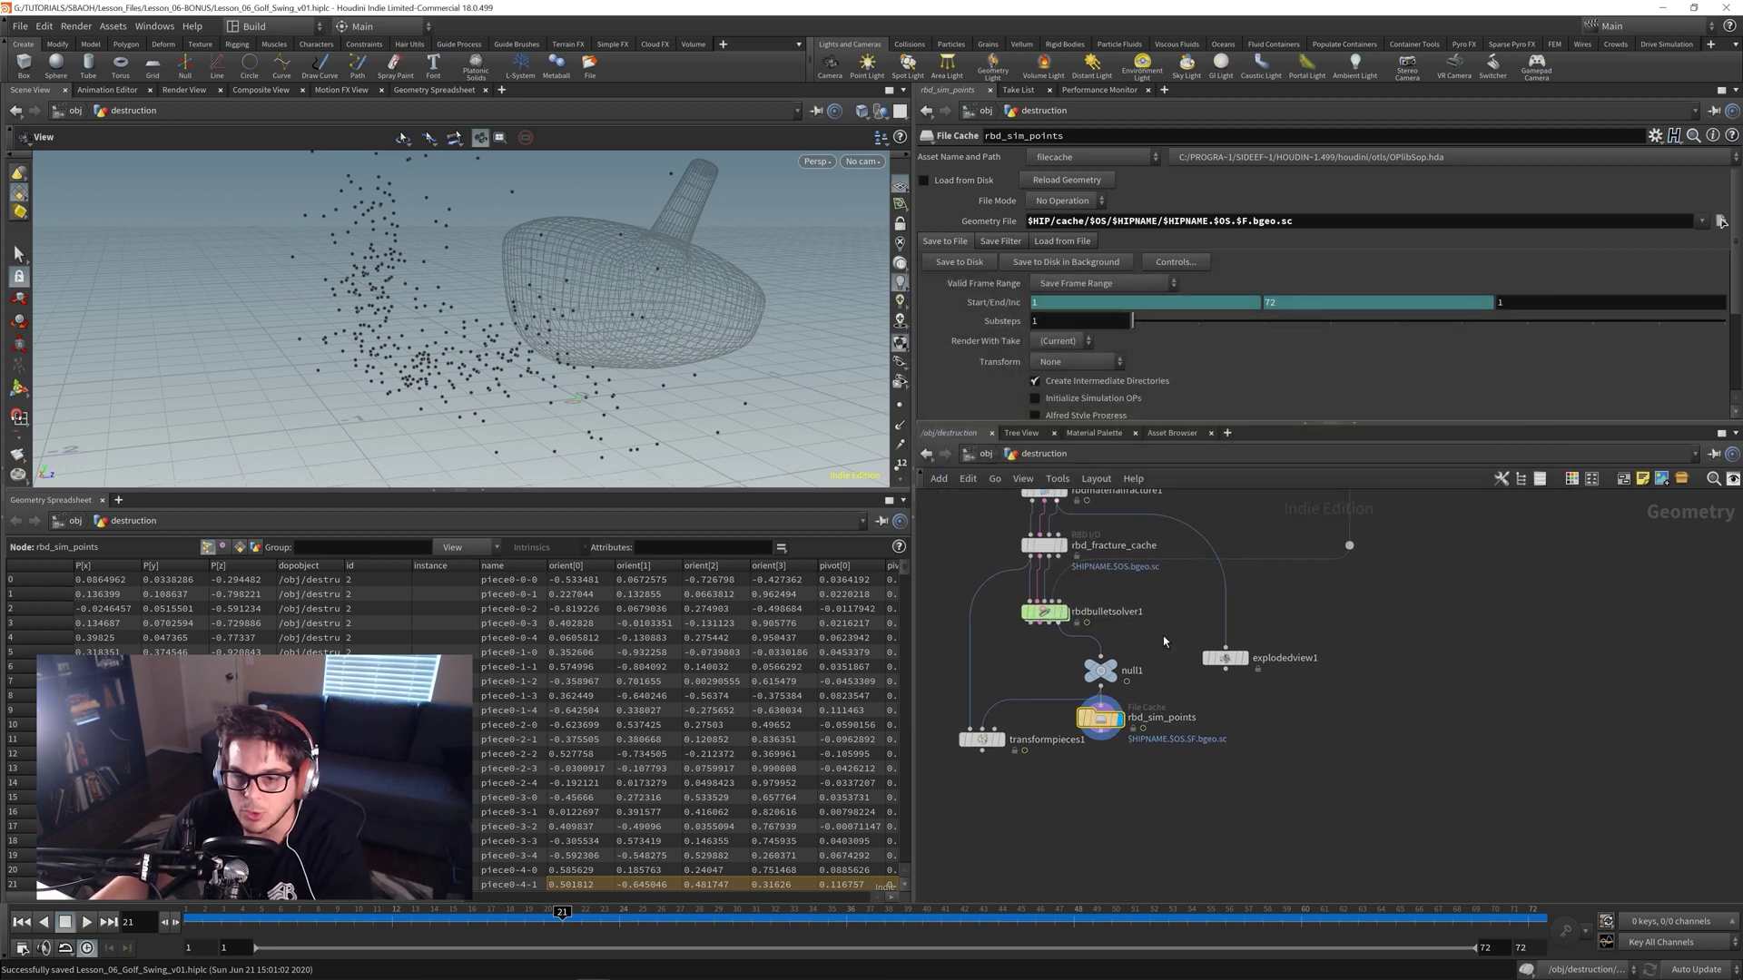
pyautogui.click(924, 180)
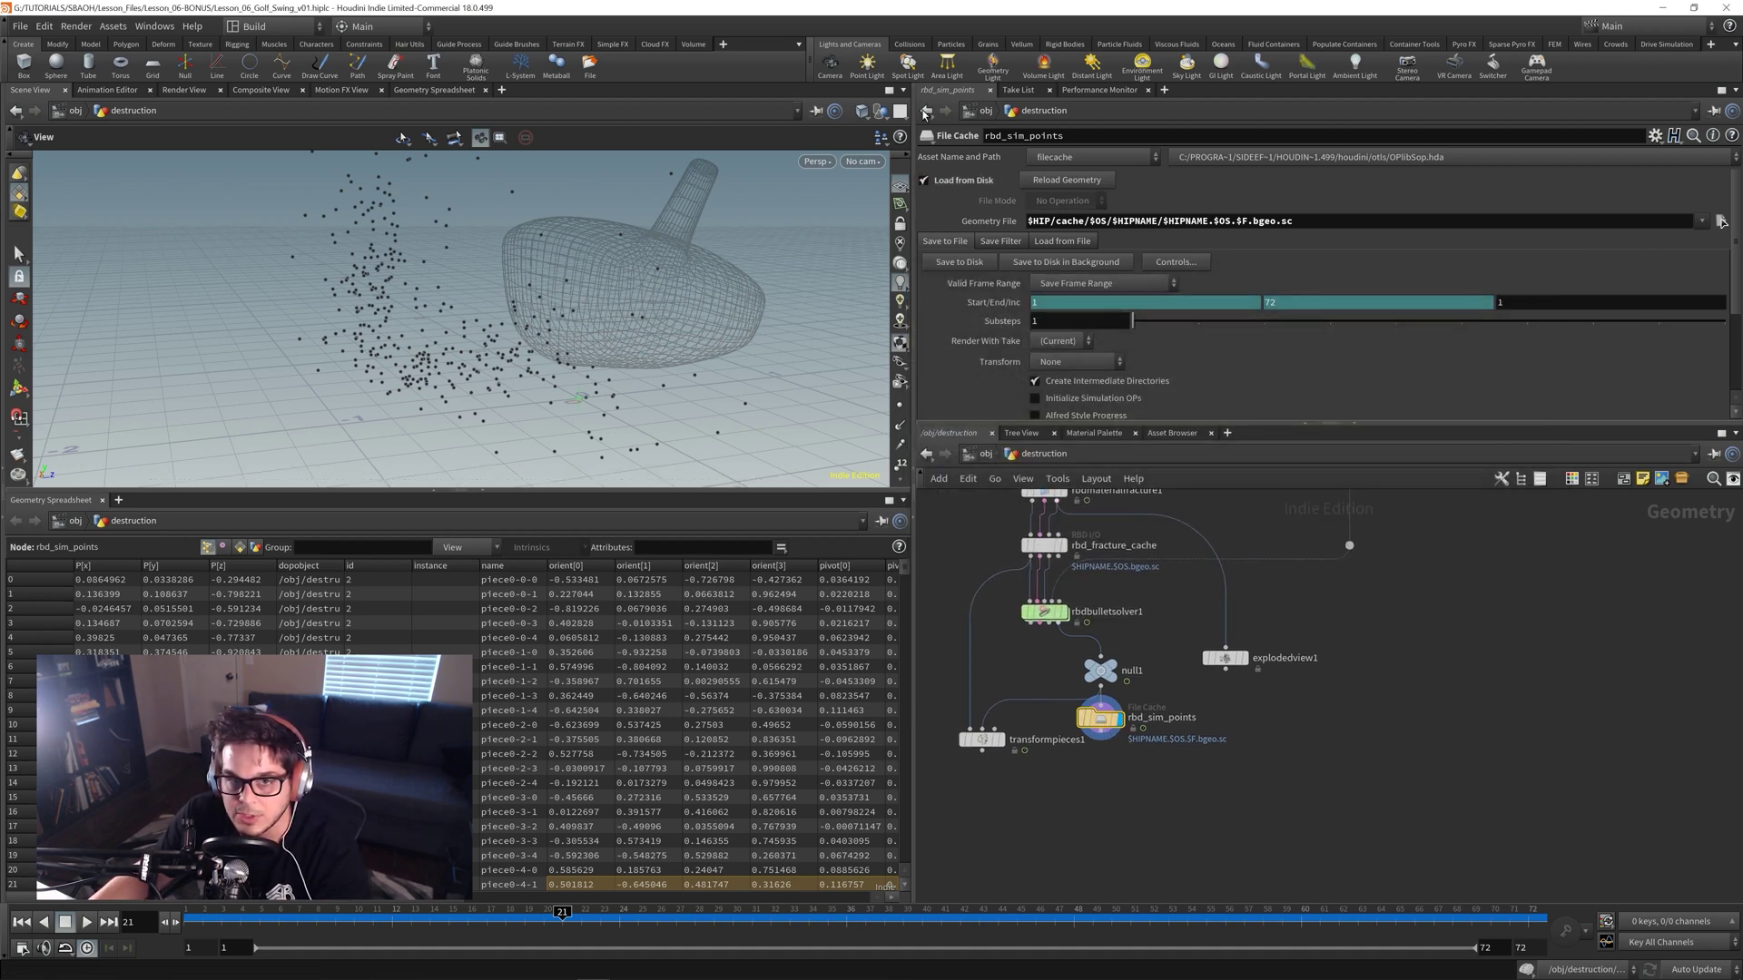
pyautogui.moveTo(981, 739); pyautogui.dragTo(984, 797)
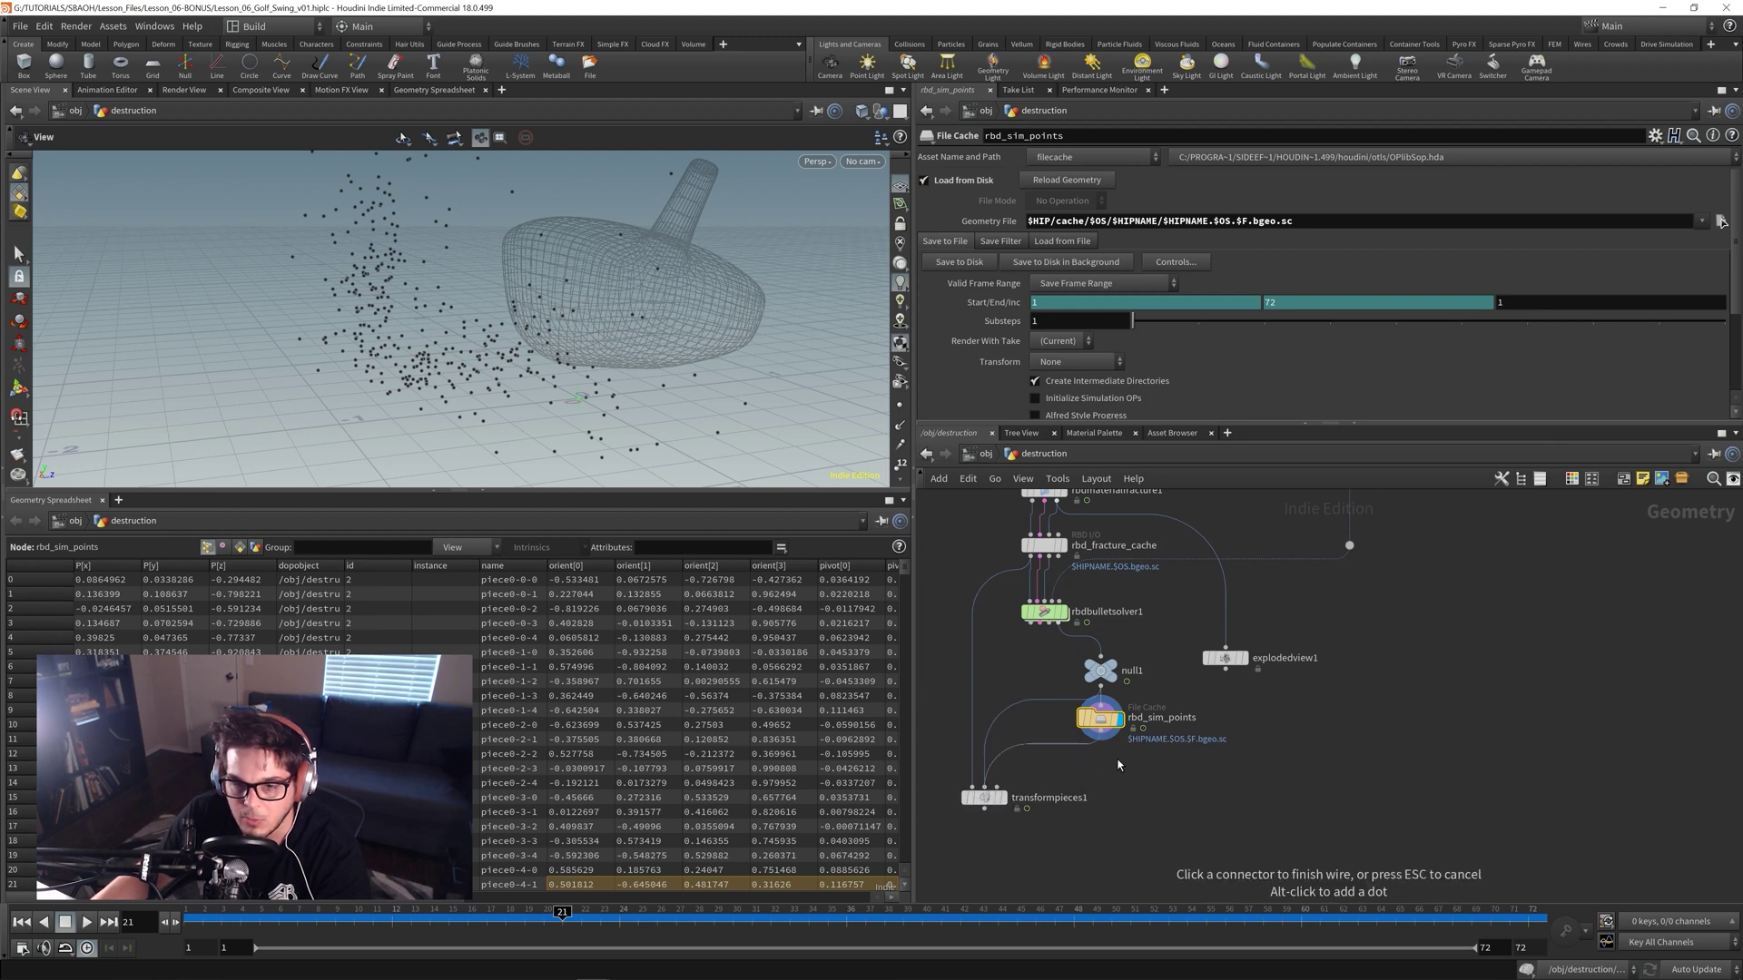
# - Delete the null1 and explodedview1 nodes from the destruction network
pyautogui.click(1100, 670)
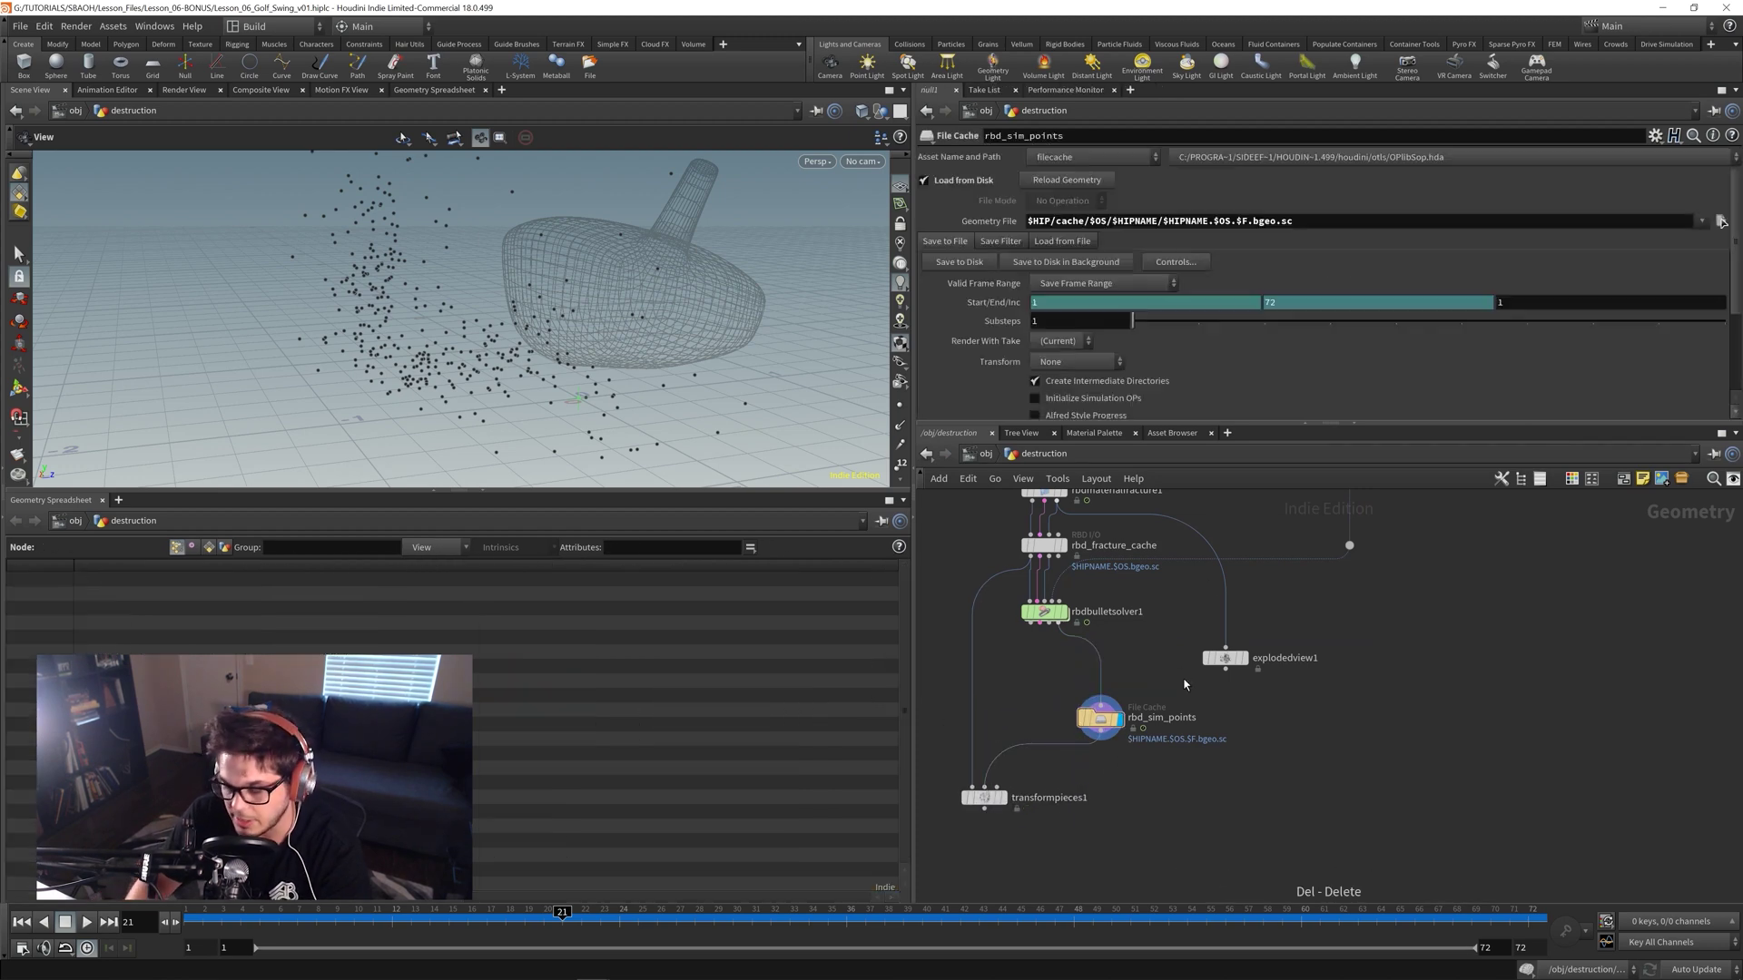
pyautogui.press('Delete')
pyautogui.moveTo(1260, 691); pyautogui.dragTo(1235, 609)
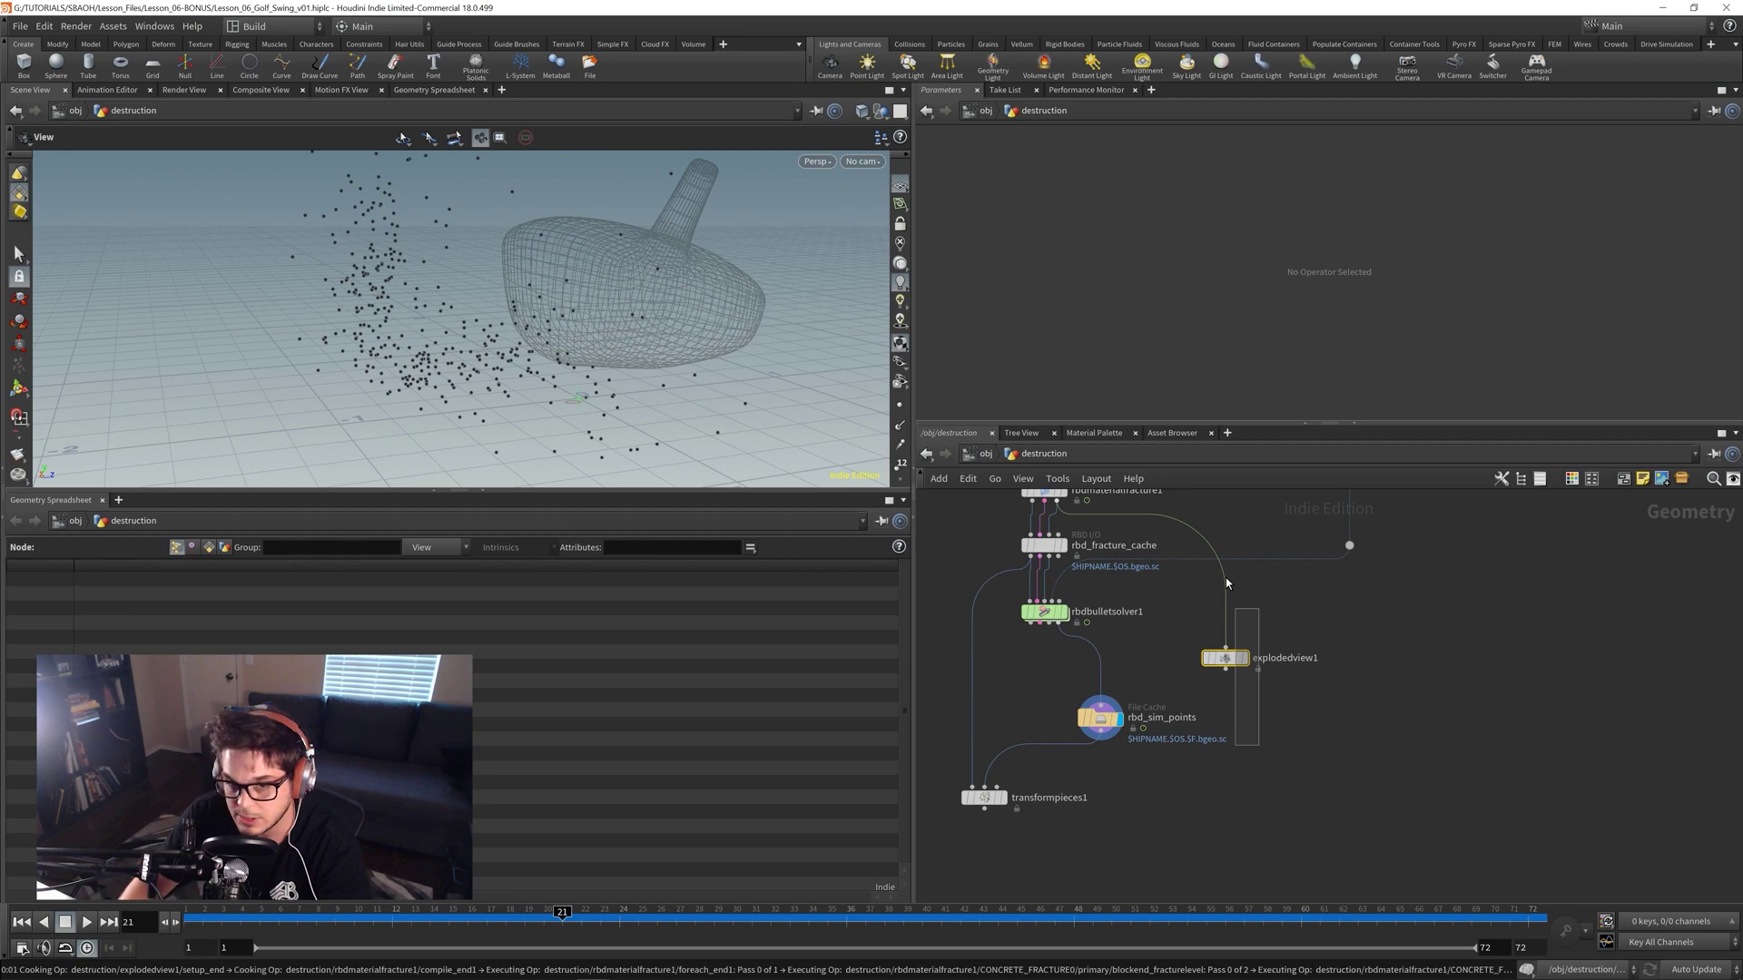
pyautogui.press('Delete')
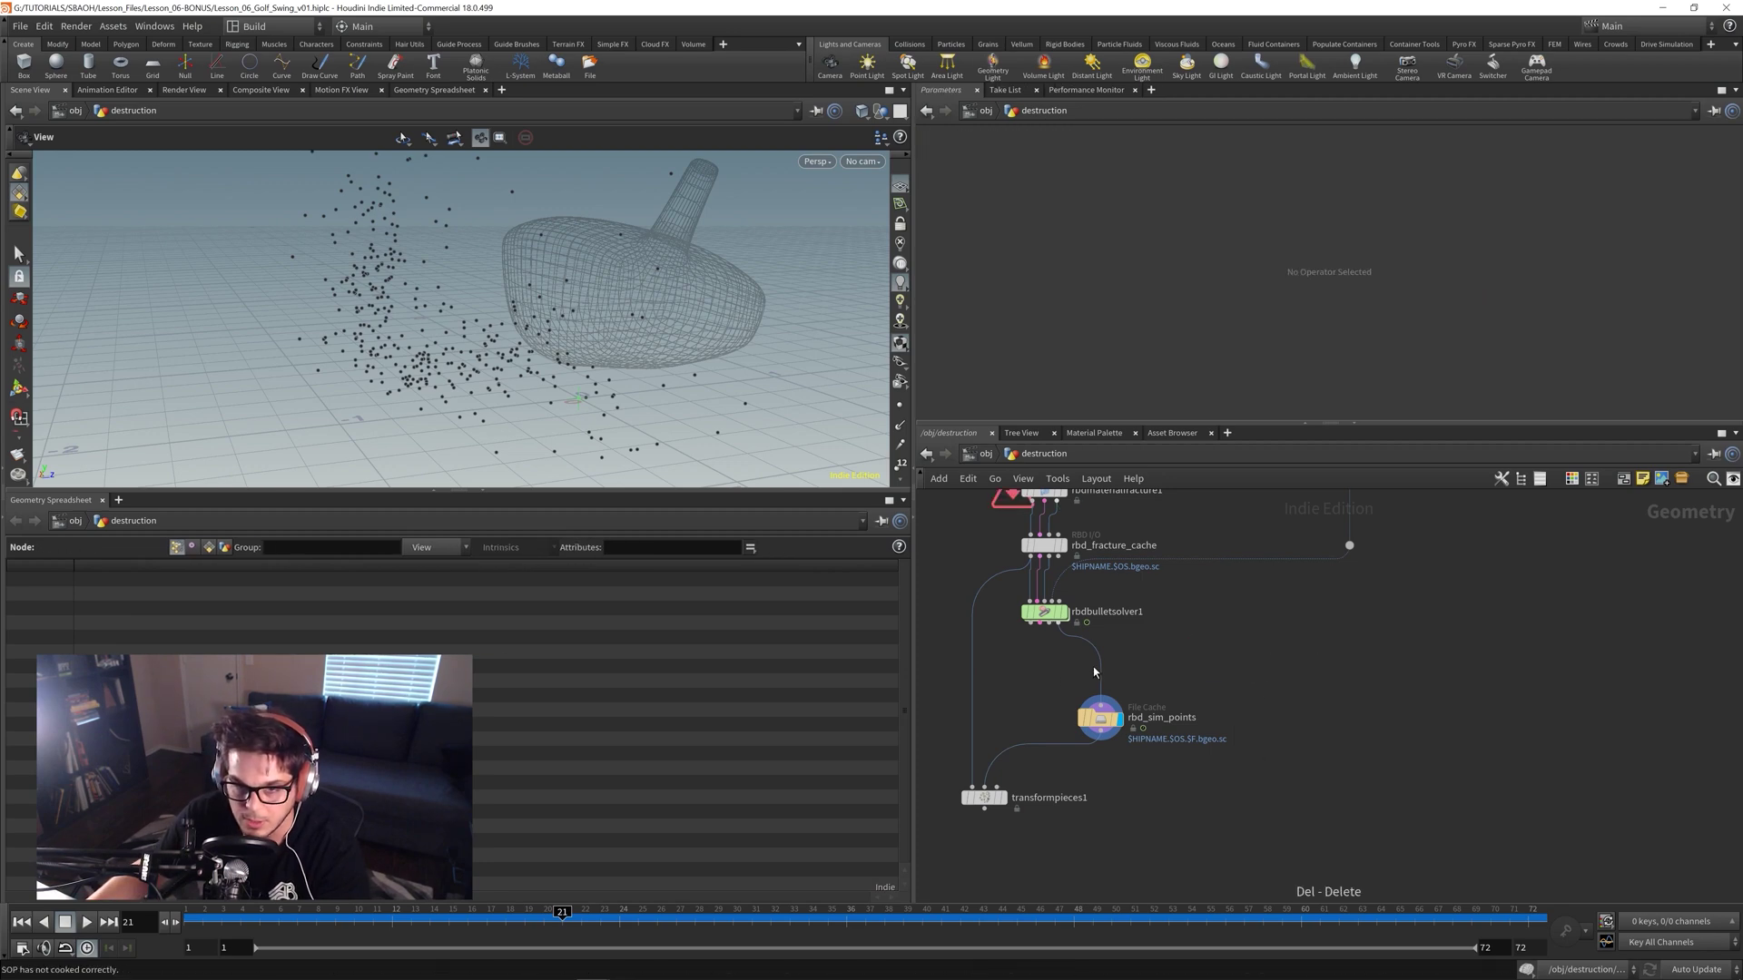
# - Arrange rbd_sim_points and transformpieces1 neatly below rbdbulletsolver1, and display transformpieces1 to check the cached shatter across the timeline
pyautogui.moveTo(969, 853); pyautogui.dragTo(1044, 658)
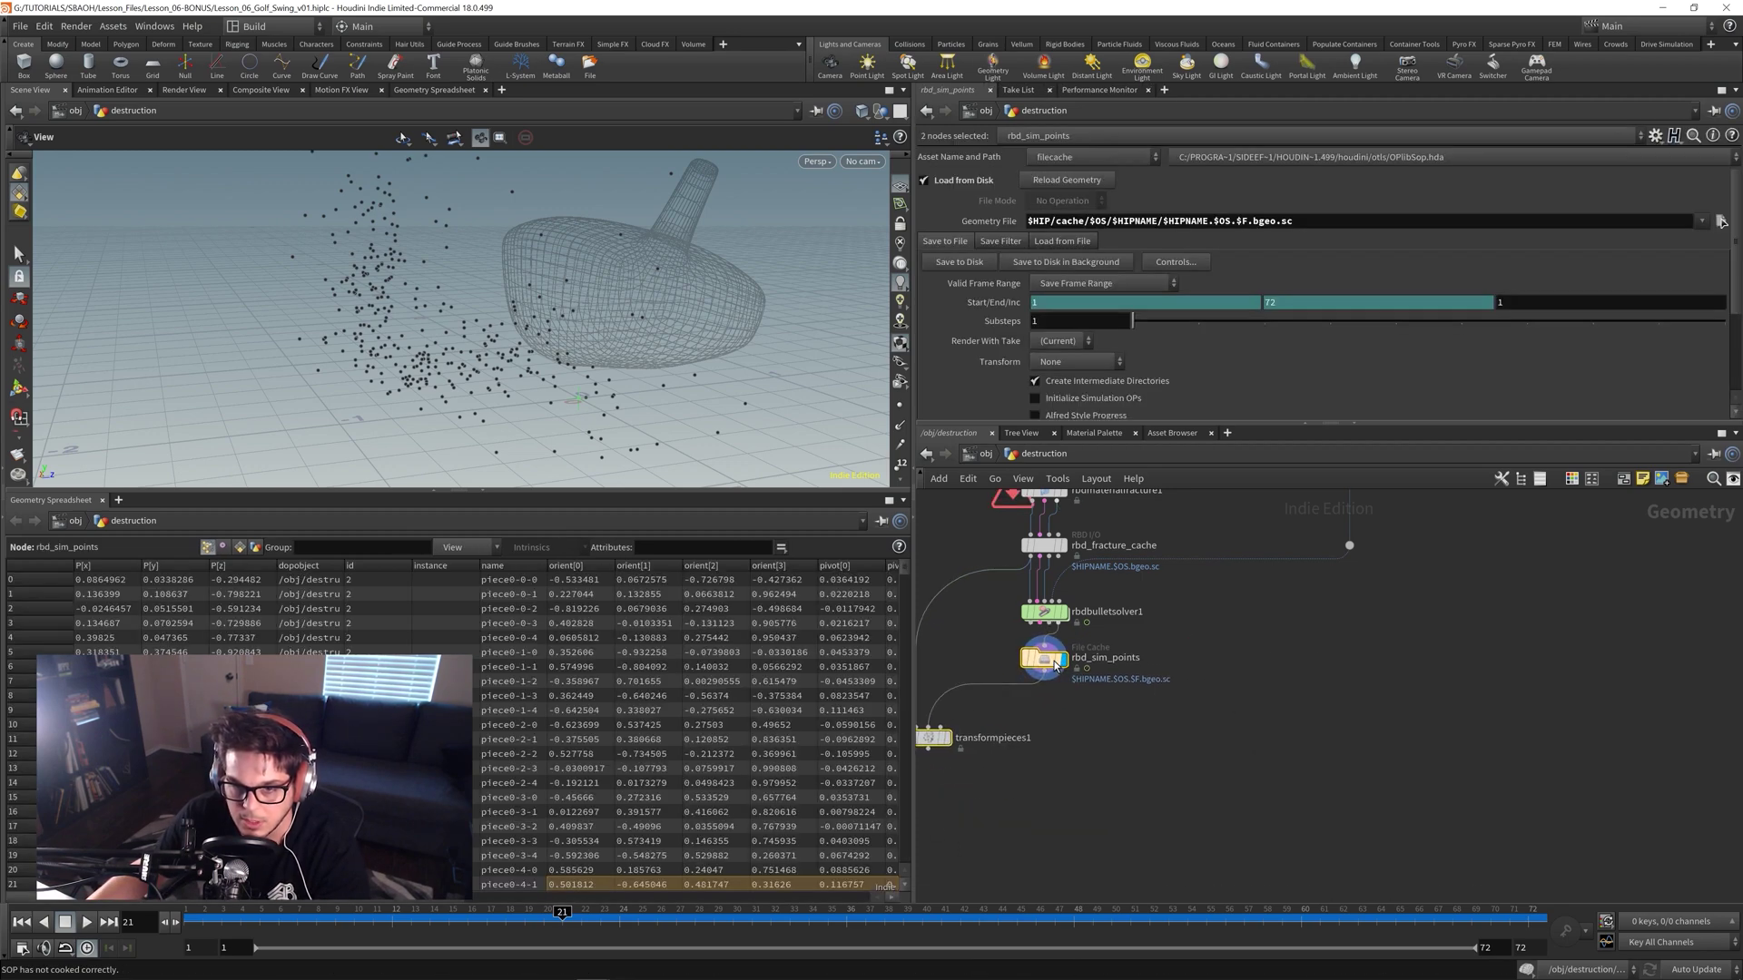
pyautogui.moveTo(983, 796); pyautogui.dragTo(1072, 803, button='middle')
pyautogui.moveTo(1016, 744); pyautogui.dragTo(1112, 741)
pyautogui.moveTo(1133, 665); pyautogui.dragTo(1187, 668)
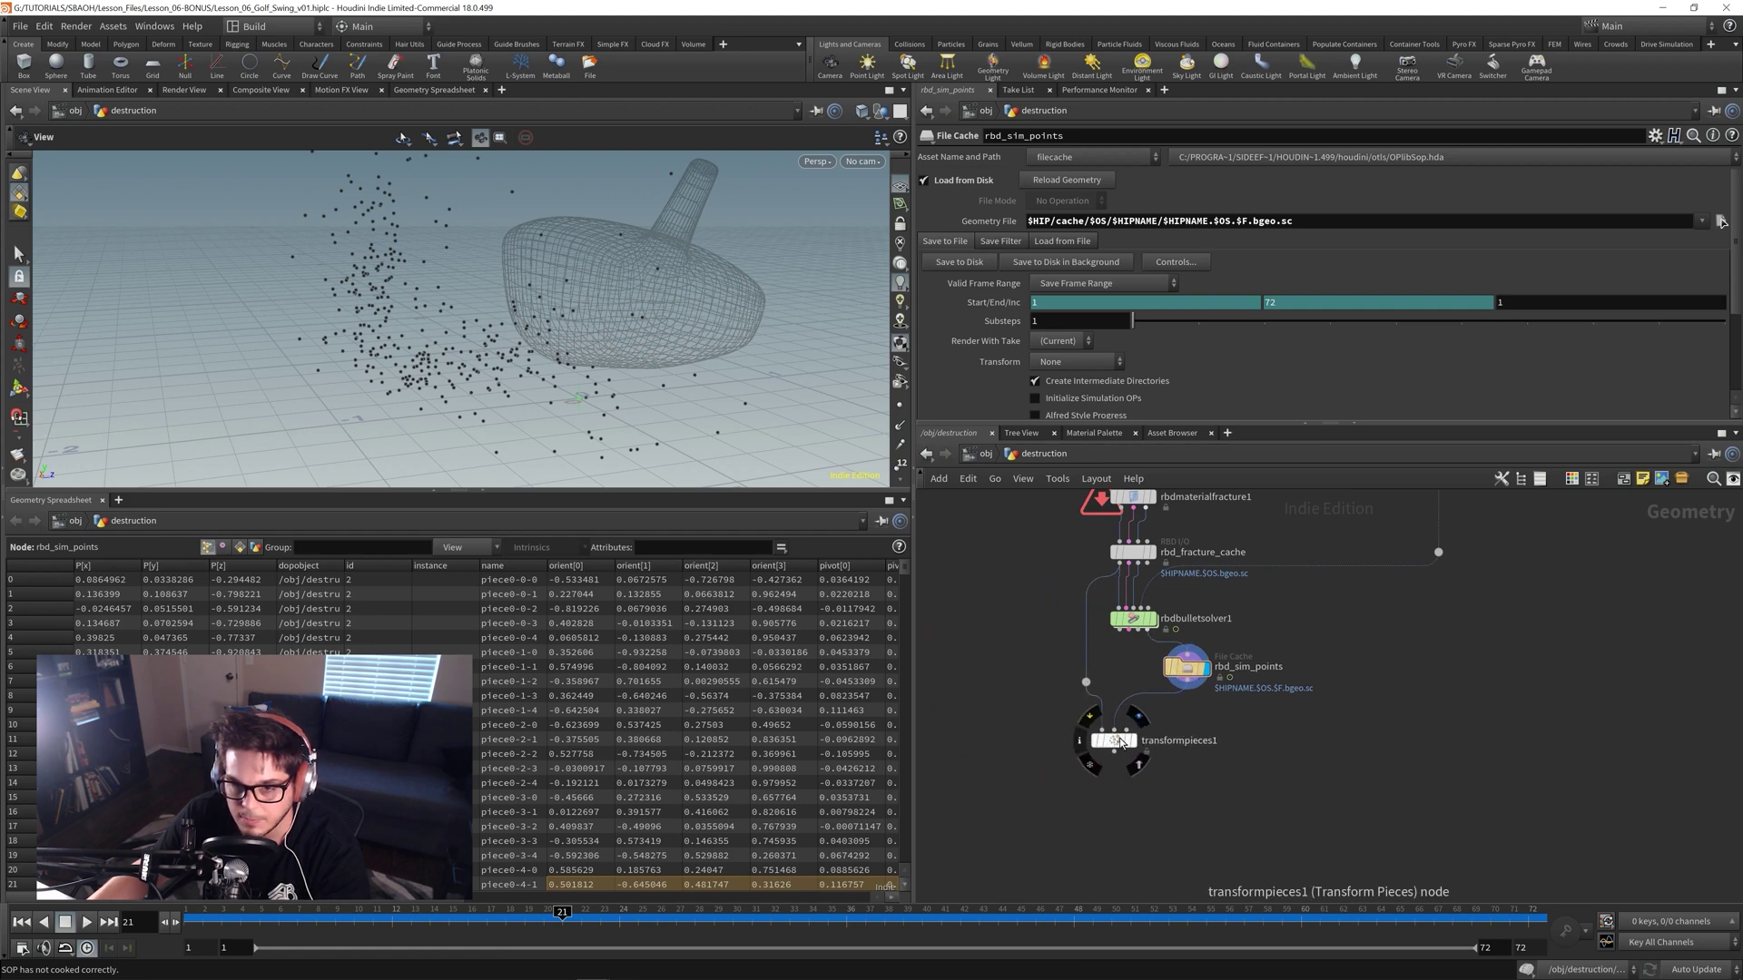
pyautogui.moveTo(1113, 745); pyautogui.dragTo(1141, 732)
pyautogui.click(1151, 727)
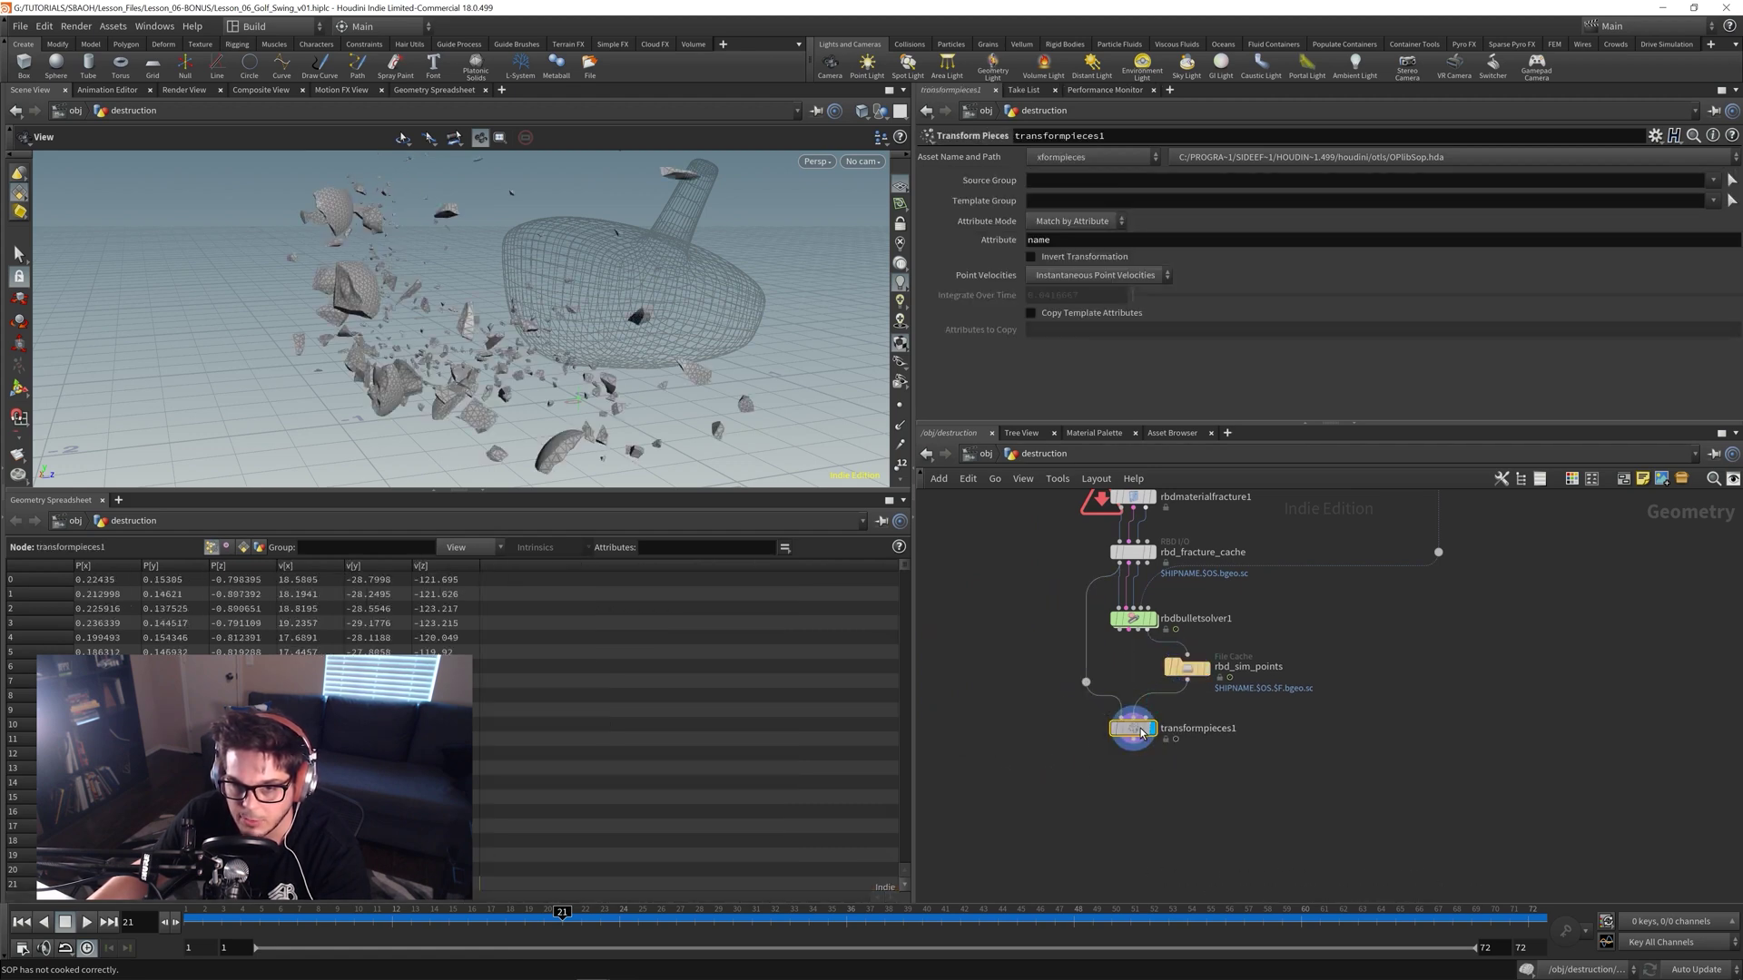
pyautogui.moveTo(372, 923); pyautogui.dragTo(522, 936)
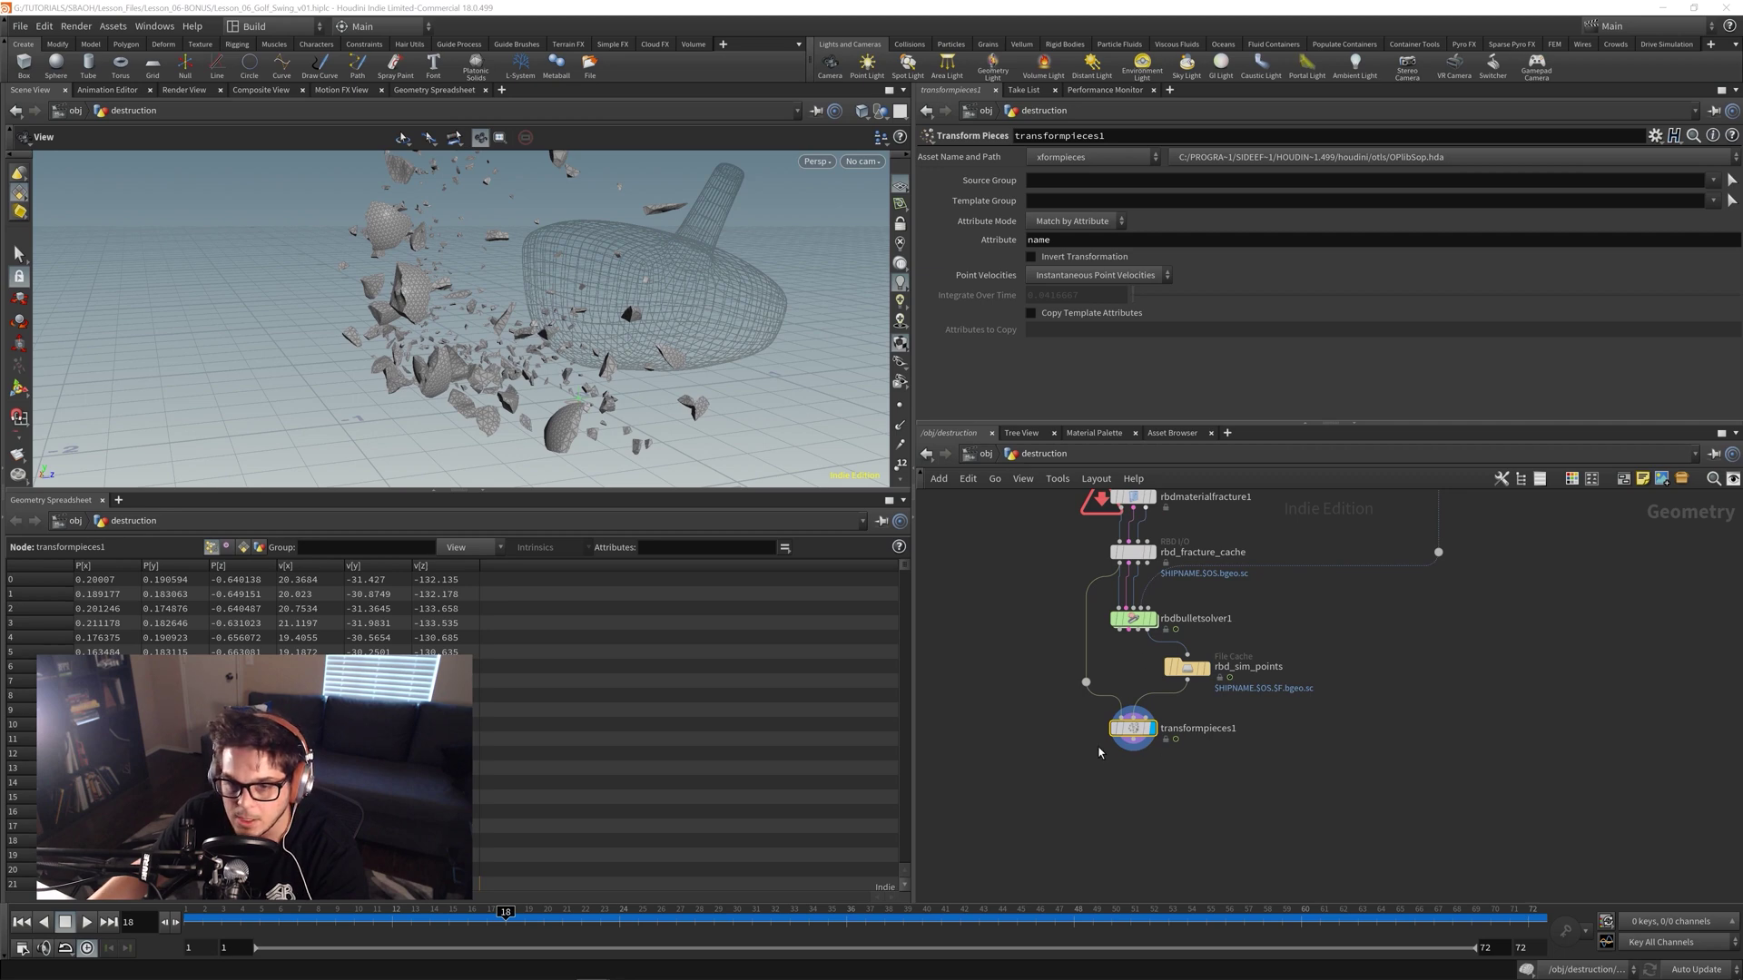
# - Add a Null node below transformpieces1, connected to its output
pyautogui.scroll(2, 1094, 754)
pyautogui.press('Tab')
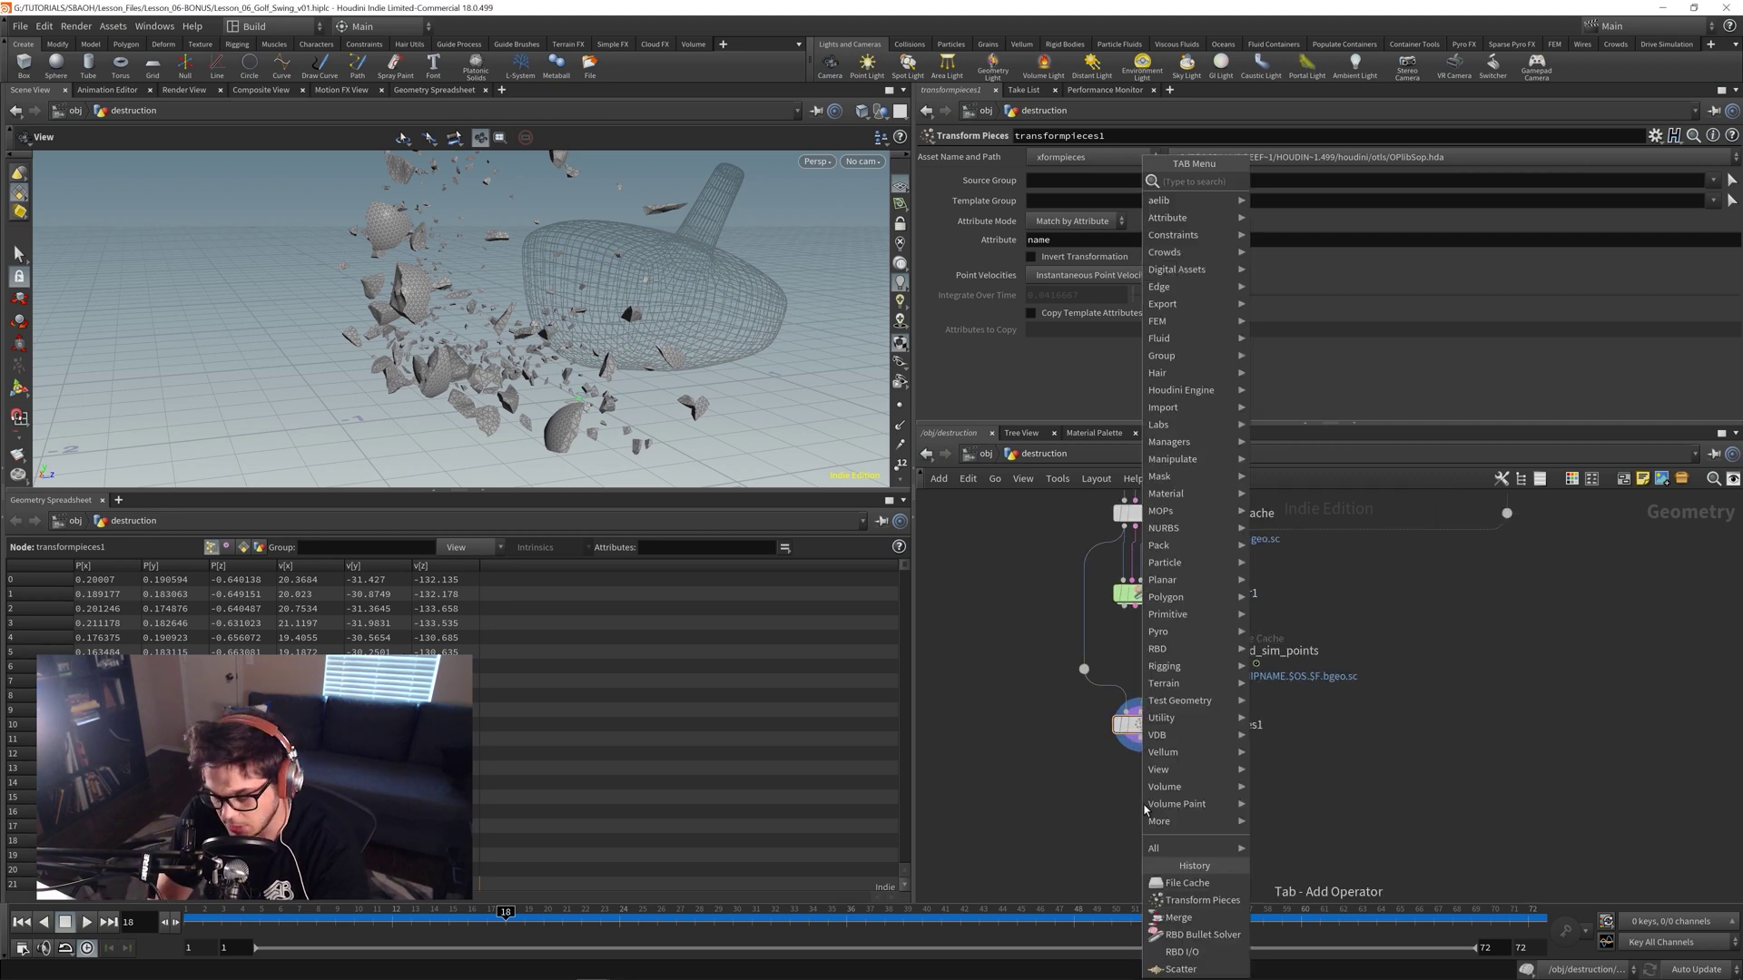
pyautogui.write('null')
pyautogui.press('Return')
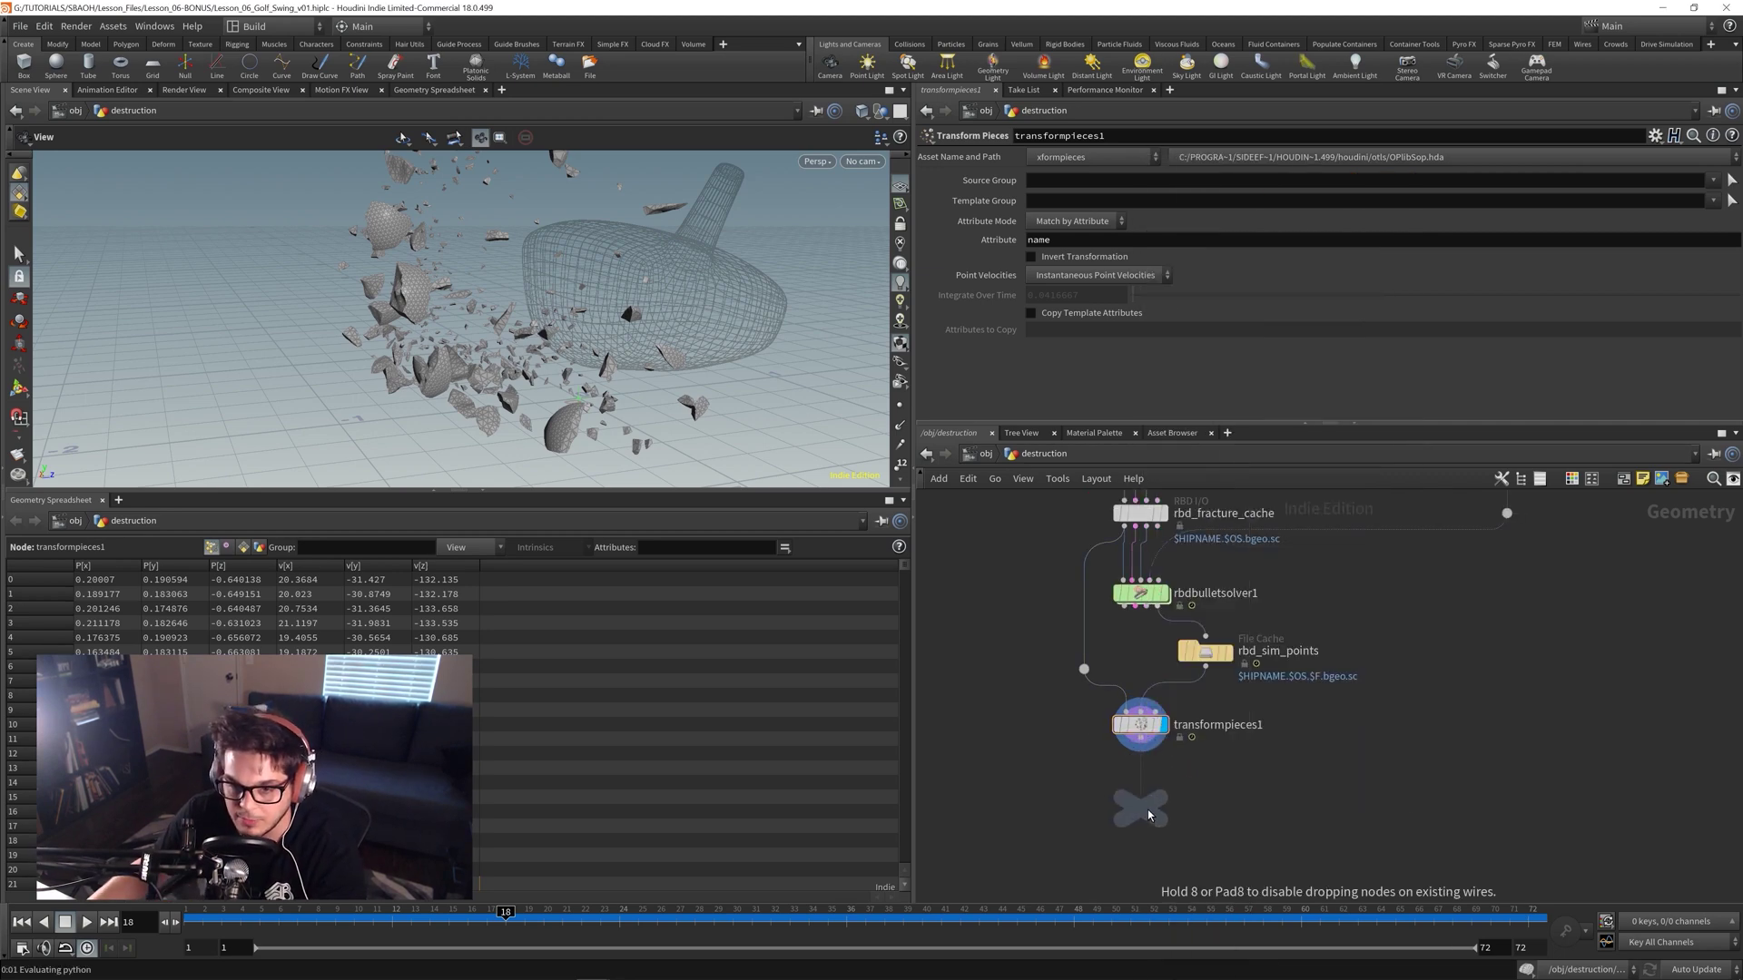
pyautogui.click(1145, 809)
# - Rename the new Null node OUT_RBD_SIM and colour it purple
pyautogui.doubleClick(1180, 810)
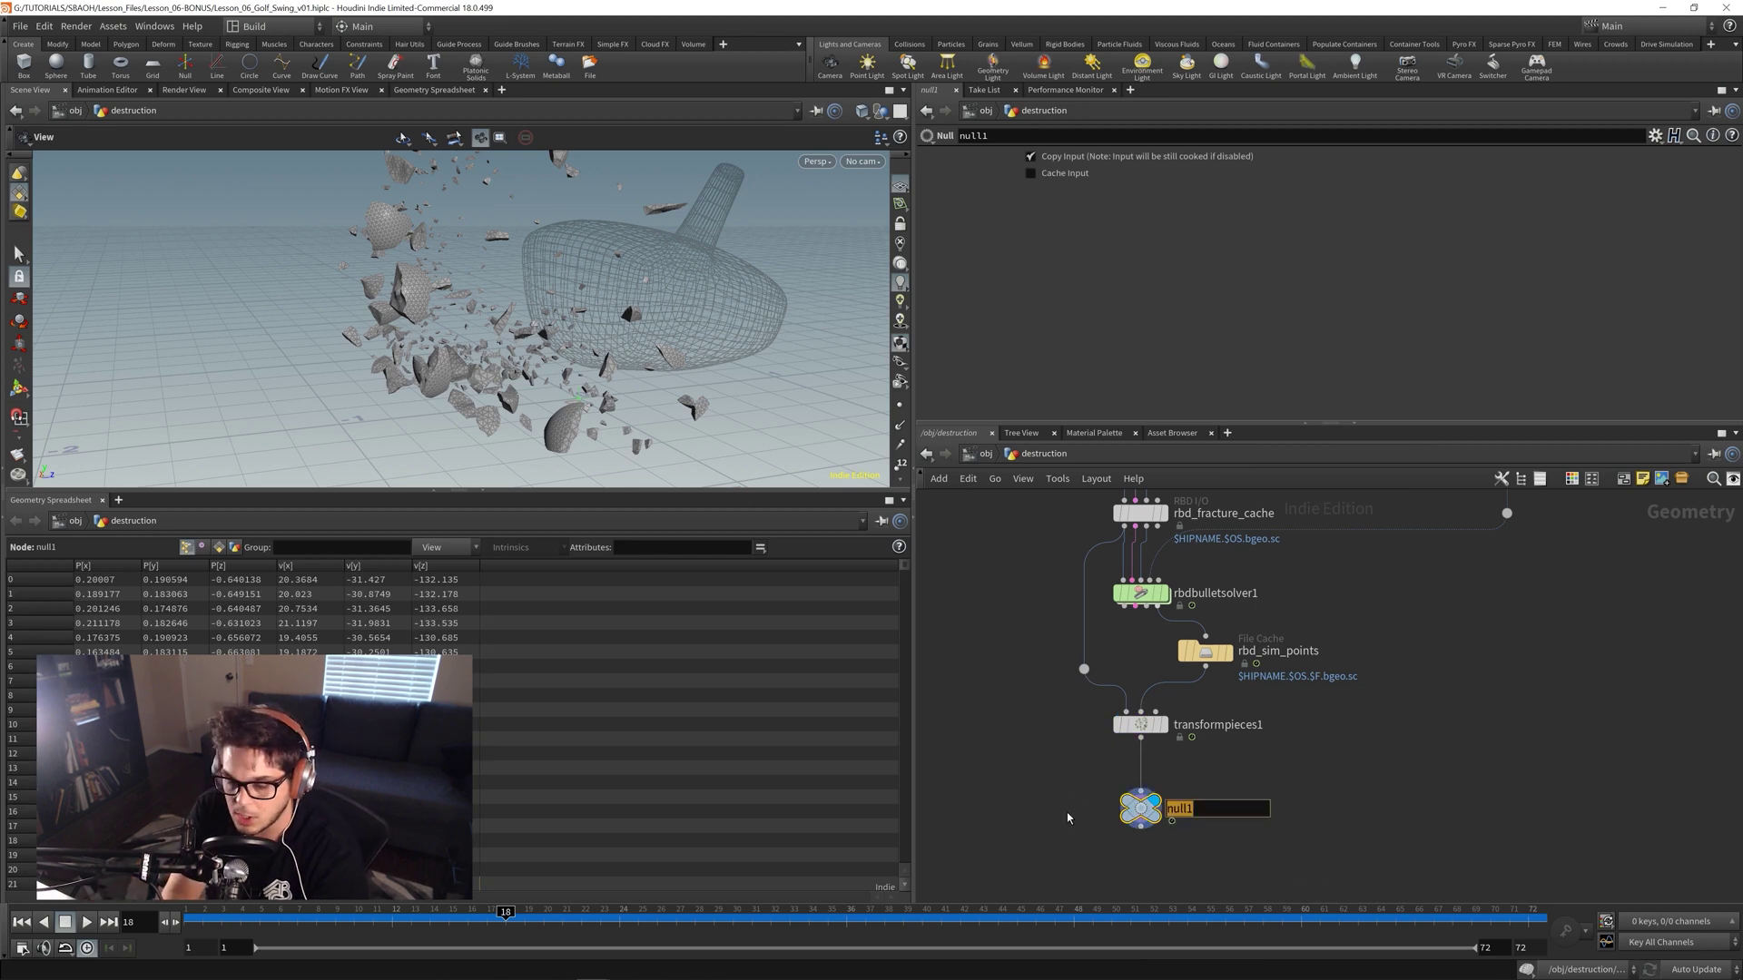
pyautogui.write('OUT_RBD_SI')
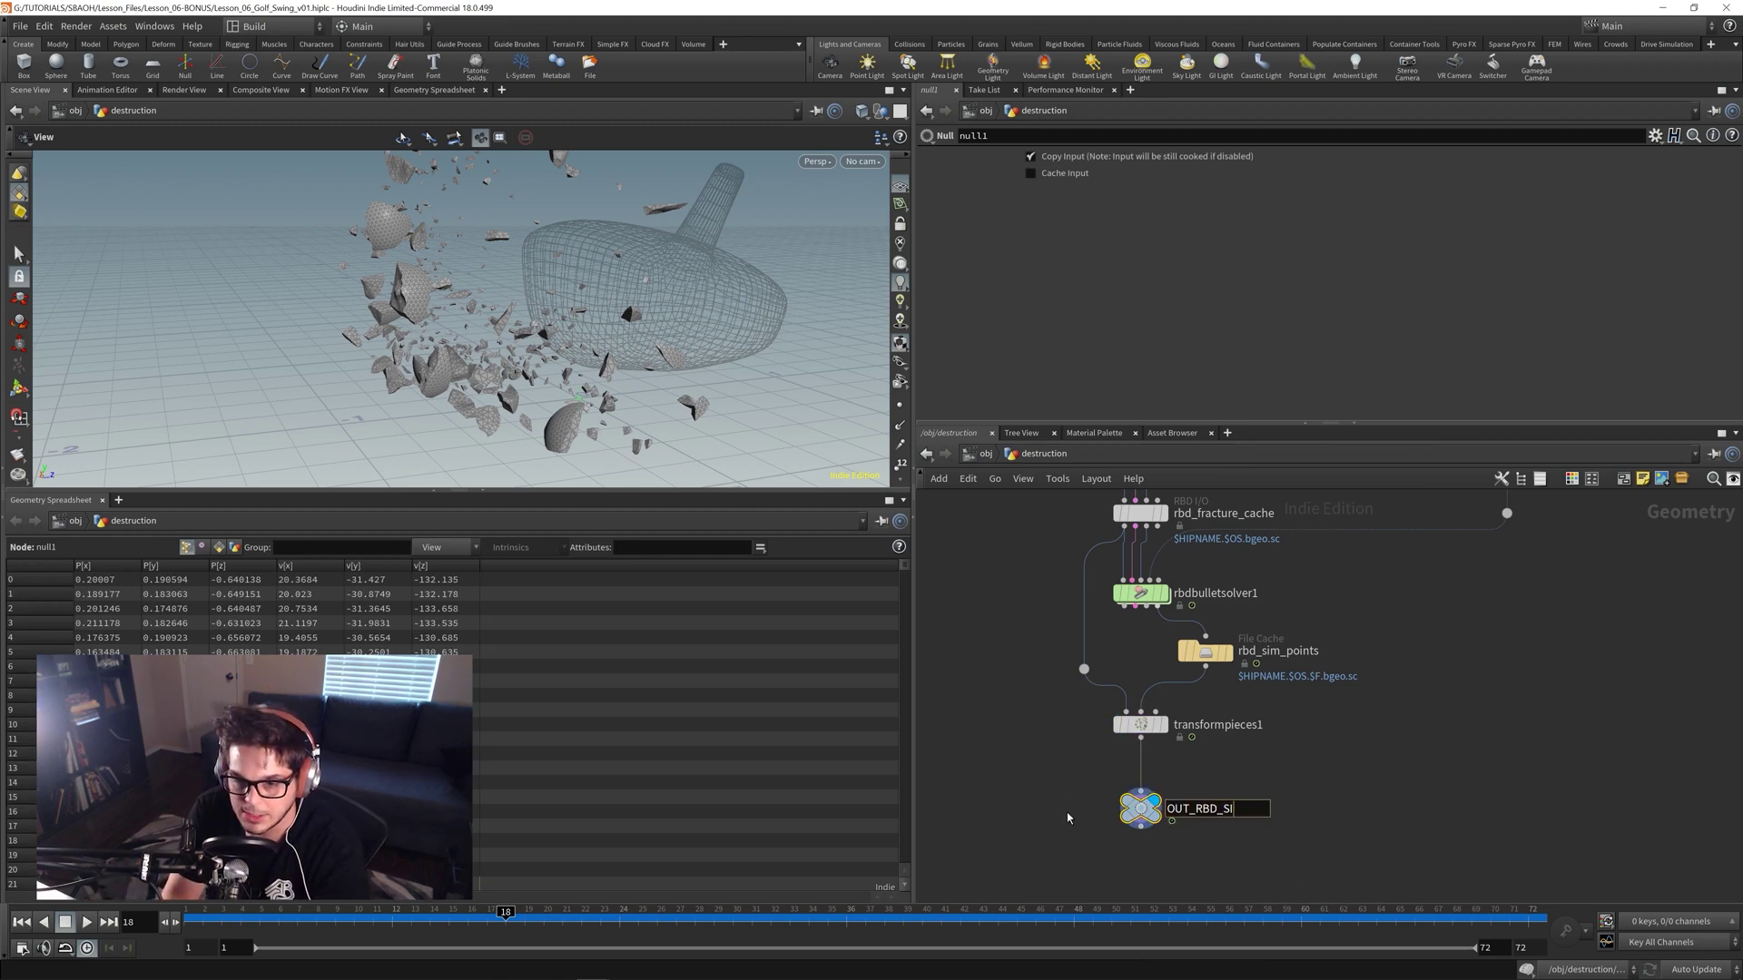
pyautogui.write('M')
pyautogui.press('Return')
pyautogui.press('c')
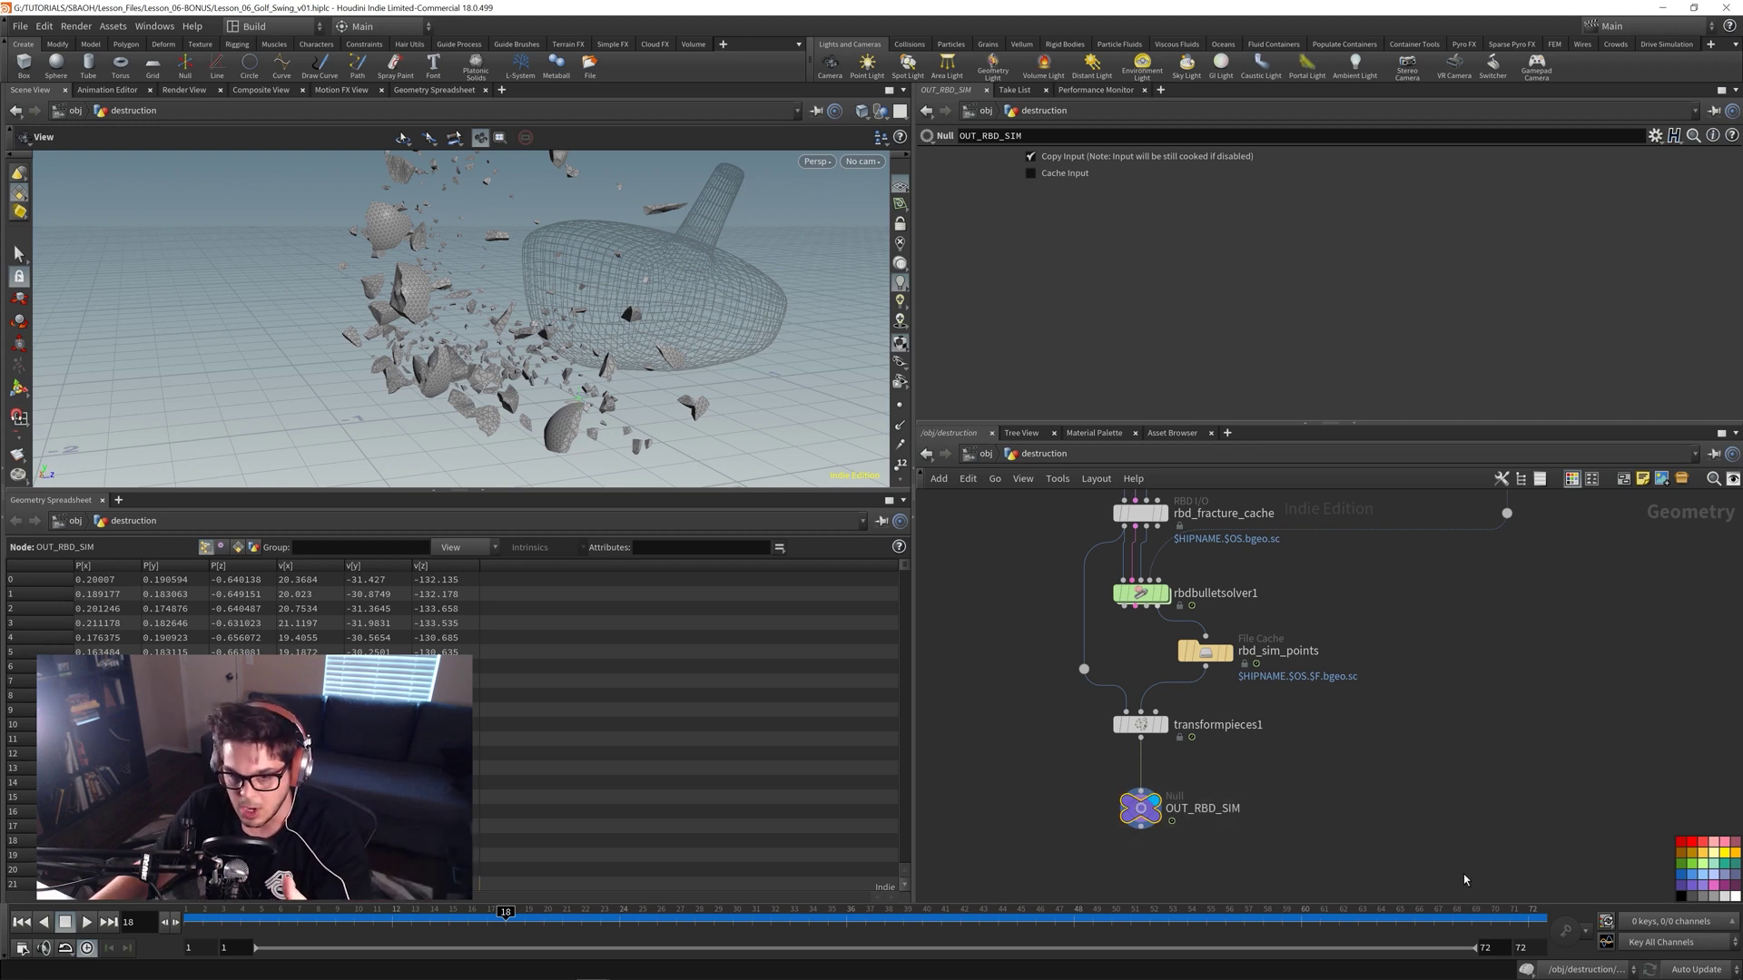
# - At object level, add a Geometry object below destruction and rename it RNDR_rbds
pyautogui.press('u')
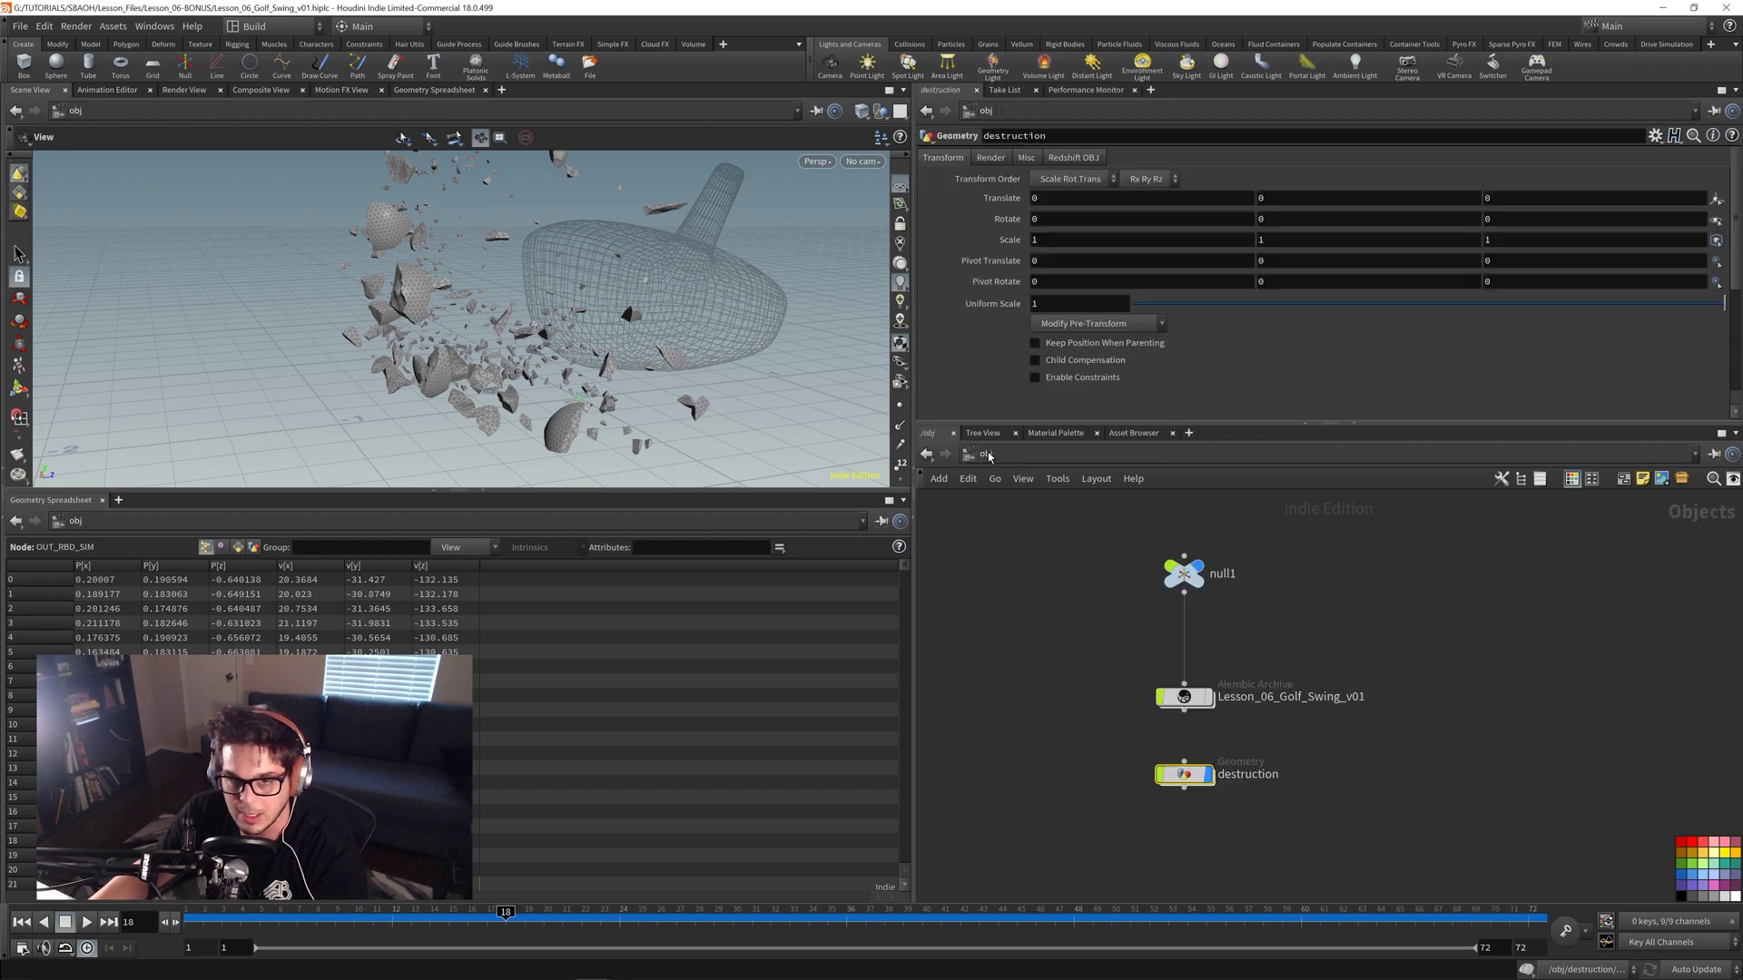
pyautogui.press('Tab')
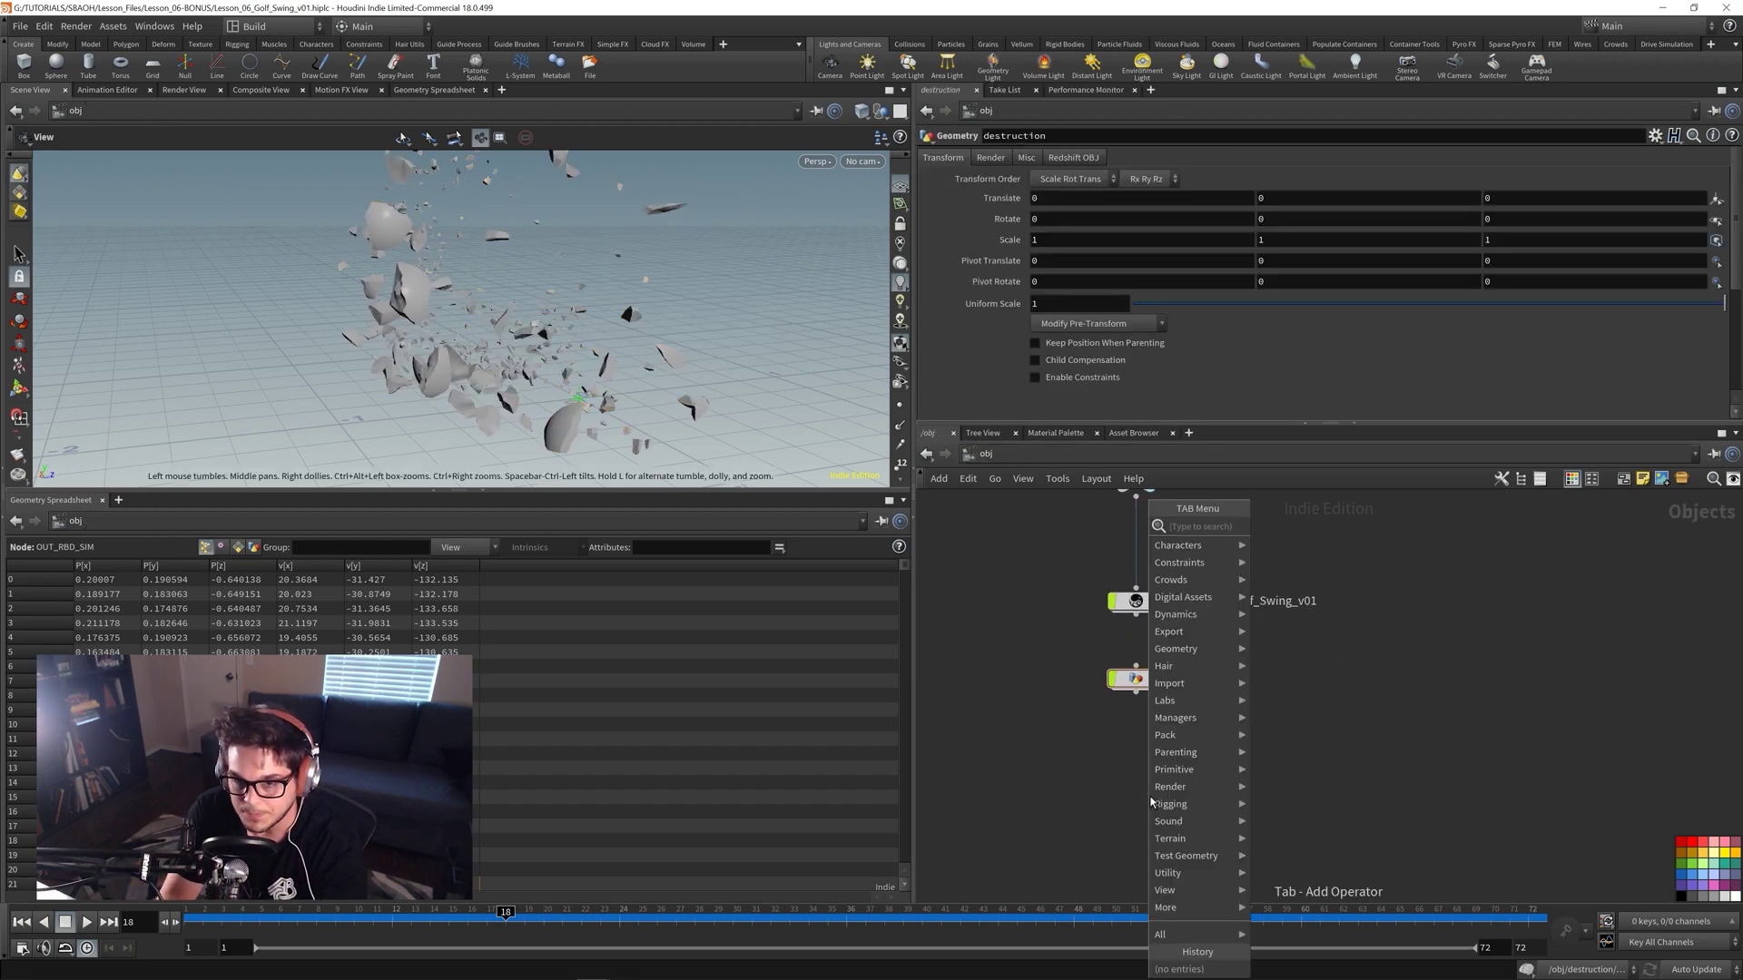
pyautogui.write('Geo')
pyautogui.press('Return')
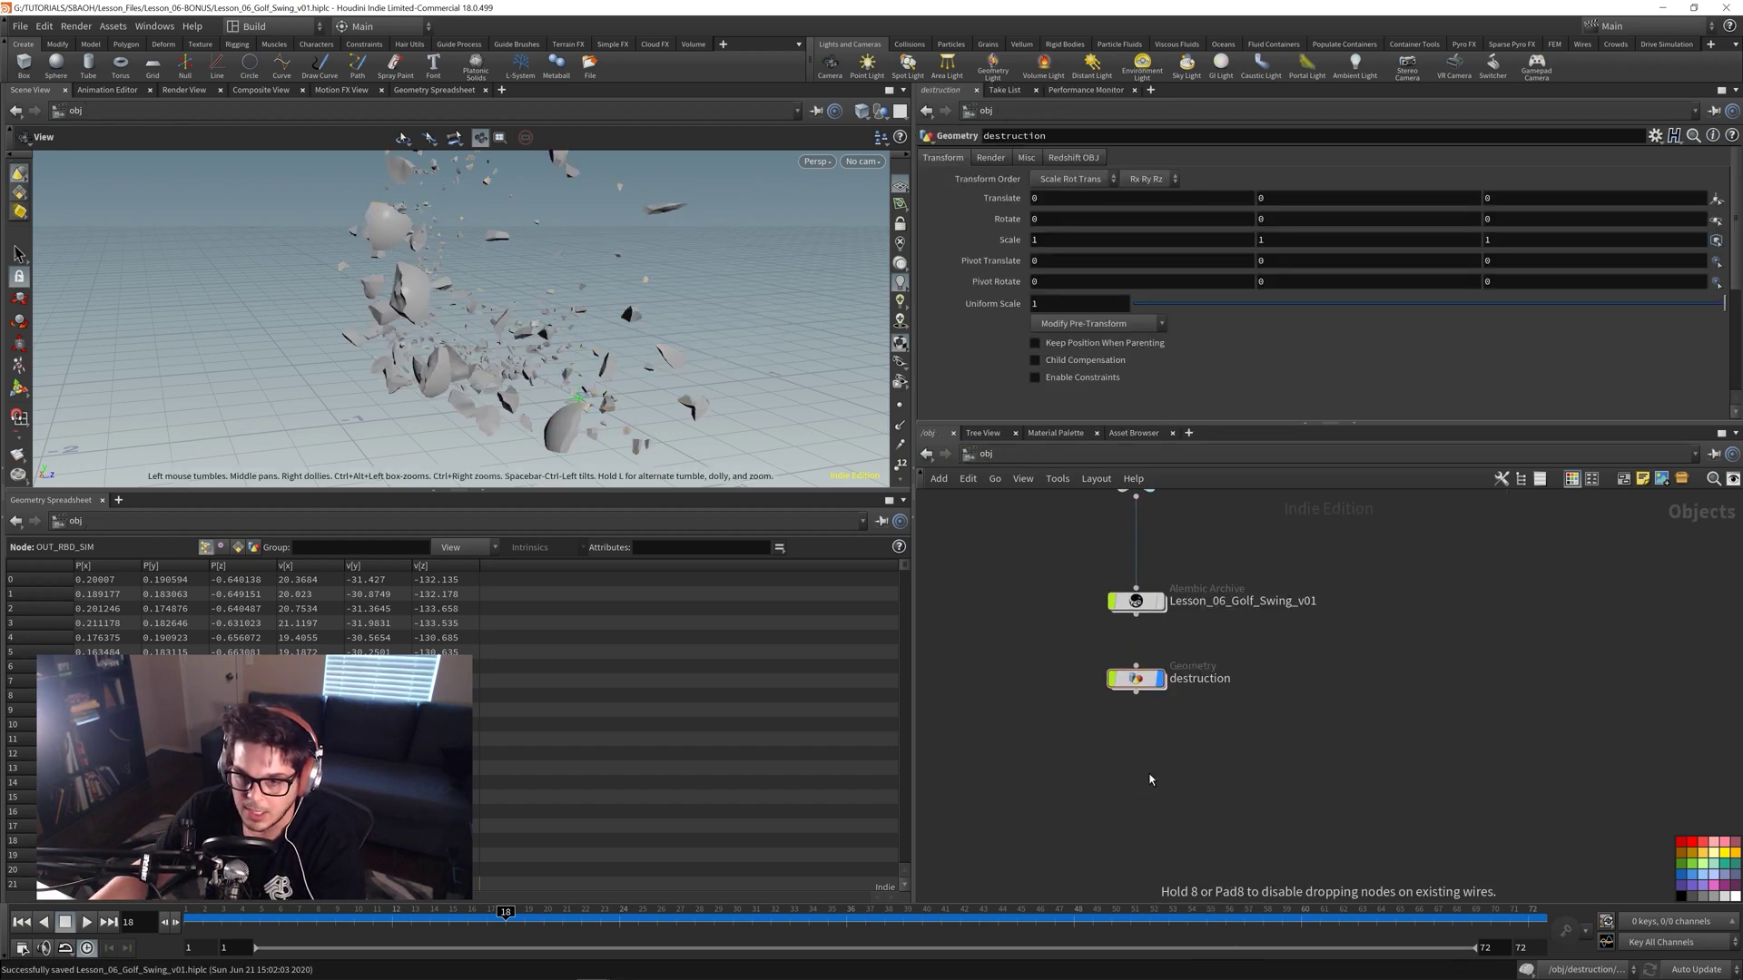
pyautogui.click(1149, 778)
pyautogui.moveTo(1153, 769); pyautogui.dragTo(1136, 763)
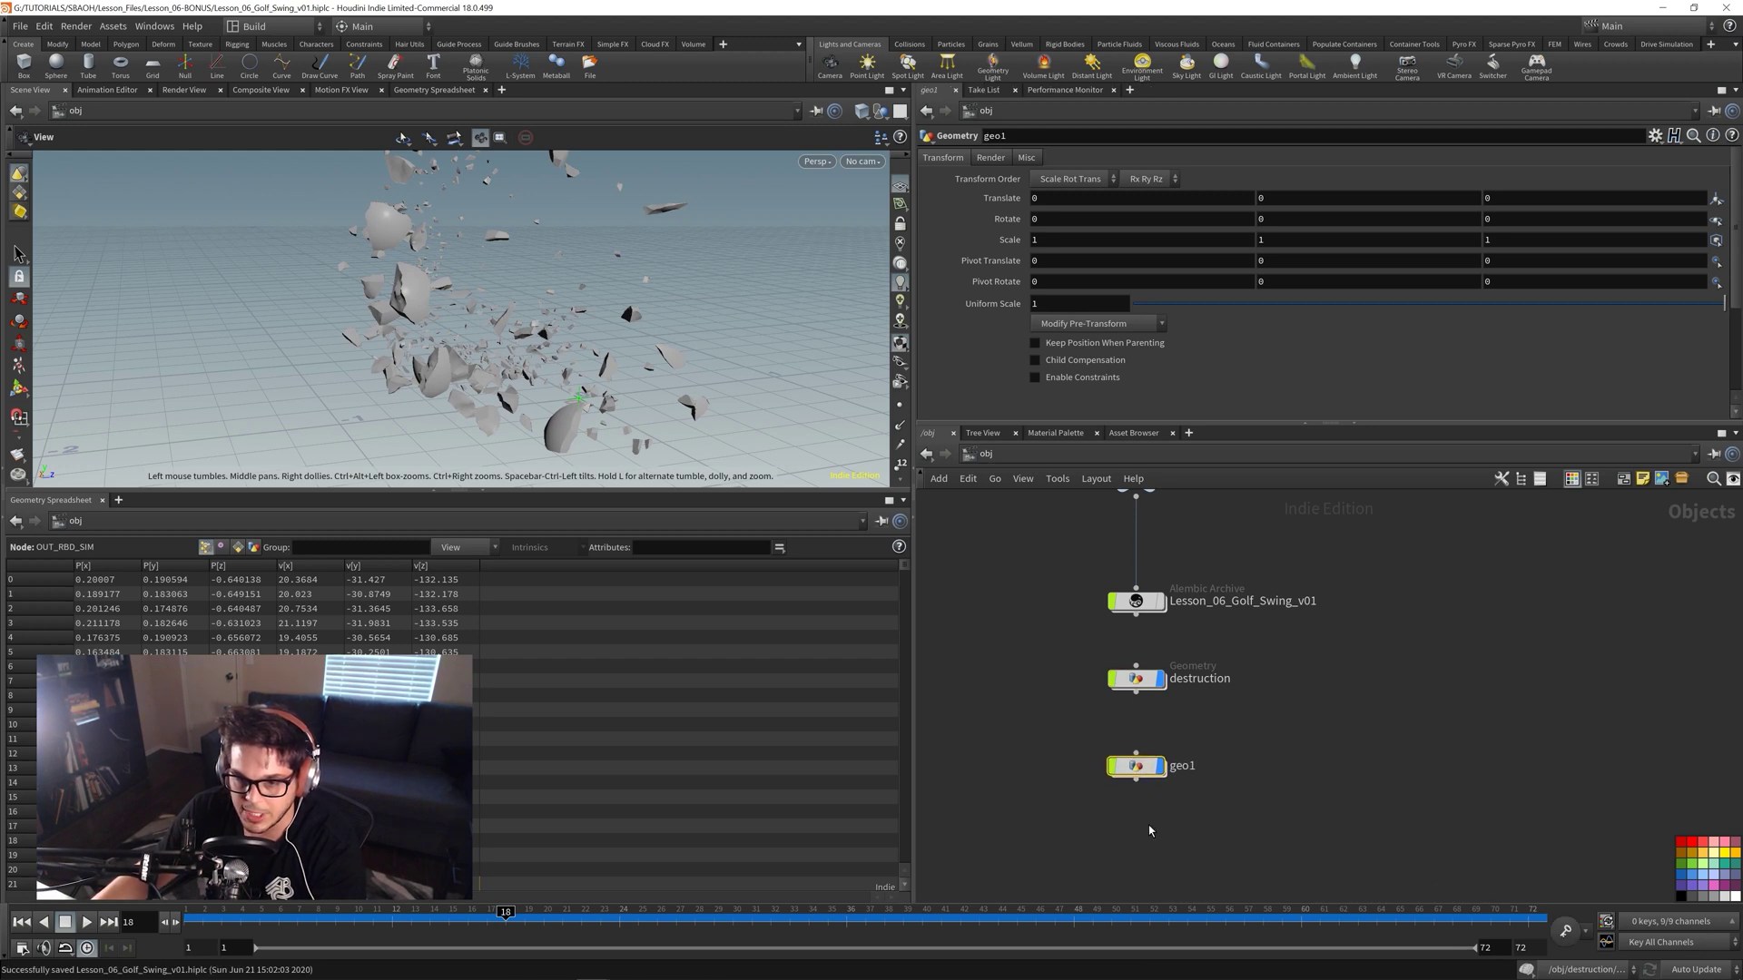
pyautogui.press('F2')
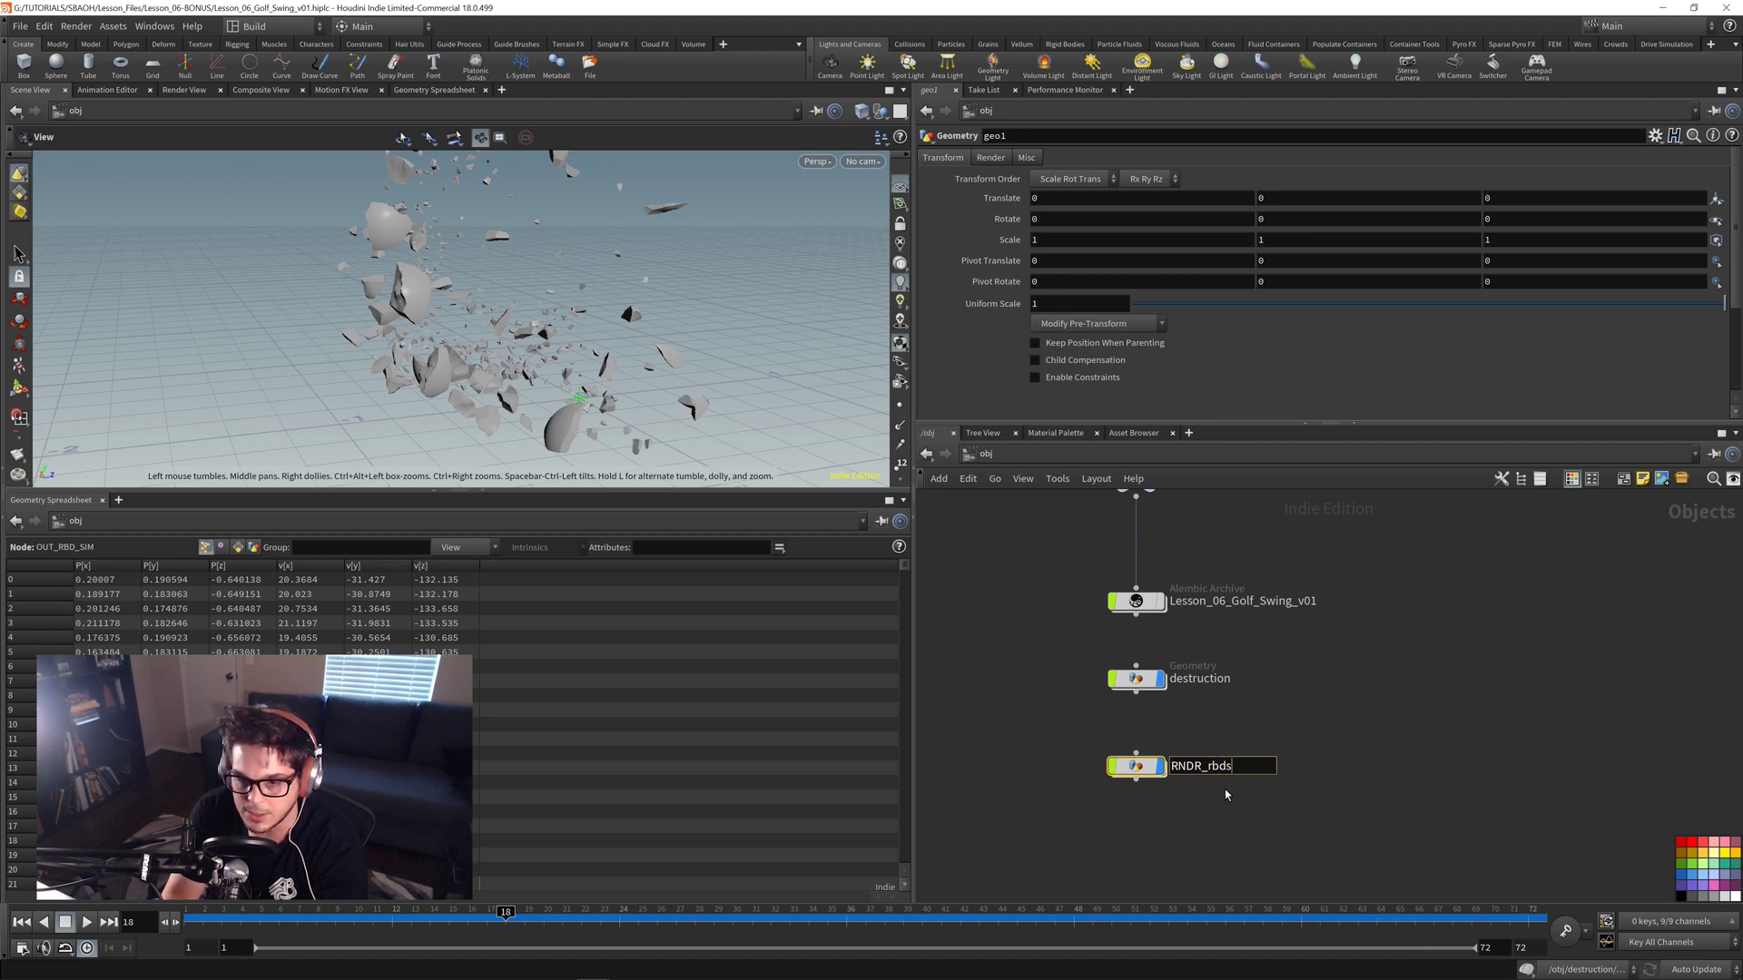
pyautogui.press('Return')
# - Inside RNDR_rbds, add an Object Merge node
pyautogui.doubleClick(1149, 771)
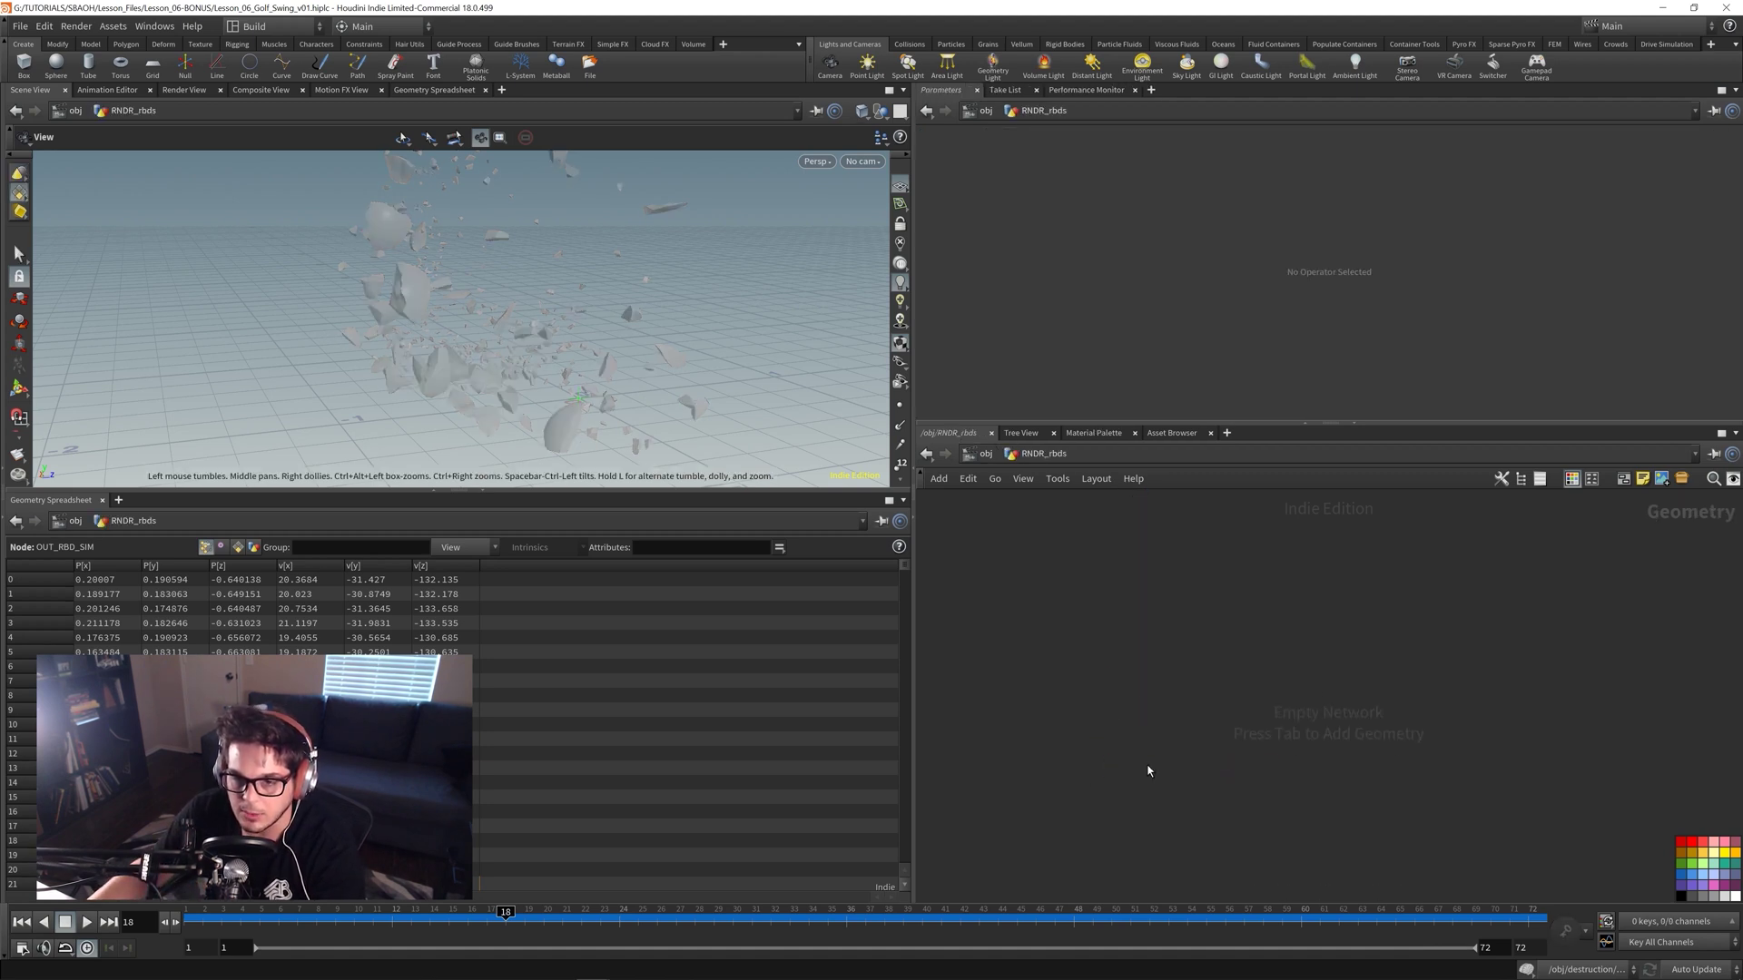
pyautogui.press('Tab')
pyautogui.write('obje')
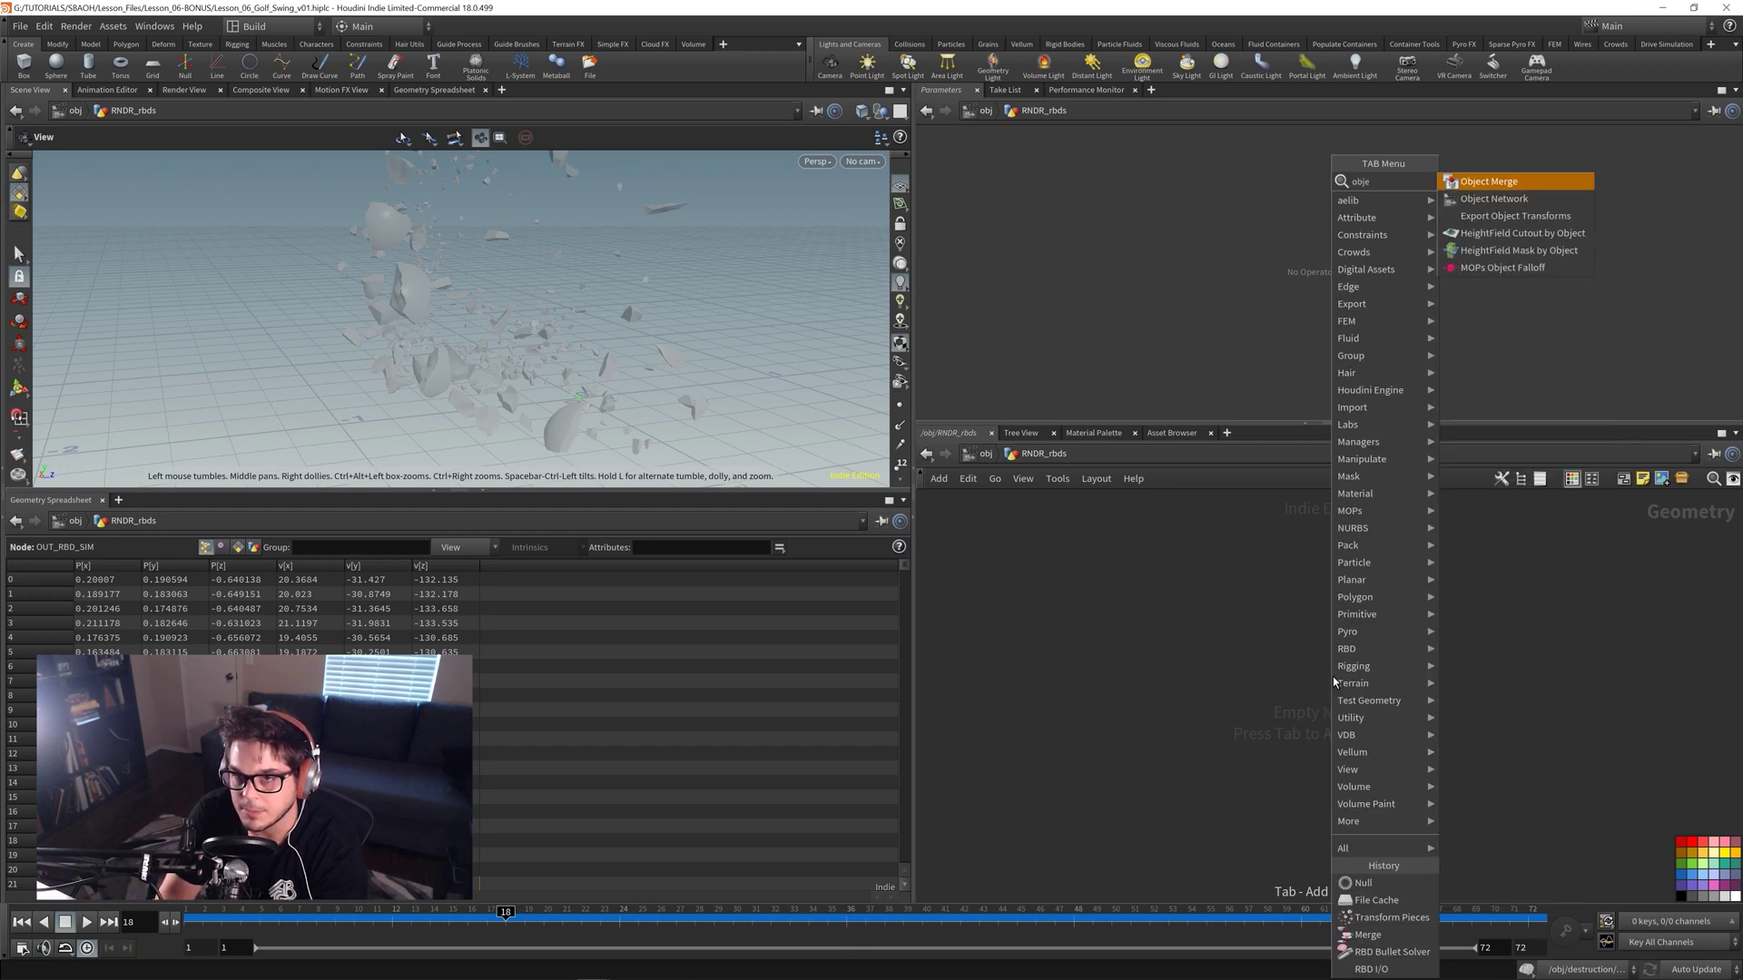
pyautogui.press('Return')
pyautogui.click(1251, 635)
# - Set Object 1 of the Object Merge node to /obj/destruction/OUT_RBD_SIM
pyautogui.click(1719, 198)
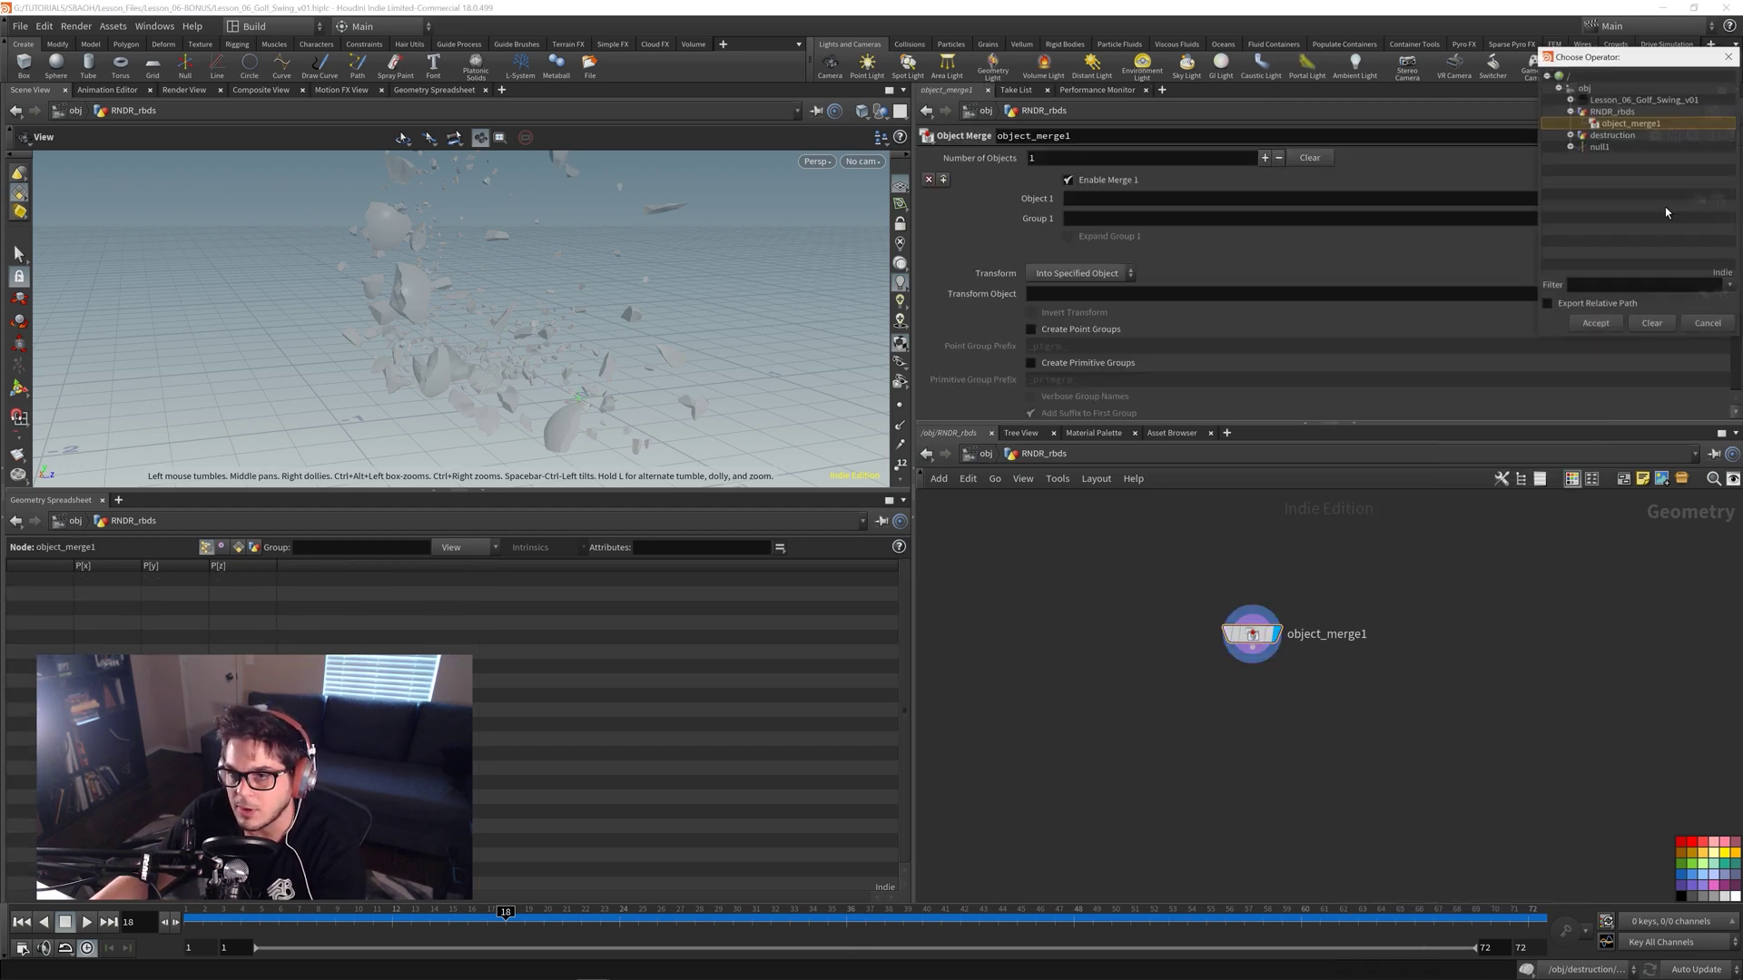
pyautogui.click(1571, 135)
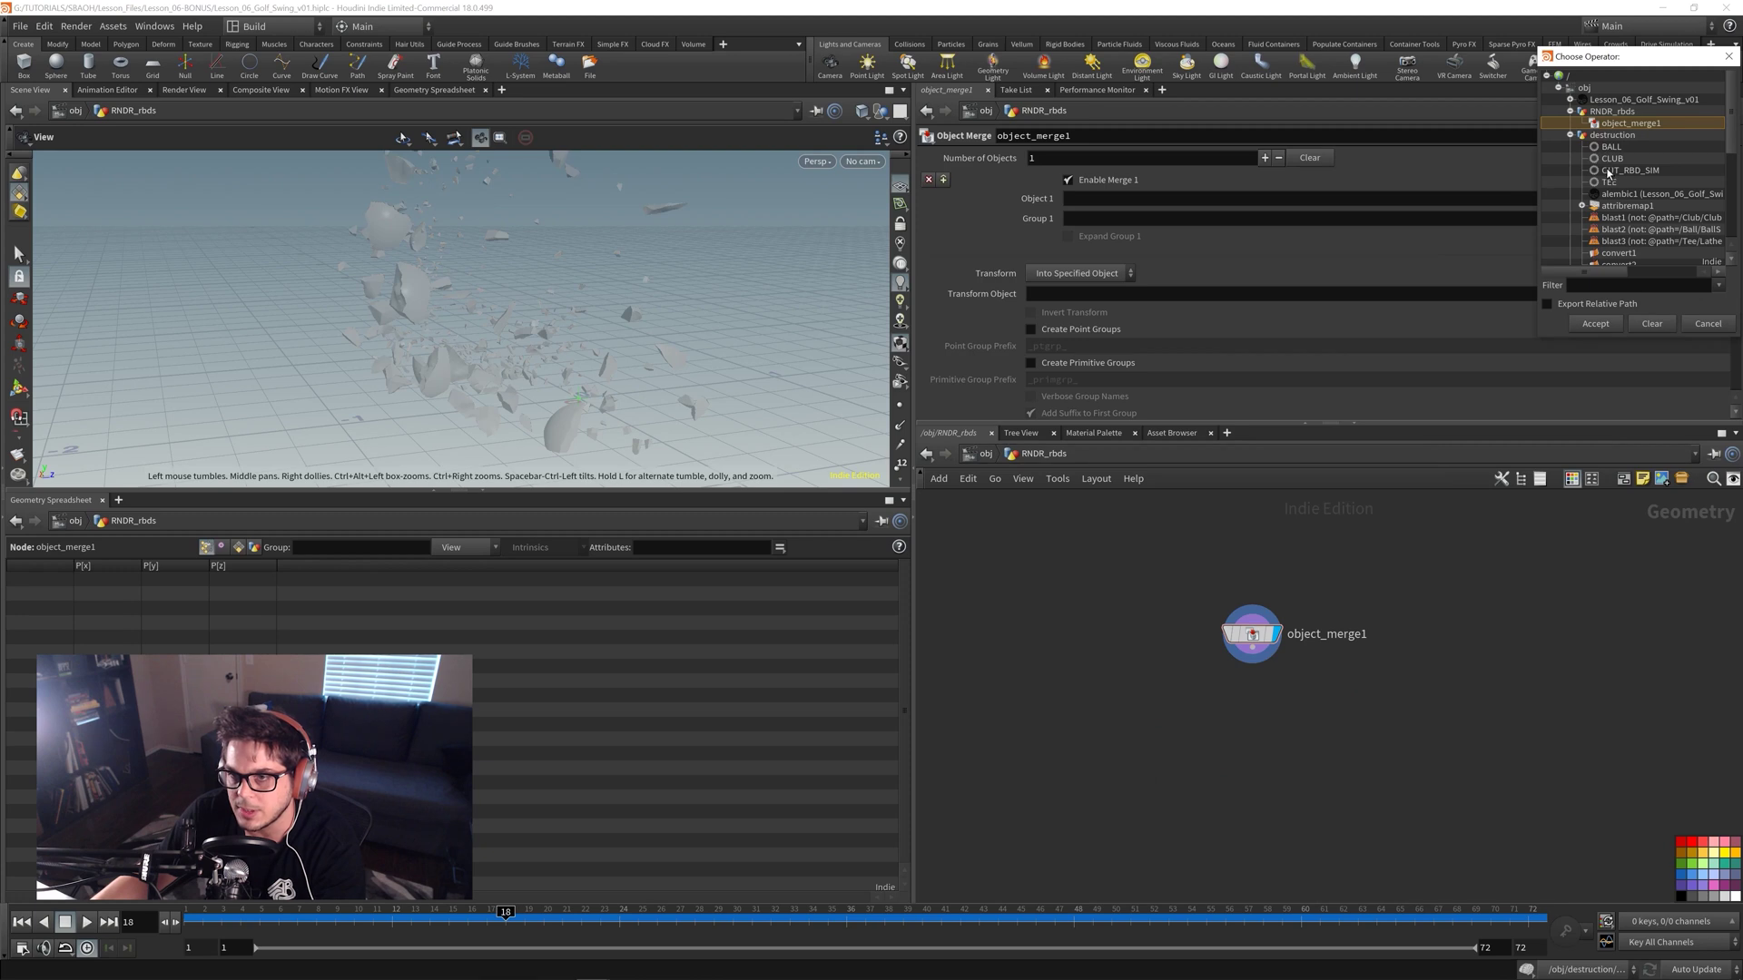
pyautogui.click(1610, 171)
pyautogui.click(1594, 323)
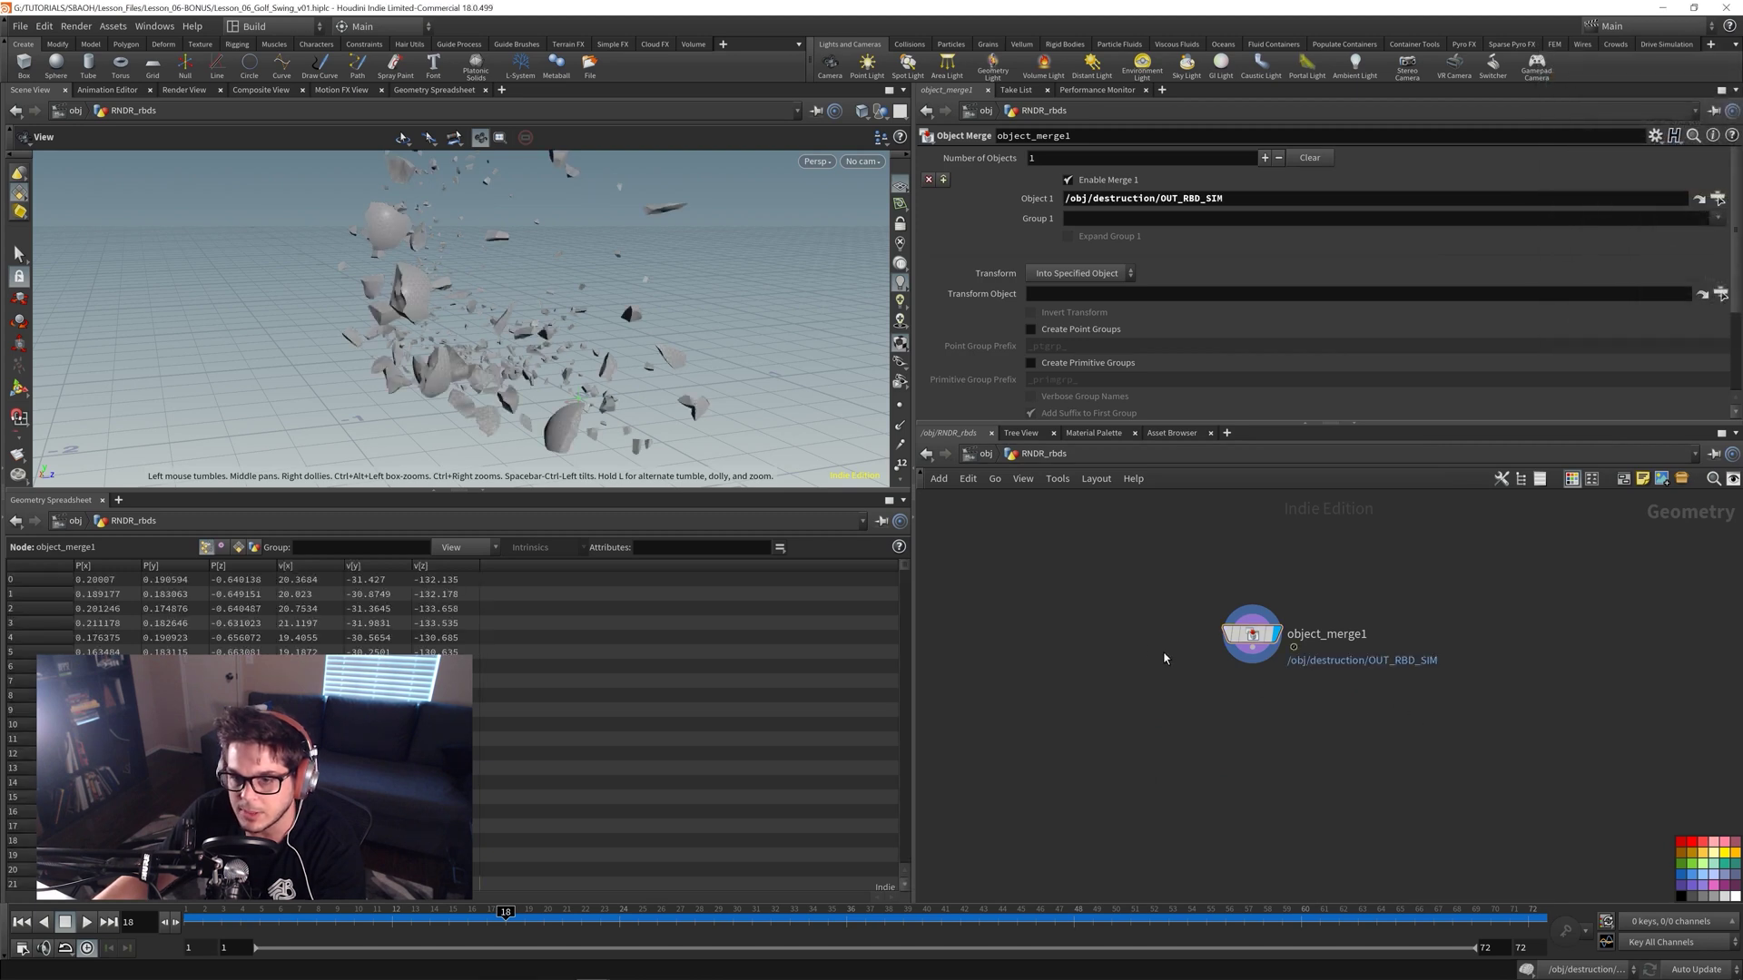
# - Return to object level and colour the RNDR_rbds object purple
pyautogui.press('u')
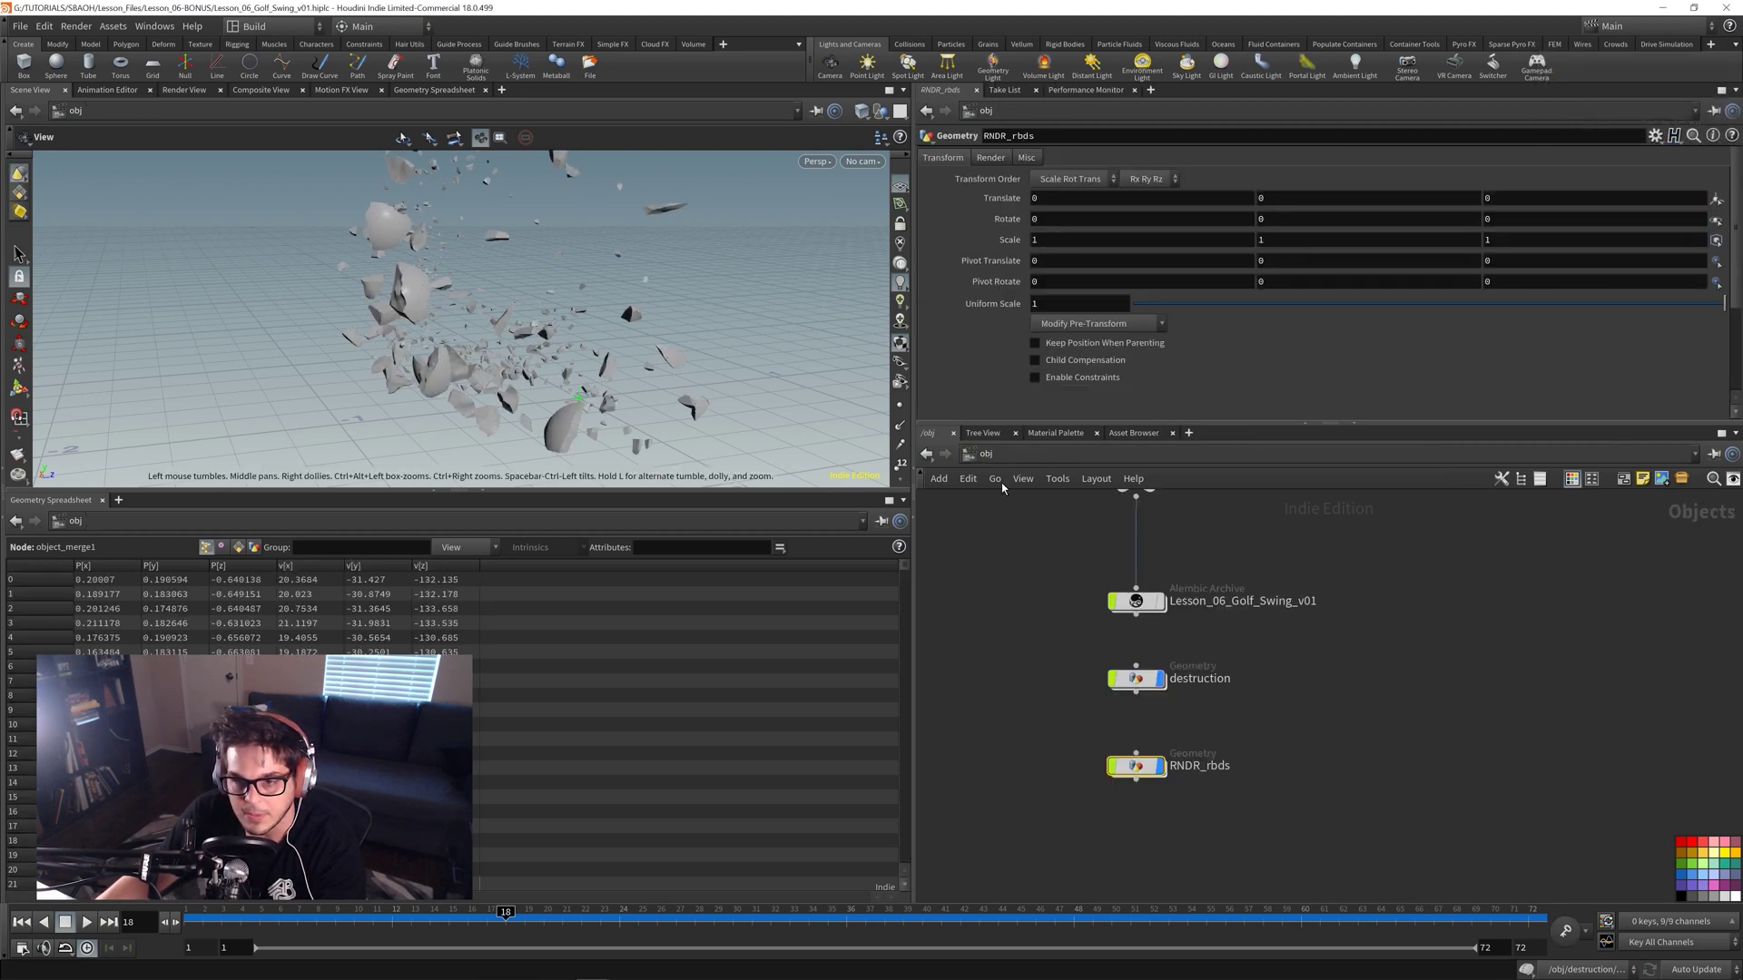
pyautogui.click(1683, 887)
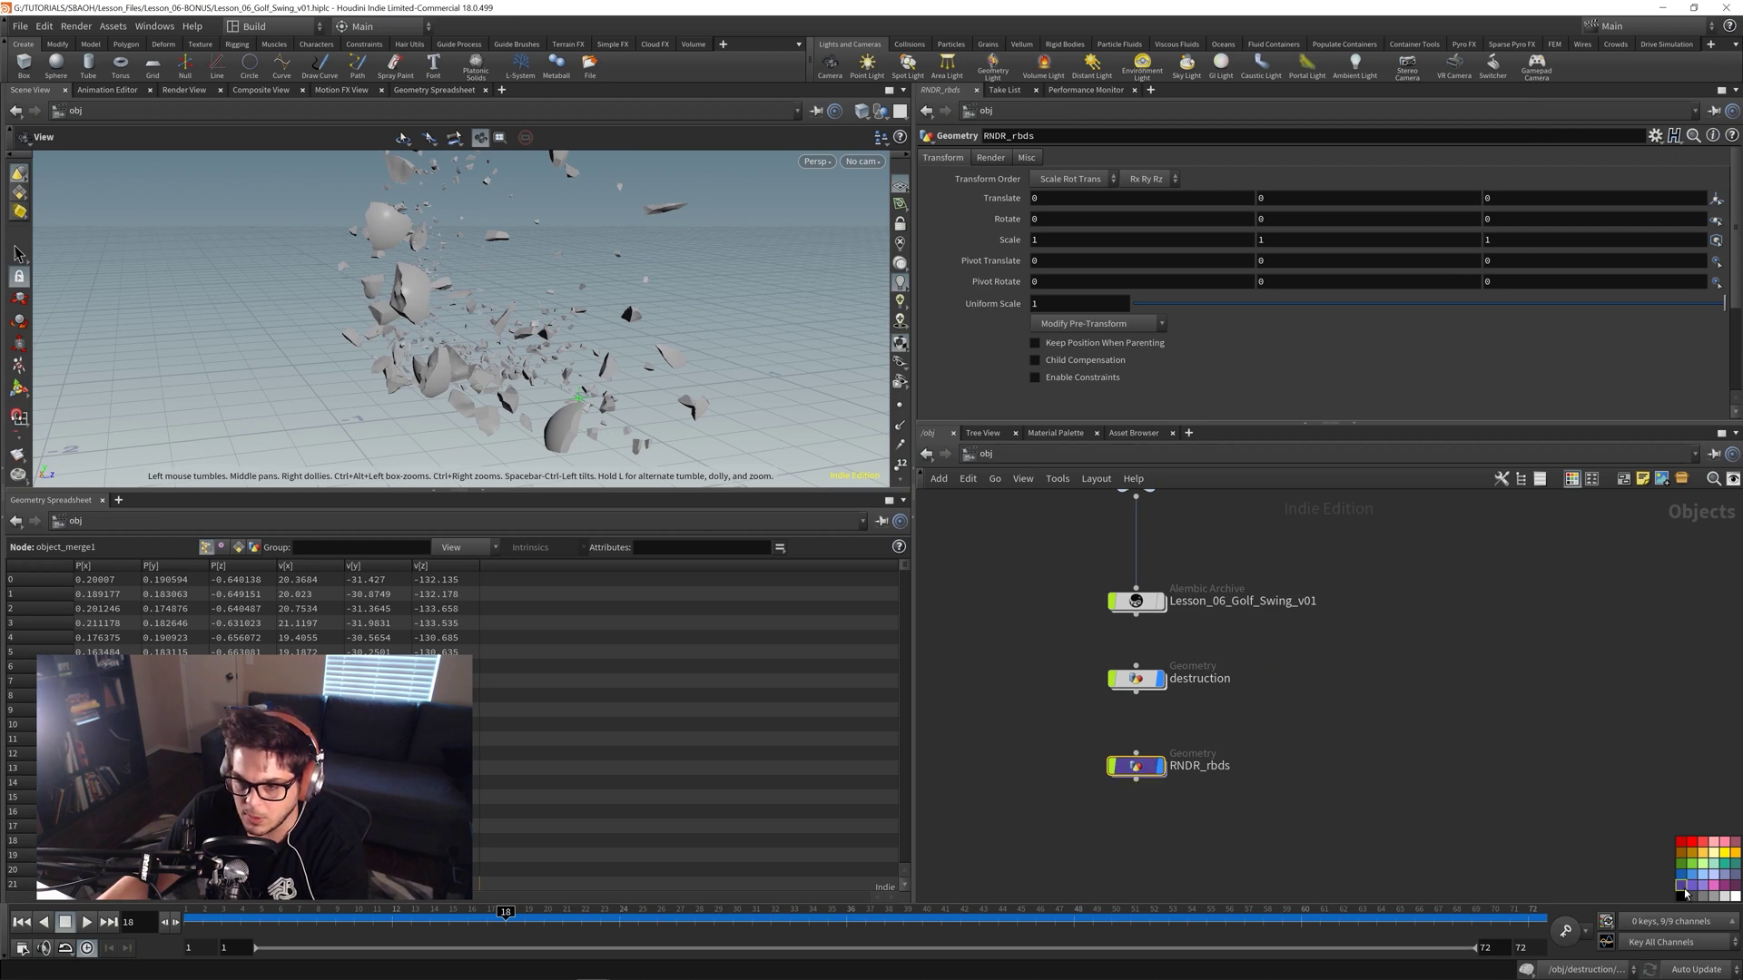
pyautogui.click(1691, 886)
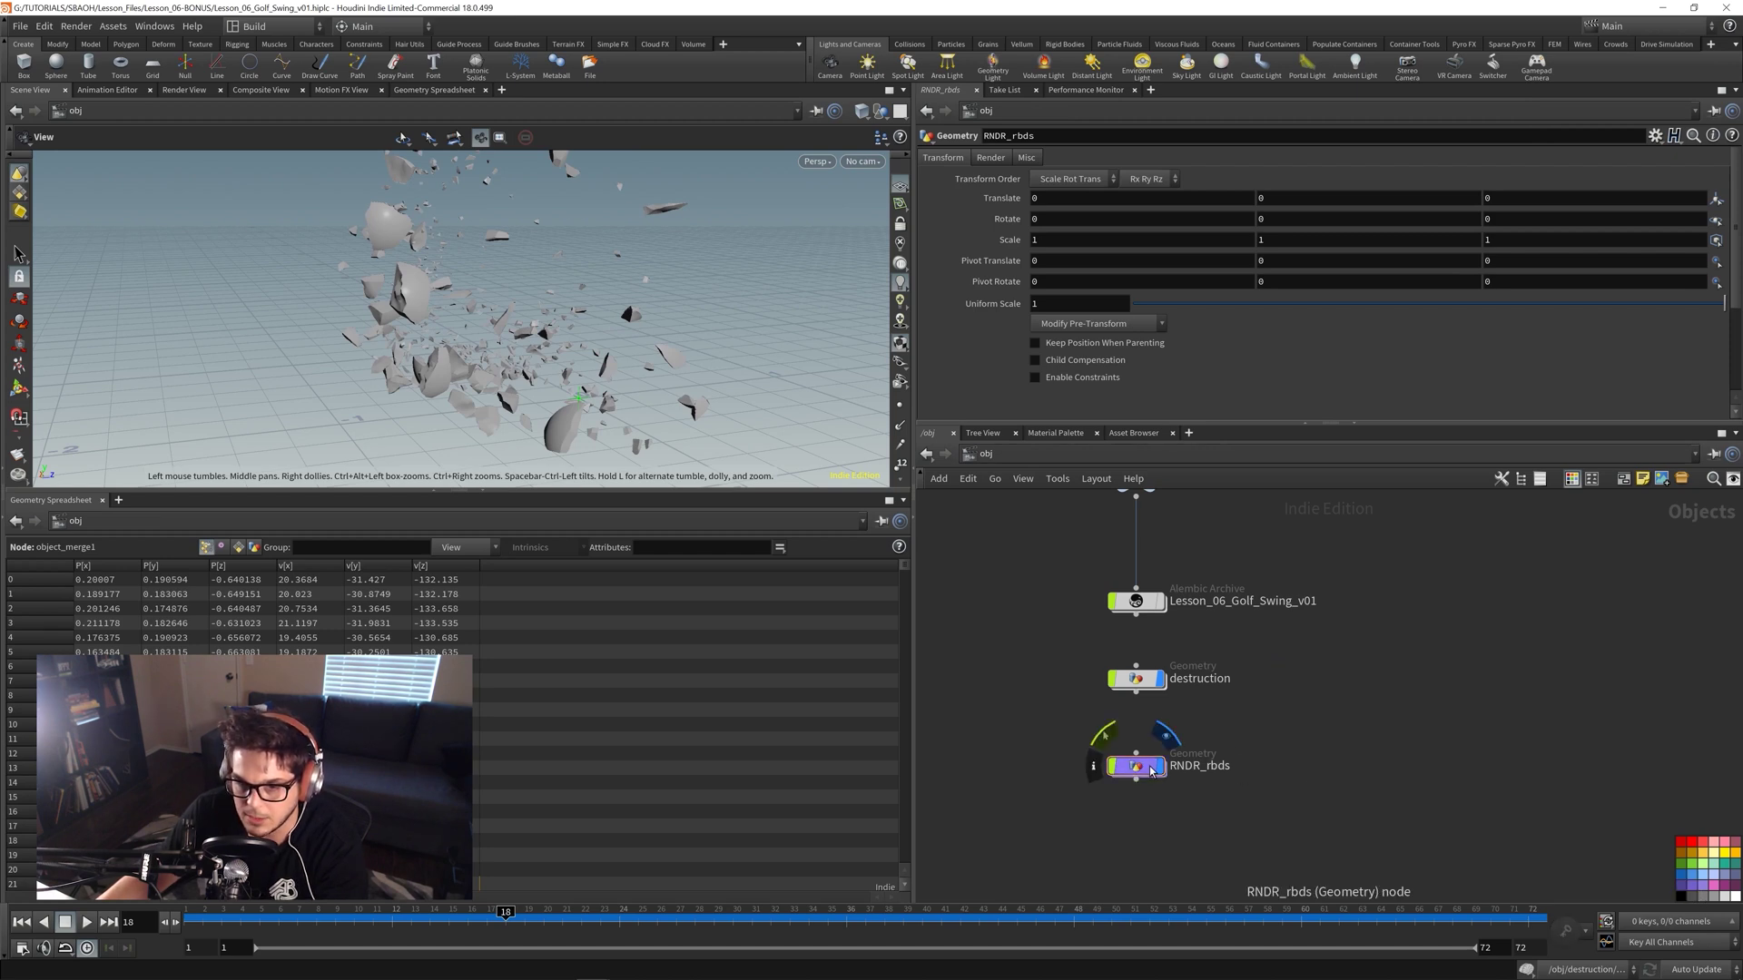
# - Inside destruction, enclose the nodes from group1 down to OUT_RBD_SIM in a network box titled RBD
pyautogui.doubleClick(1136, 681)
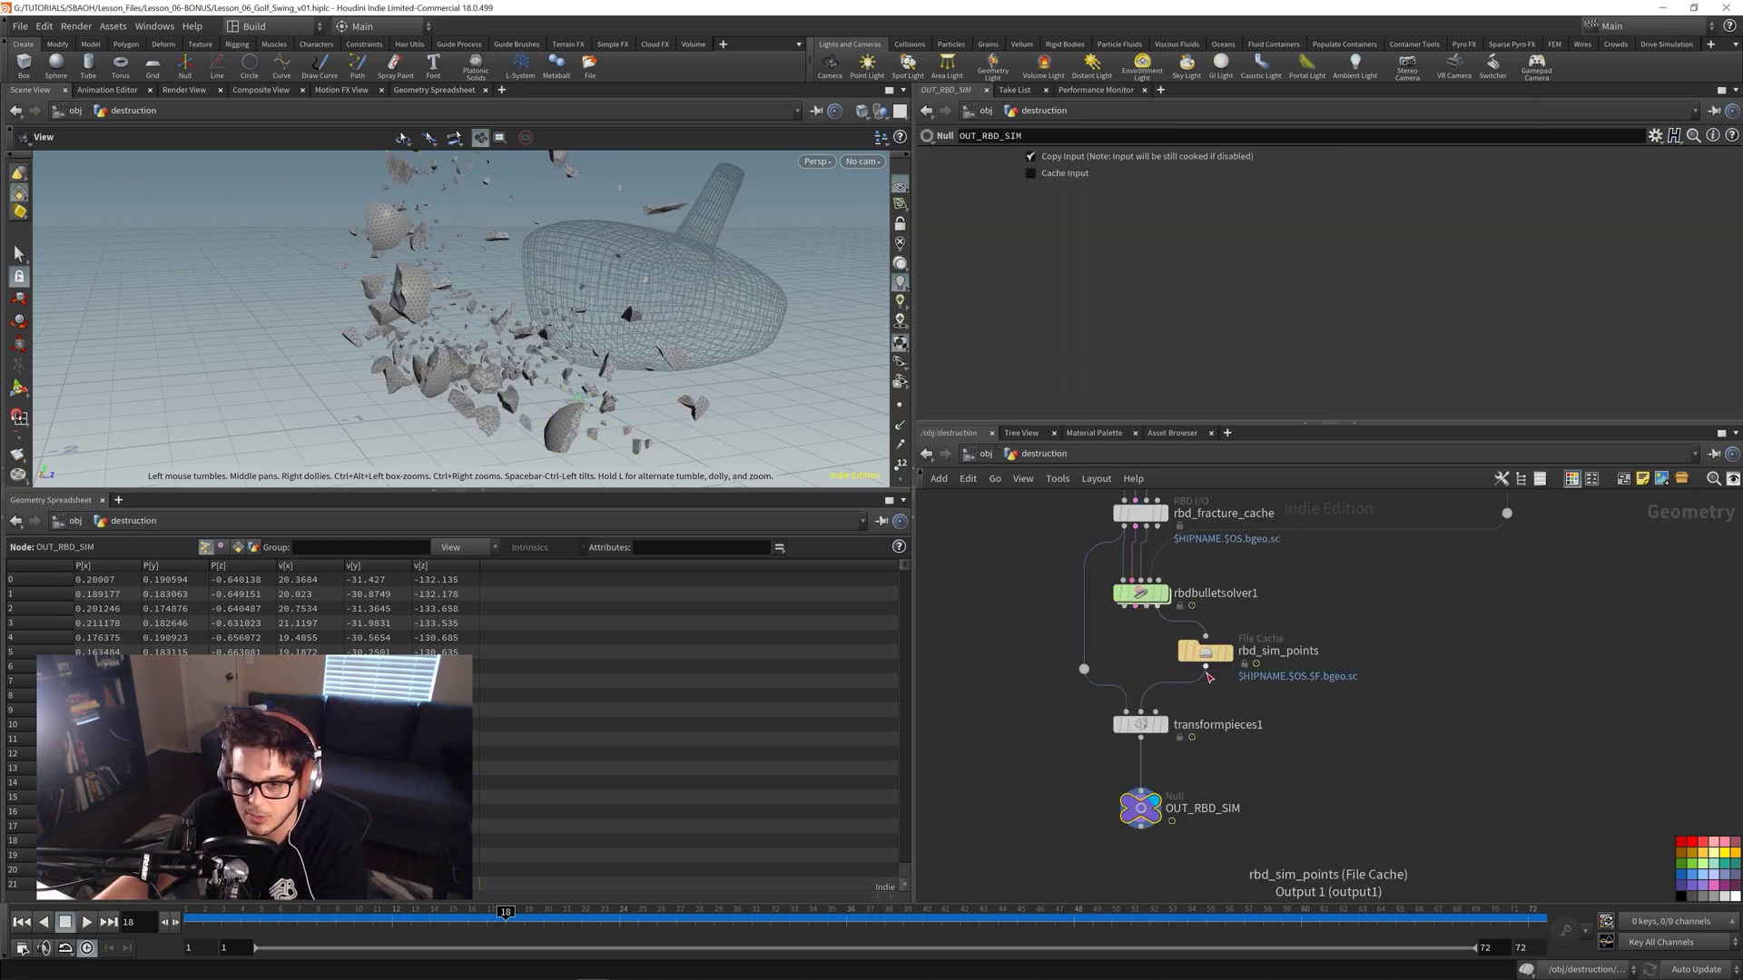
pyautogui.press('h')
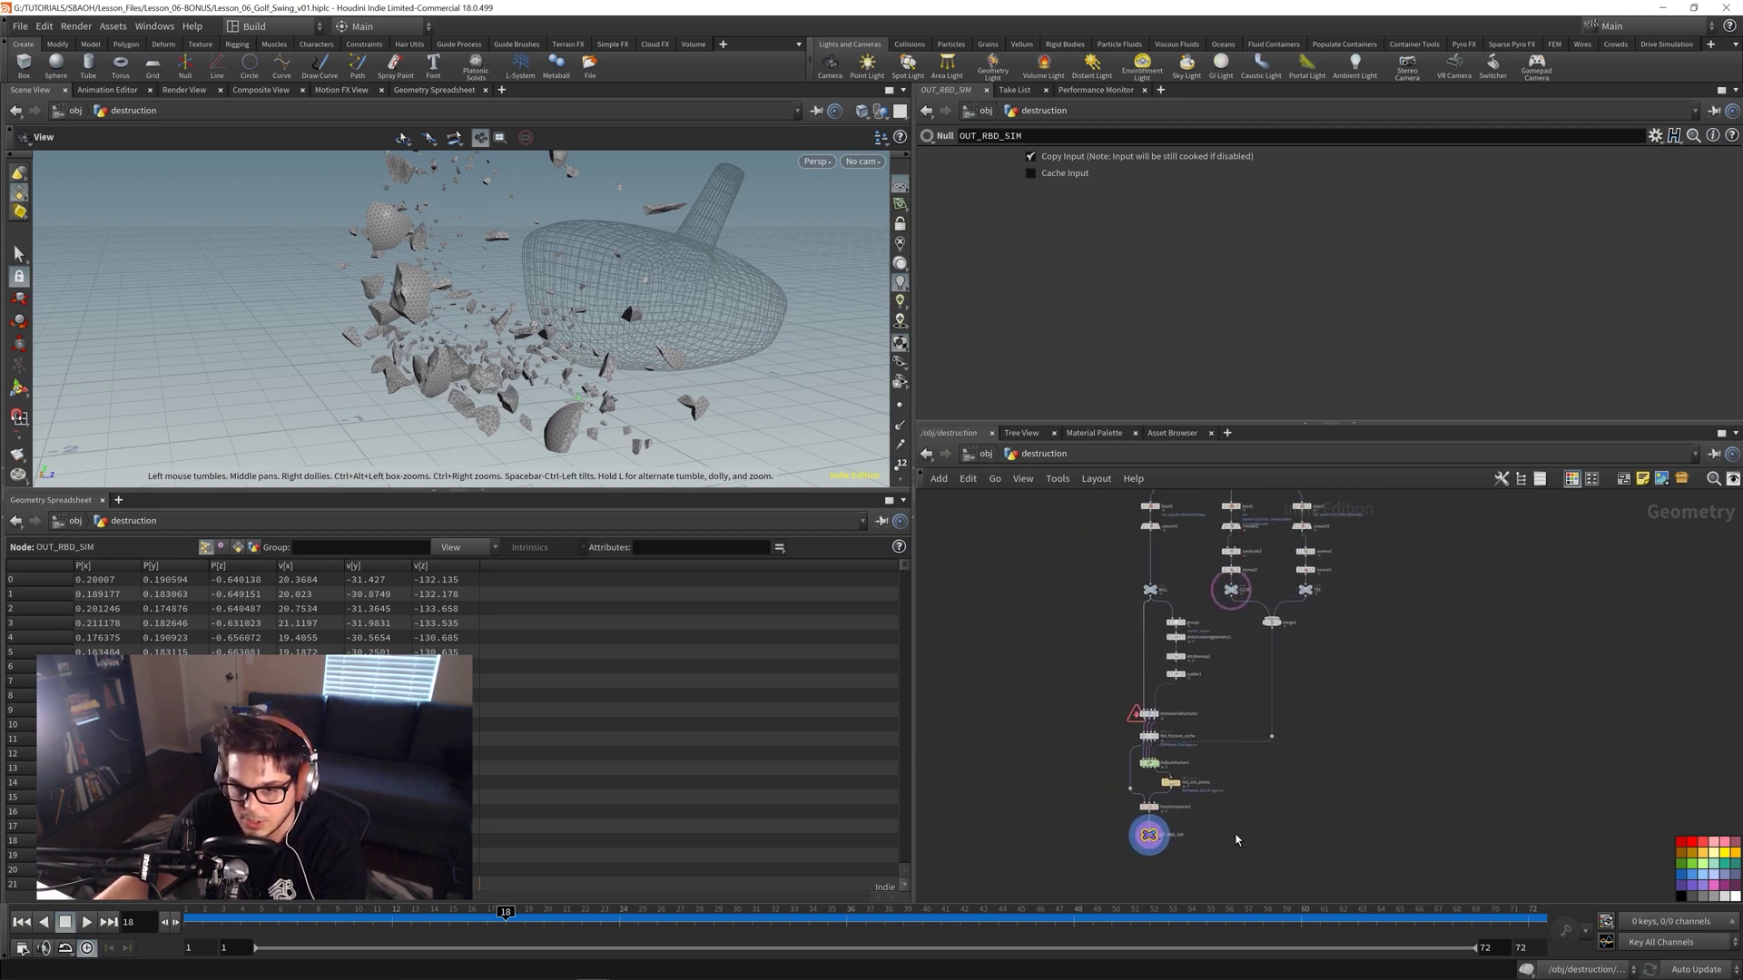
pyautogui.moveTo(1236, 840); pyautogui.dragTo(1226, 819, button='middle')
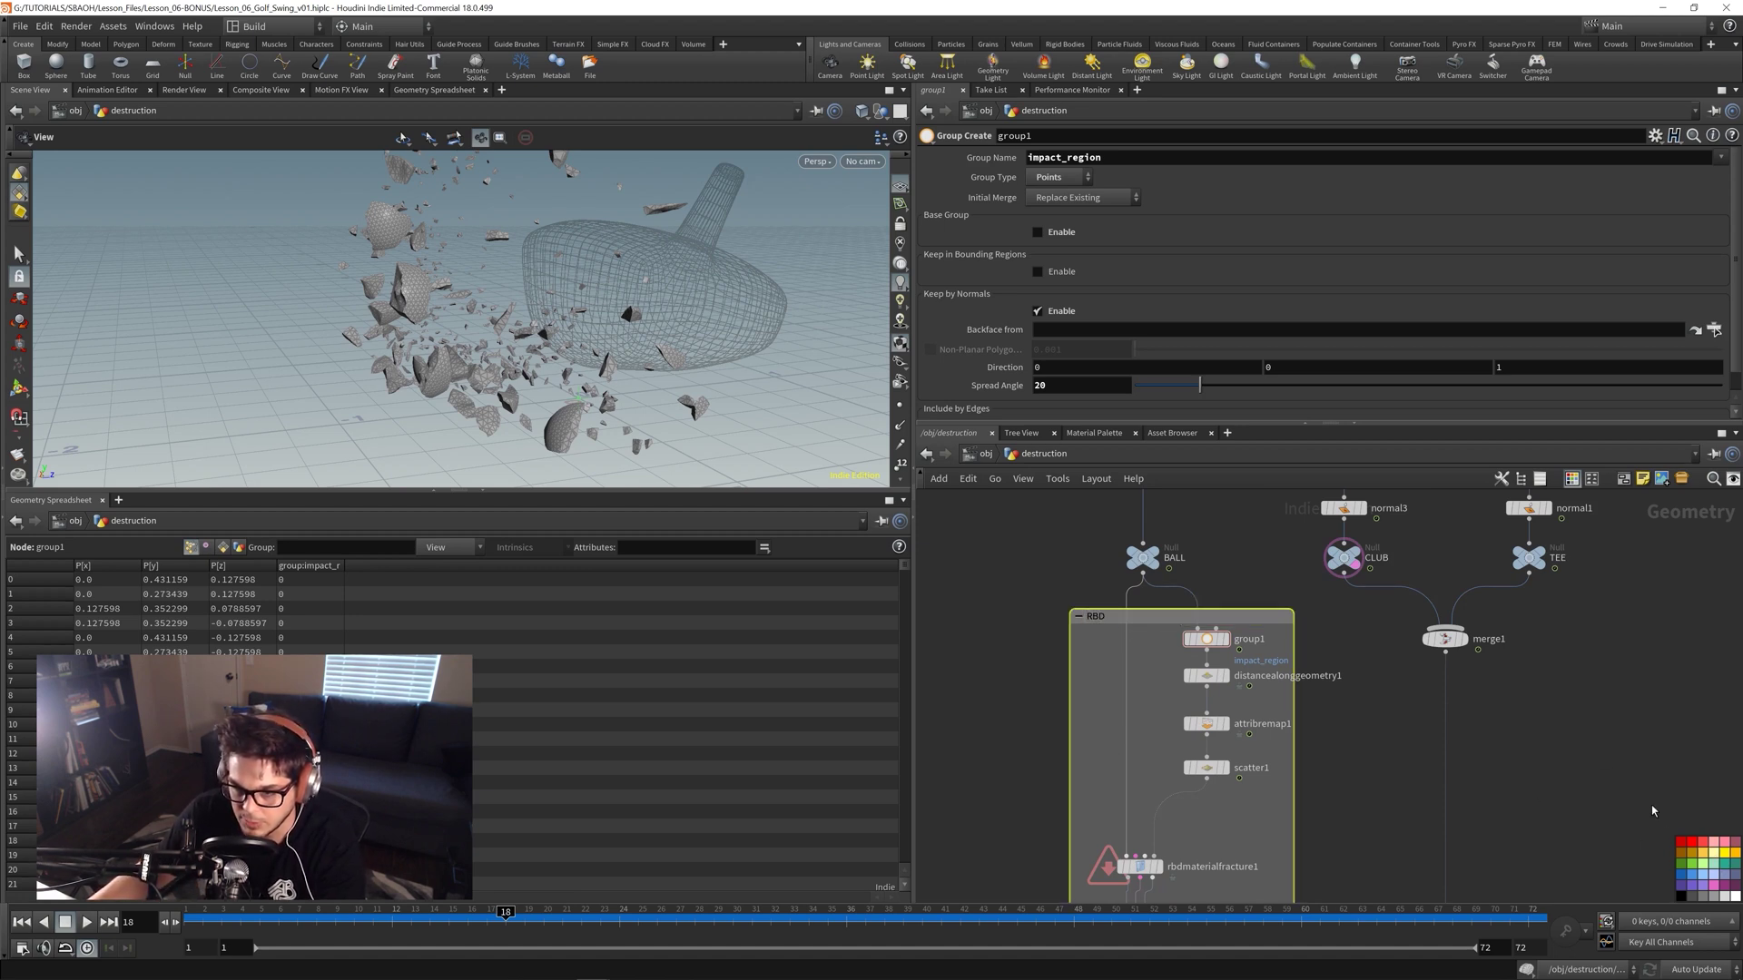
pyautogui.scroll(-3, 1253, 681)
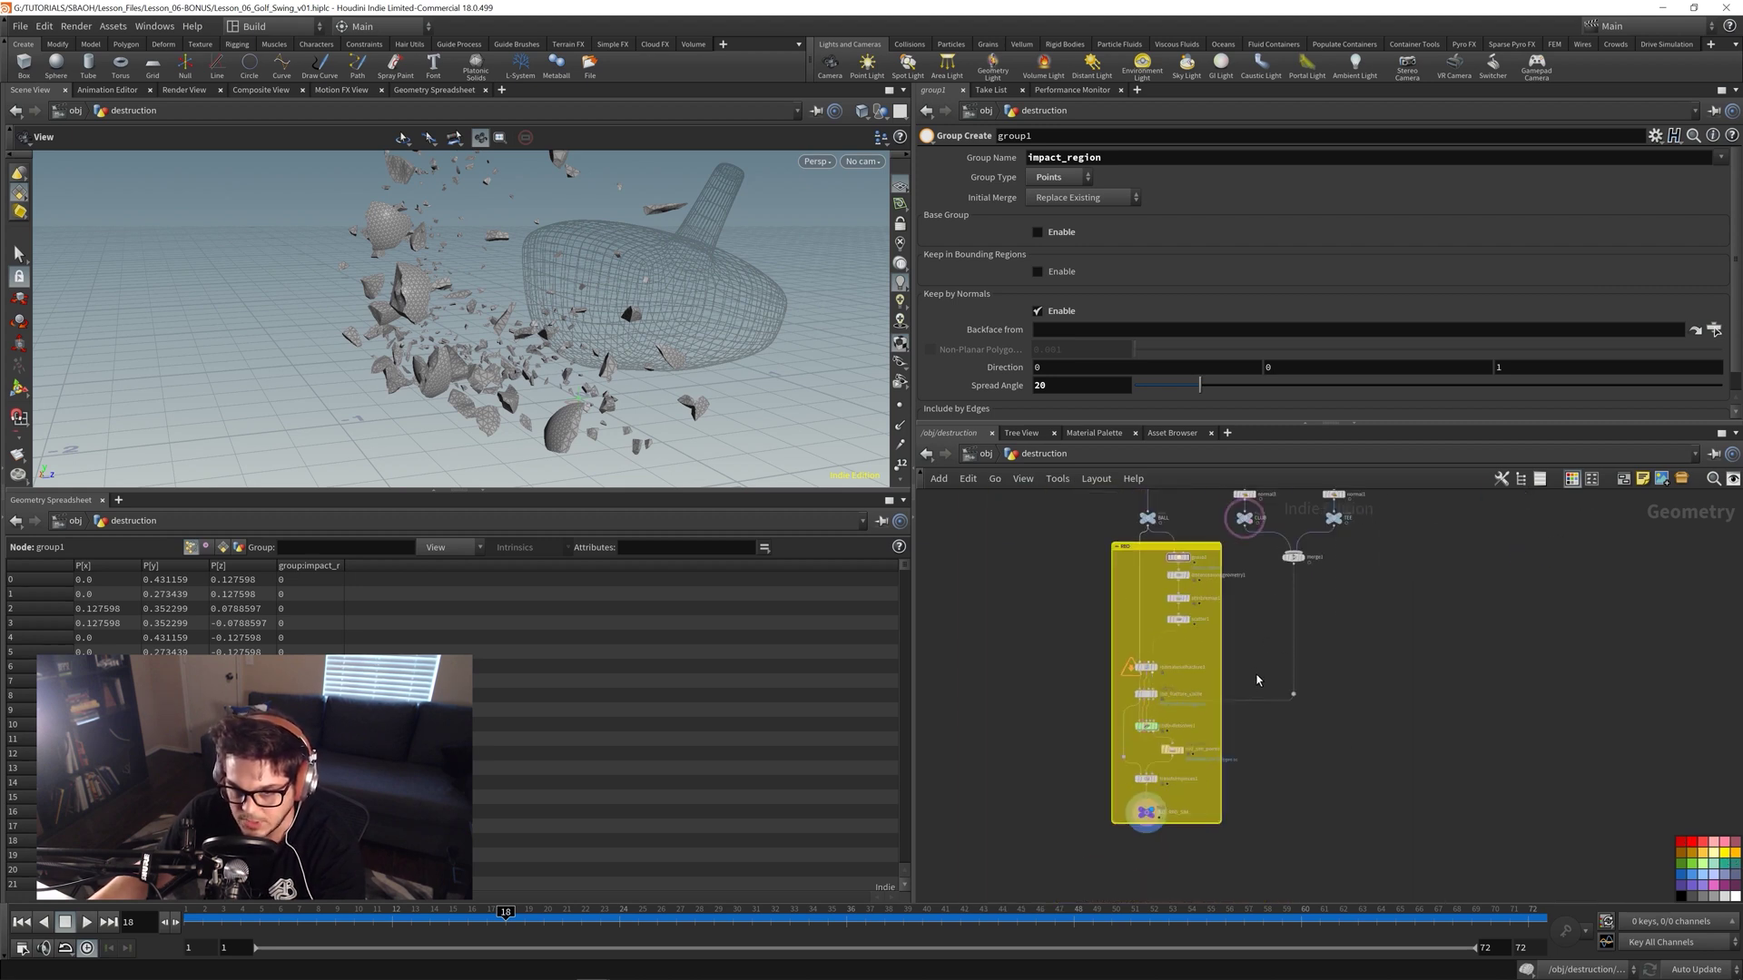
pyautogui.scroll(4, 1342, 704)
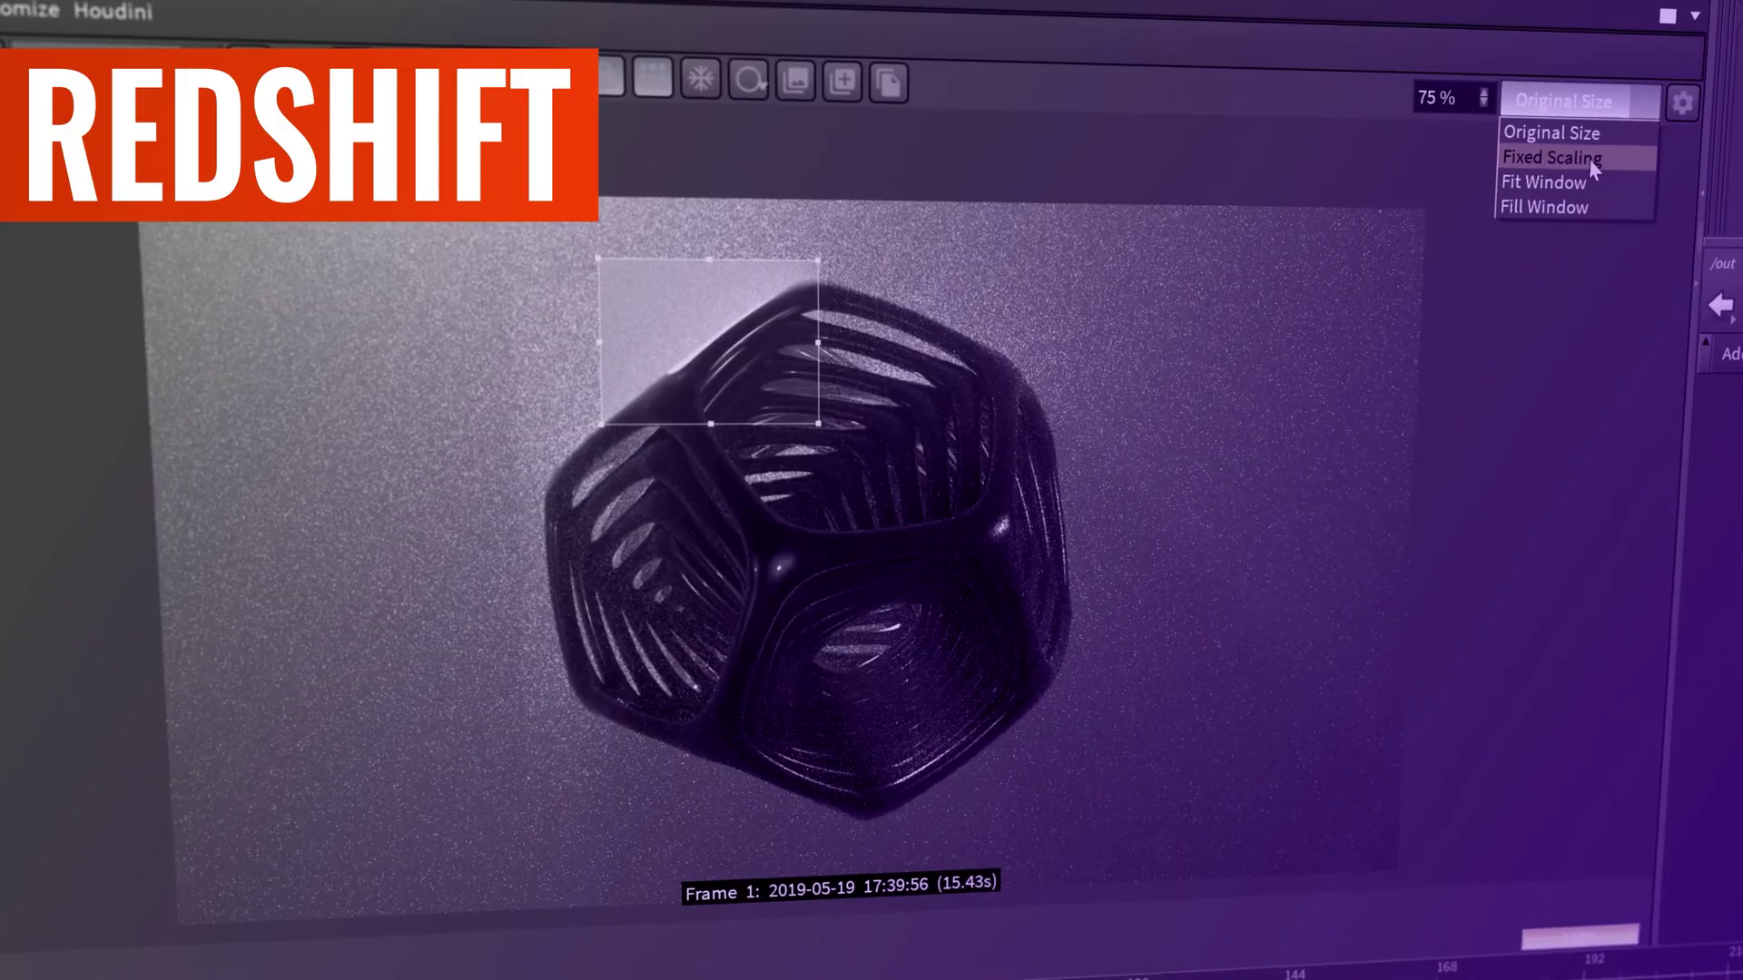
pyautogui.click(1552, 160)
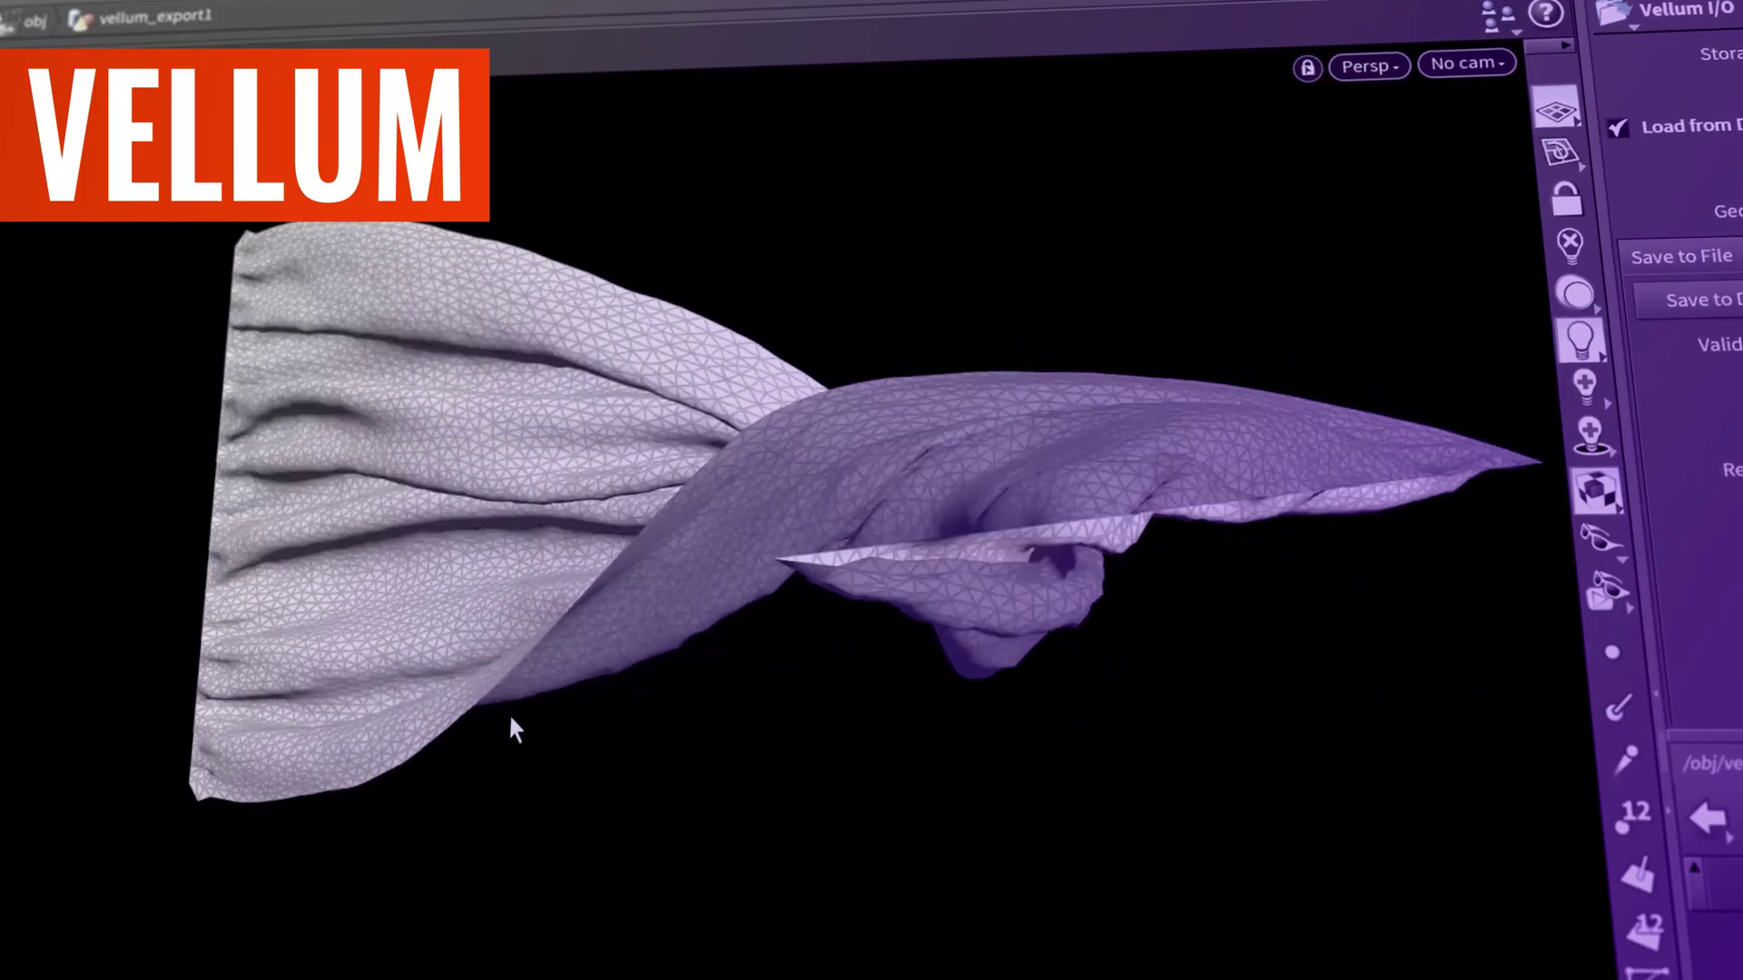